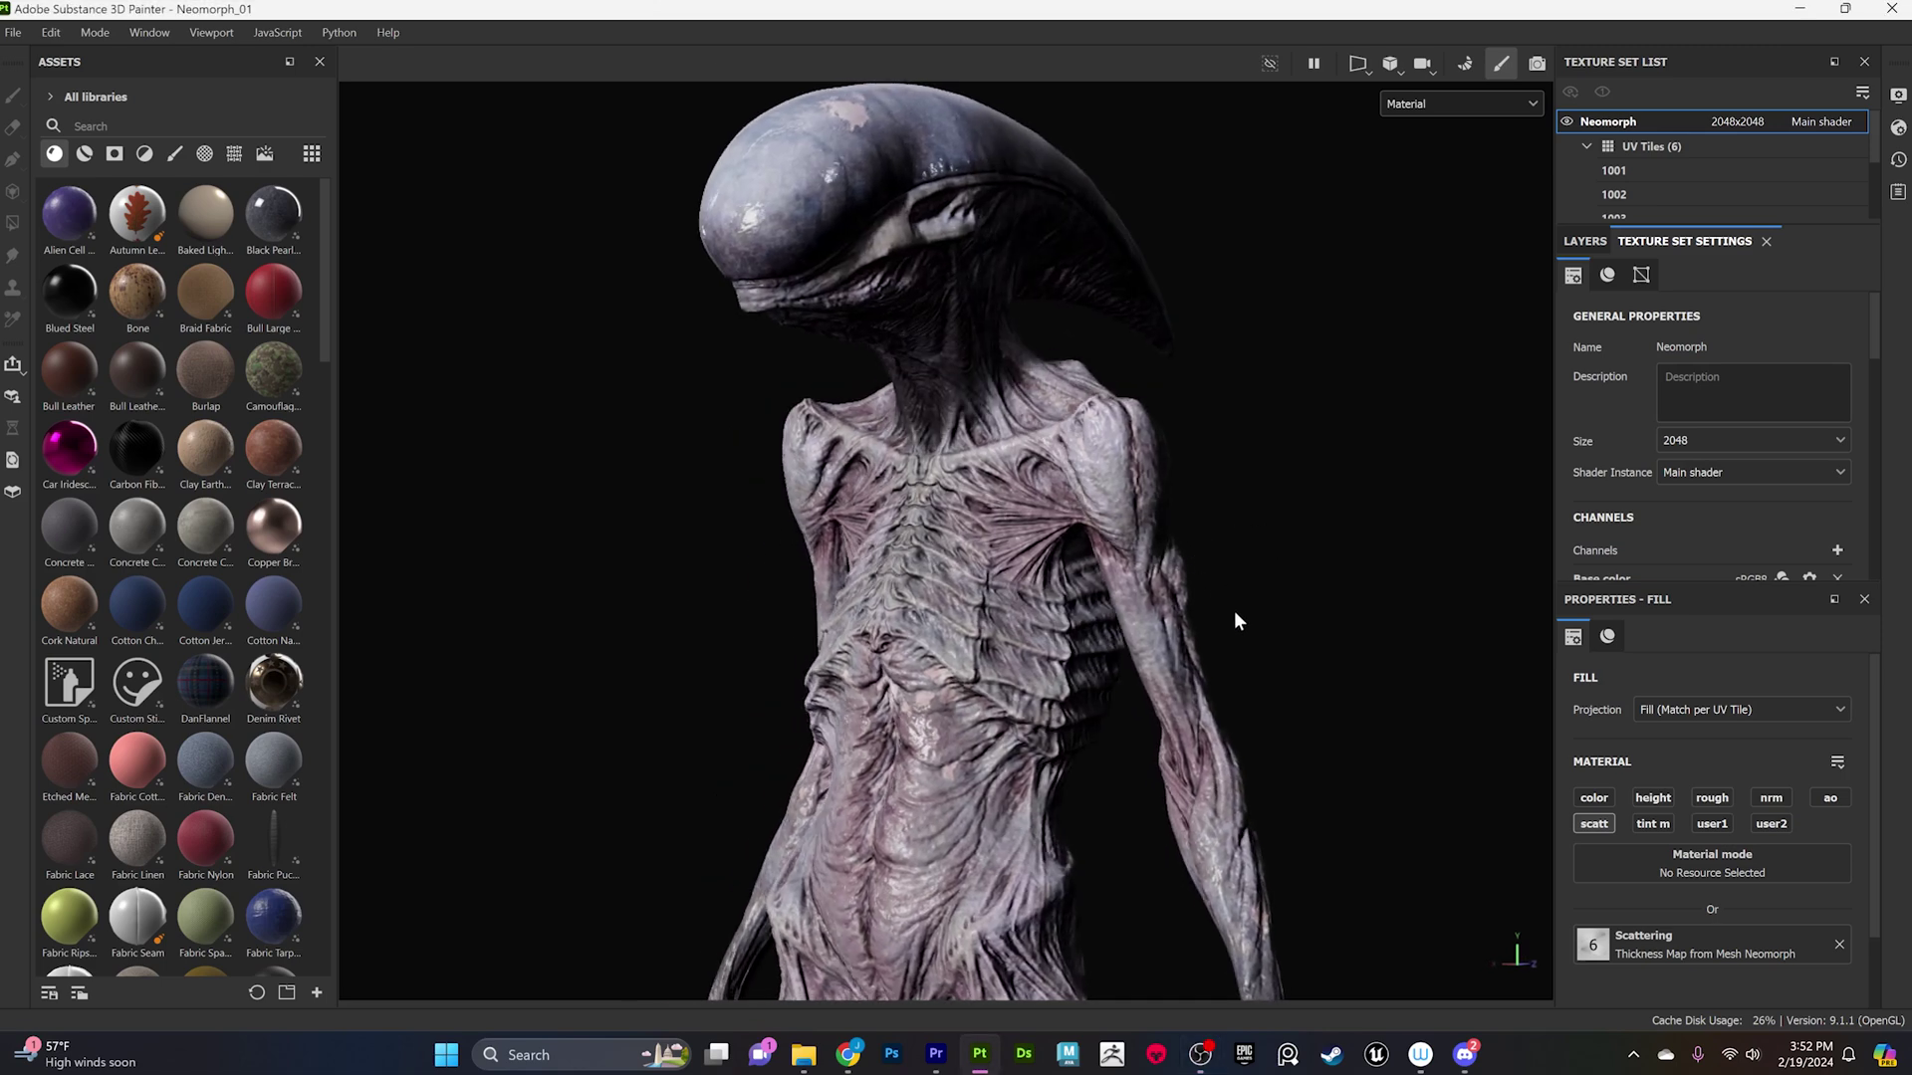
Preview the base colour and roughness channels on their own, then return to the full material view.
key("c")
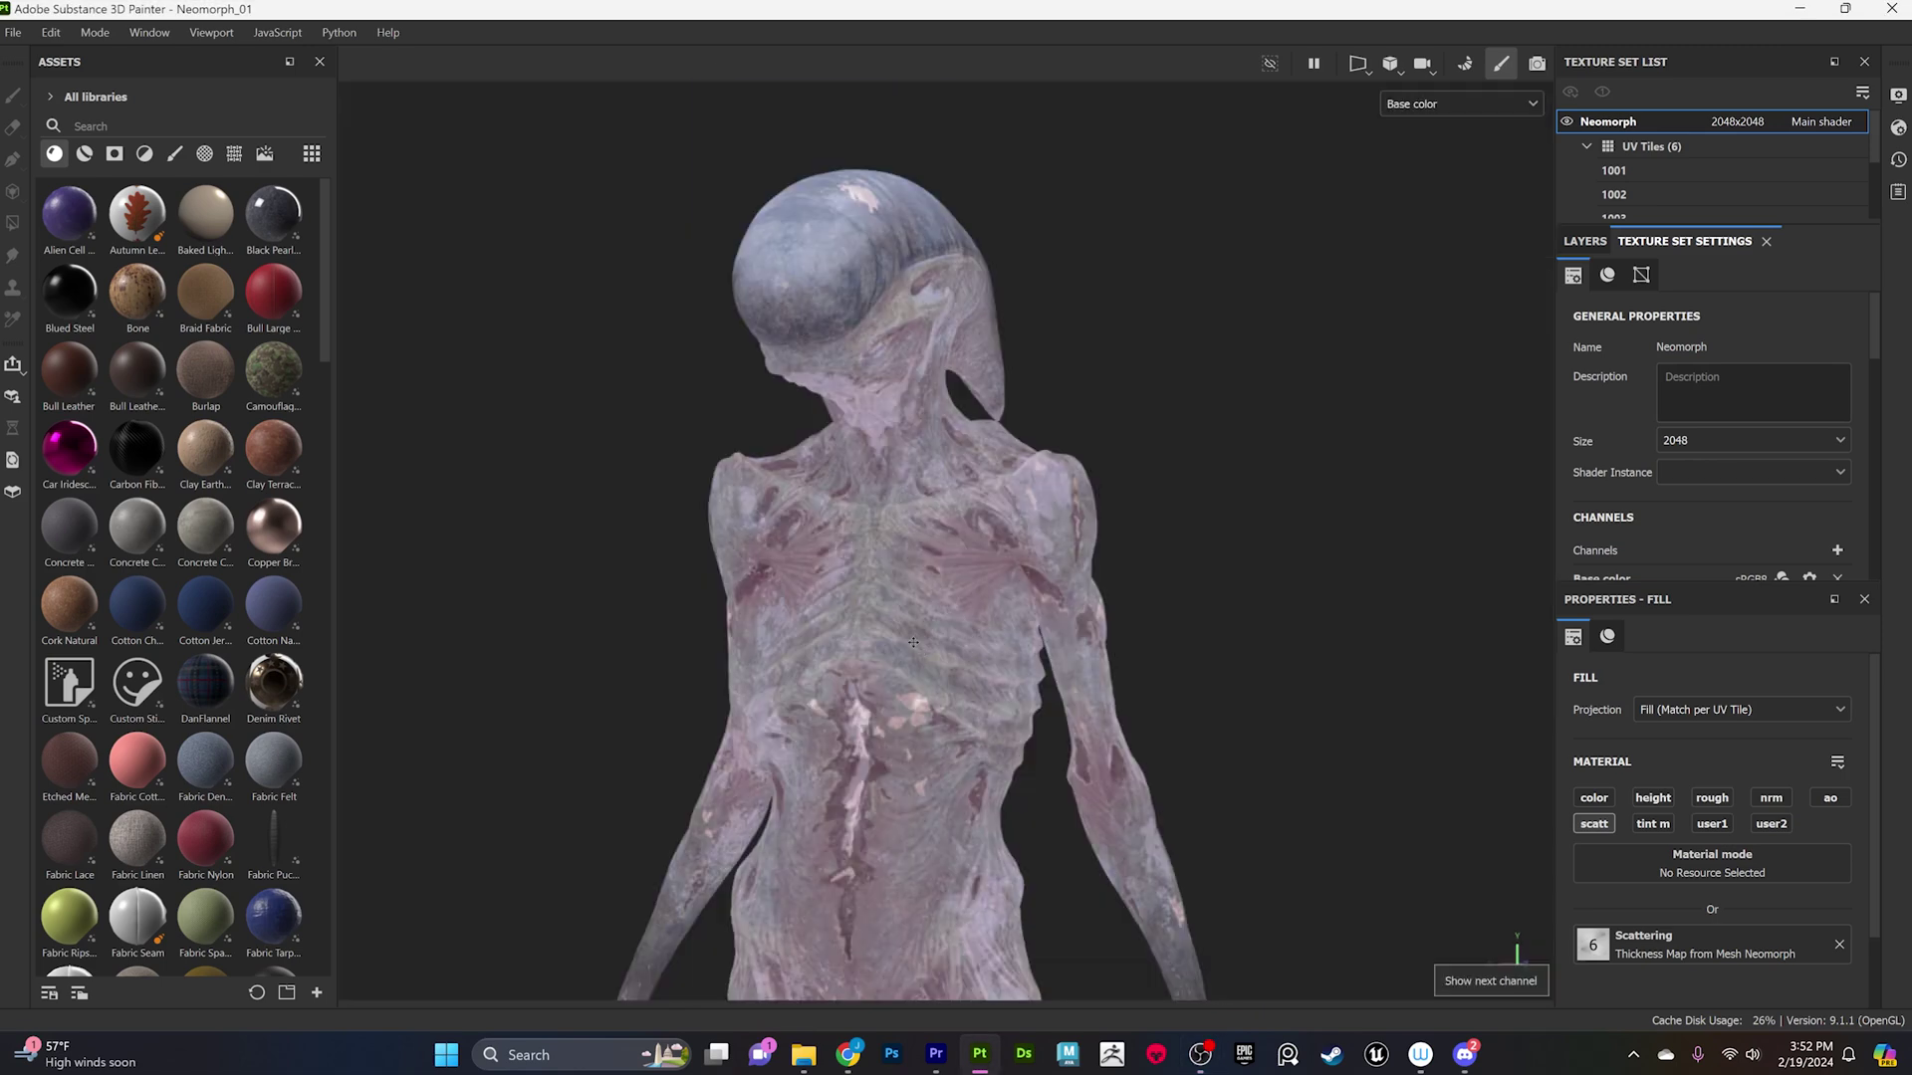
scroll(1010, 584, "up", 2)
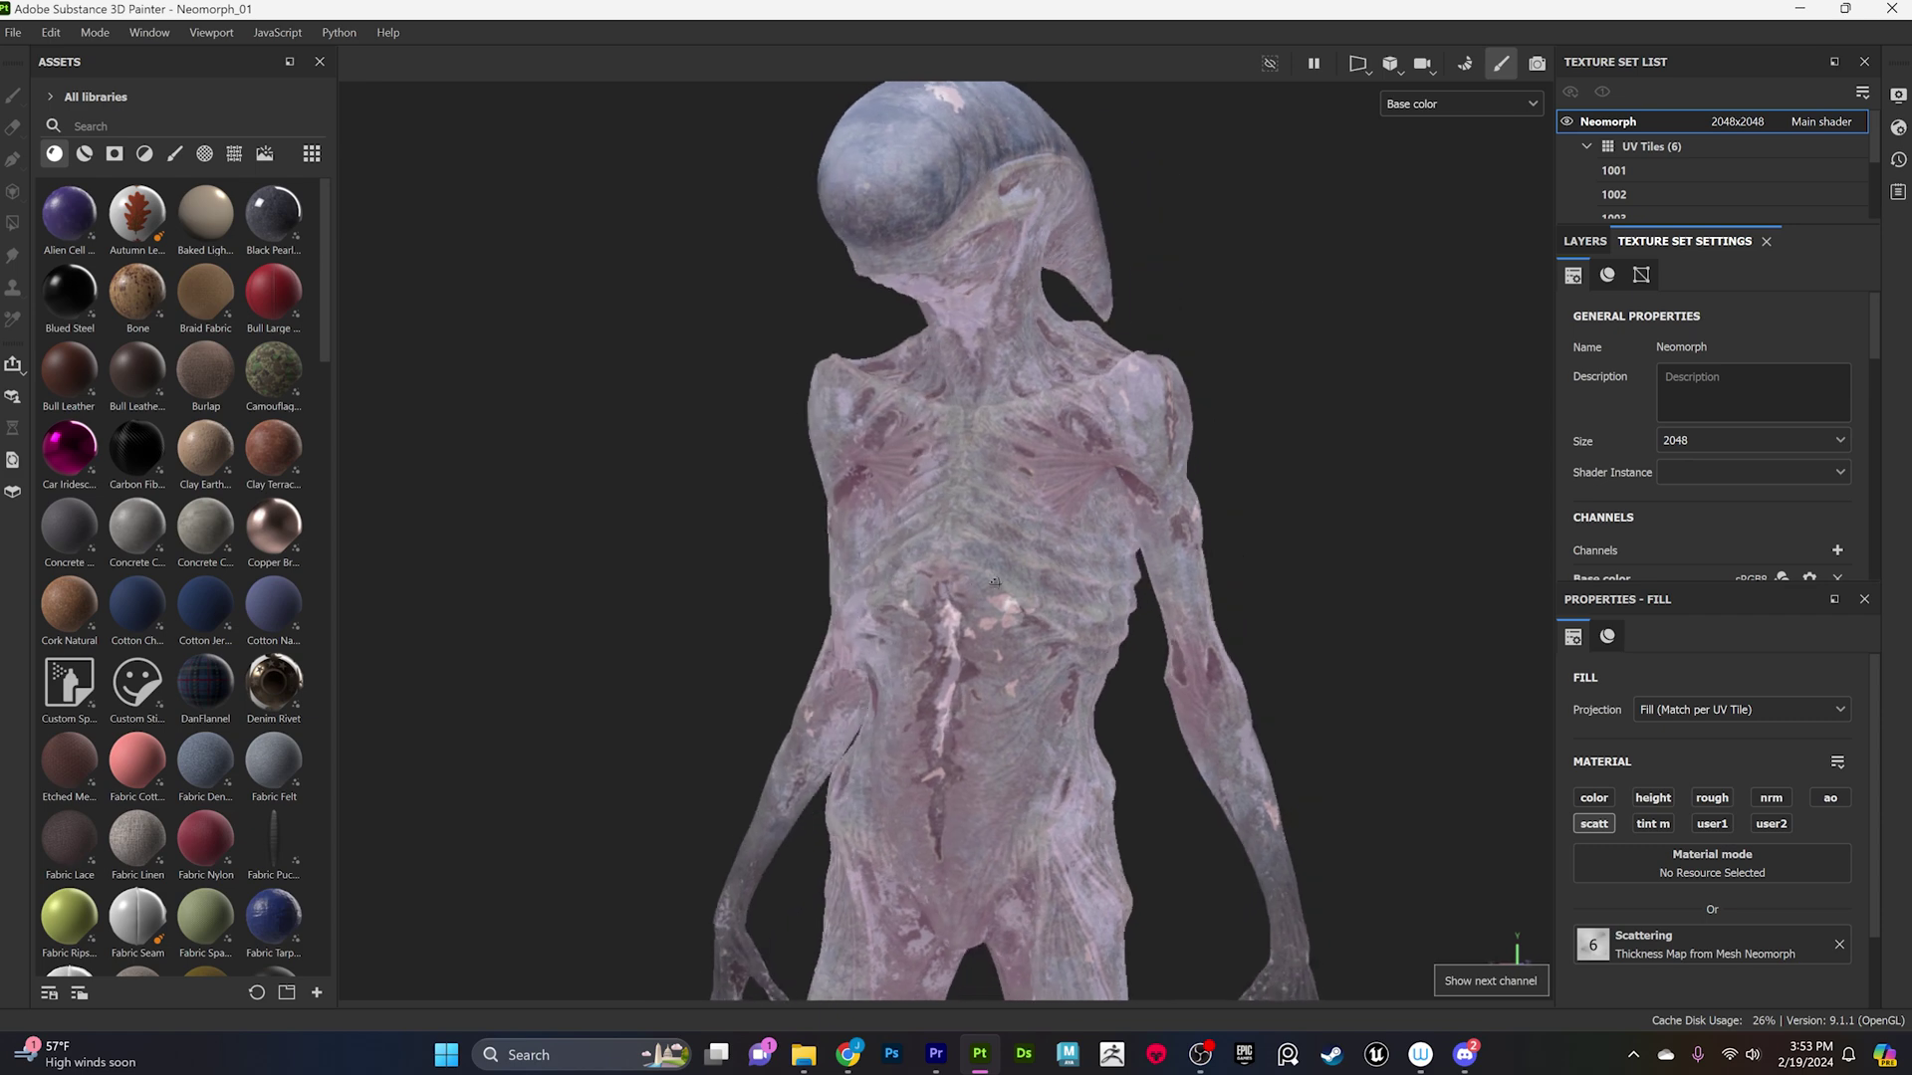
key("c")
key("c")
scroll(1029, 541, "up", 2)
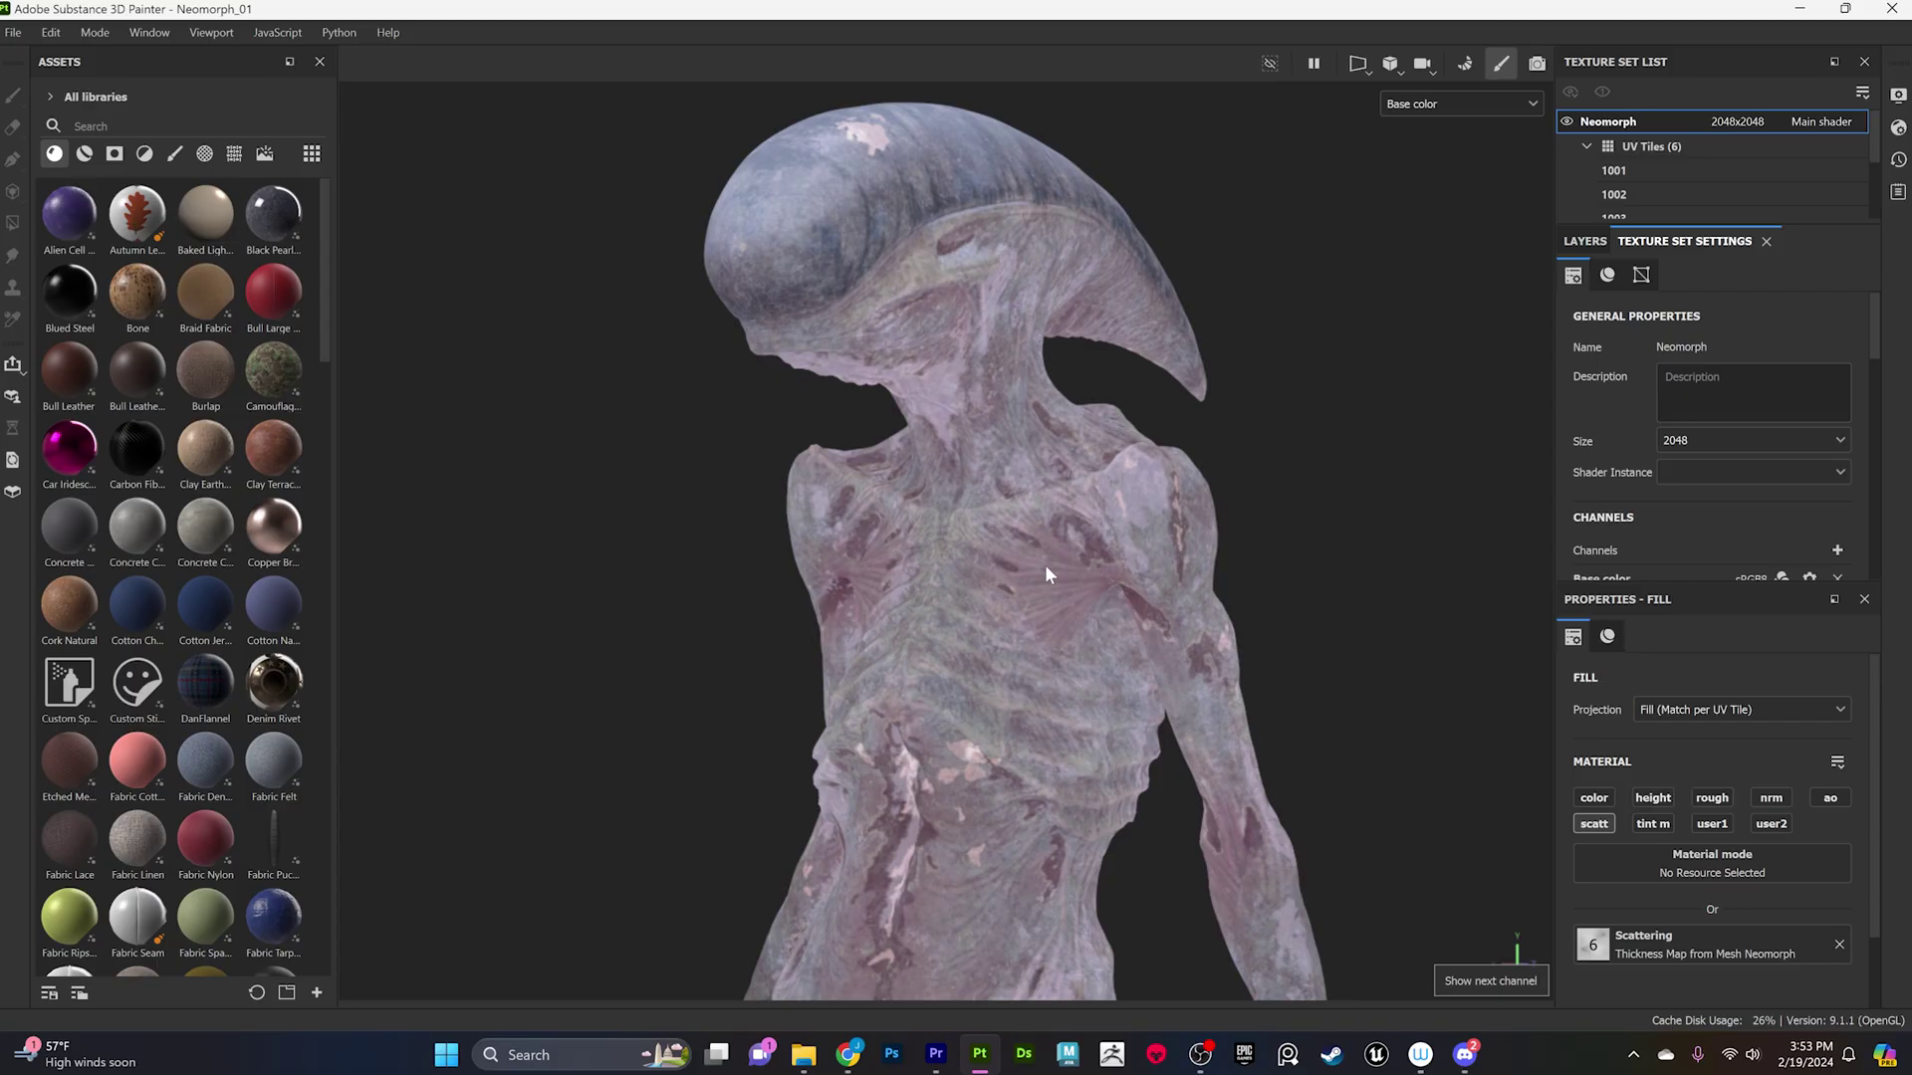
key("m")
Rotate the environment lighting and orbit around the Neomorph to inspect the shading.
right_click_drag(1145, 557, 1132, 560, "shift")
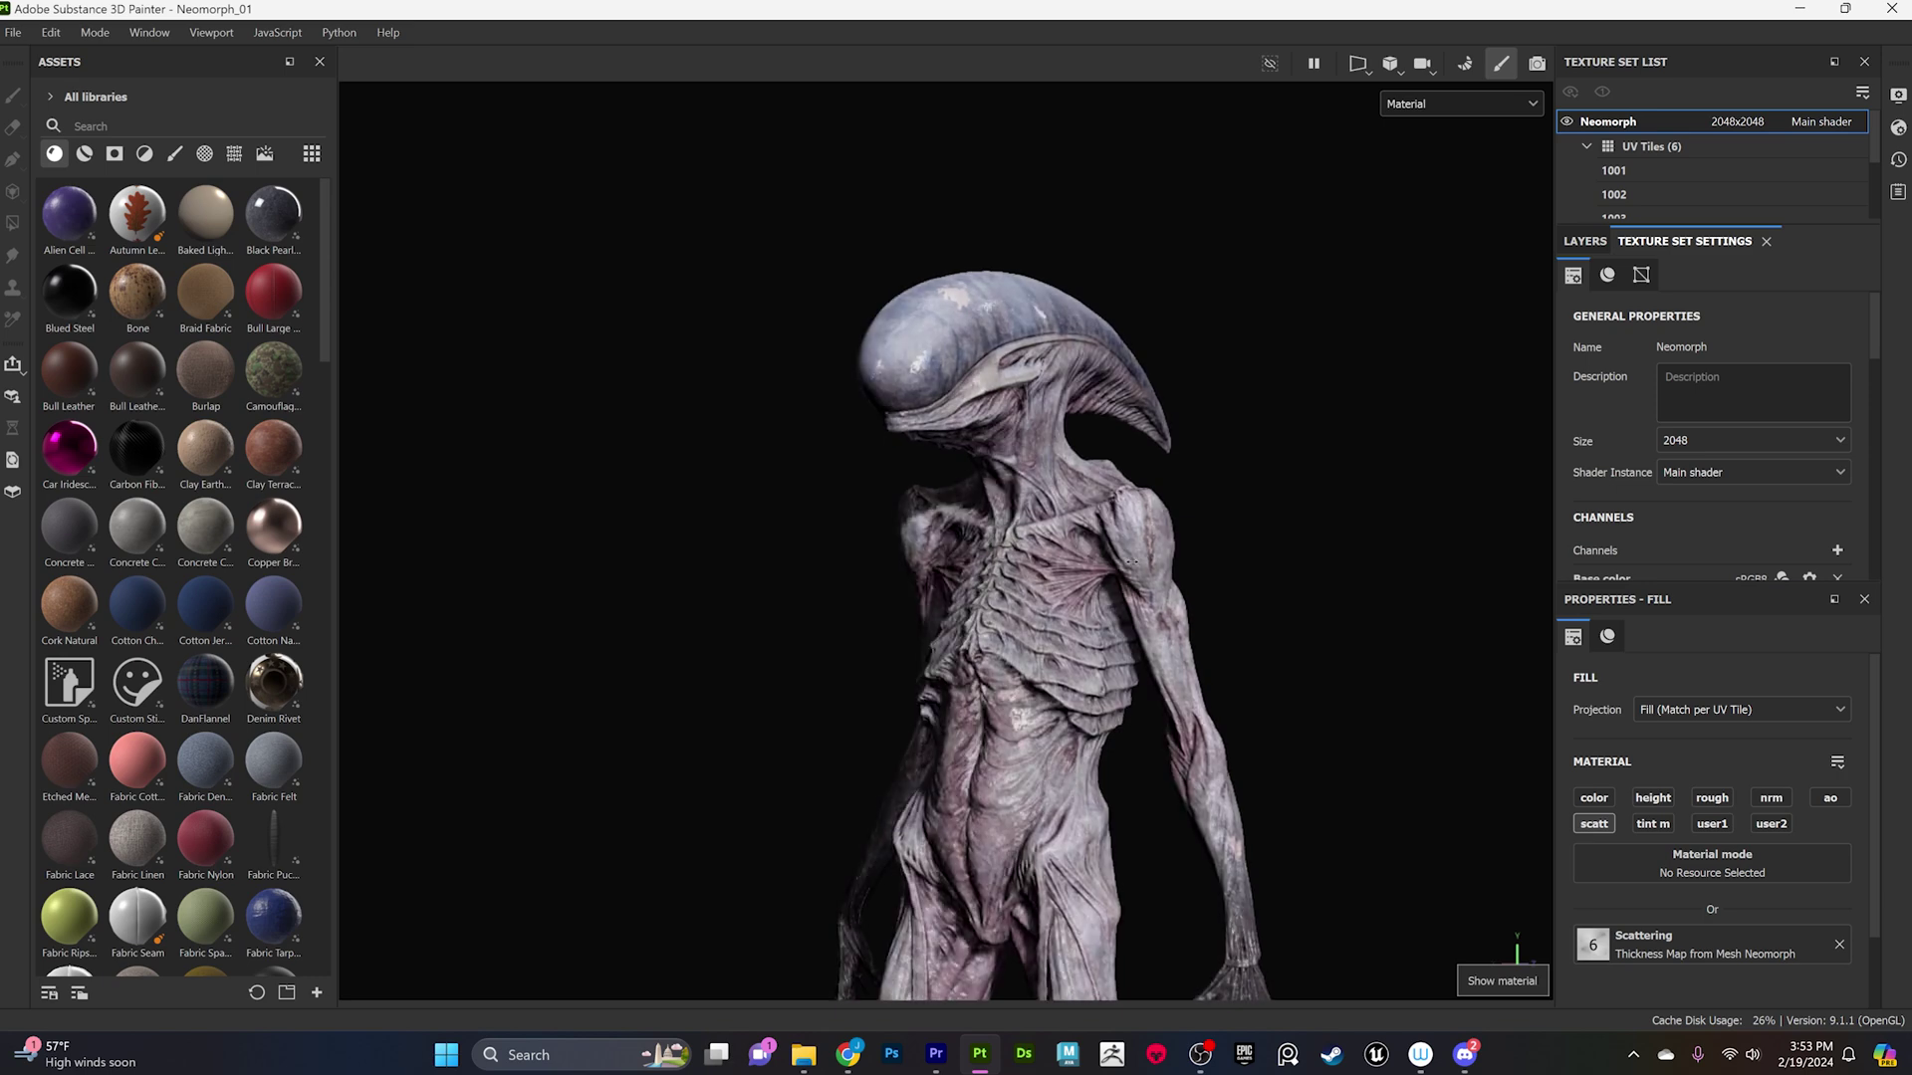
scroll(1082, 719, "down", 6)
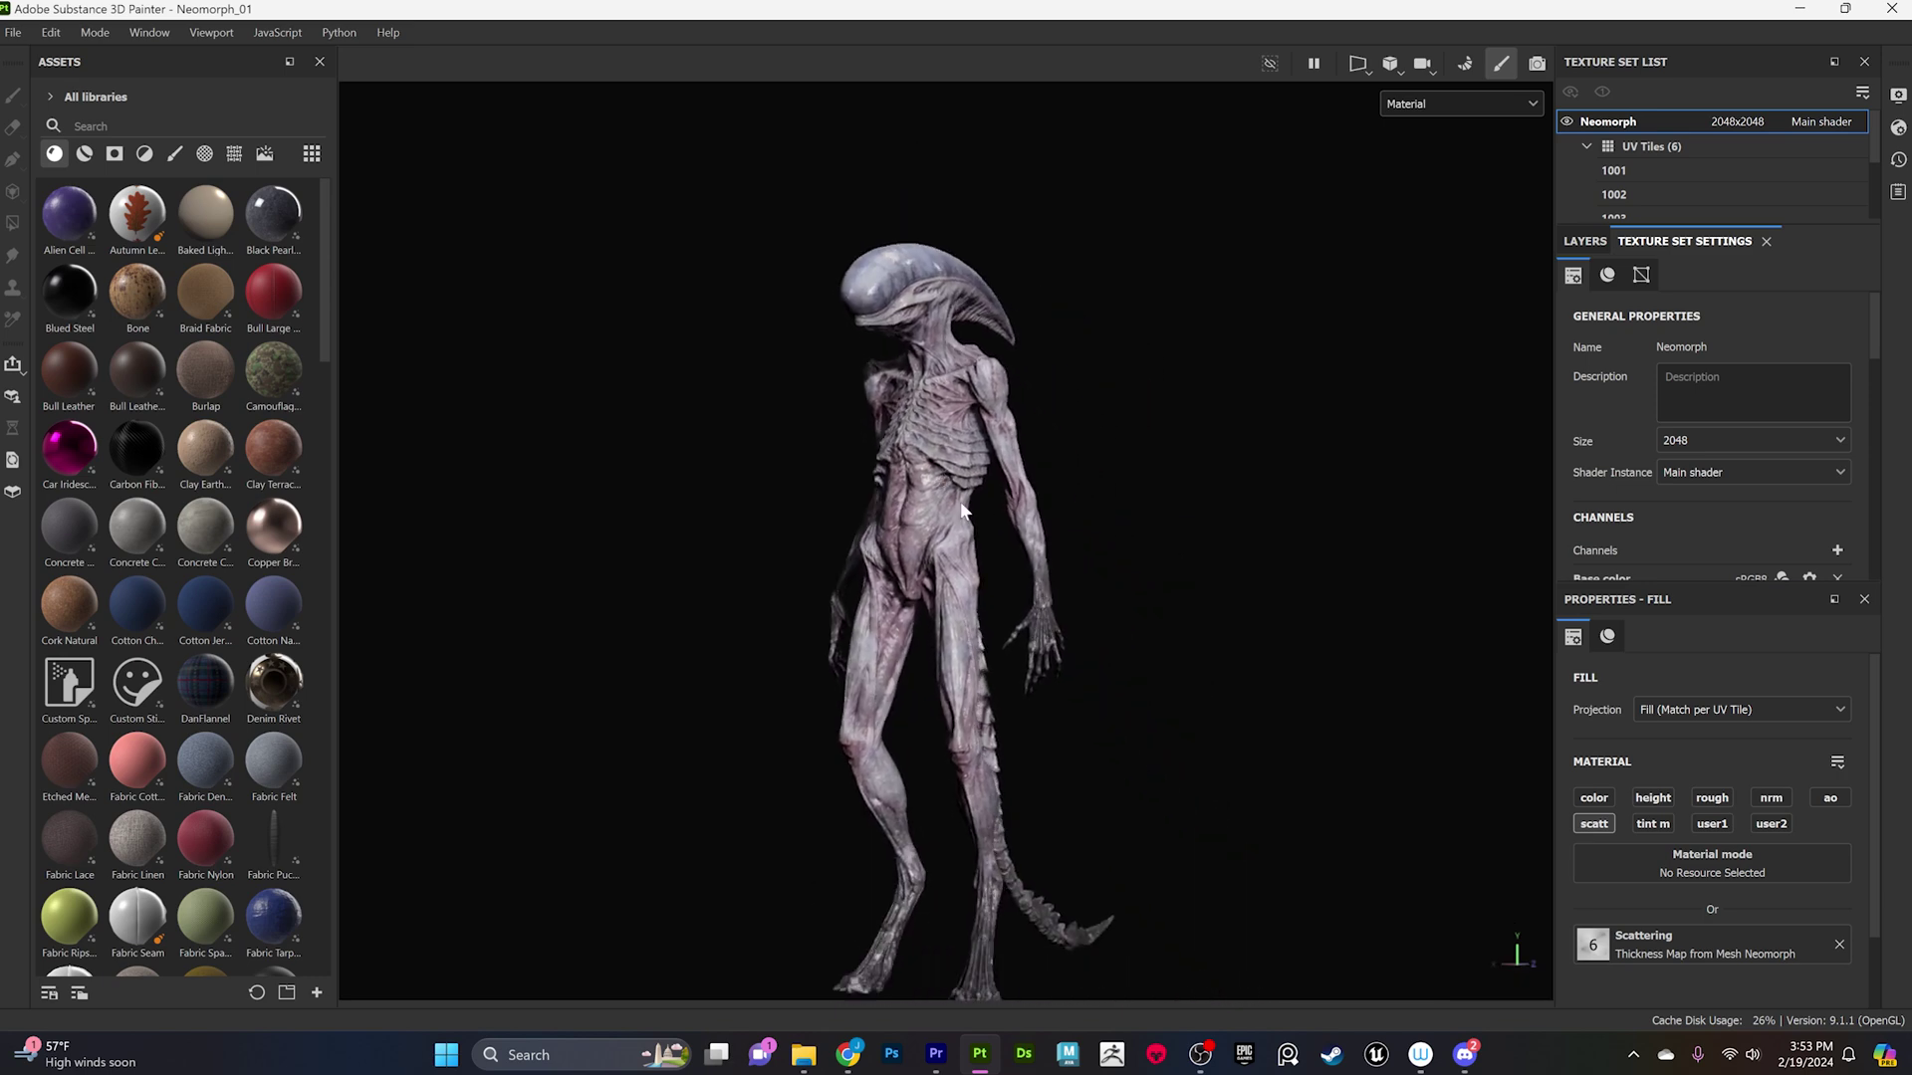
left_click_drag(985, 518, 1023, 497, "alt")
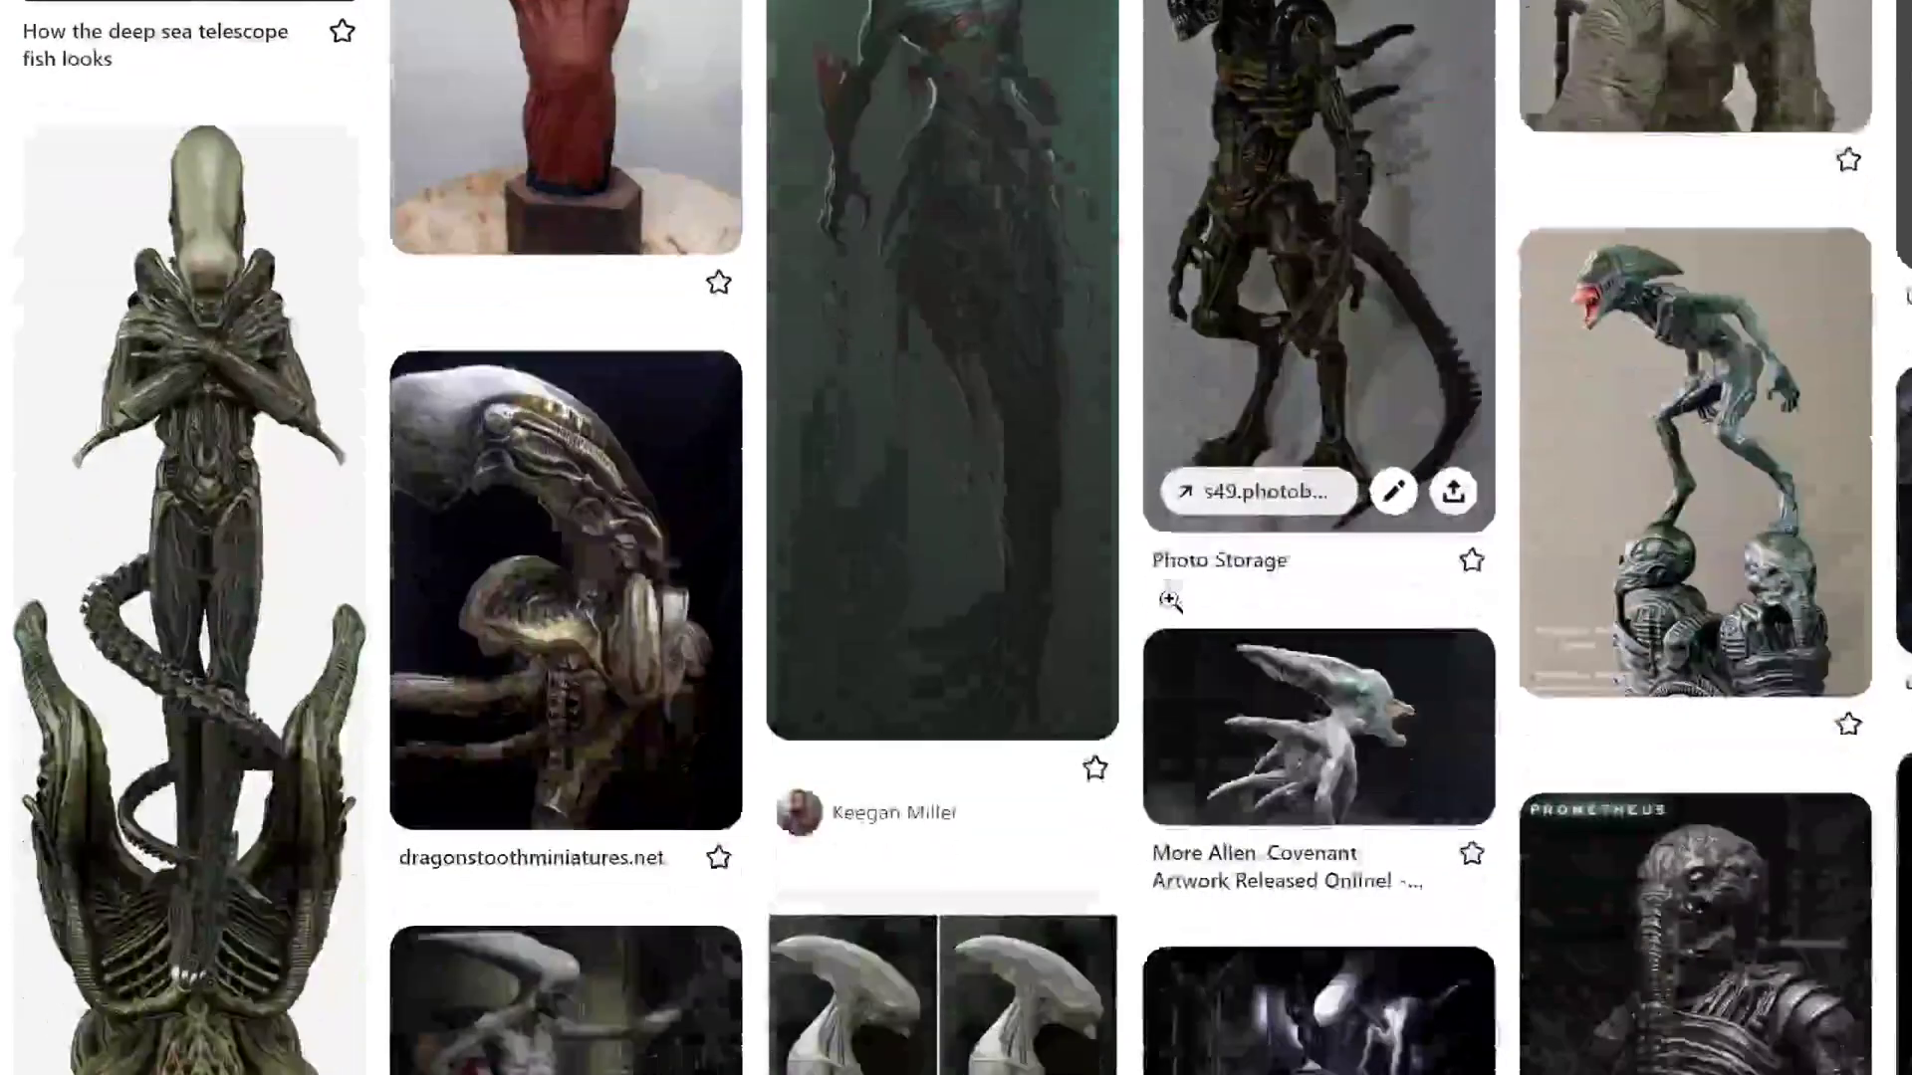
scroll(1105, 711, "down", 3)
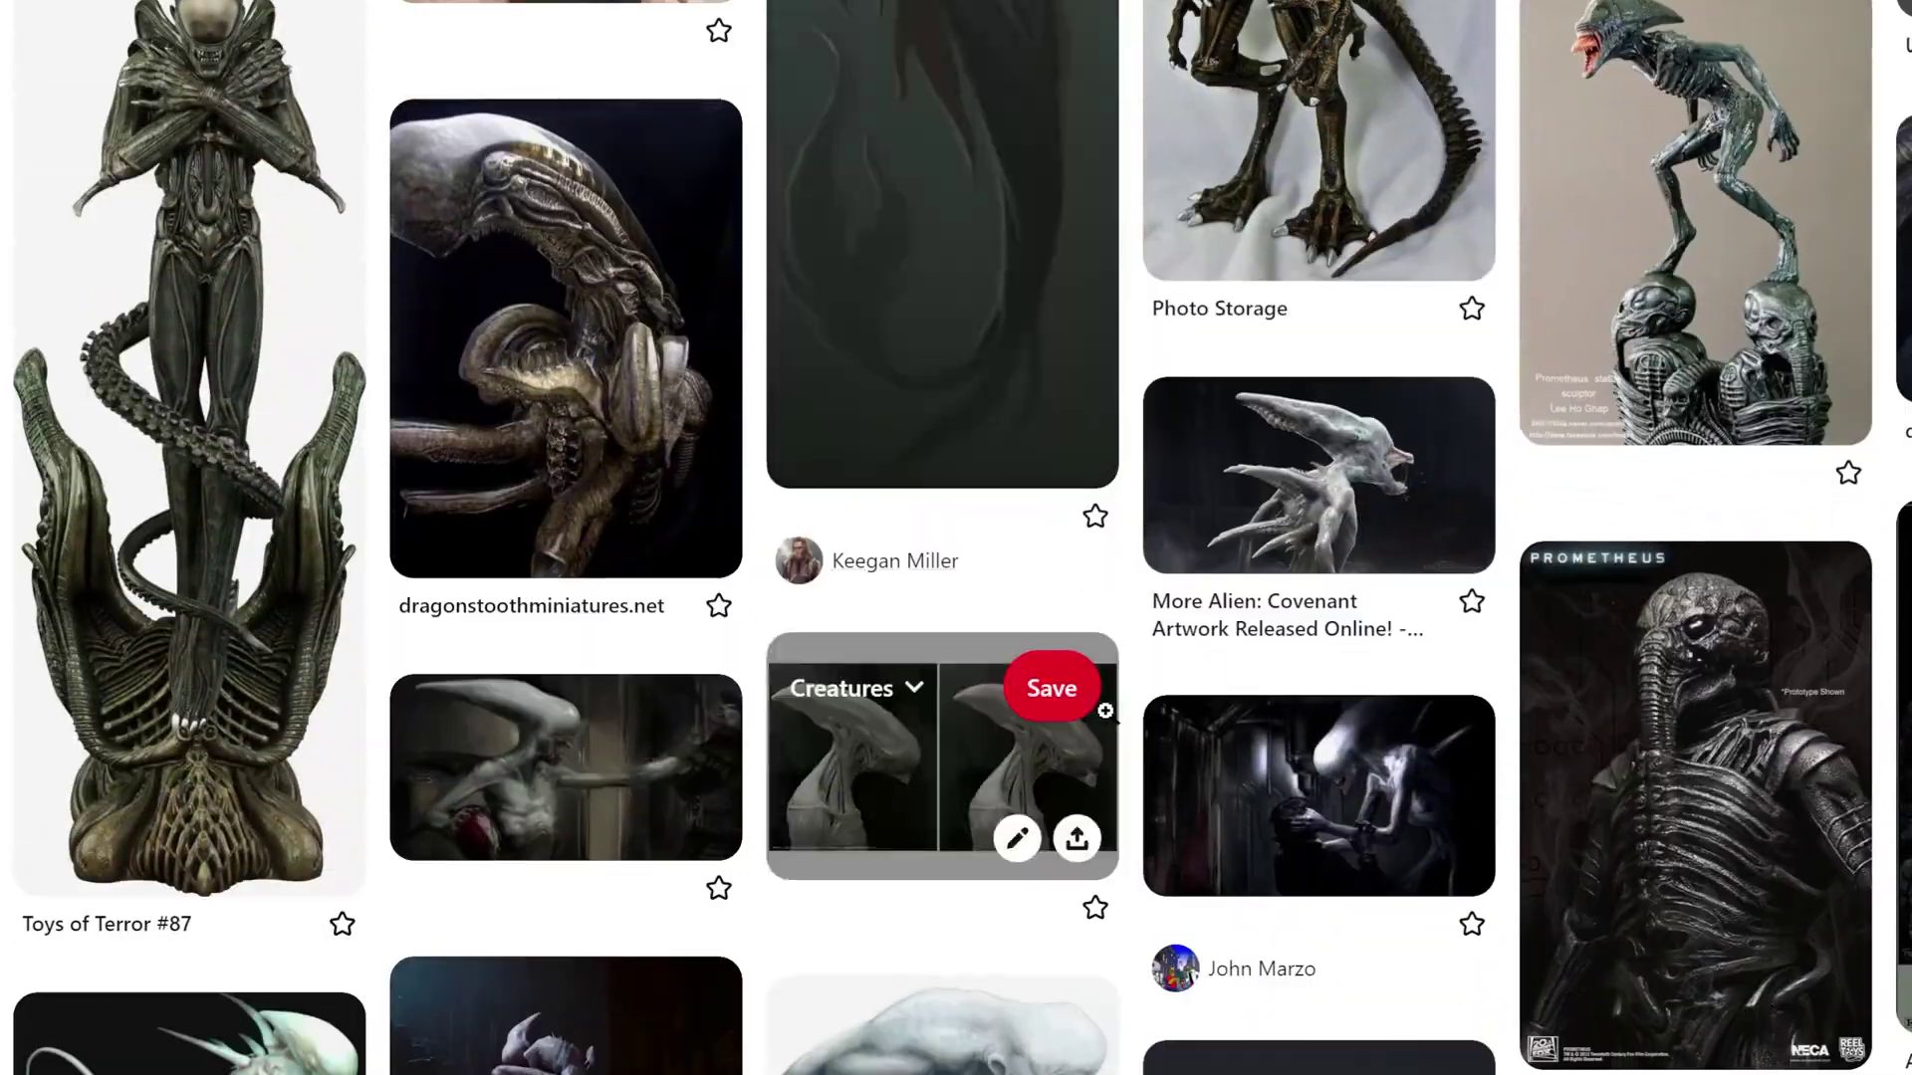
scroll(1105, 711, "down", 6)
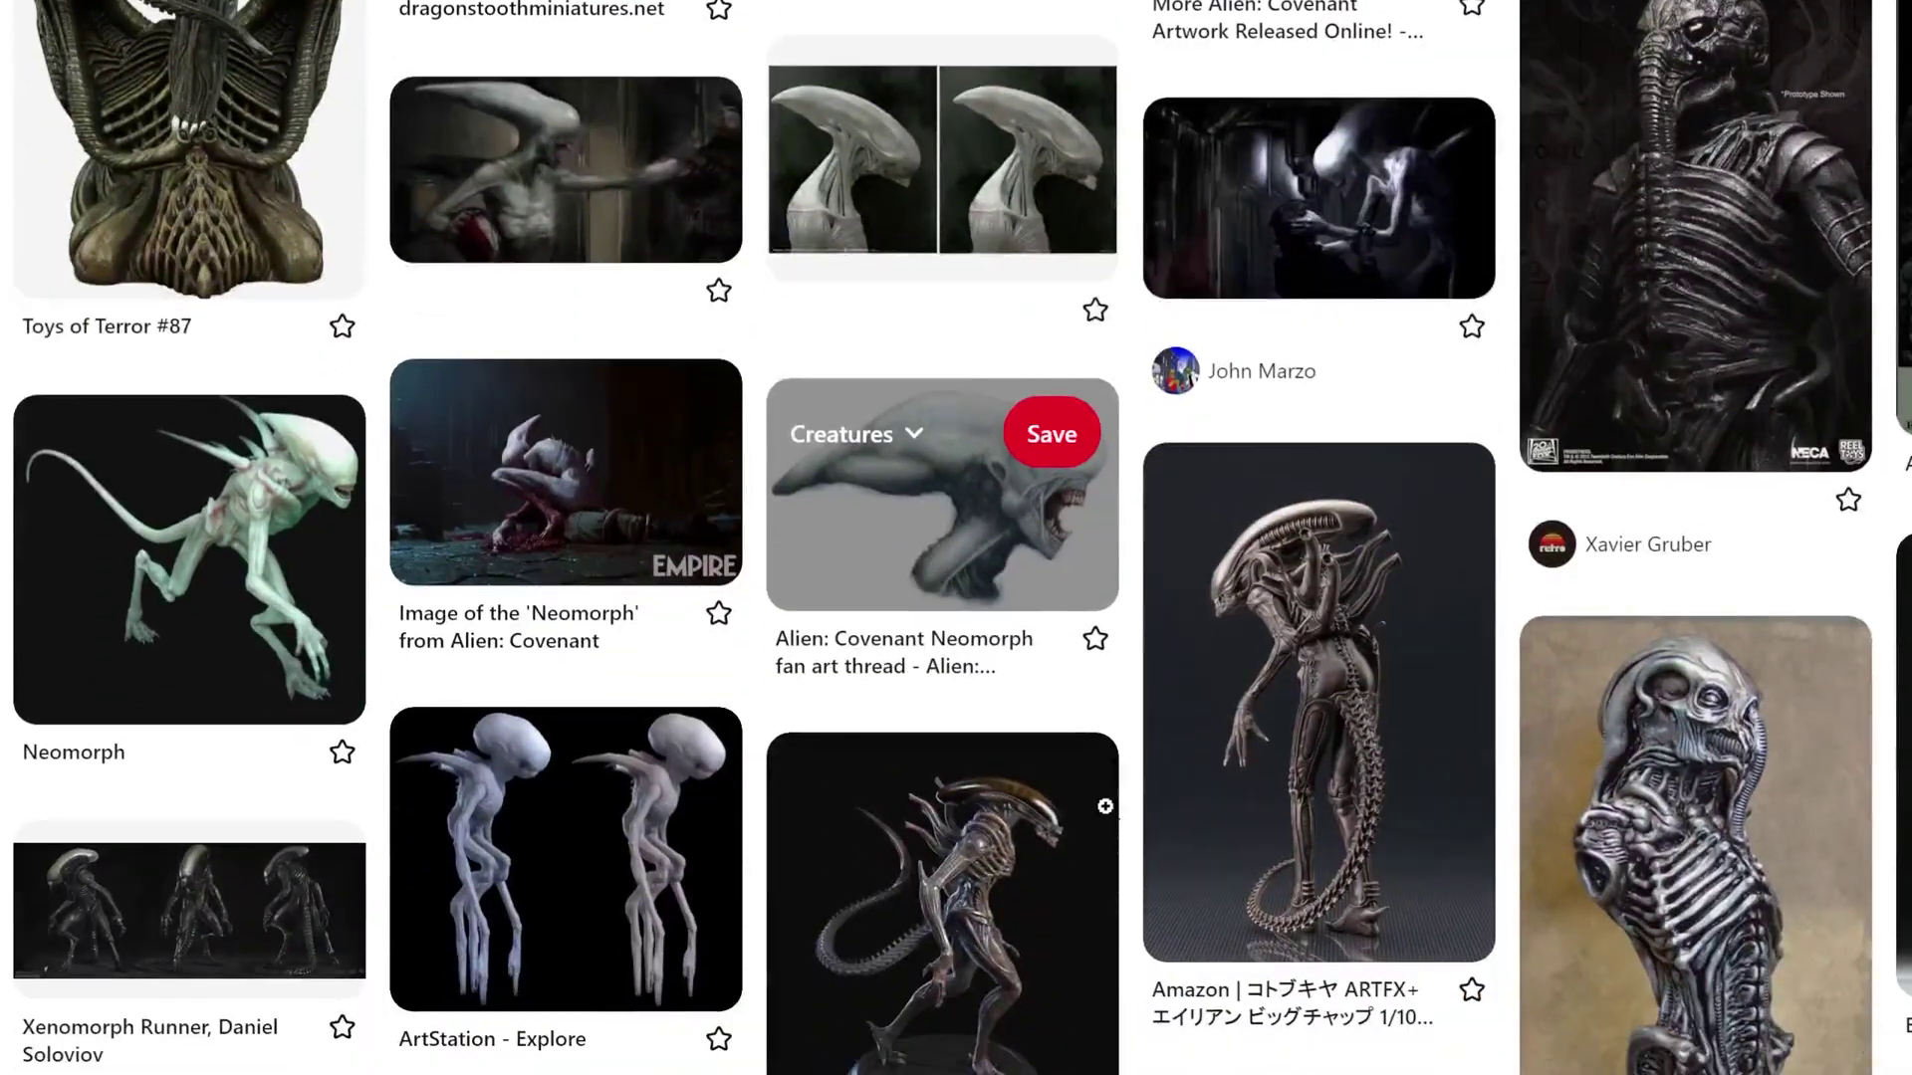
scroll(1106, 807, "down", 6)
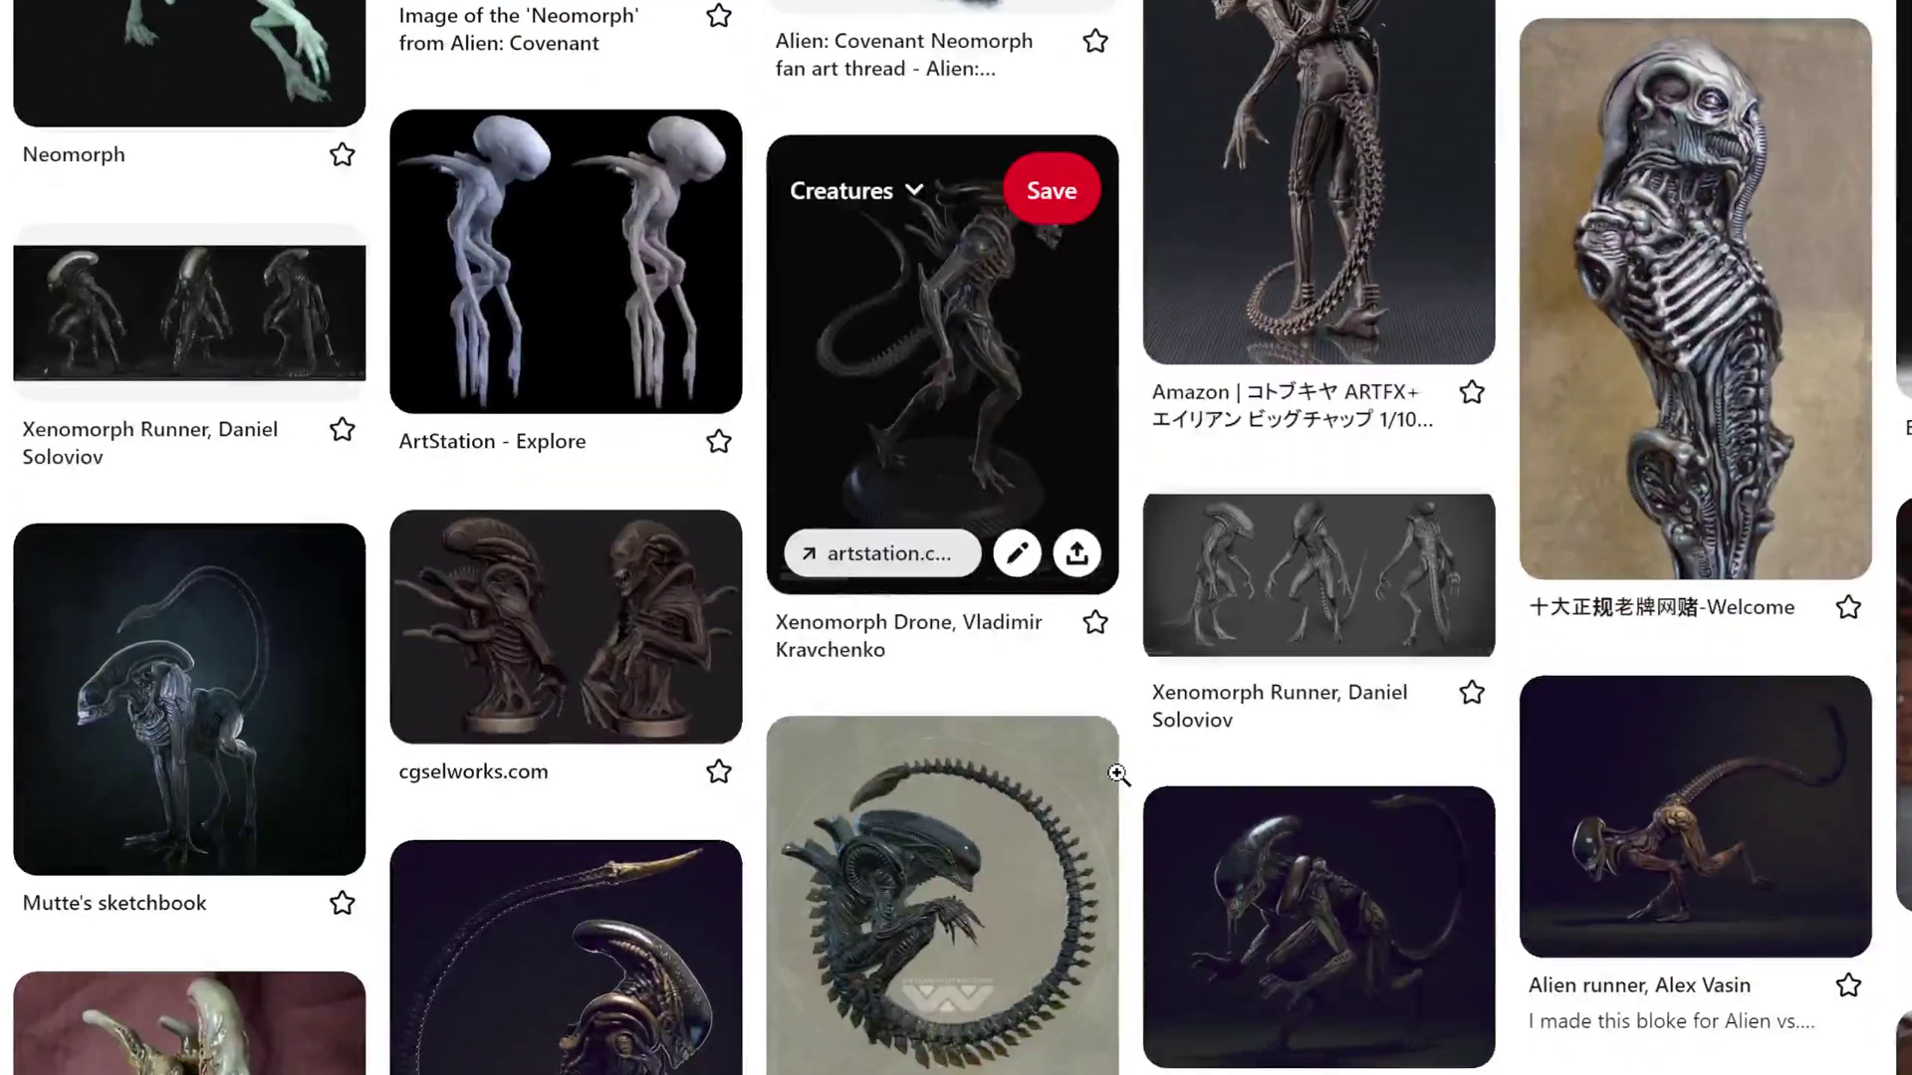
scroll(1117, 774, "down", 9)
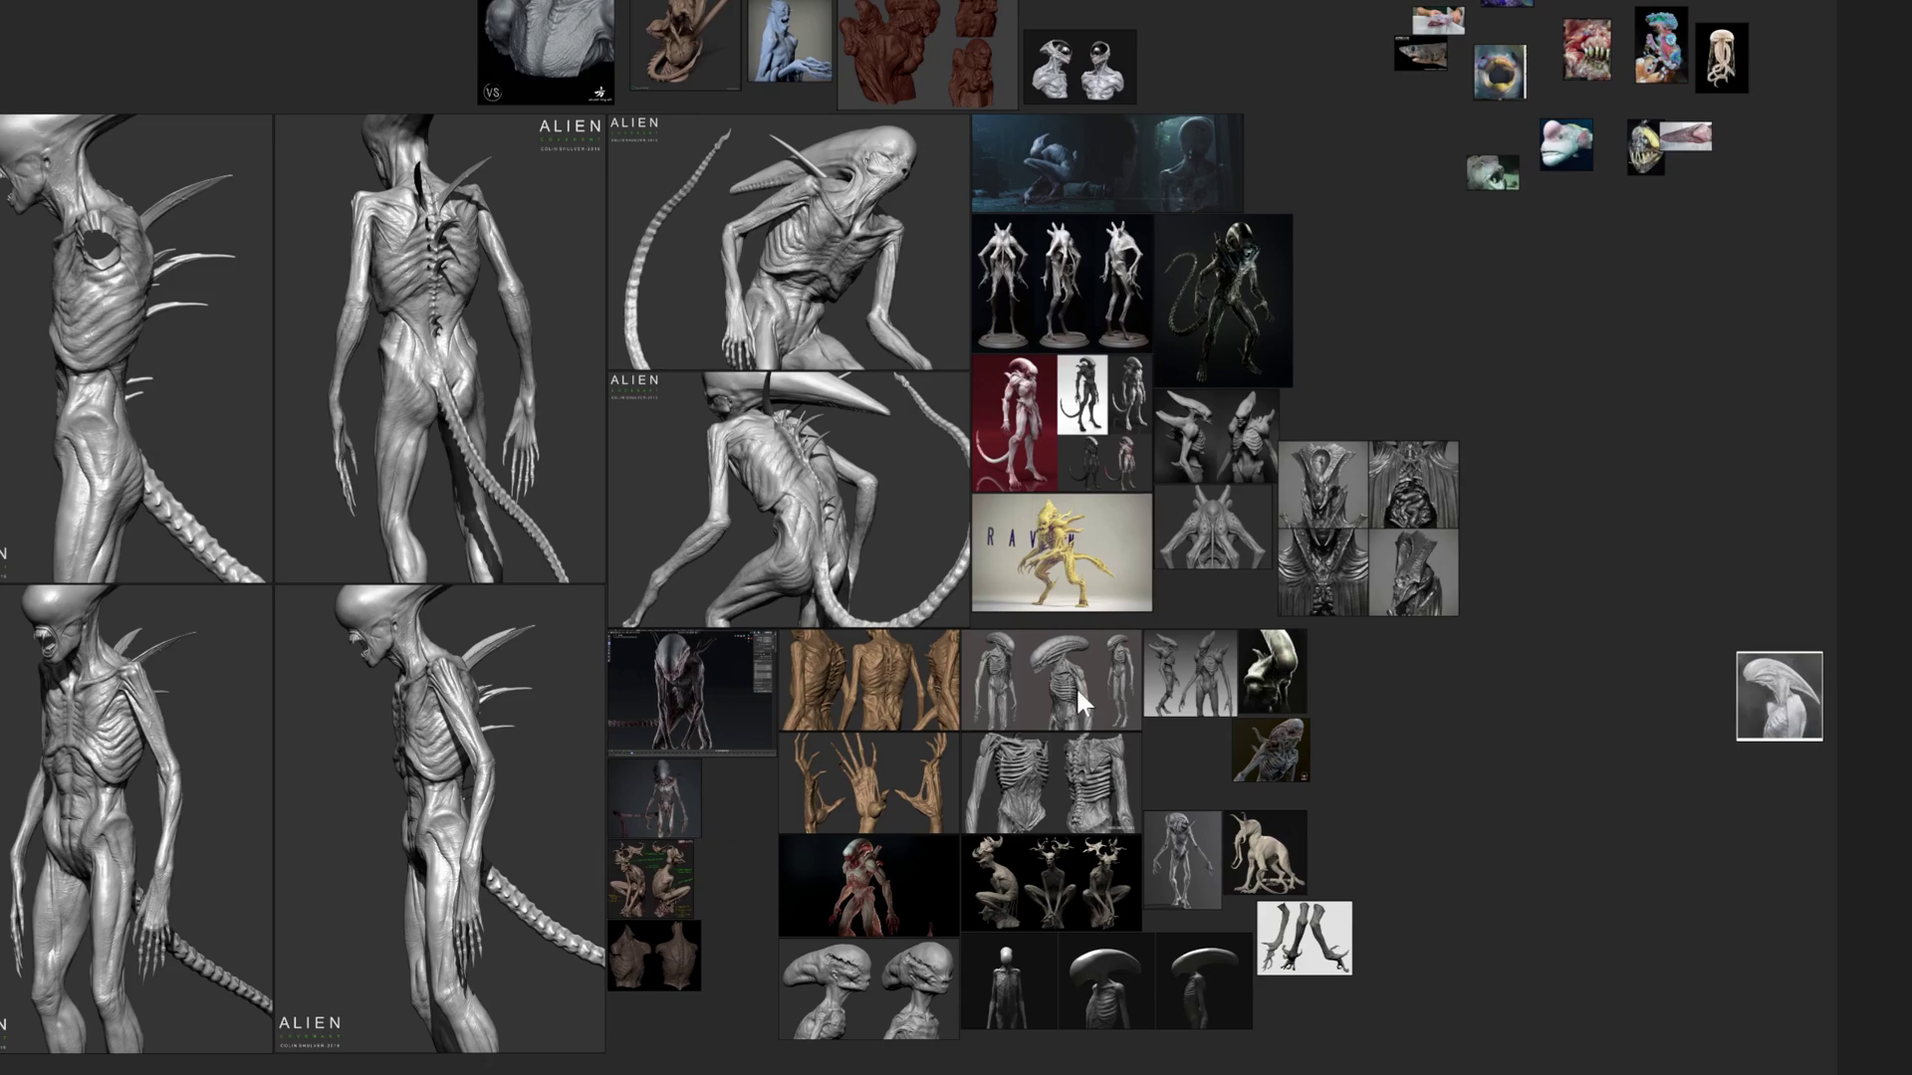
Pan the PureRef board to the sea-creature references and zoom onto the purple fish photo.
scroll(1075, 685, "up", 3)
middle_click_drag(677, 608, 785, 684)
scroll(785, 684, "up", 3)
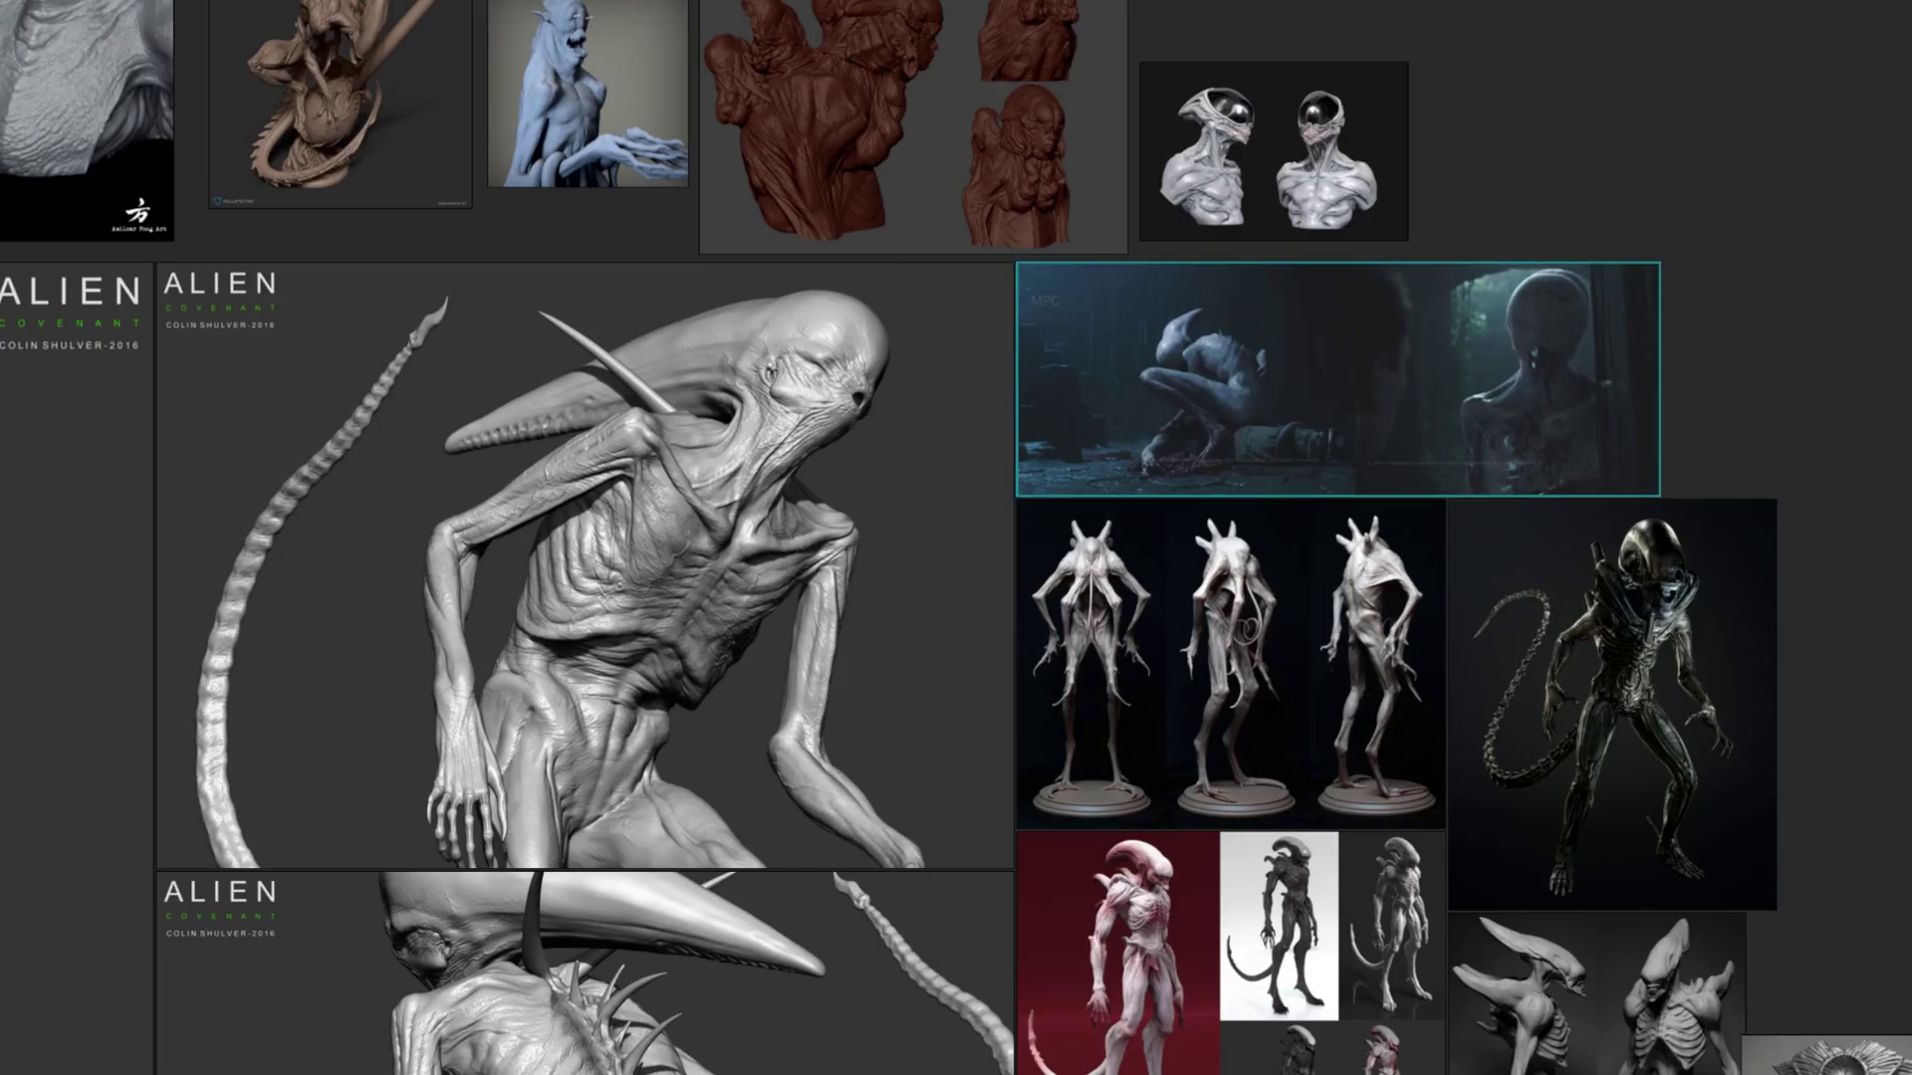
middle_click_drag(1595, 383, 116, 664)
scroll(837, 427, "up", 3)
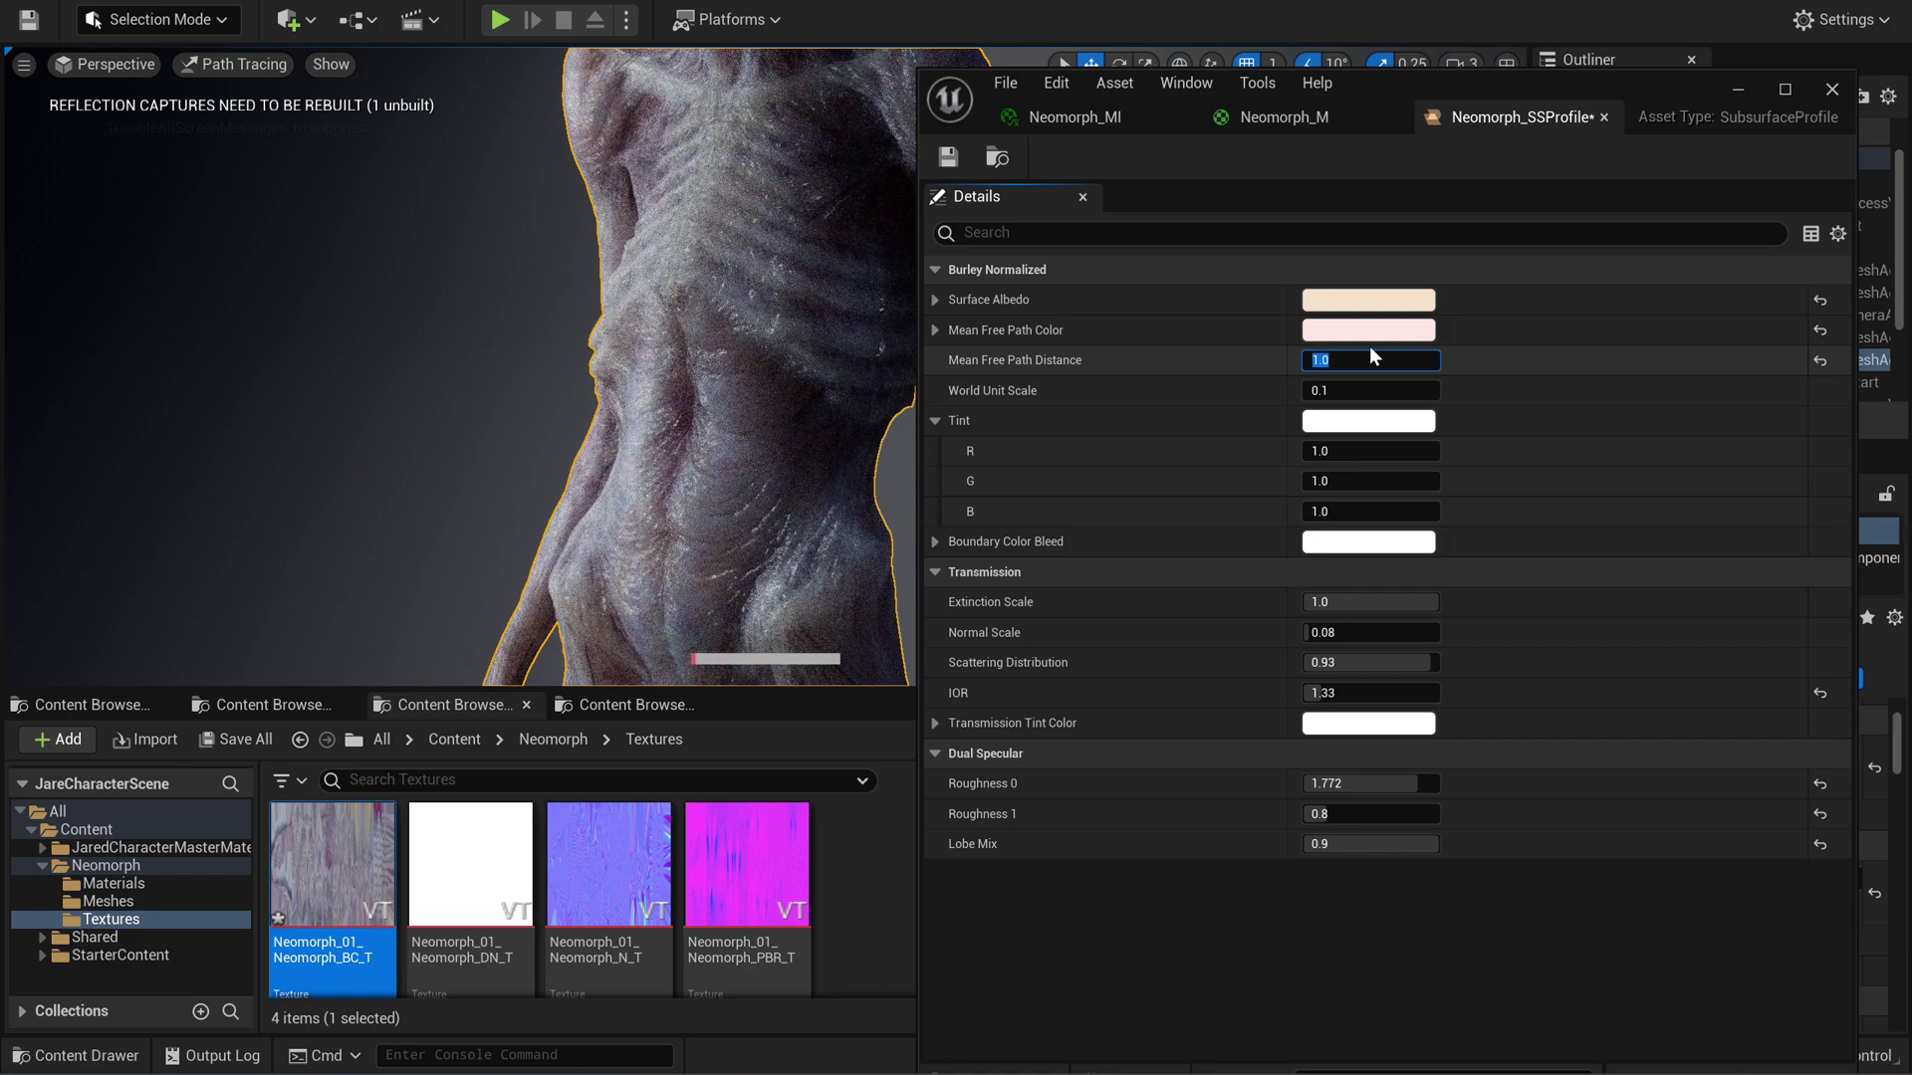
type("10")
key("Return")
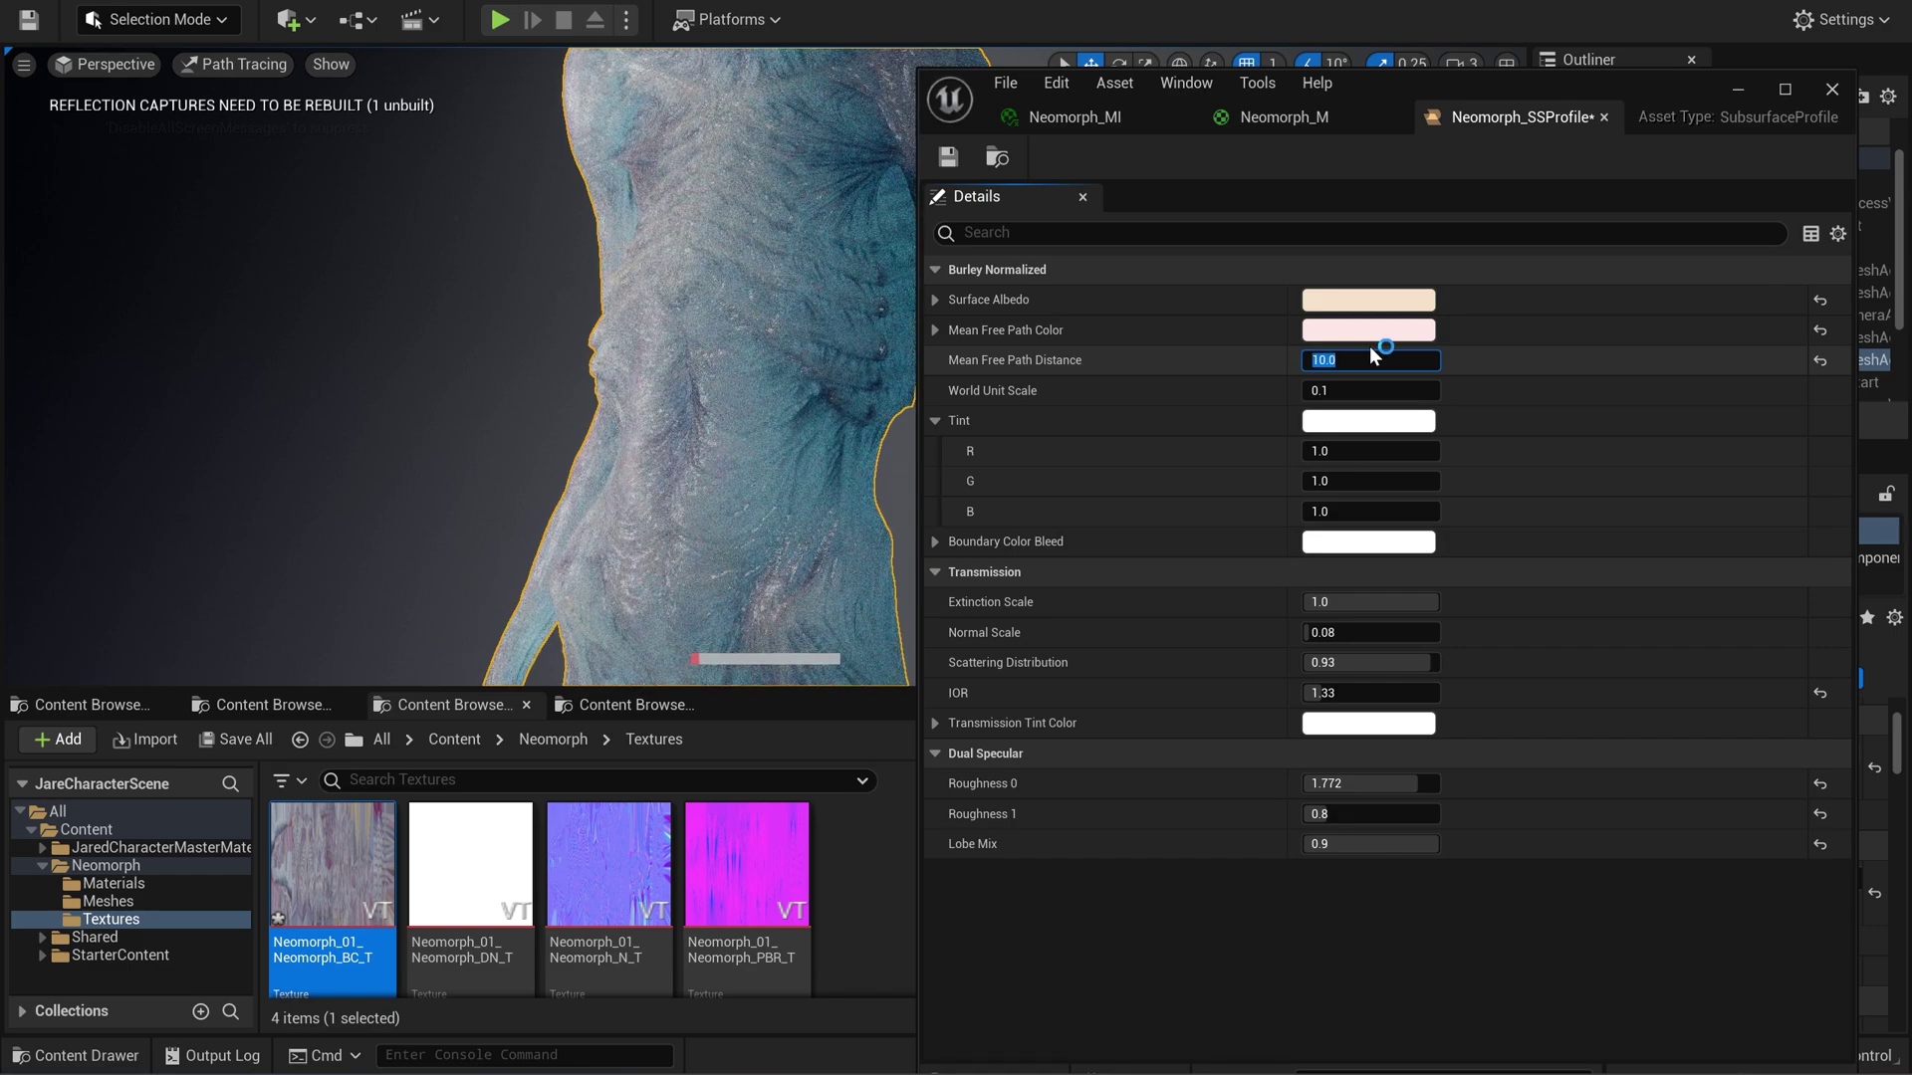
type("2")
key("Return")
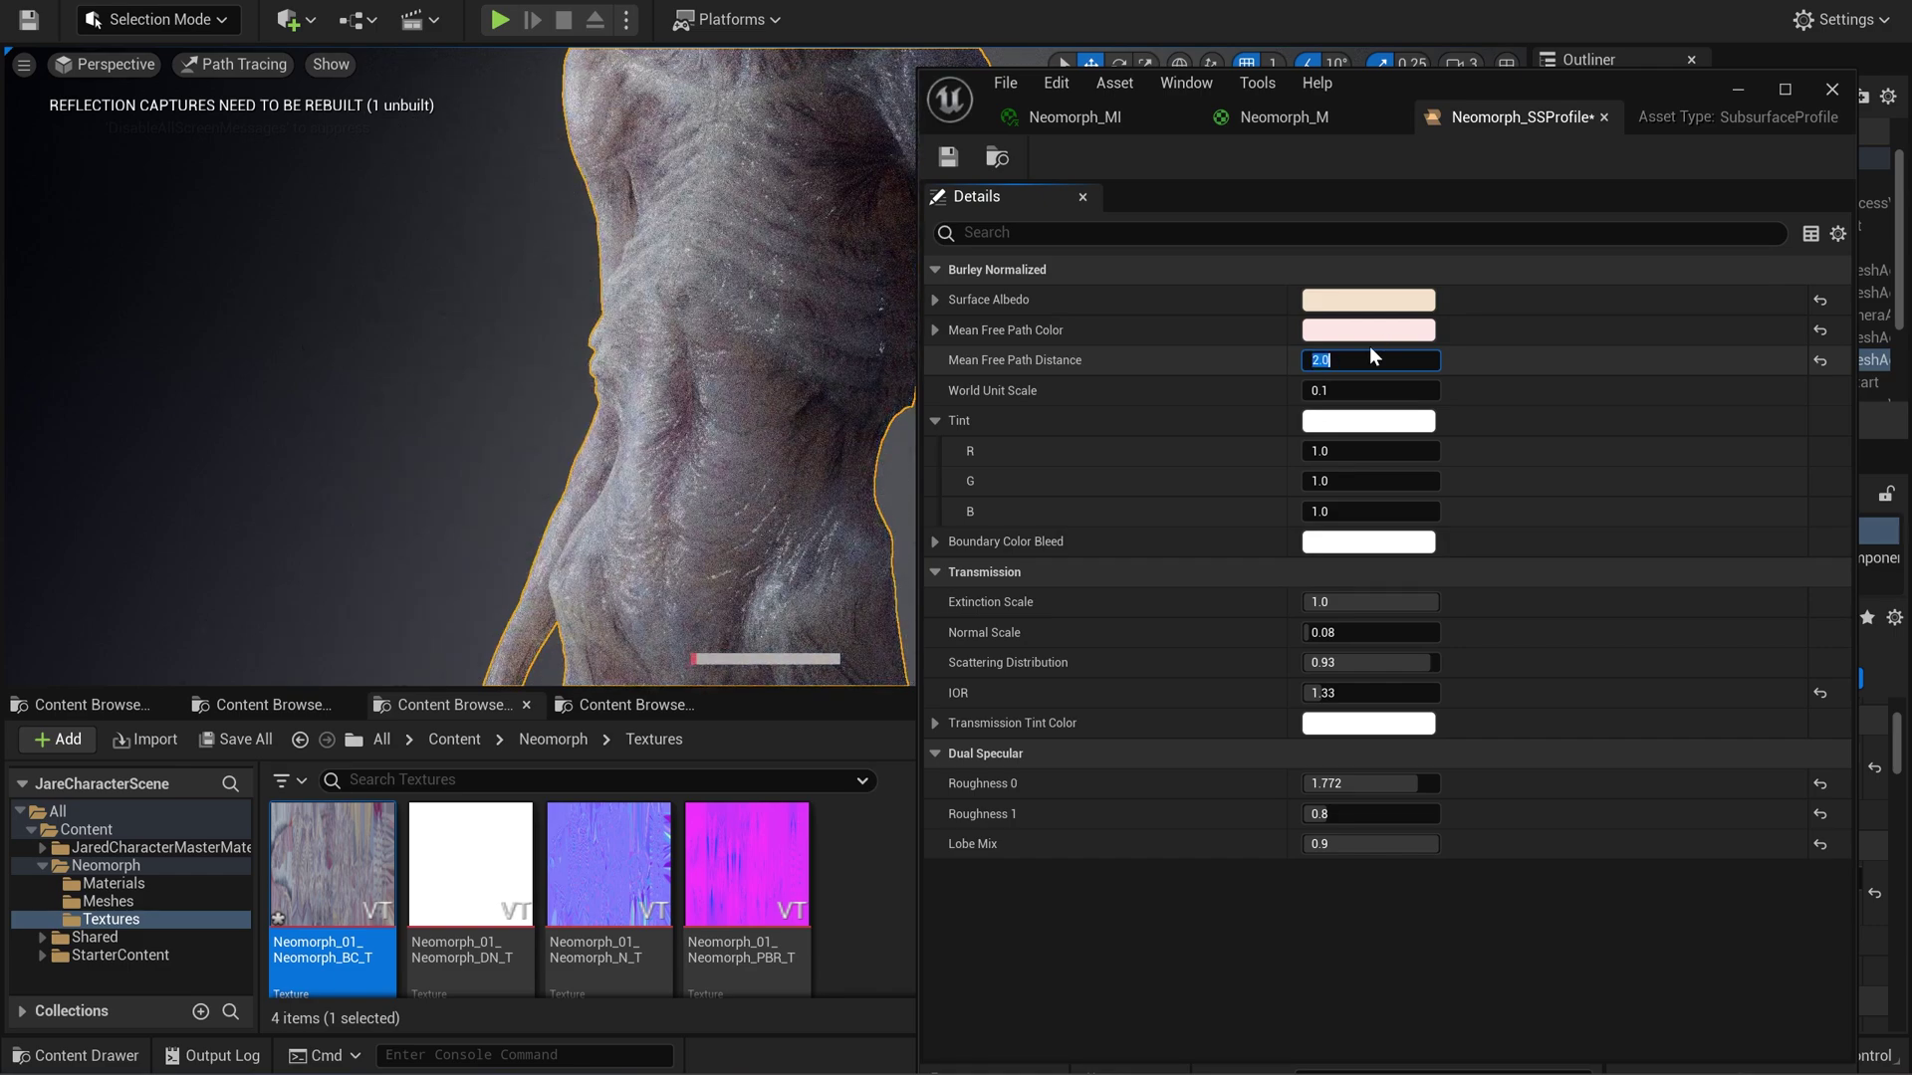
left_click(1368, 300)
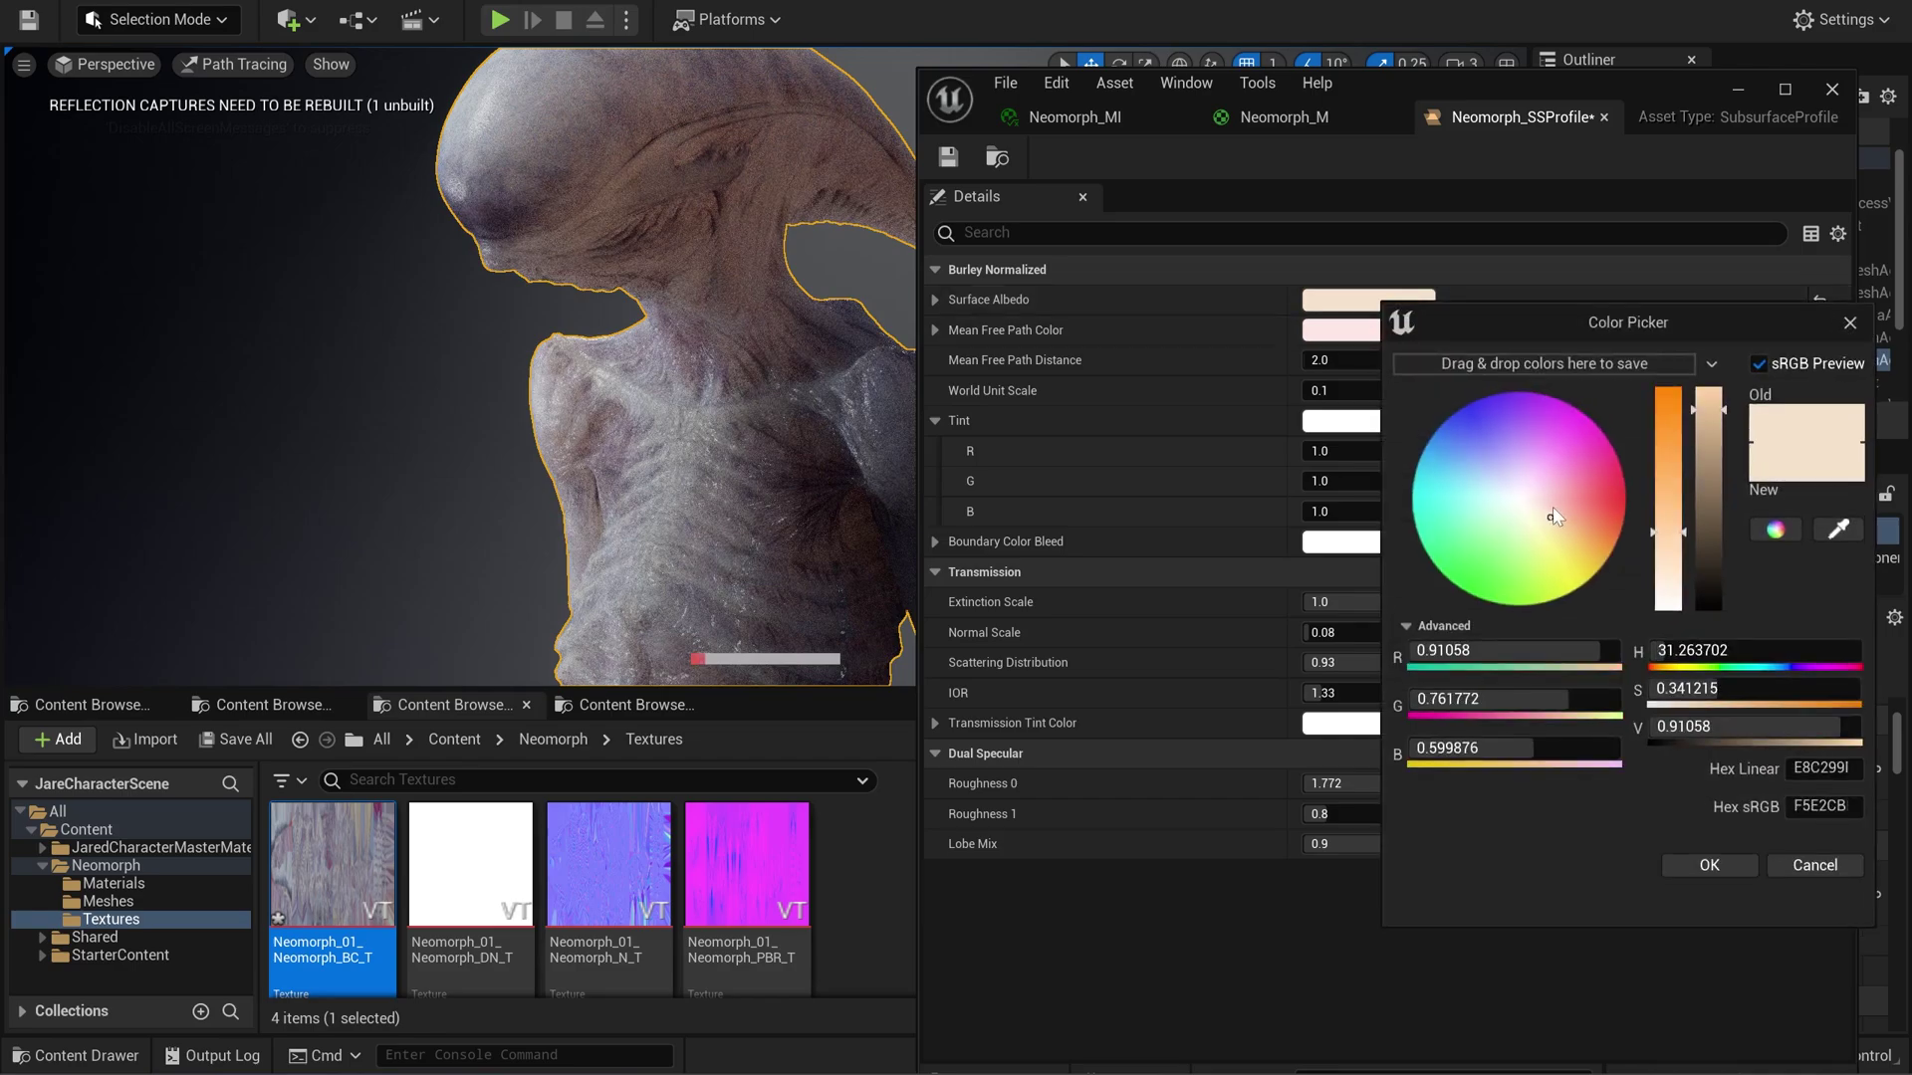
mouse_move(1554, 514)
left_mouse_down()
mouse_move(1561, 490)
mouse_move(1563, 516)
left_mouse_up()
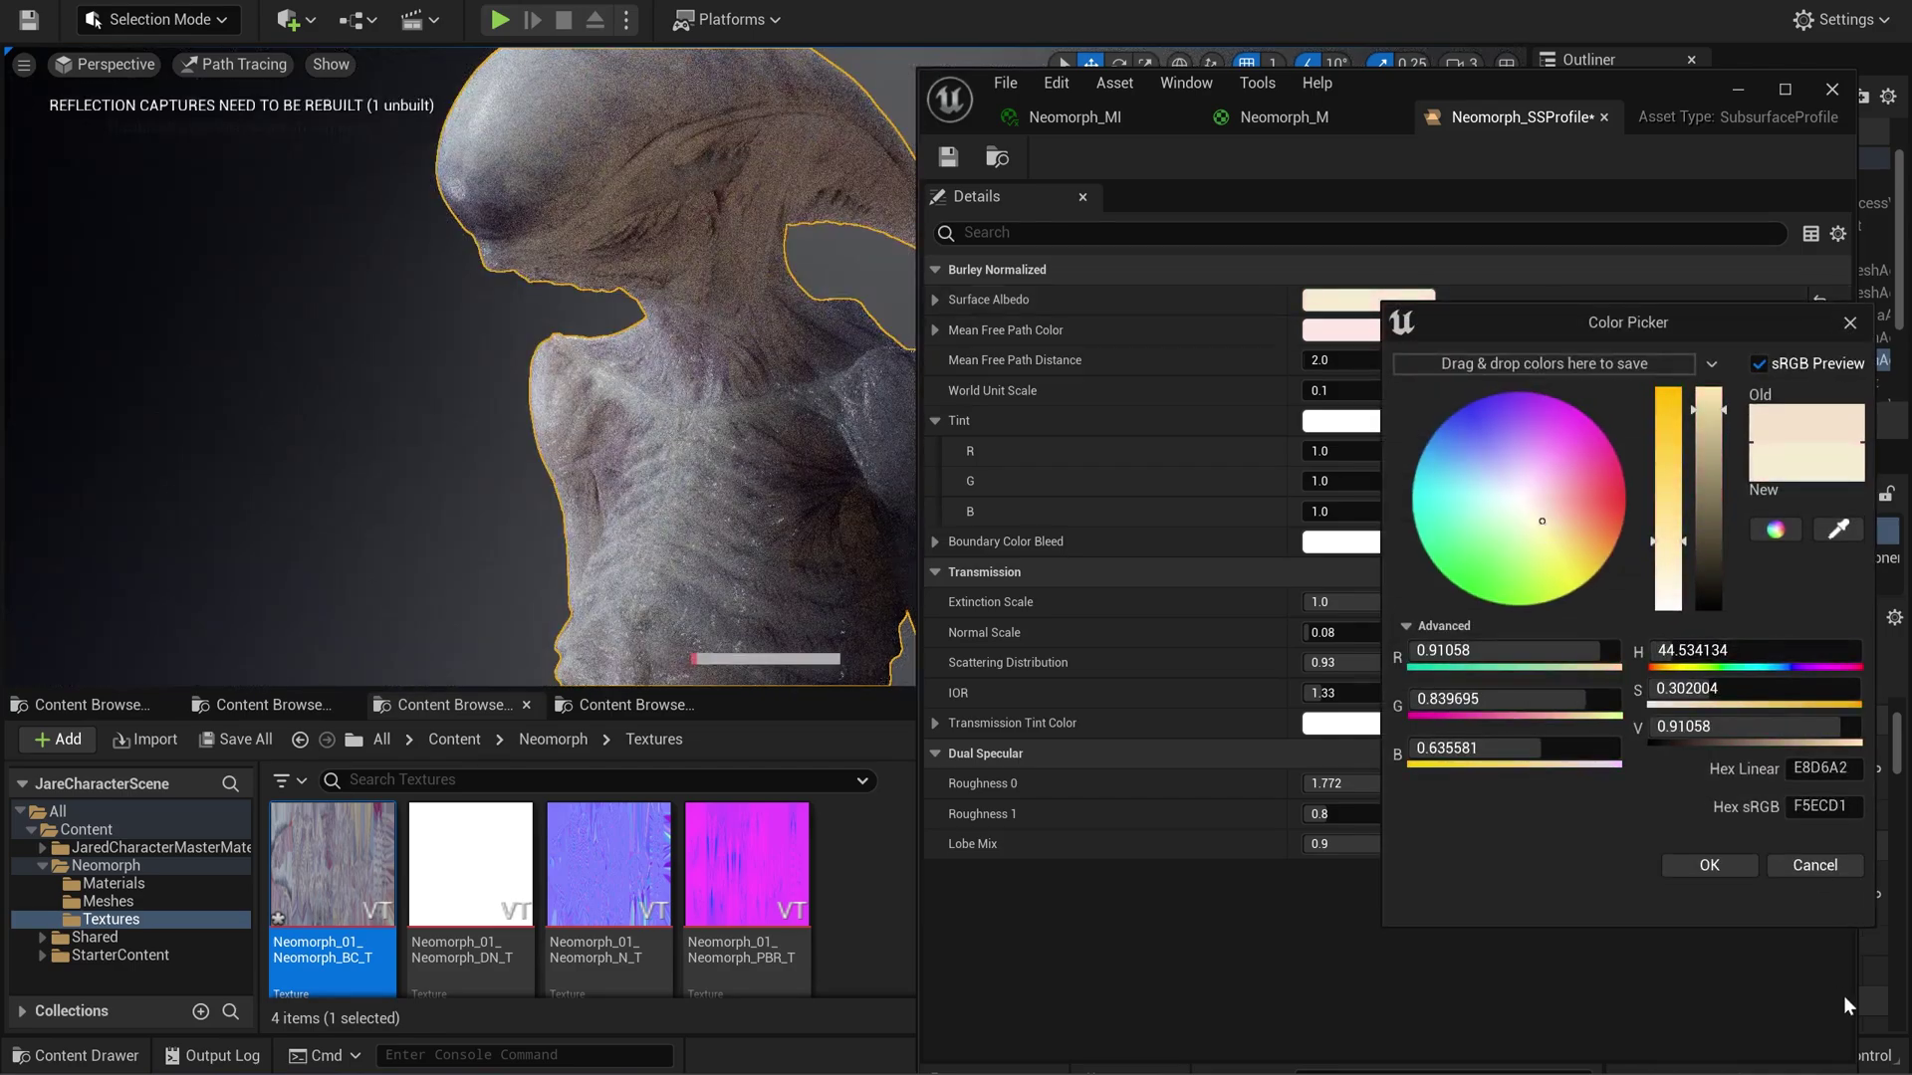
left_click(1832, 869)
left_click(1370, 359)
type("4")
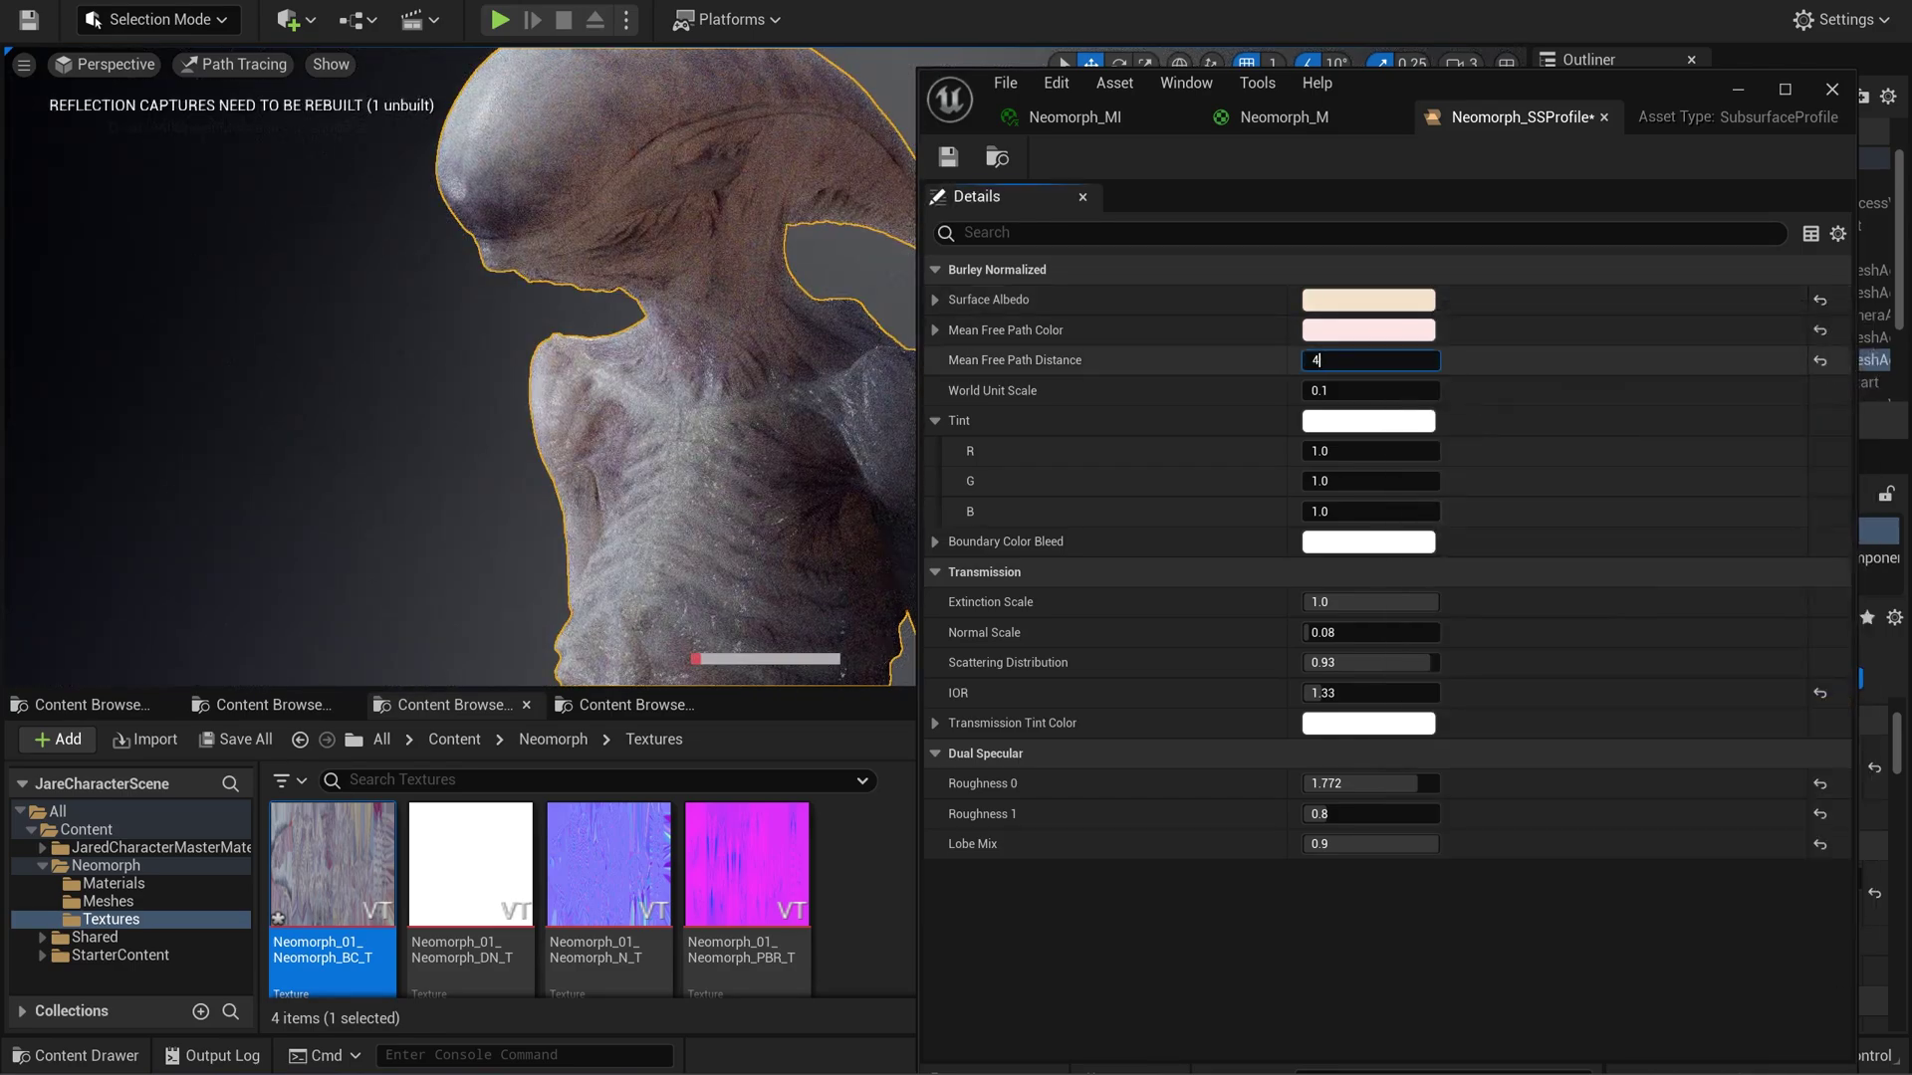
key("Return")
type("1")
key("Return")
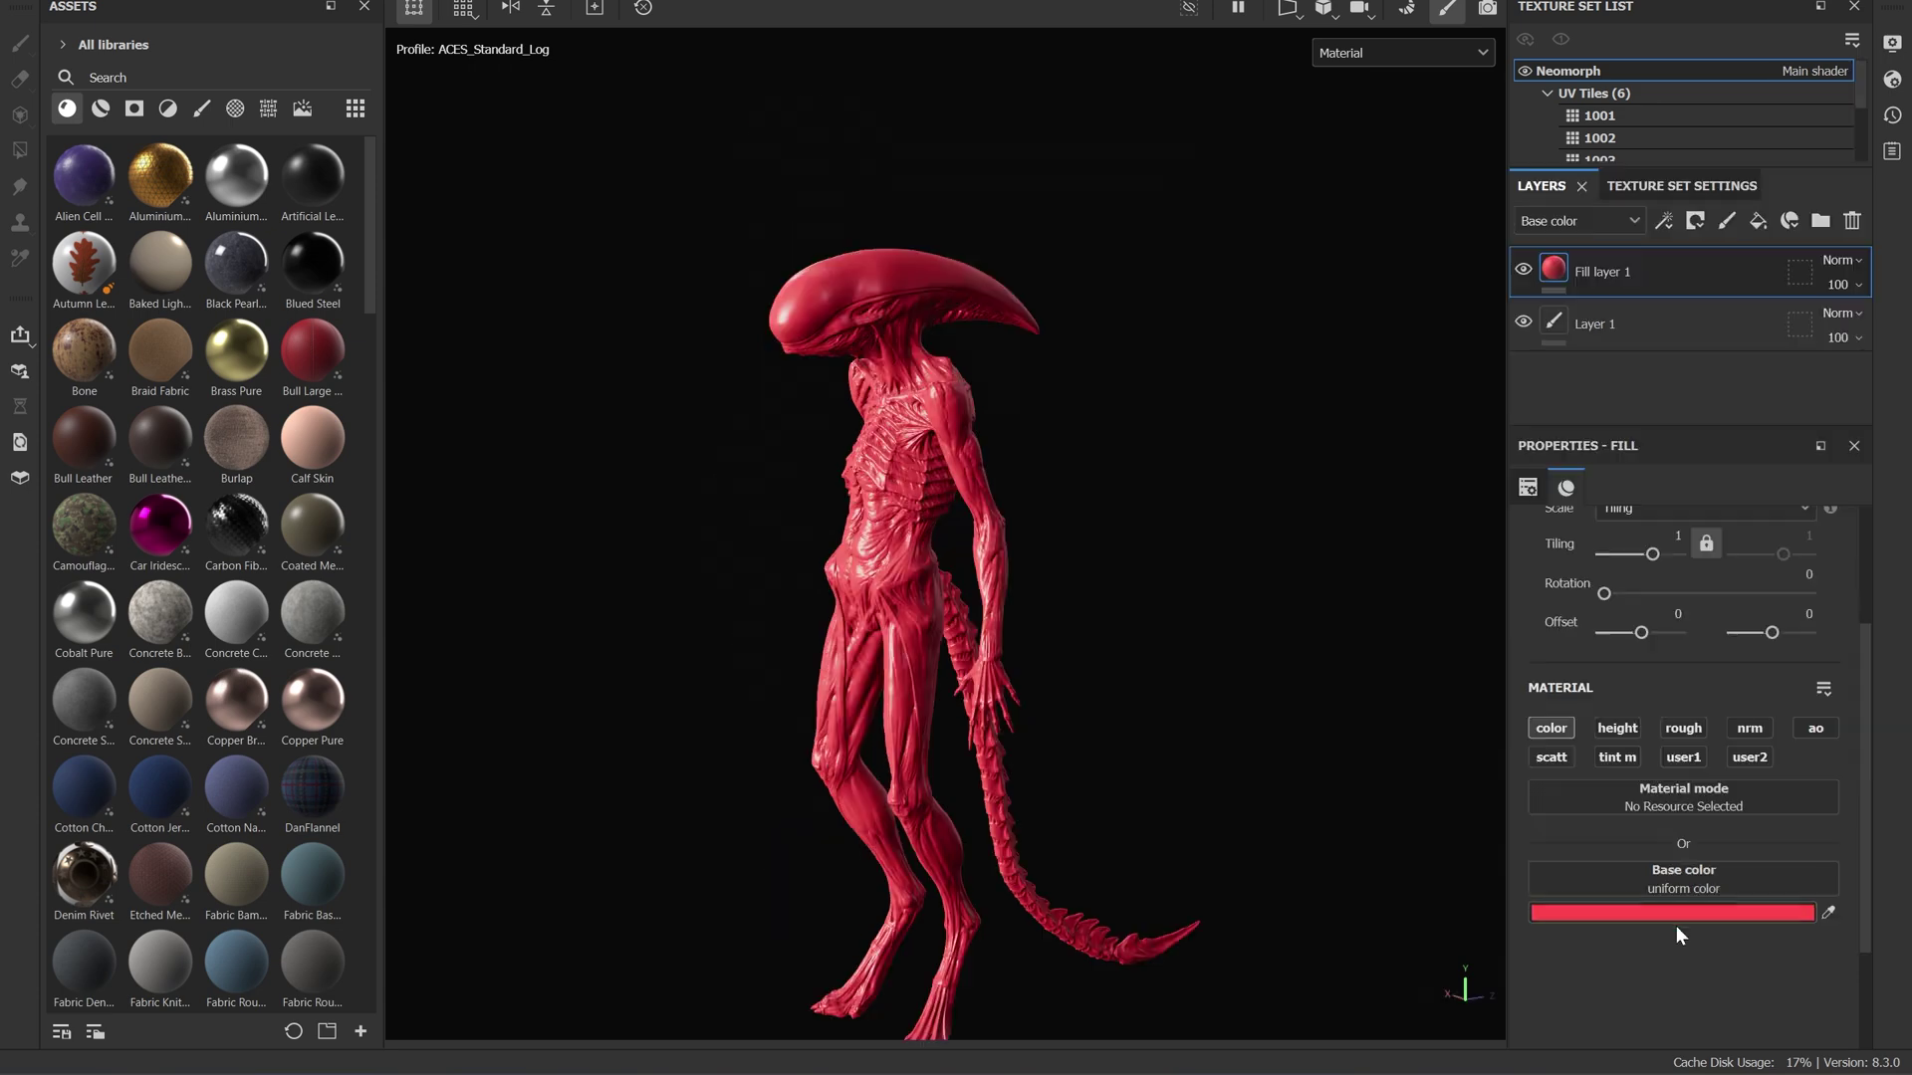
Set the fill layer's base colour to dark red B41515.
left_click(1682, 910)
left_click(1641, 778)
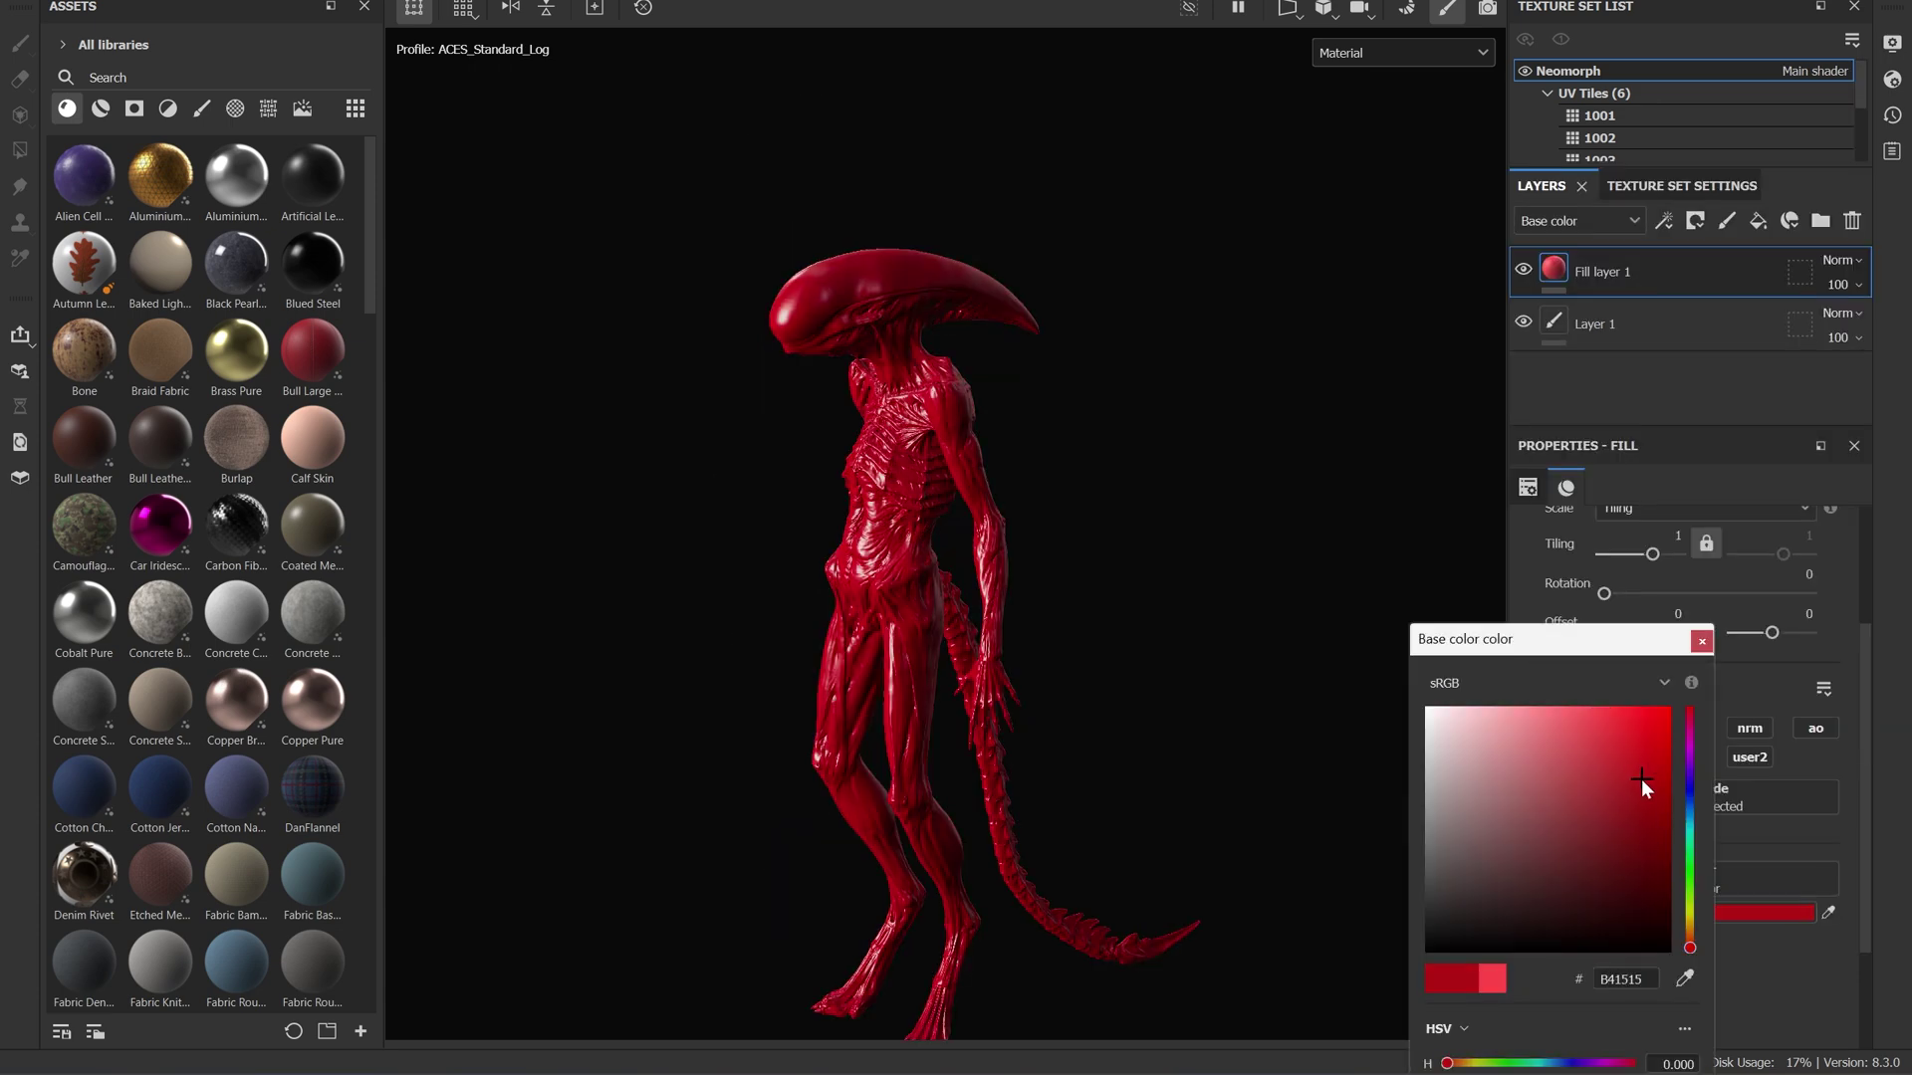
left_click_drag(1644, 780, 1658, 773)
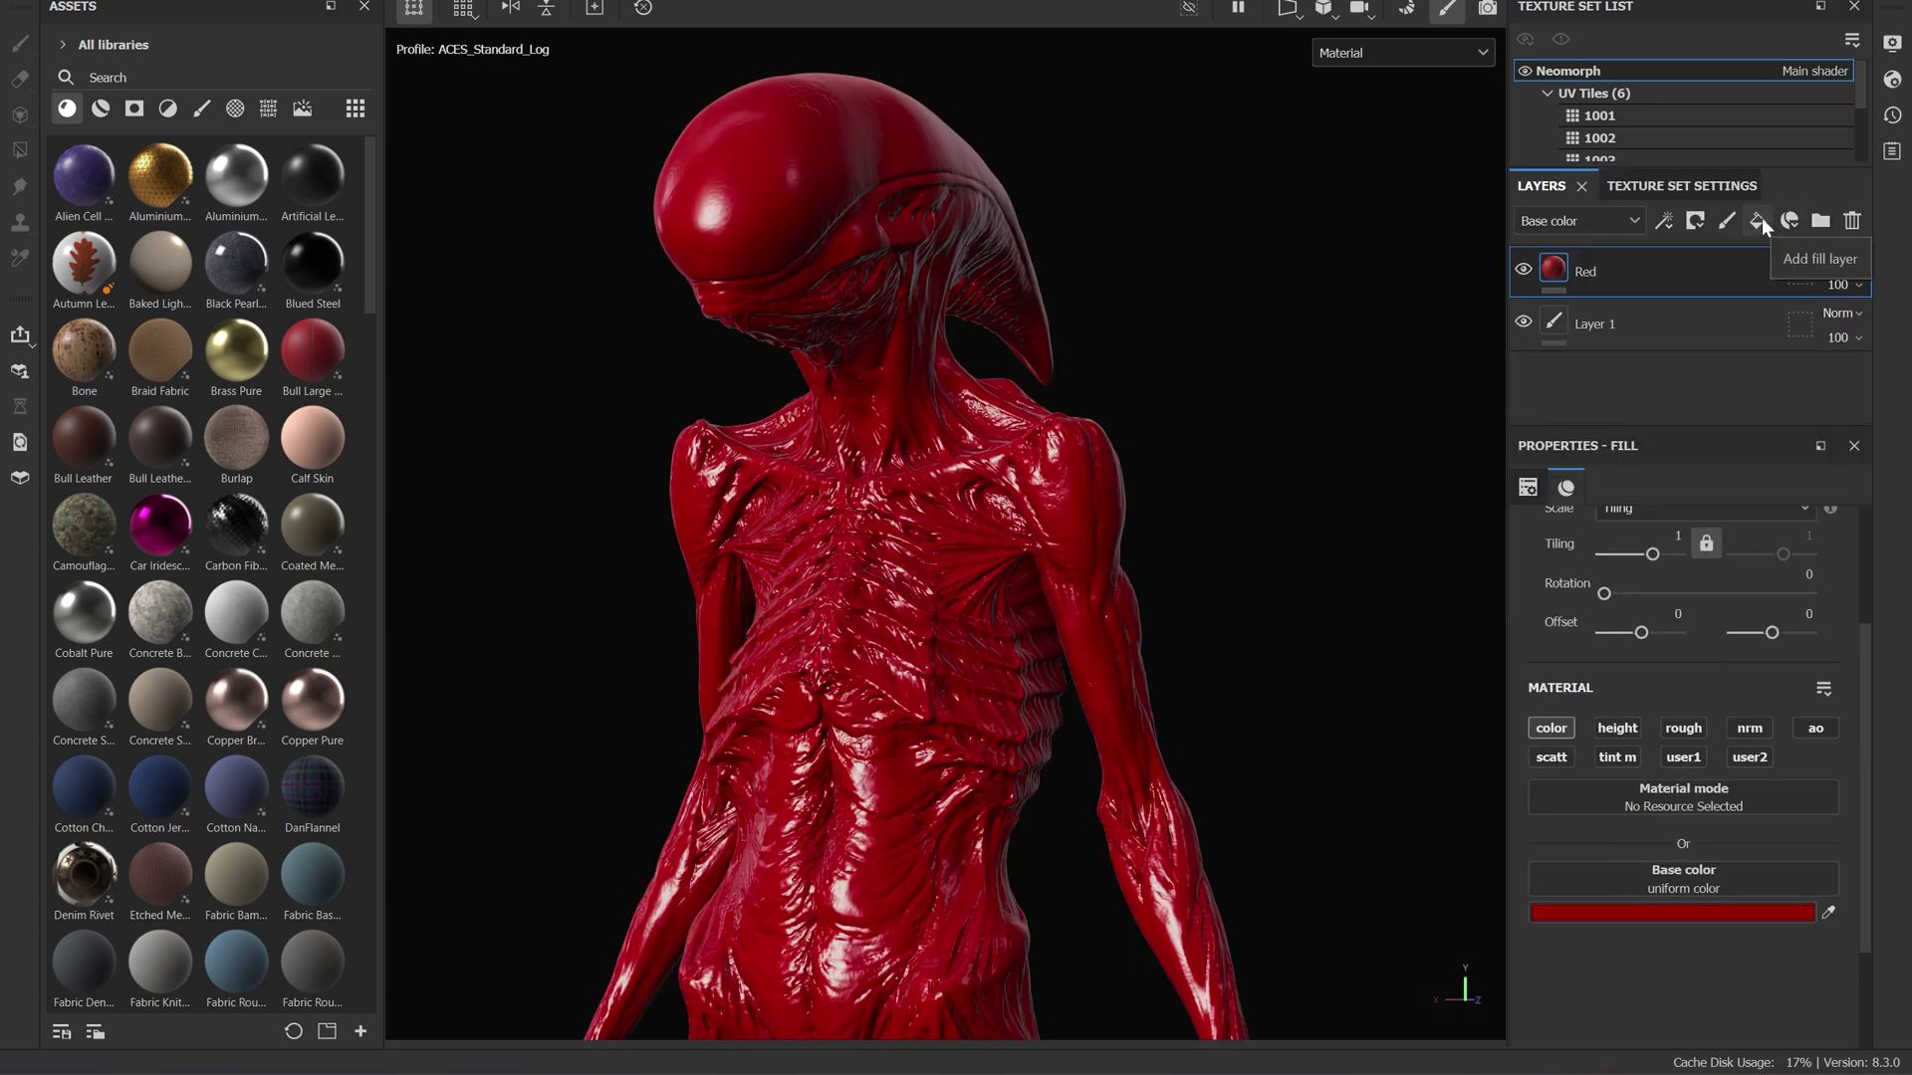
Add a new fill layer above Red and colour it pale yellow F7DE55.
left_click(1758, 220)
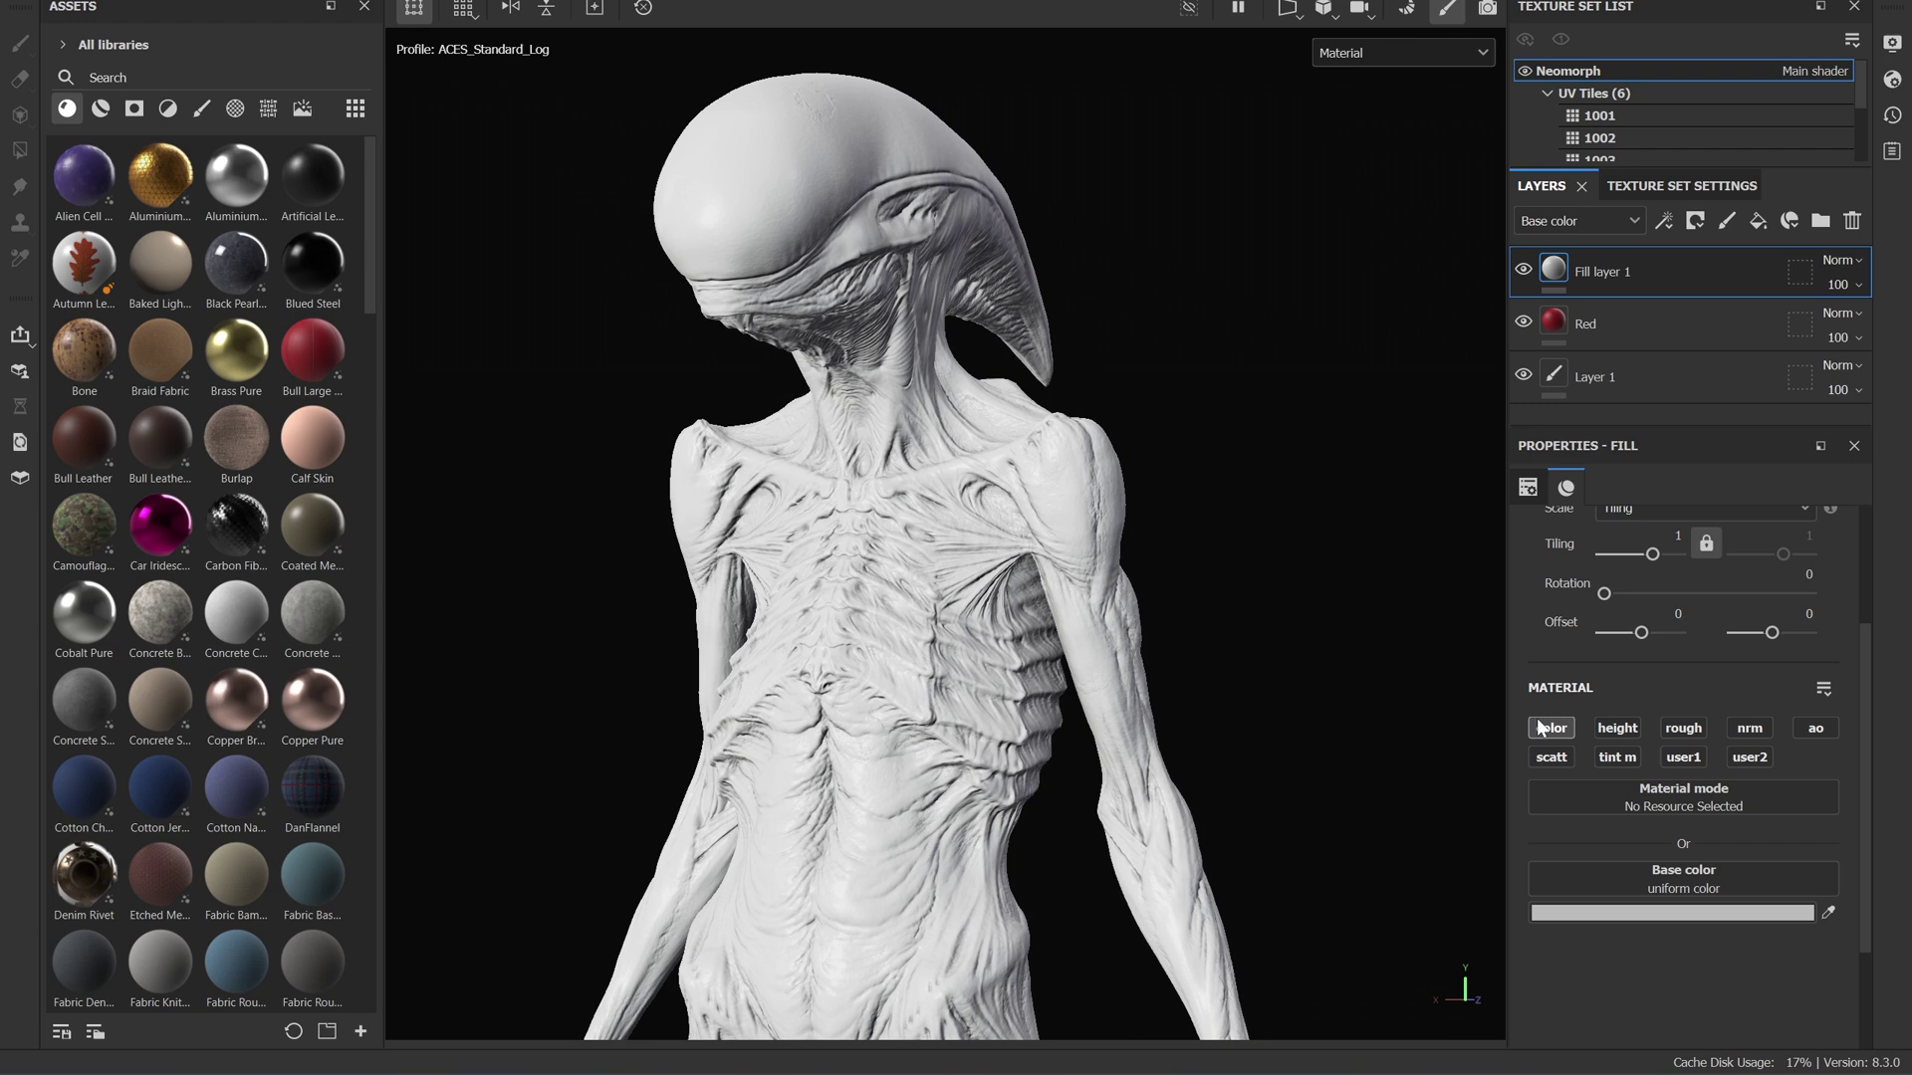
left_click_drag(1864, 655, 1862, 709)
left_click(1679, 804)
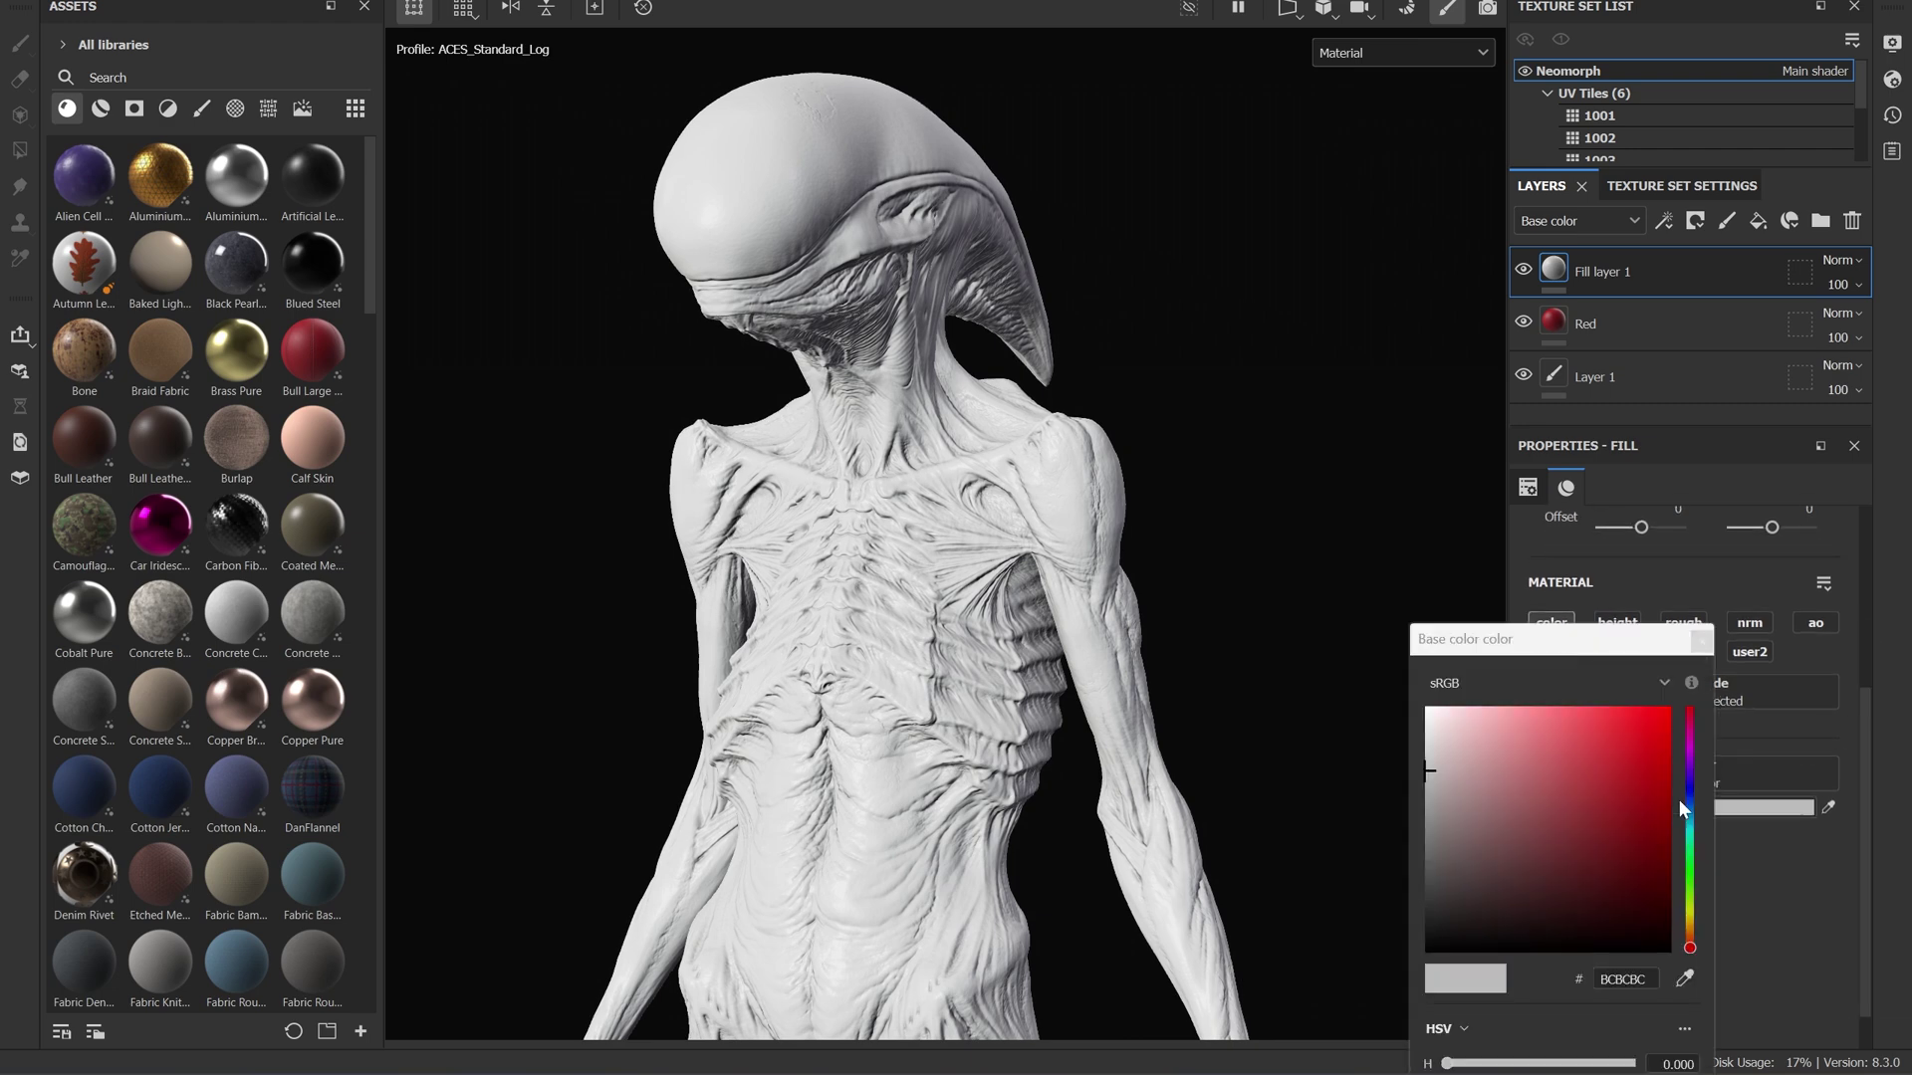
left_click_drag(1692, 924, 1688, 916)
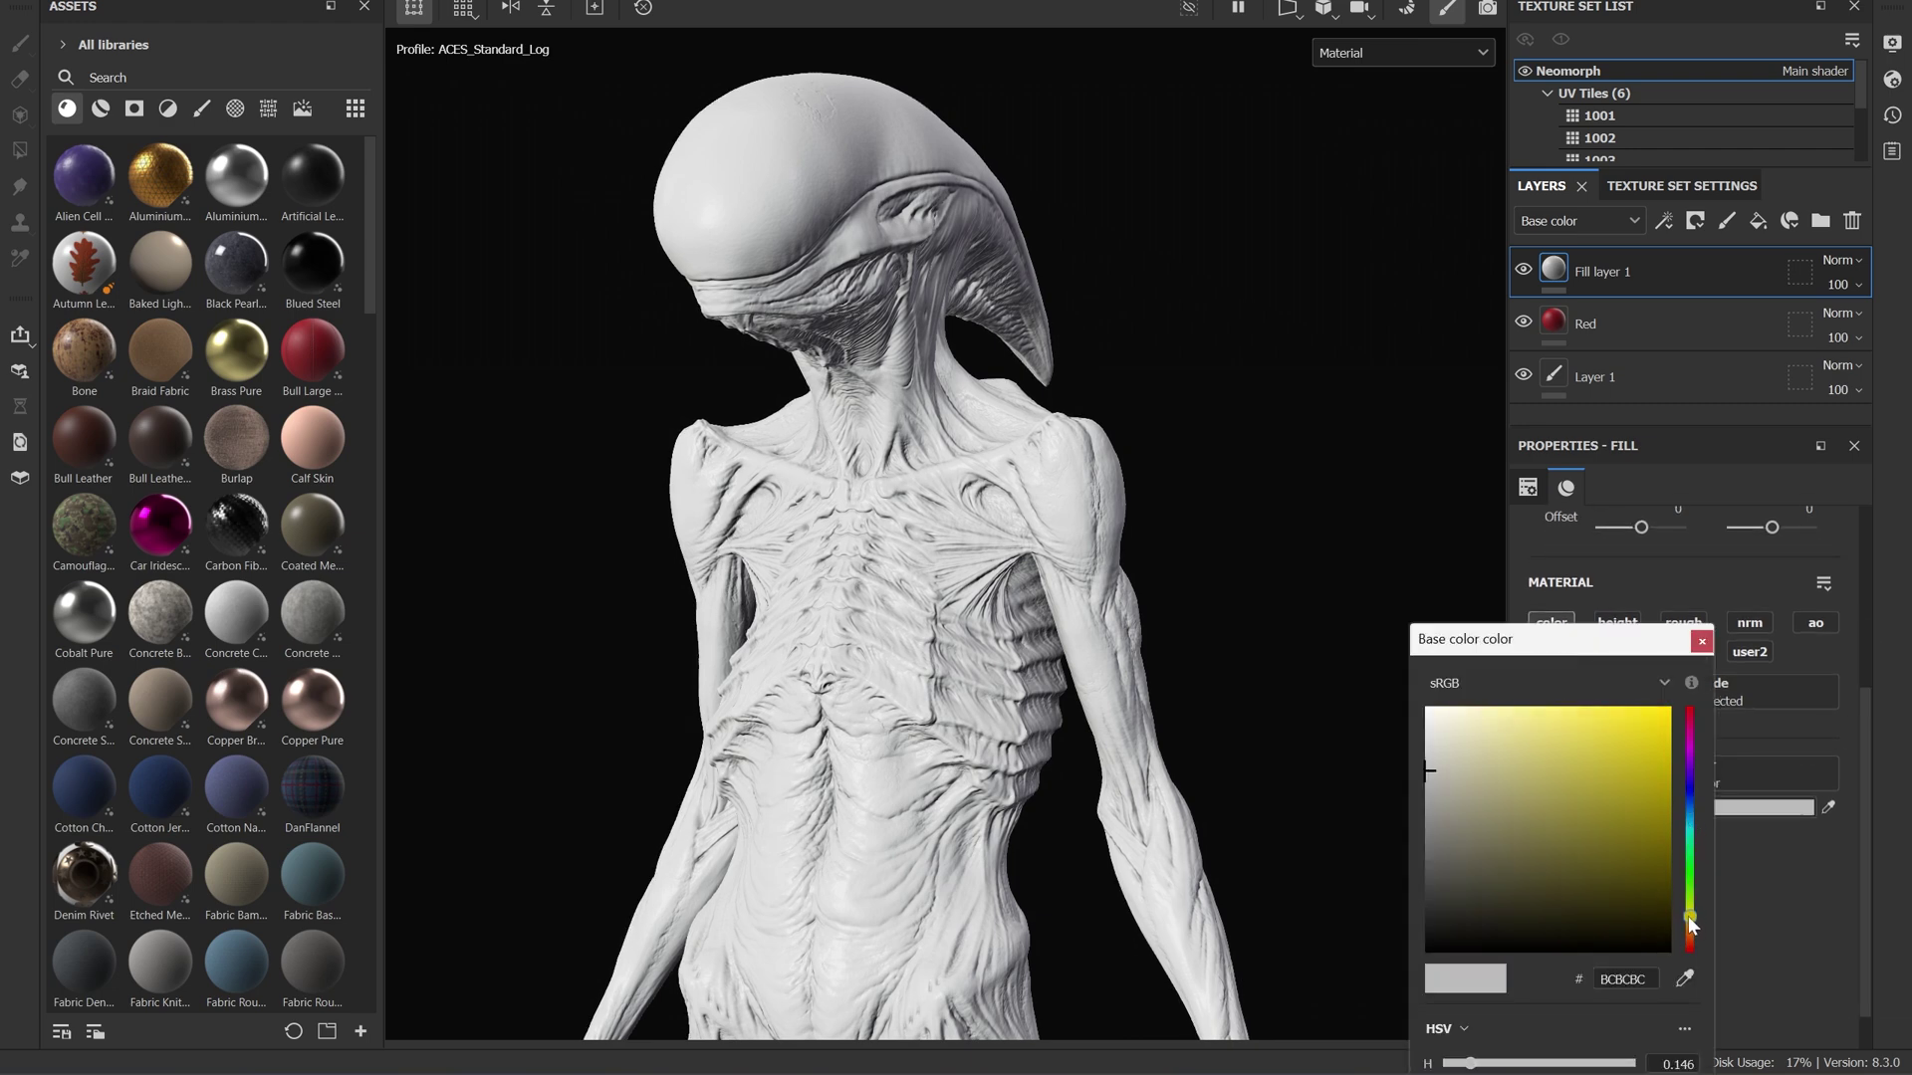
left_click(1564, 714)
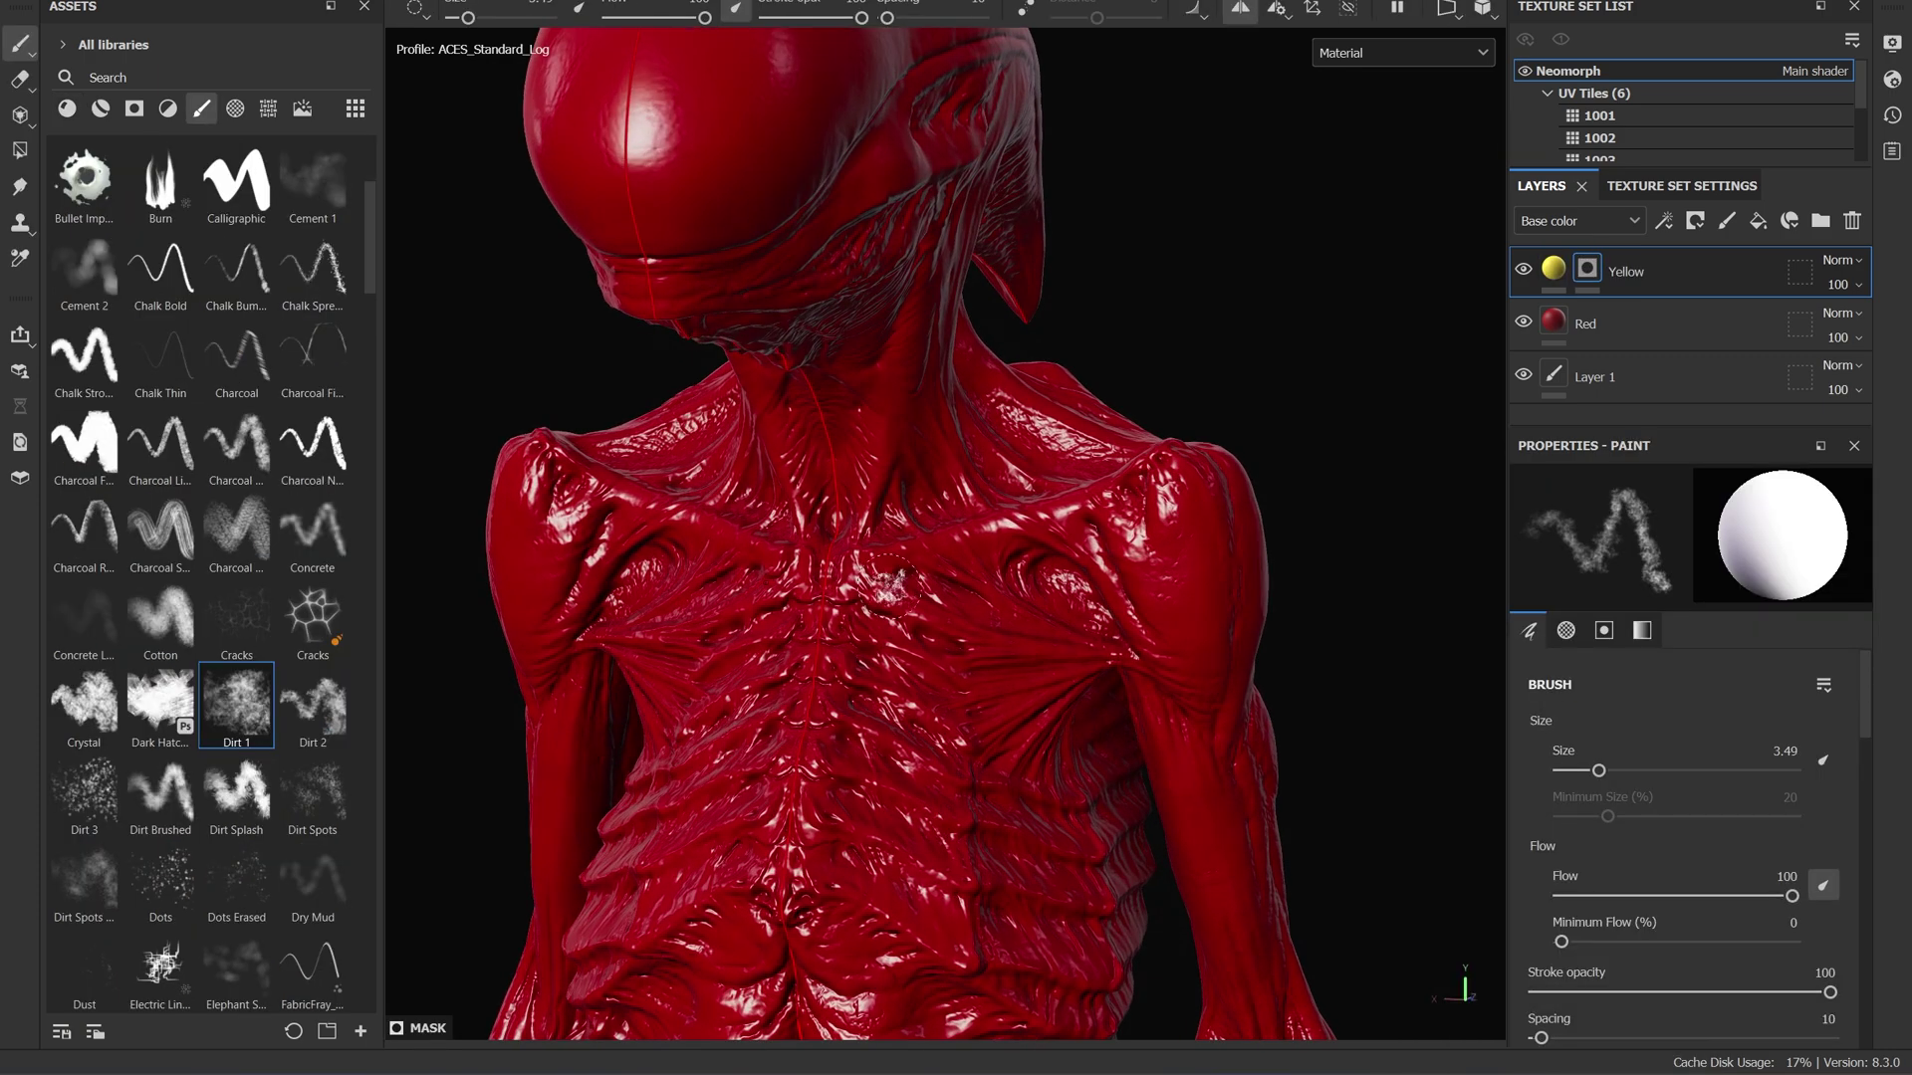
Paint yellow streaks on the collarbones, ribs and elbow, then colour the new layer blue.
left_click_drag(876, 573, 1055, 502)
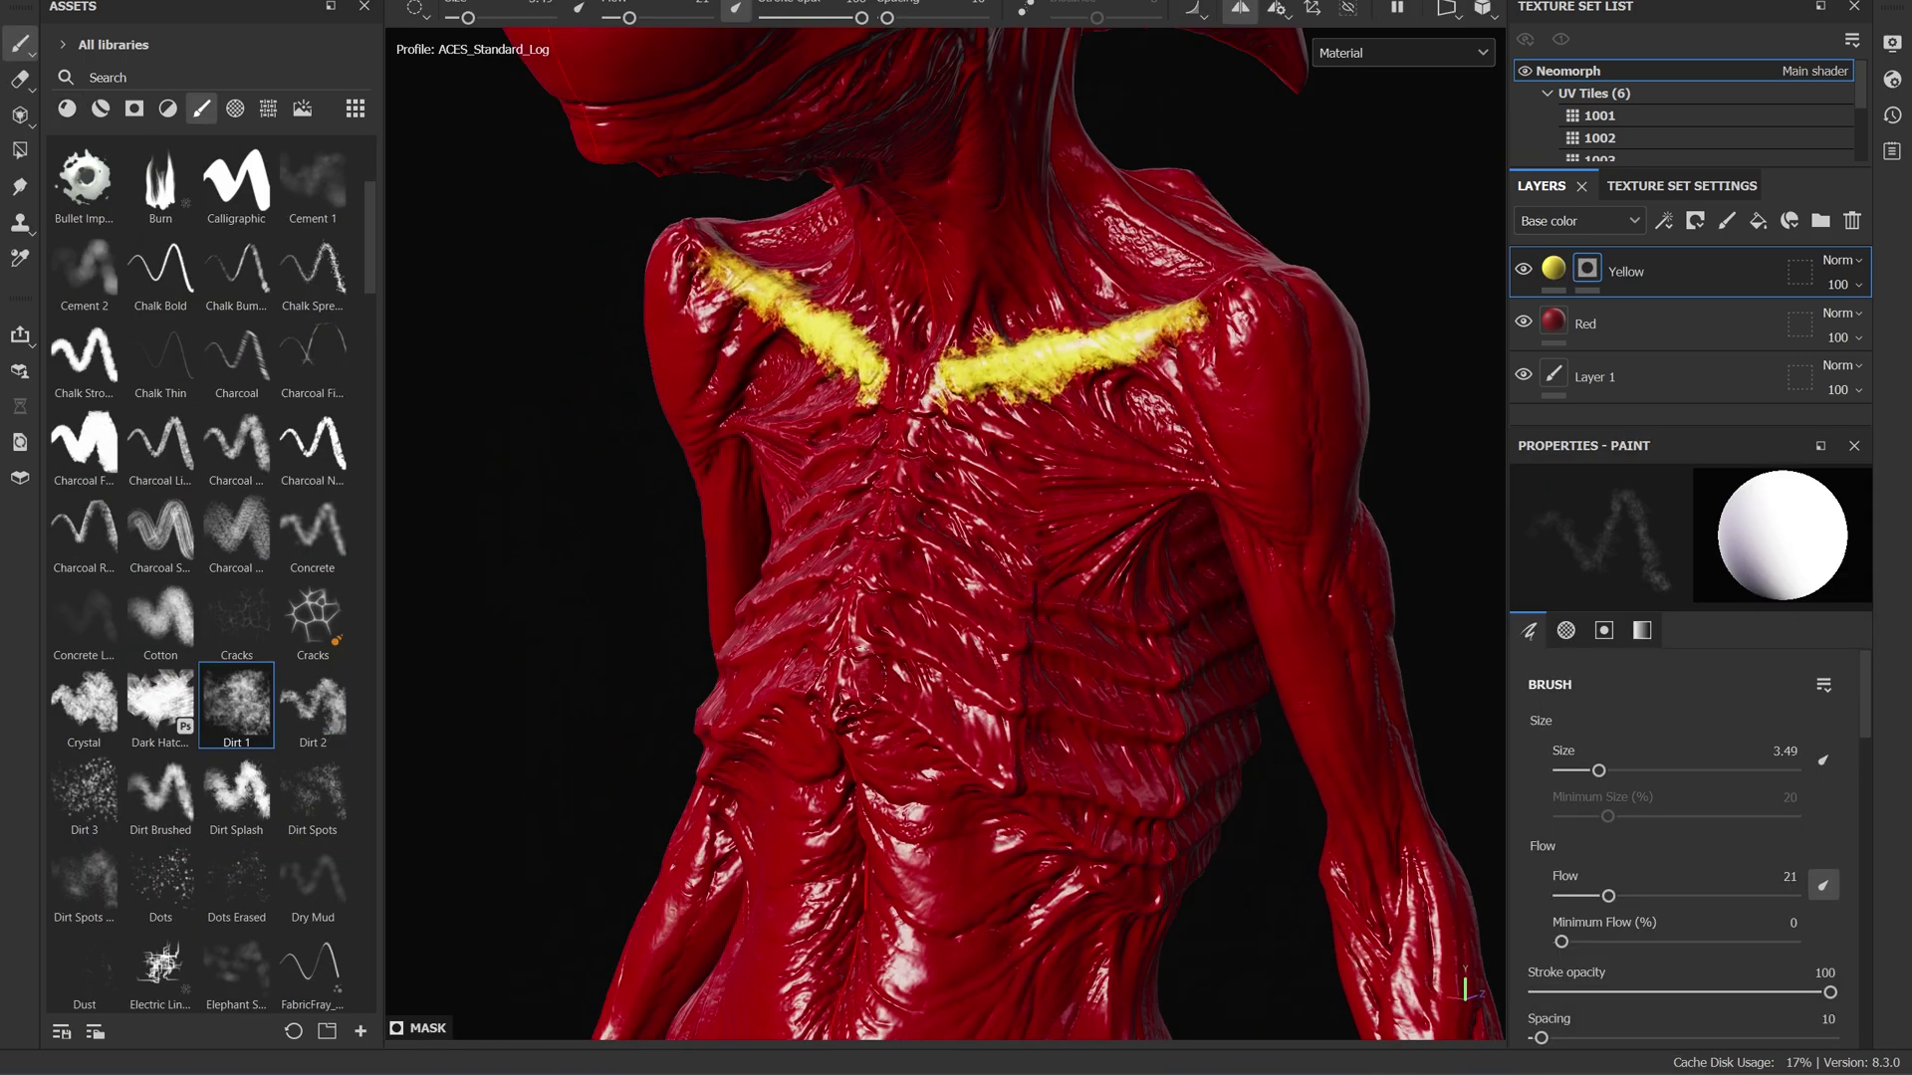
left_click_drag(856, 687, 986, 787)
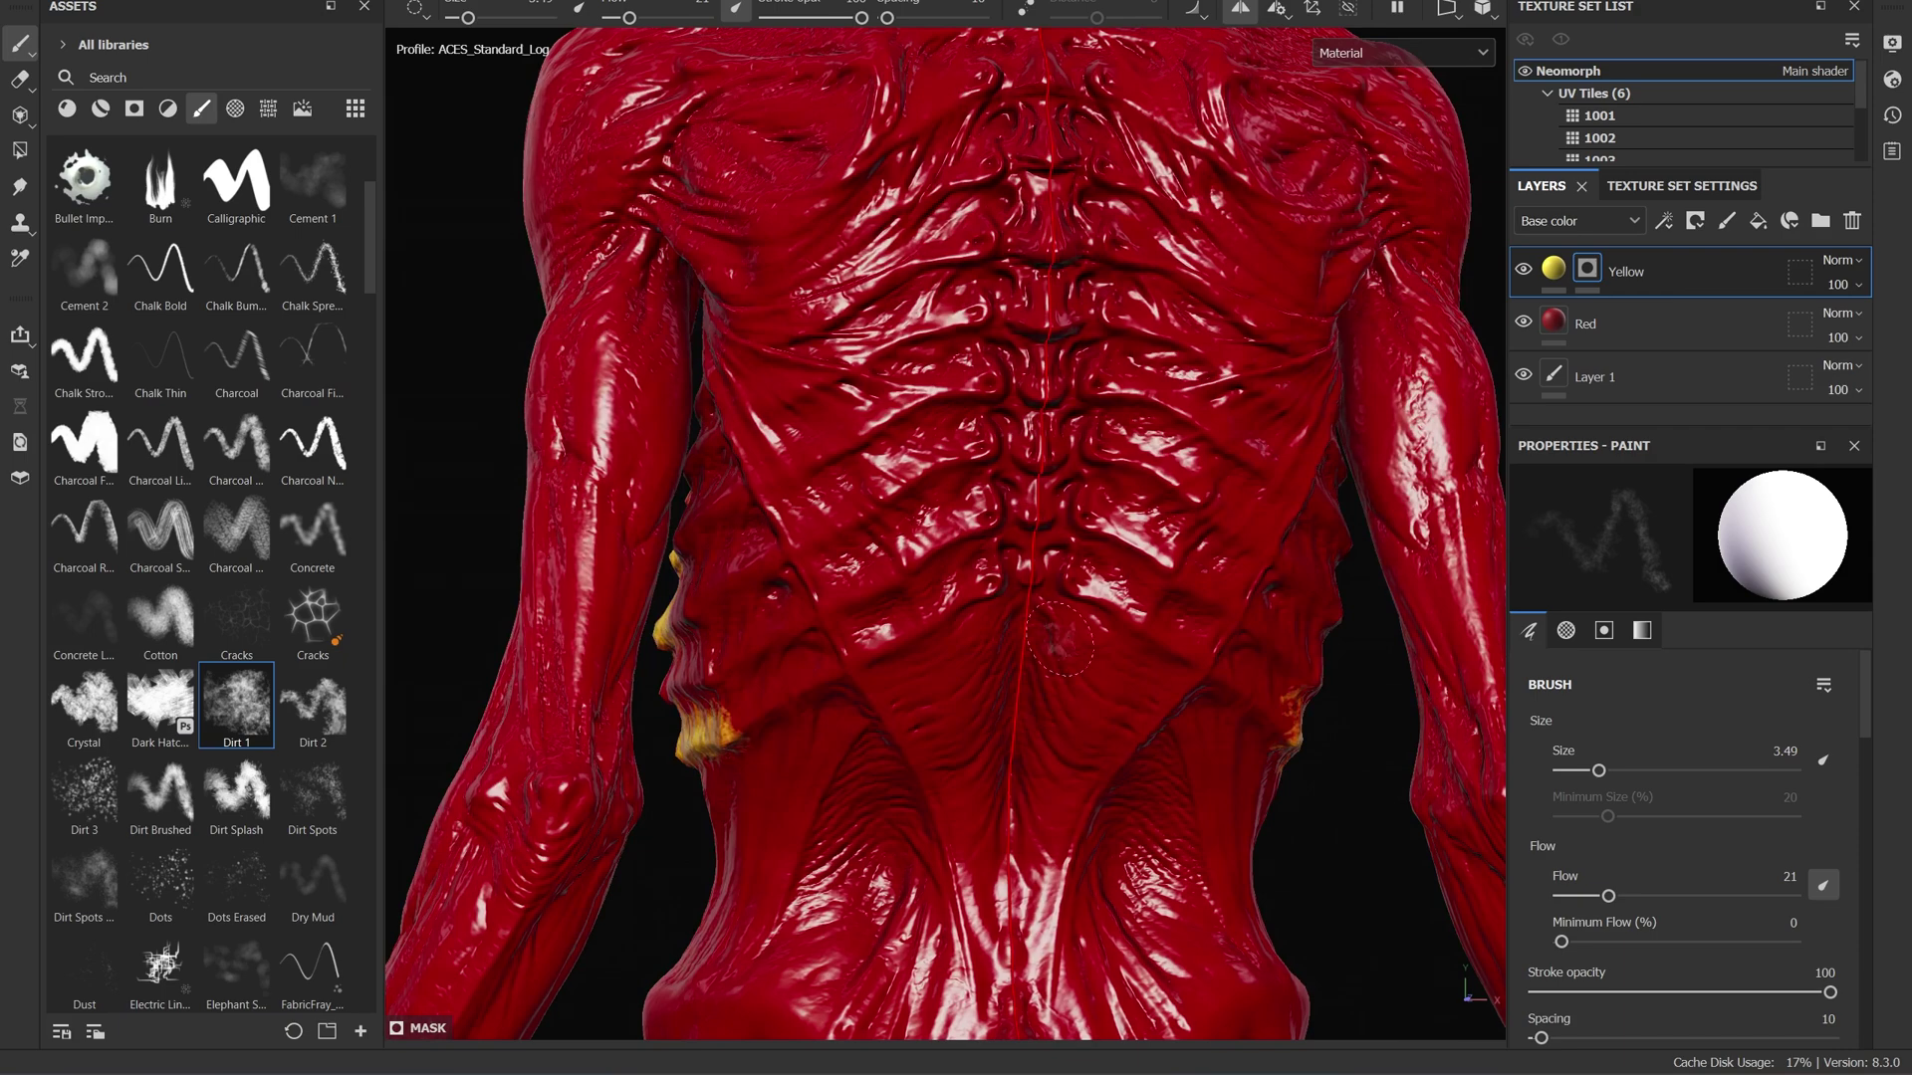
left_click(939, 609)
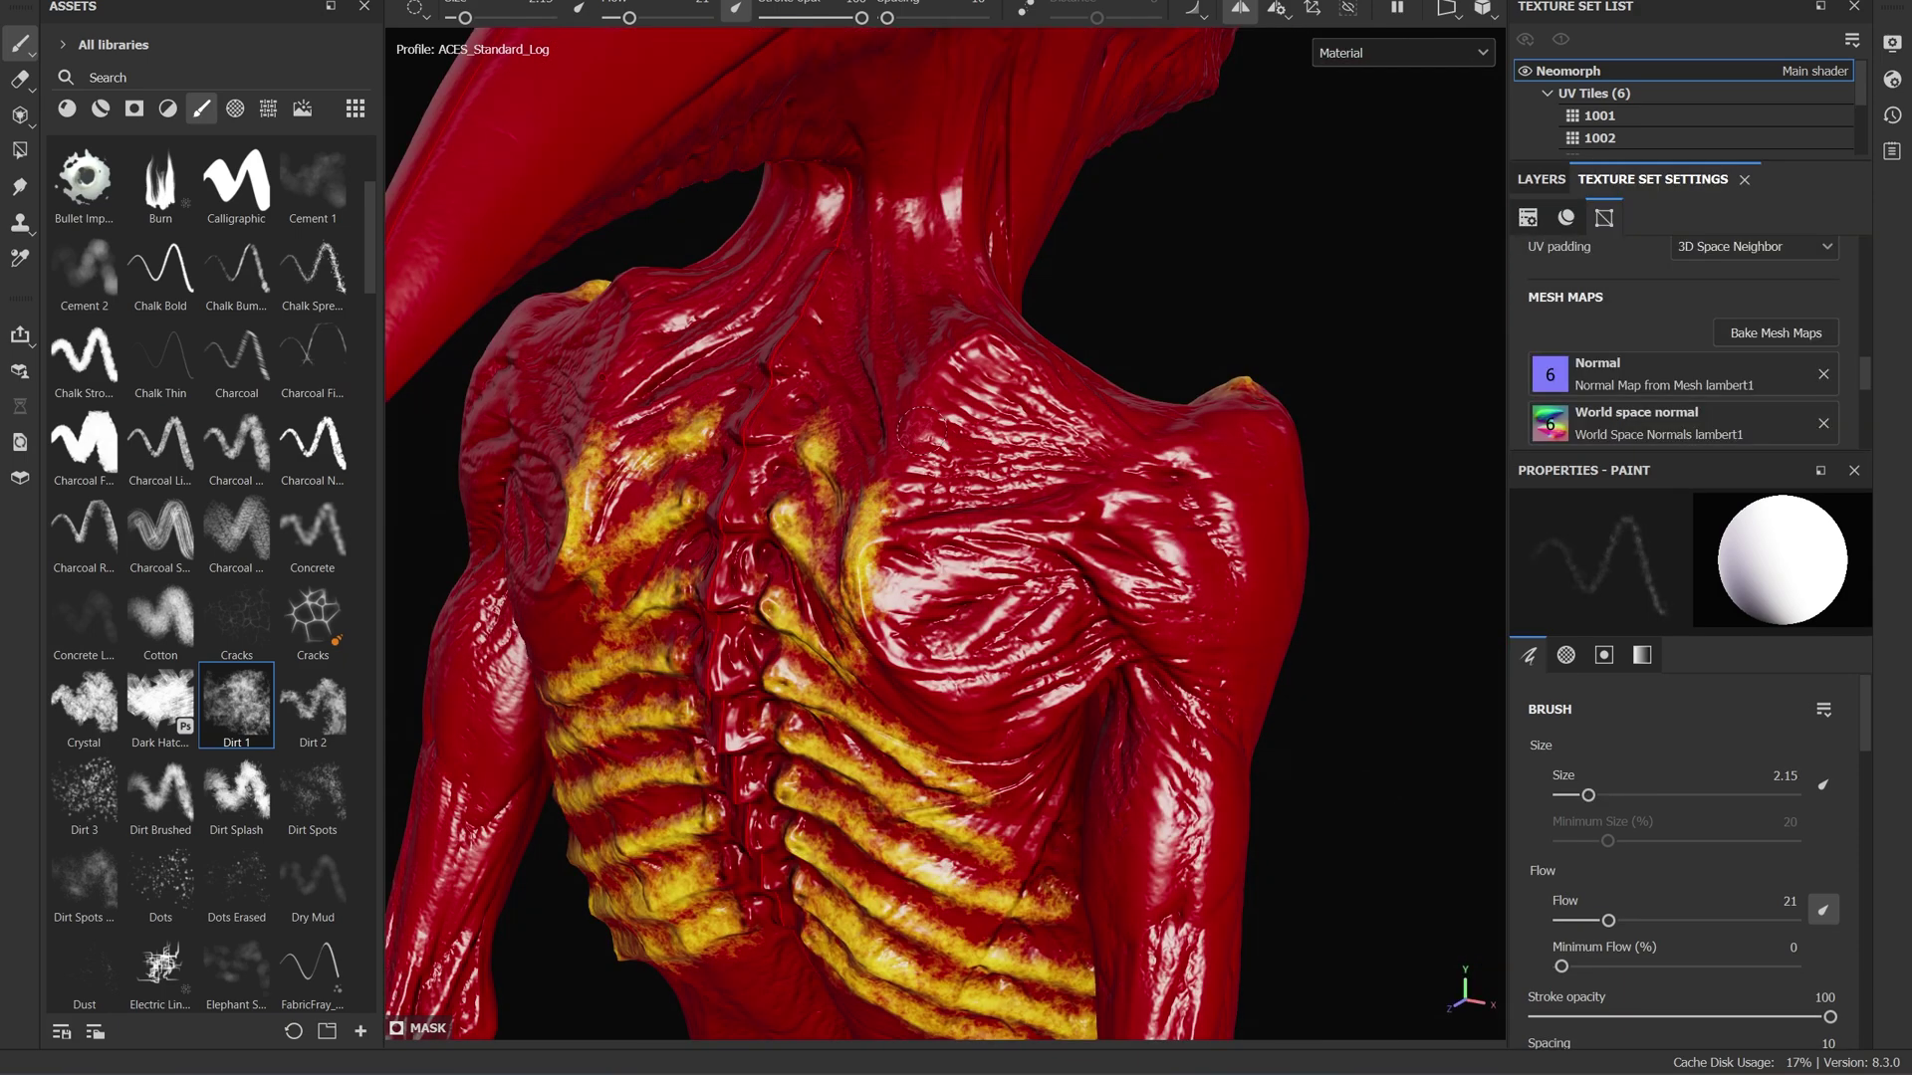
left_click(980, 687)
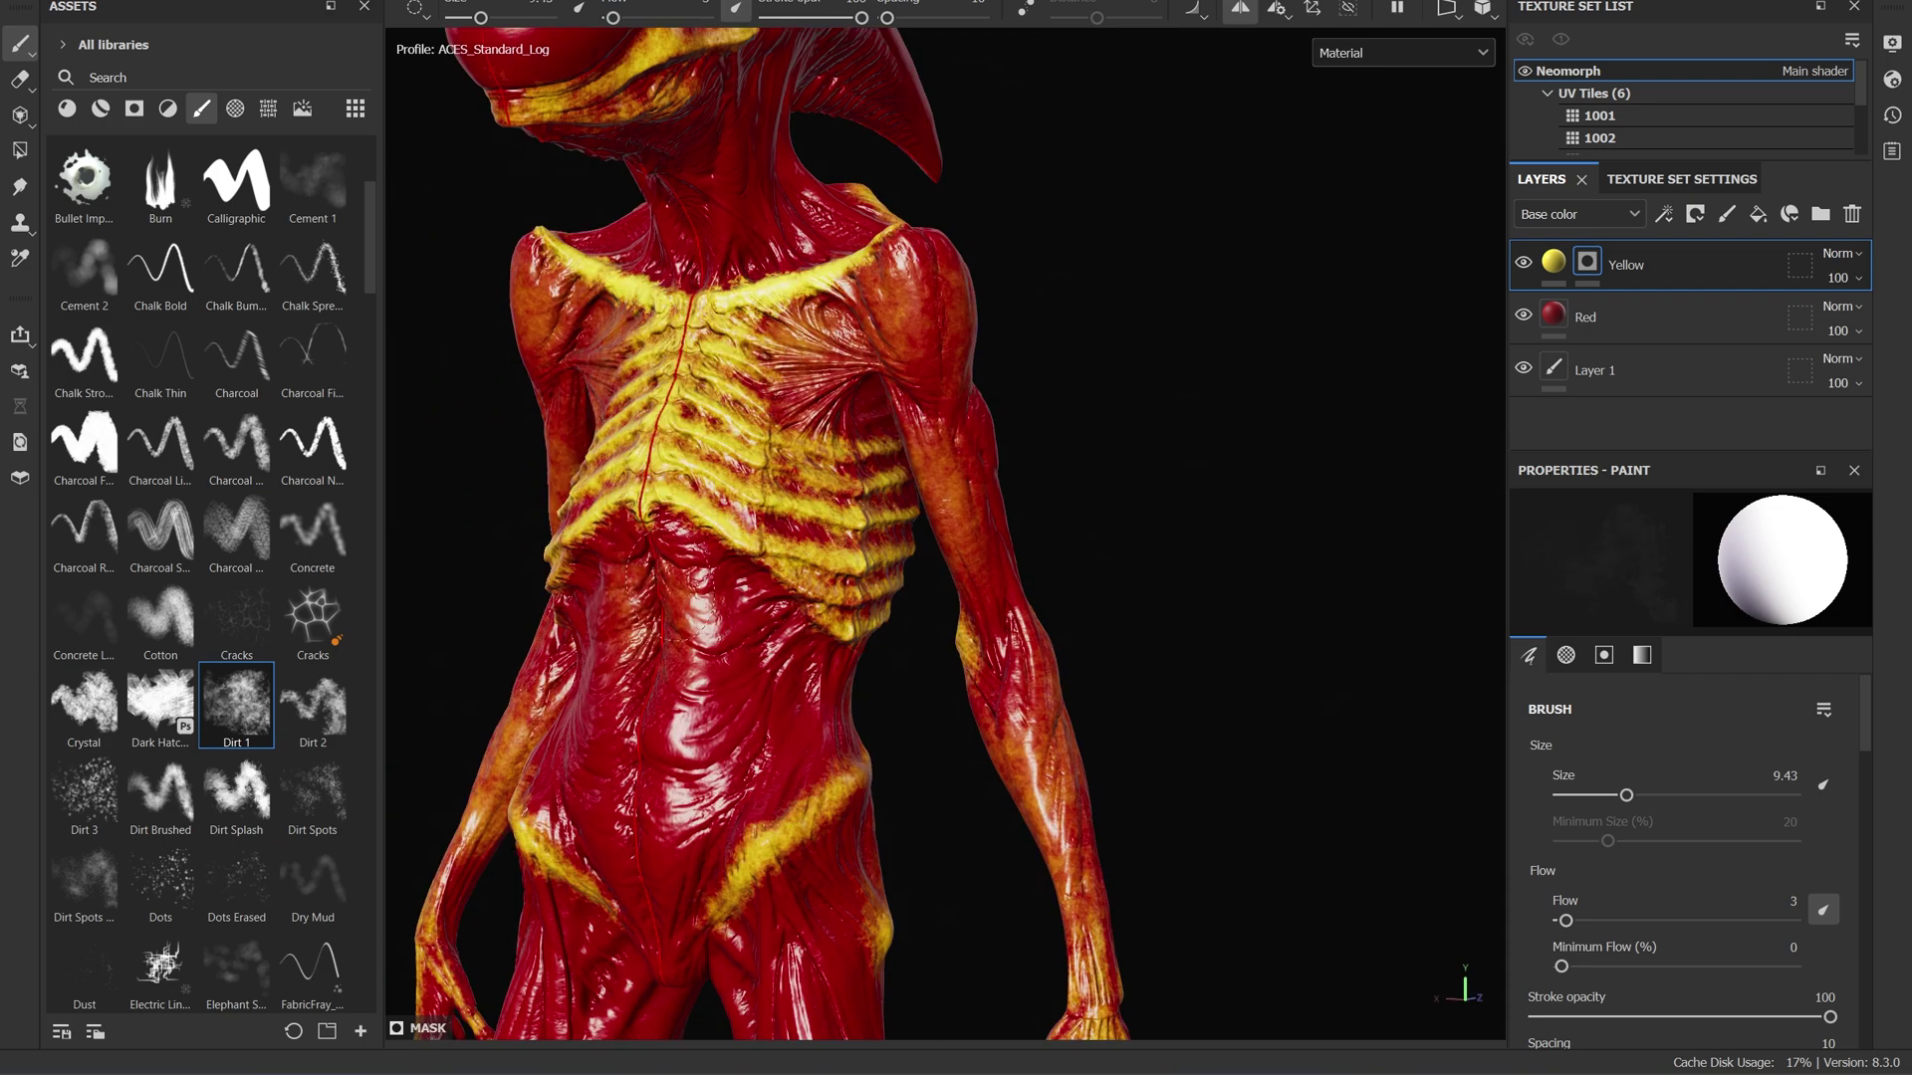
left_click_drag(652, 831, 719, 734, "alt")
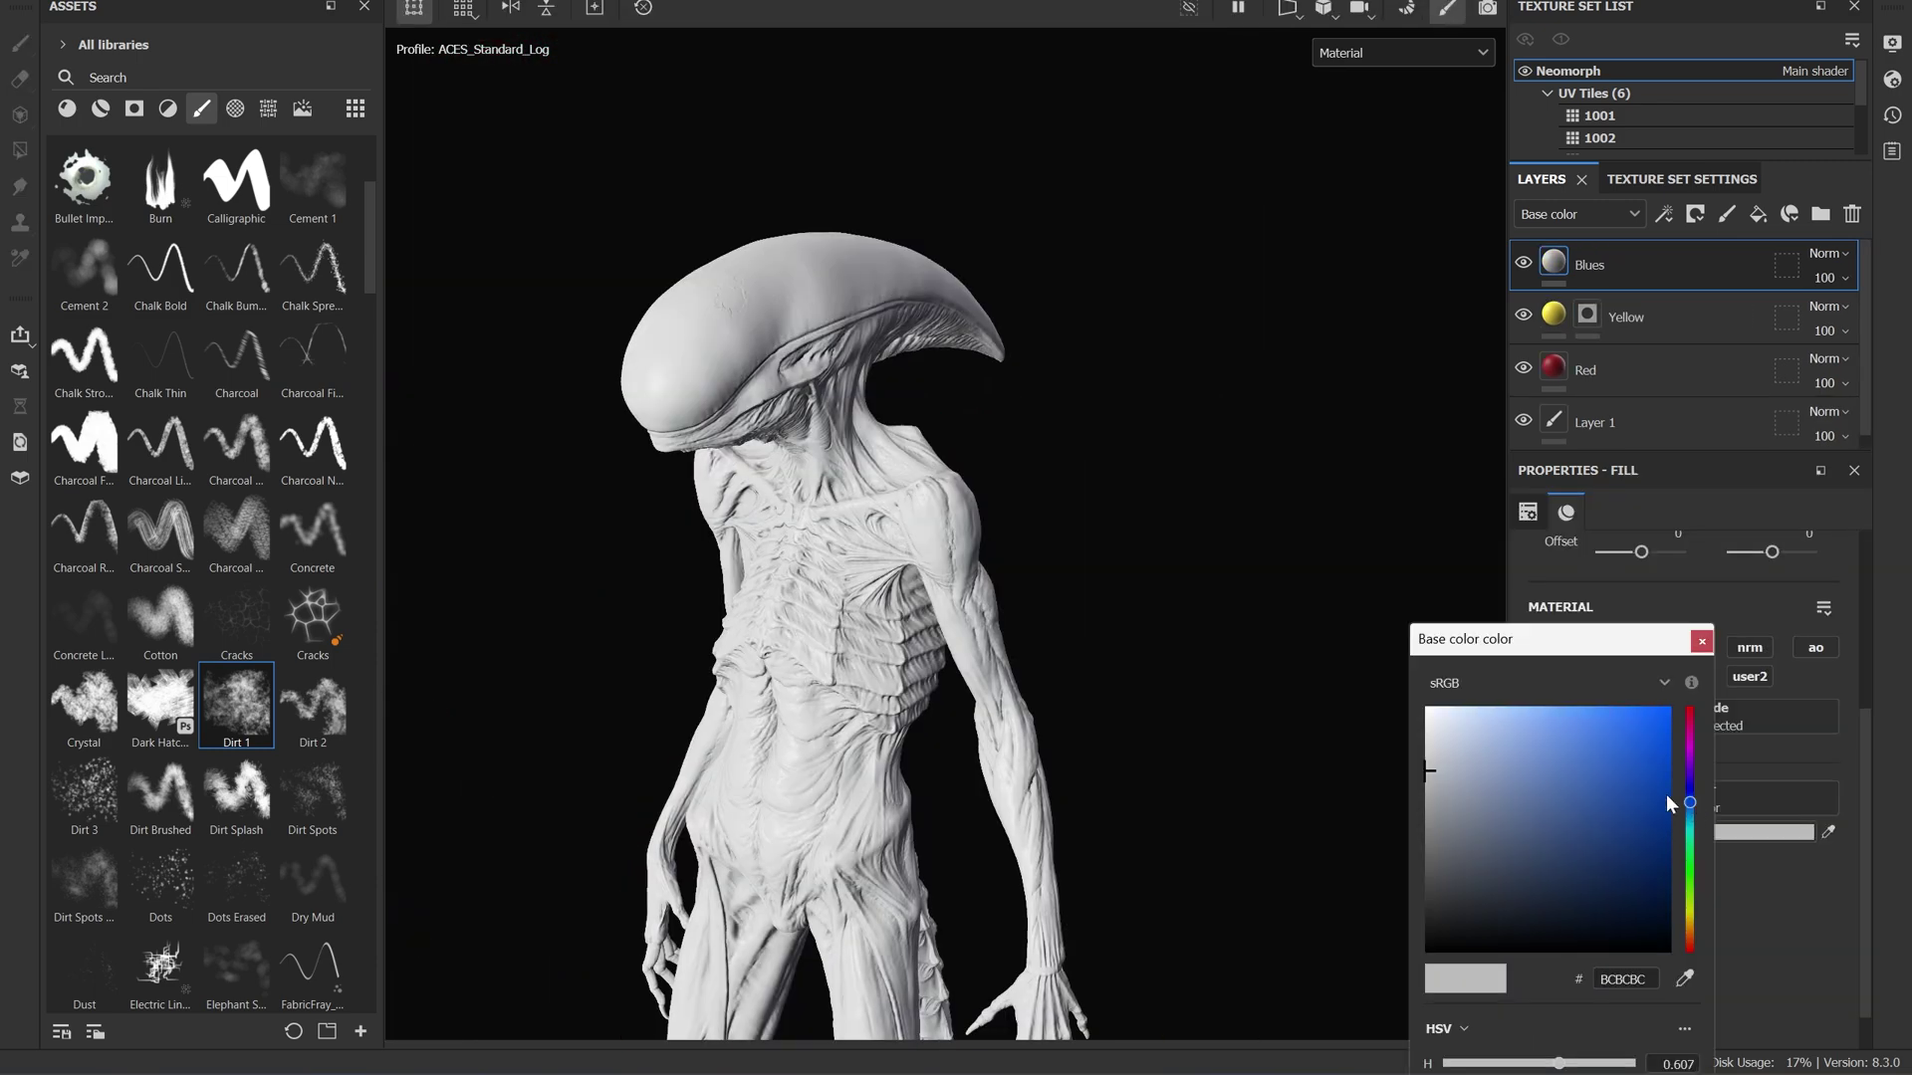
left_click_drag(1664, 793, 1587, 798)
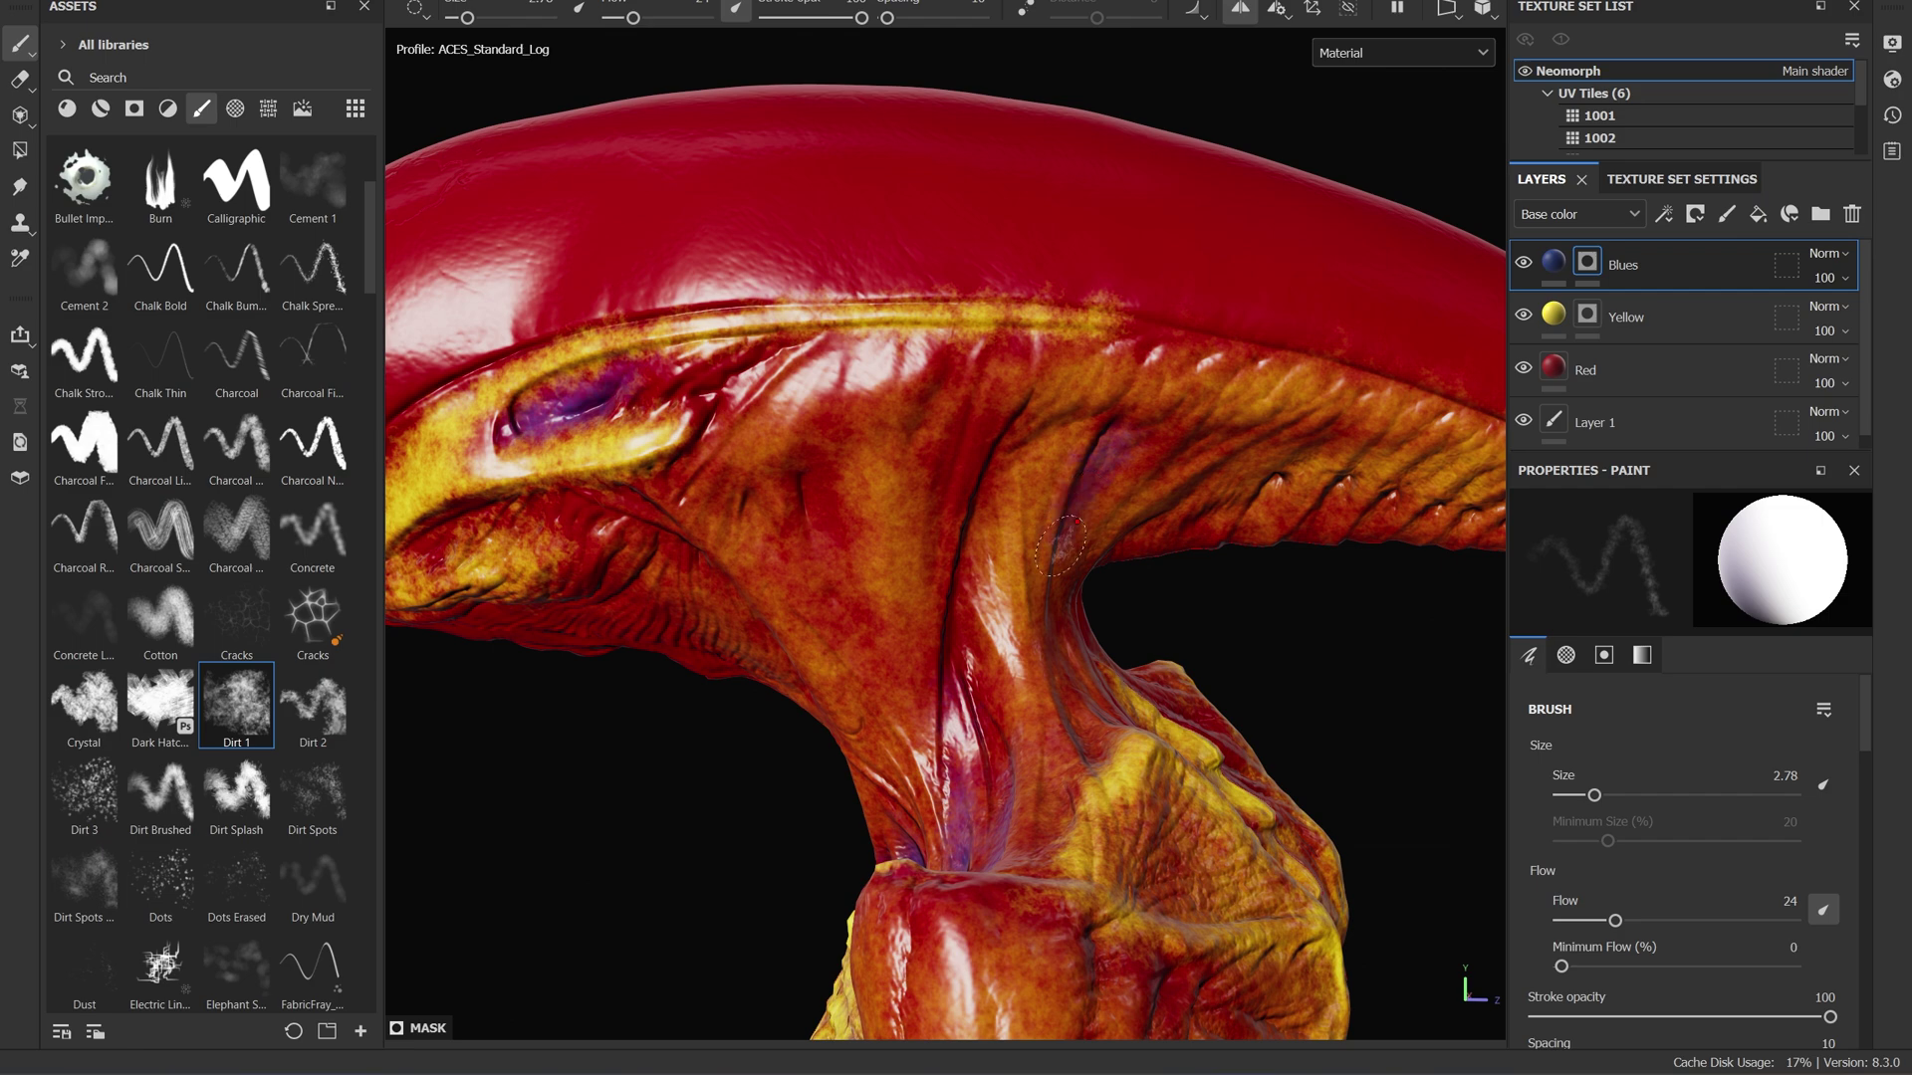
Orbit around the head, torso side and back to review the red, yellow and blue layering.
left_click_drag(1180, 460, 979, 575, "alt")
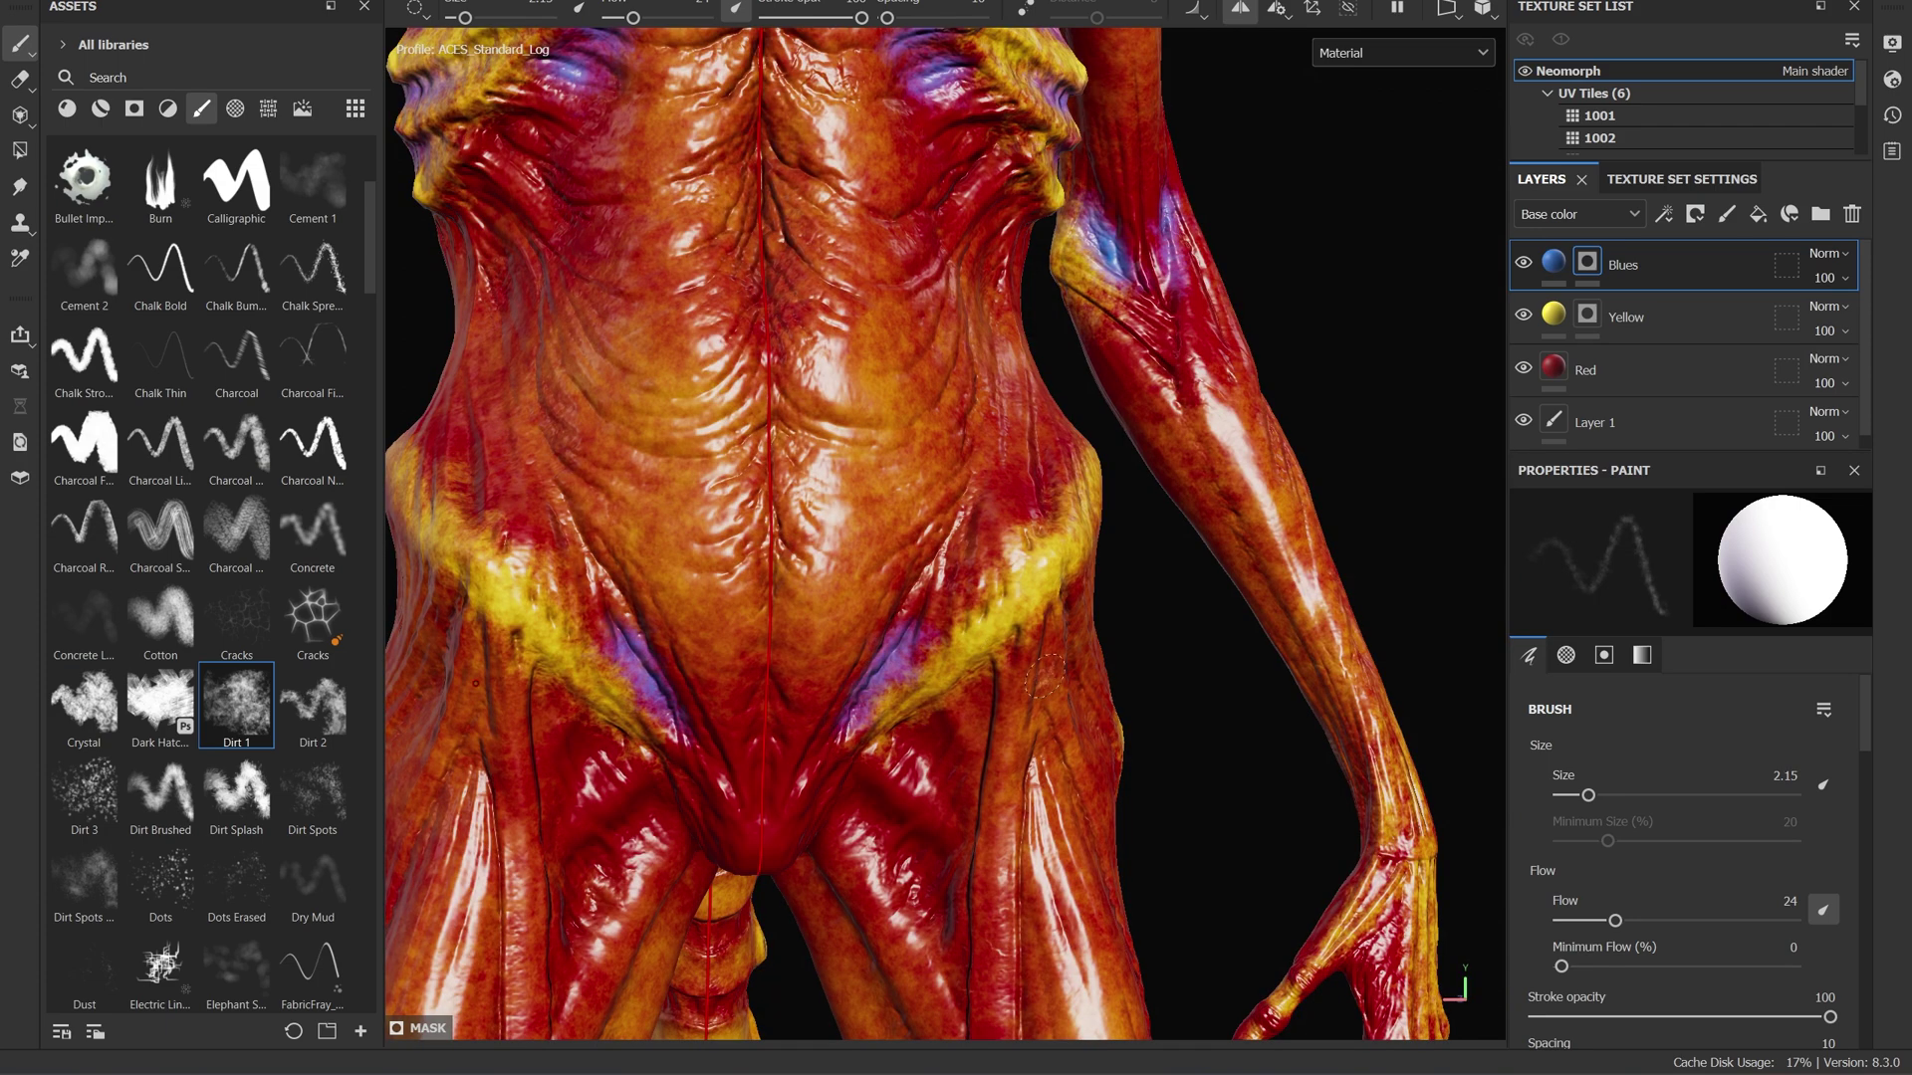
scroll(1042, 675, "down", 3)
left_click_drag(1043, 675, 1113, 390, "alt")
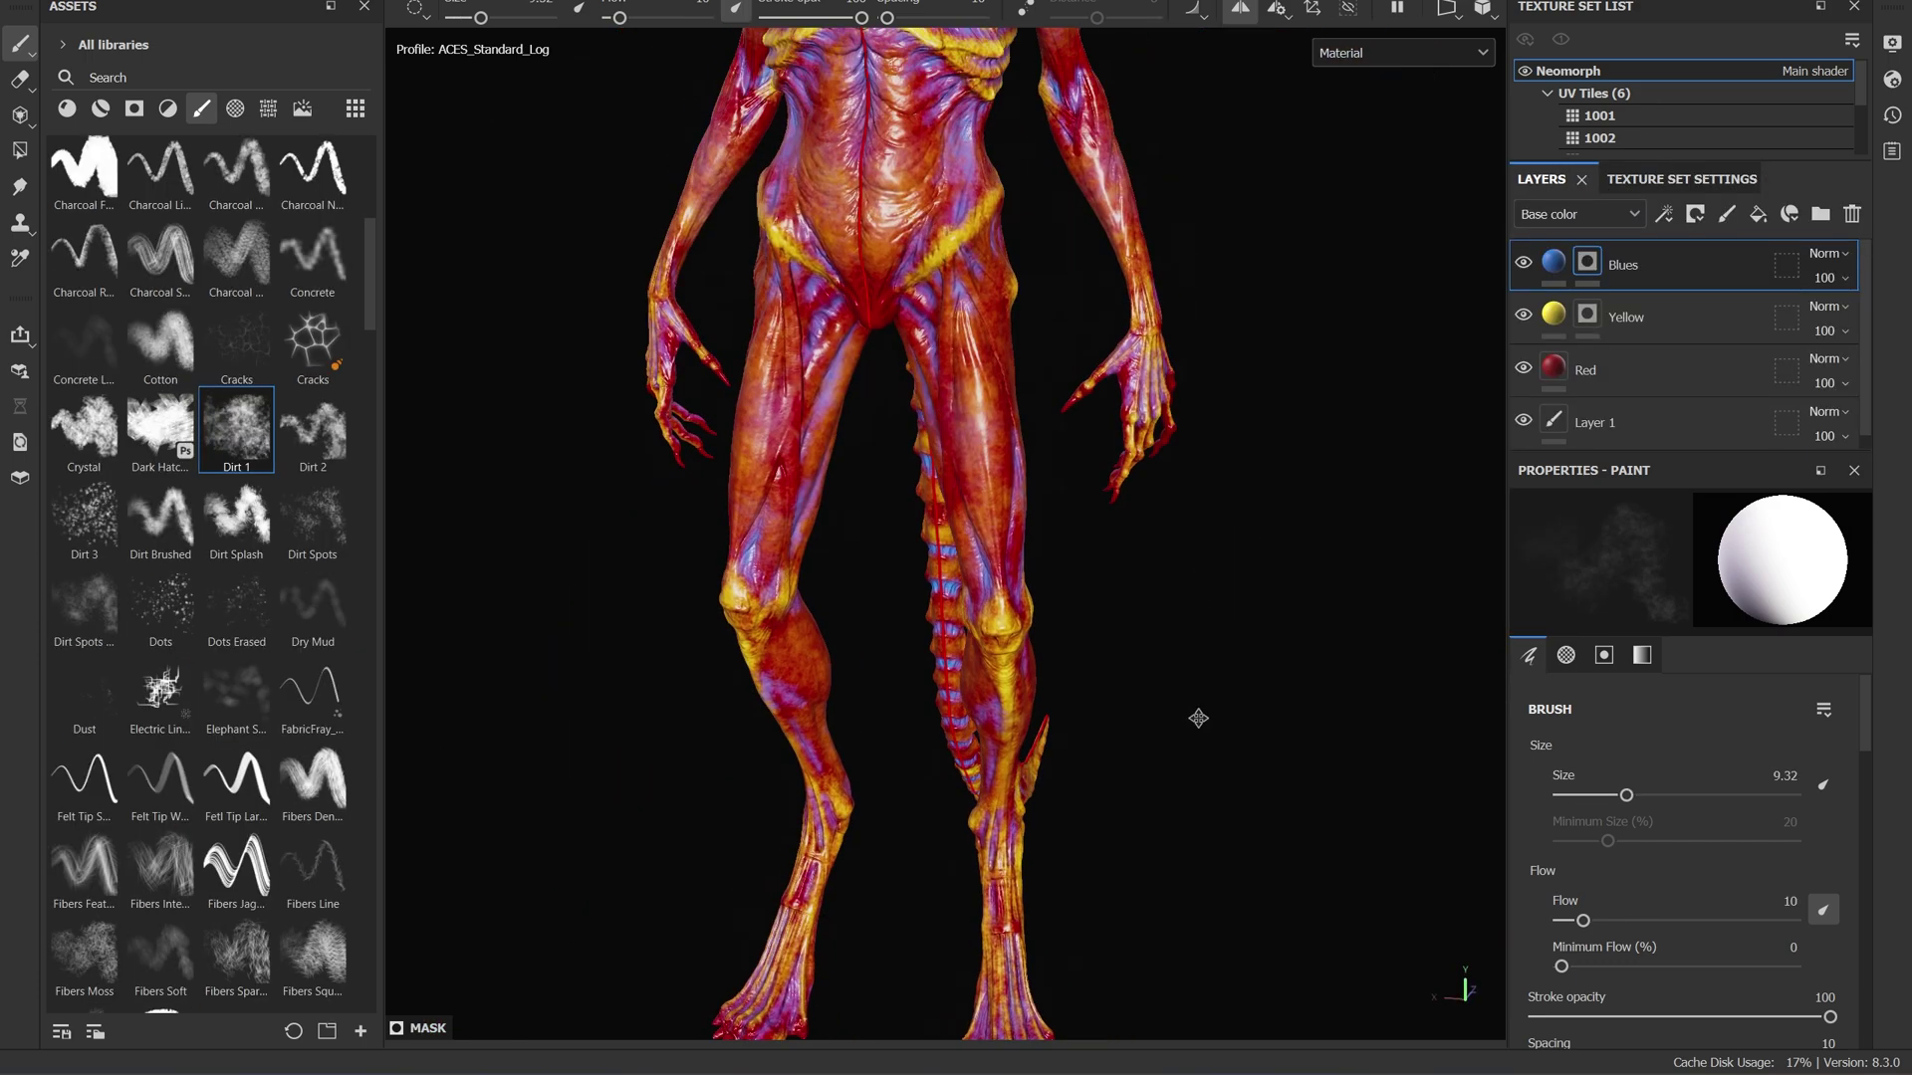
mouse_move(1199, 717)
left_mouse_down("alt")
mouse_move(1152, 734)
mouse_move(1181, 683)
mouse_move(1190, 563)
left_mouse_up("alt")
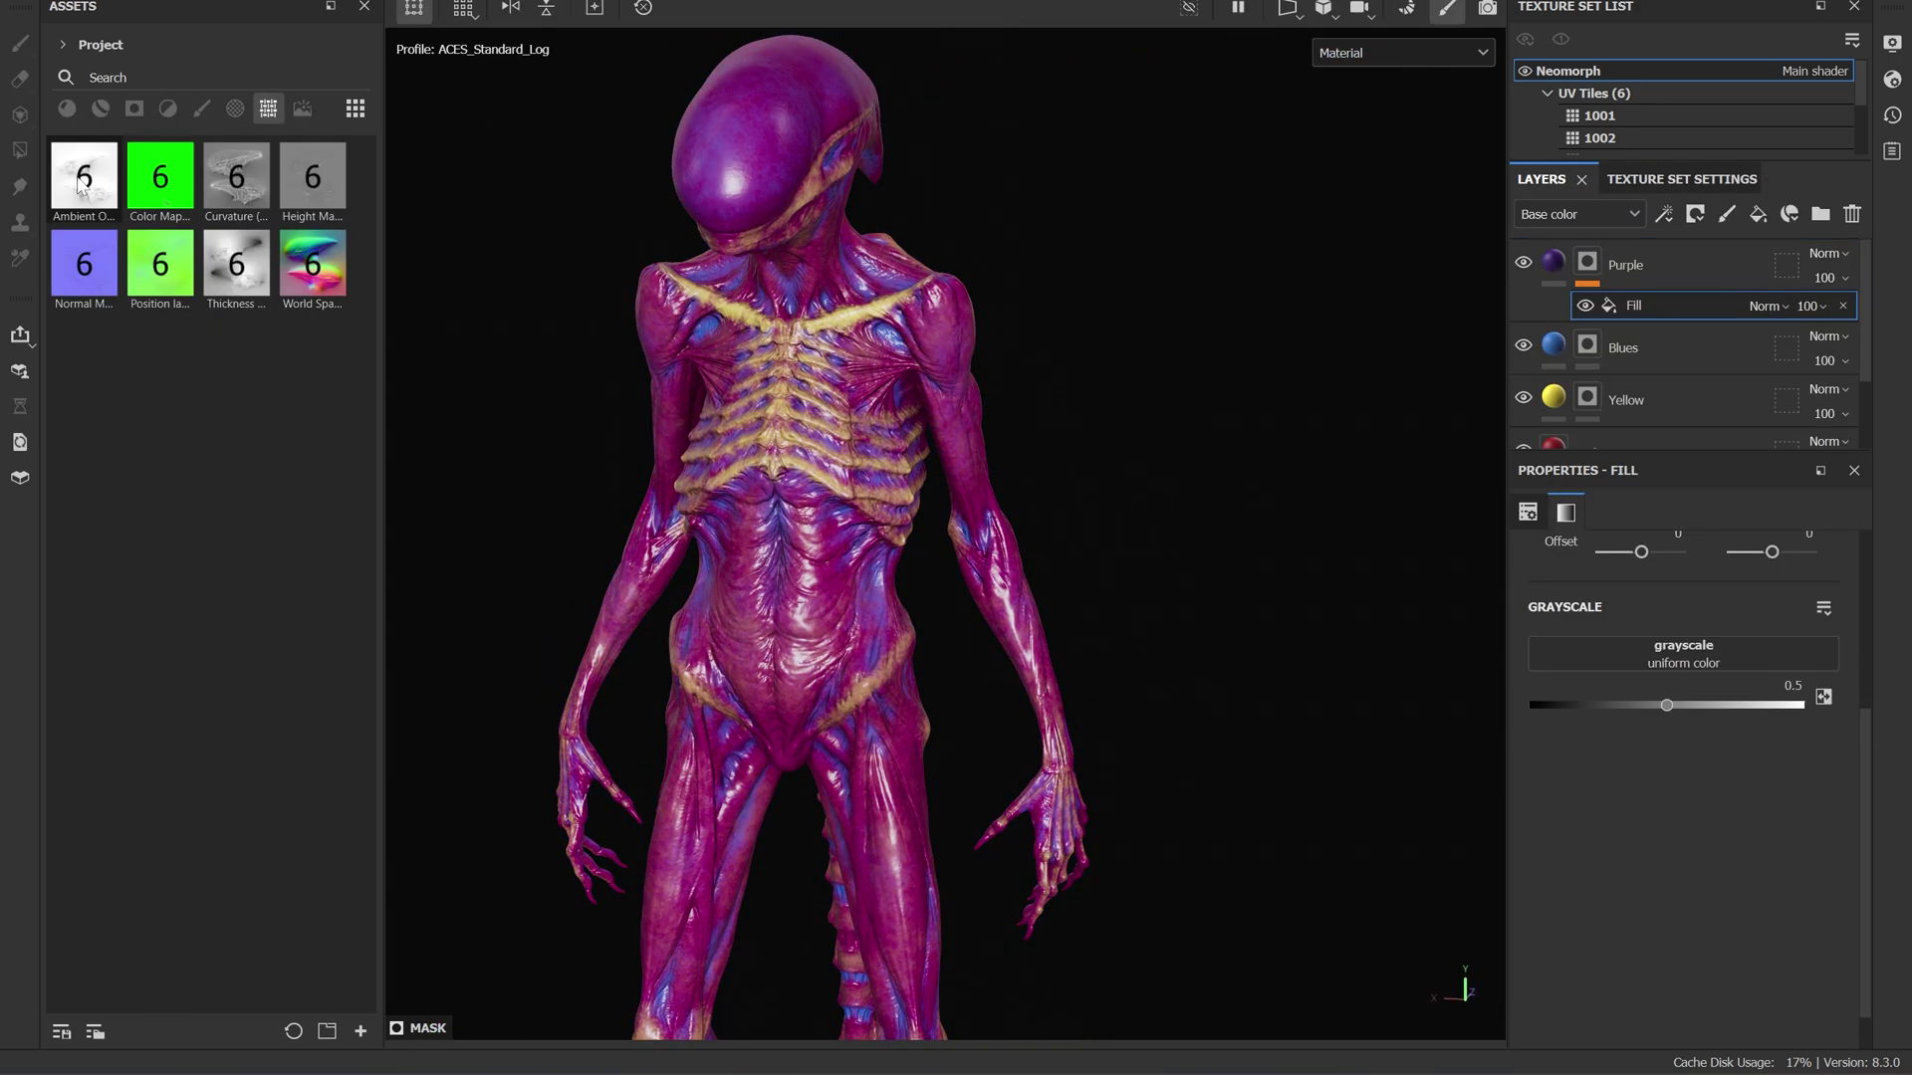
Mask the Purple layer with the ambient occlusion map, adjust its Levels, and set SkinBase to pale bluish grey.
left_click_drag(83, 176, 1711, 649)
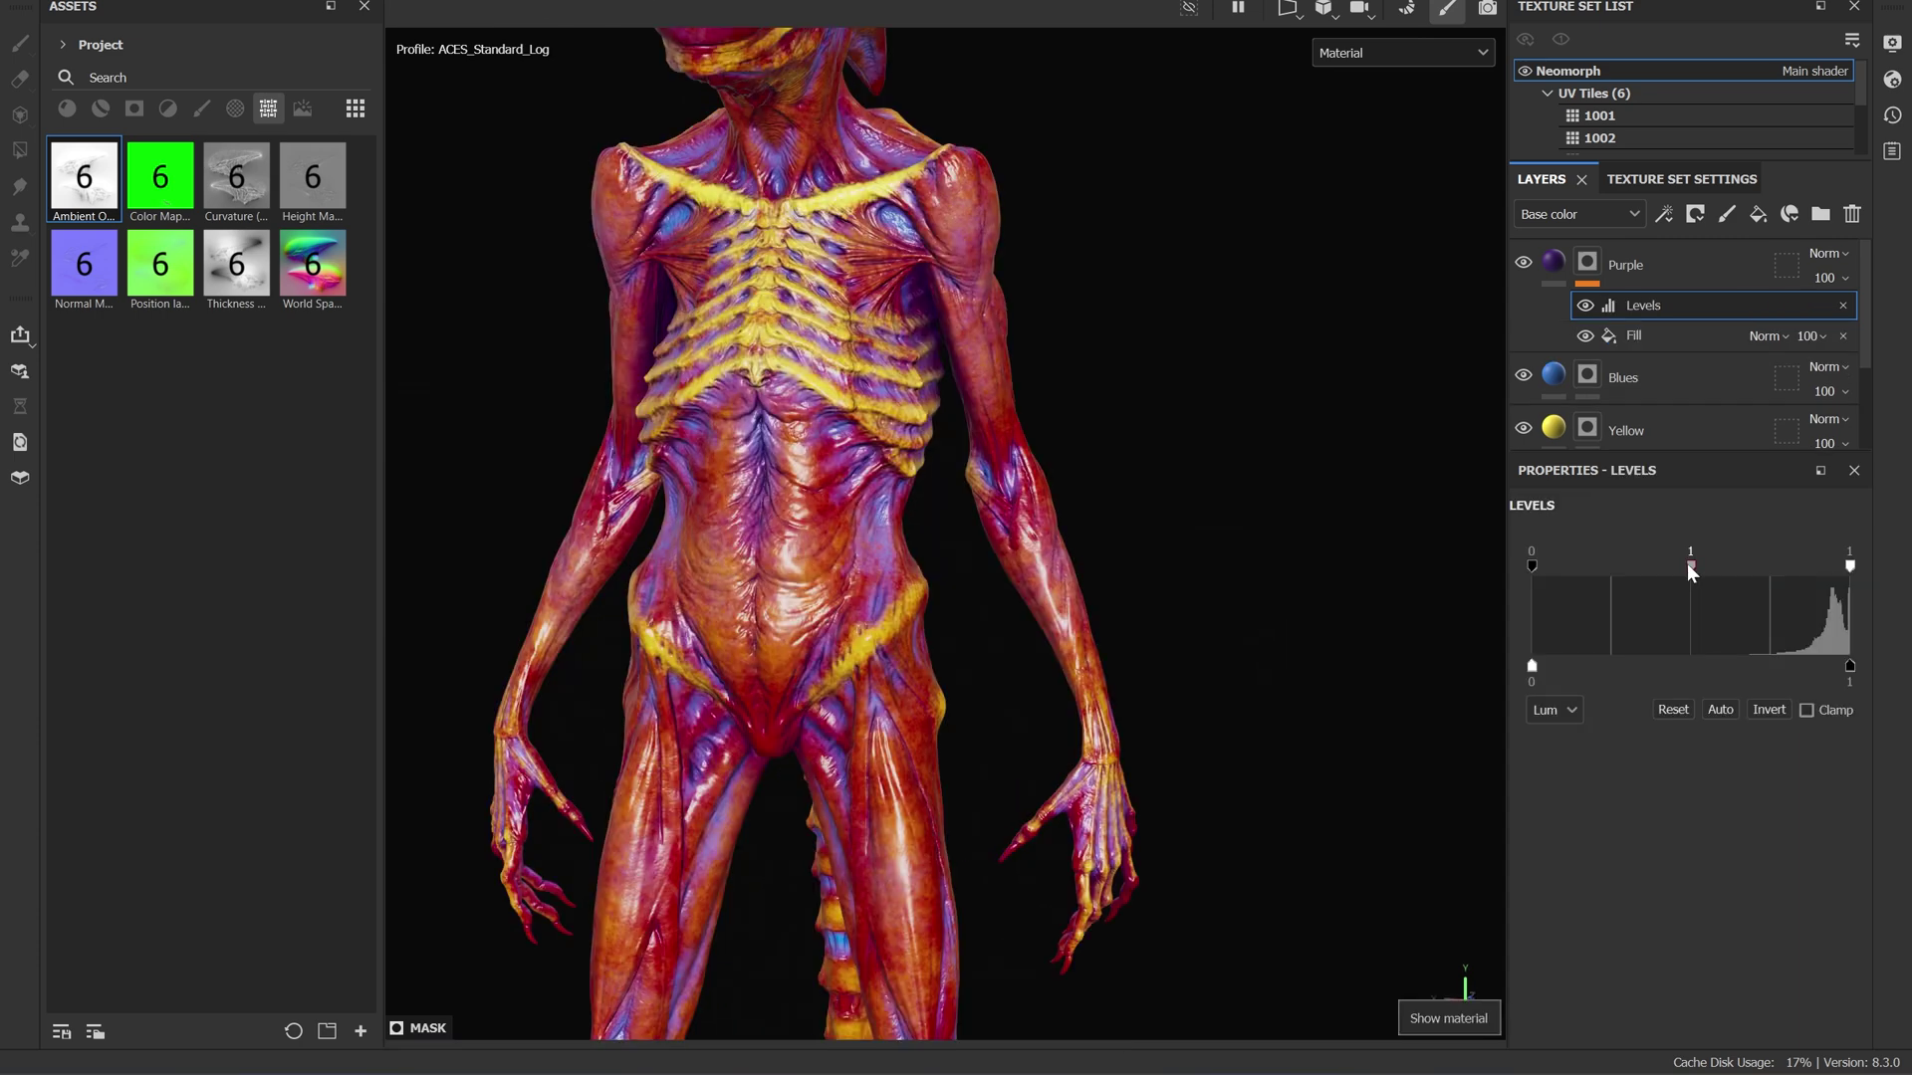
mouse_move(1686, 563)
left_mouse_down()
mouse_move(1772, 564)
mouse_move(1704, 570)
left_mouse_up()
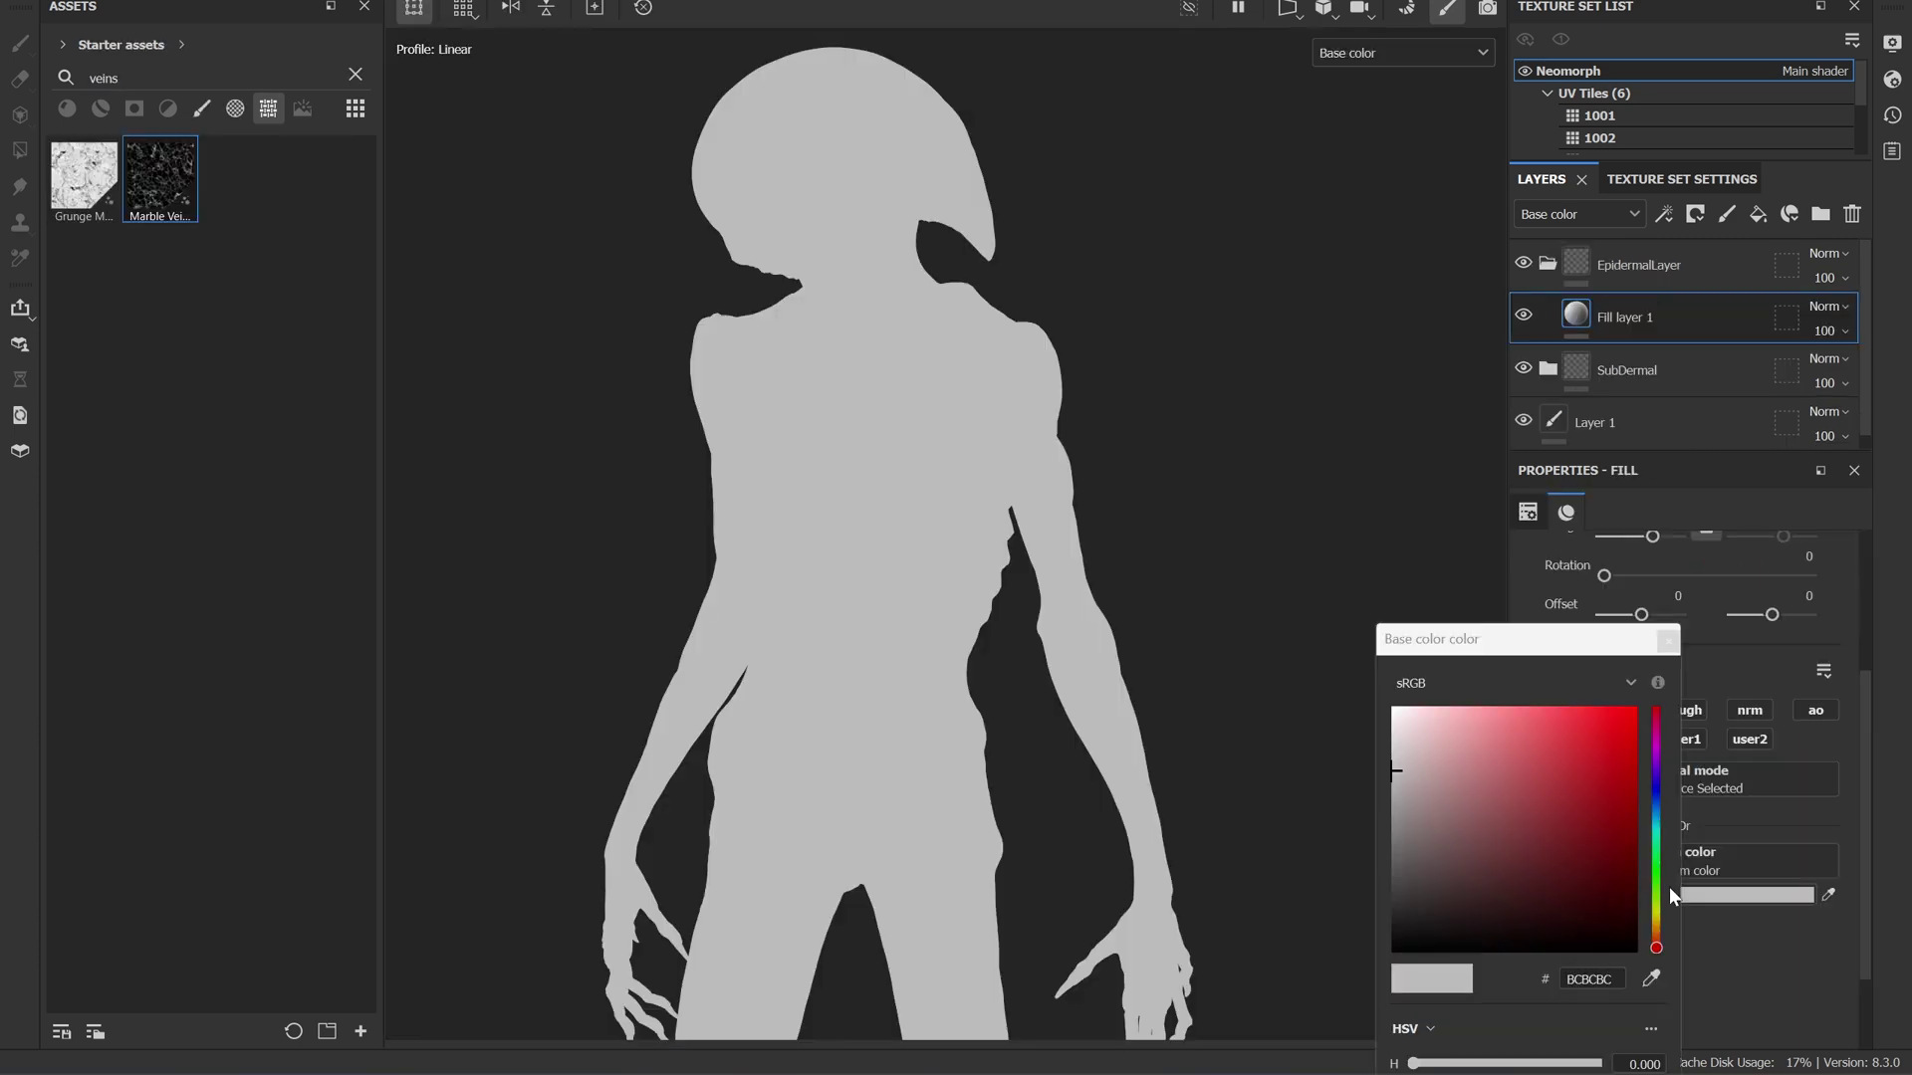
left_click_drag(1660, 804, 1661, 796)
left_click_drag(1400, 768, 1406, 765)
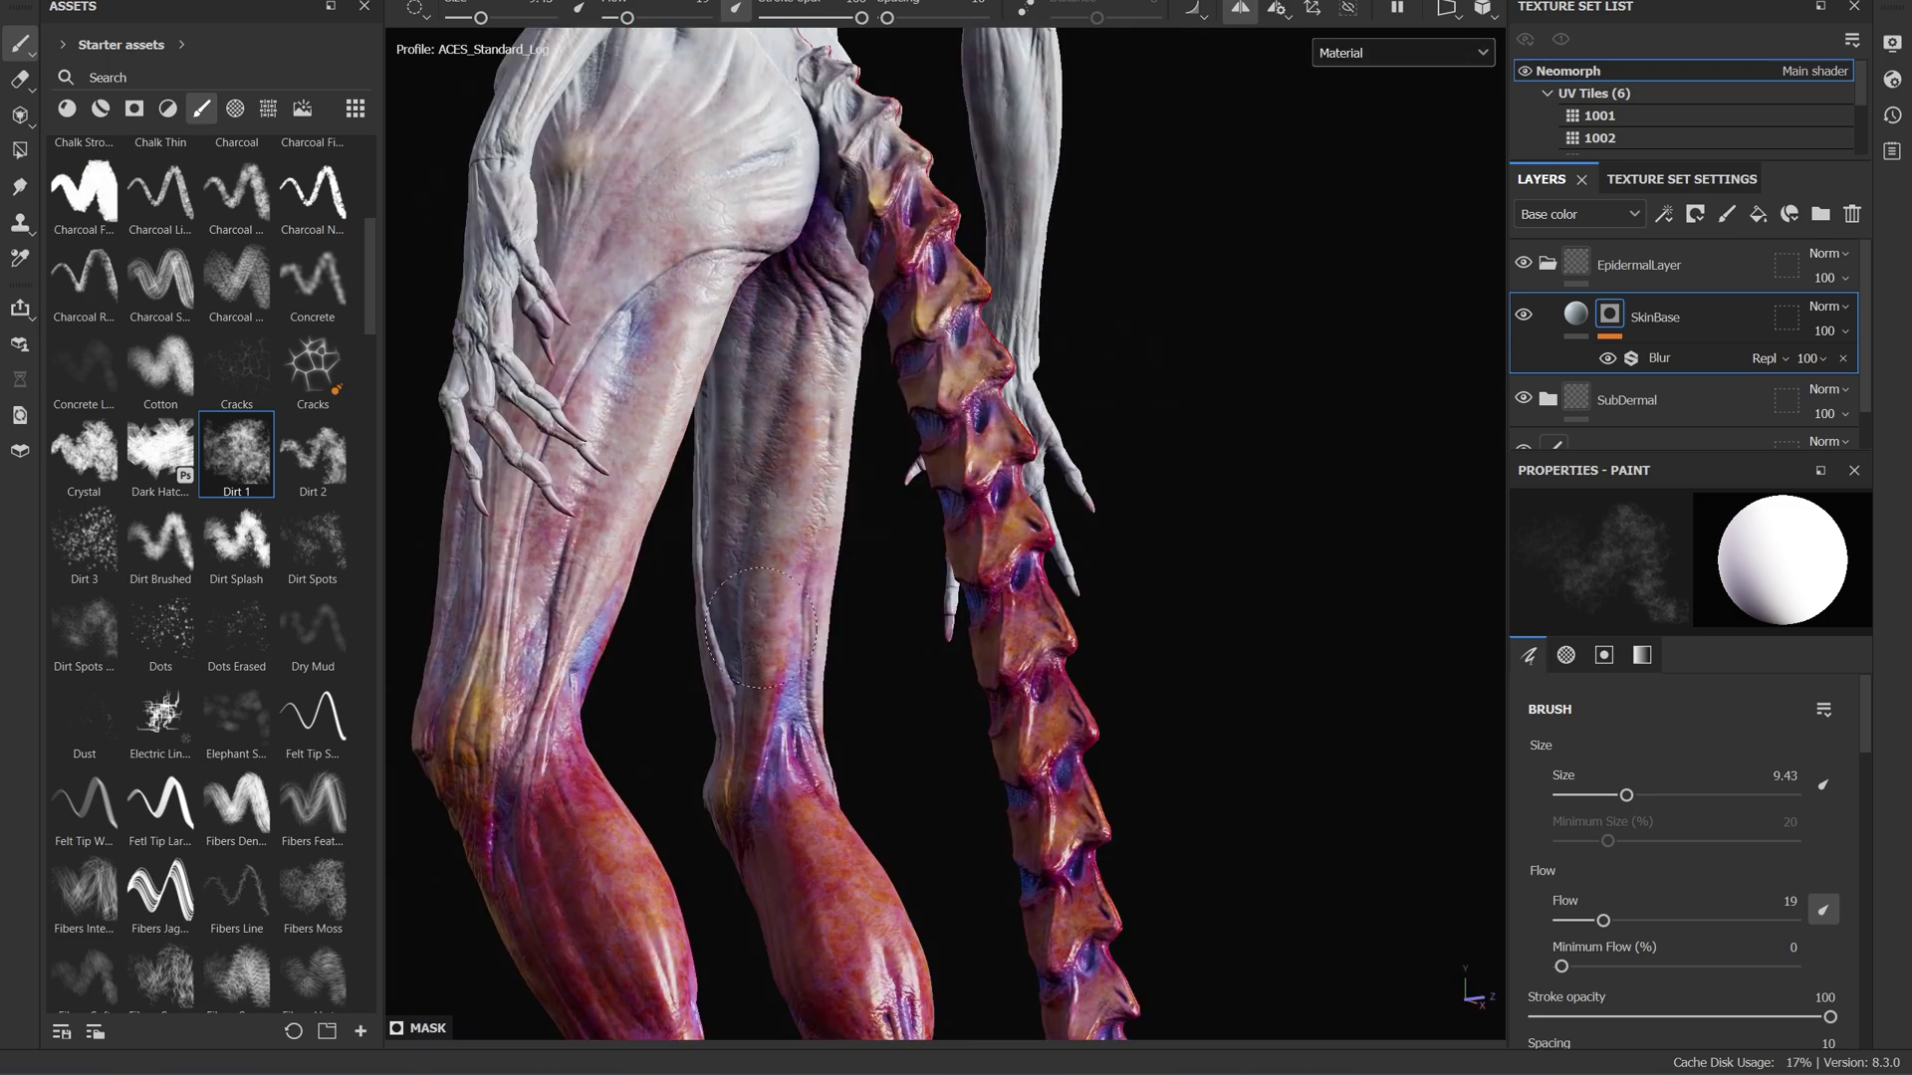
Paint pale SkinBase over the calves and tail, orbiting around the legs.
left_click_drag(759, 627, 791, 846)
mouse_move(996, 697)
left_mouse_down("alt")
mouse_move(1083, 674)
mouse_move(1070, 560)
mouse_move(1035, 567)
left_mouse_up("alt")
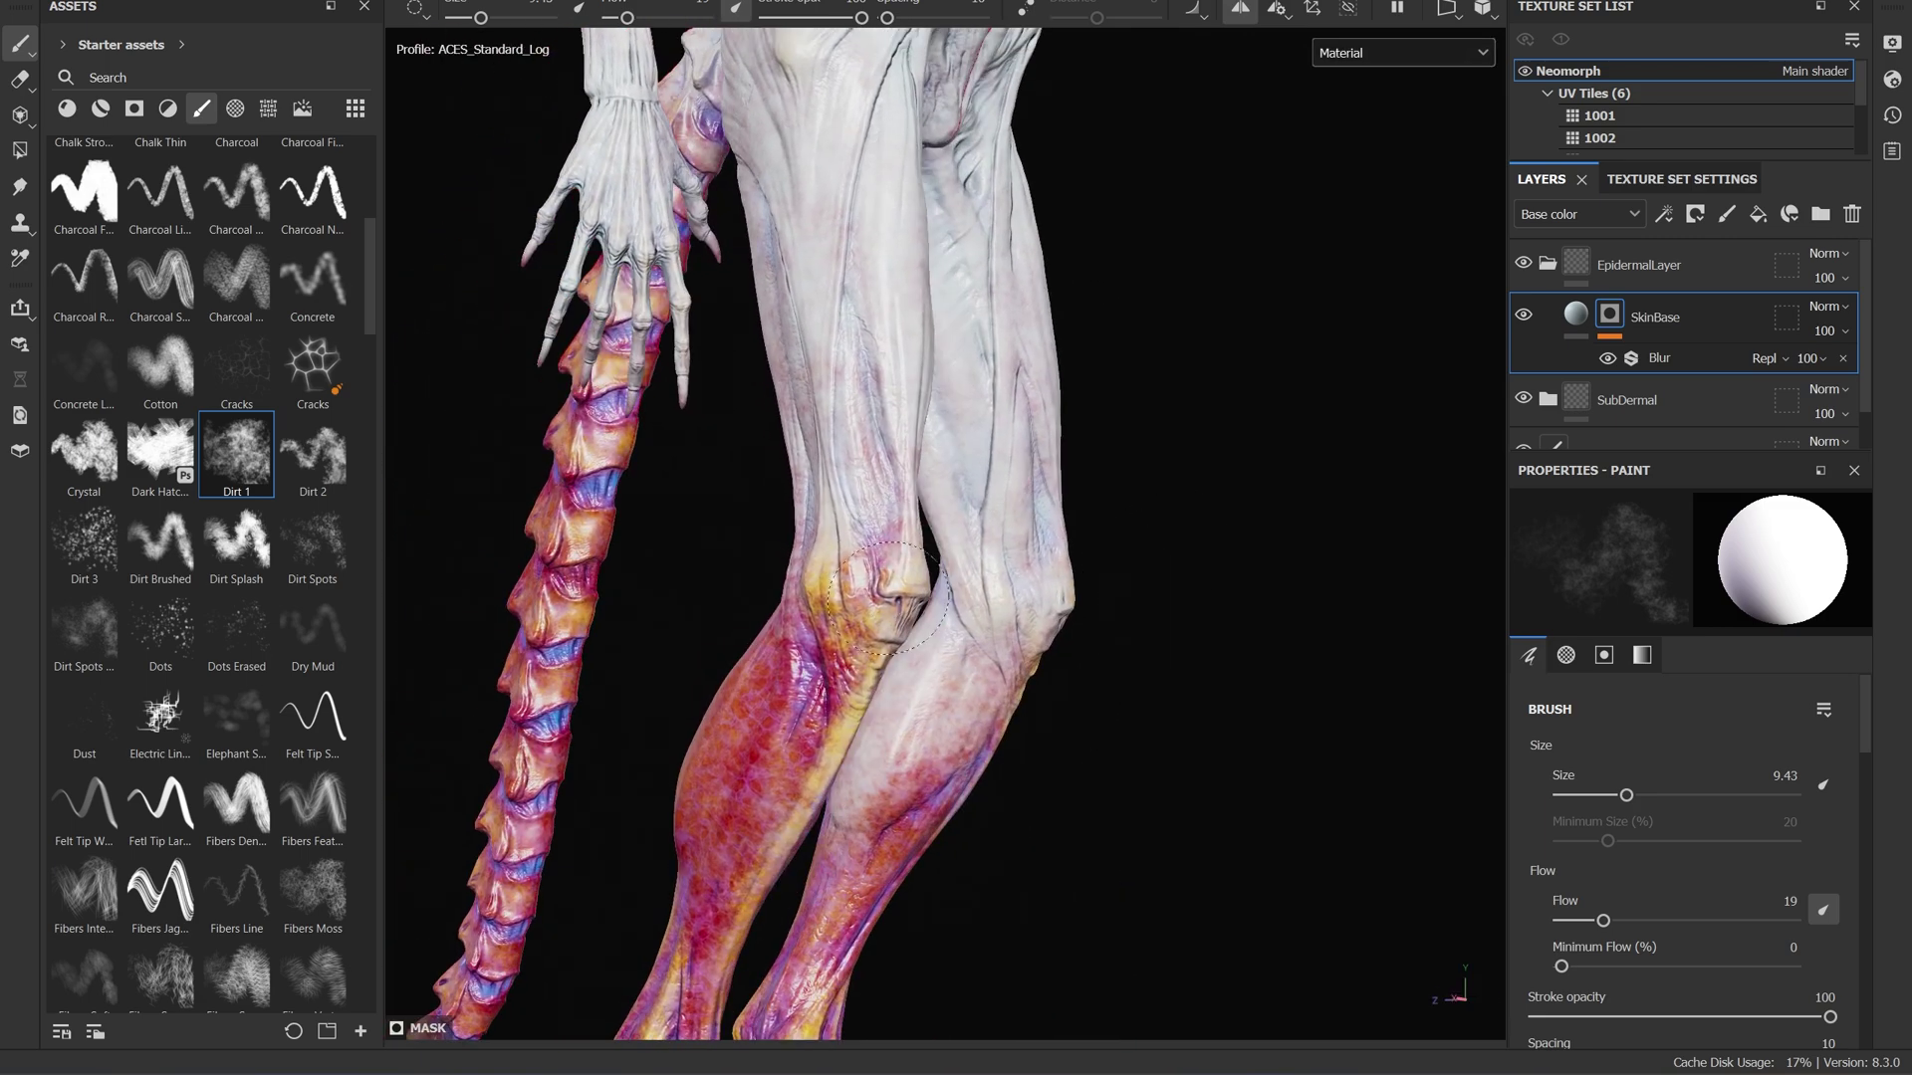
left_click_drag(825, 677, 1105, 631, "alt")
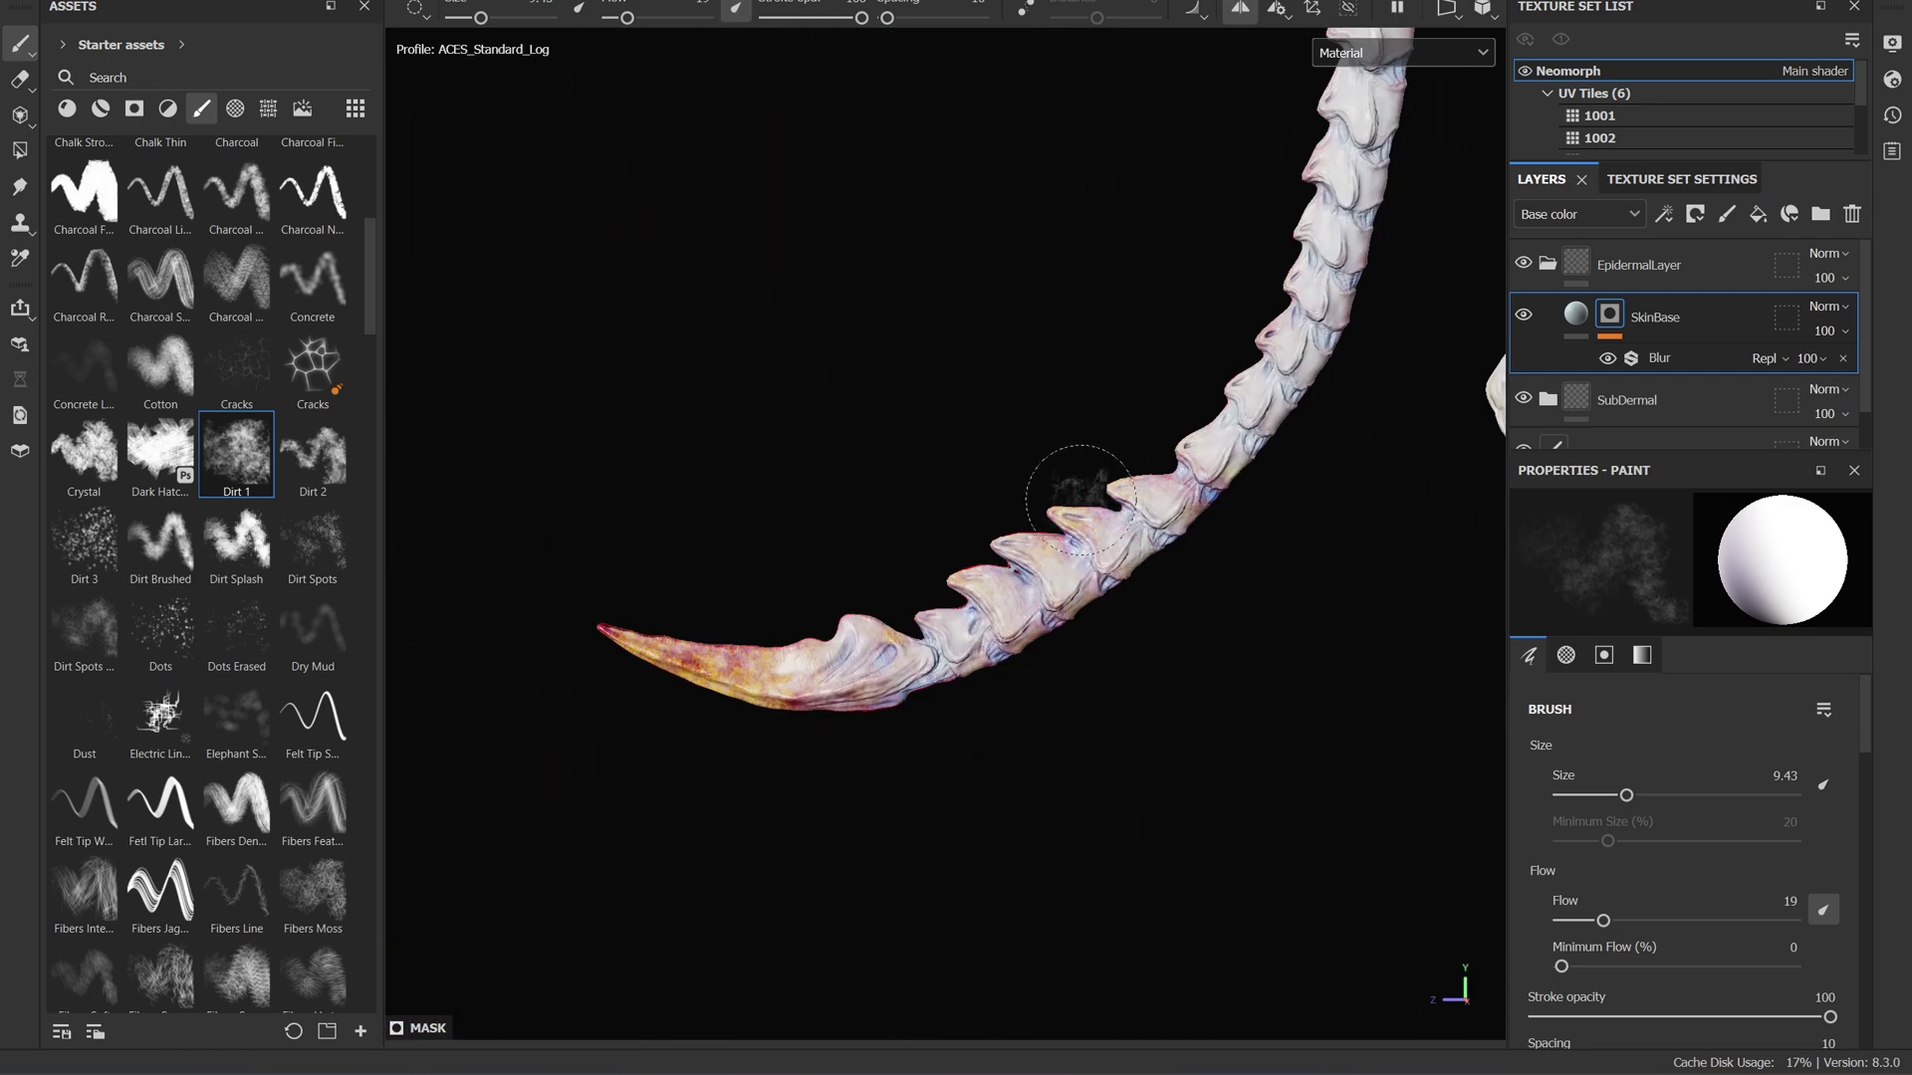
mouse_move(1058, 512)
left_mouse_down("alt")
mouse_move(1095, 612)
mouse_move(851, 704)
left_mouse_up("alt")
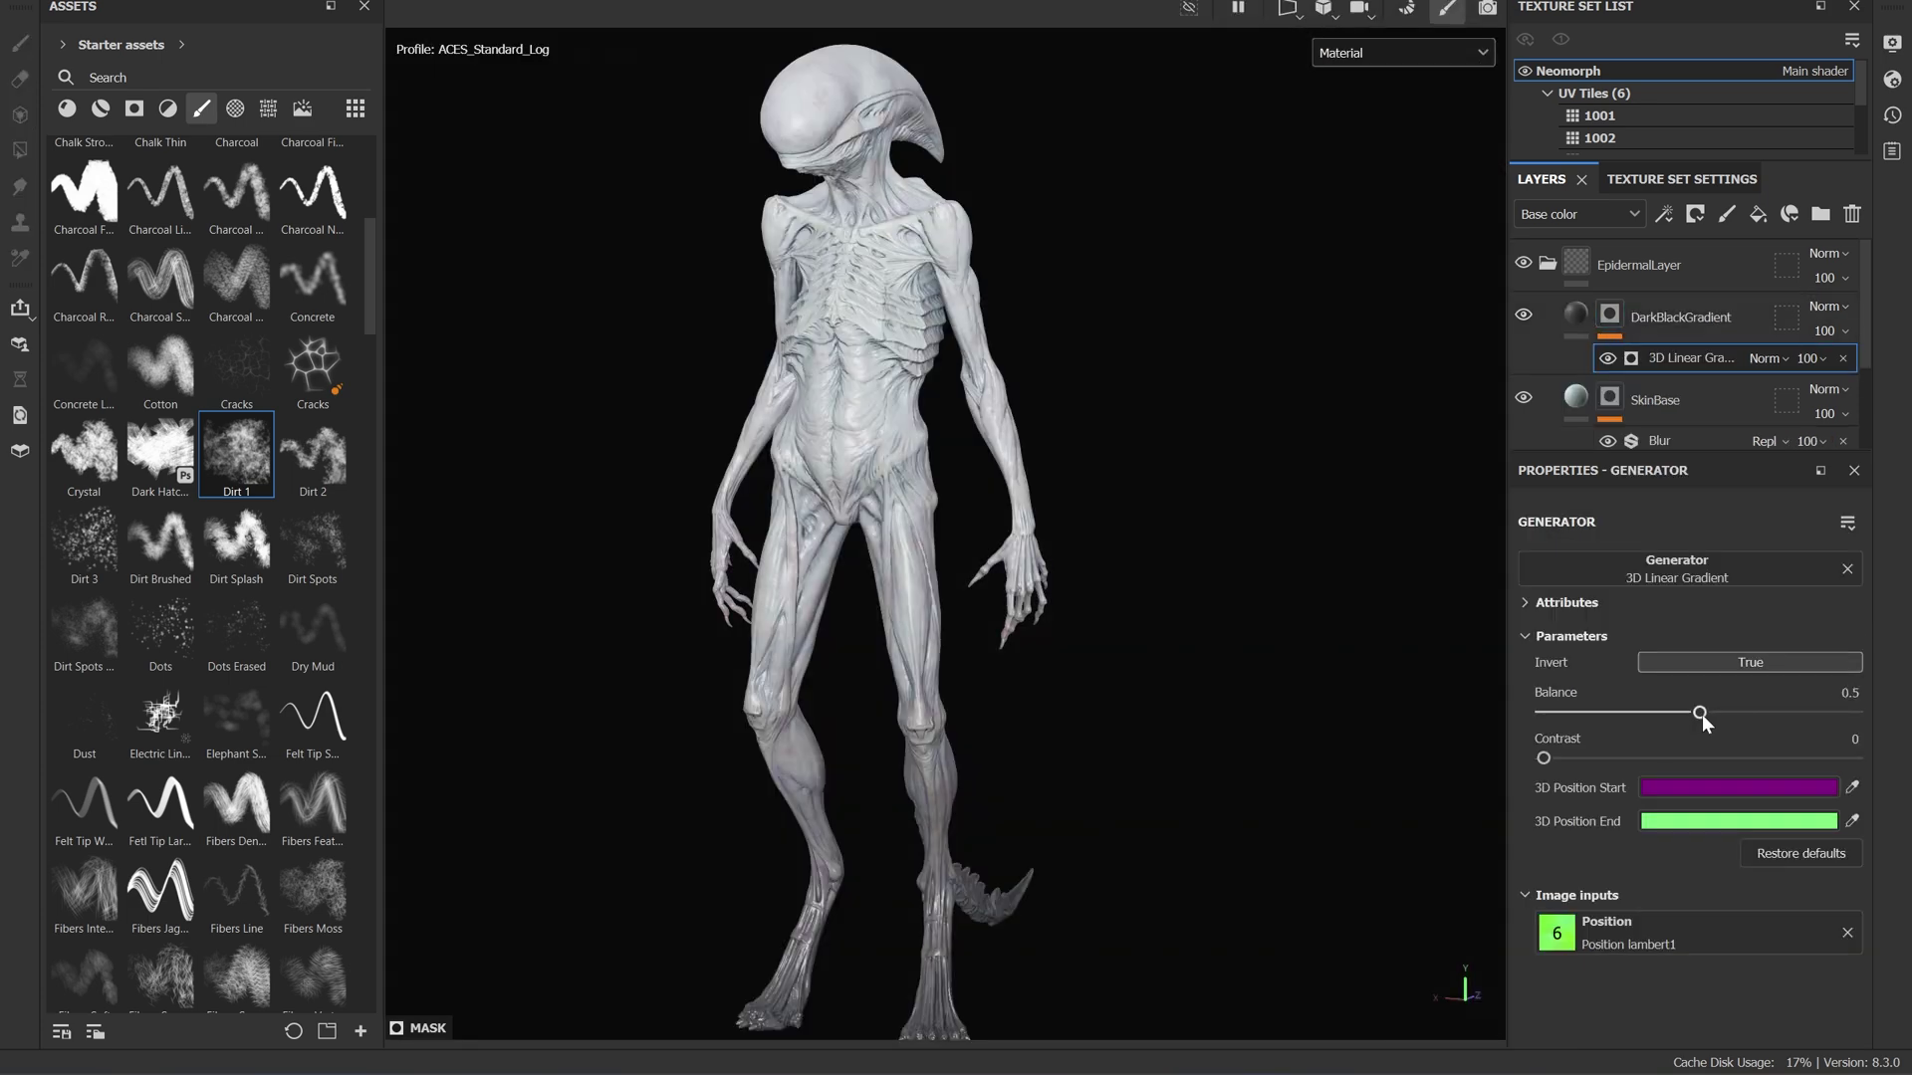
Set the 3D linear gradient to balance 0.55 and contrast 0.27, then paint pink into the eye slit.
left_click_drag(1701, 713, 1714, 713)
left_click(1625, 759)
left_click_drag(1393, 697, 1131, 836, "alt")
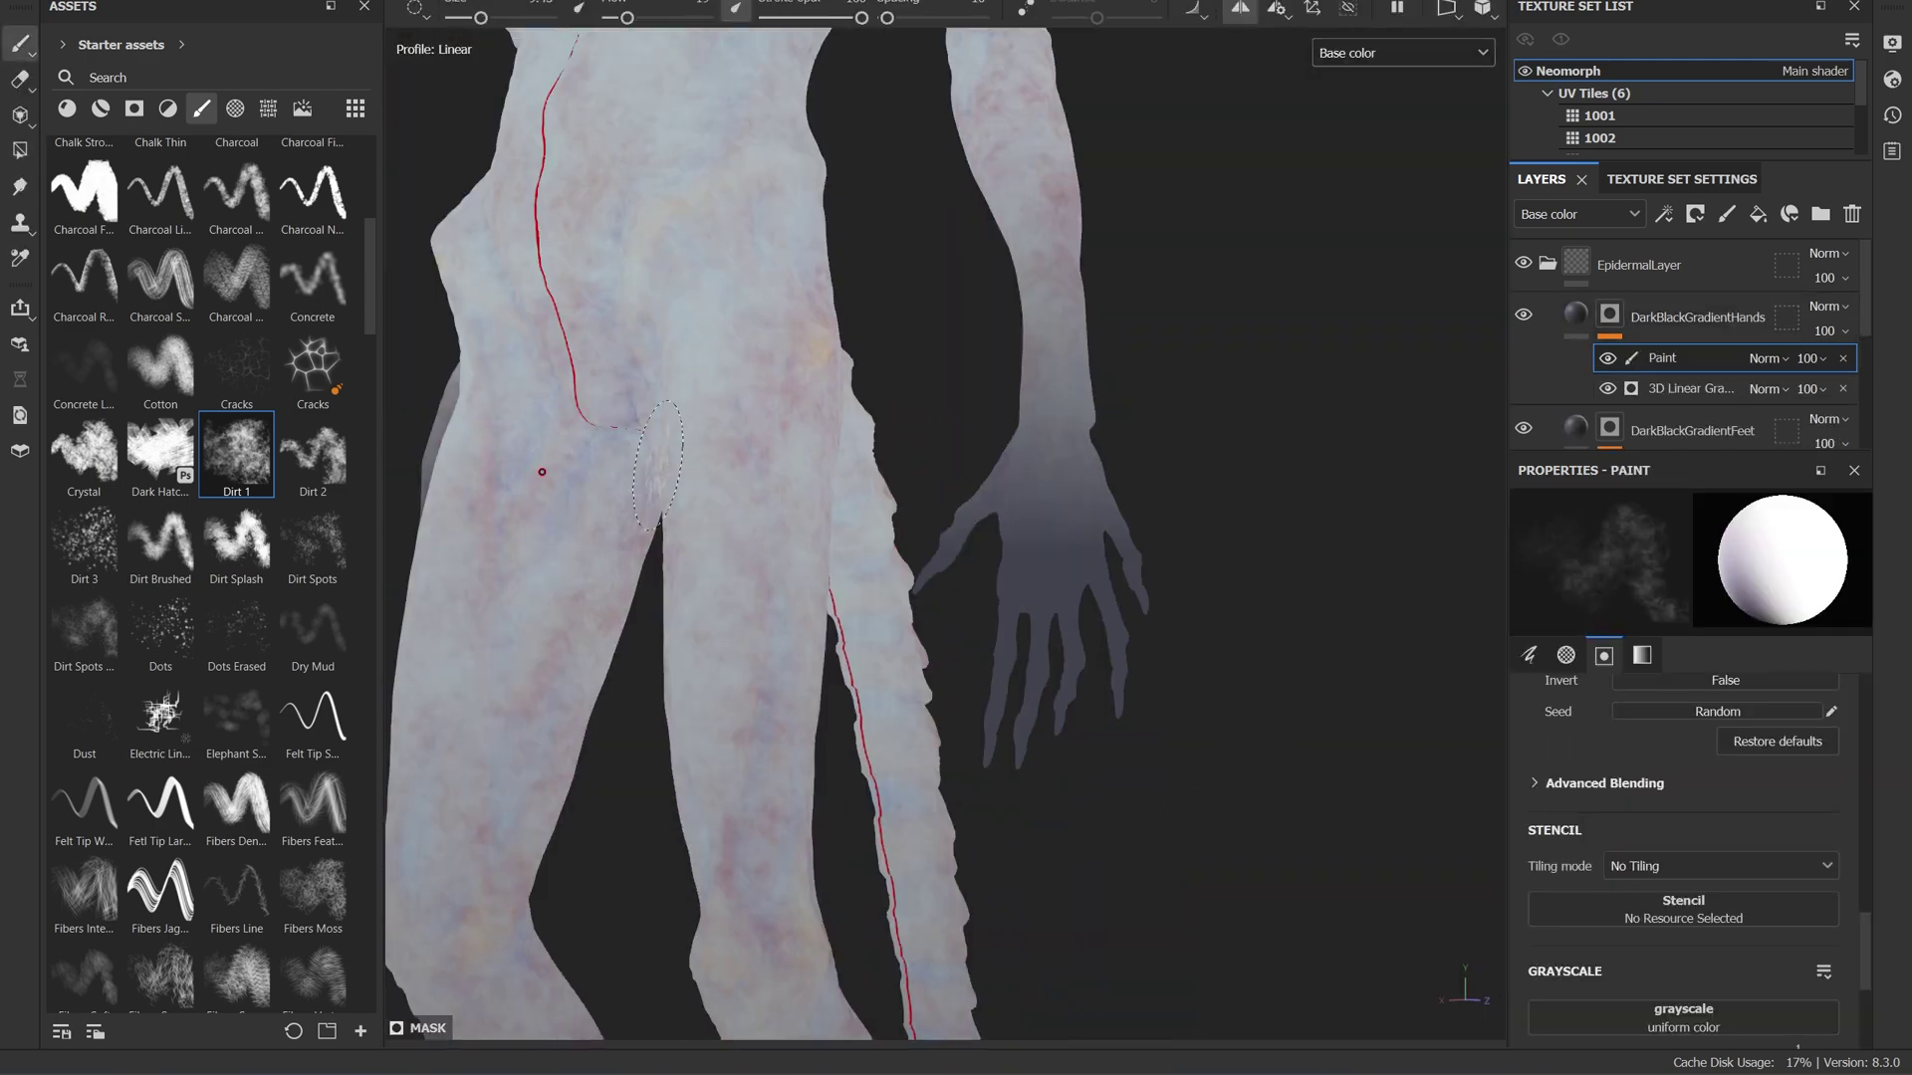
left_click(1691, 388)
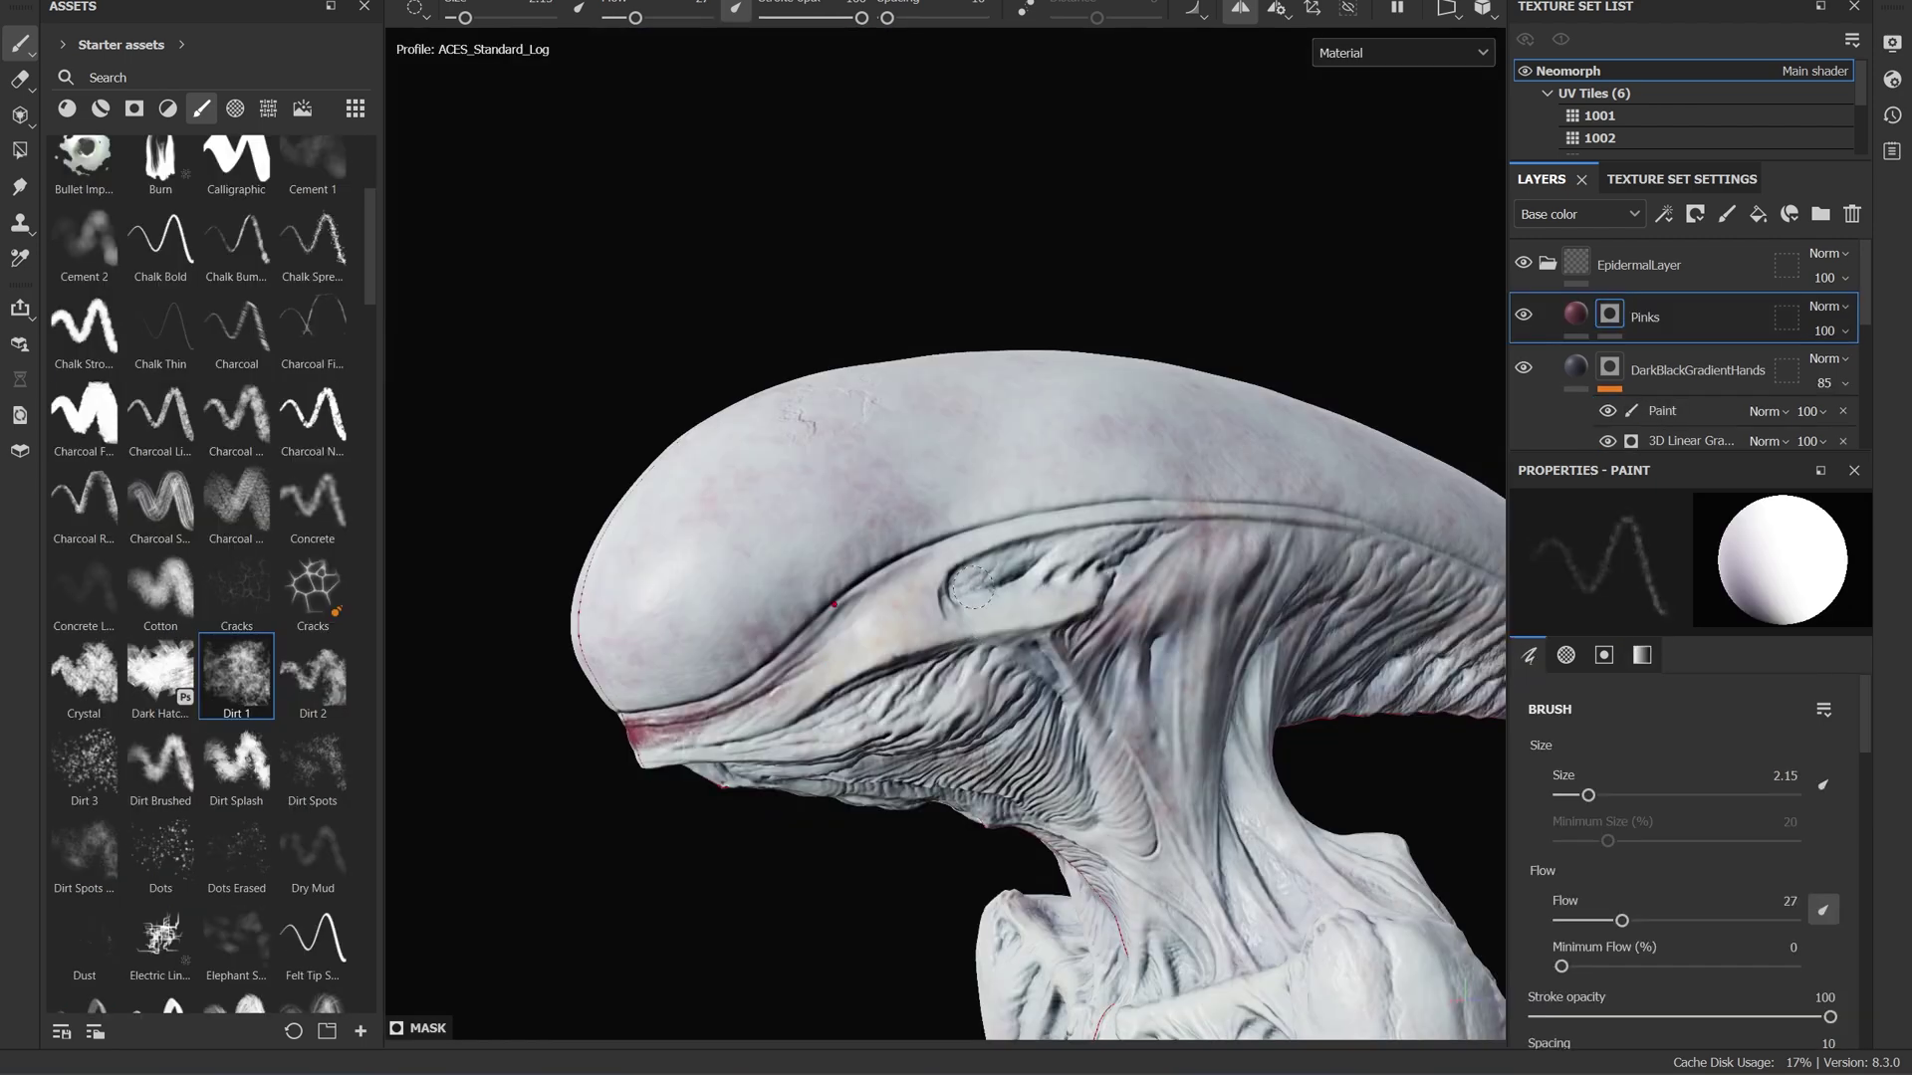
mouse_move(986, 587)
left_mouse_down()
mouse_move(1055, 549)
mouse_move(918, 684)
mouse_move(837, 712)
mouse_move(1030, 692)
left_mouse_up()
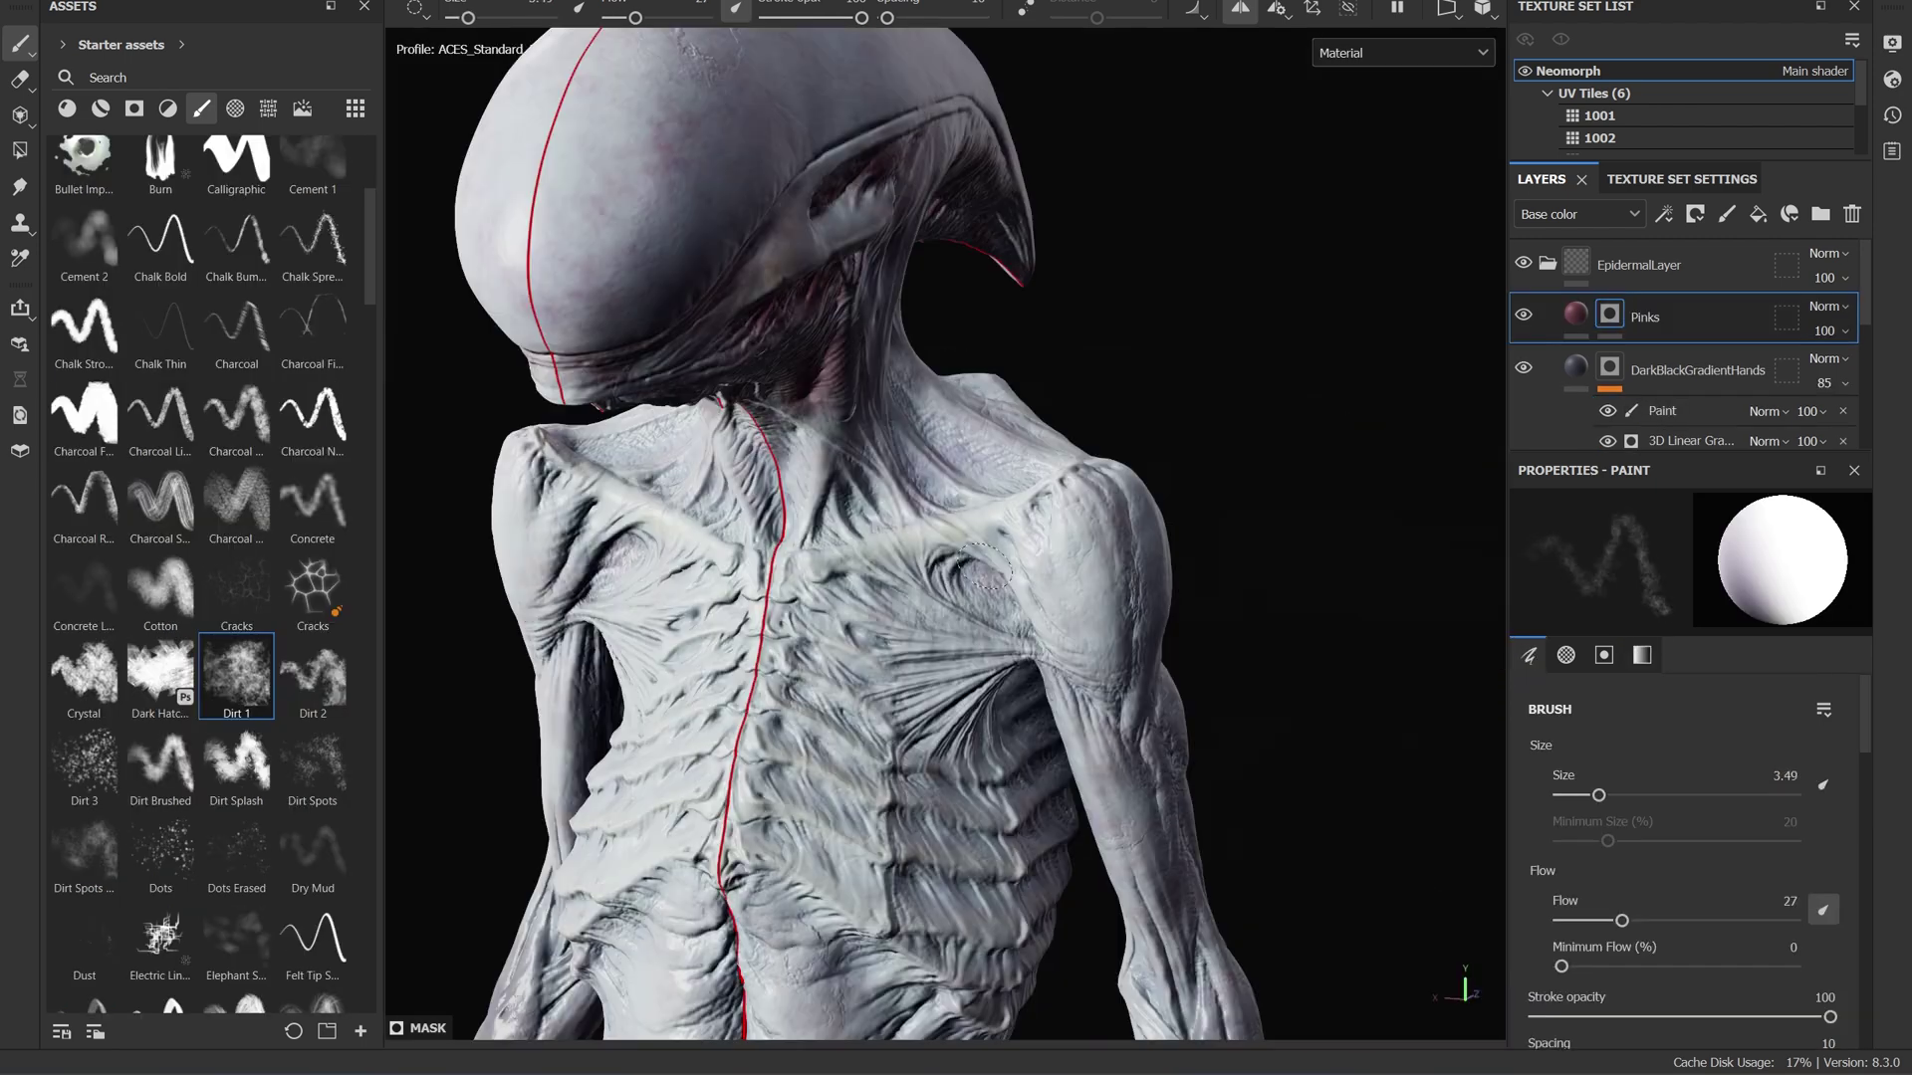
Paint pink patches around the shoulders, neck and upper ribs with a smaller brush.
mouse_move(985, 568)
left_mouse_down()
mouse_move(998, 610)
mouse_move(921, 576)
left_mouse_up()
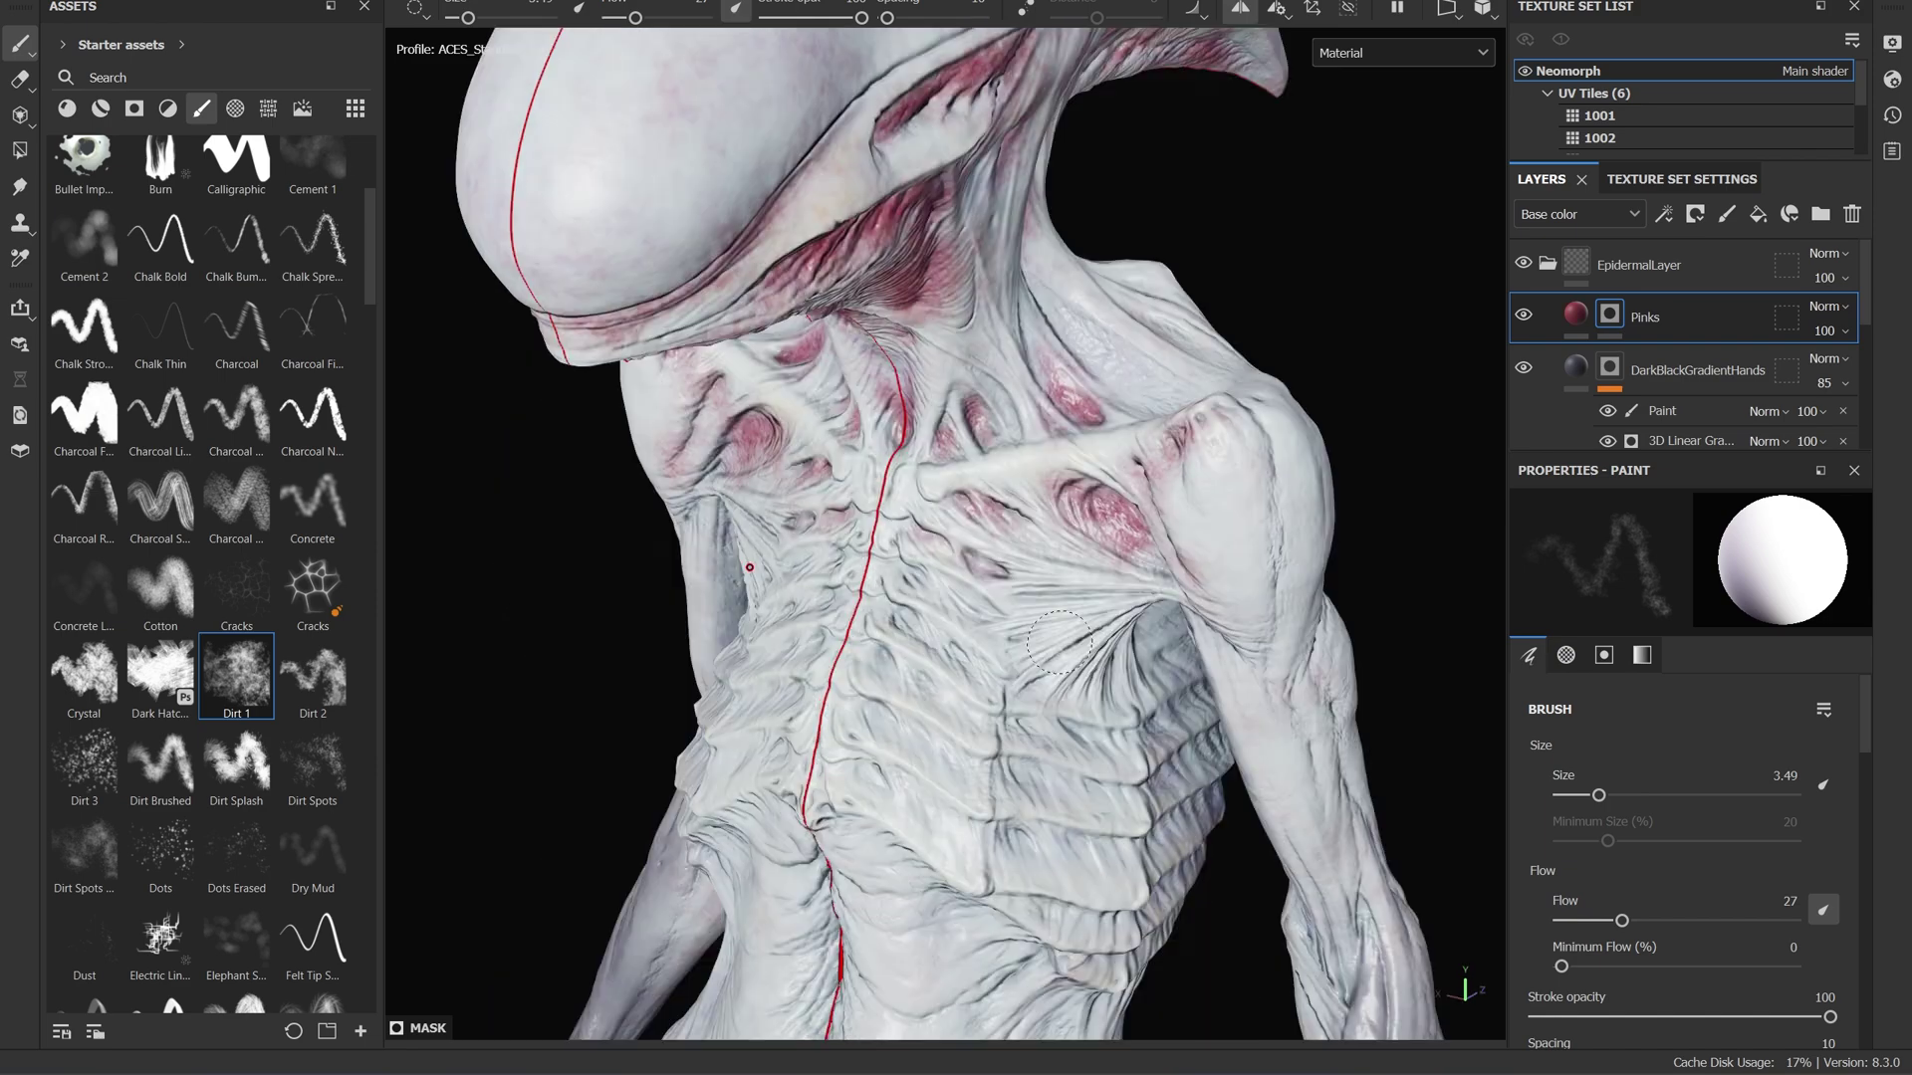
mouse_move(1059, 642)
left_mouse_down()
mouse_move(1085, 617)
mouse_move(1036, 588)
left_mouse_up()
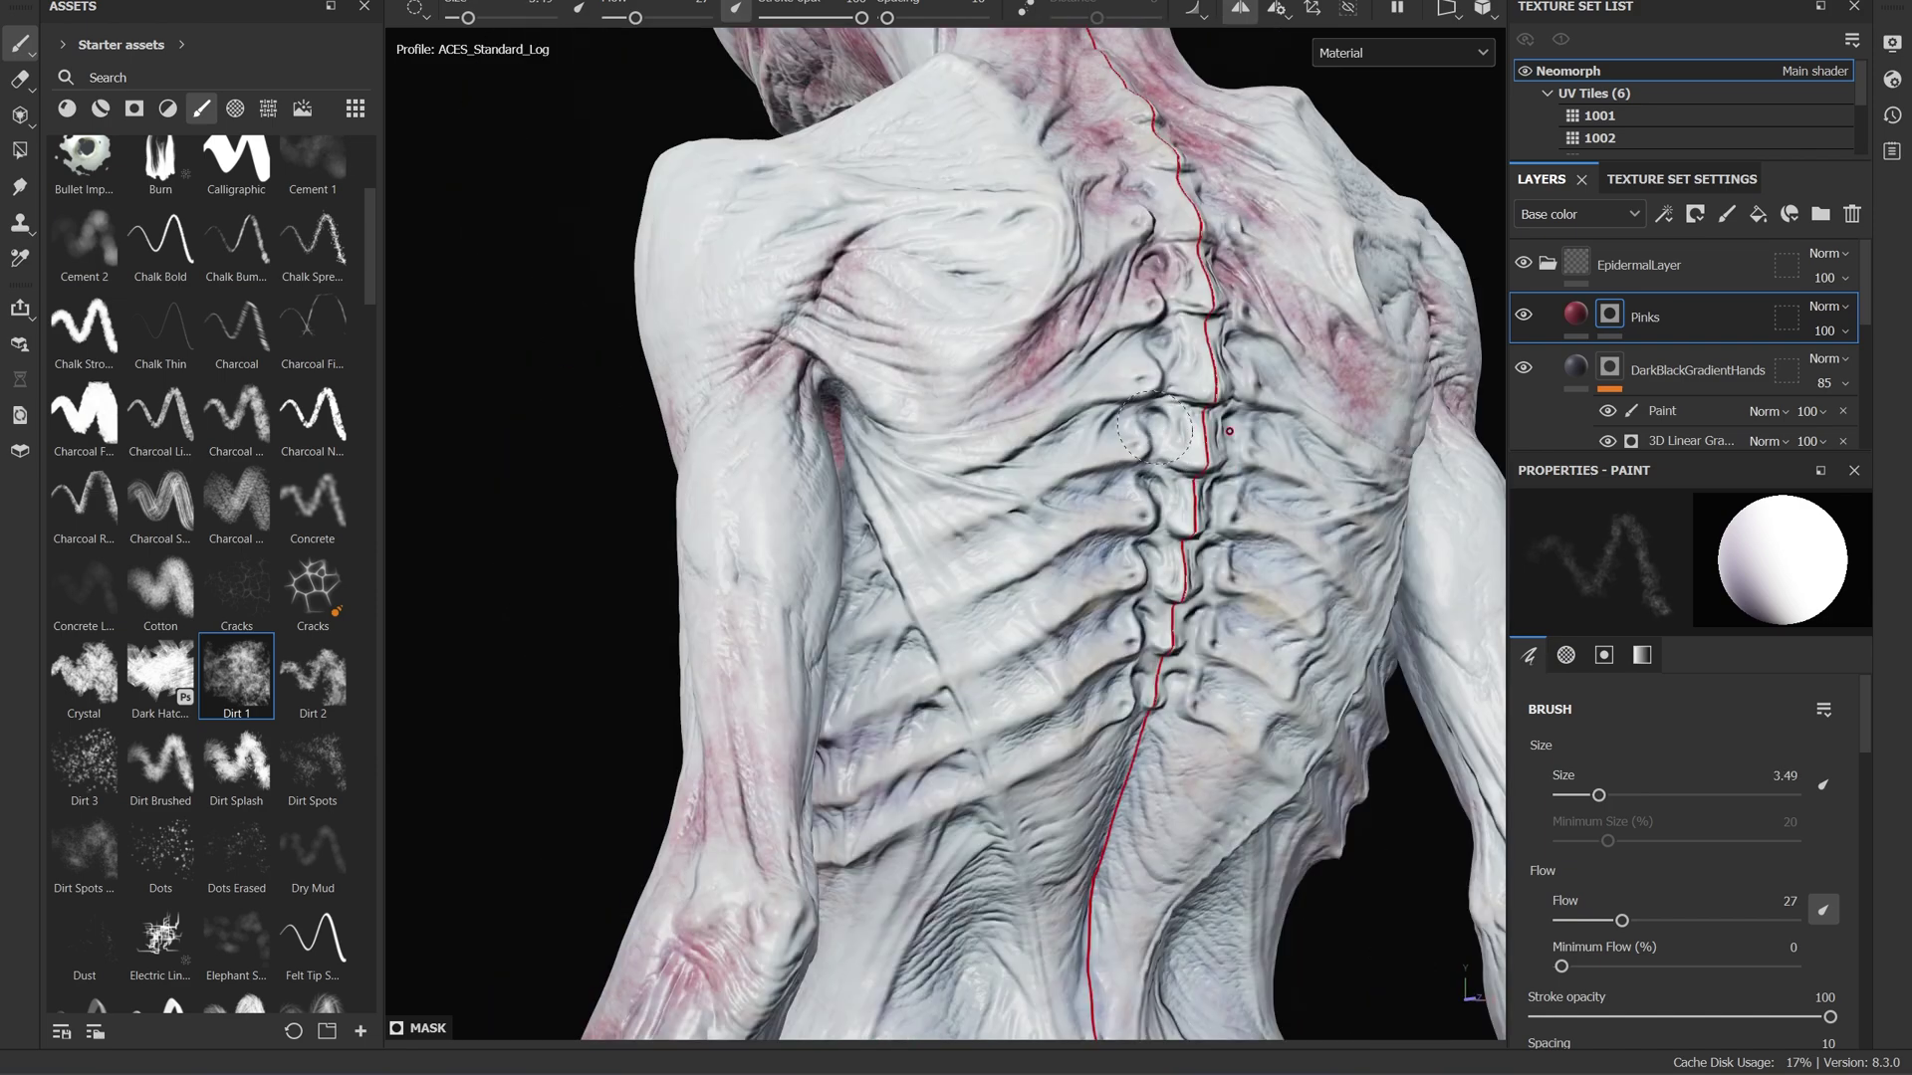
key("bracketleft")
mouse_move(1155, 428)
left_mouse_down()
mouse_move(1076, 426)
mouse_move(1138, 409)
mouse_move(1119, 490)
mouse_move(1003, 535)
mouse_move(1045, 508)
left_mouse_up()
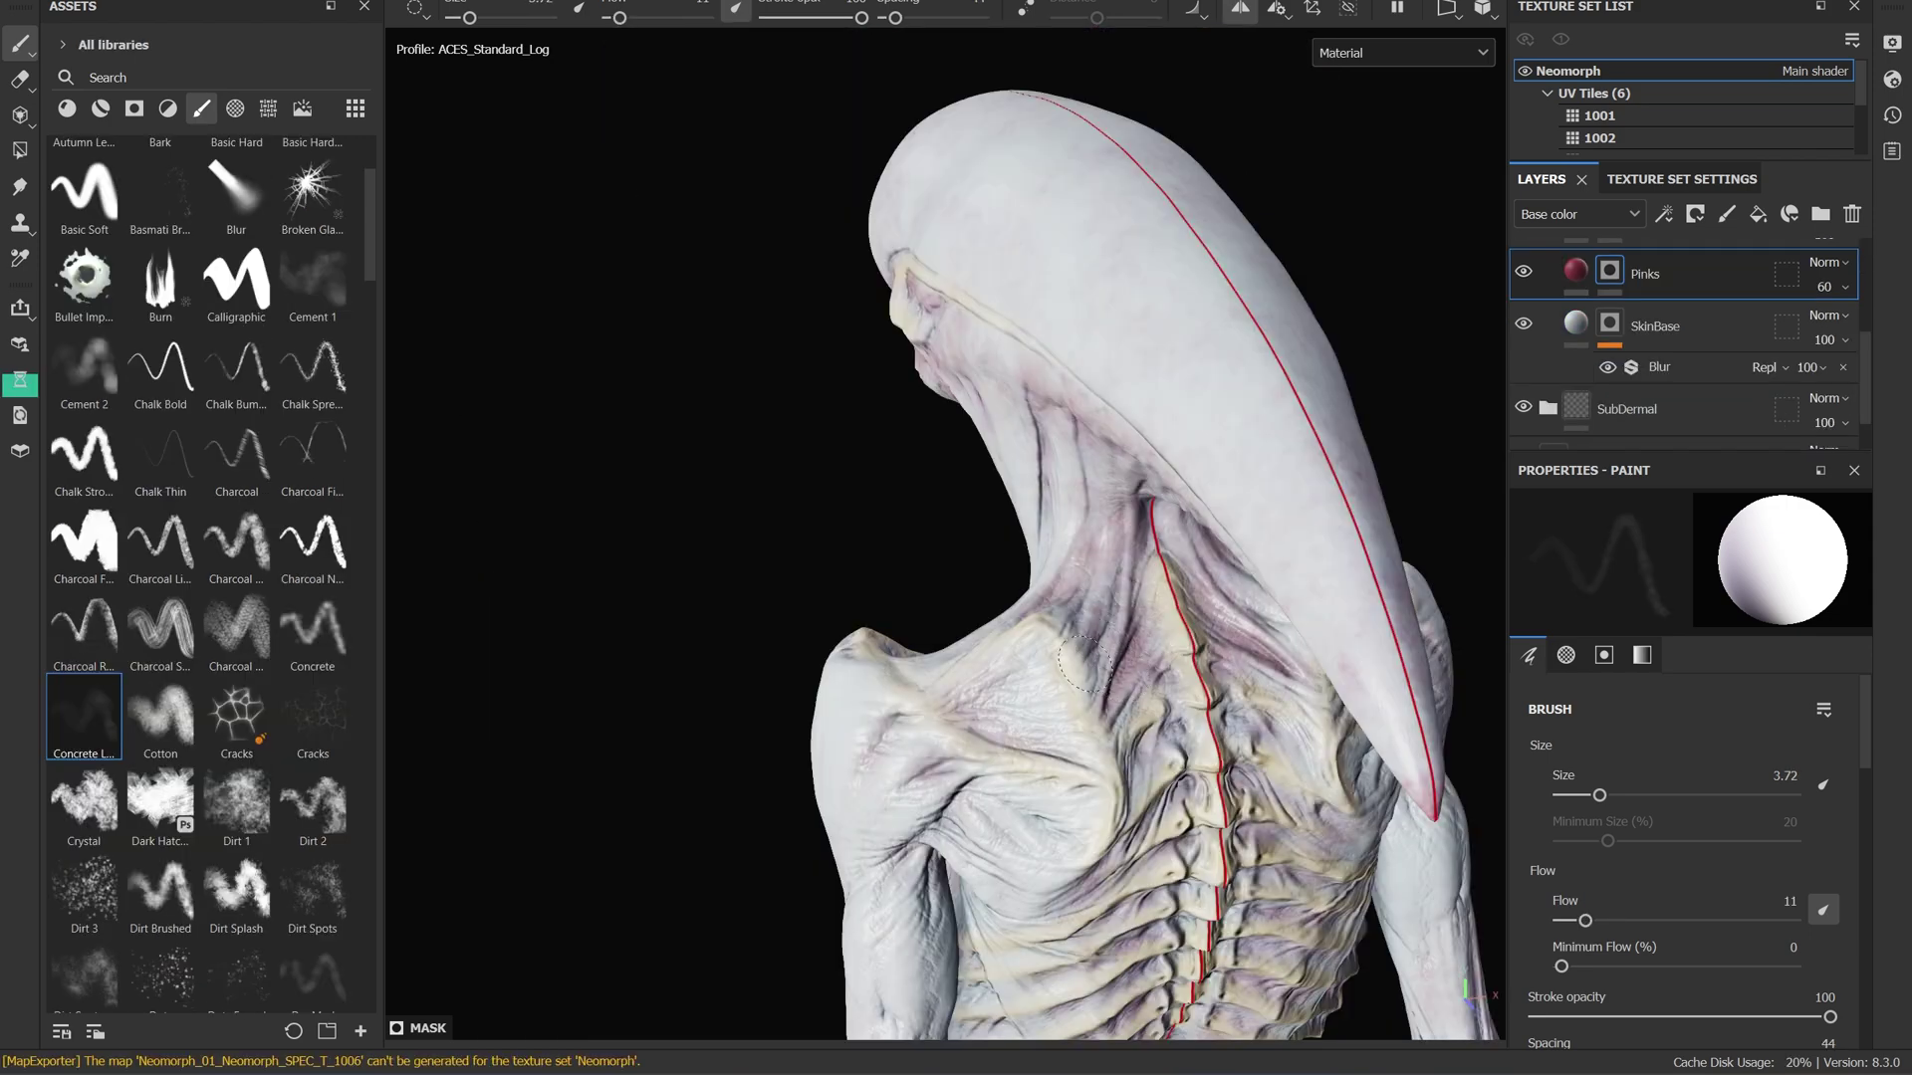
Orbit around the crest, neck and torso to review the pink flush.
left_click_drag(1205, 659, 1130, 499, "alt")
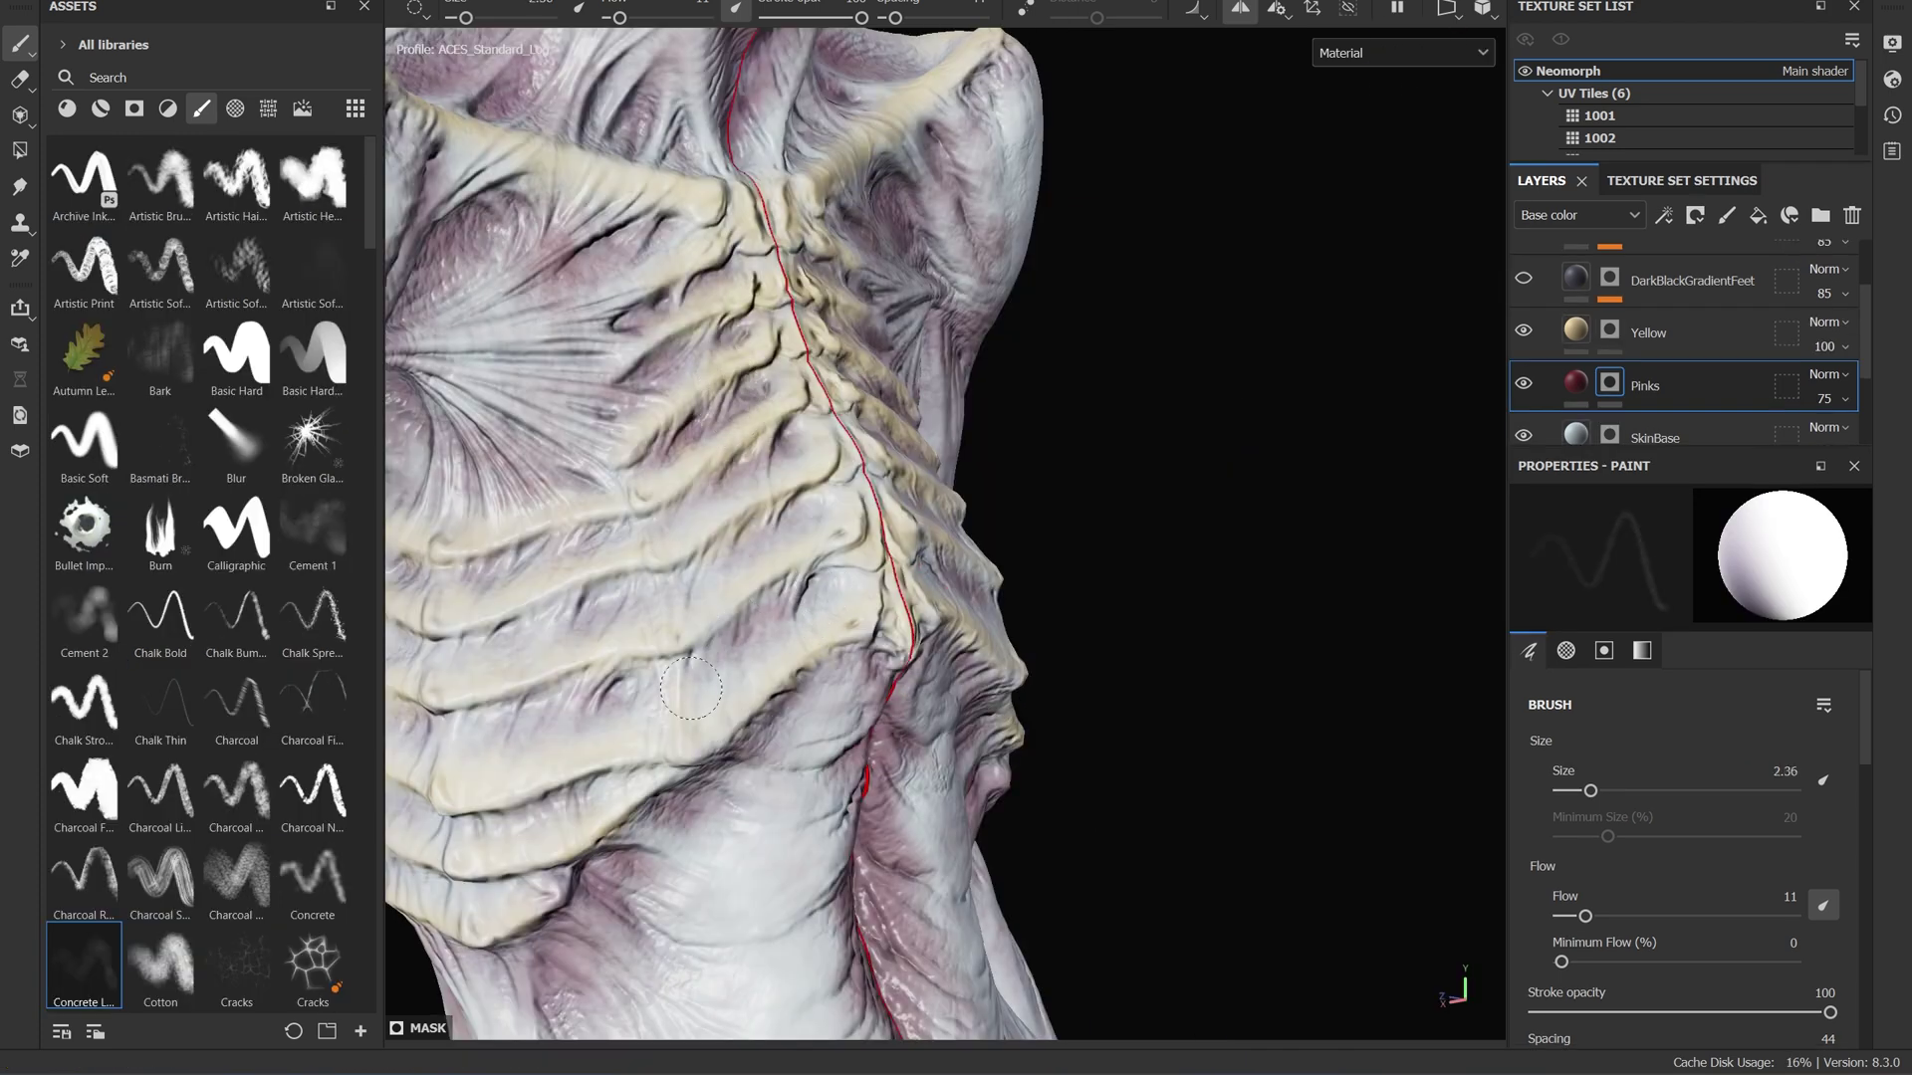
left_click_drag(735, 643, 829, 558, "alt")
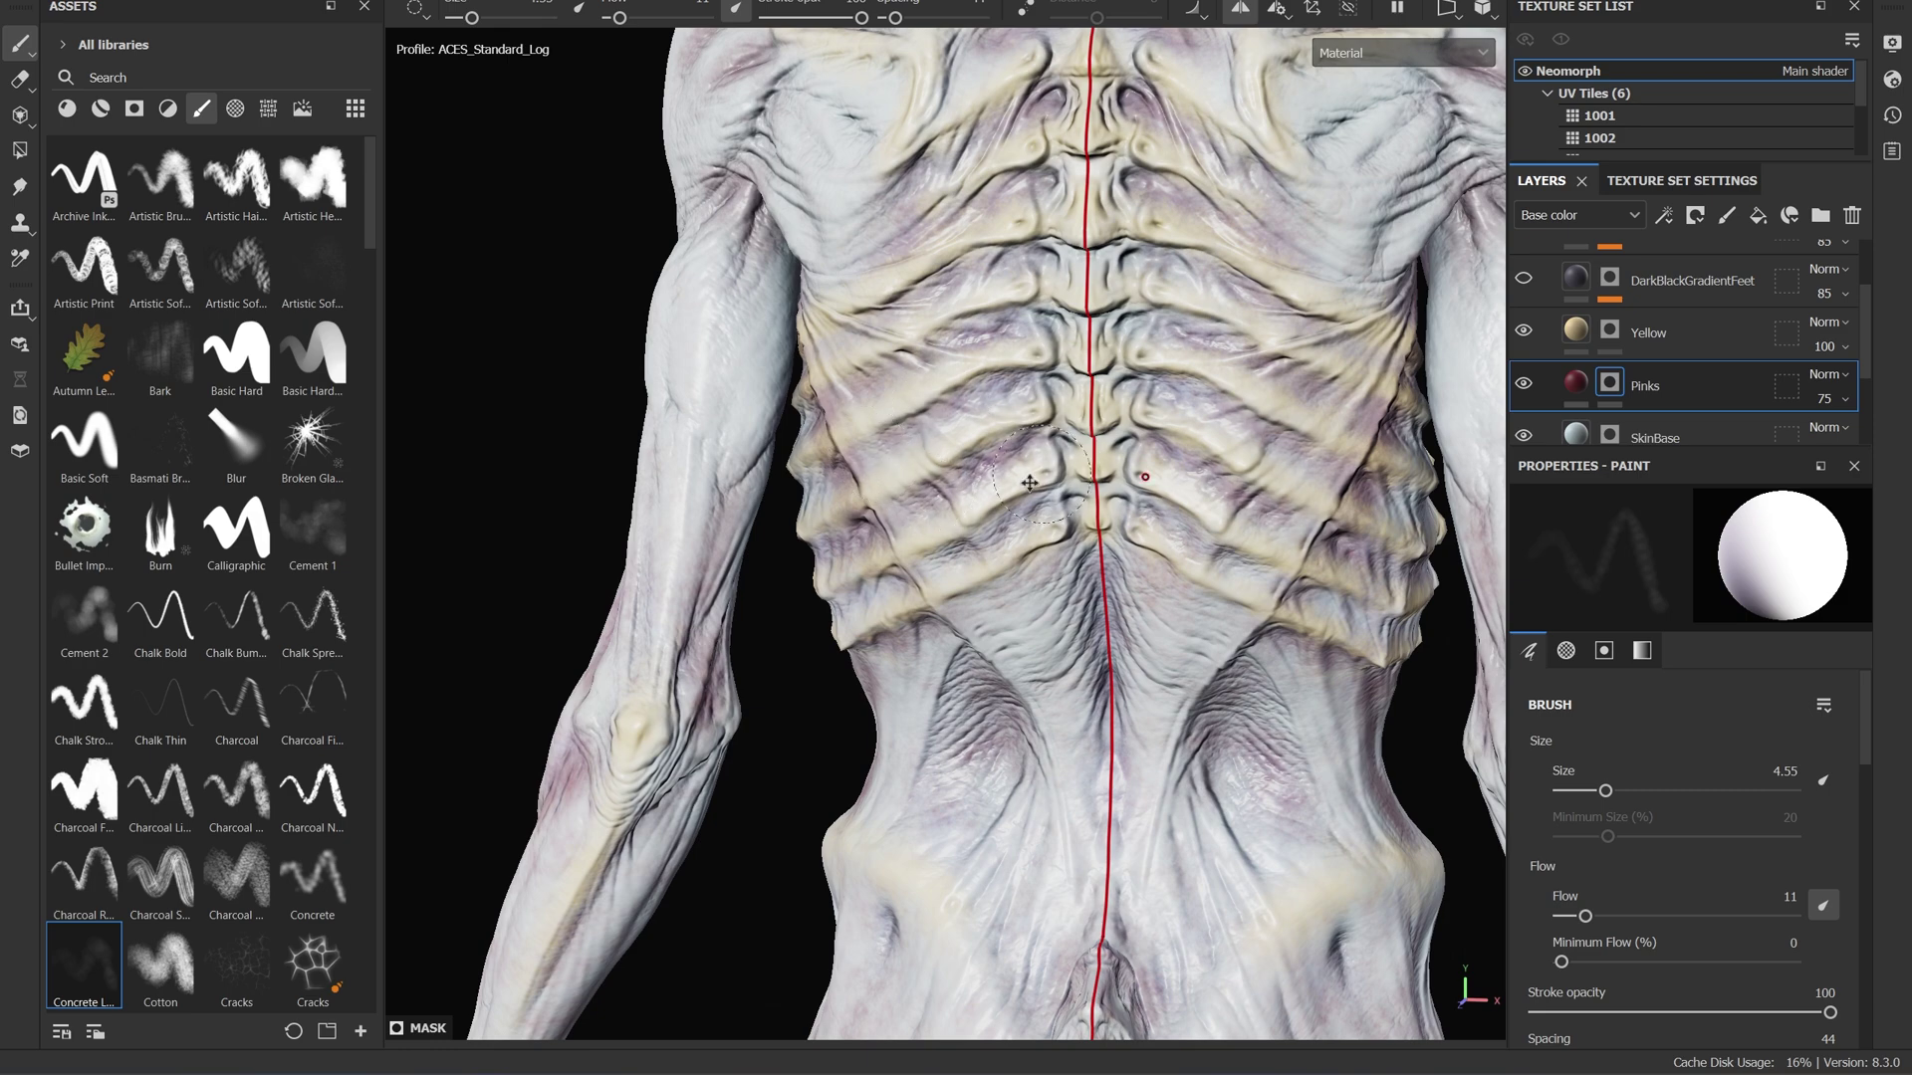
left_click_drag(1047, 474, 944, 614, "alt")
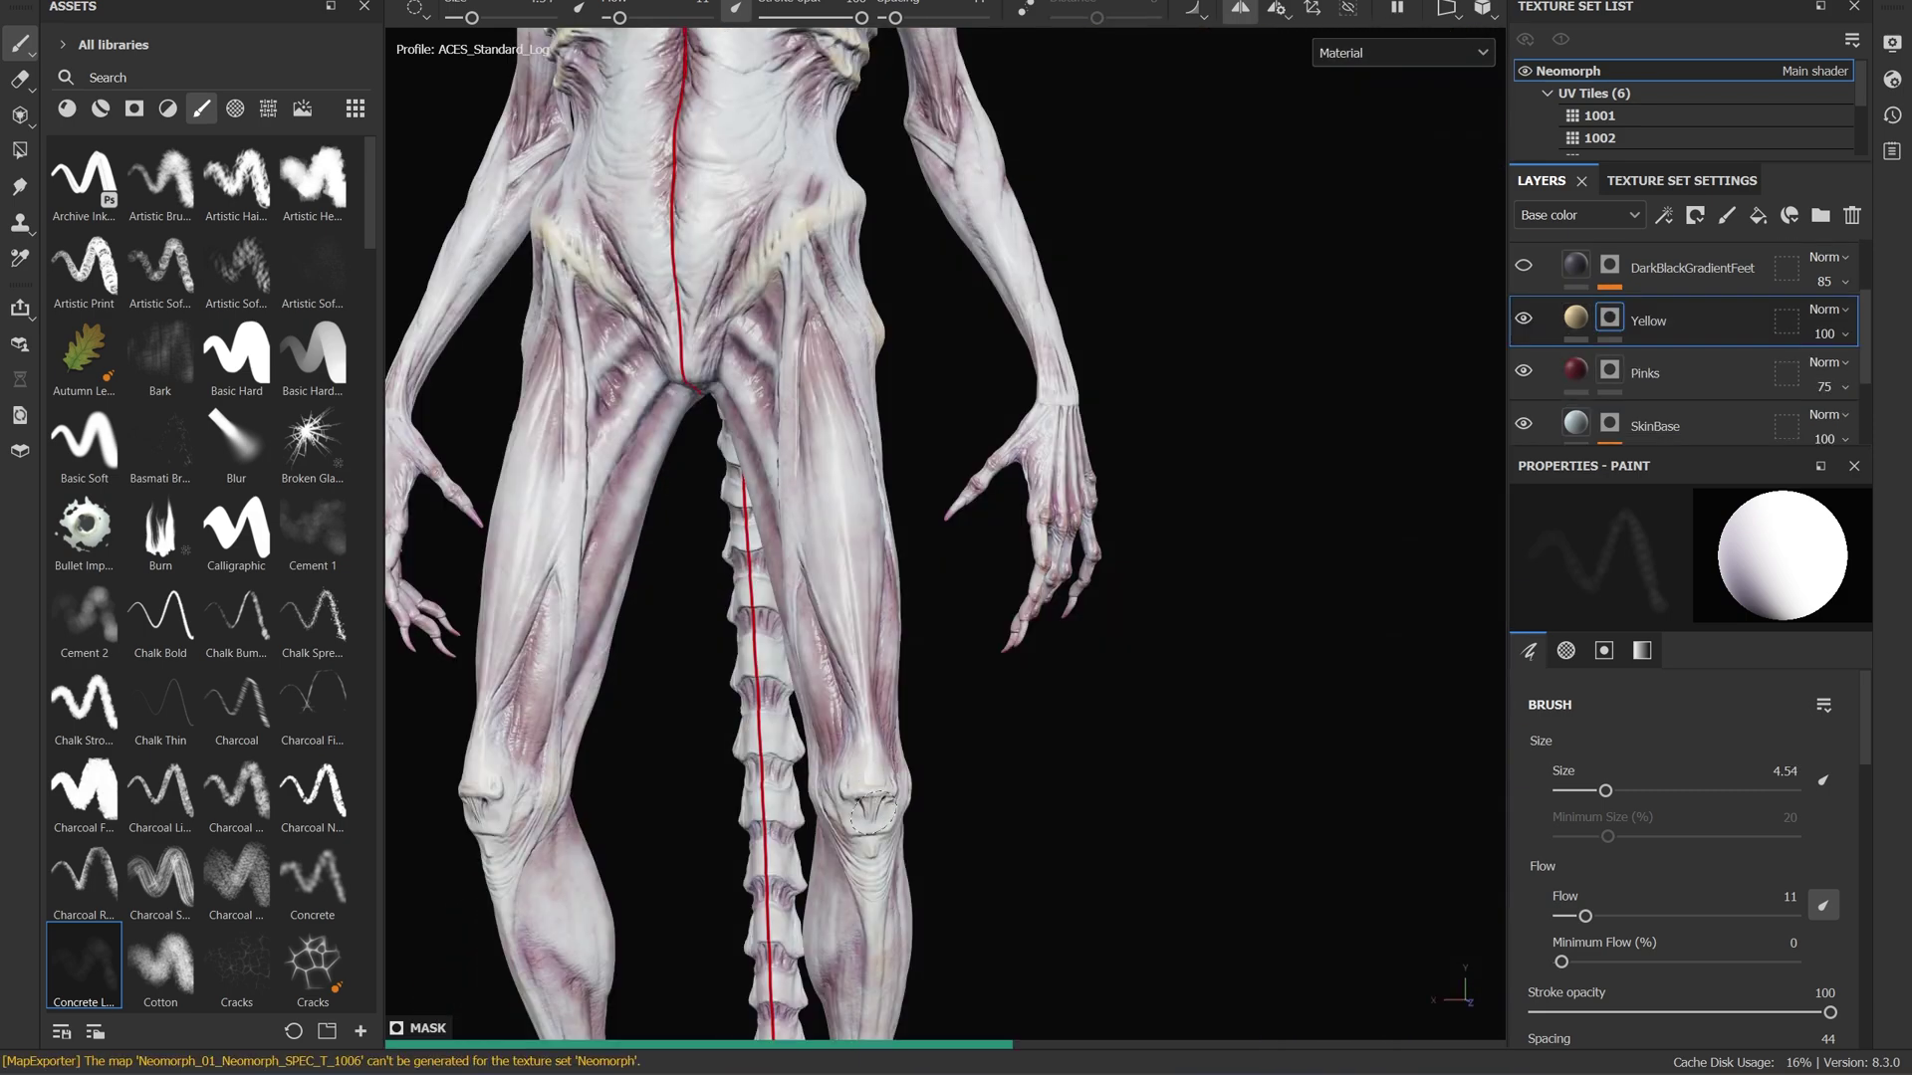
Orbit down around the legs, thigh and hand to frame the areas for yellow tinting.
left_click_drag(1006, 697, 1045, 681, "alt")
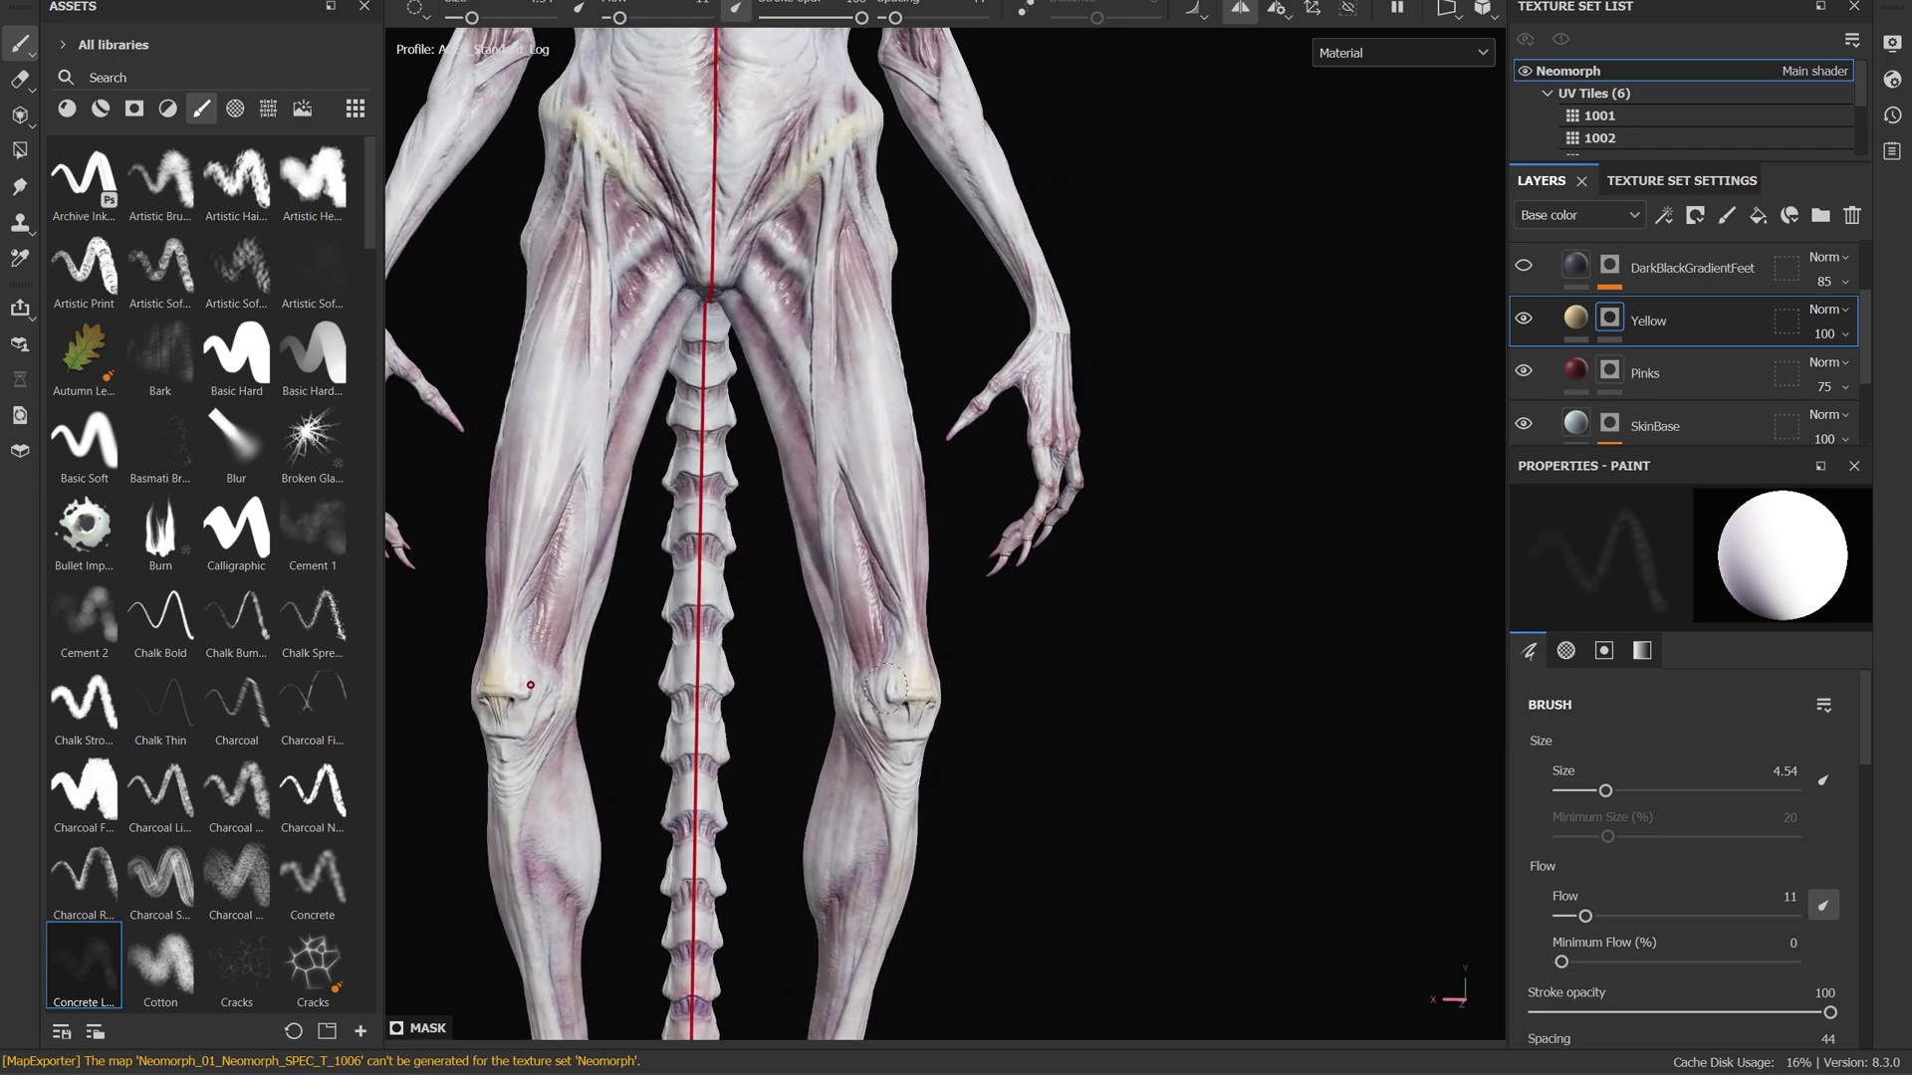
mouse_move(926, 687)
left_mouse_down("alt")
mouse_move(834, 702)
mouse_move(917, 495)
mouse_move(1040, 511)
mouse_move(905, 469)
mouse_move(962, 486)
mouse_move(756, 517)
mouse_move(914, 487)
mouse_move(941, 543)
left_mouse_up("alt")
mouse_move(941, 542)
middle_mouse_down("alt")
mouse_move(973, 597)
mouse_move(816, 726)
mouse_move(737, 648)
middle_mouse_up("alt")
scroll(691, 594, "up", 5)
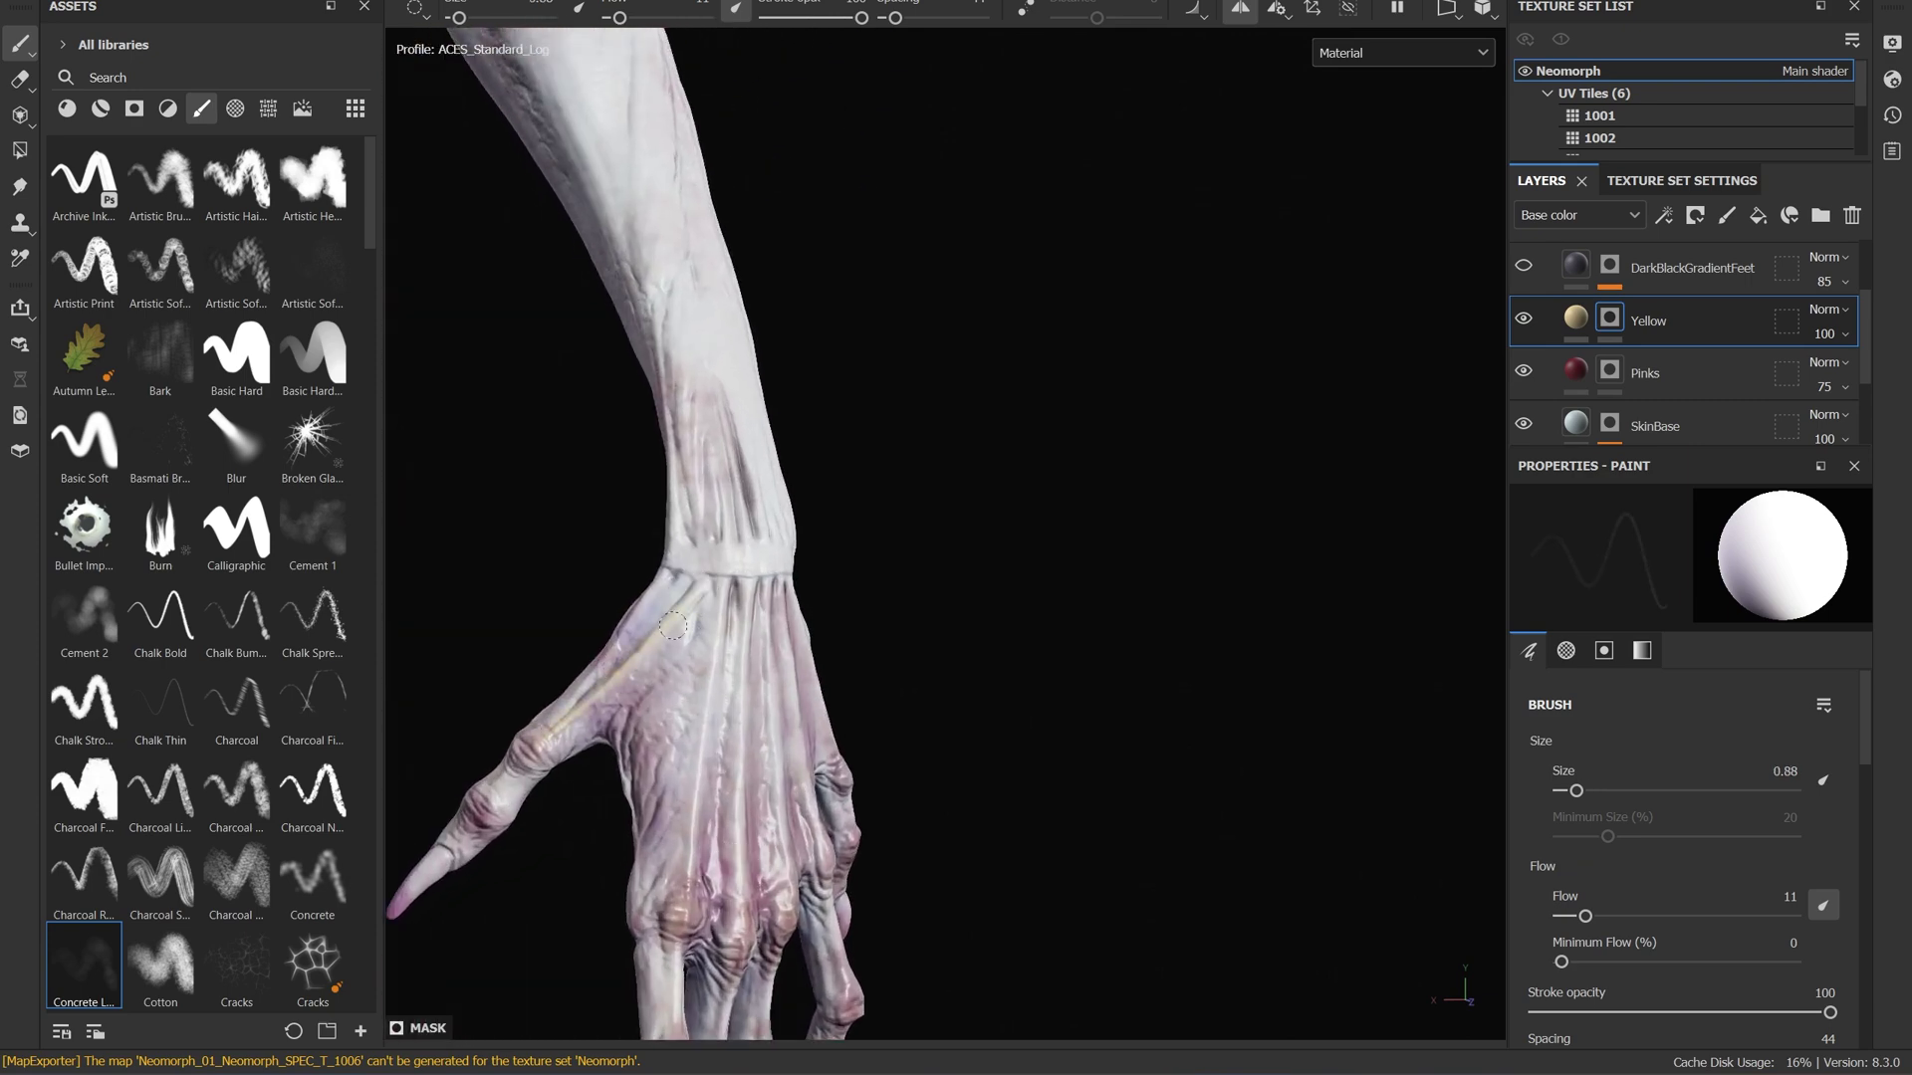
mouse_move(652, 587)
left_mouse_down("alt")
mouse_move(797, 674)
mouse_move(623, 640)
left_mouse_up("alt")
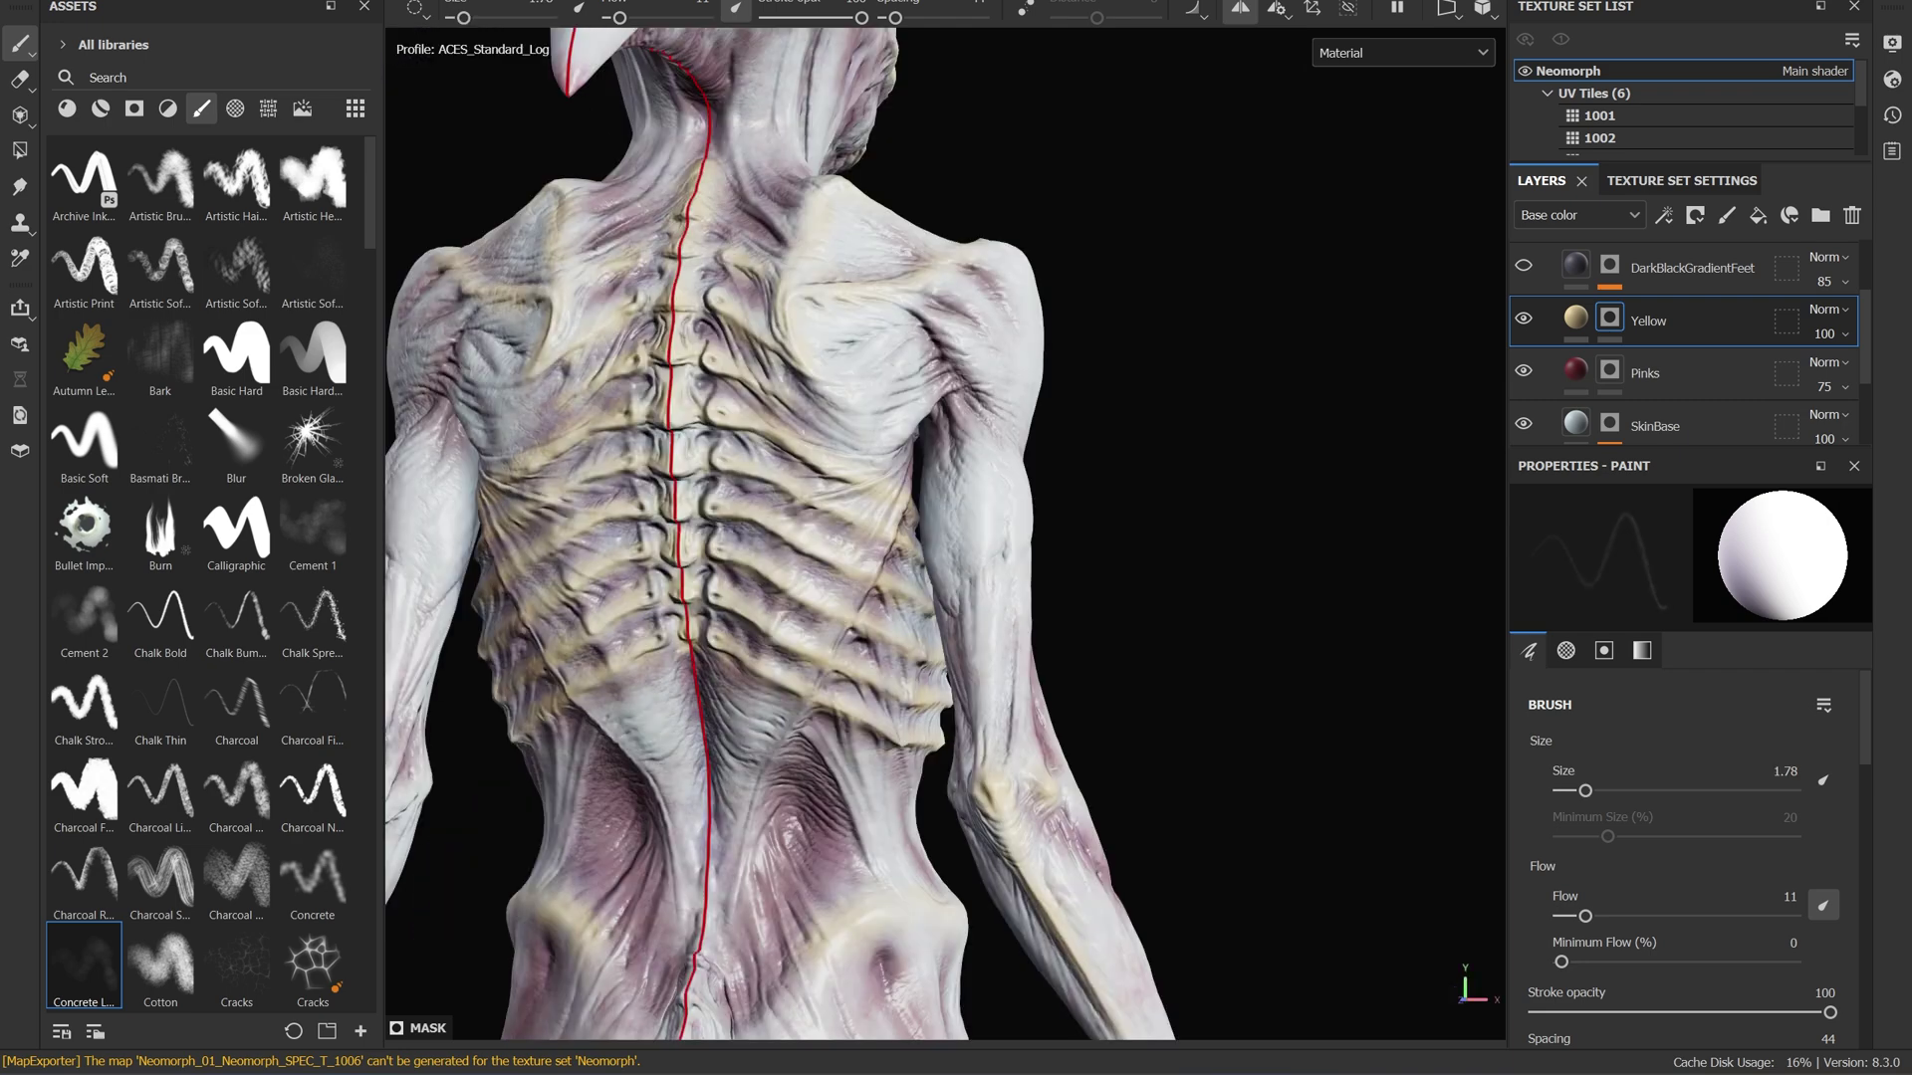
middle_click_drag(1118, 704, 1096, 311, "alt")
middle_click_drag(1095, 896, 1038, 544, "alt")
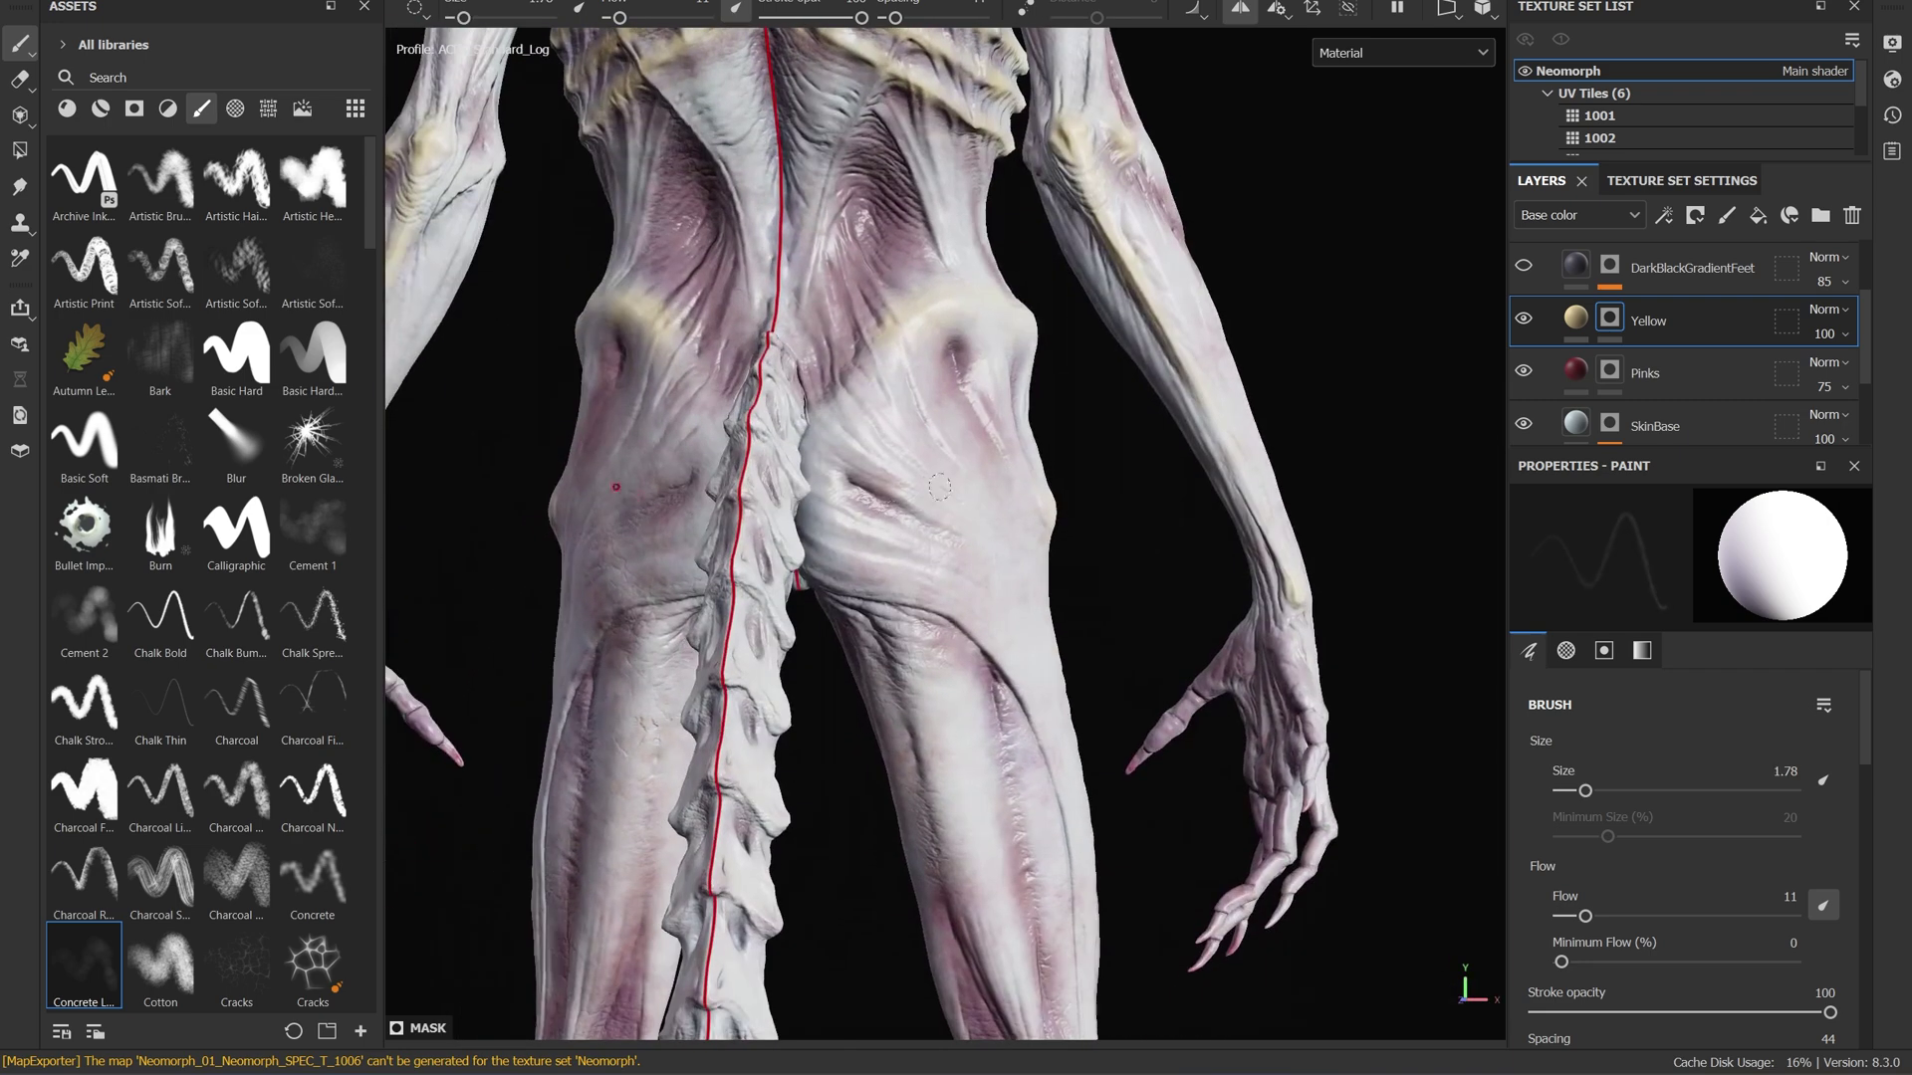
scroll(1038, 544, "up", 2)
Tint the knee and shin yellow, then set the Purples Levels midtone to 0.548.
left_click_drag(1037, 543, 966, 574, "alt")
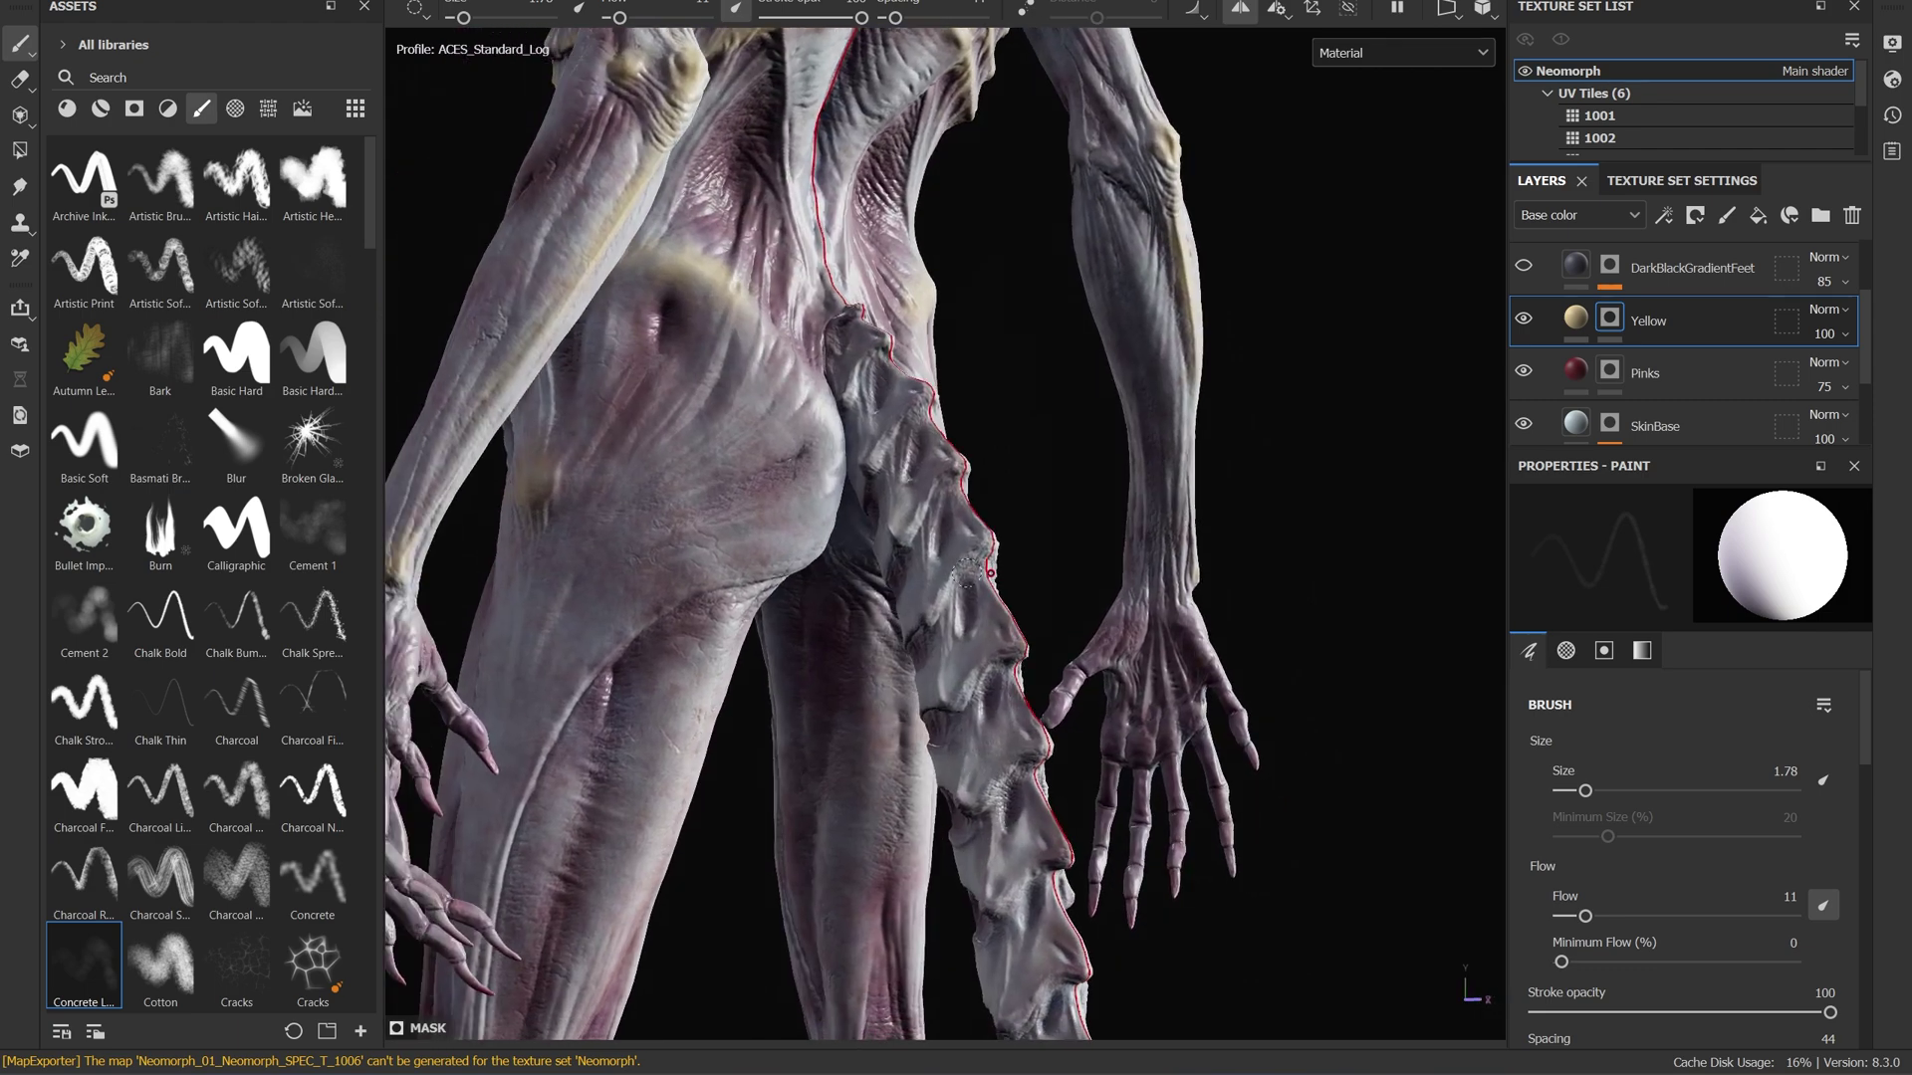
middle_click_drag(966, 573, 751, 613, "alt")
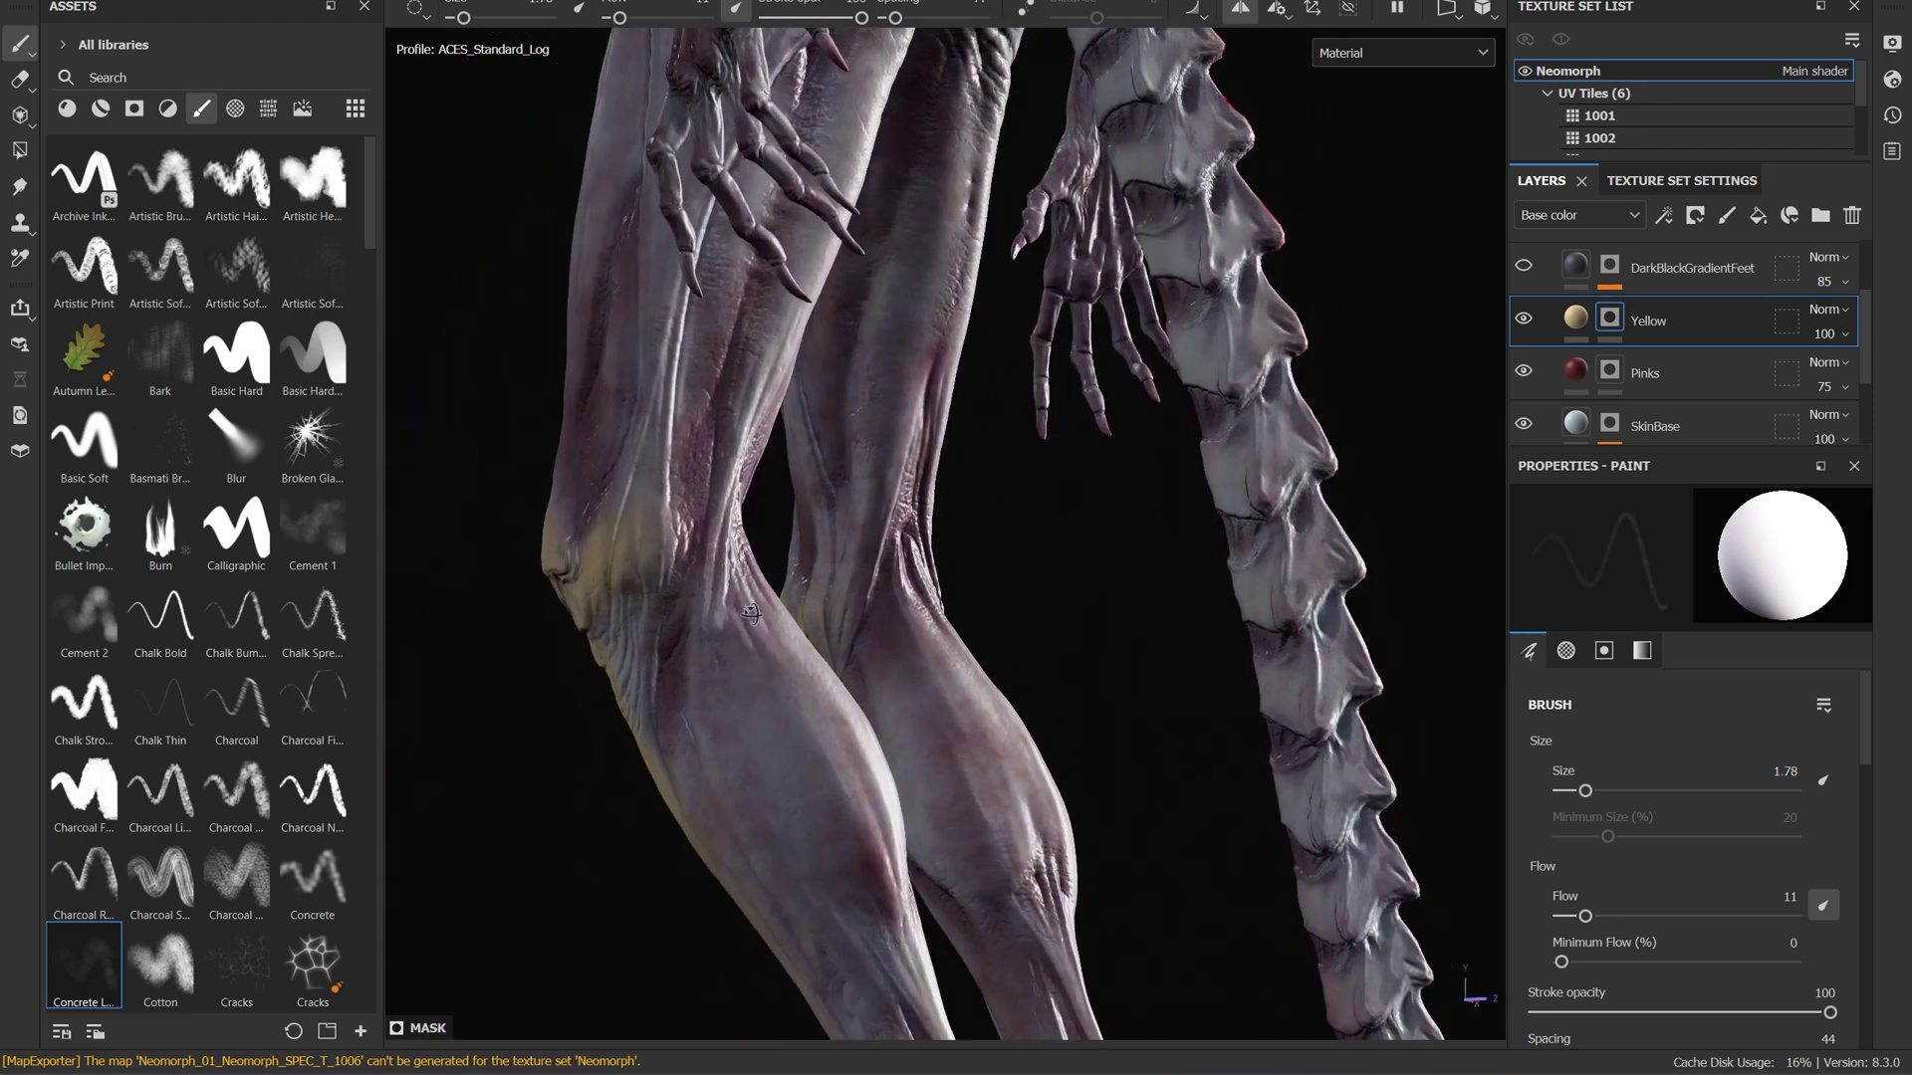
left_click_drag(750, 614, 973, 581, "alt")
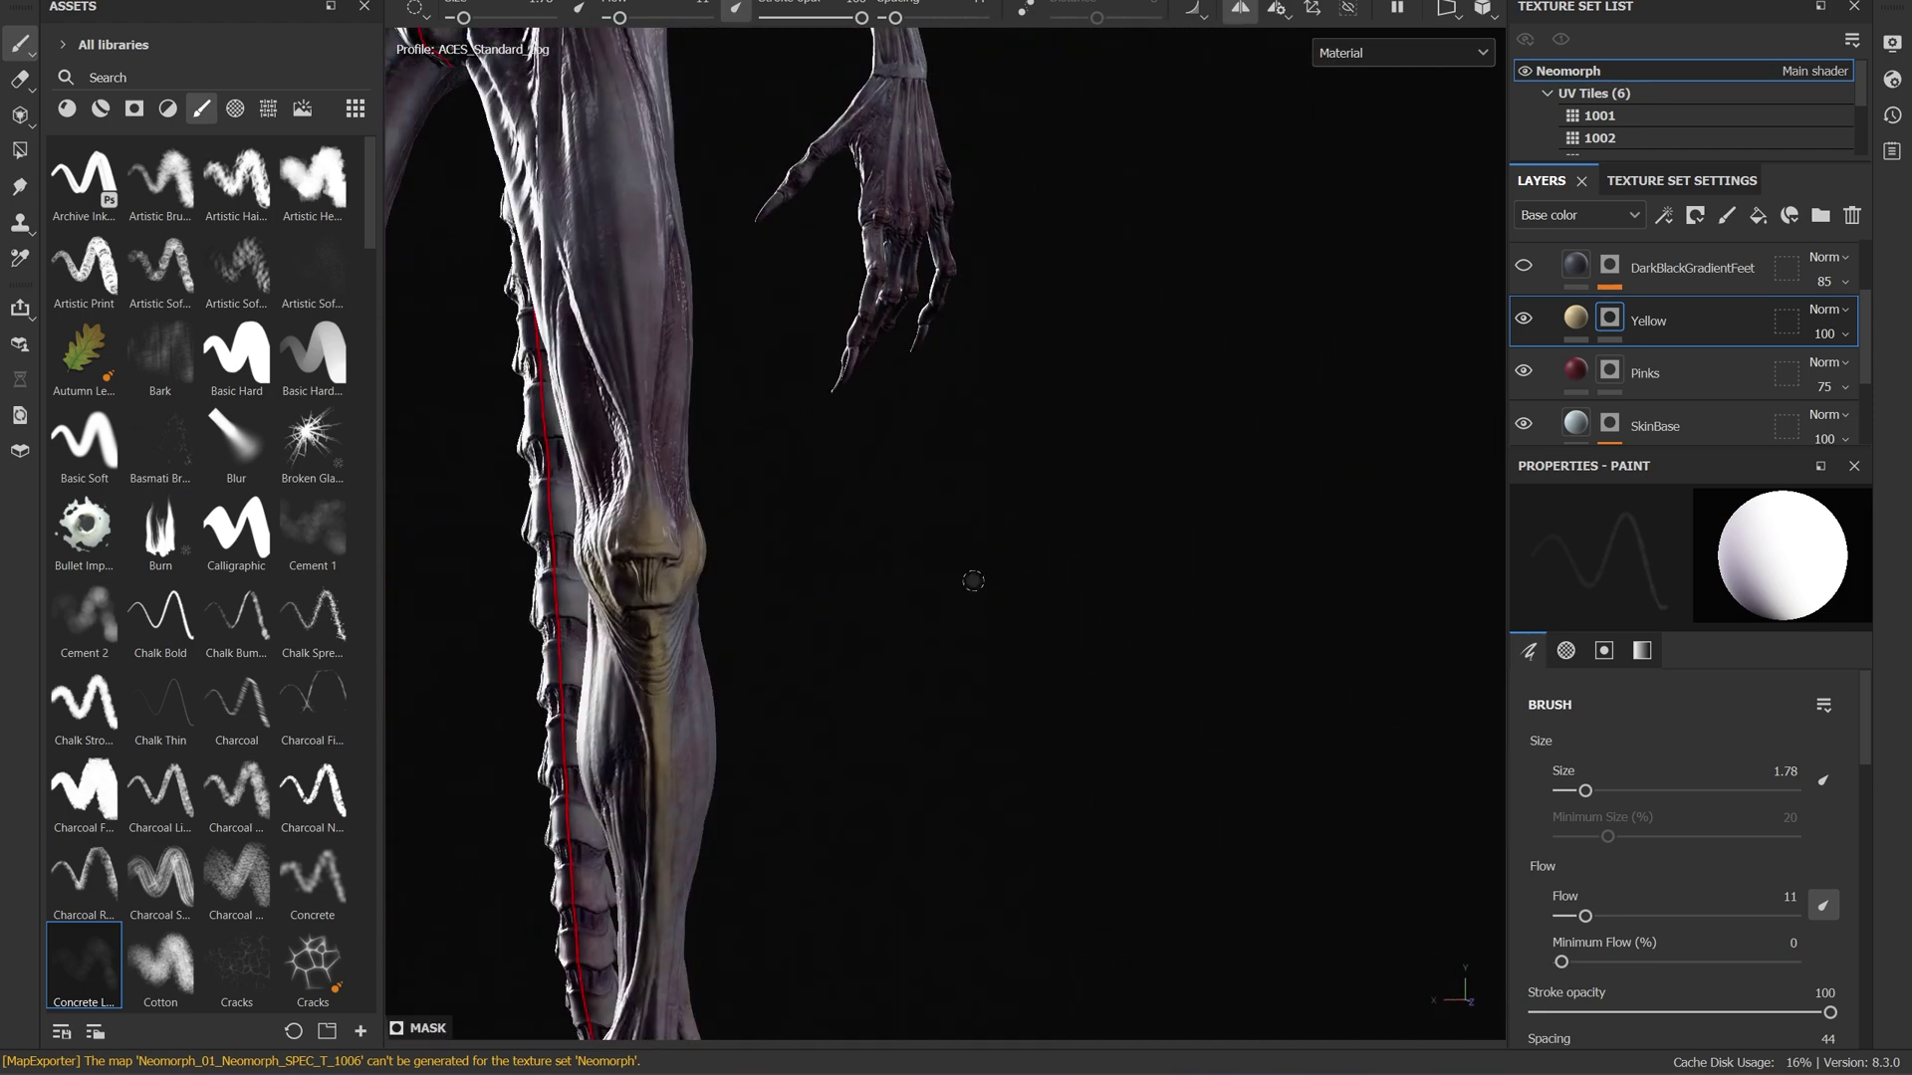
right_click_drag(972, 580, 862, 641, "shift")
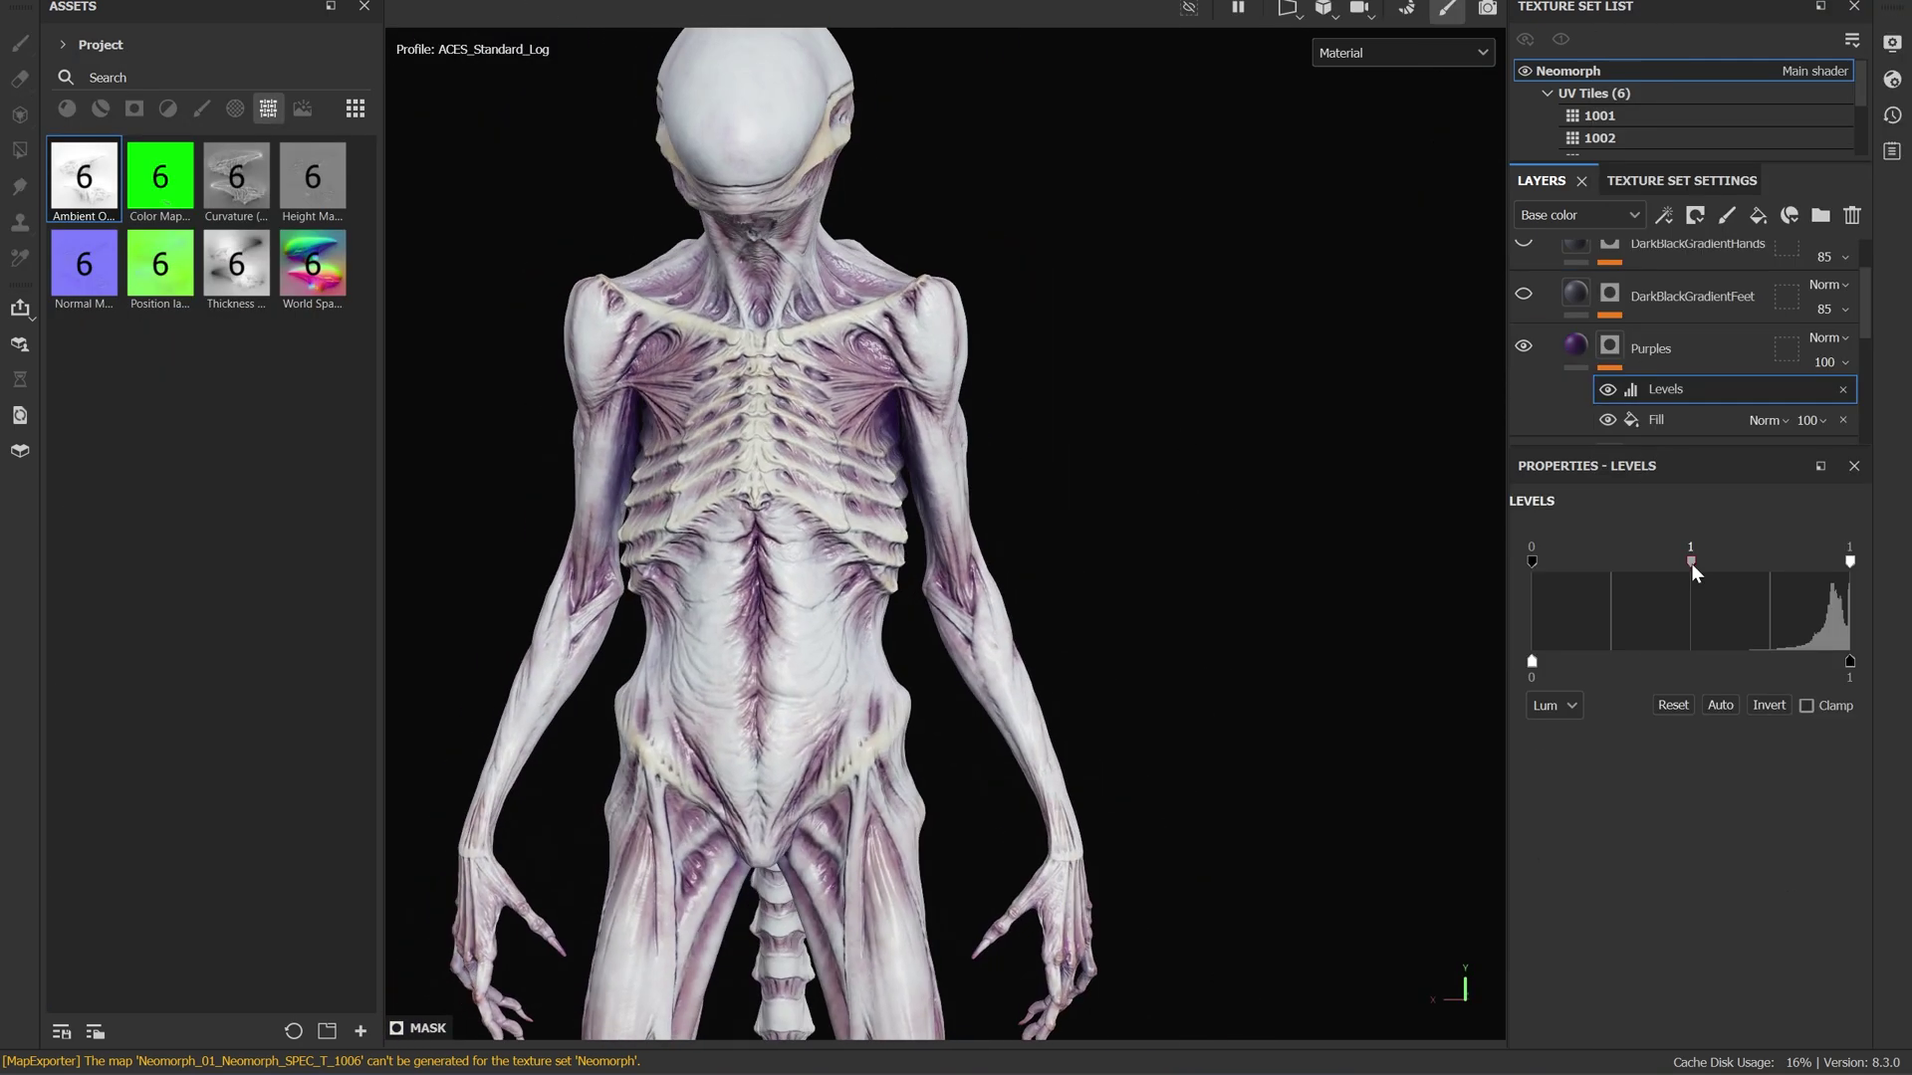
left_click_drag(1690, 564, 1781, 563)
left_click_drag(1115, 587, 1031, 625, "alt")
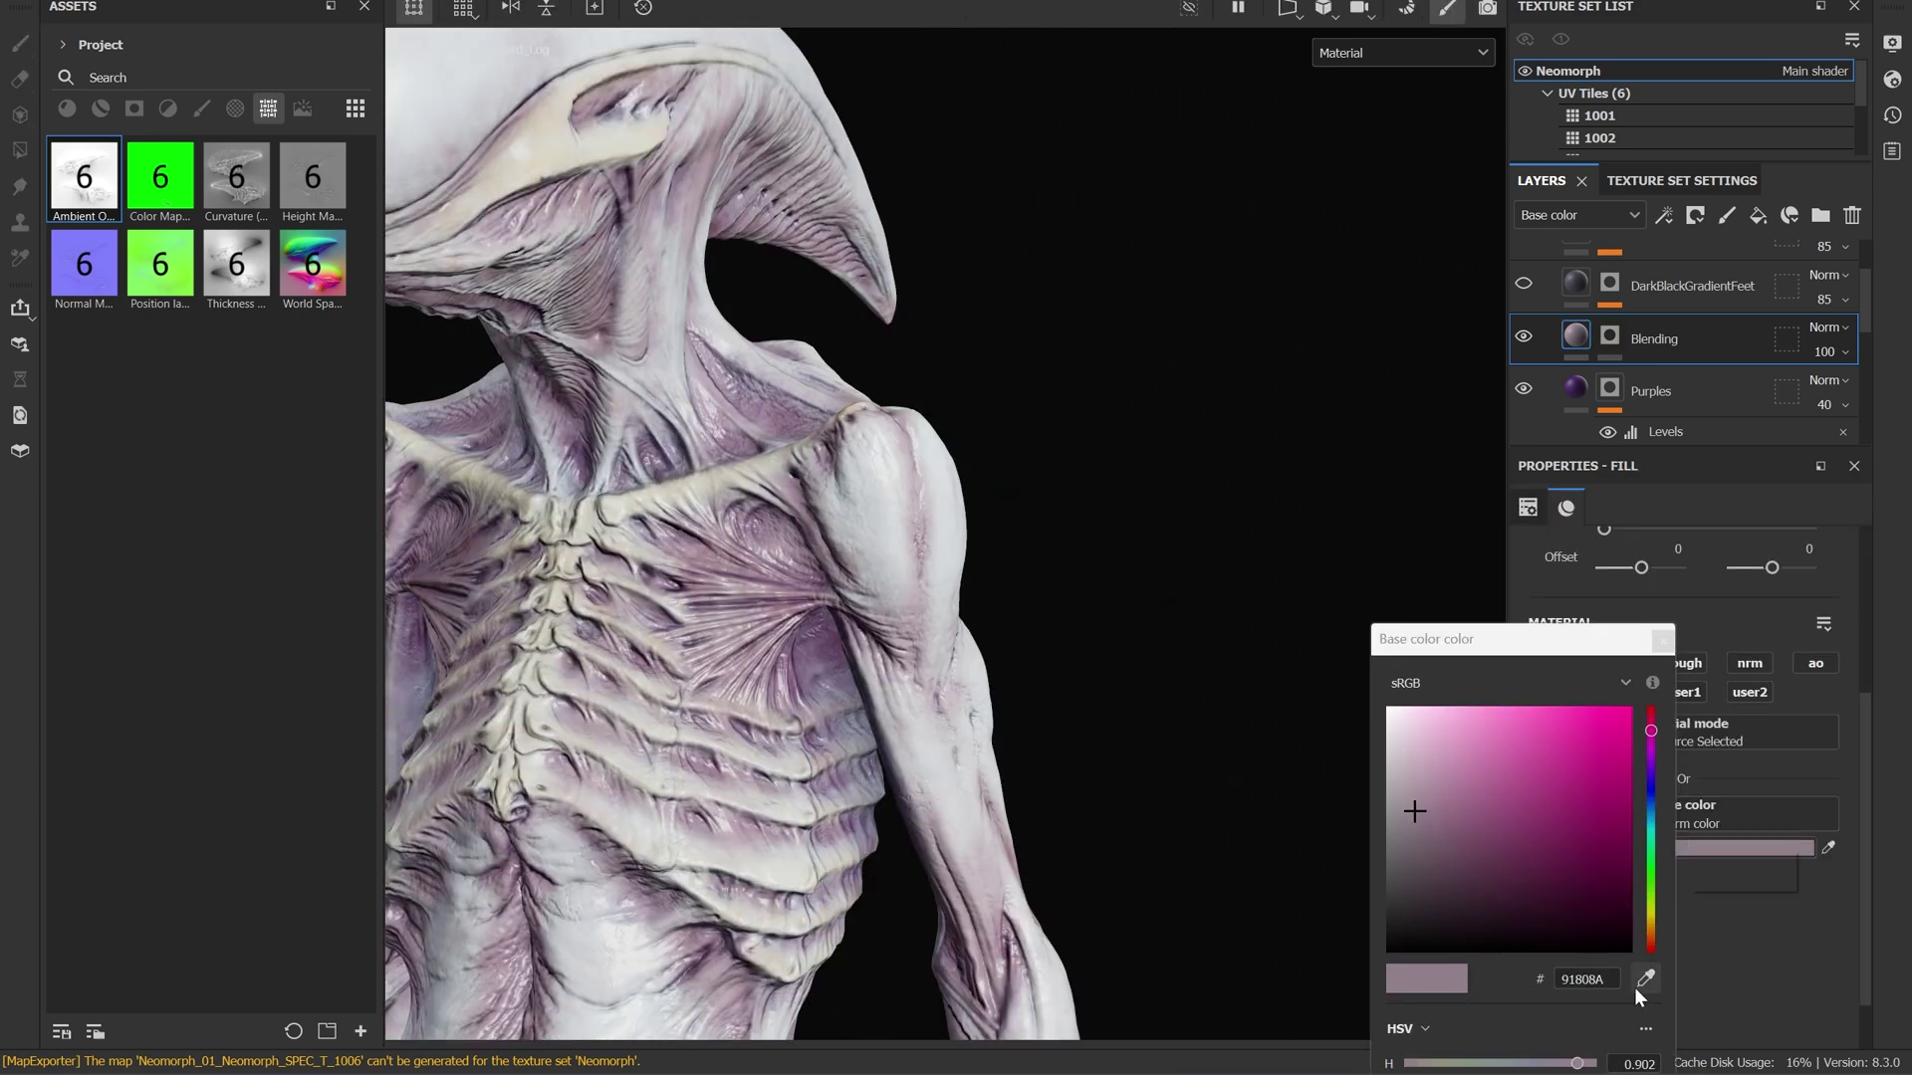
Sample the pale torso skin as the Blending layer's base colour.
left_click(1645, 978)
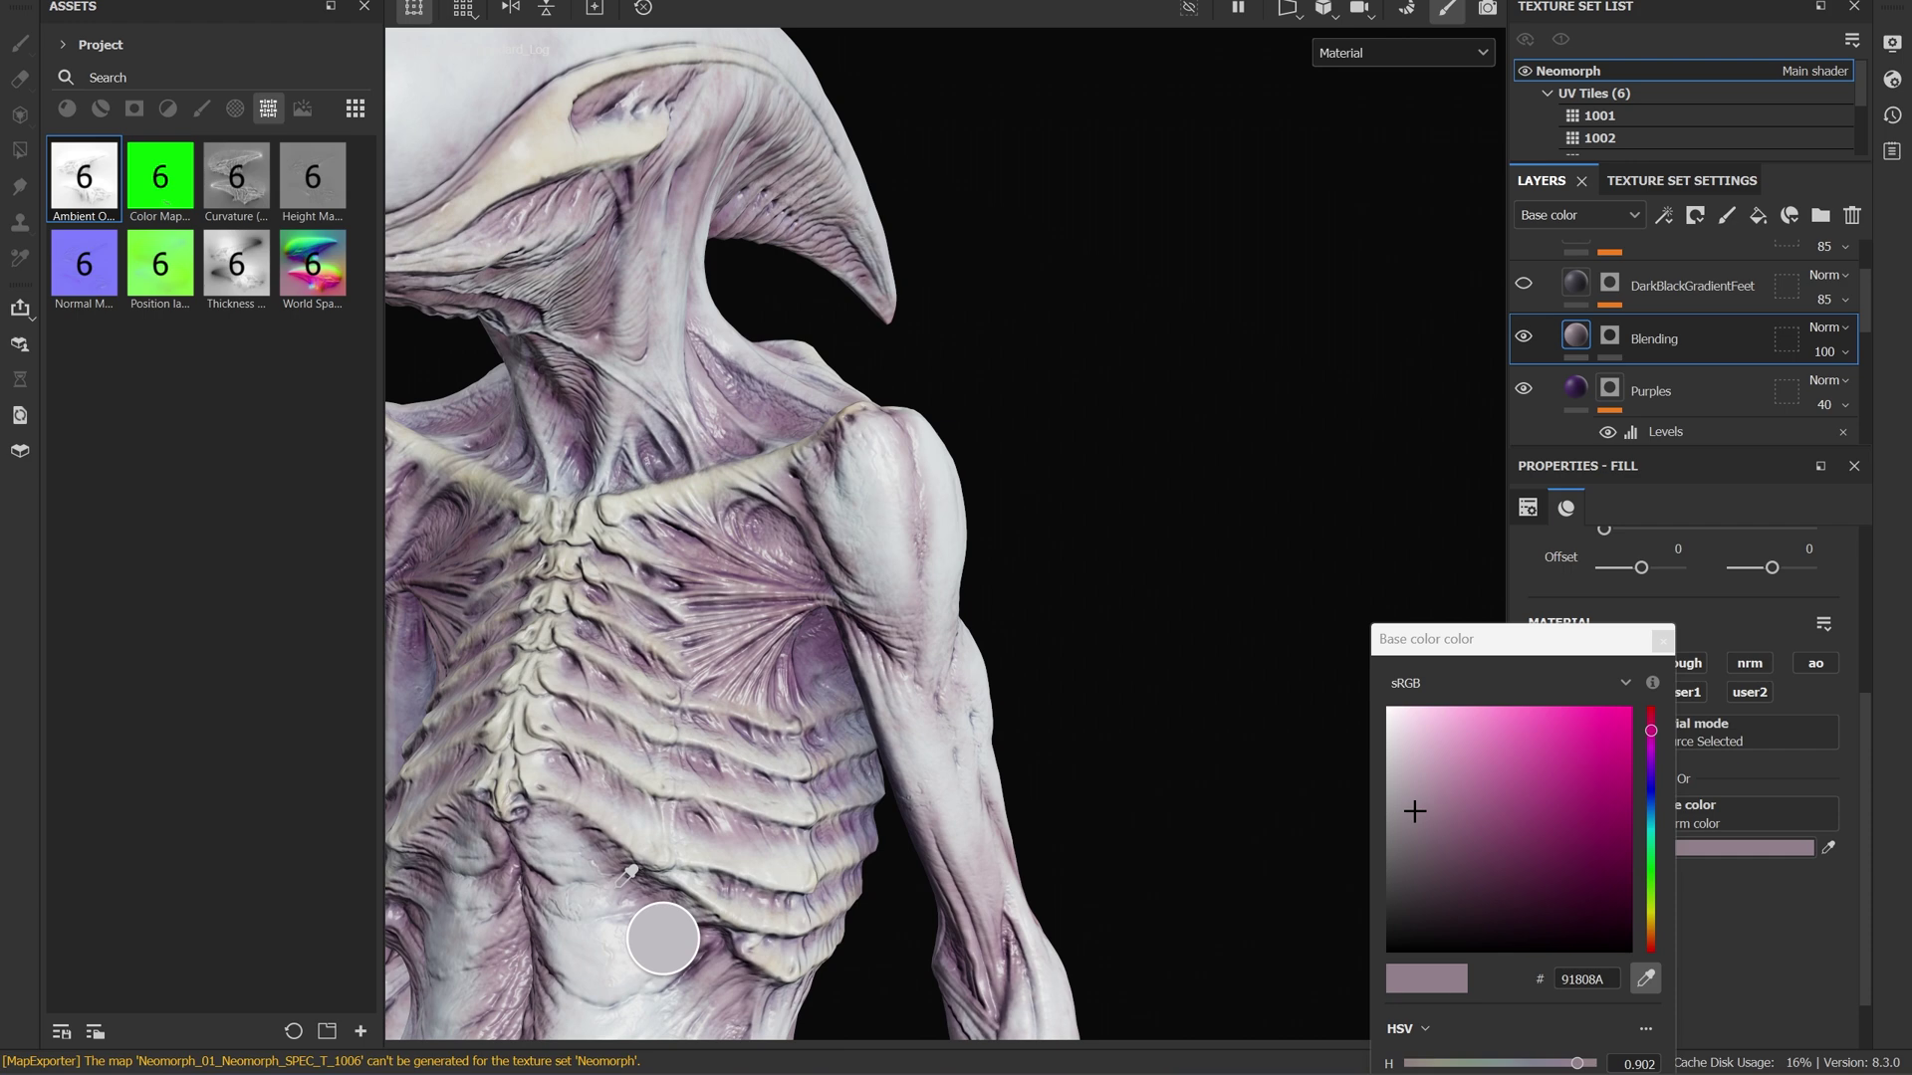
left_click(618, 888)
left_click(1662, 639)
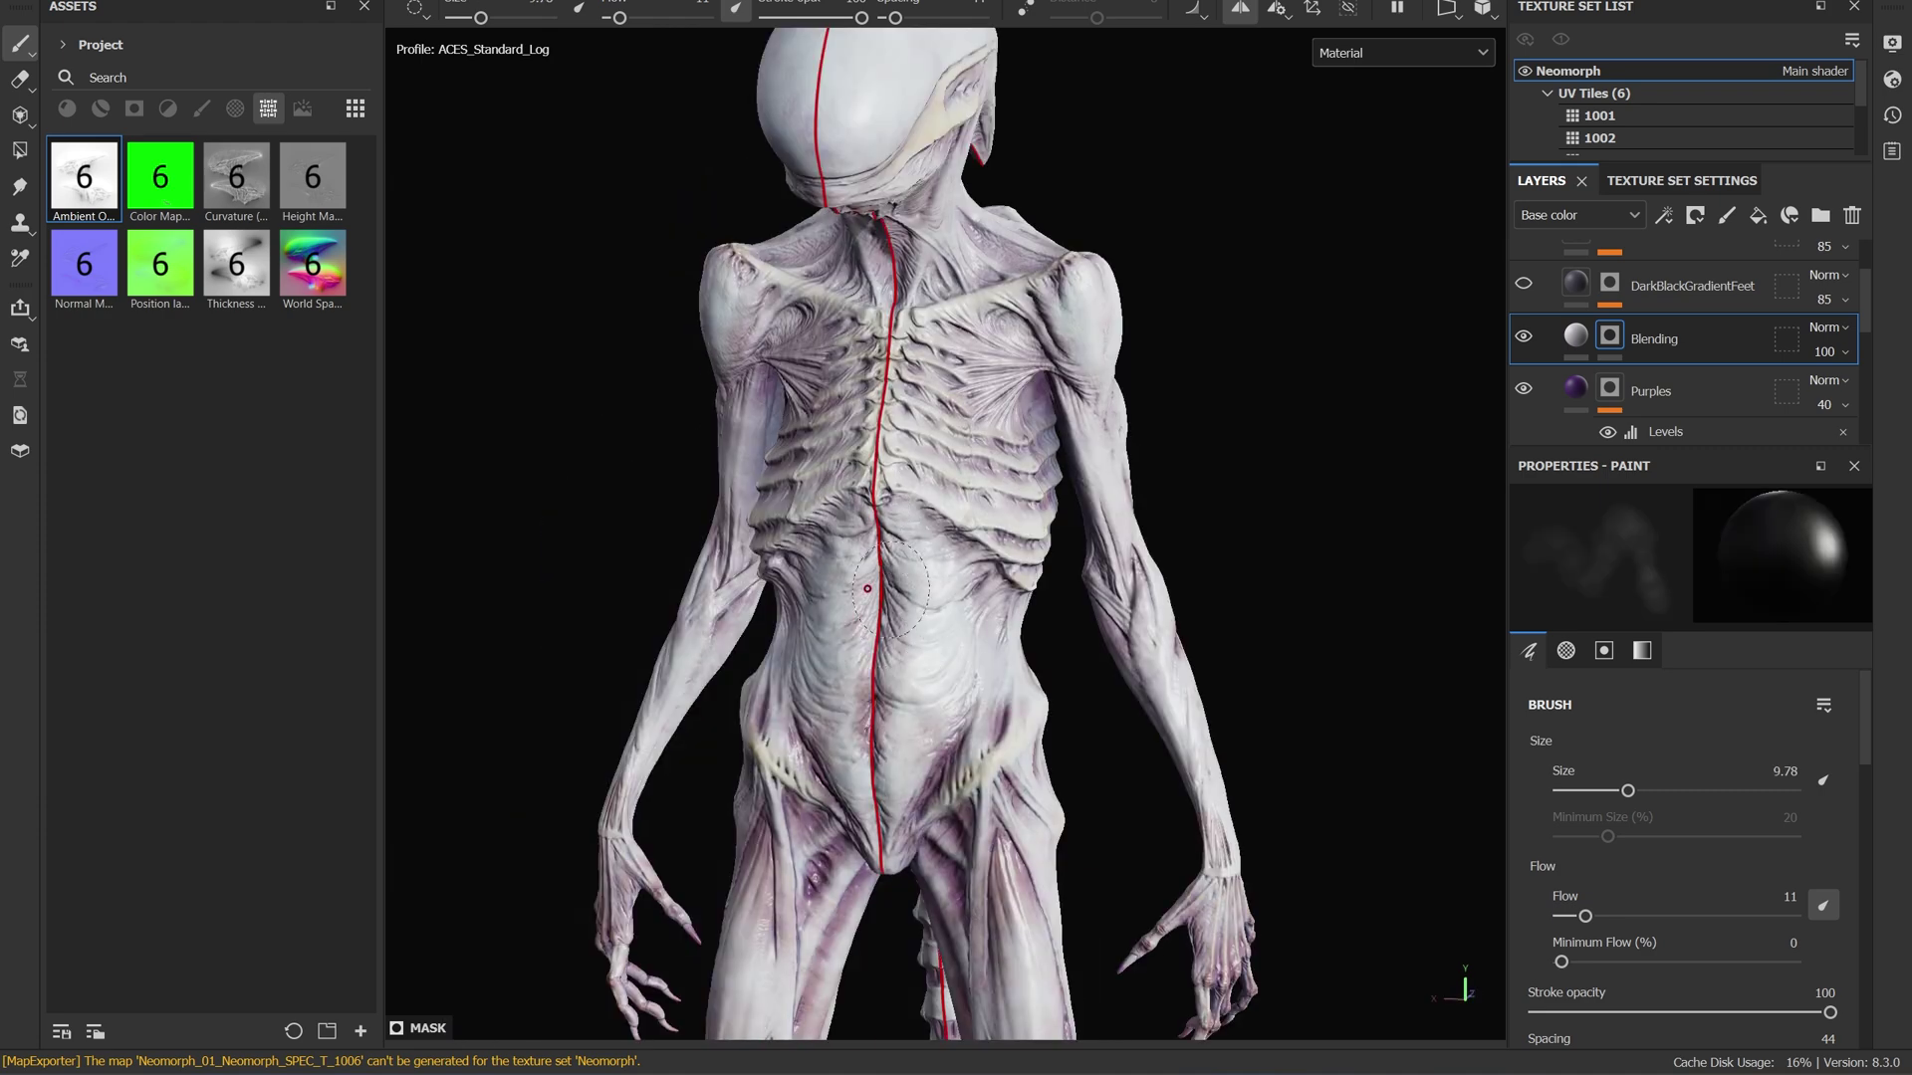
Lower the Blending layer opacity to 49 and orbit around the body to review it.
left_click(1844, 352)
mouse_move(1904, 395)
left_mouse_down()
mouse_move(1852, 397)
mouse_move(1881, 400)
left_mouse_up()
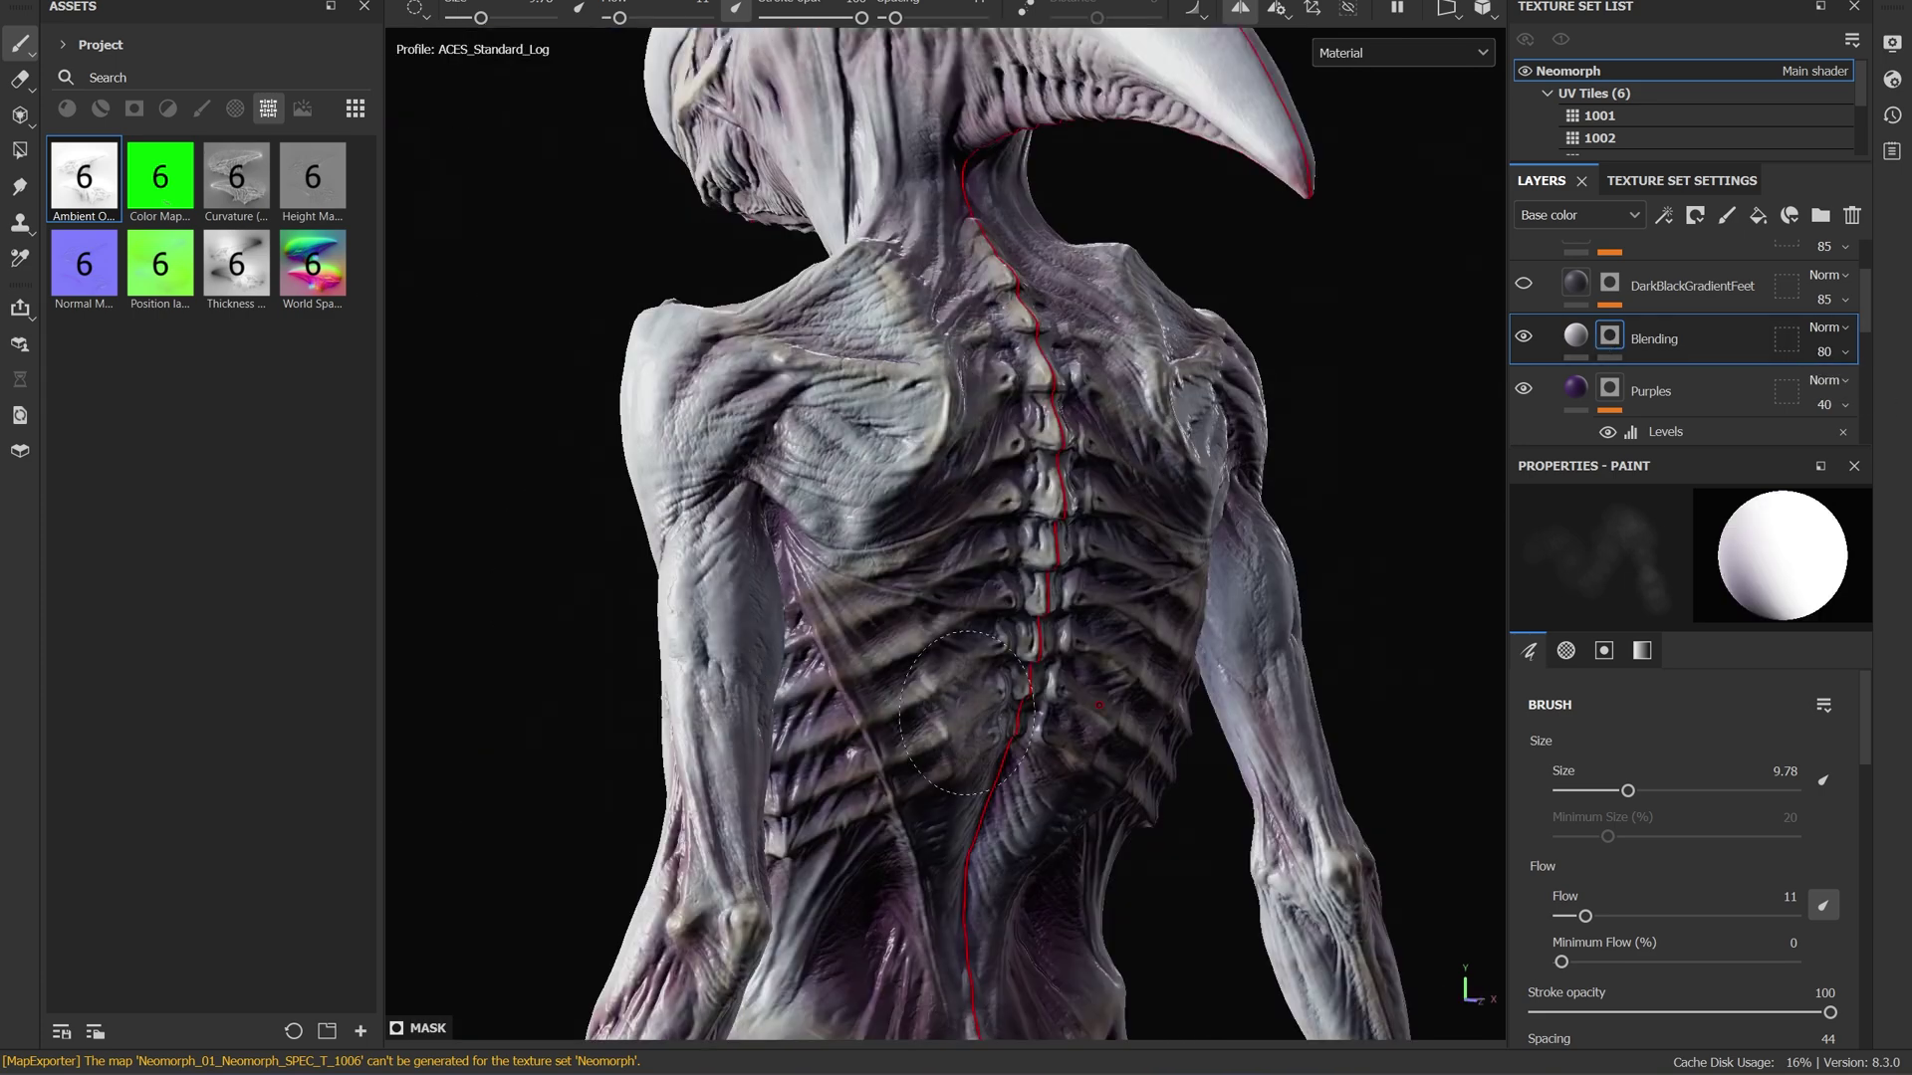
middle_click_drag(934, 664, 874, 652, "alt")
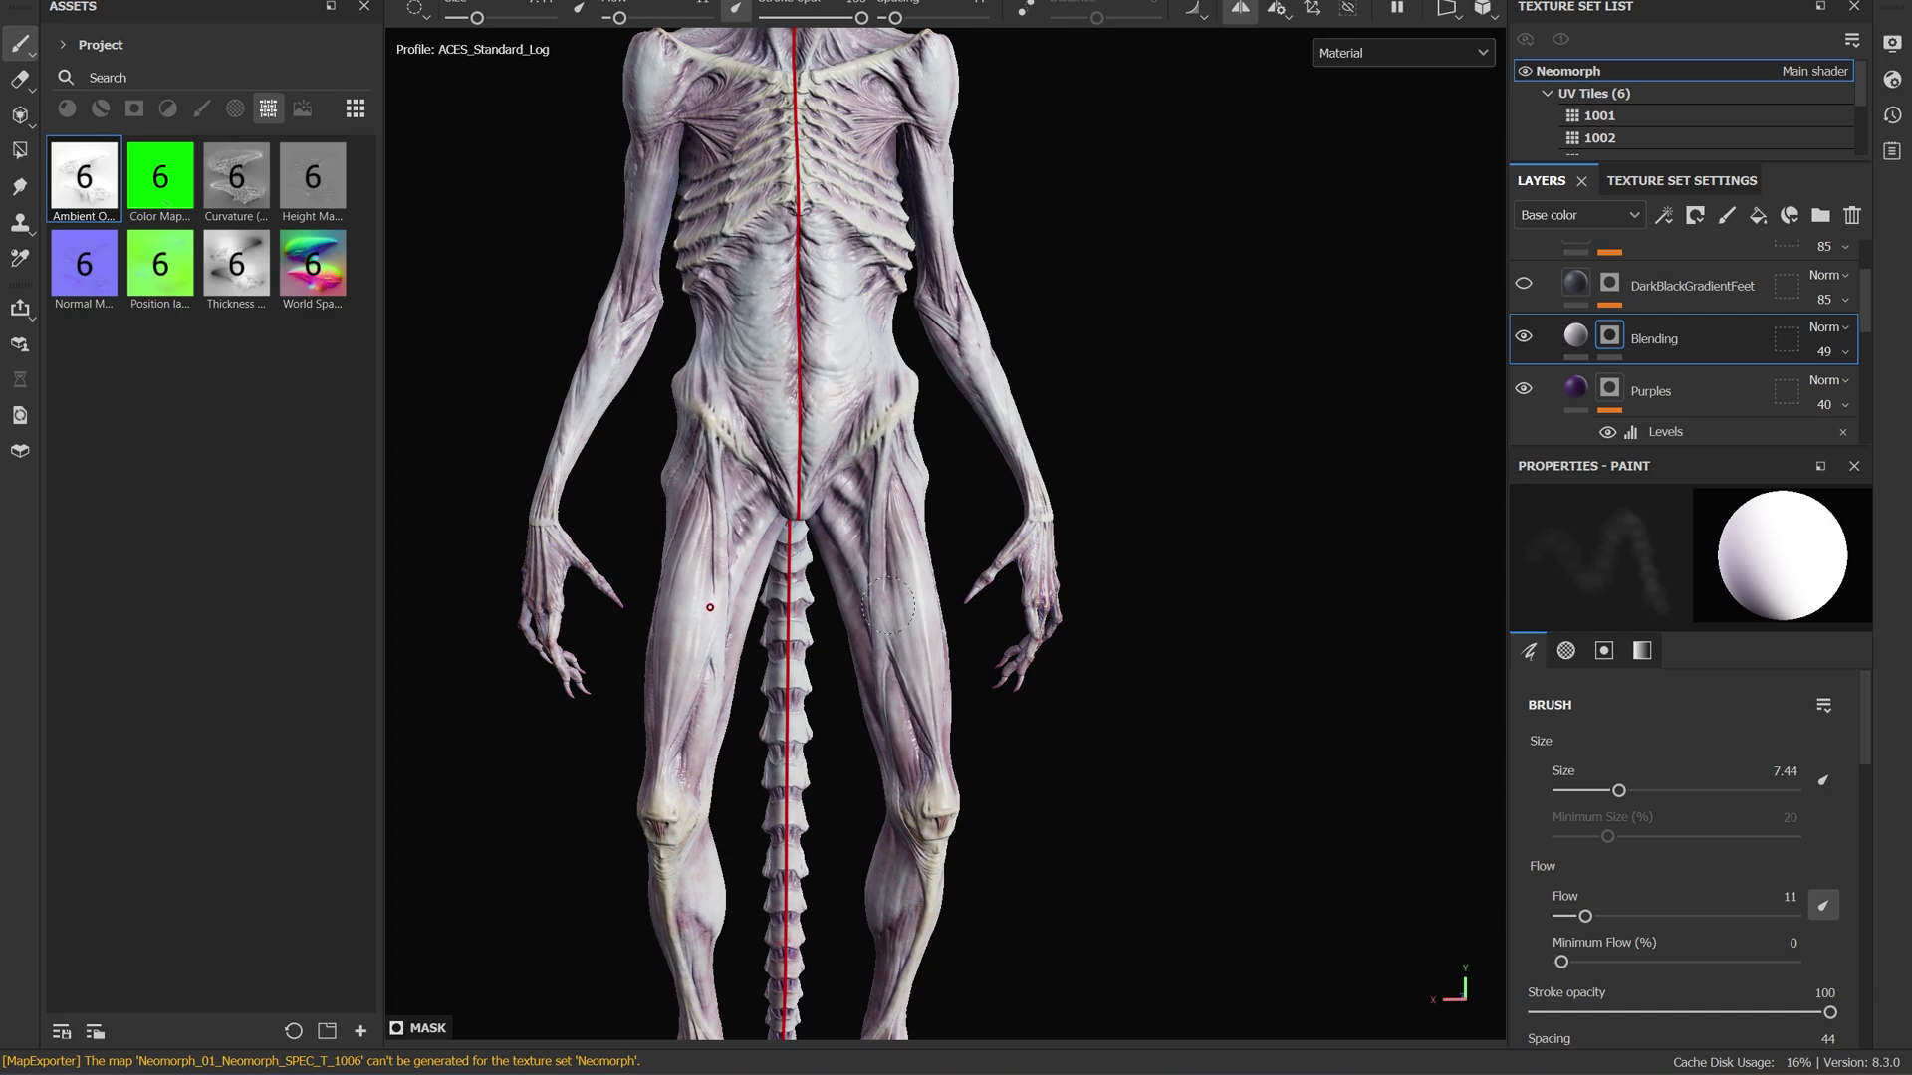
mouse_move(887, 604)
left_mouse_down("alt")
mouse_move(766, 626)
mouse_move(986, 455)
mouse_move(955, 538)
mouse_move(911, 621)
mouse_move(814, 486)
mouse_move(891, 374)
left_mouse_up("alt")
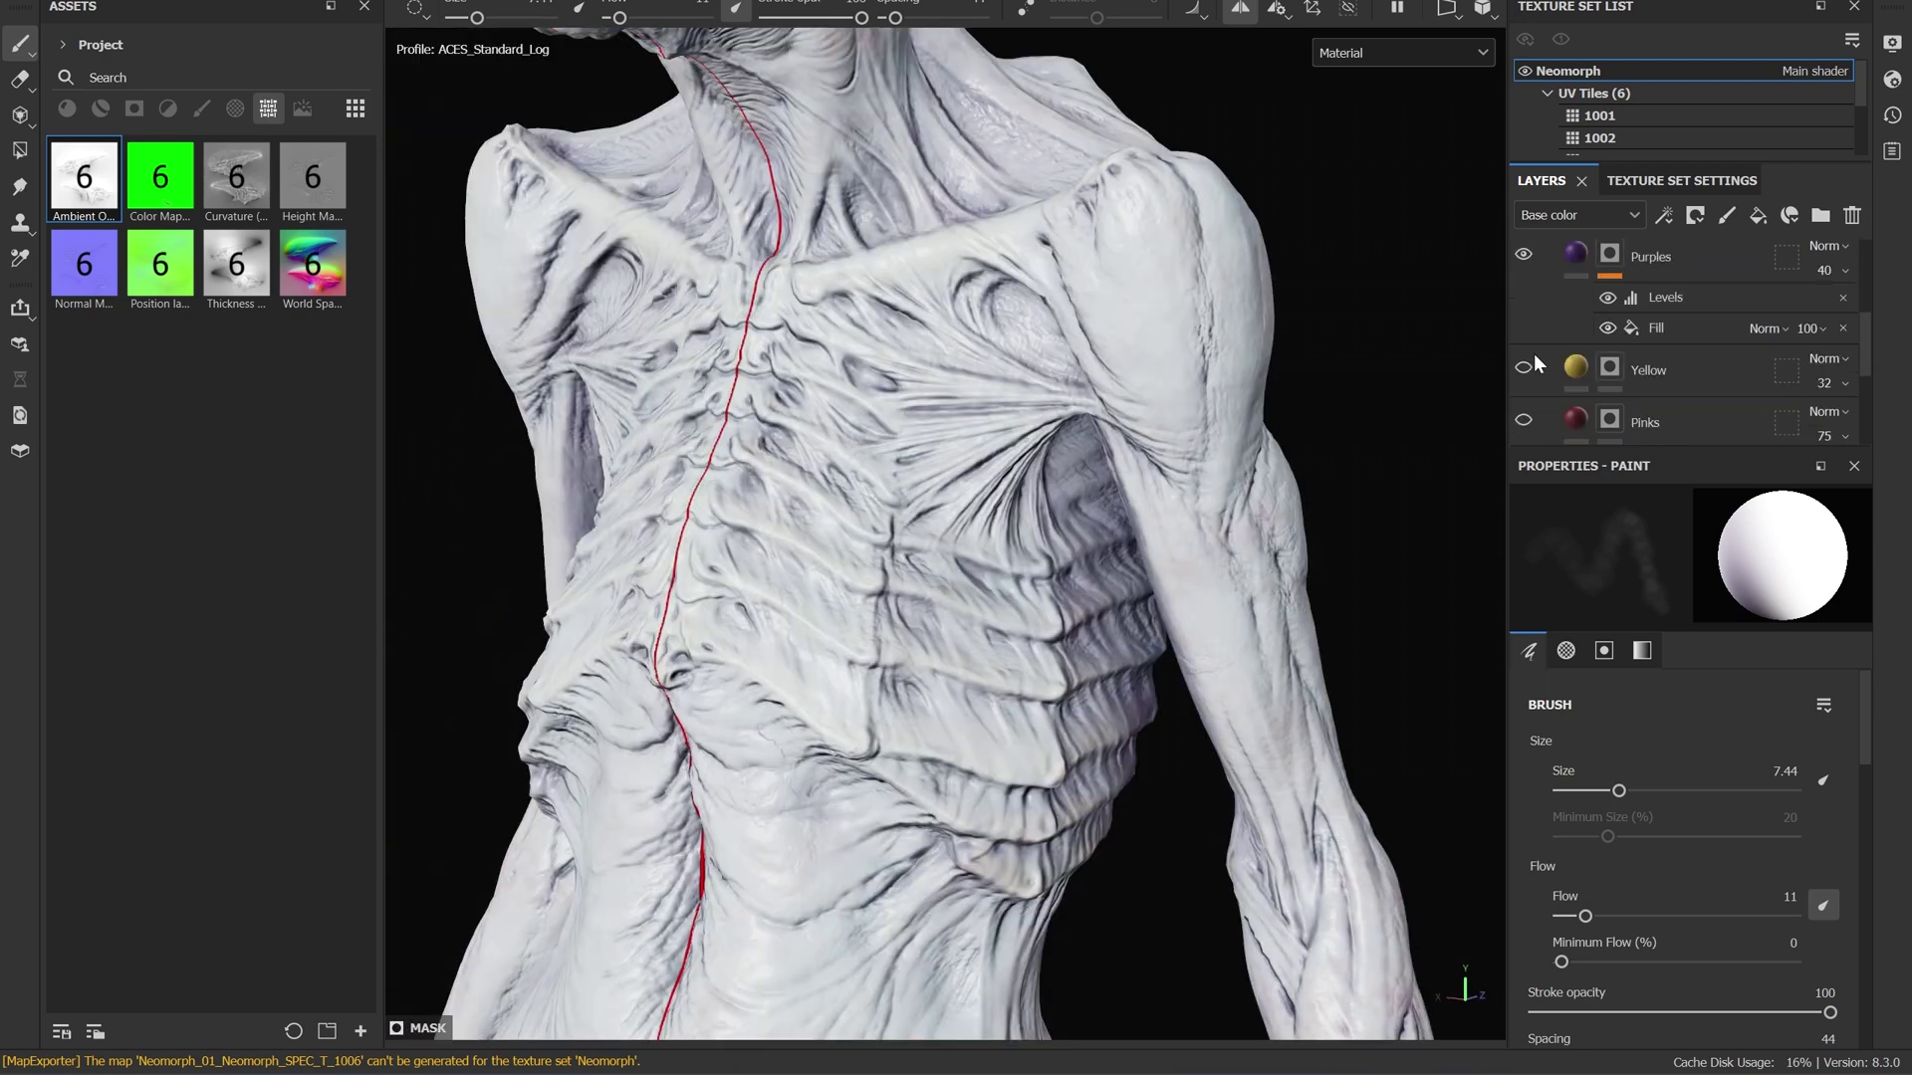
Re-enable the Pinks layer, view the hand from behind, then frame the whole Neomorph.
scroll(1534, 358, "down", 1)
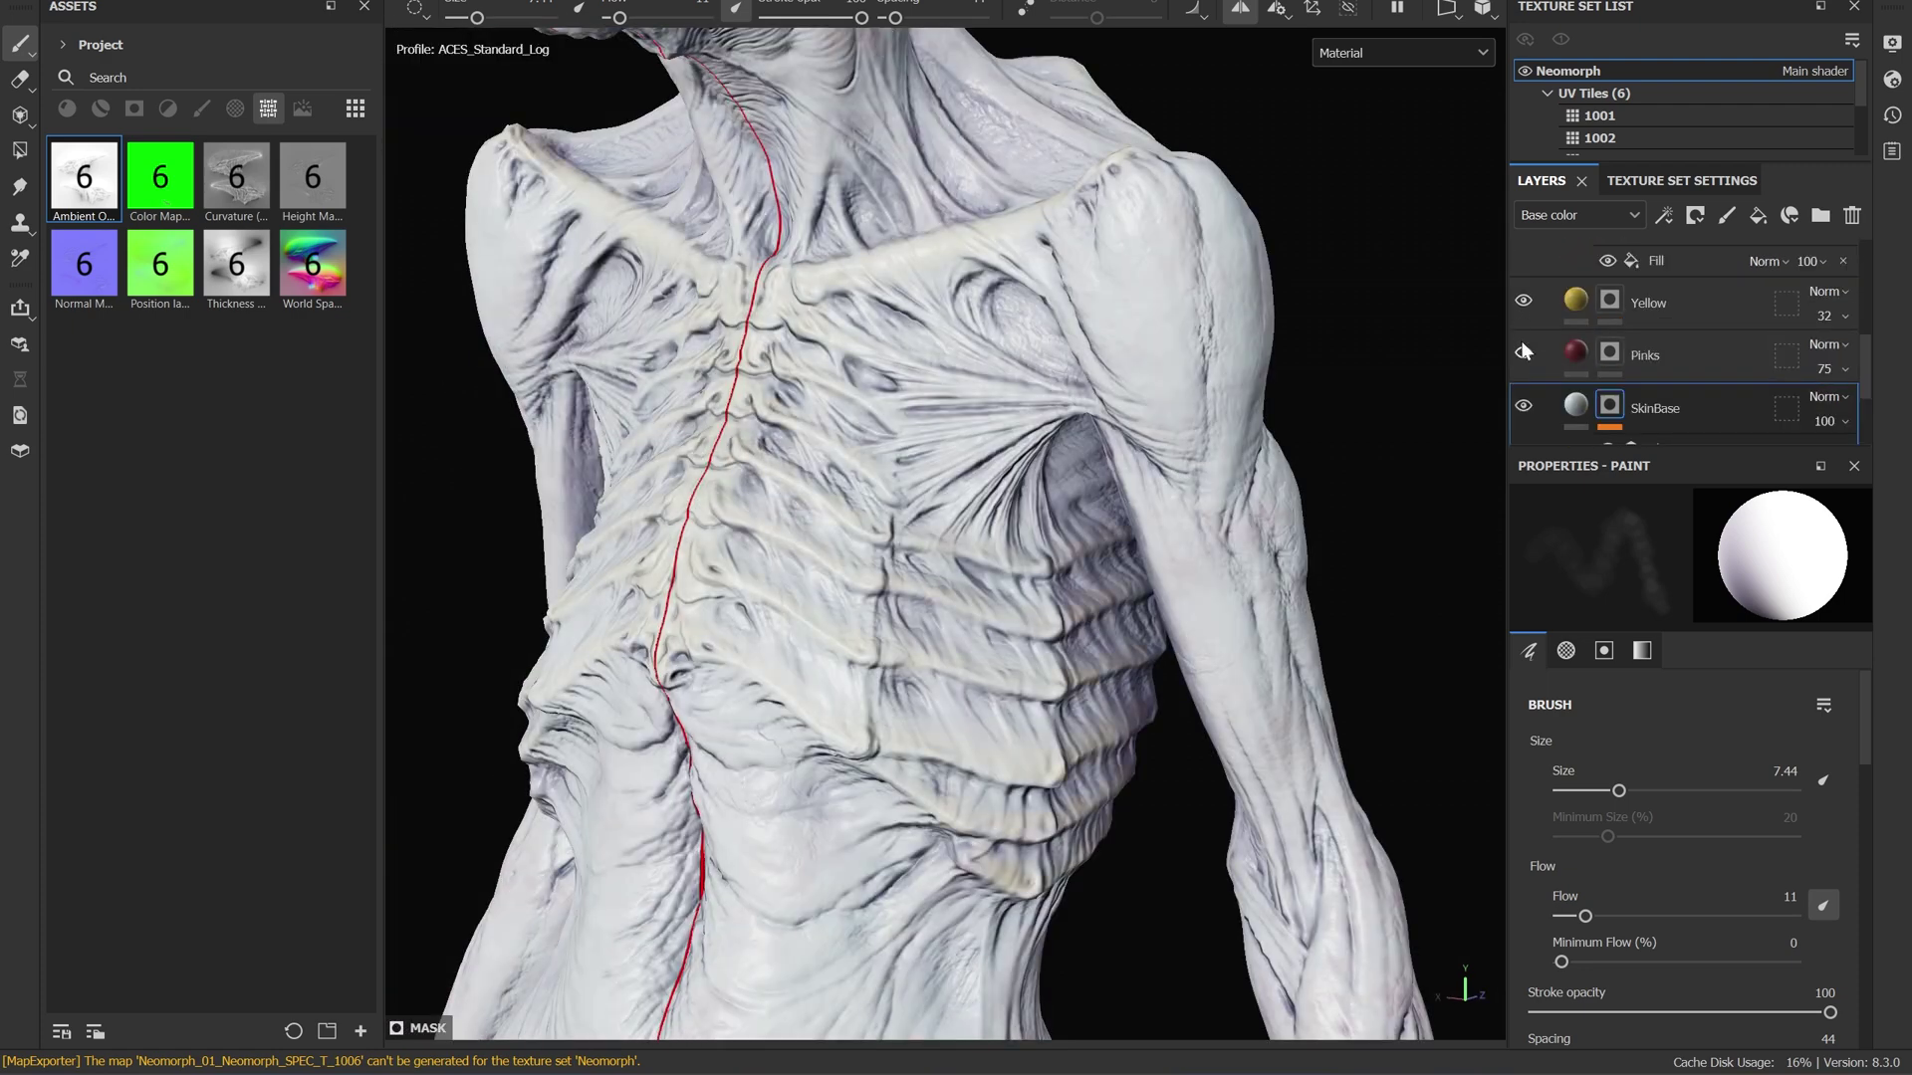
left_click(1523, 354)
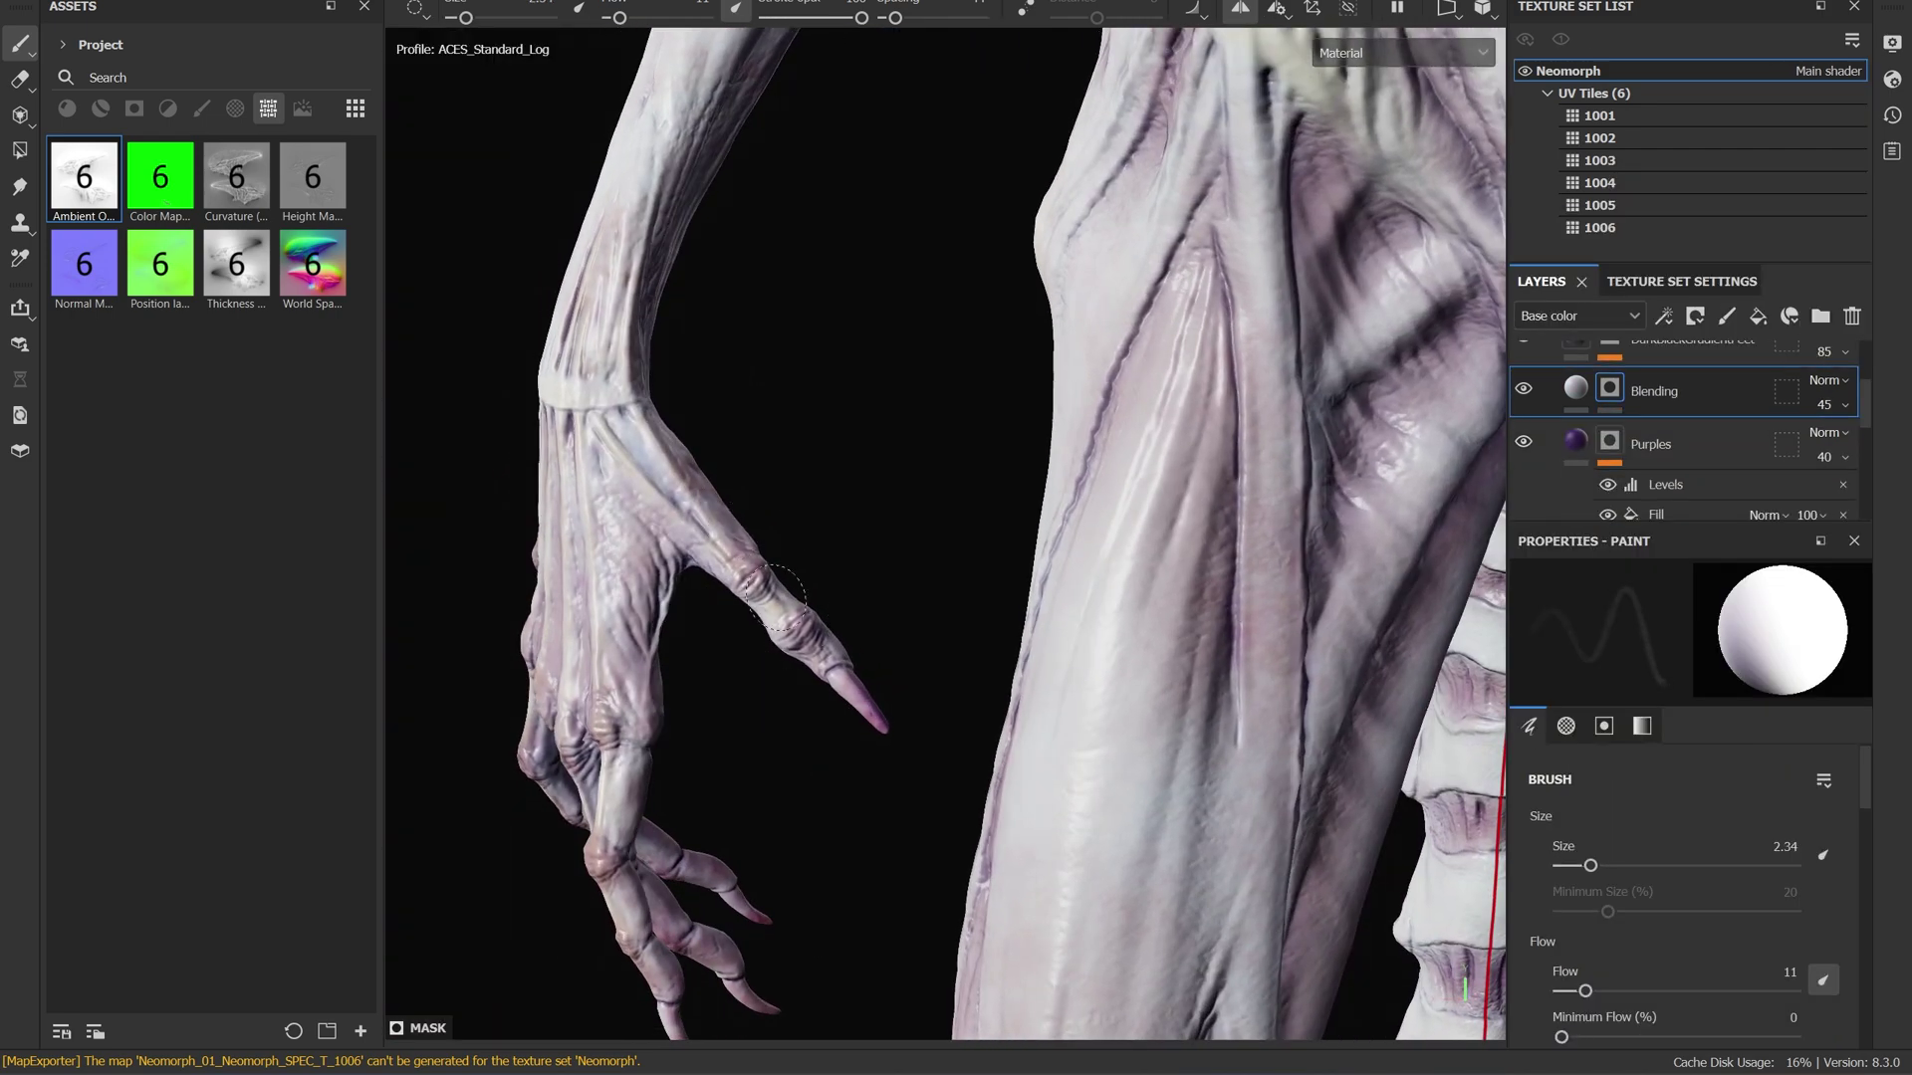
mouse_move(697, 488)
left_mouse_down("alt")
mouse_move(815, 525)
mouse_move(724, 500)
left_mouse_up("alt")
left_click_drag(716, 617, 666, 537, "alt")
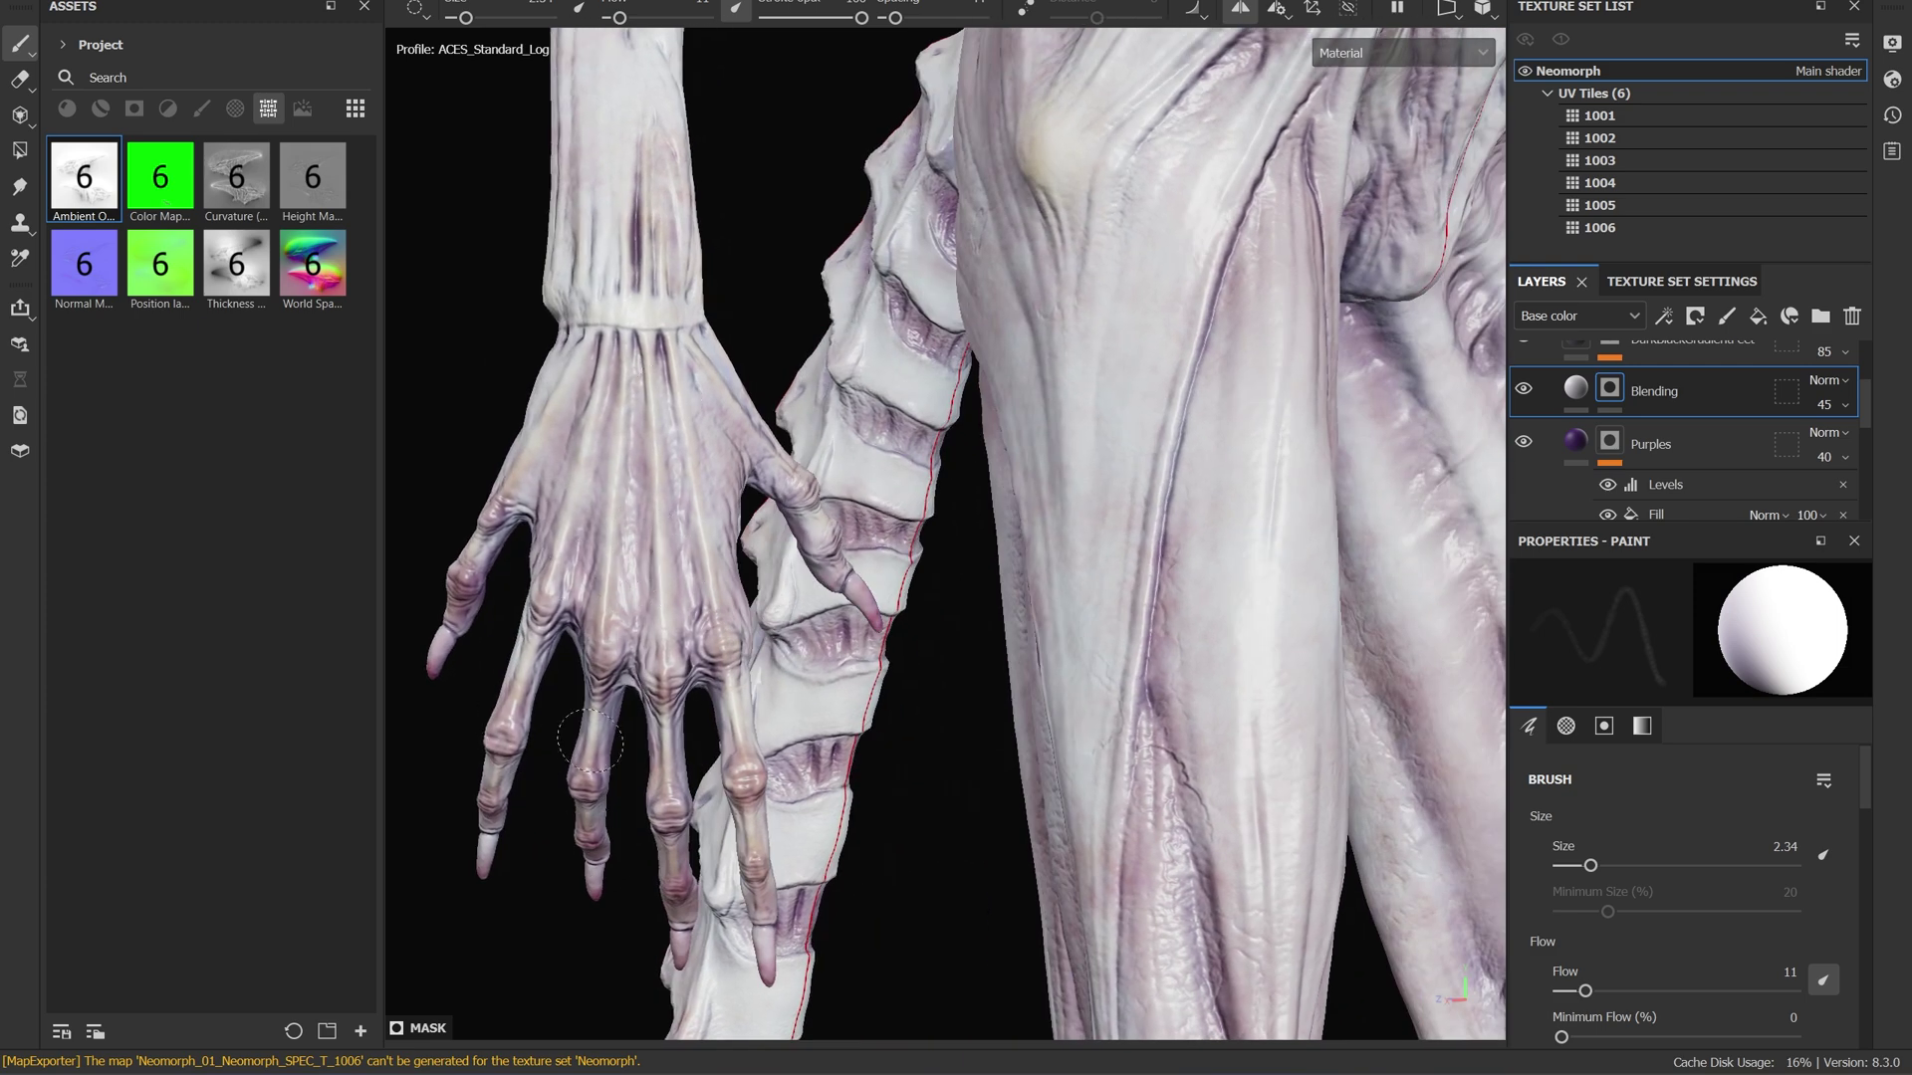
key("f")
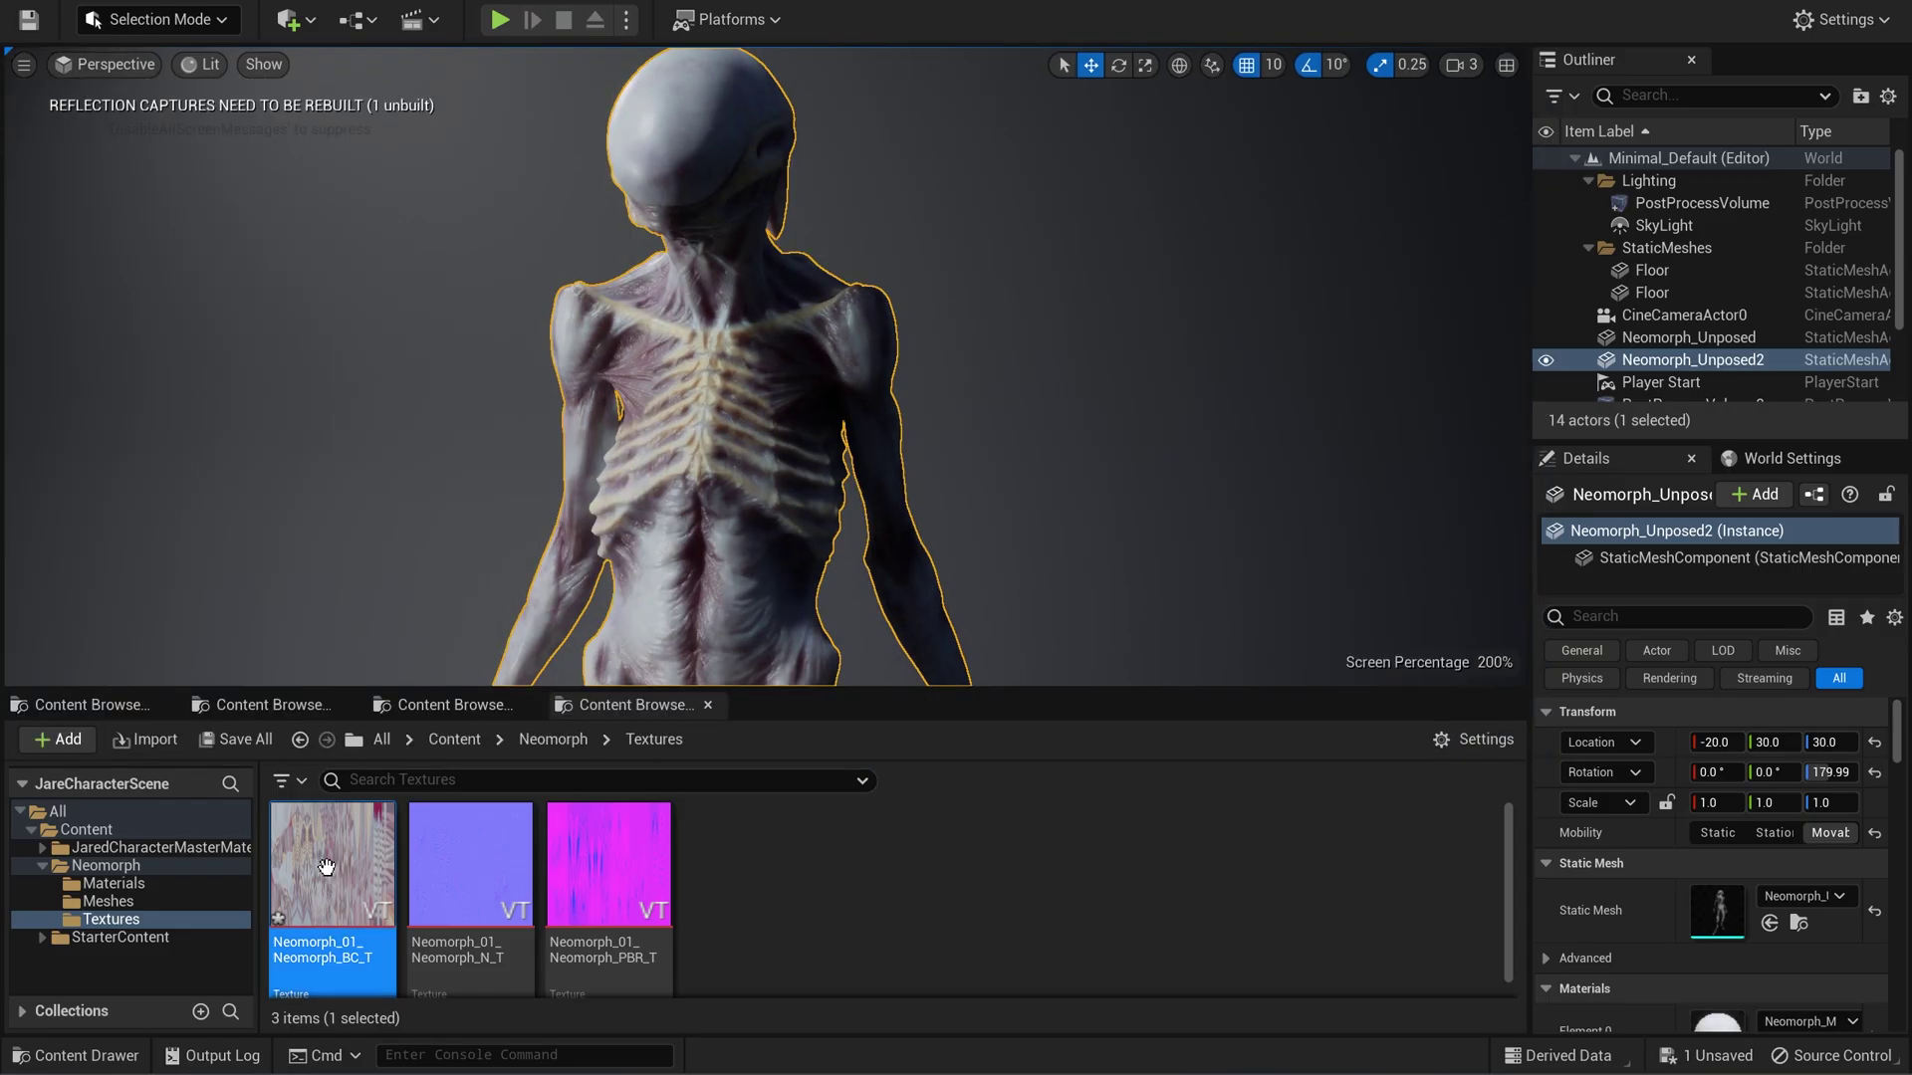
Reimport Neomorph_01_Neomorph_BC_T and check the updated skin colours on the full-body model.
right_click(326, 872)
left_click(577, 912, "shift")
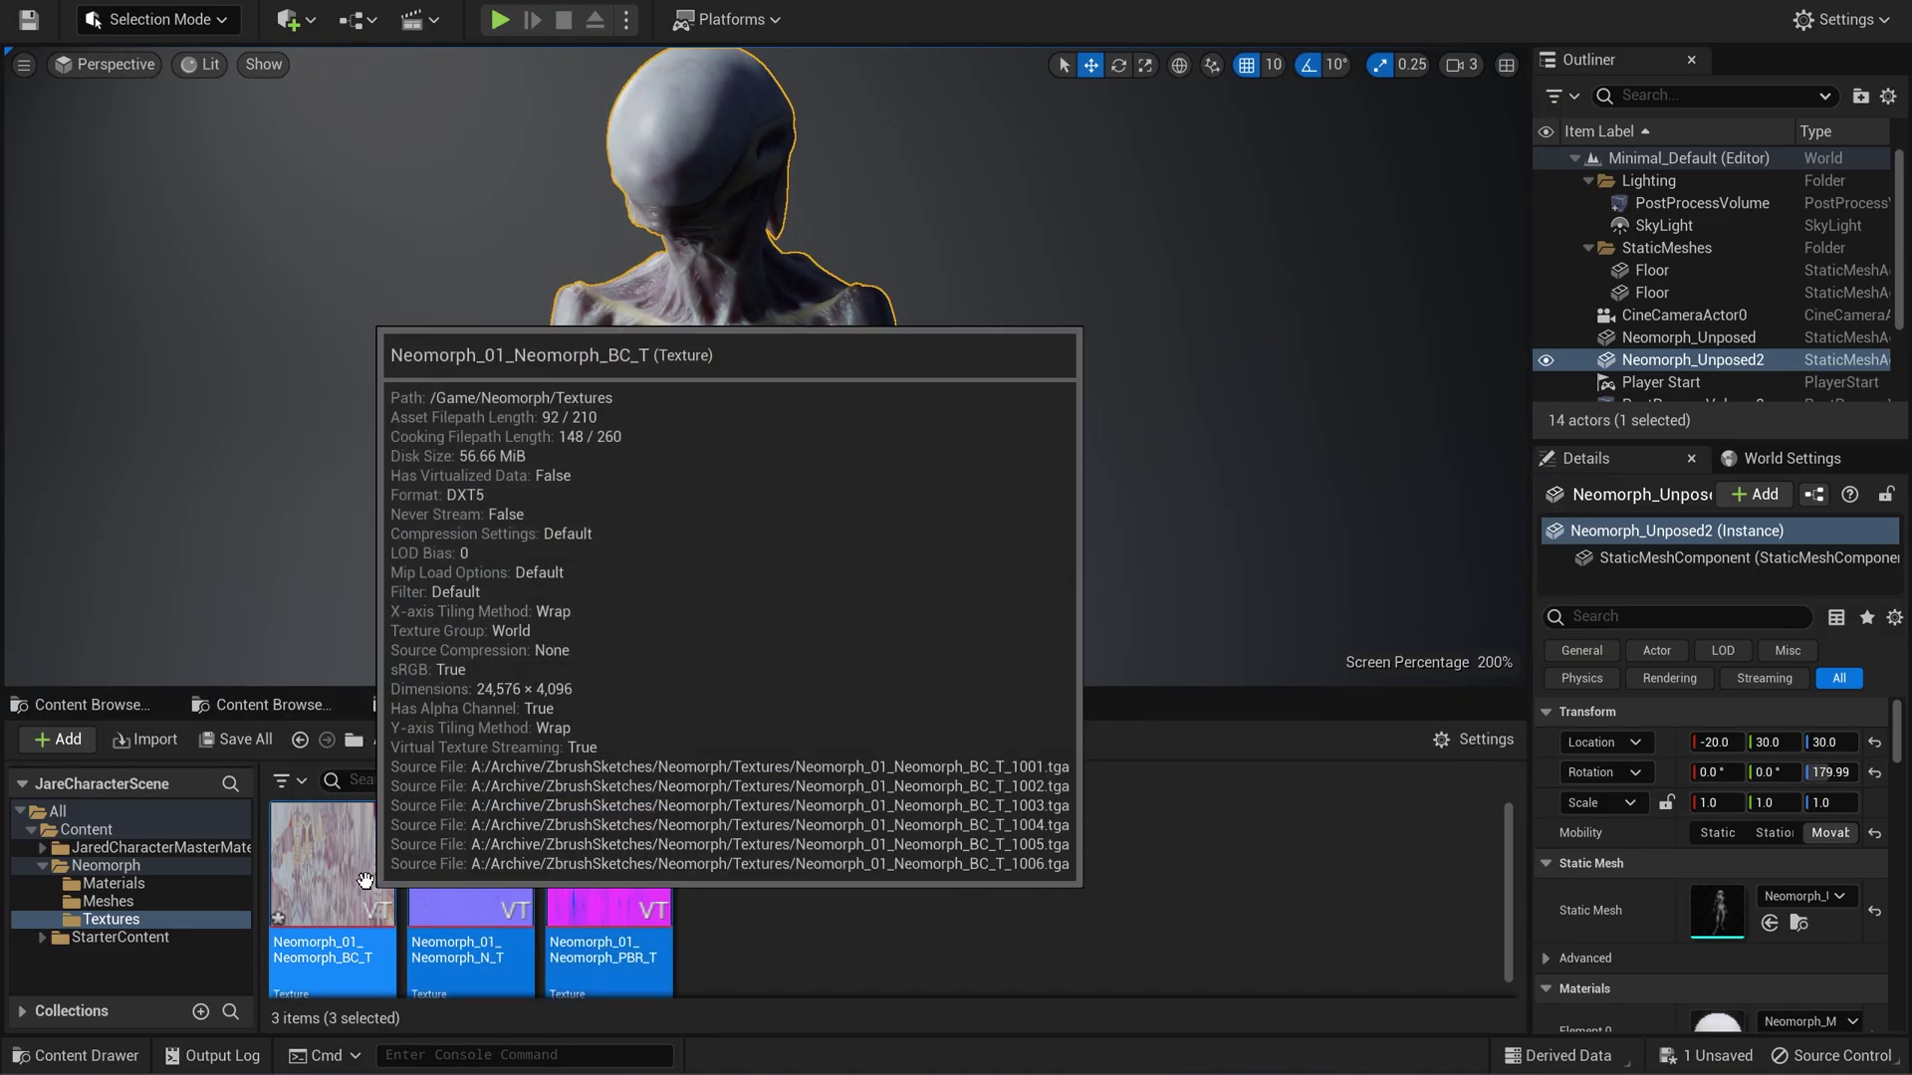
right_click(364, 881)
left_click(408, 346)
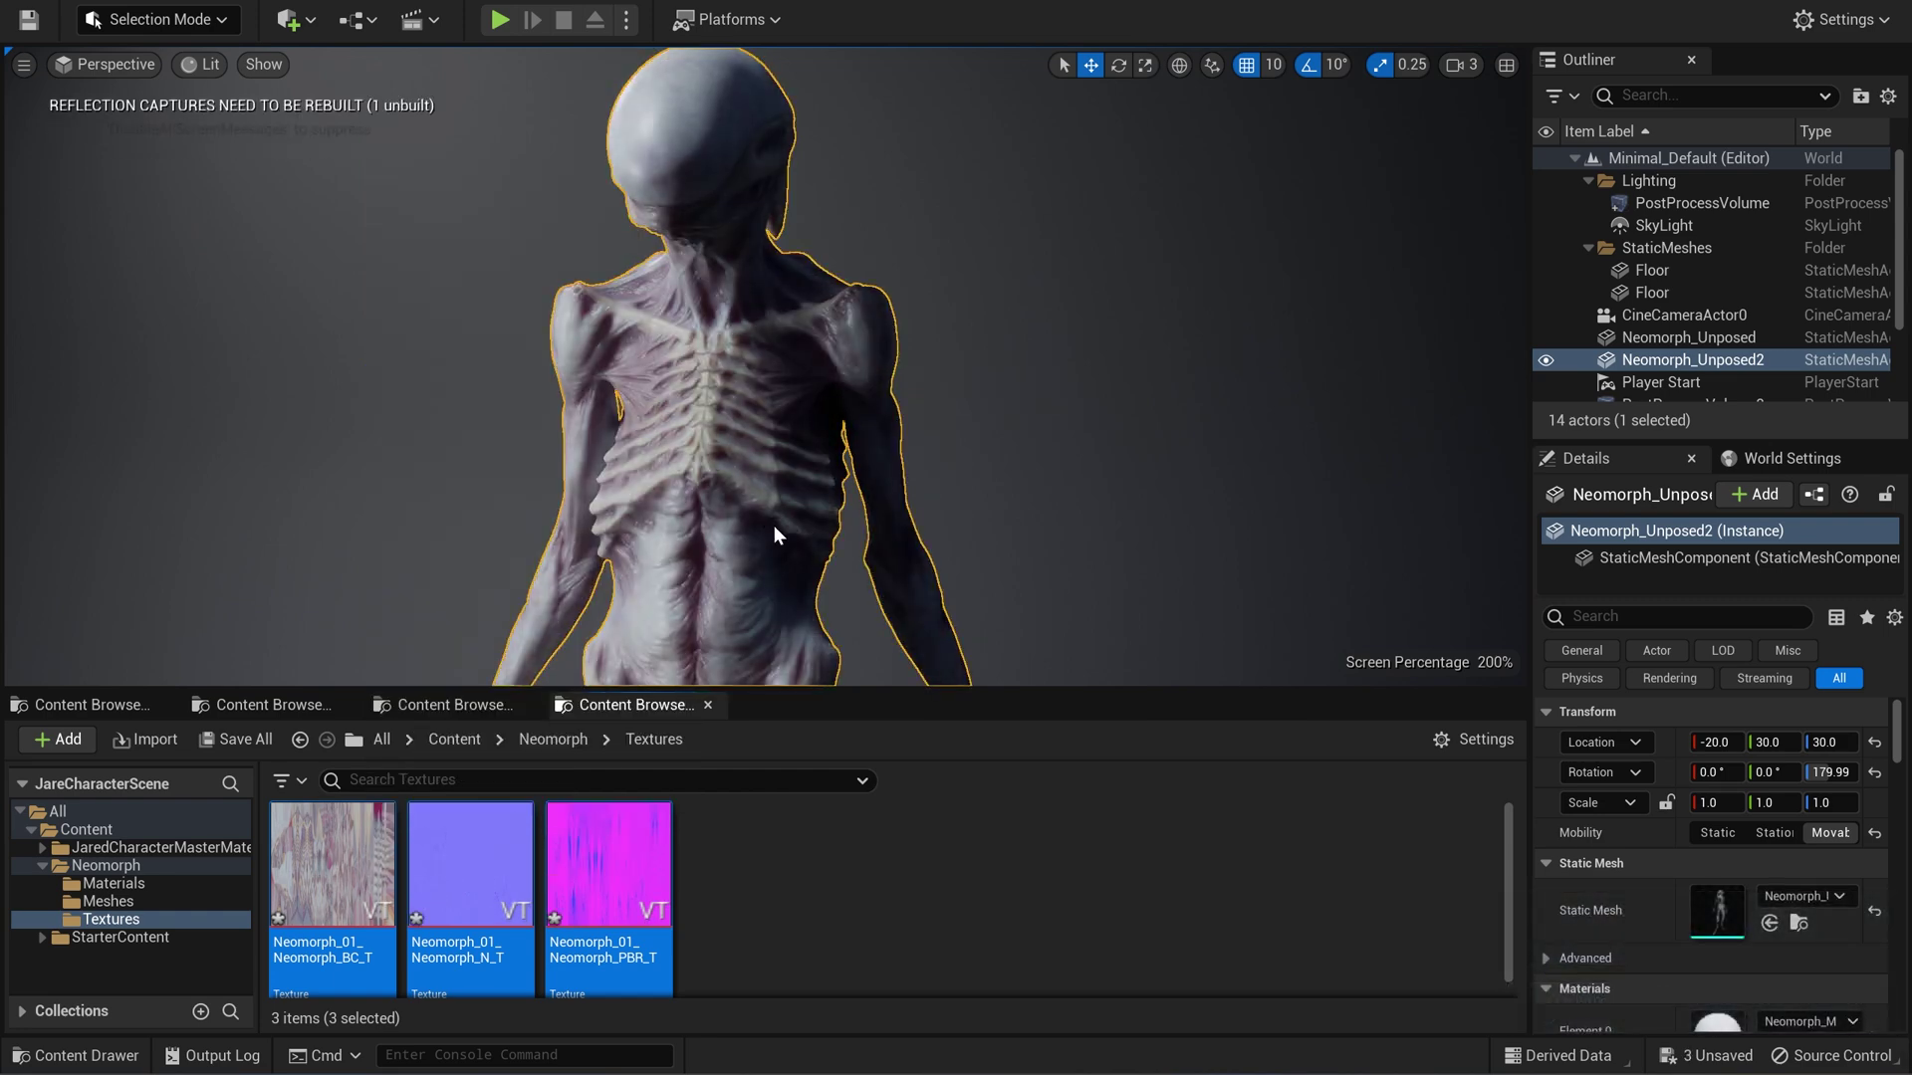
mouse_move(773, 525)
right_mouse_down()
mouse_move(787, 558)
mouse_move(752, 552)
right_mouse_up()
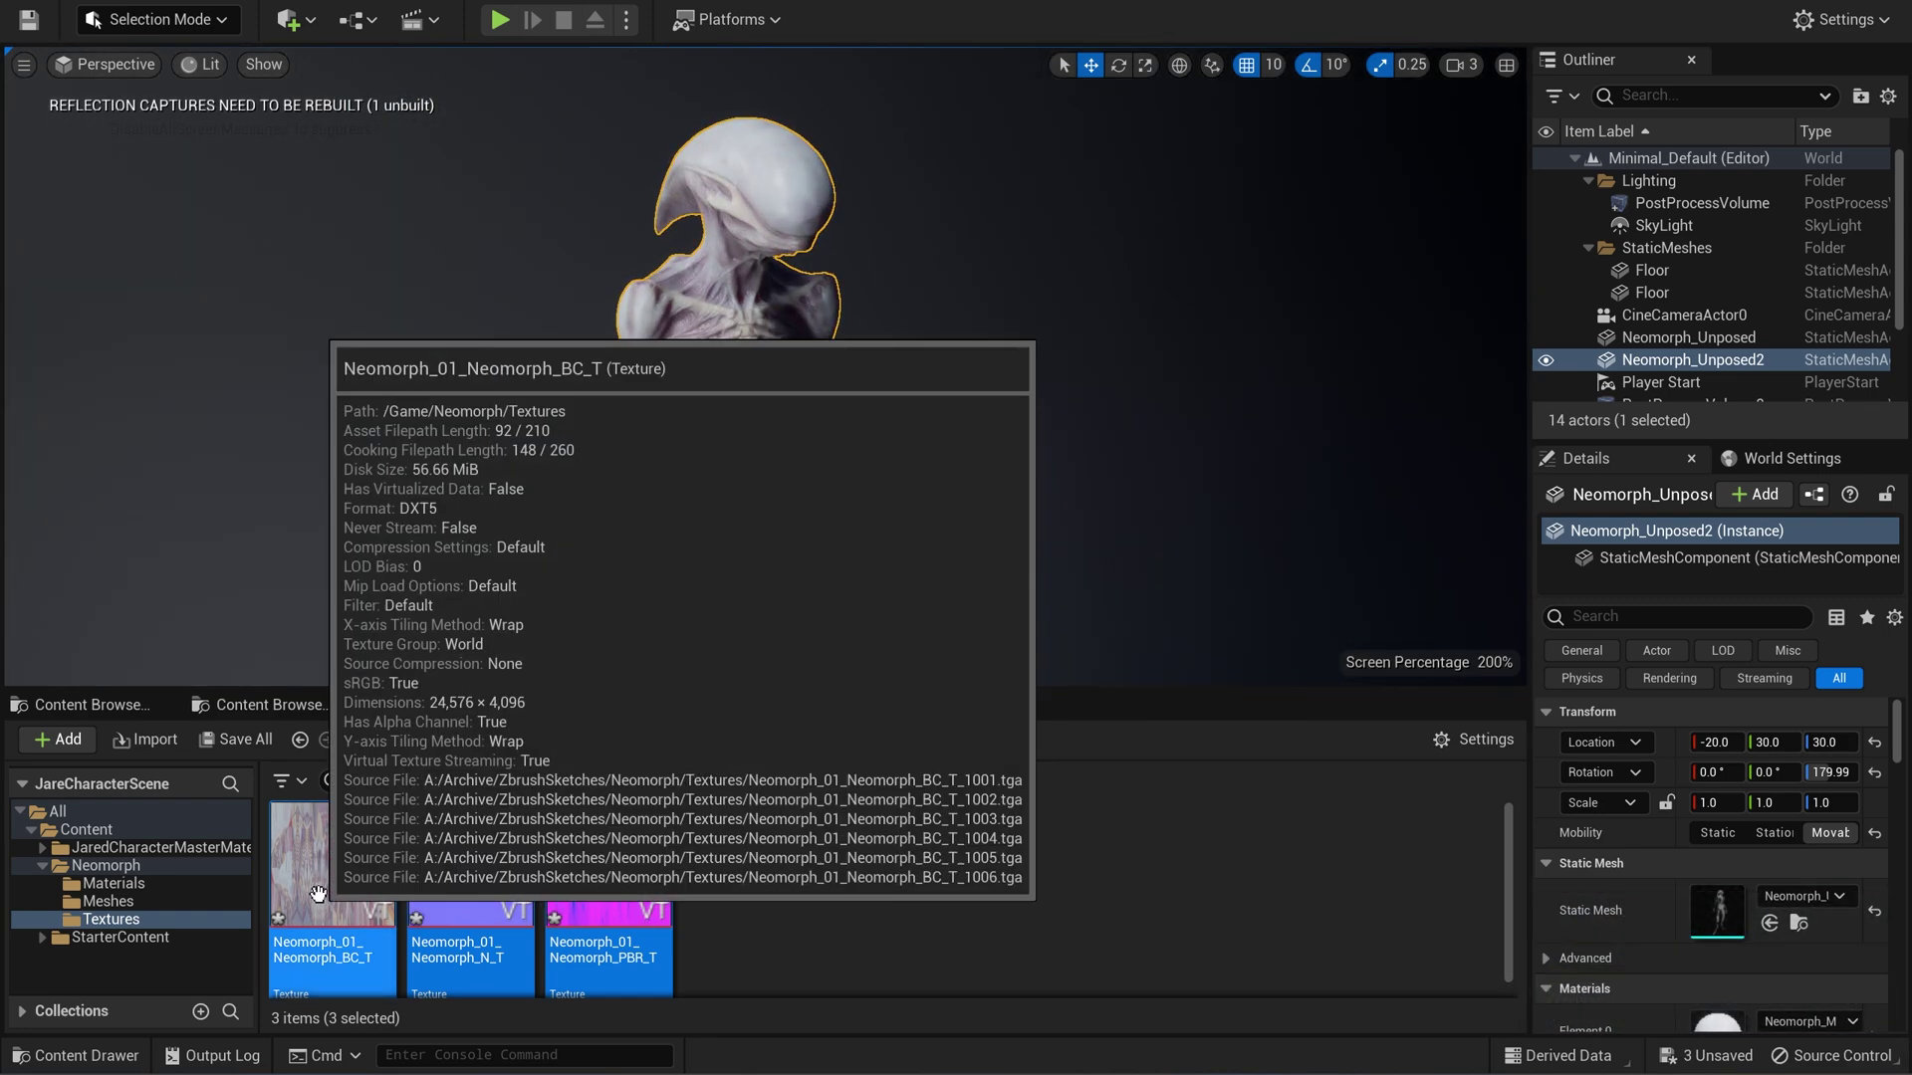
left_click(332, 864)
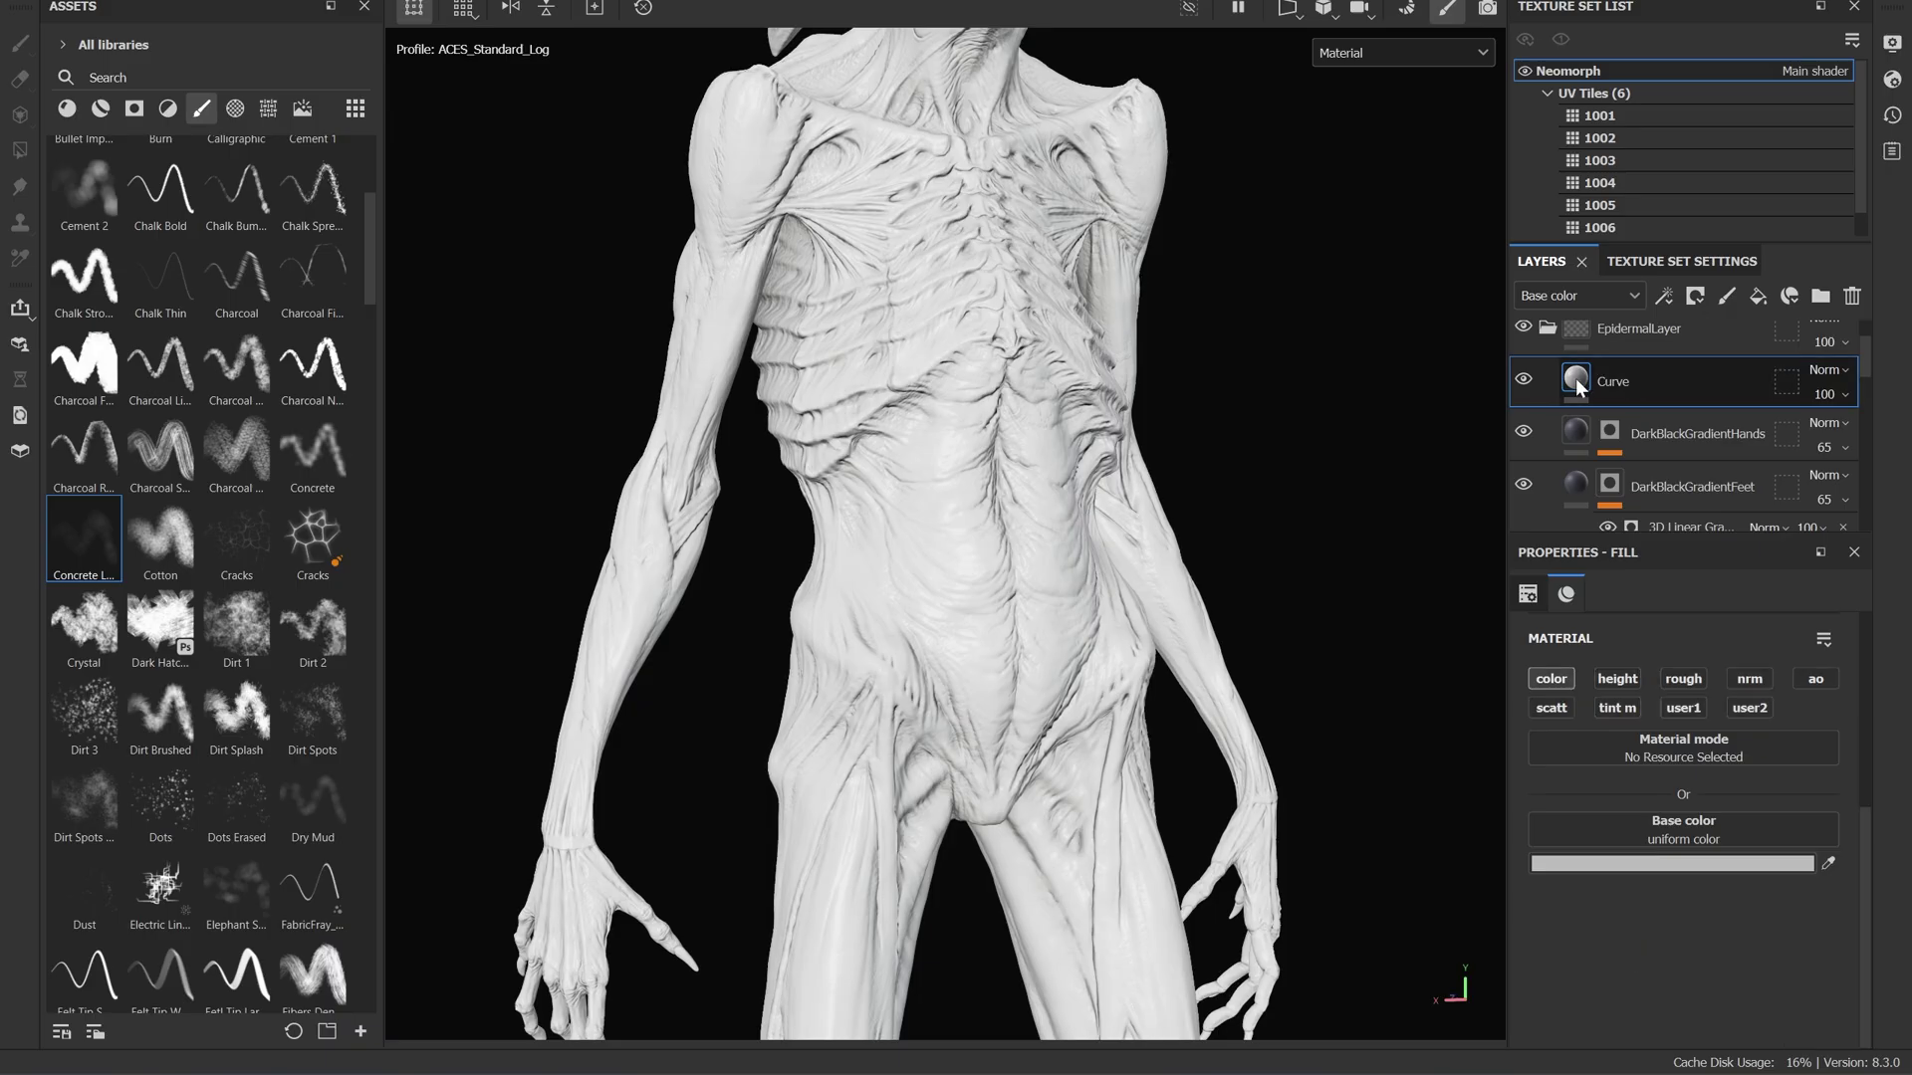
Apply the Curvature baked map to the Curve layer's mask fill.
left_click(1575, 379)
left_click(268, 108)
left_click(99, 45)
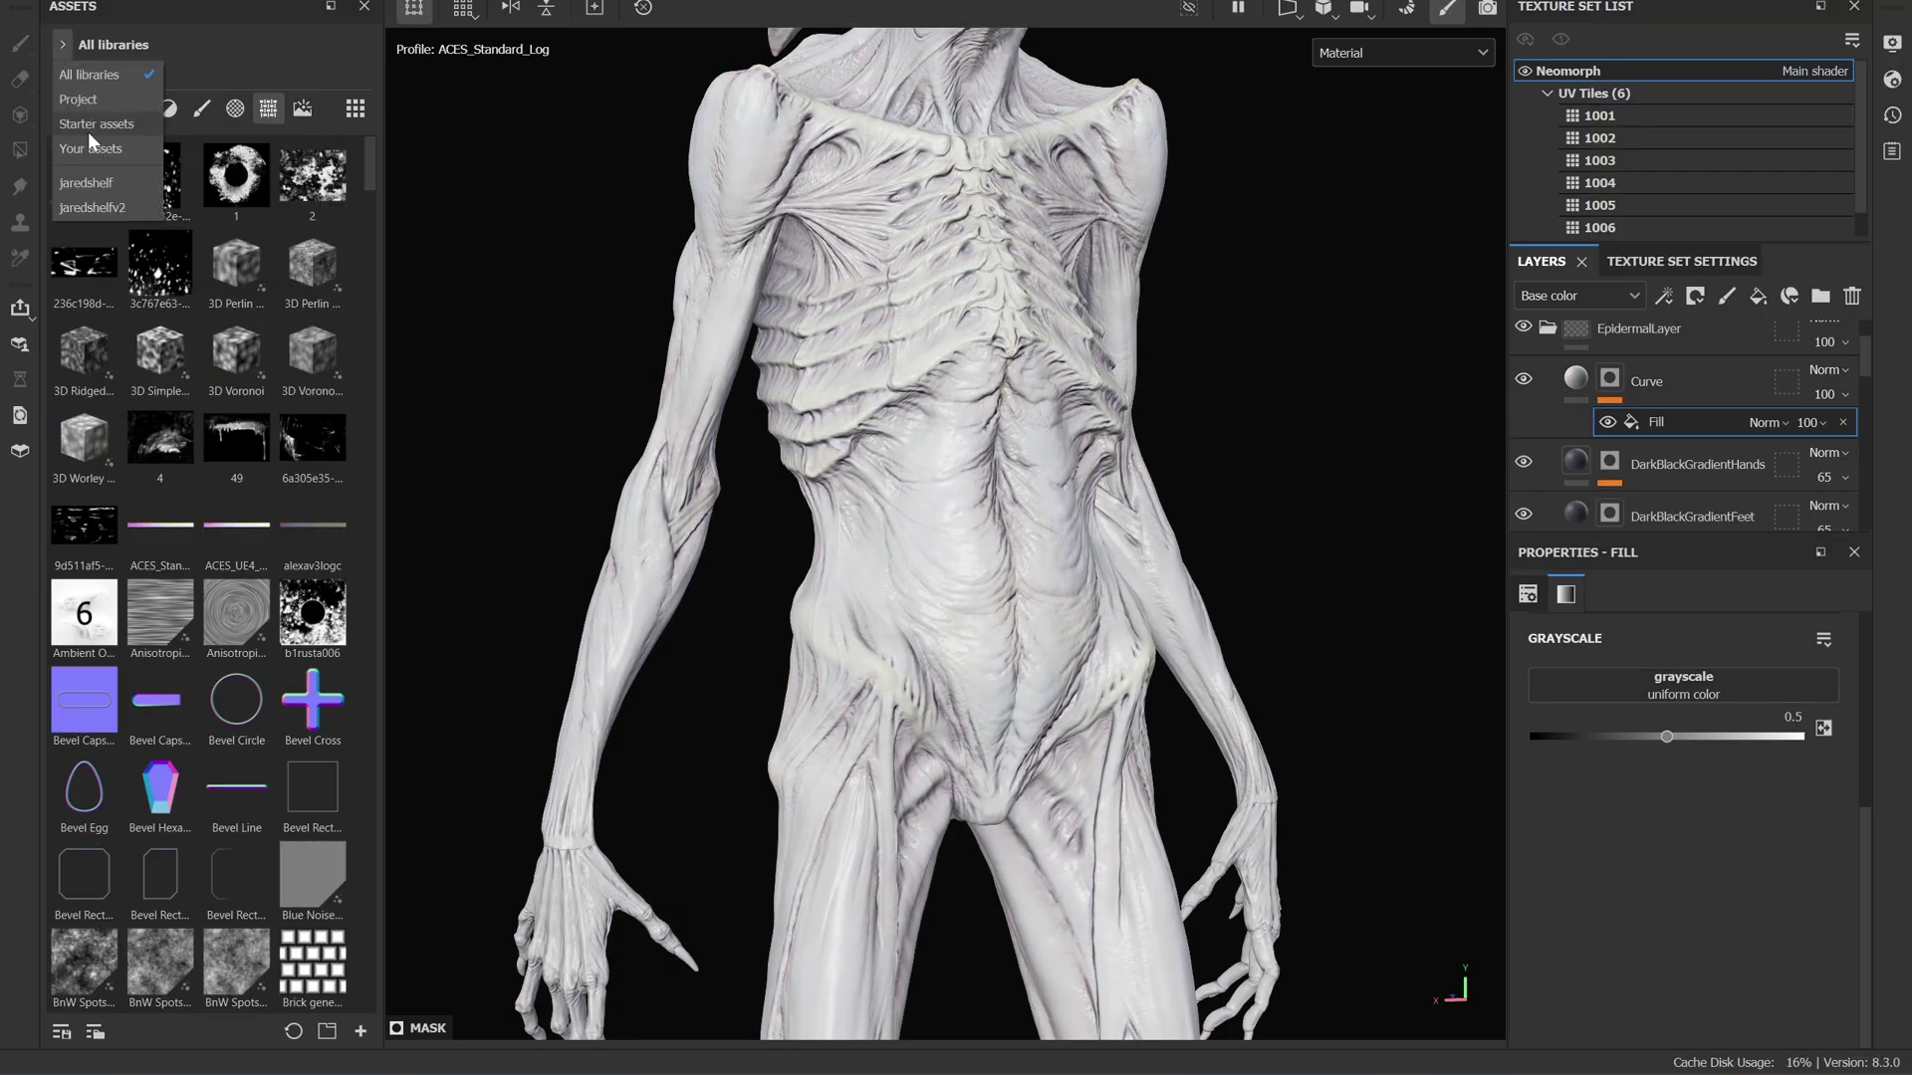
left_click(99, 100)
mouse_move(236, 177)
left_mouse_down()
mouse_move(996, 508)
mouse_move(1689, 677)
left_mouse_up()
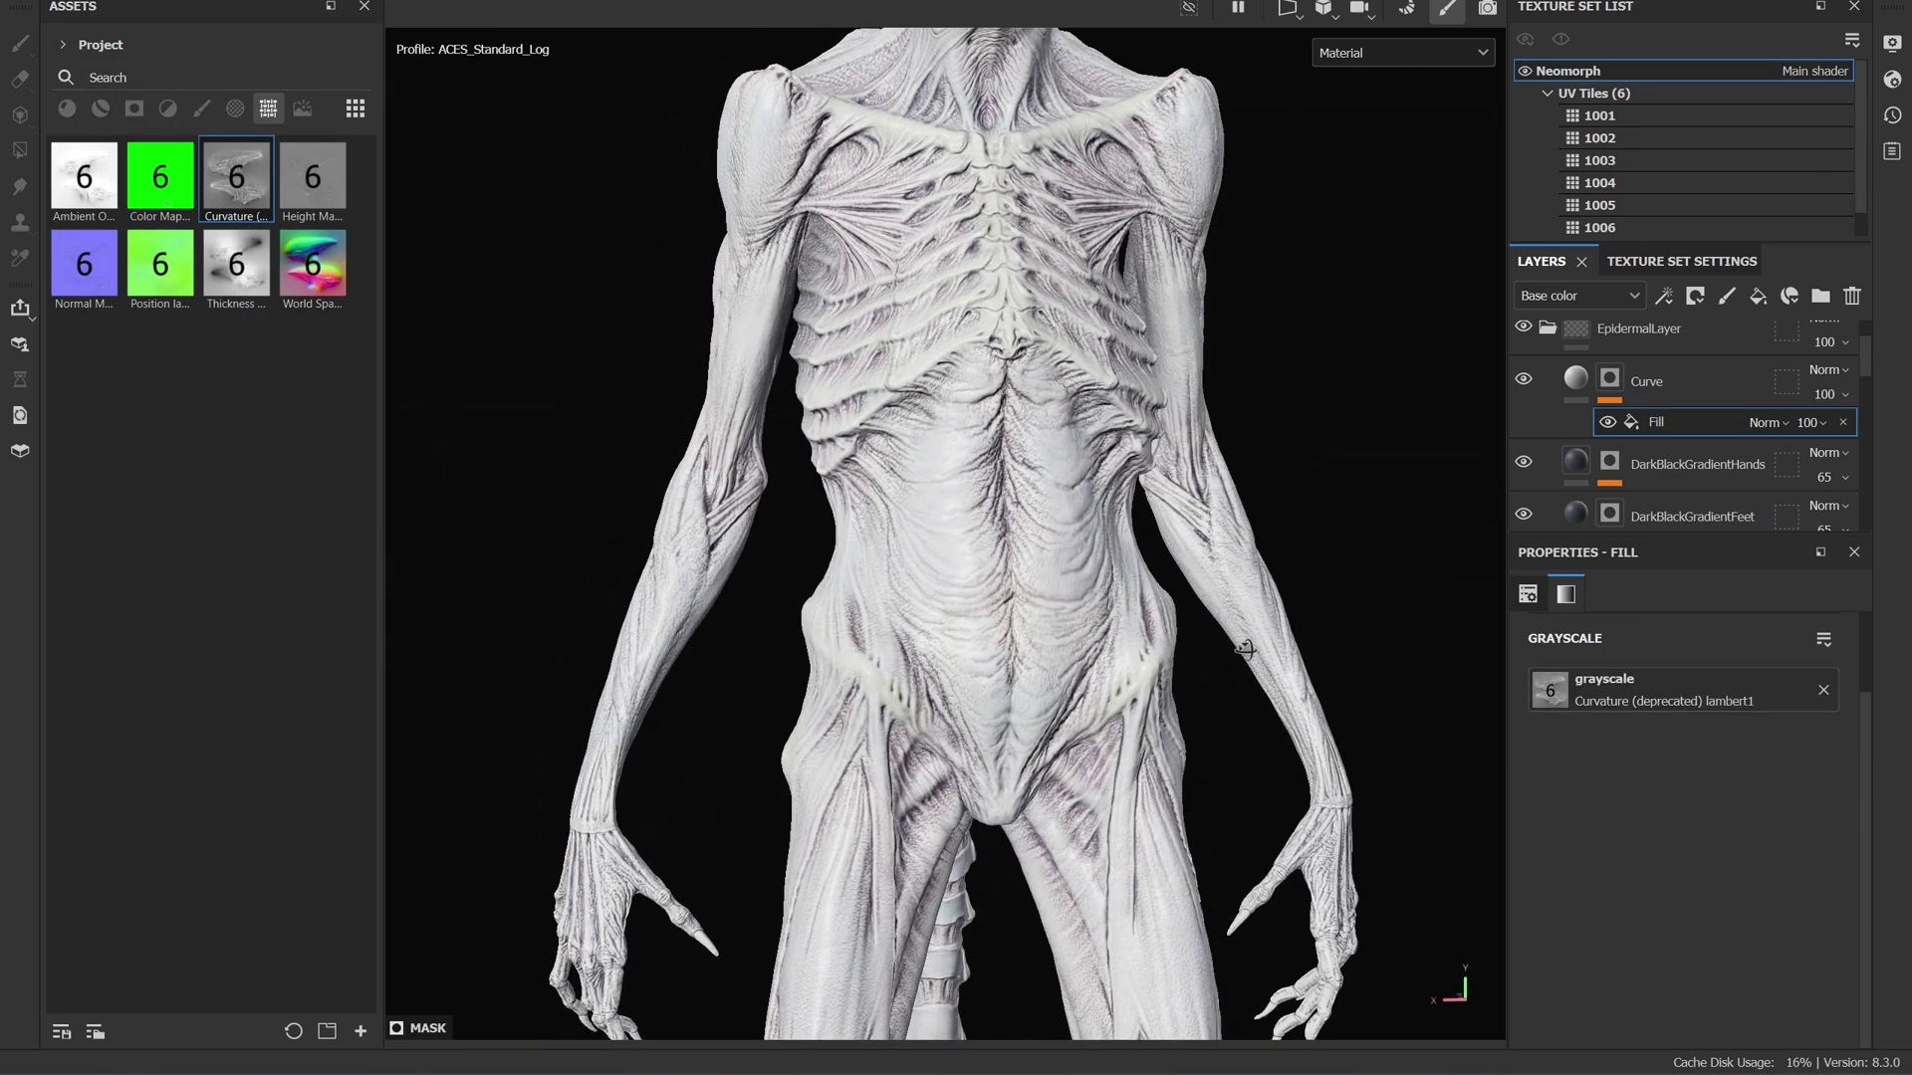
Tint the Curve layer a soft lavender and add a Levels adjustment to its mask.
left_click(1580, 376)
left_click(1673, 863)
left_click(1583, 827)
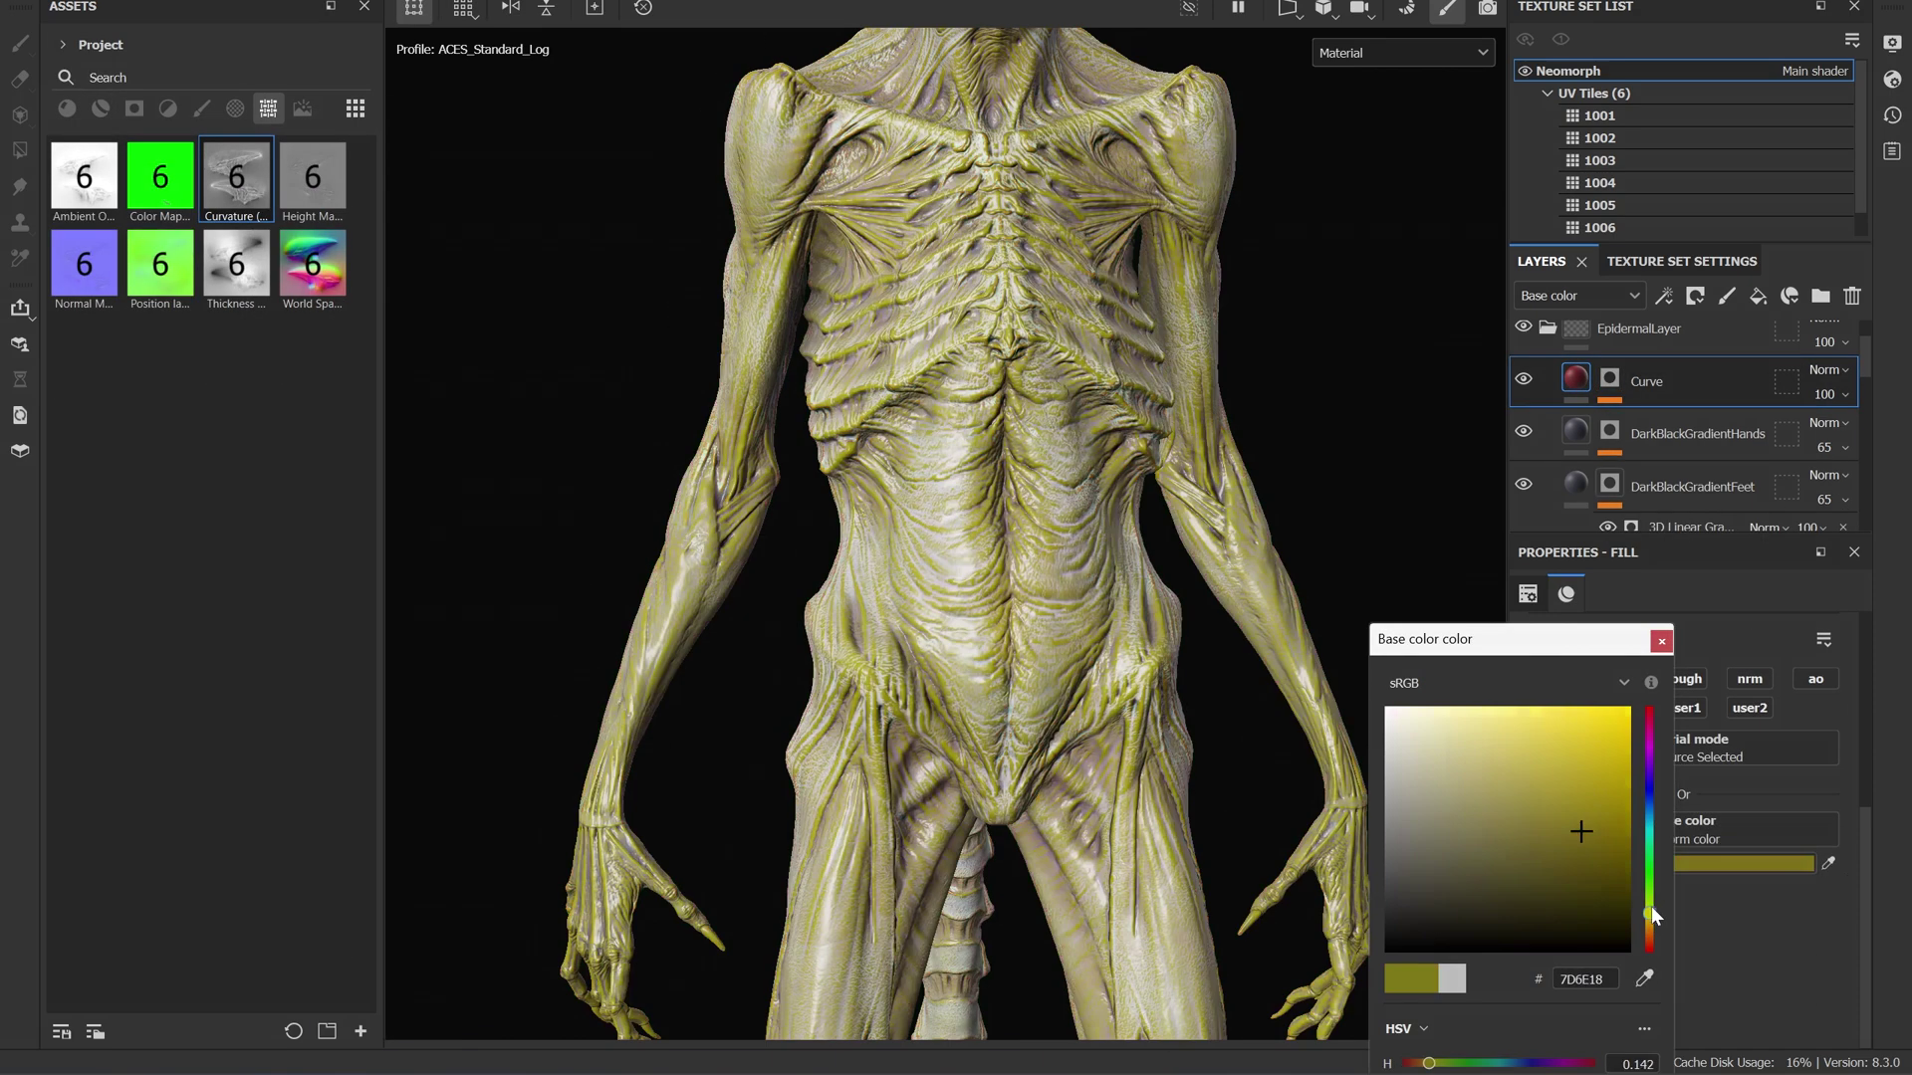
left_click_drag(1651, 906, 1648, 753)
left_click(1451, 817)
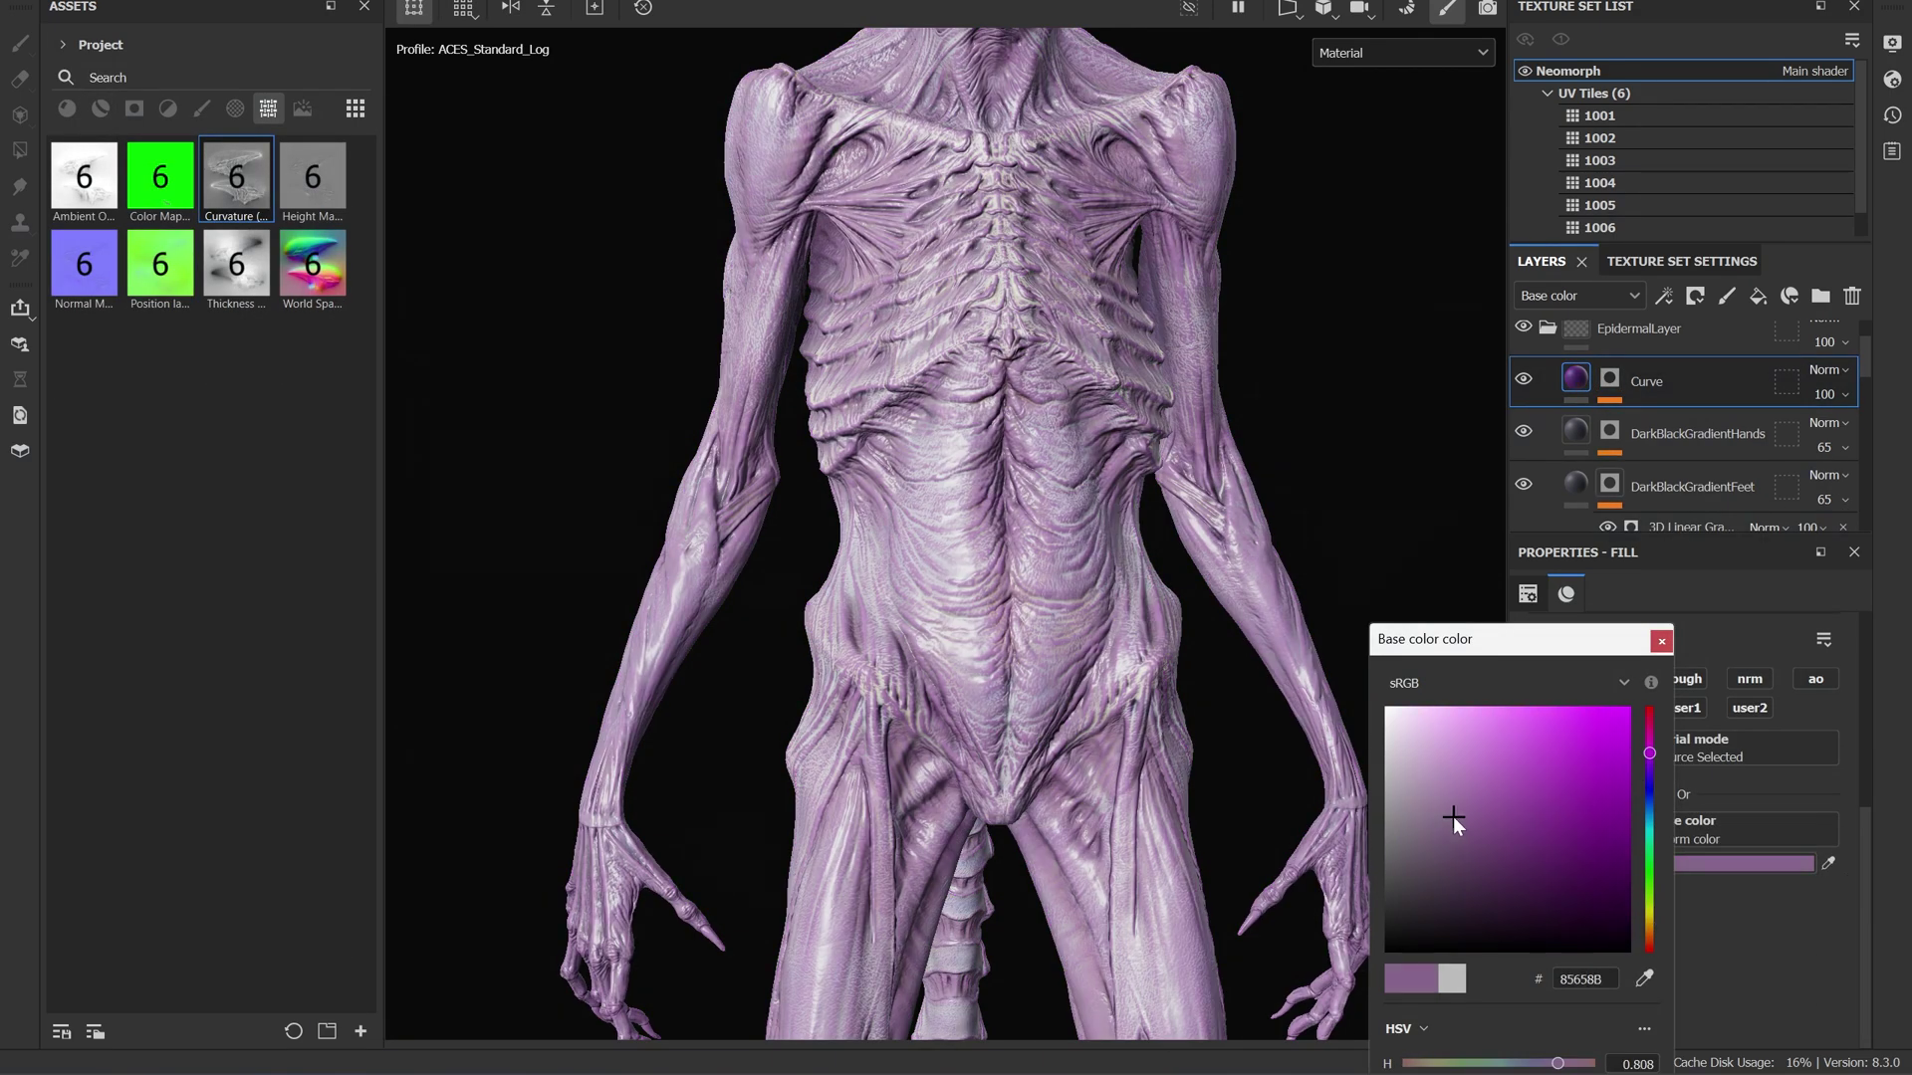
left_click(1613, 378)
right_click(1615, 379)
left_click(1700, 737)
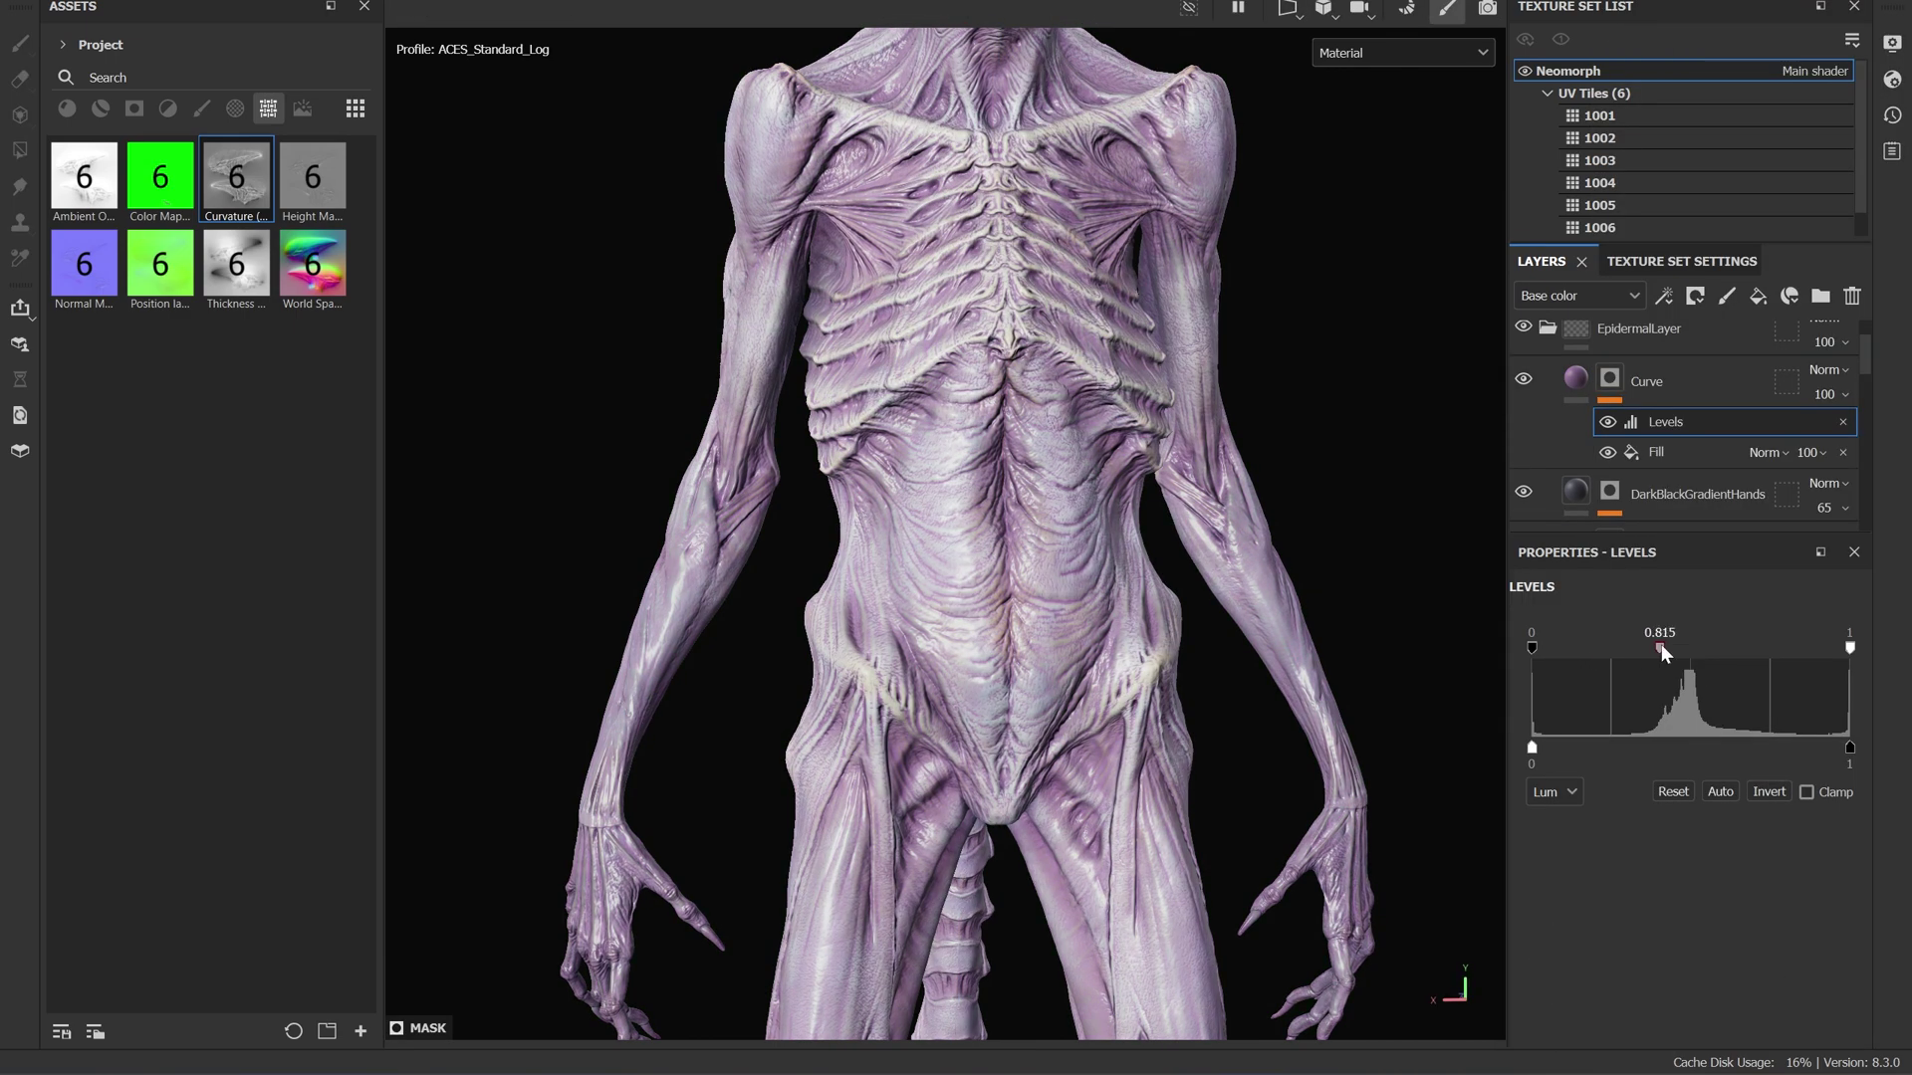
Deepen the Curve layer's base colour to a richer purple and view the base colour channel.
left_click(1575, 378)
left_click(1742, 862)
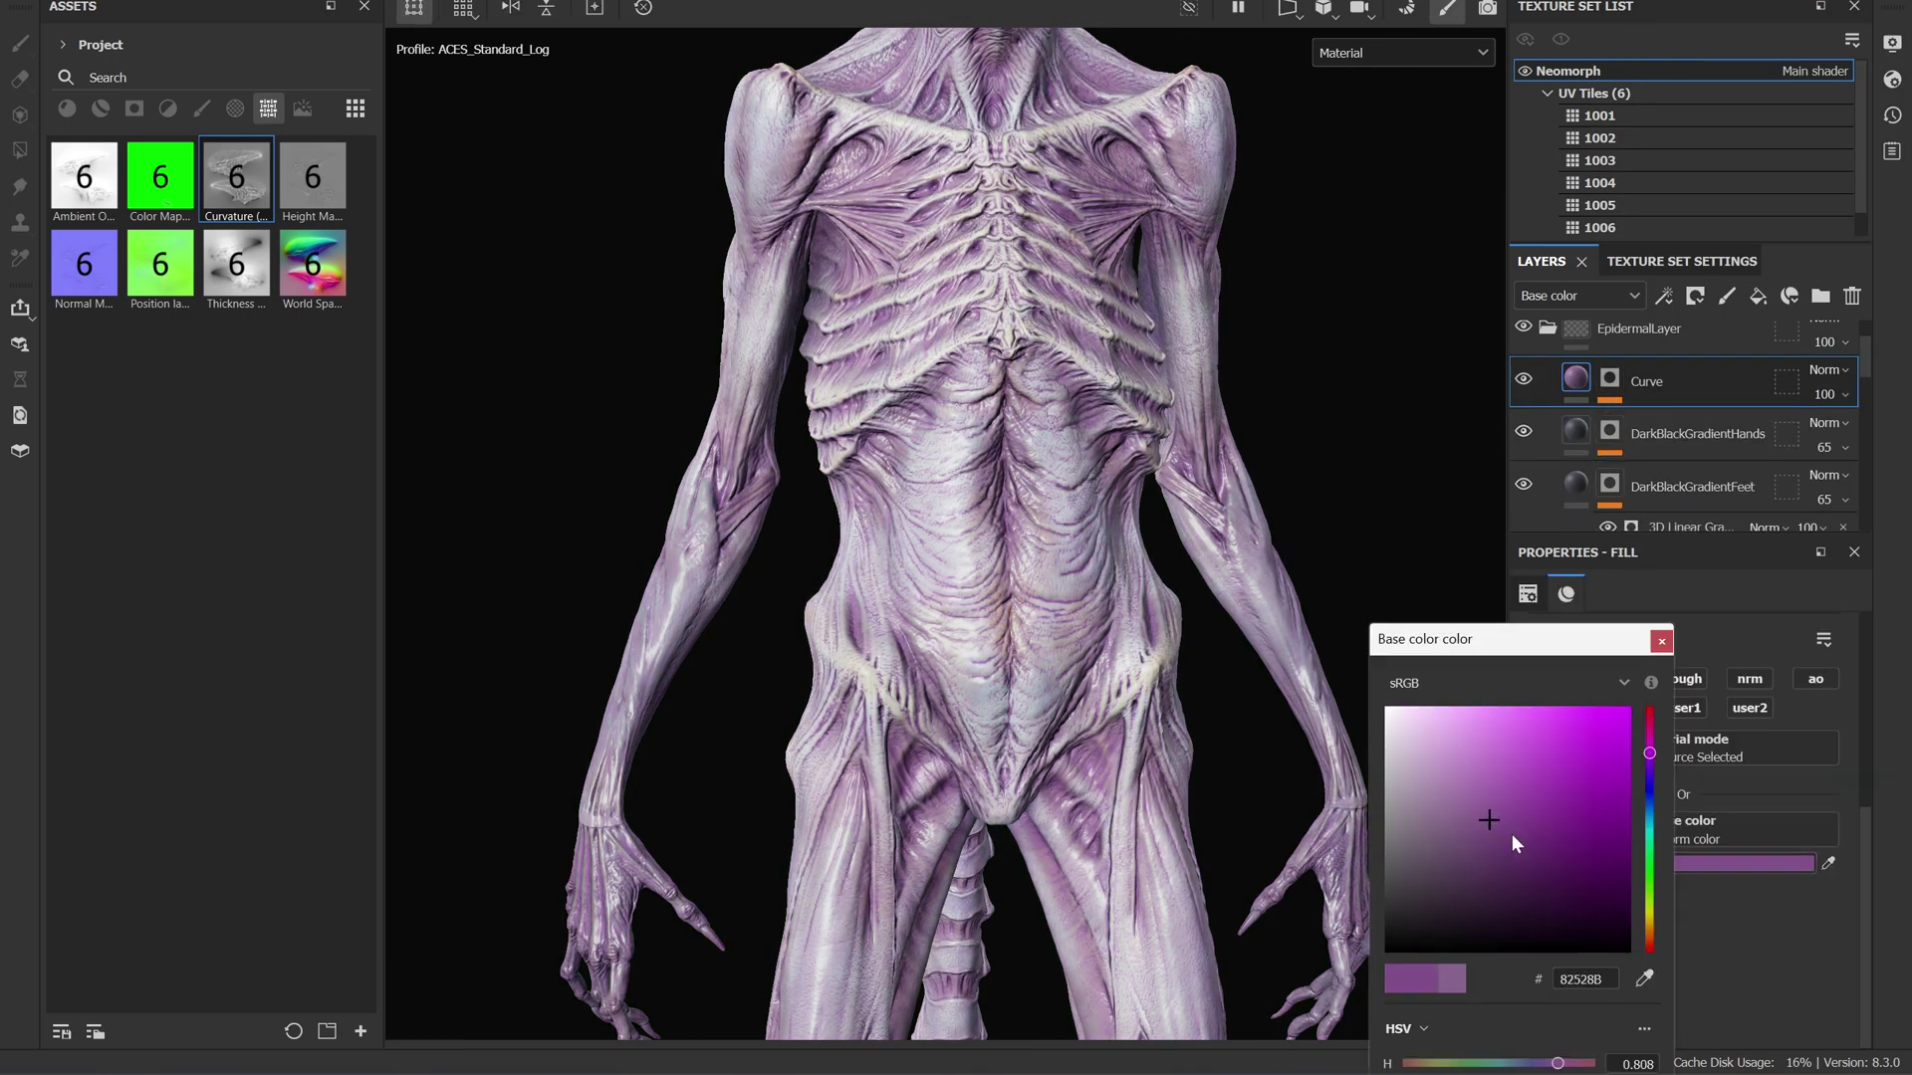
left_click(1581, 854)
left_click(1659, 642)
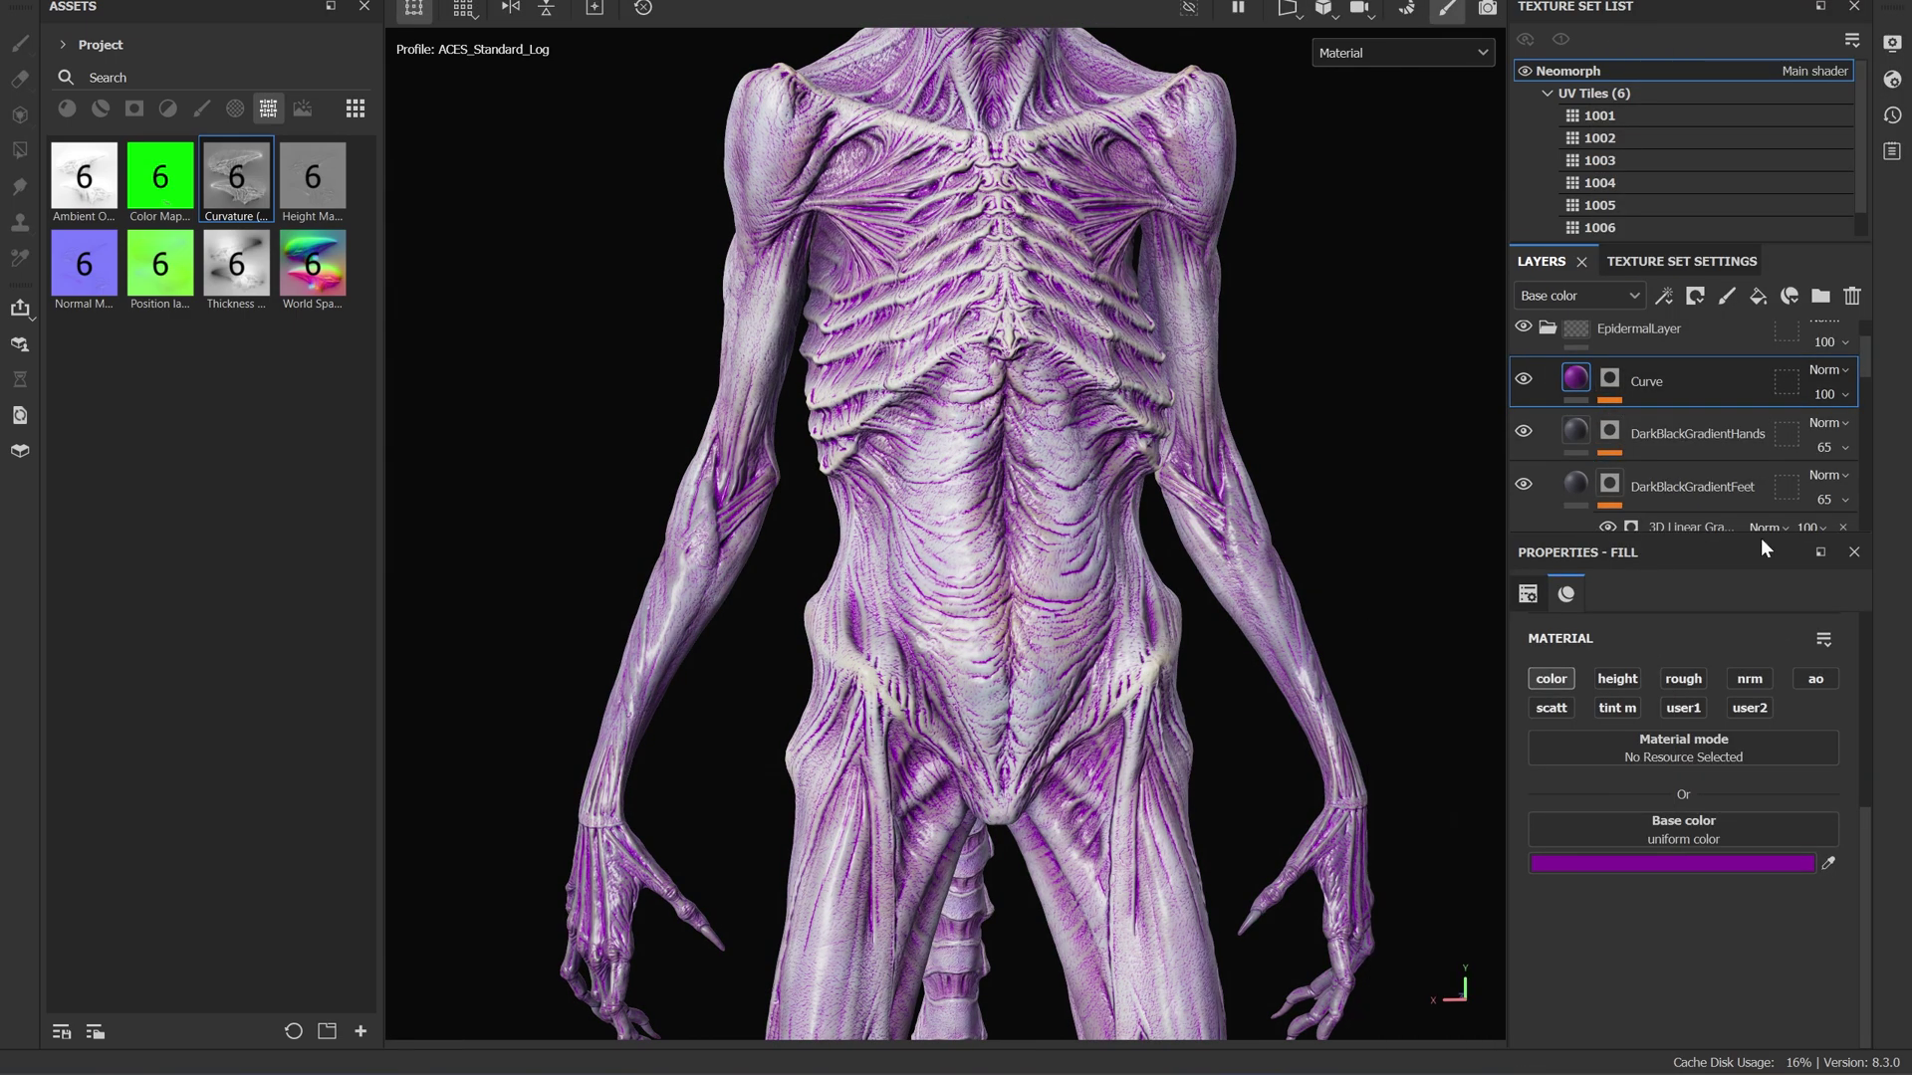
scroll(1255, 428, "down", 2)
key("c")
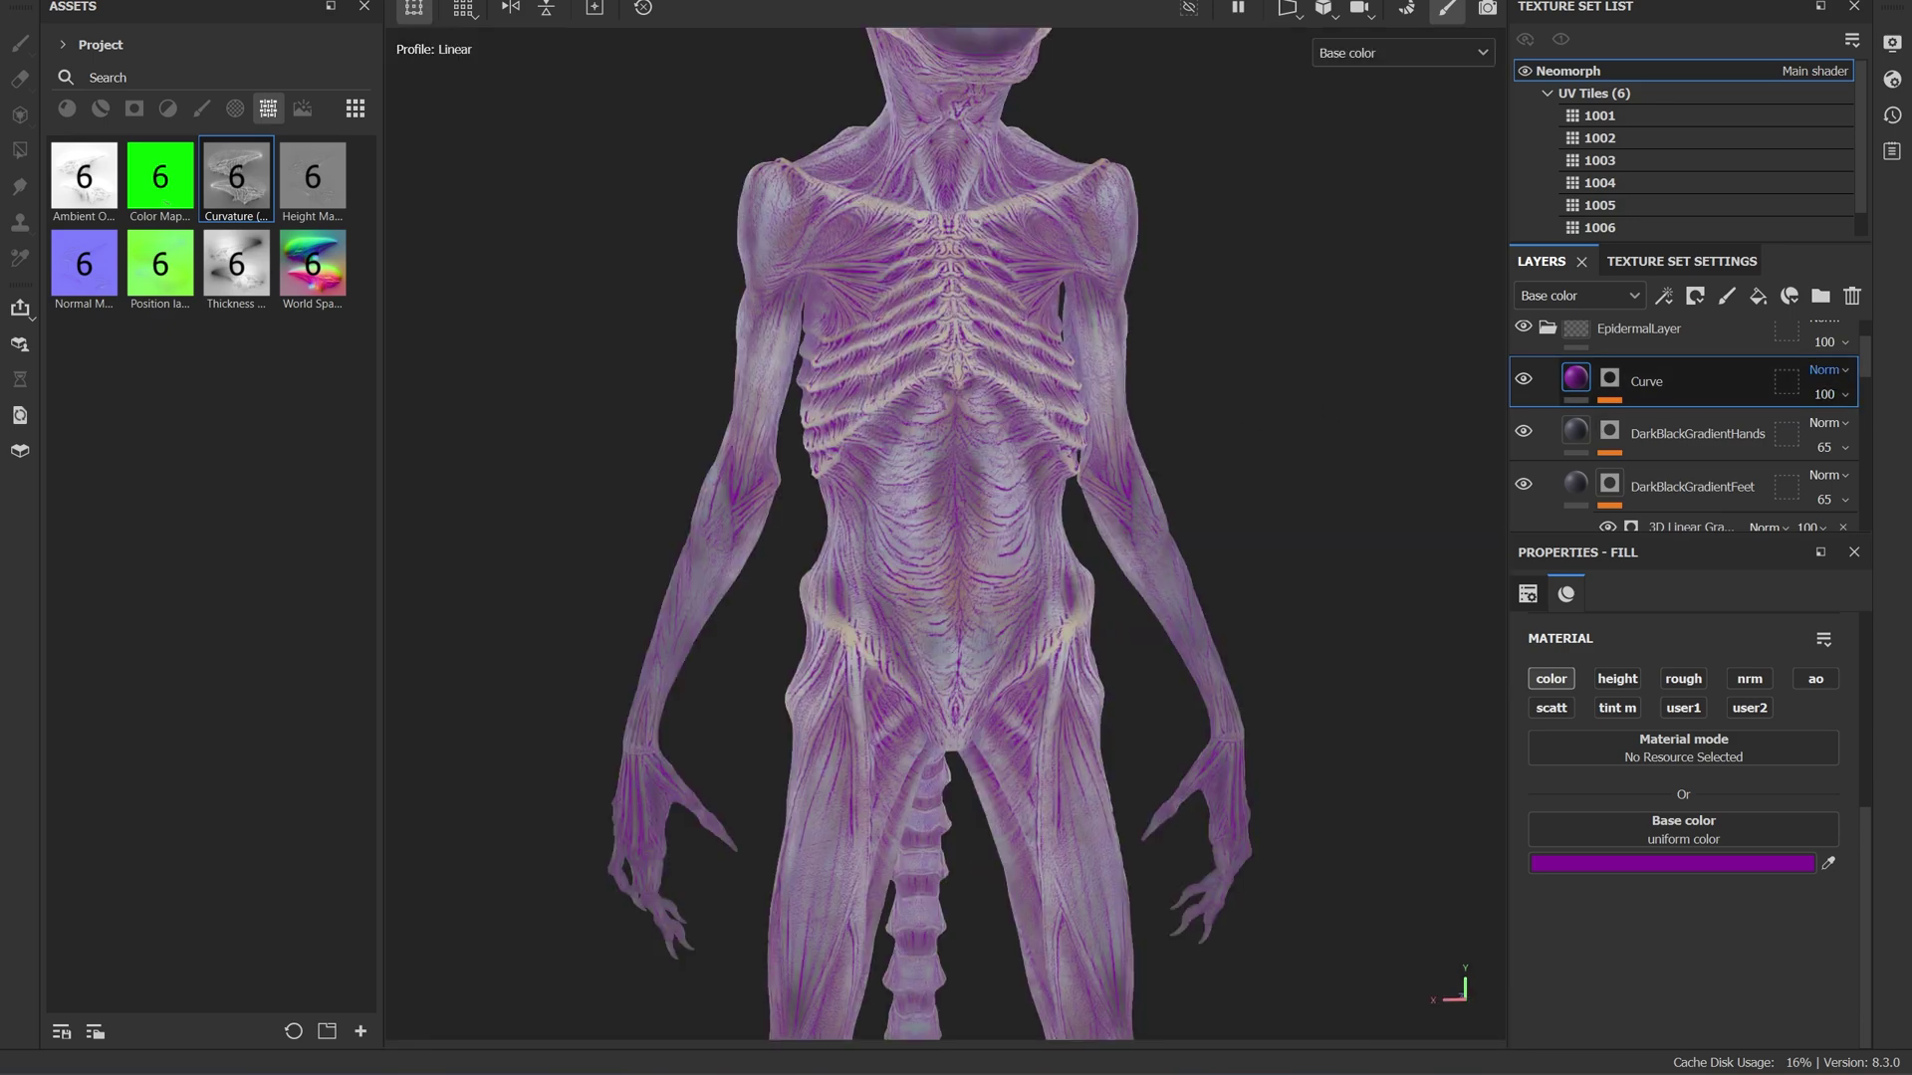
Set the Curve layer to Overlay blend mode at 30 opacity.
left_click(1830, 369)
left_click(1736, 444)
left_click(1824, 394)
left_click_drag(1894, 436, 1822, 448)
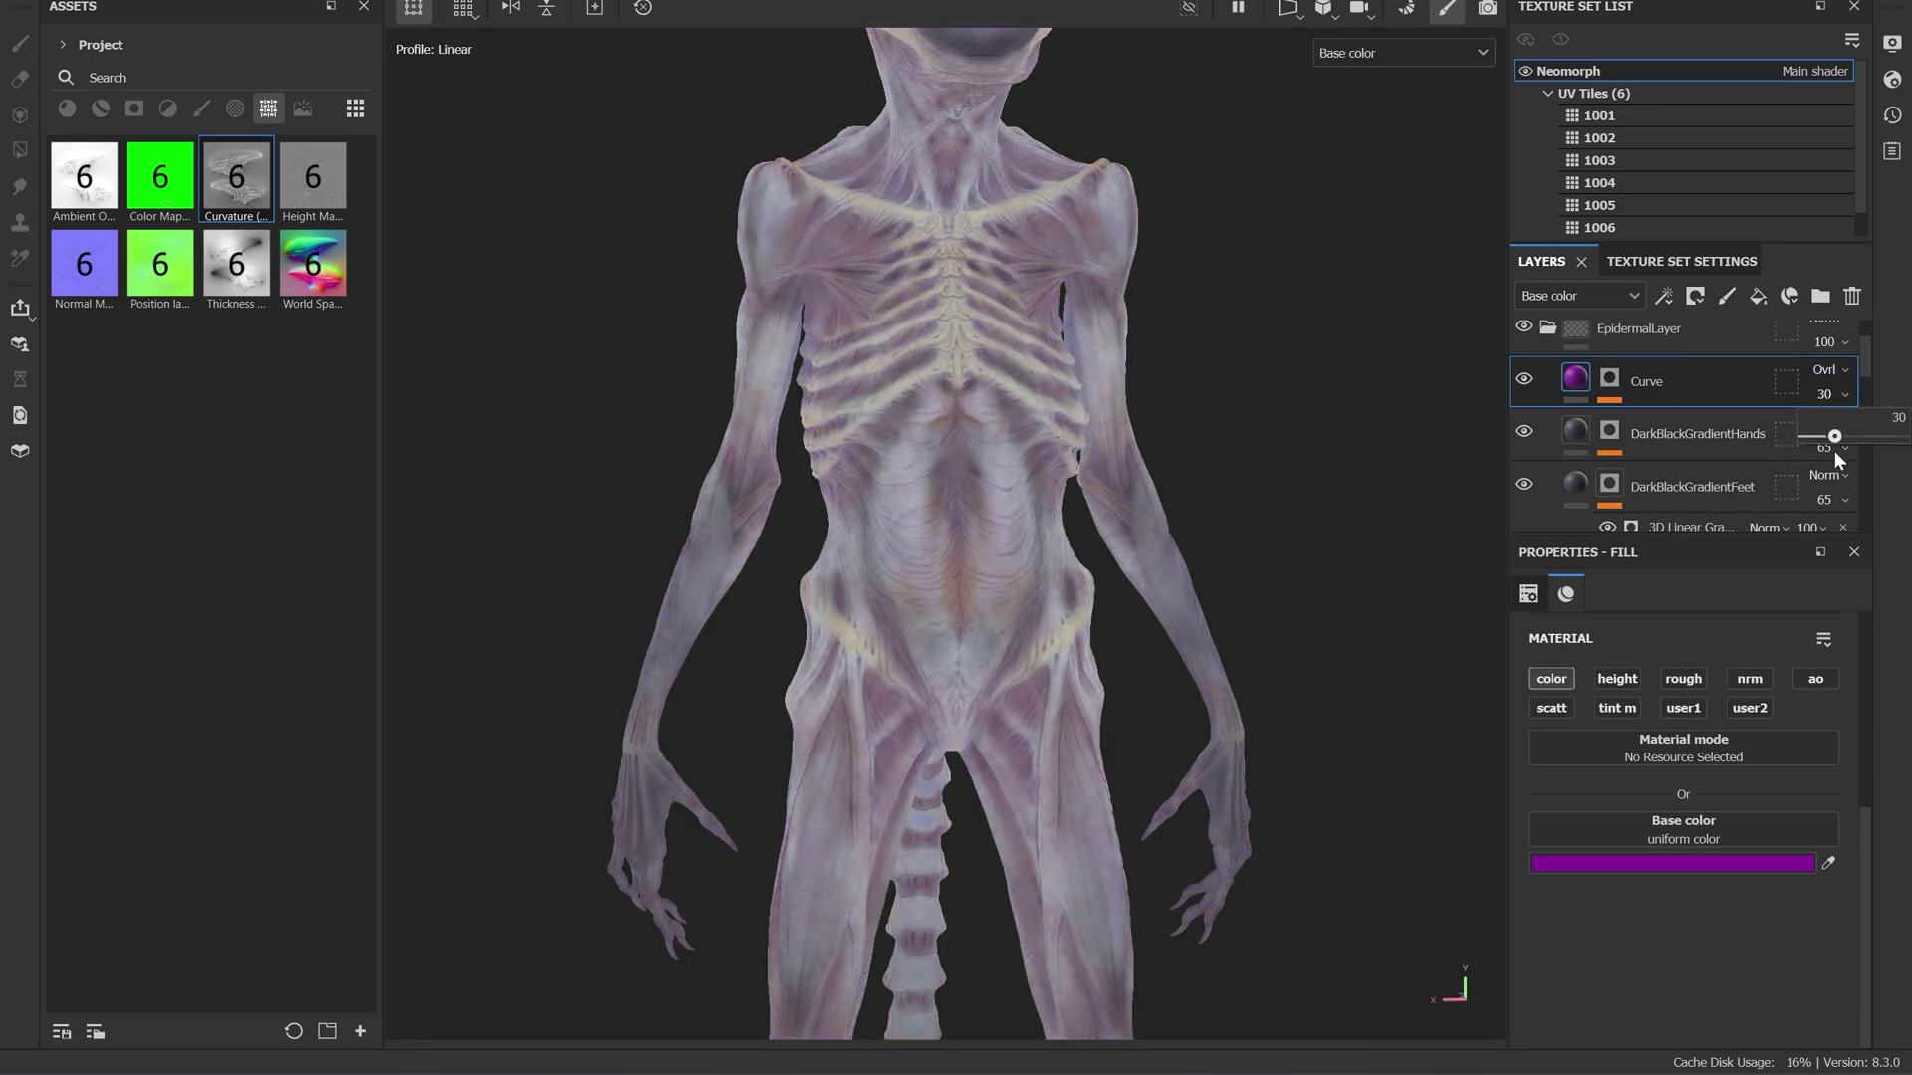
Project the ColorBreakup marble veins tri-planar and adjust their tiling.
scroll(905, 325, "up", 3)
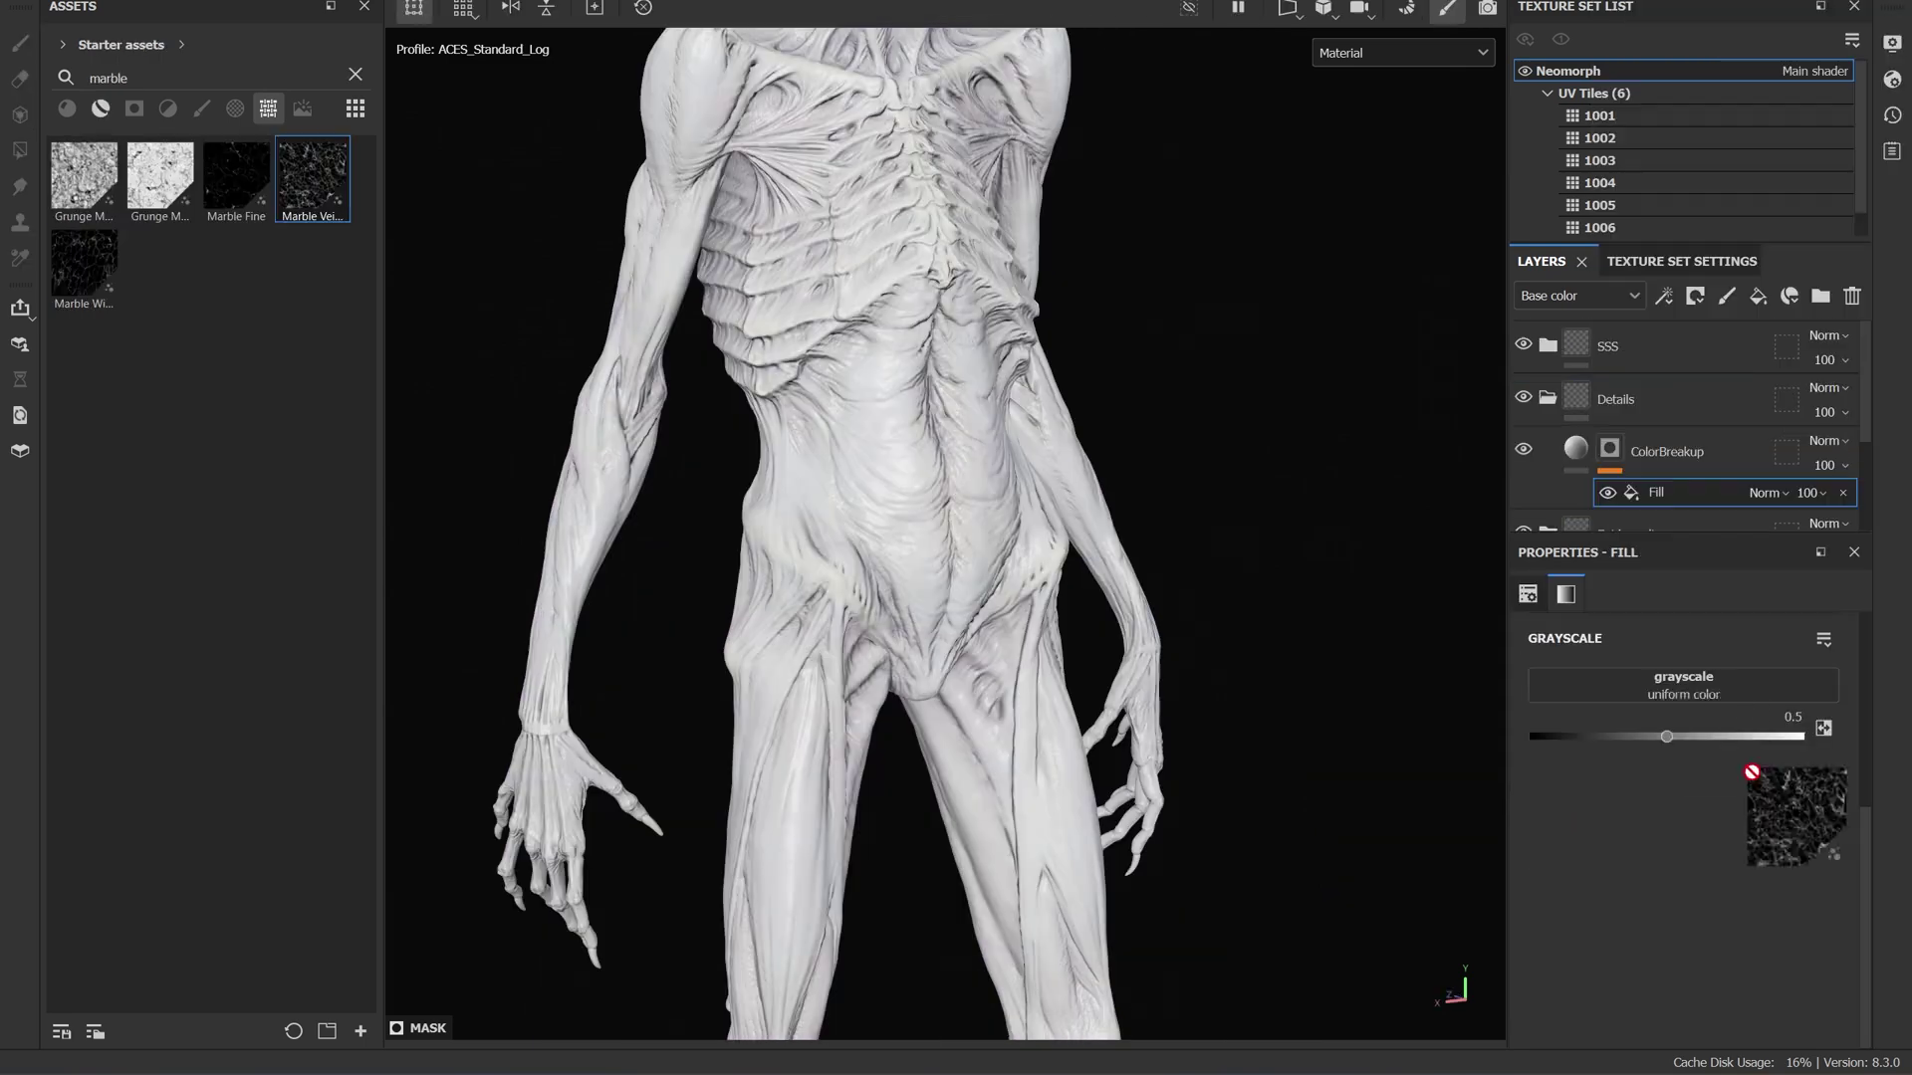
left_click_drag(1751, 772, 1788, 807)
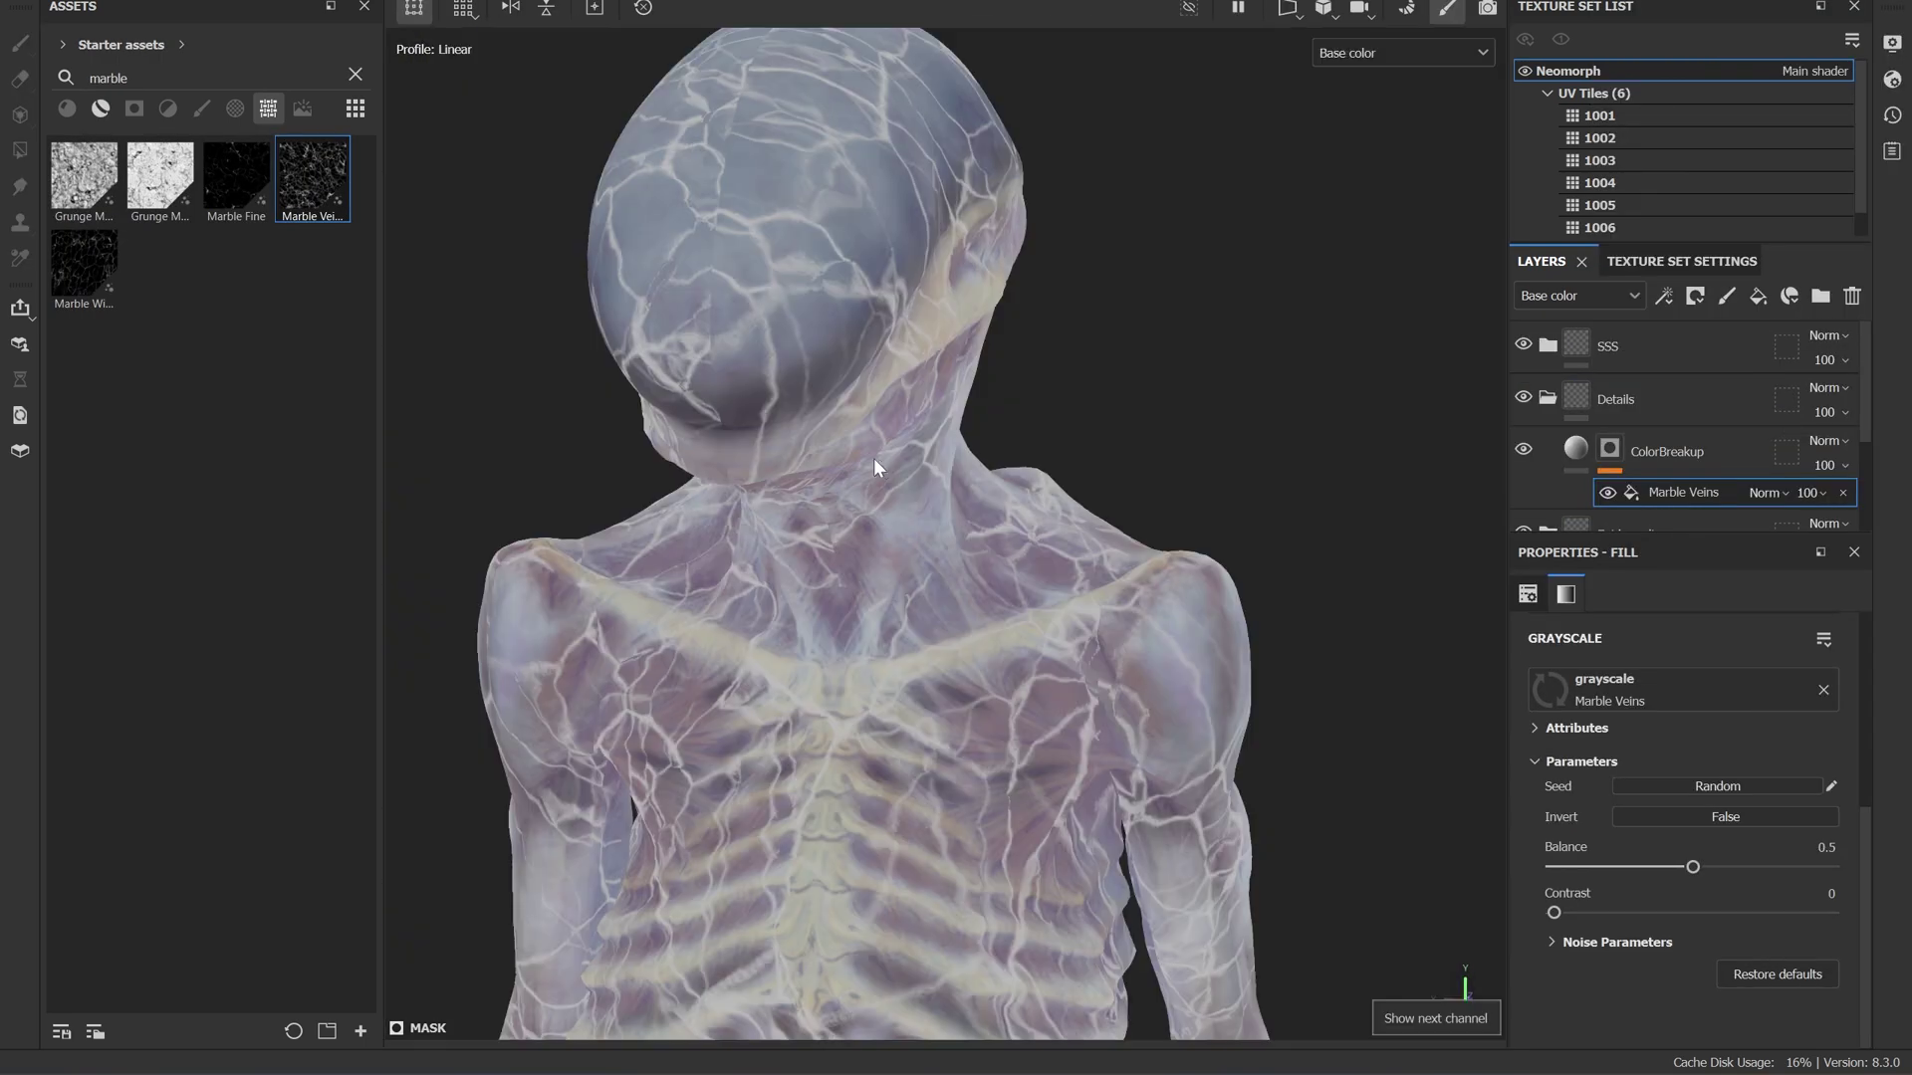
scroll(1794, 649, "up", 5)
left_click(1714, 676)
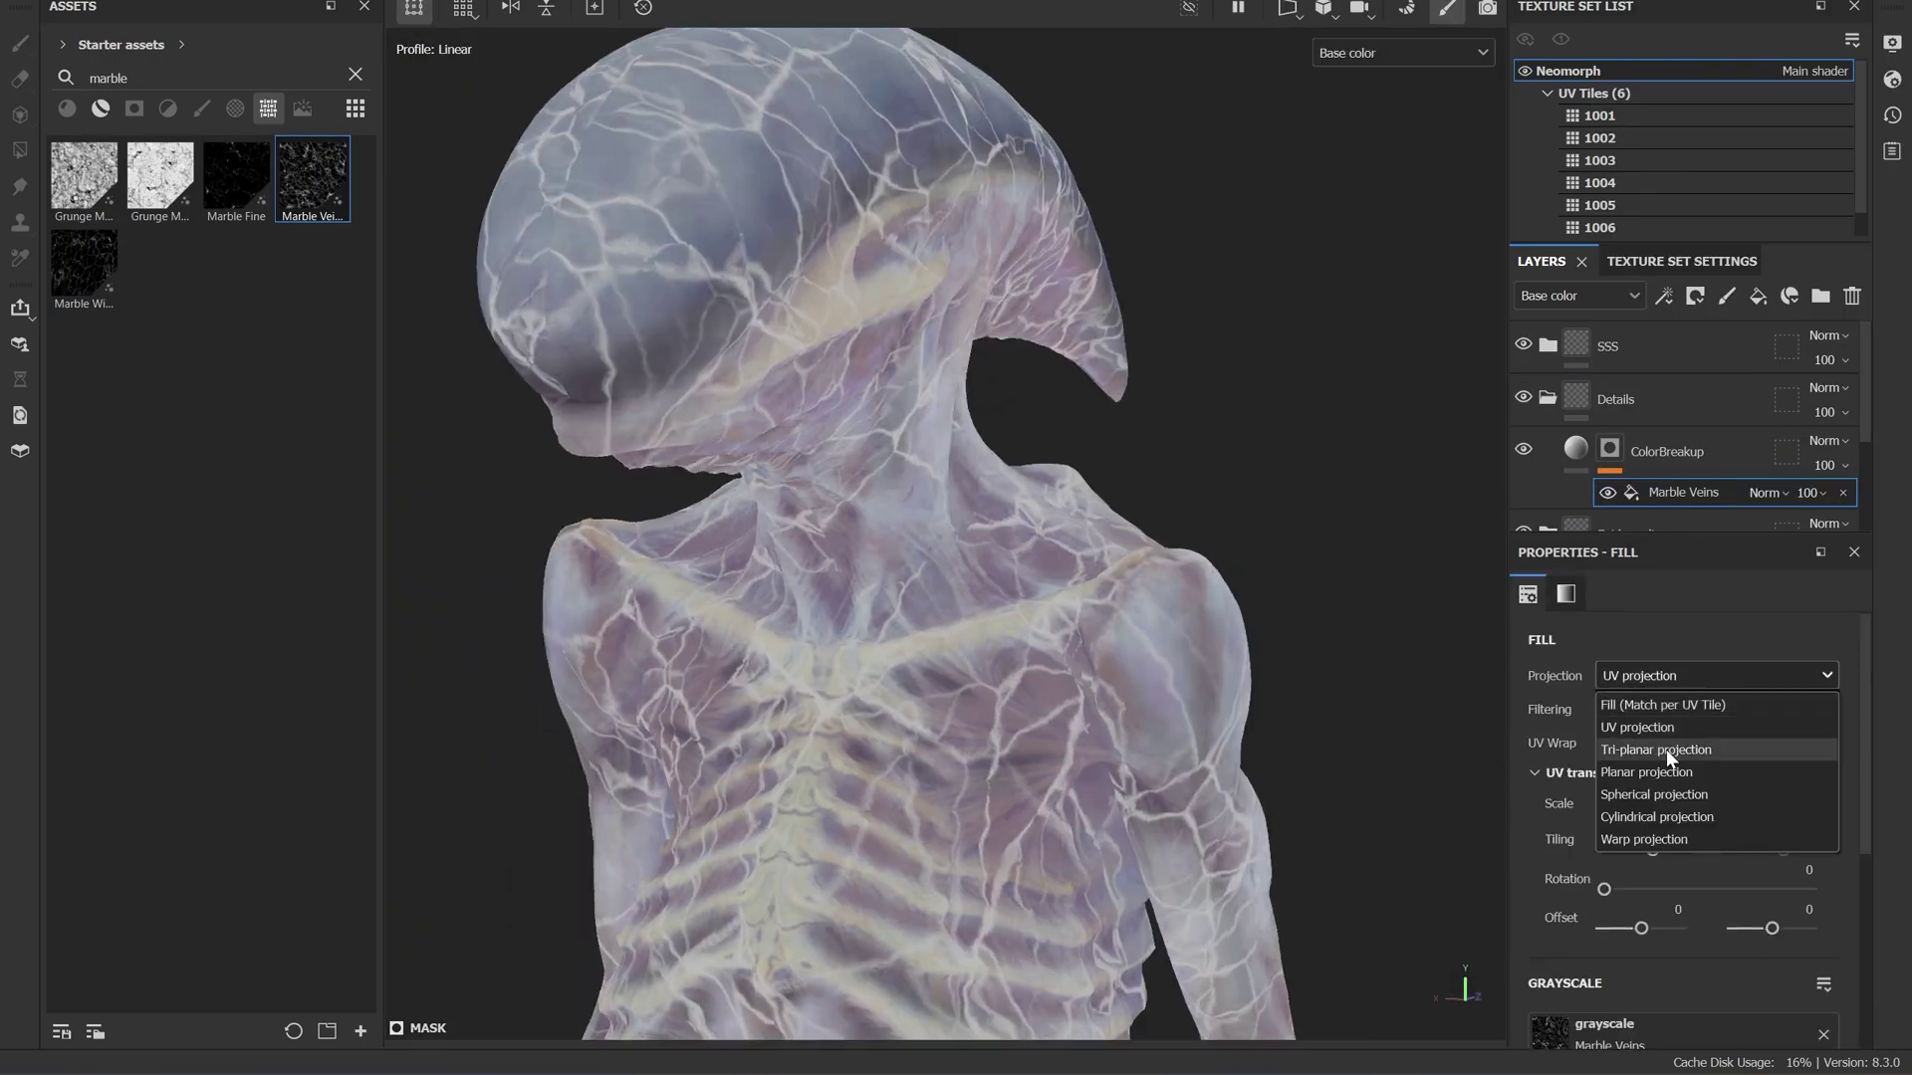
left_click(1664, 749)
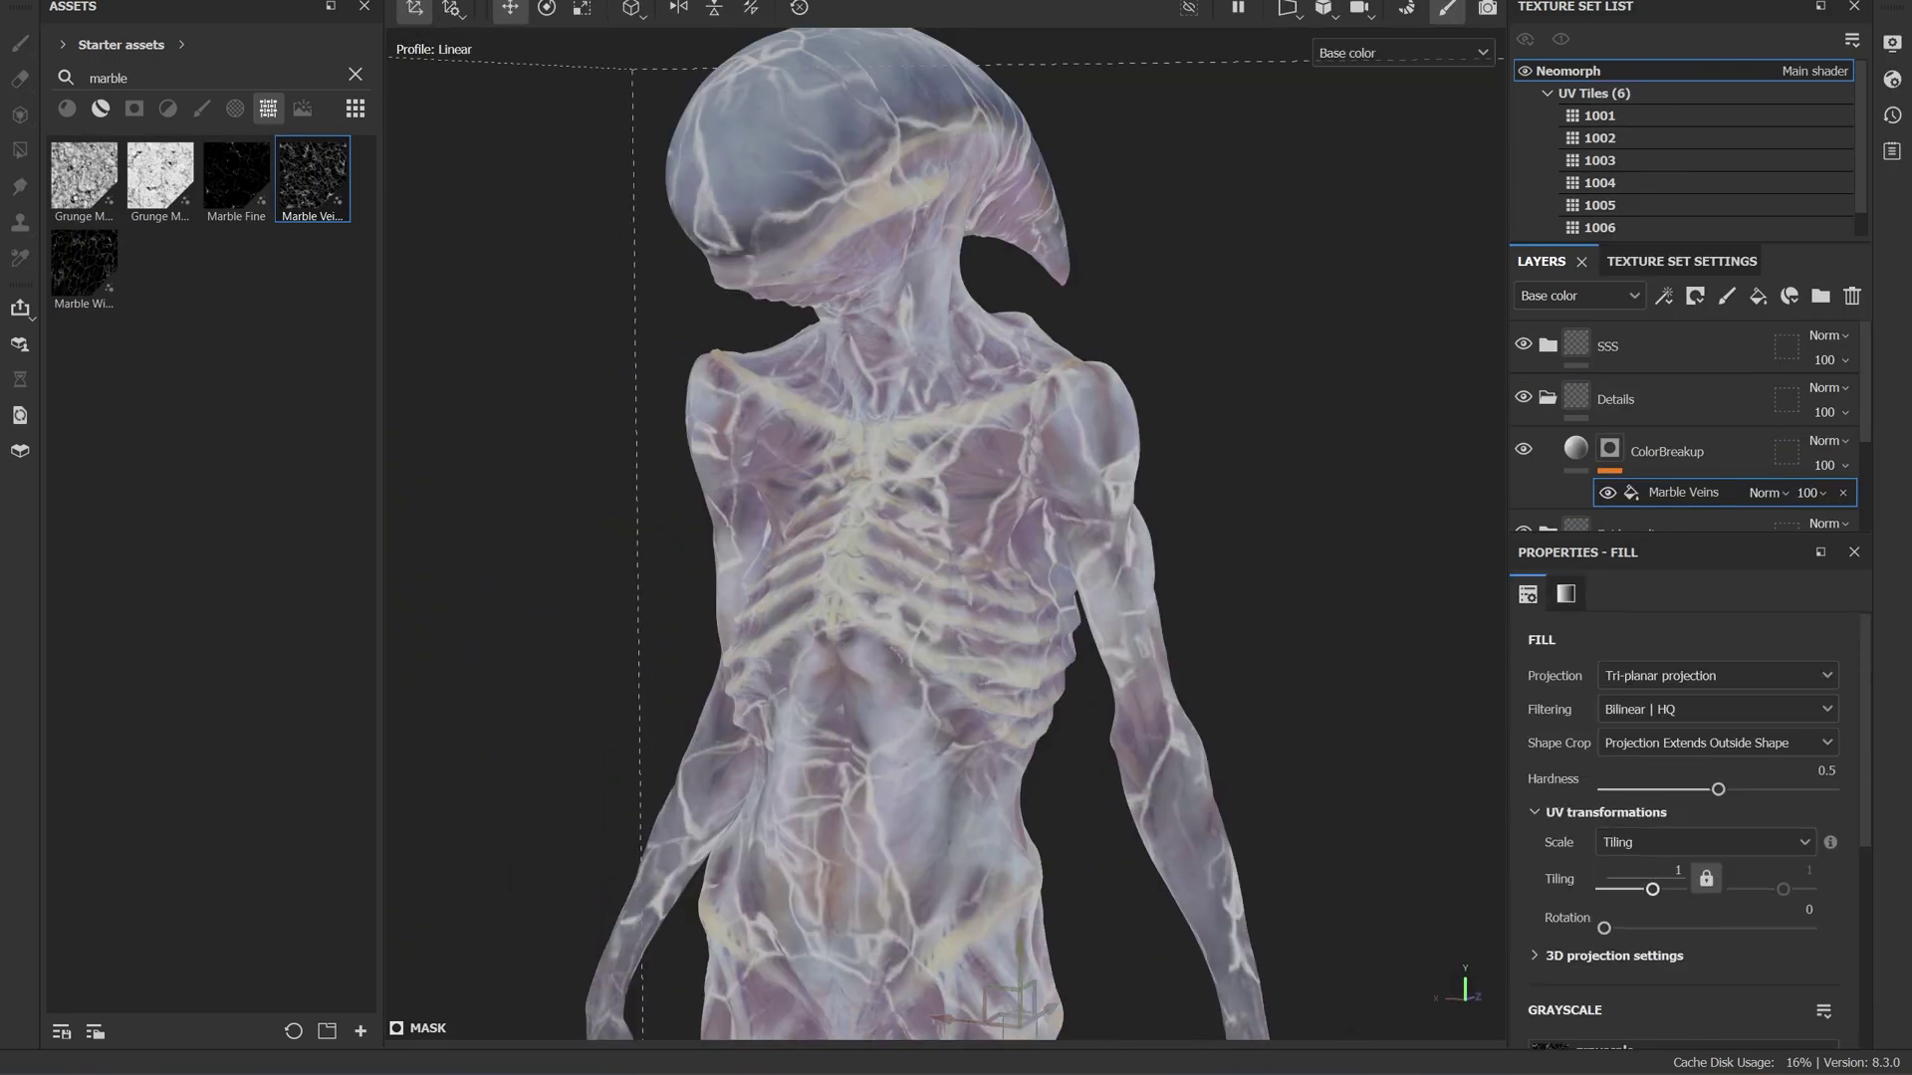
left_click_drag(1653, 889, 1665, 893)
scroll(1121, 402, "up", 4)
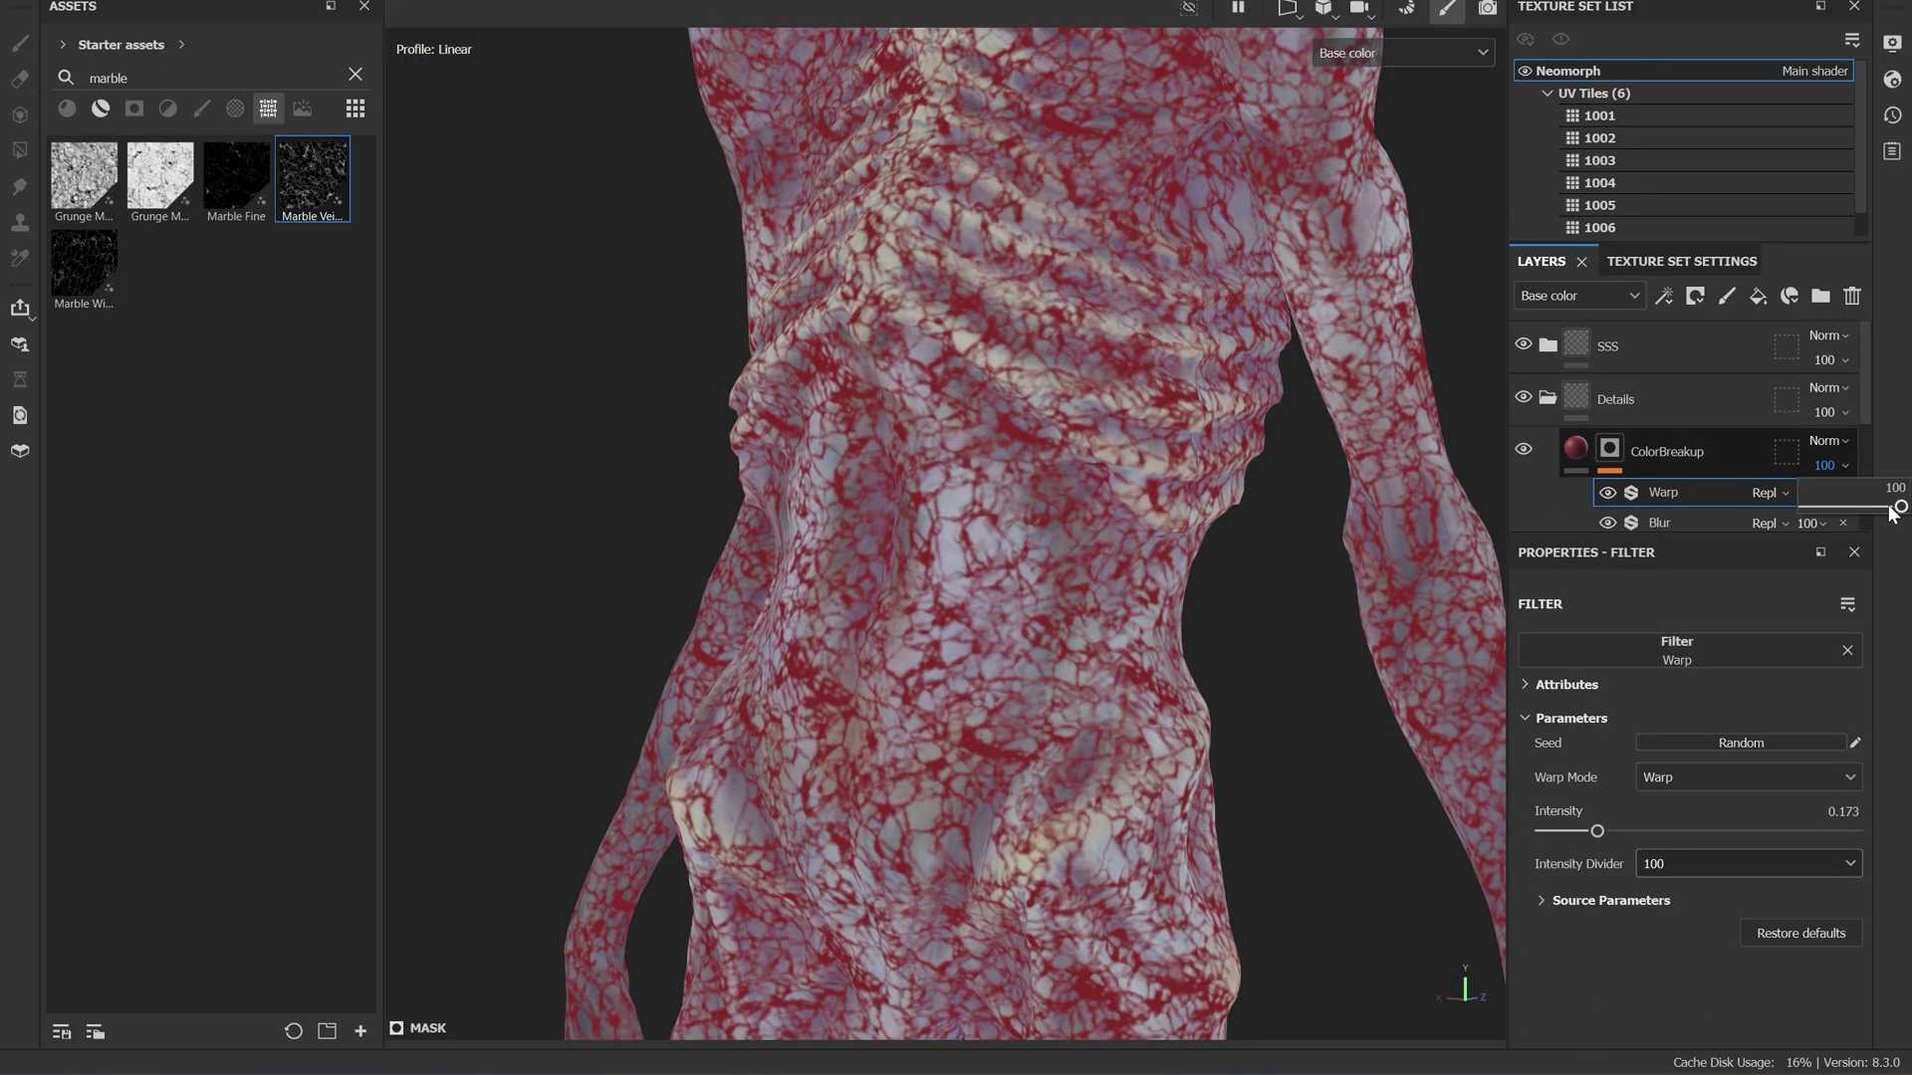
Lower the ColorBreakup opacity to about 15 and brighten its colour toward vivid pink.
left_click_drag(1897, 506, 1825, 506)
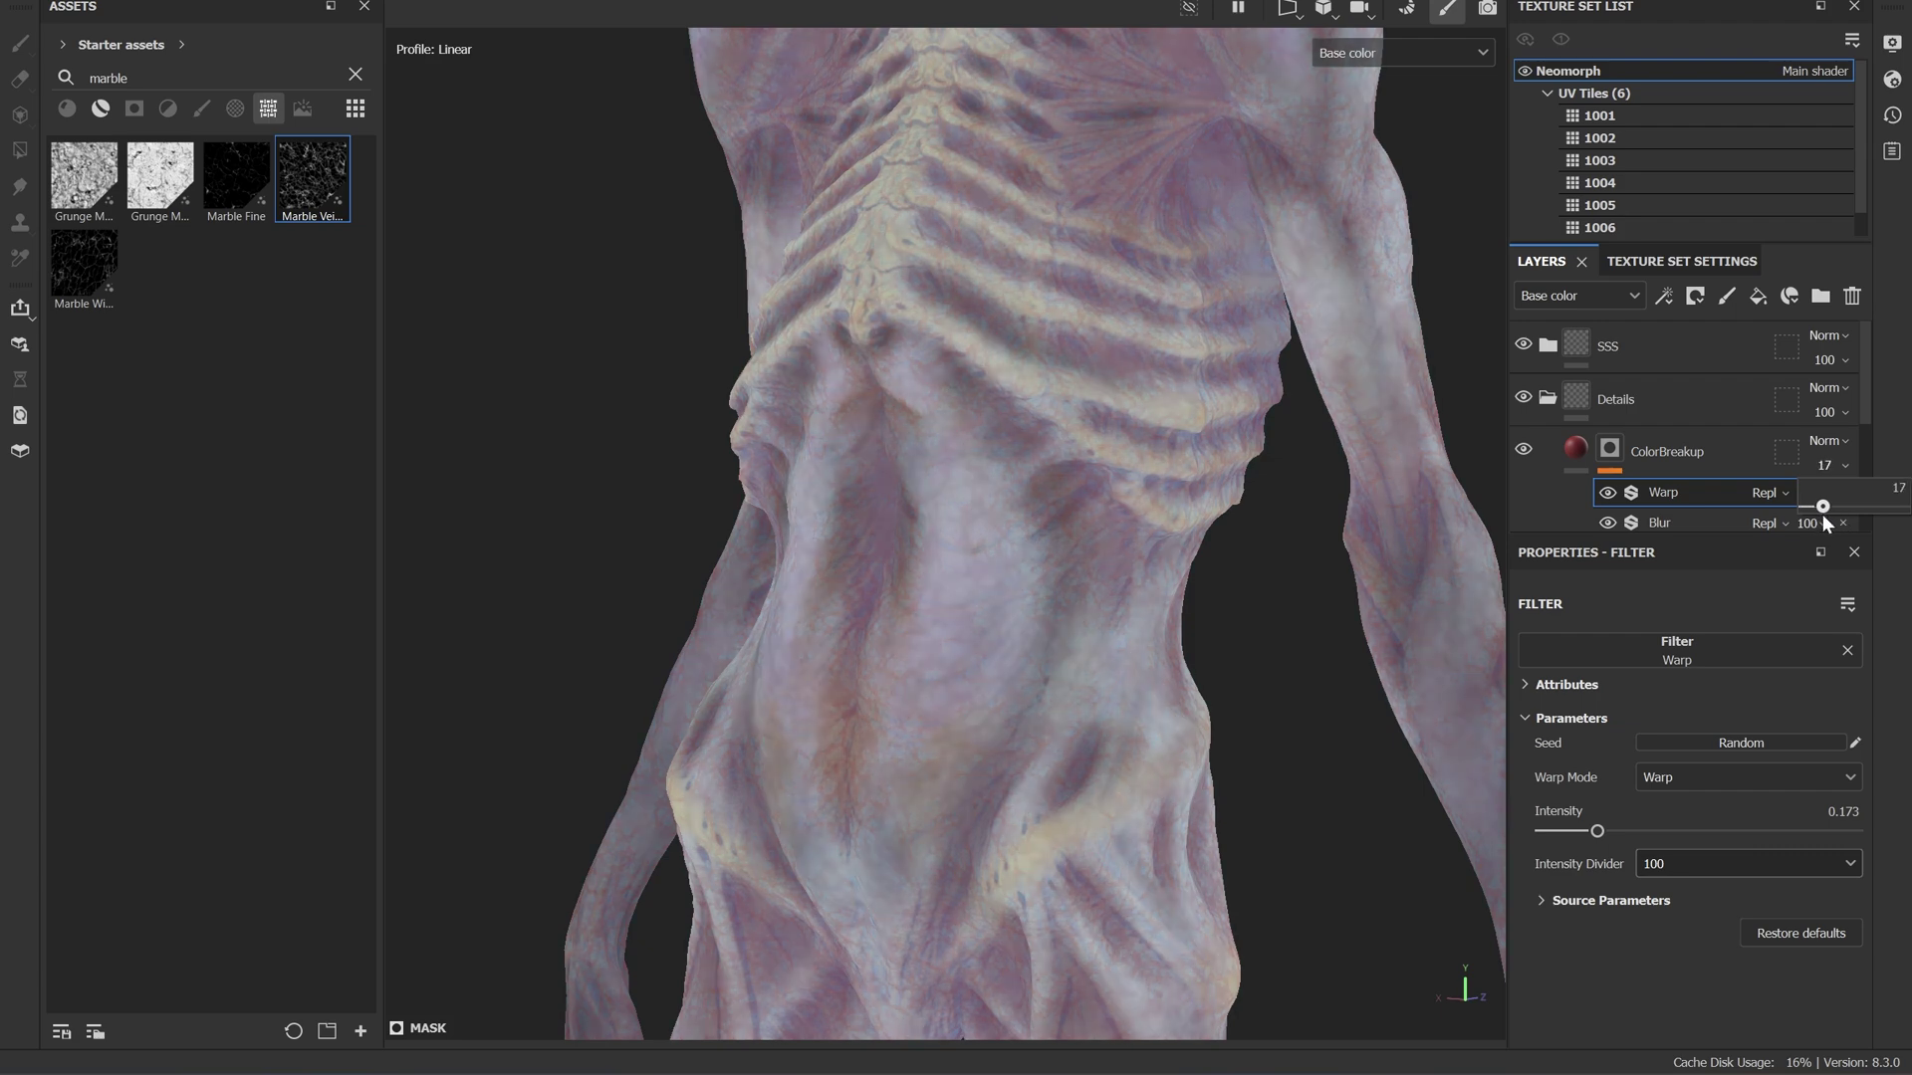
left_click_drag(1822, 515, 1820, 514)
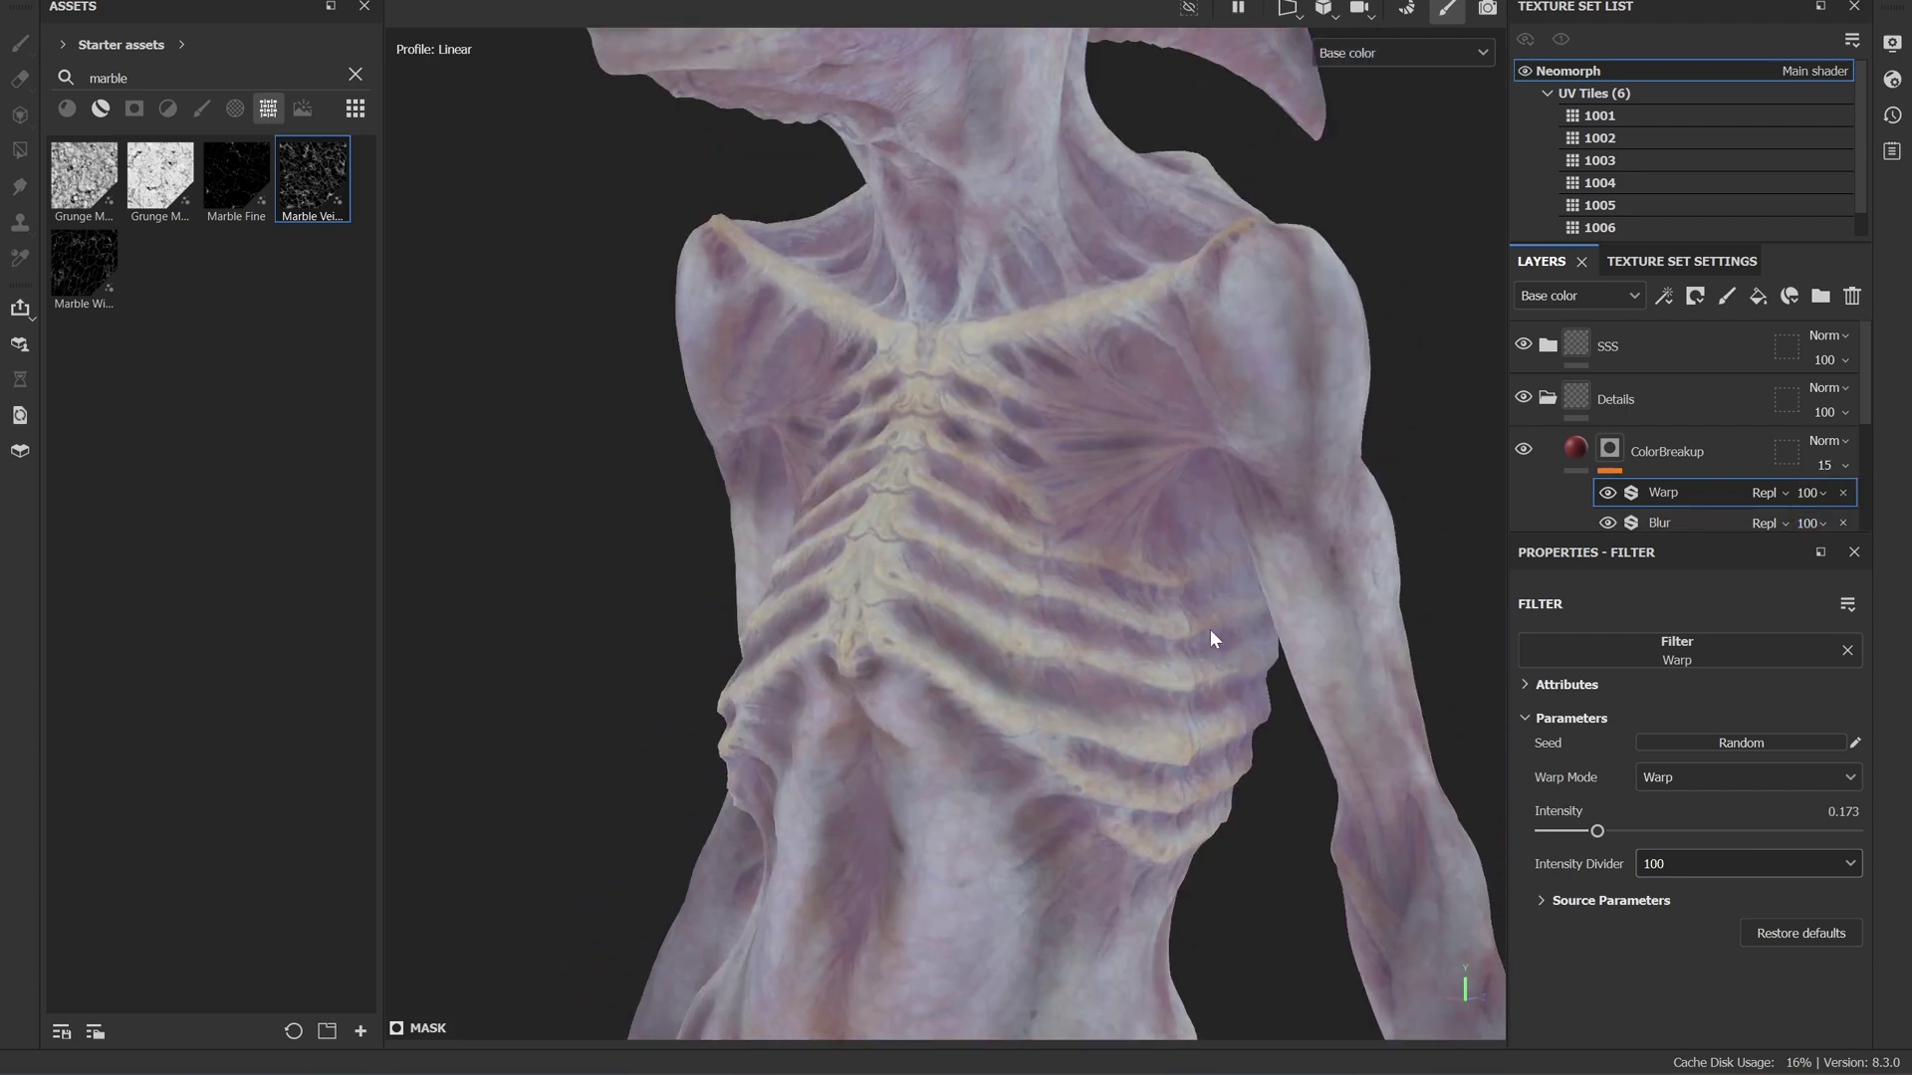
scroll(1256, 970, "up", 3)
scroll(1286, 773, "down", 2)
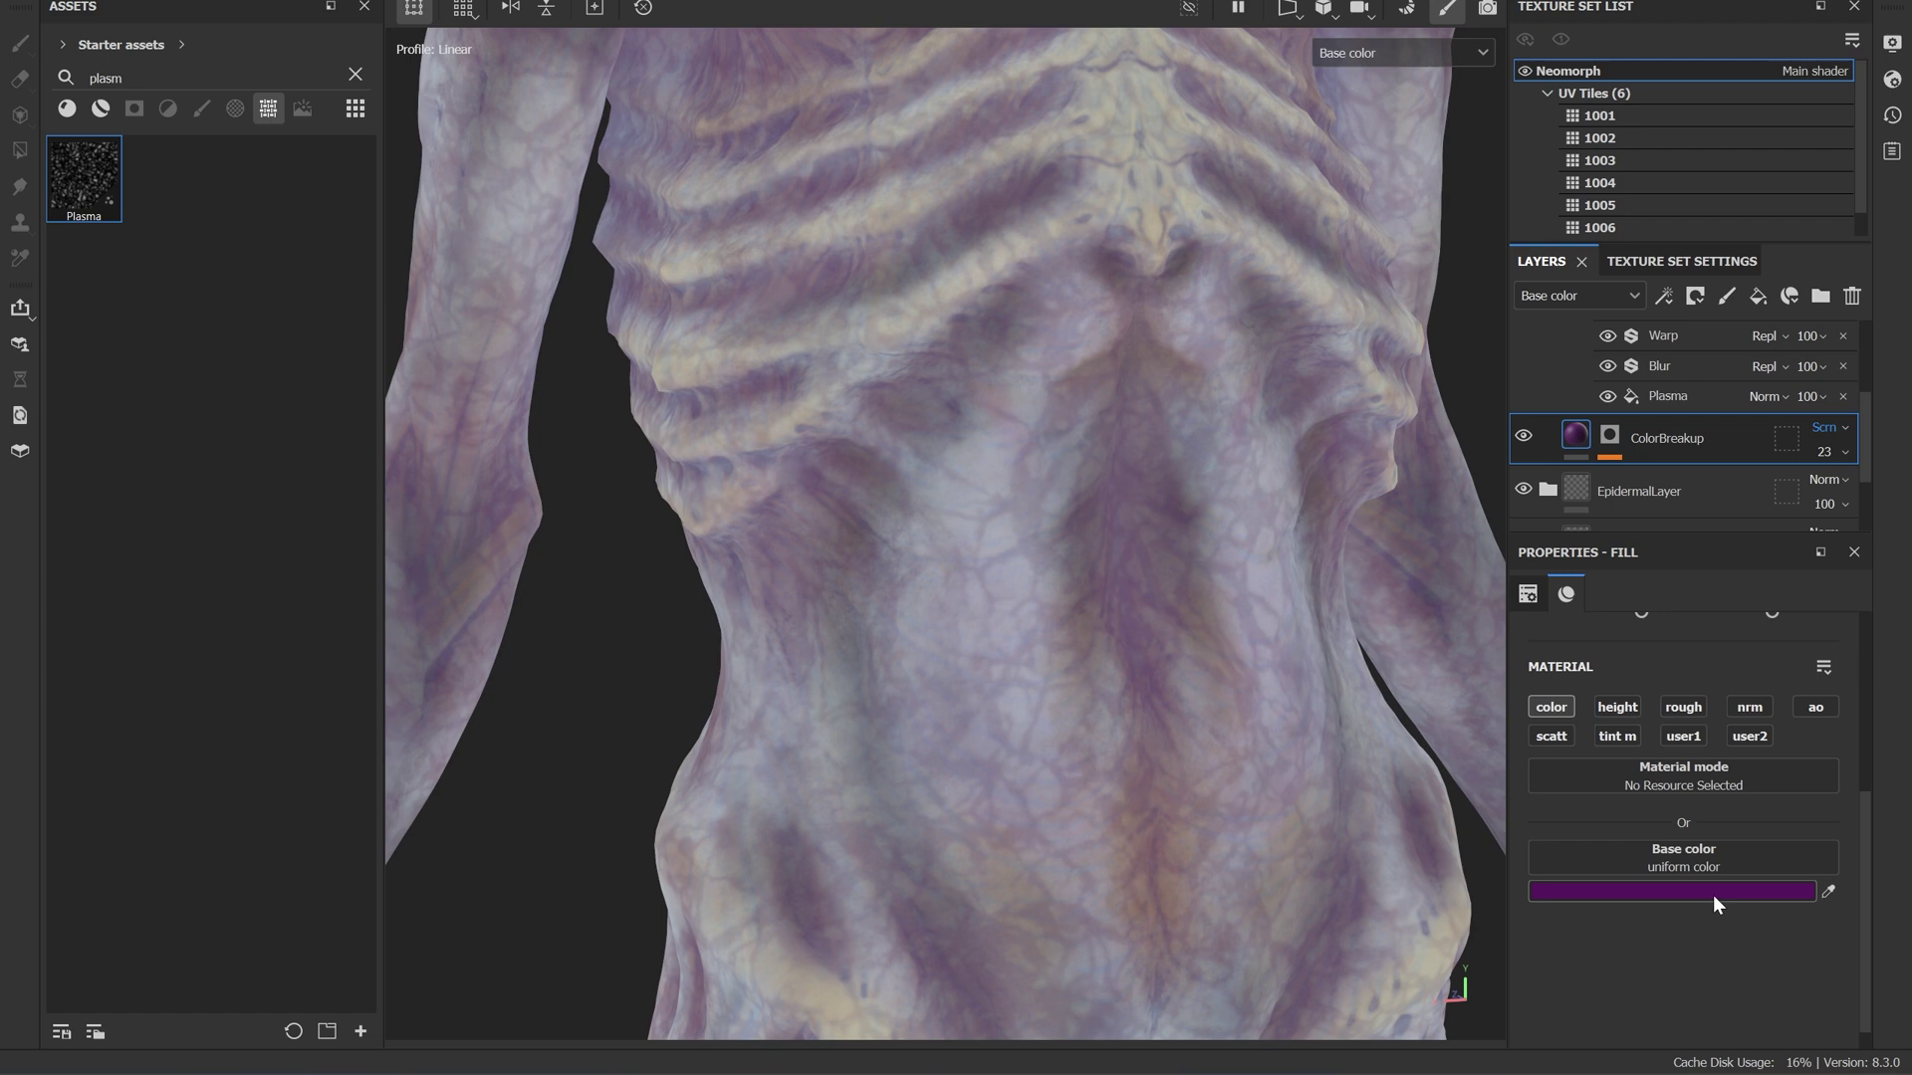
left_click(1712, 894)
left_click_drag(1466, 779, 1541, 754)
left_click_drag(1822, 494, 1813, 498)
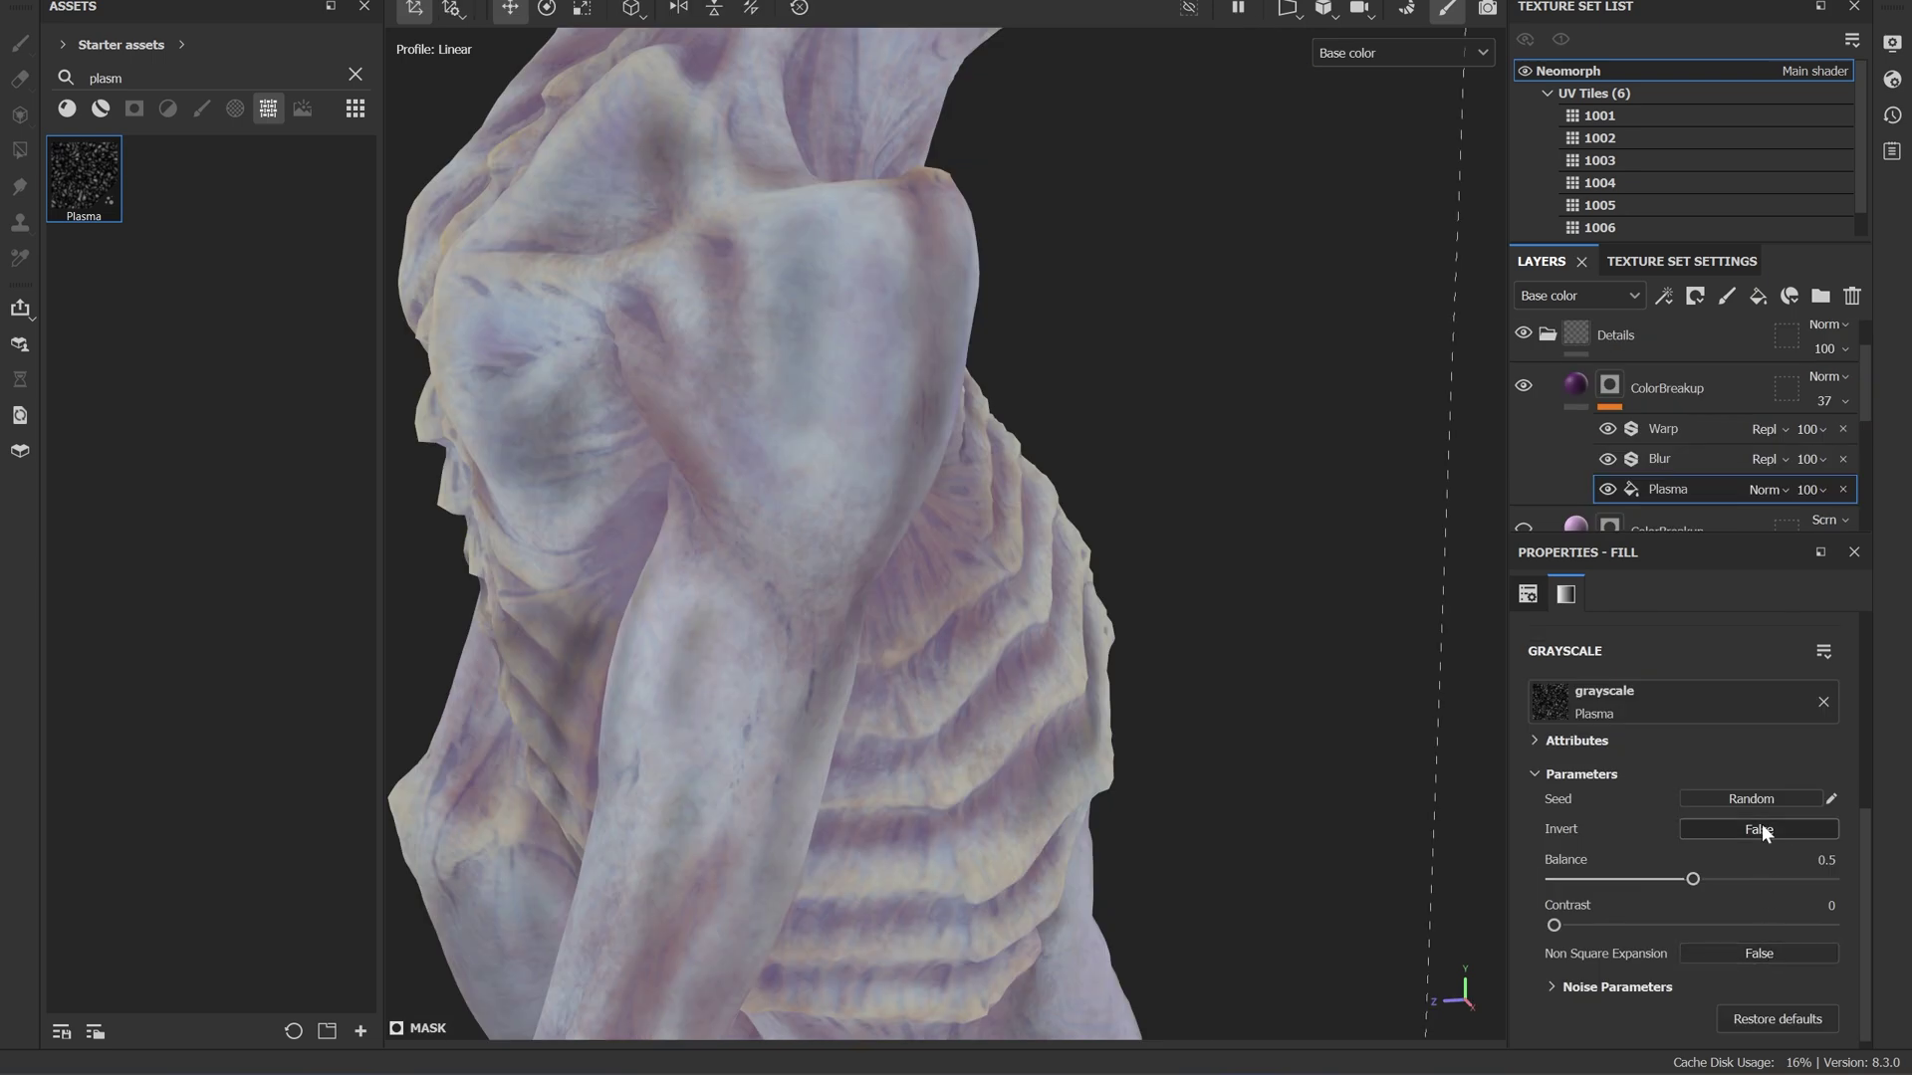
Invert the Plasma noise and raise its Balance to 0.96, then view the head.
left_click(1759, 824)
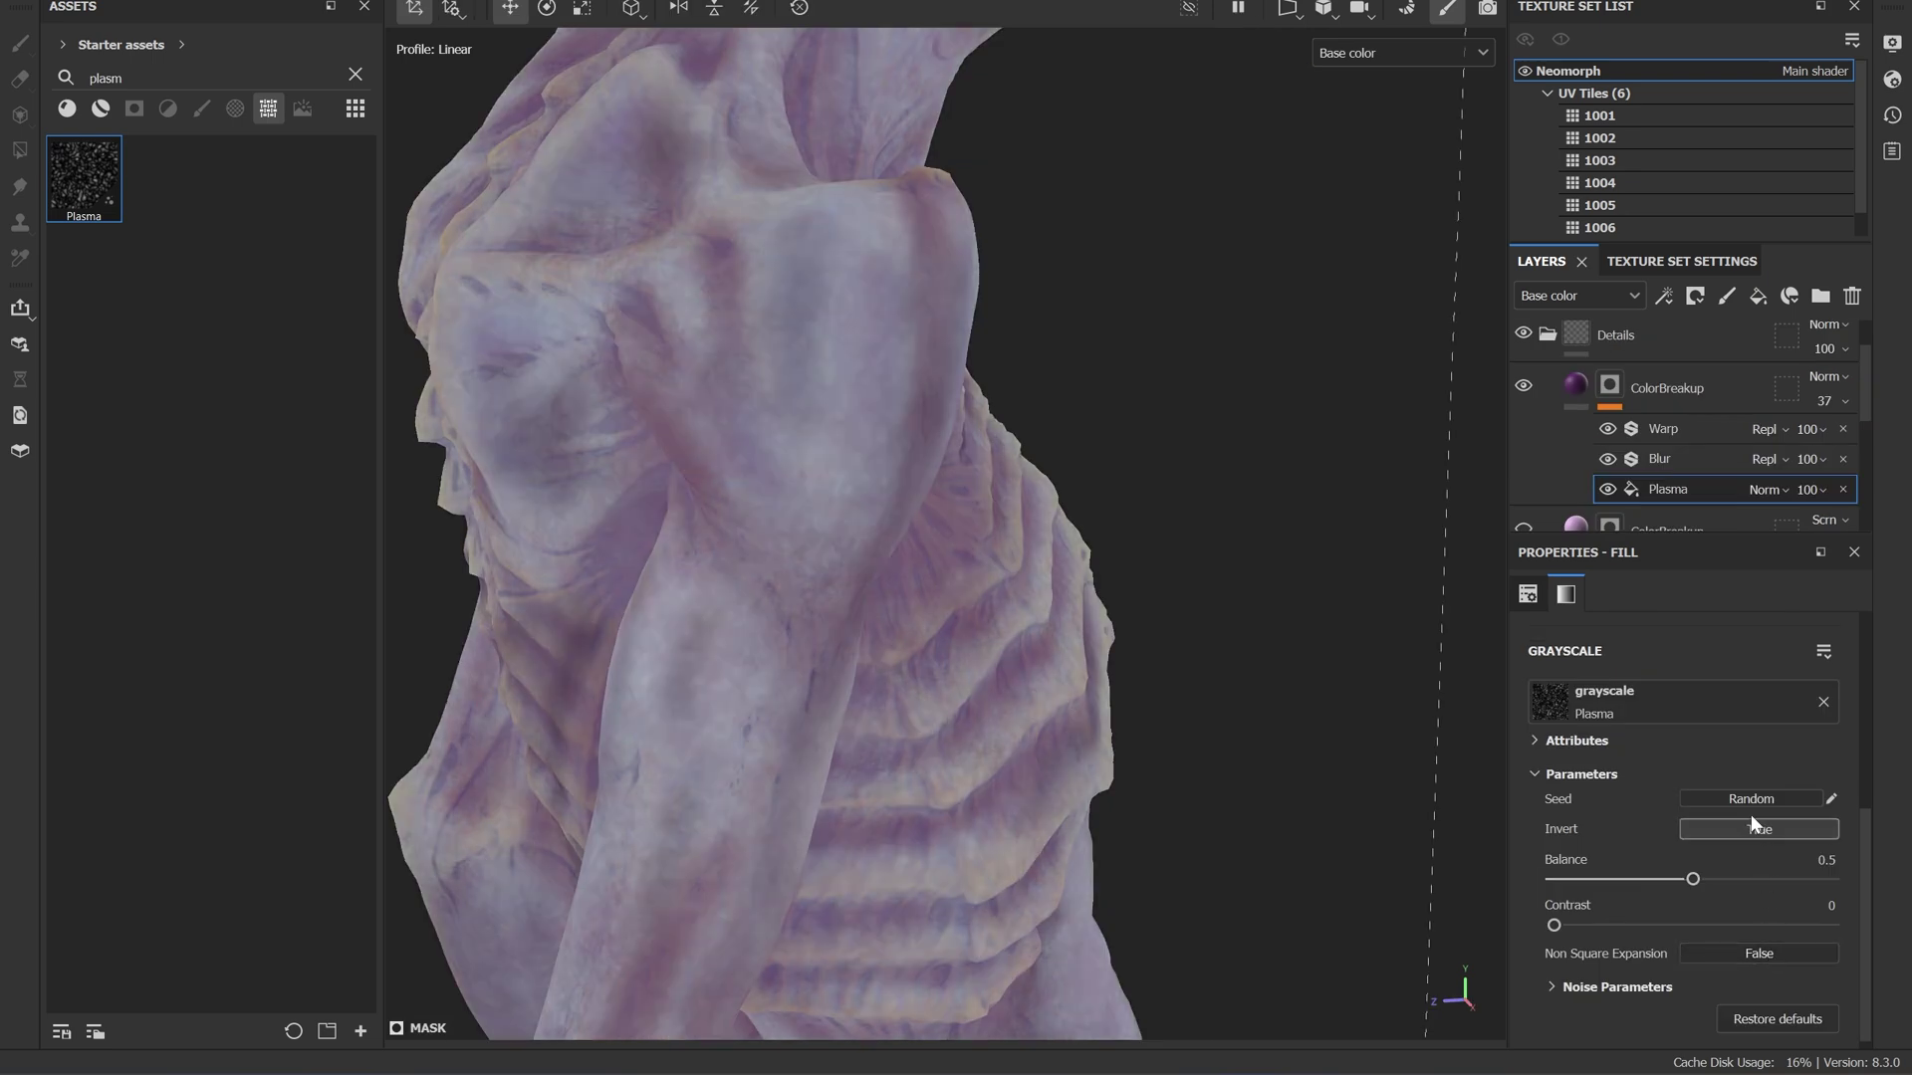
left_click_drag(1693, 879, 1832, 878)
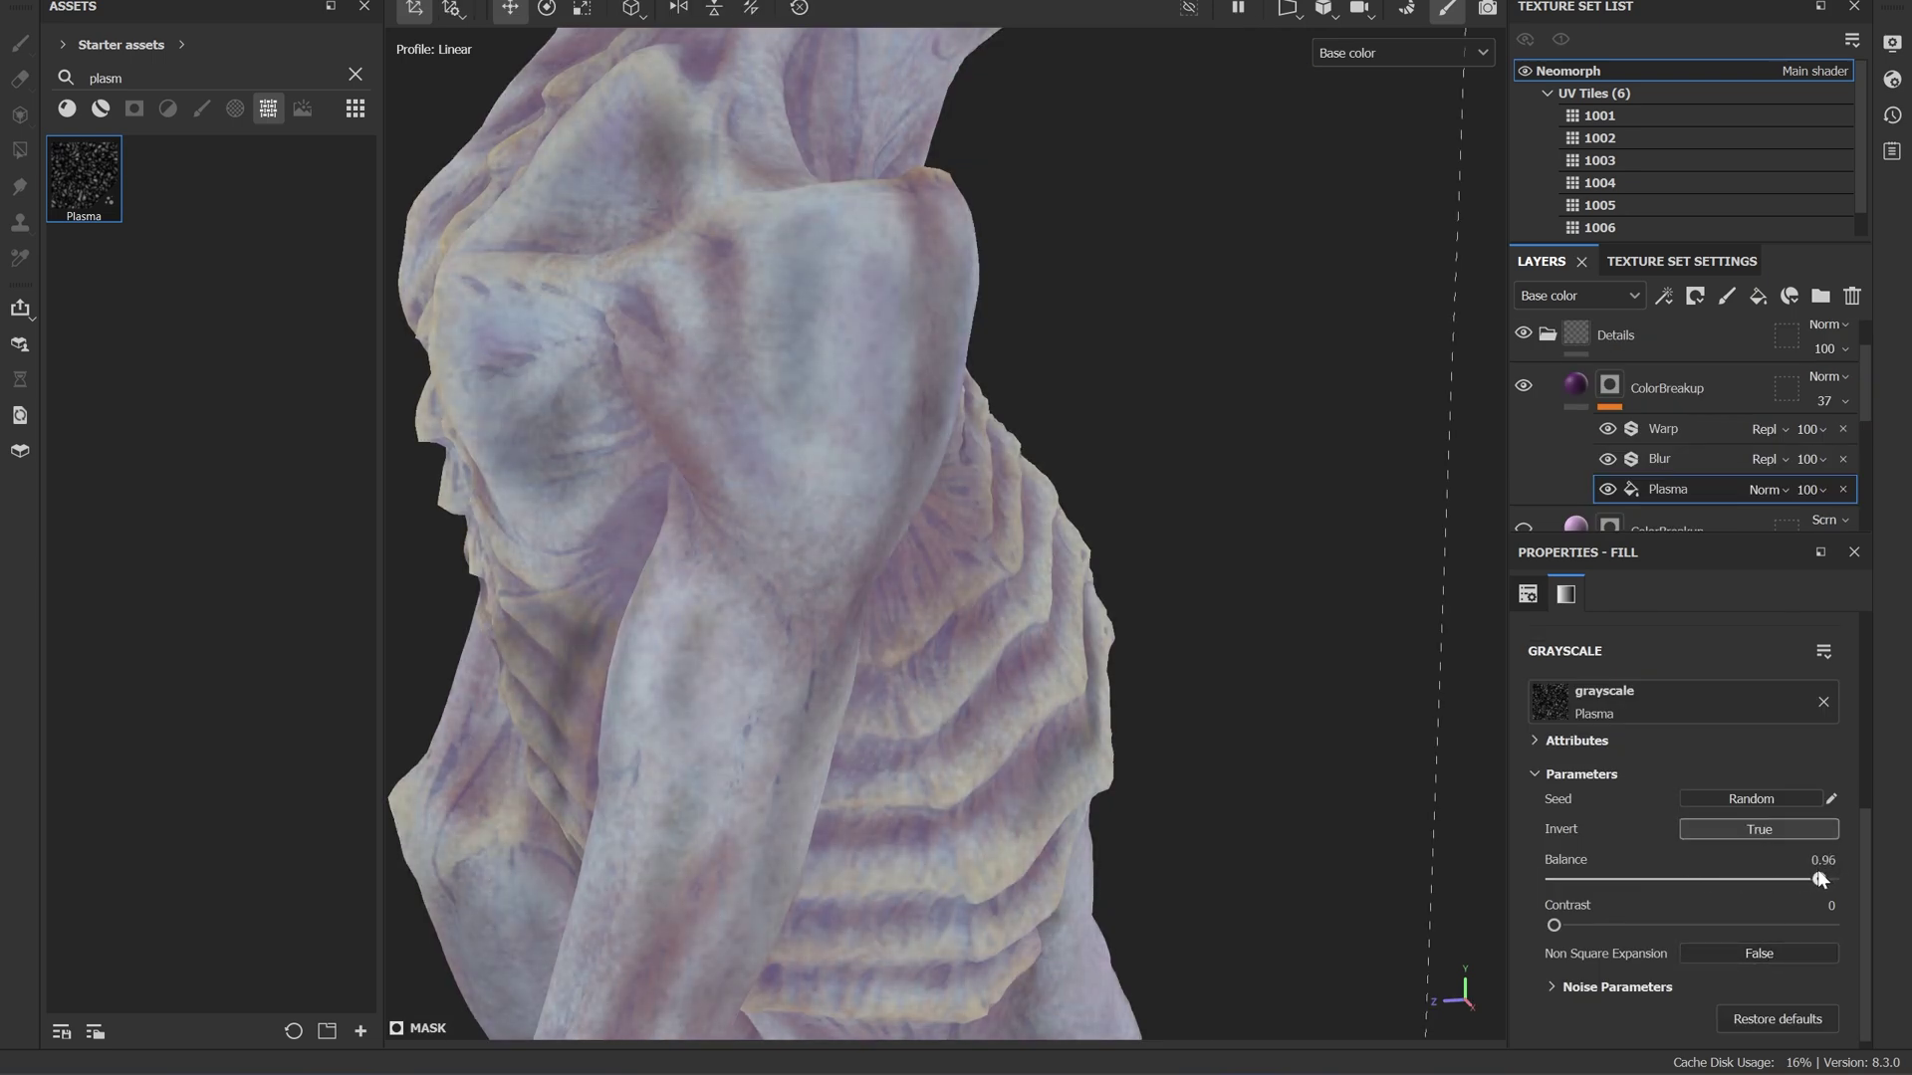
scroll(1182, 584, "down", 2)
left_click_drag(1182, 585, 962, 629, "alt")
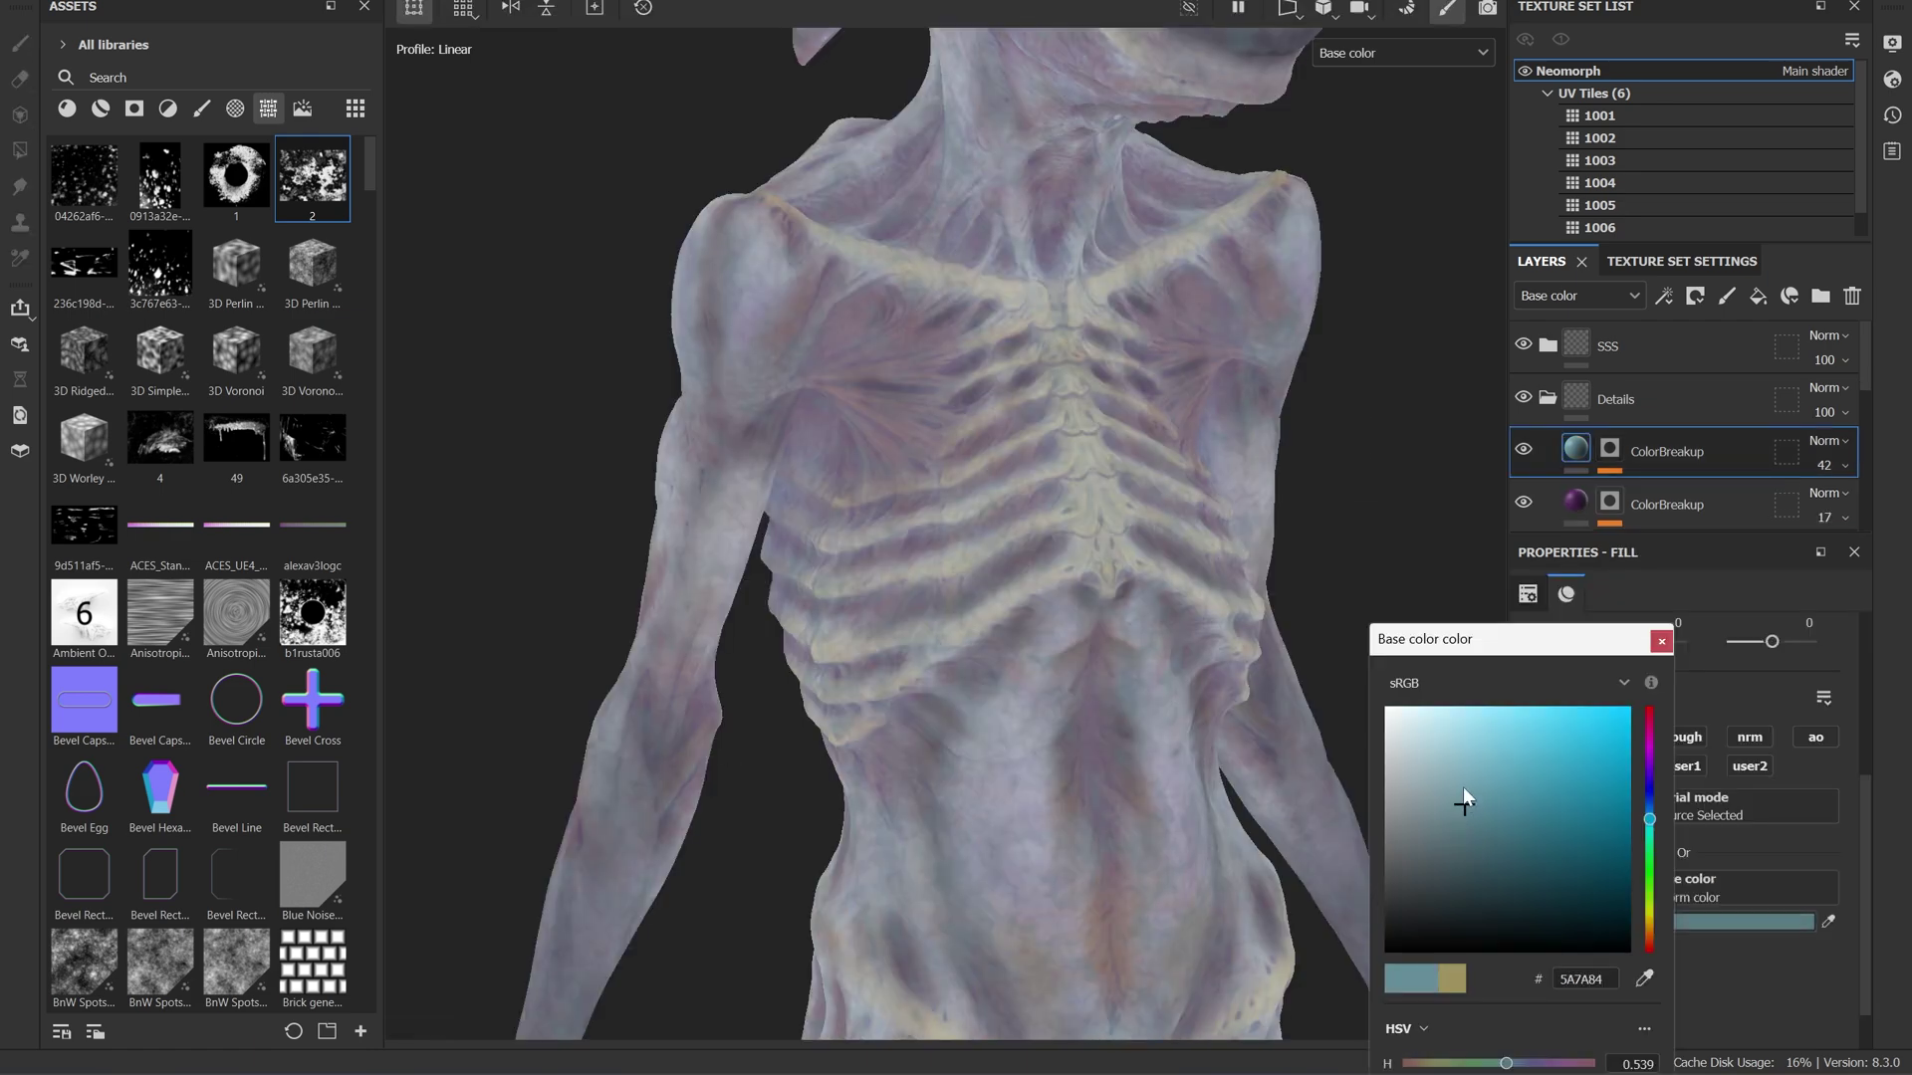
Give the top ColorBreakup layer a teal-grey 6B8A94 colour and check the torso in three-quarter view.
left_click_drag(1461, 787, 1473, 833)
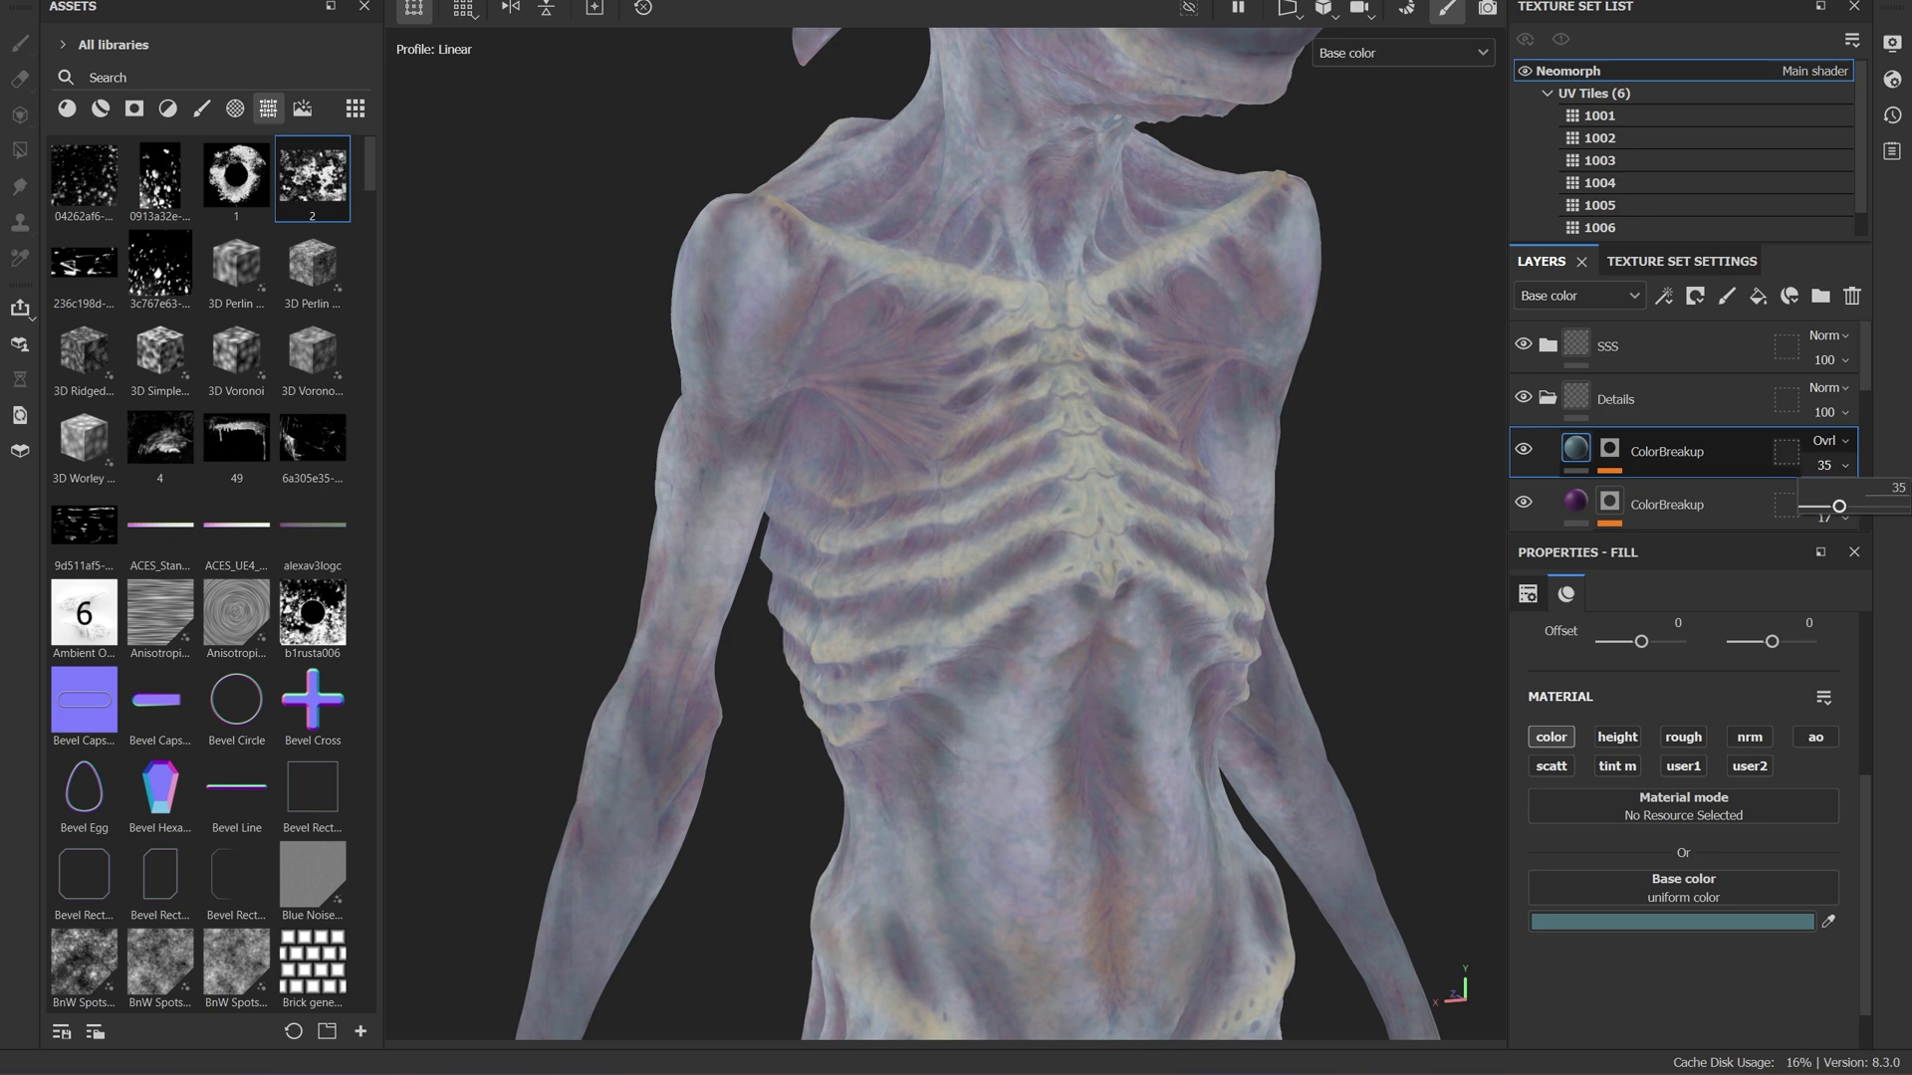
key("f")
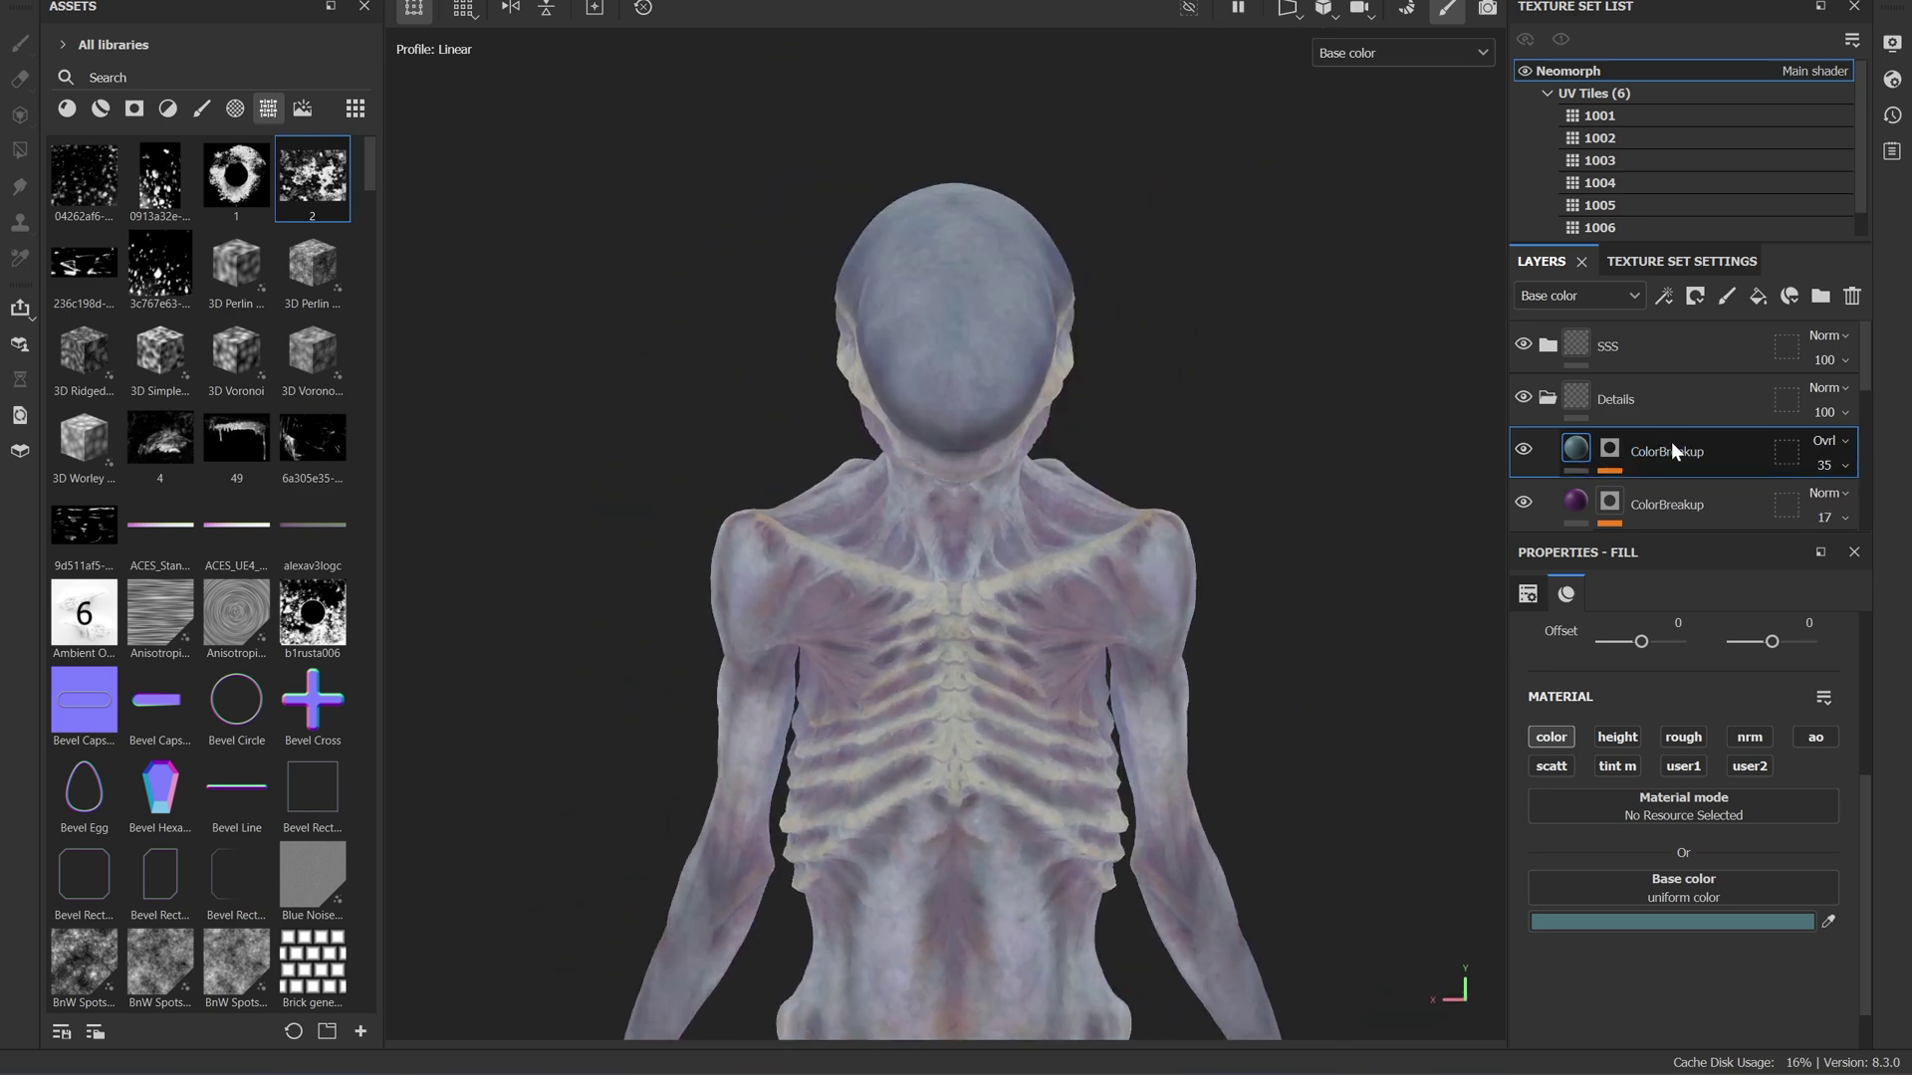
left_click_drag(887, 691, 853, 579, "alt")
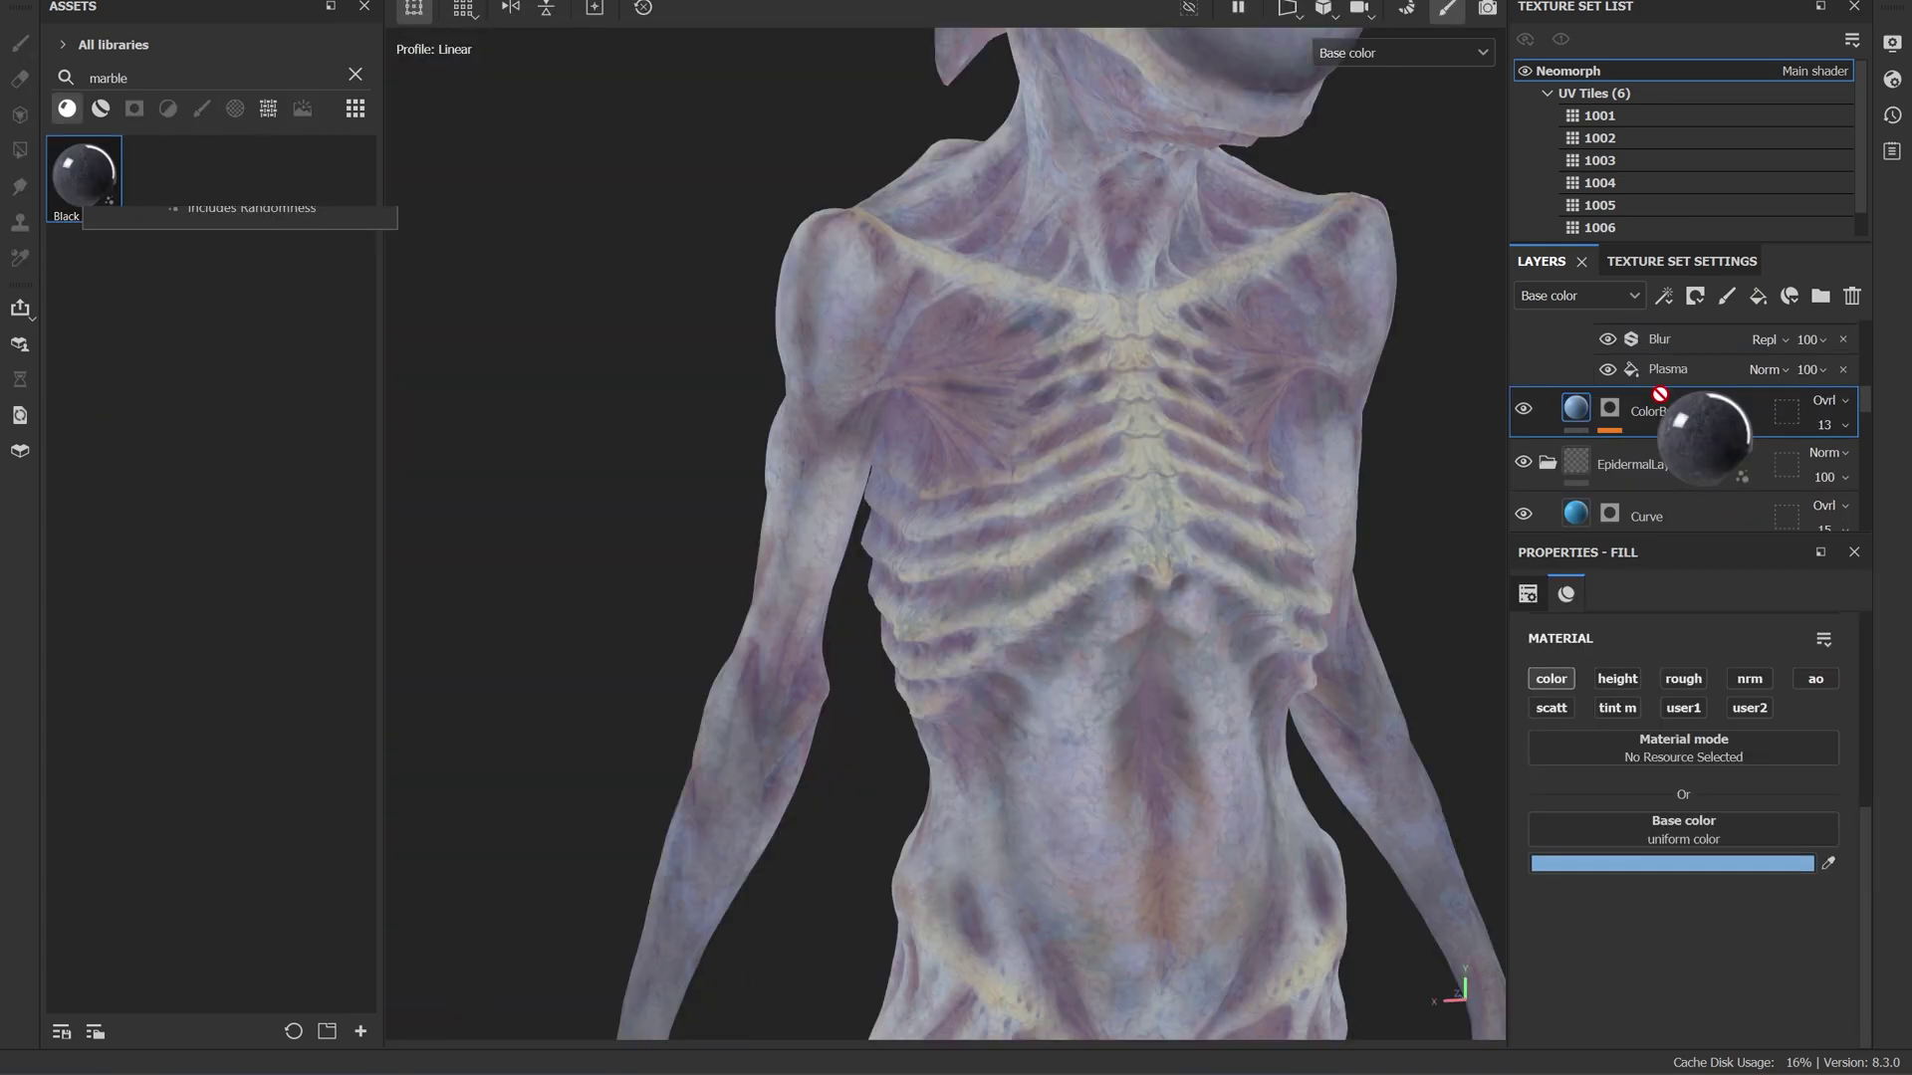
Add Black Pearl Granite as a layer and darken and tighten its Levels range.
left_click_drag(1638, 397, 1639, 401)
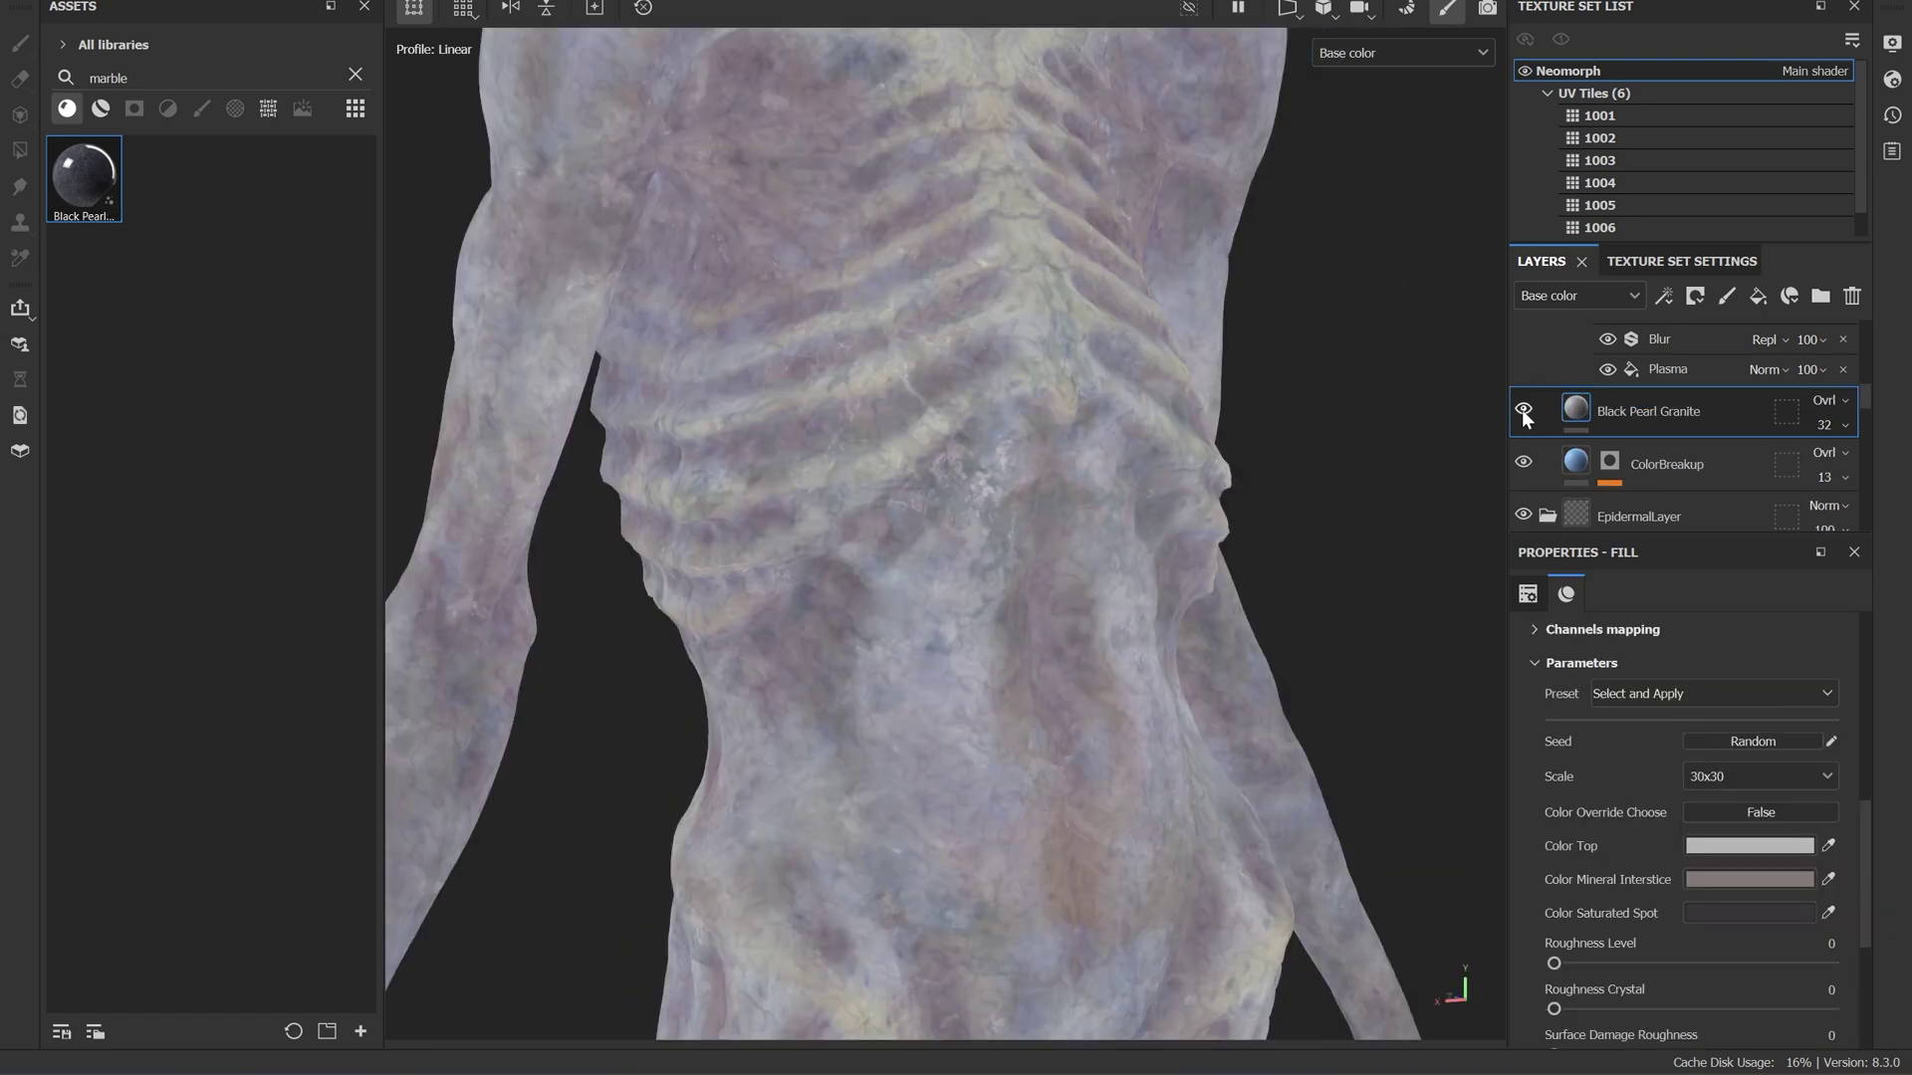
left_click(1521, 409)
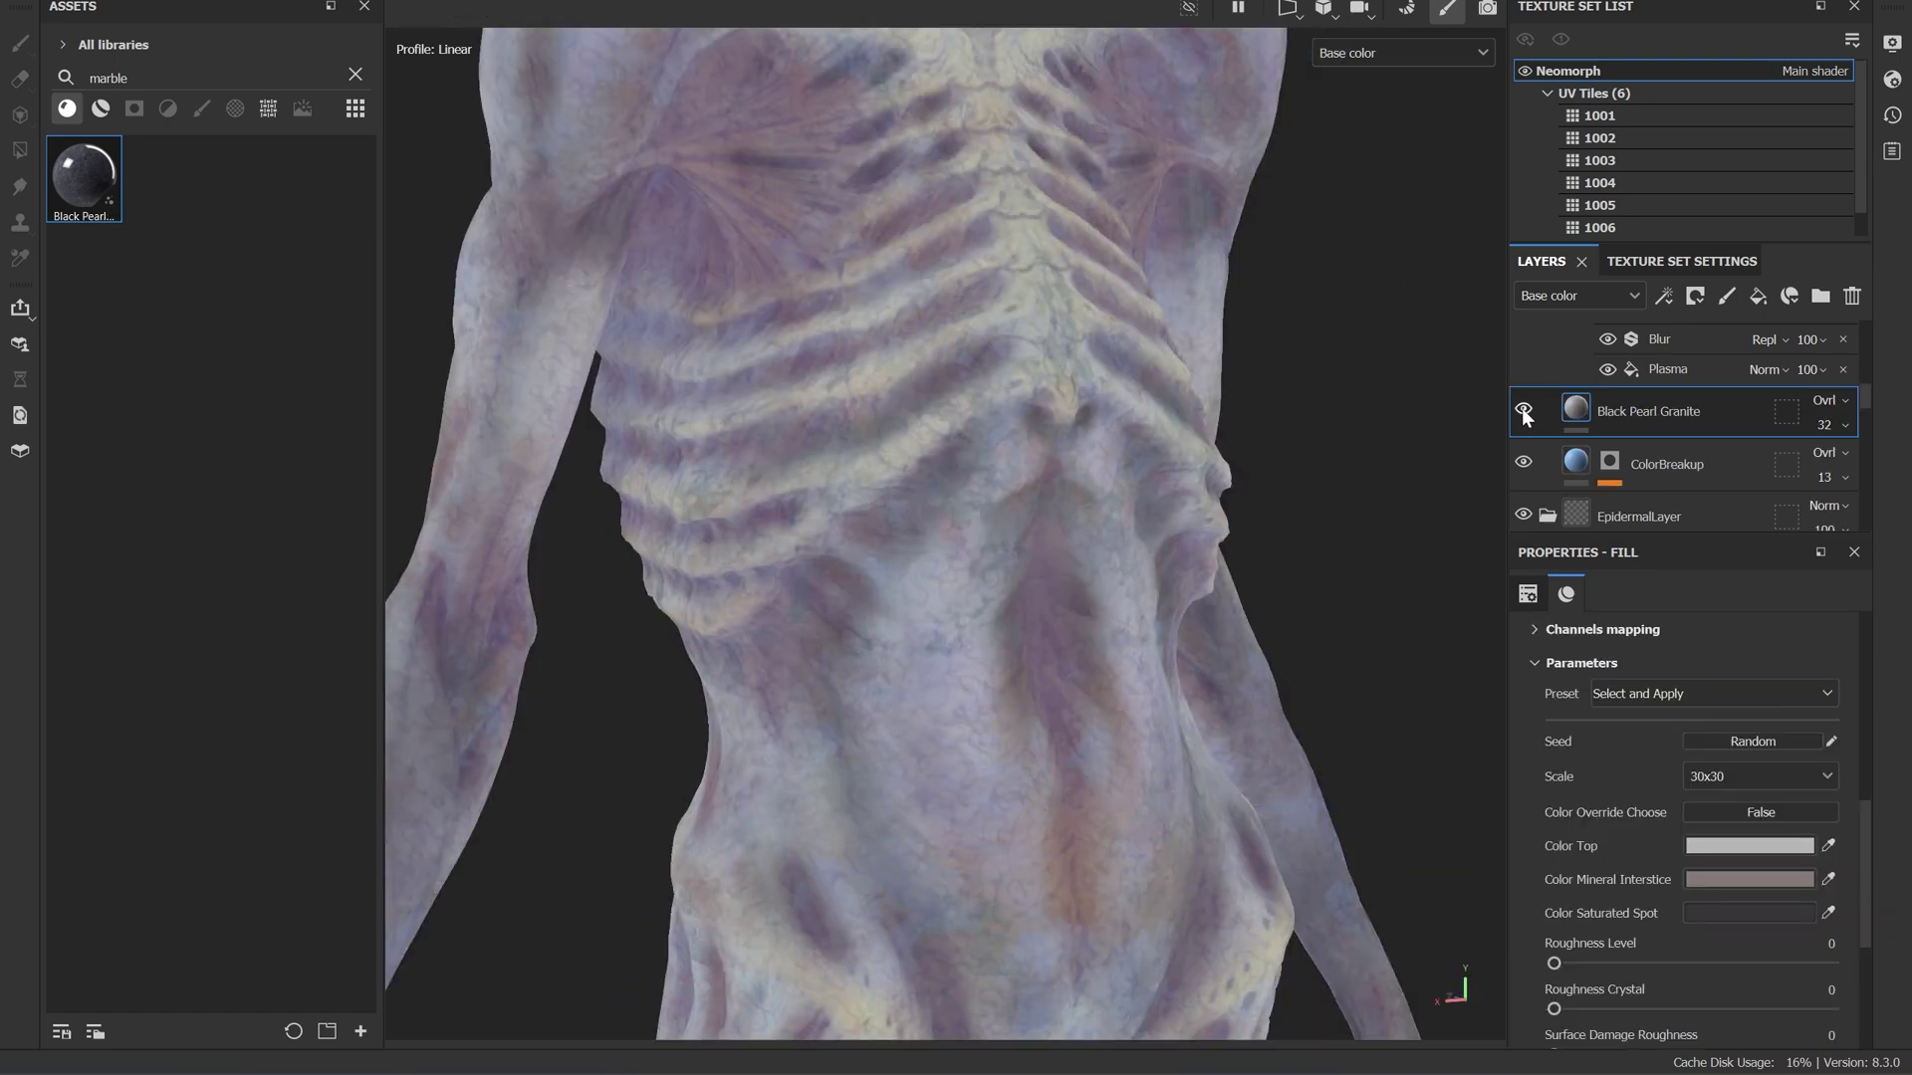
left_click(1521, 408)
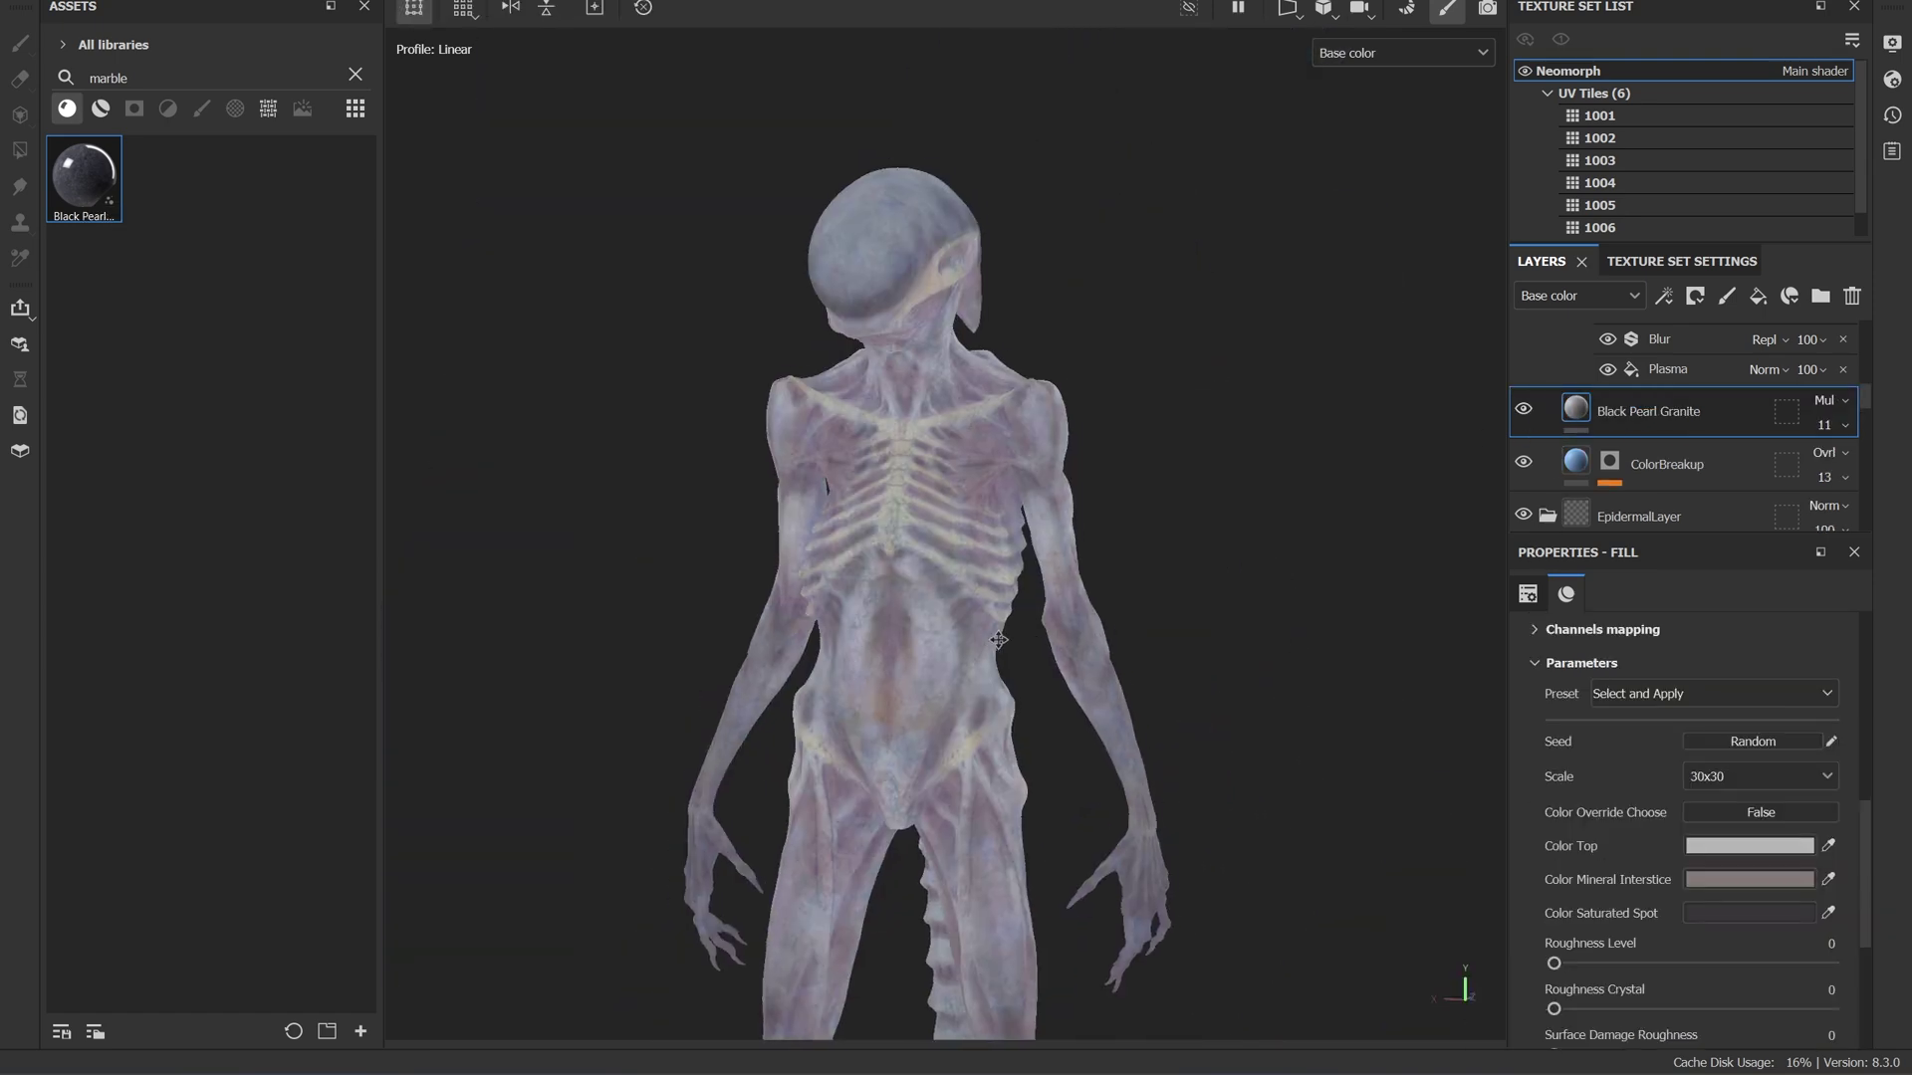
left_click_drag(498, 622, 1471, 630, "alt")
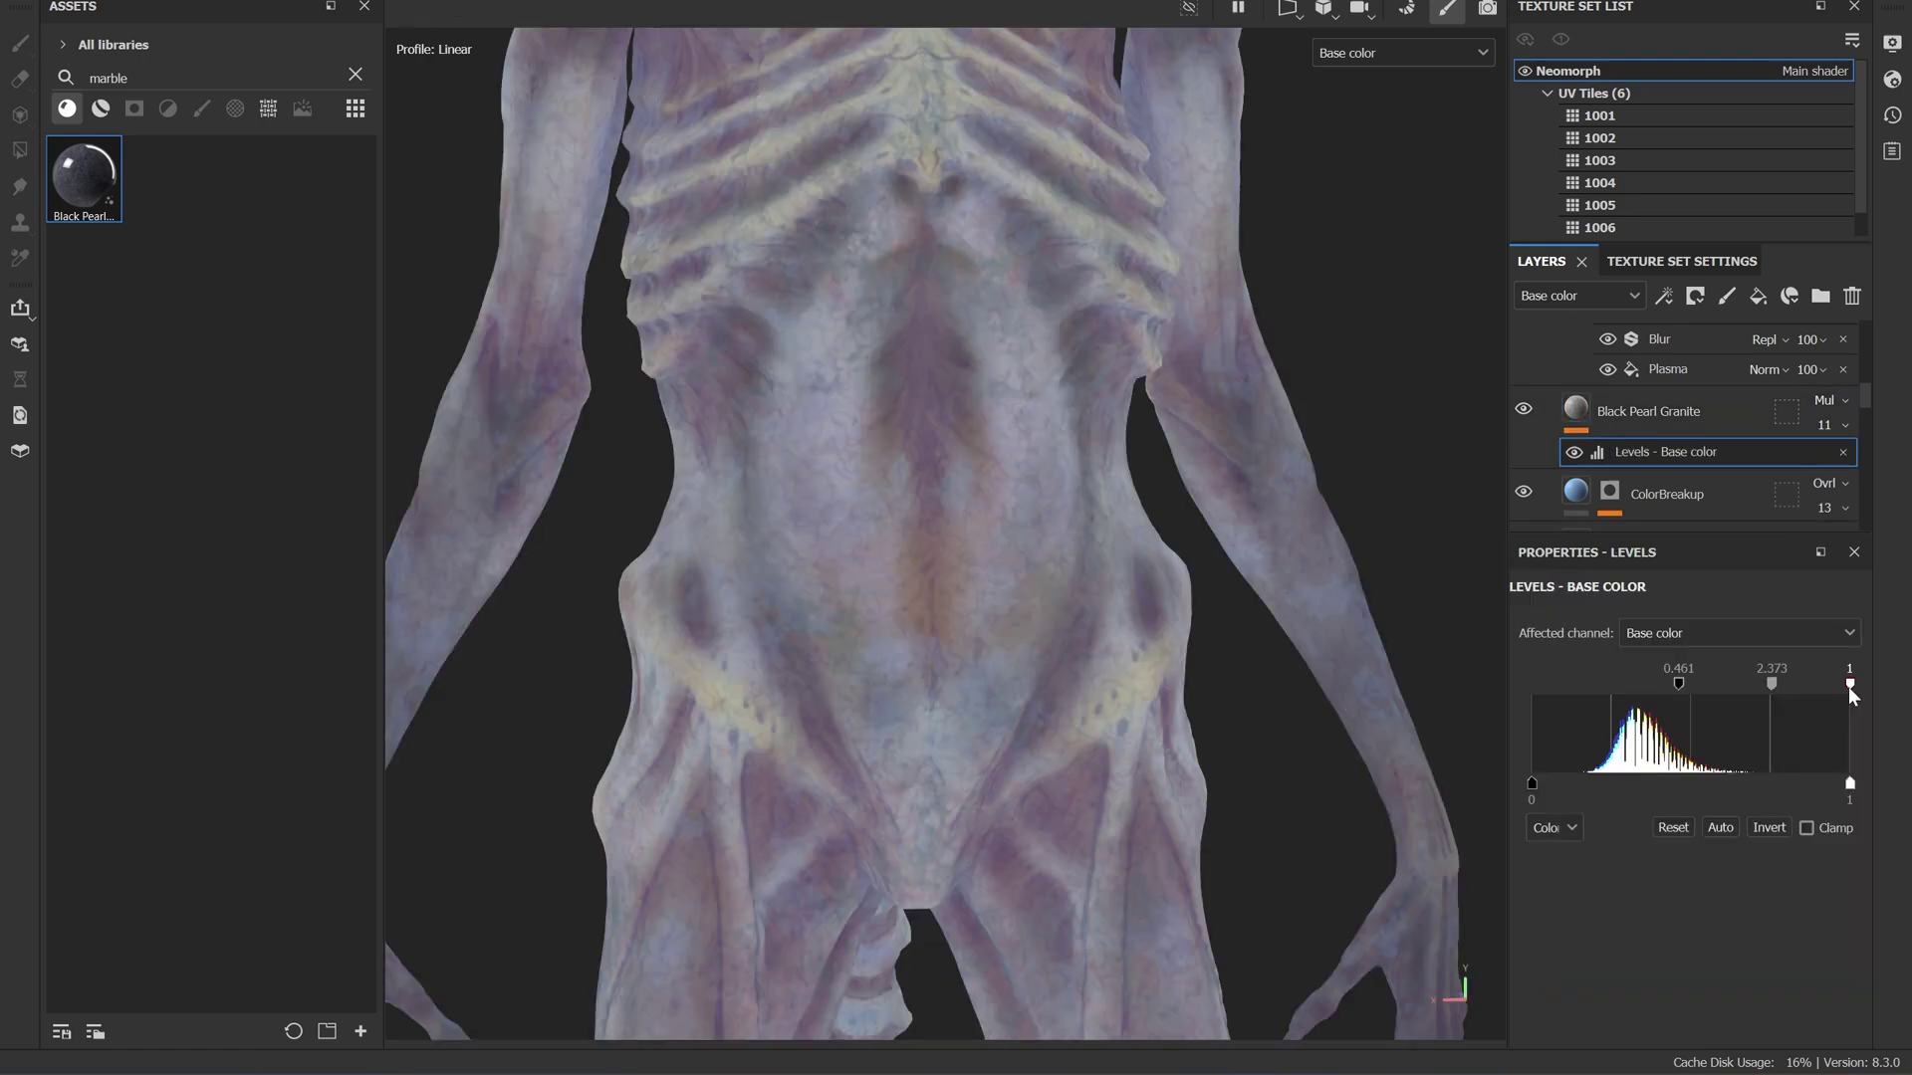
left_click_drag(1698, 707, 1605, 689)
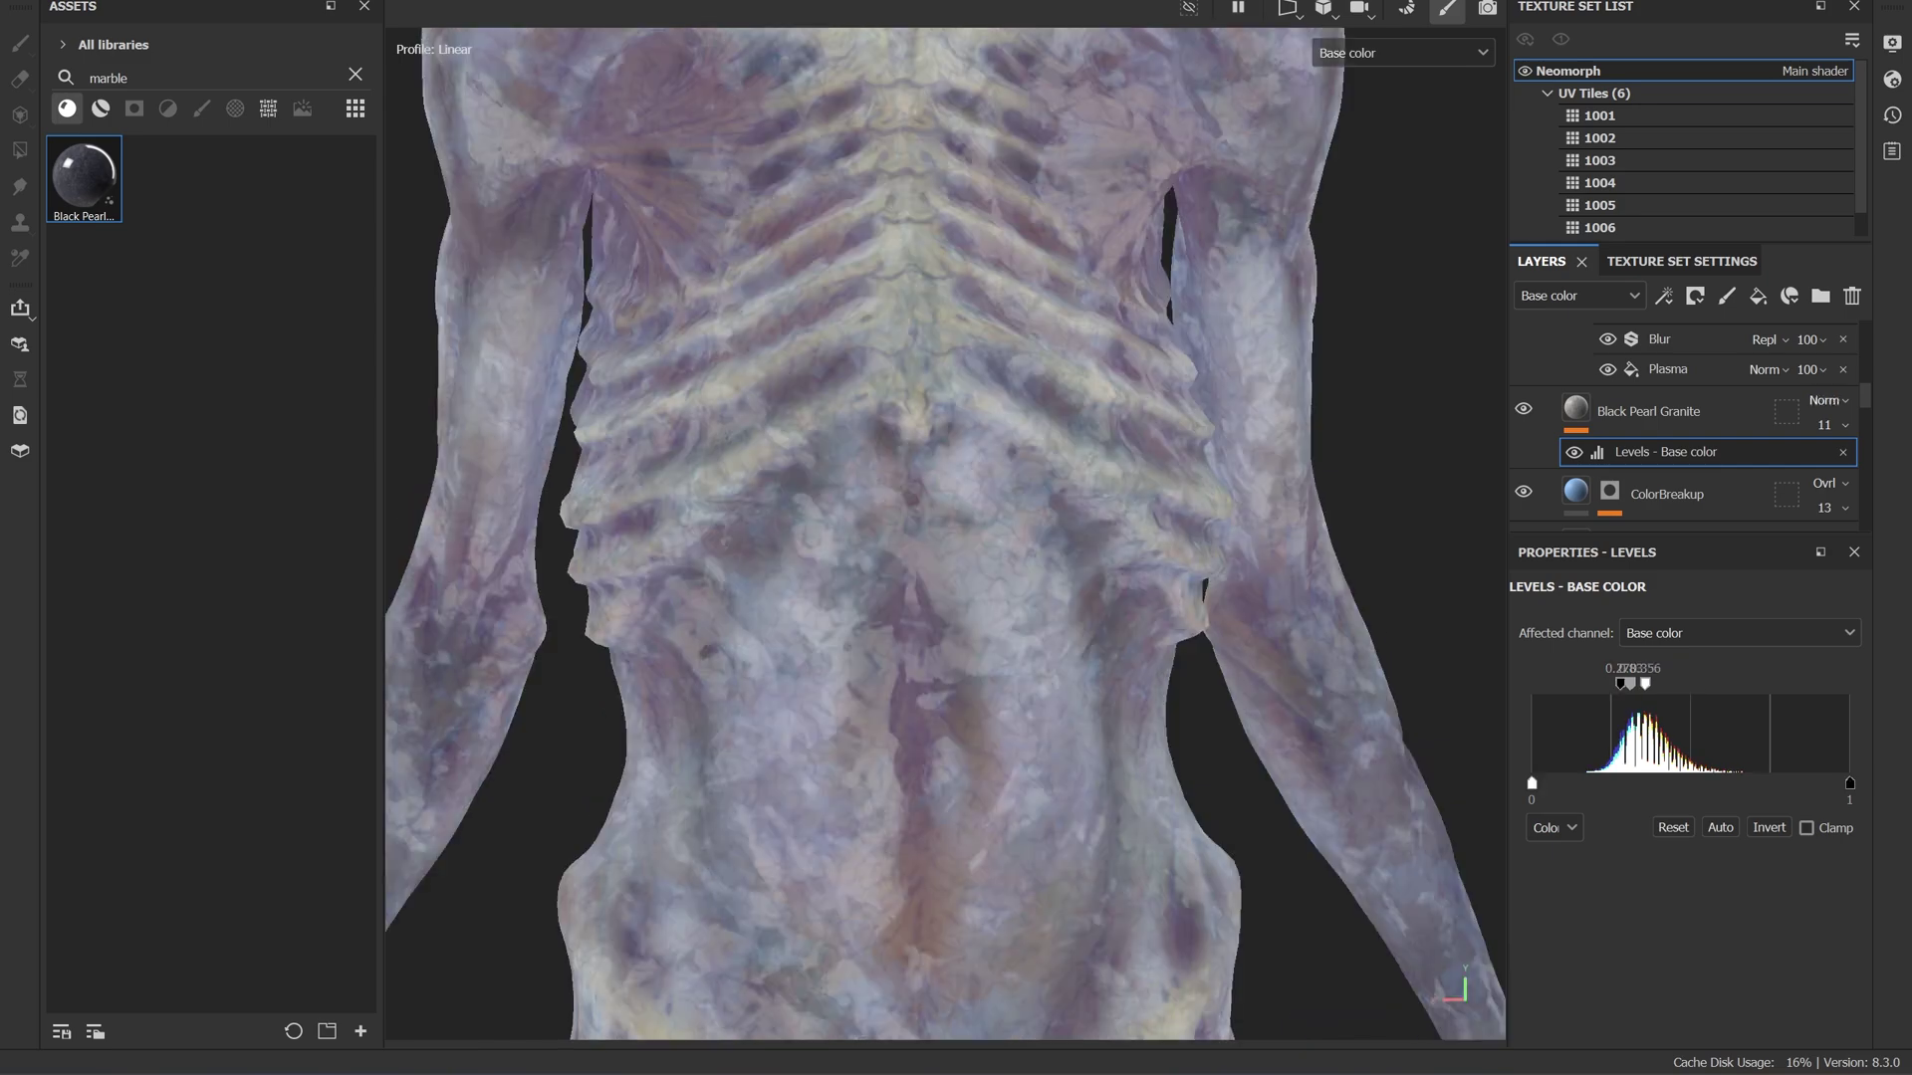
left_click_drag(1244, 717, 937, 493, "alt")
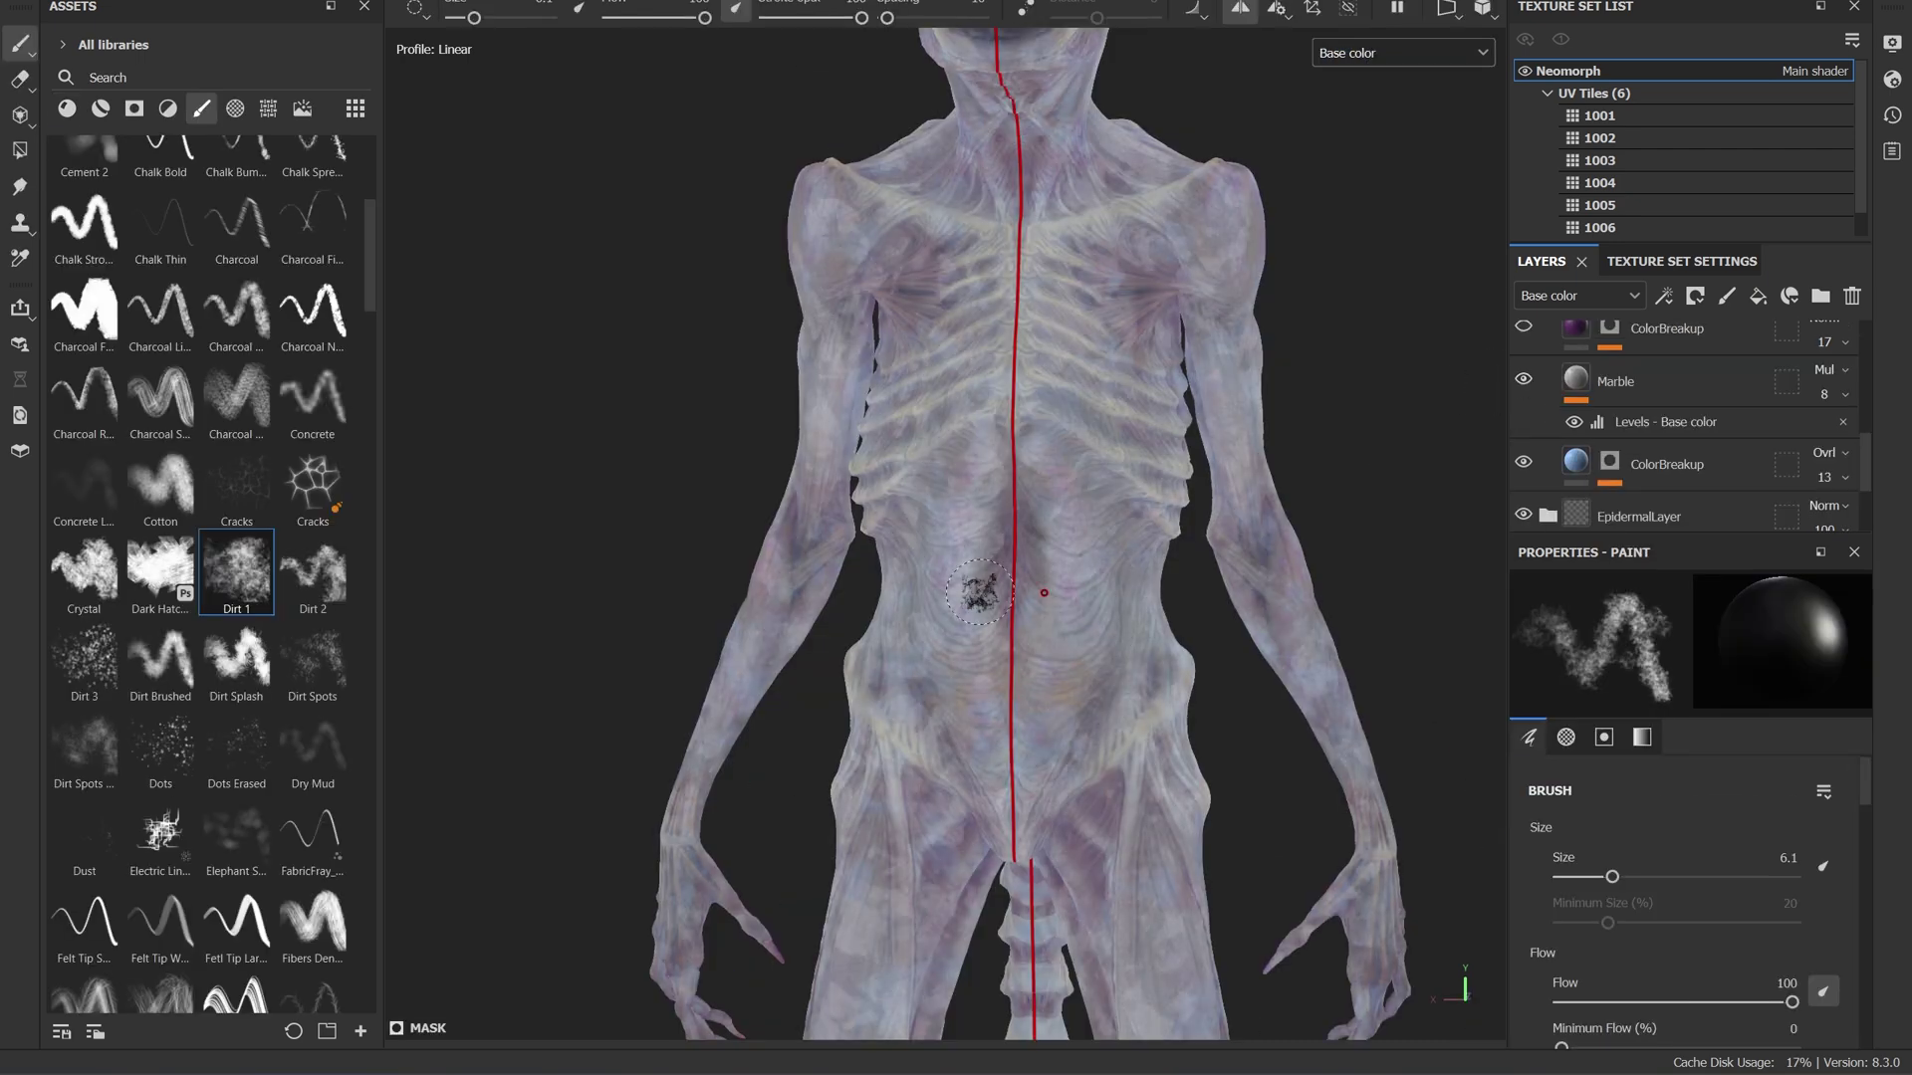
In full material view, raise the third ColorBreakup layer's height relief slightly.
scroll(1026, 588, "down", 3)
mouse_move(1075, 585)
left_mouse_down("alt")
mouse_move(1095, 597)
mouse_move(1088, 726)
mouse_move(857, 700)
mouse_move(1273, 814)
mouse_move(1054, 560)
left_mouse_up("alt")
scroll(1113, 605, "up", 3)
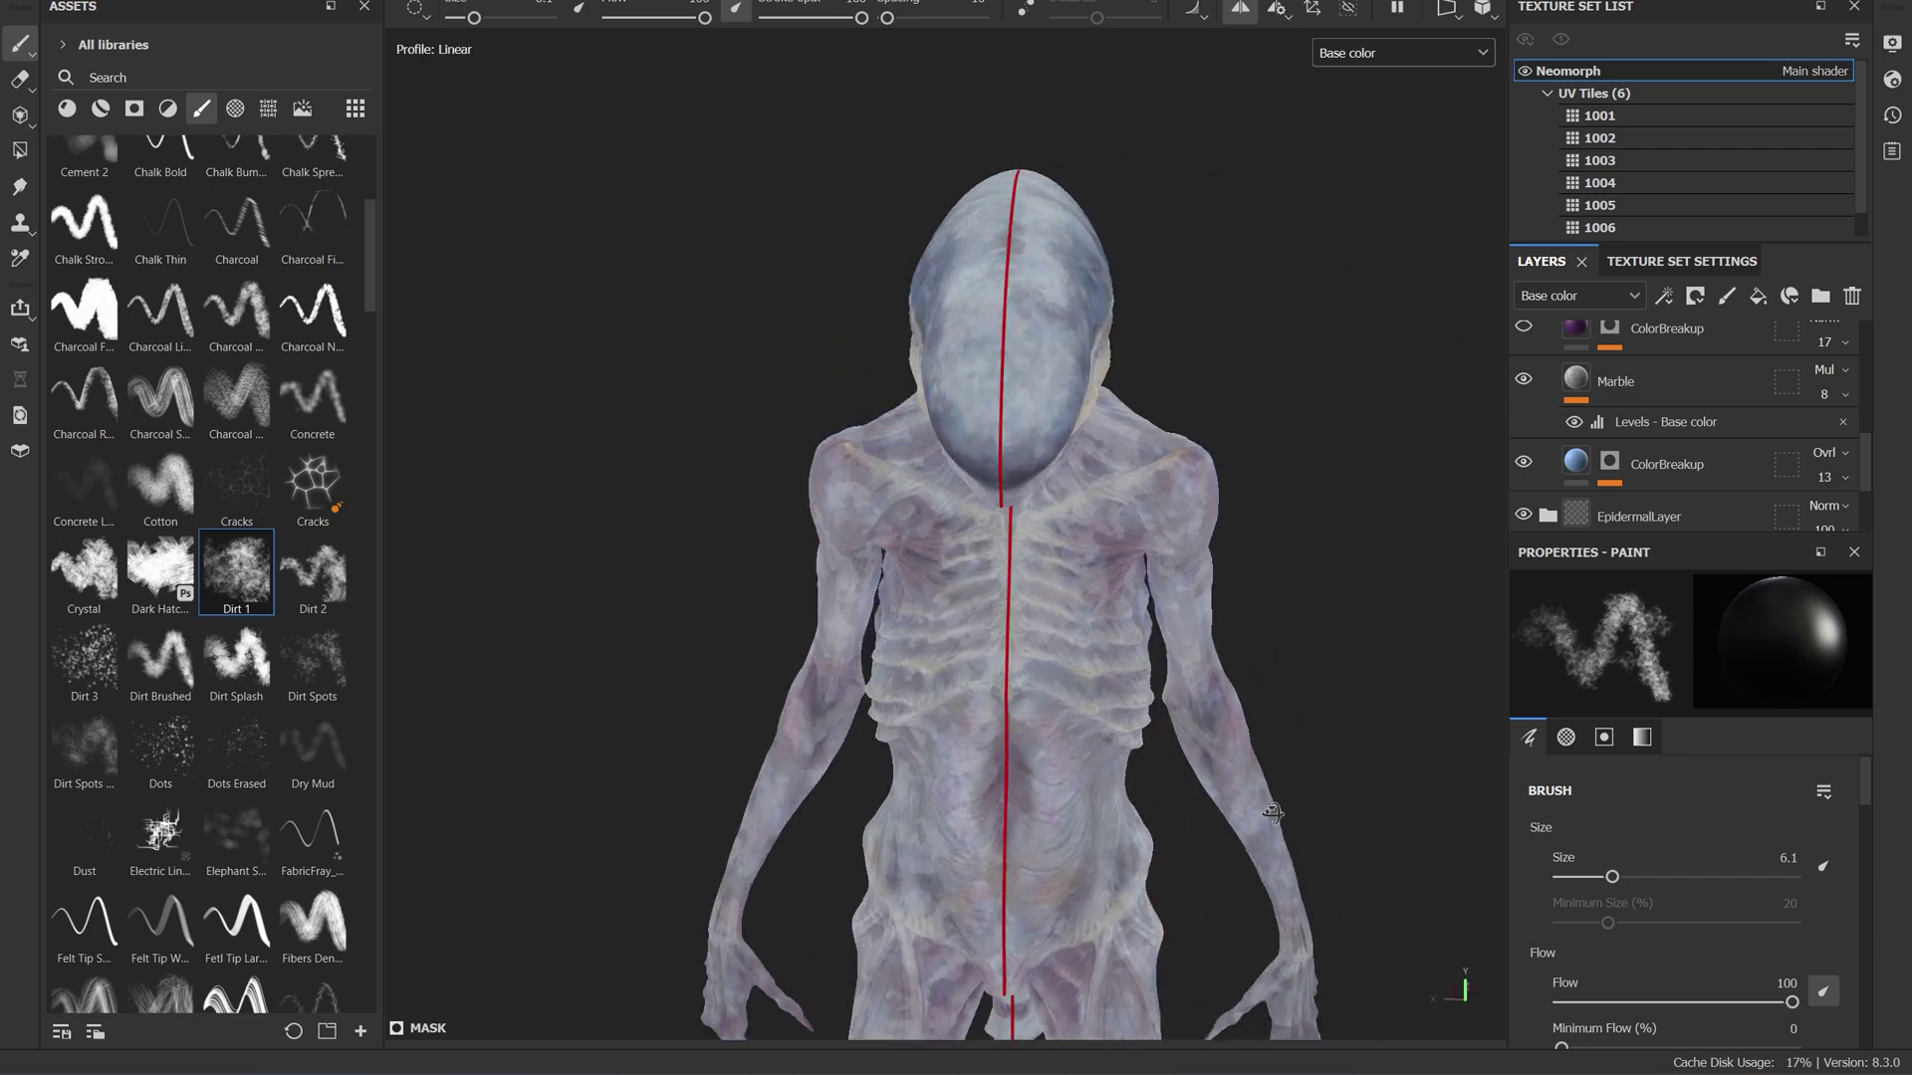
scroll(1054, 561, "up", 3)
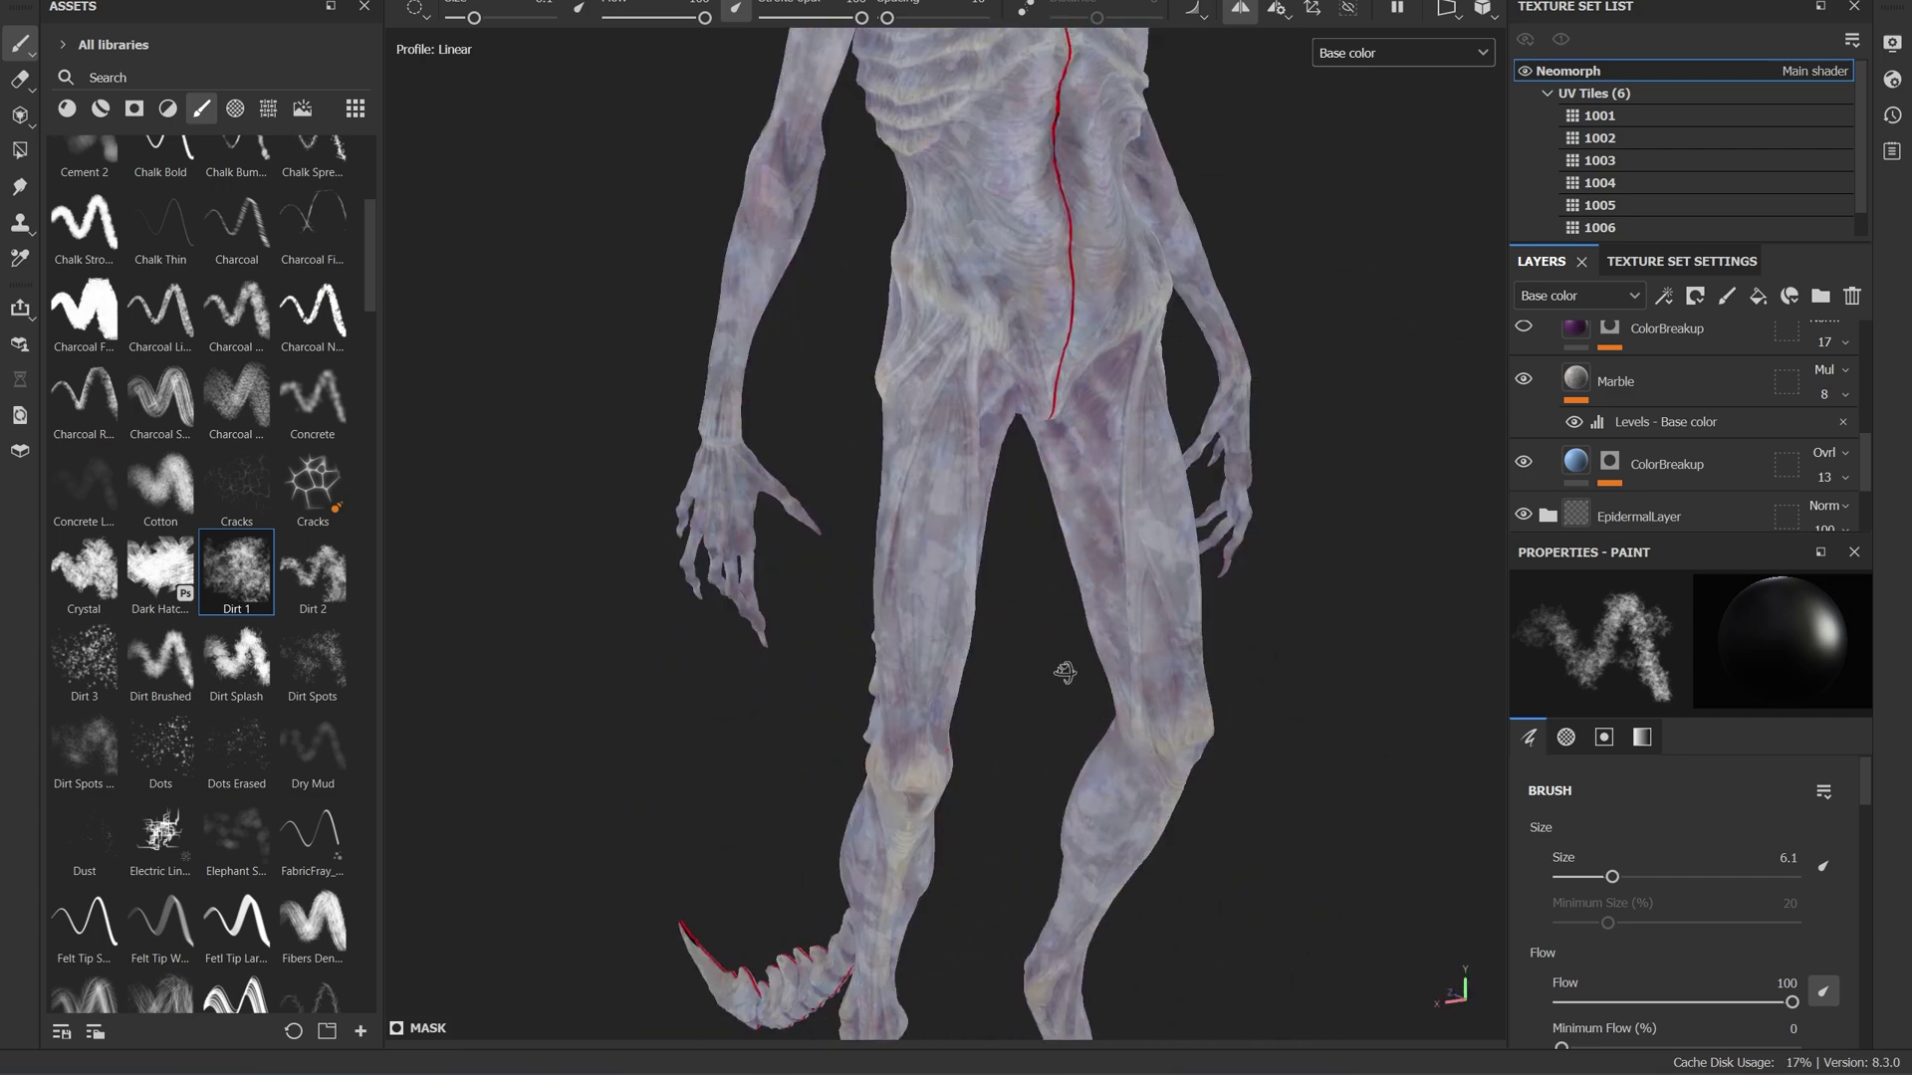
left_click_drag(1065, 672, 1245, 637, "alt")
scroll(1244, 637, "up", 3)
scroll(1530, 468, "up", 2)
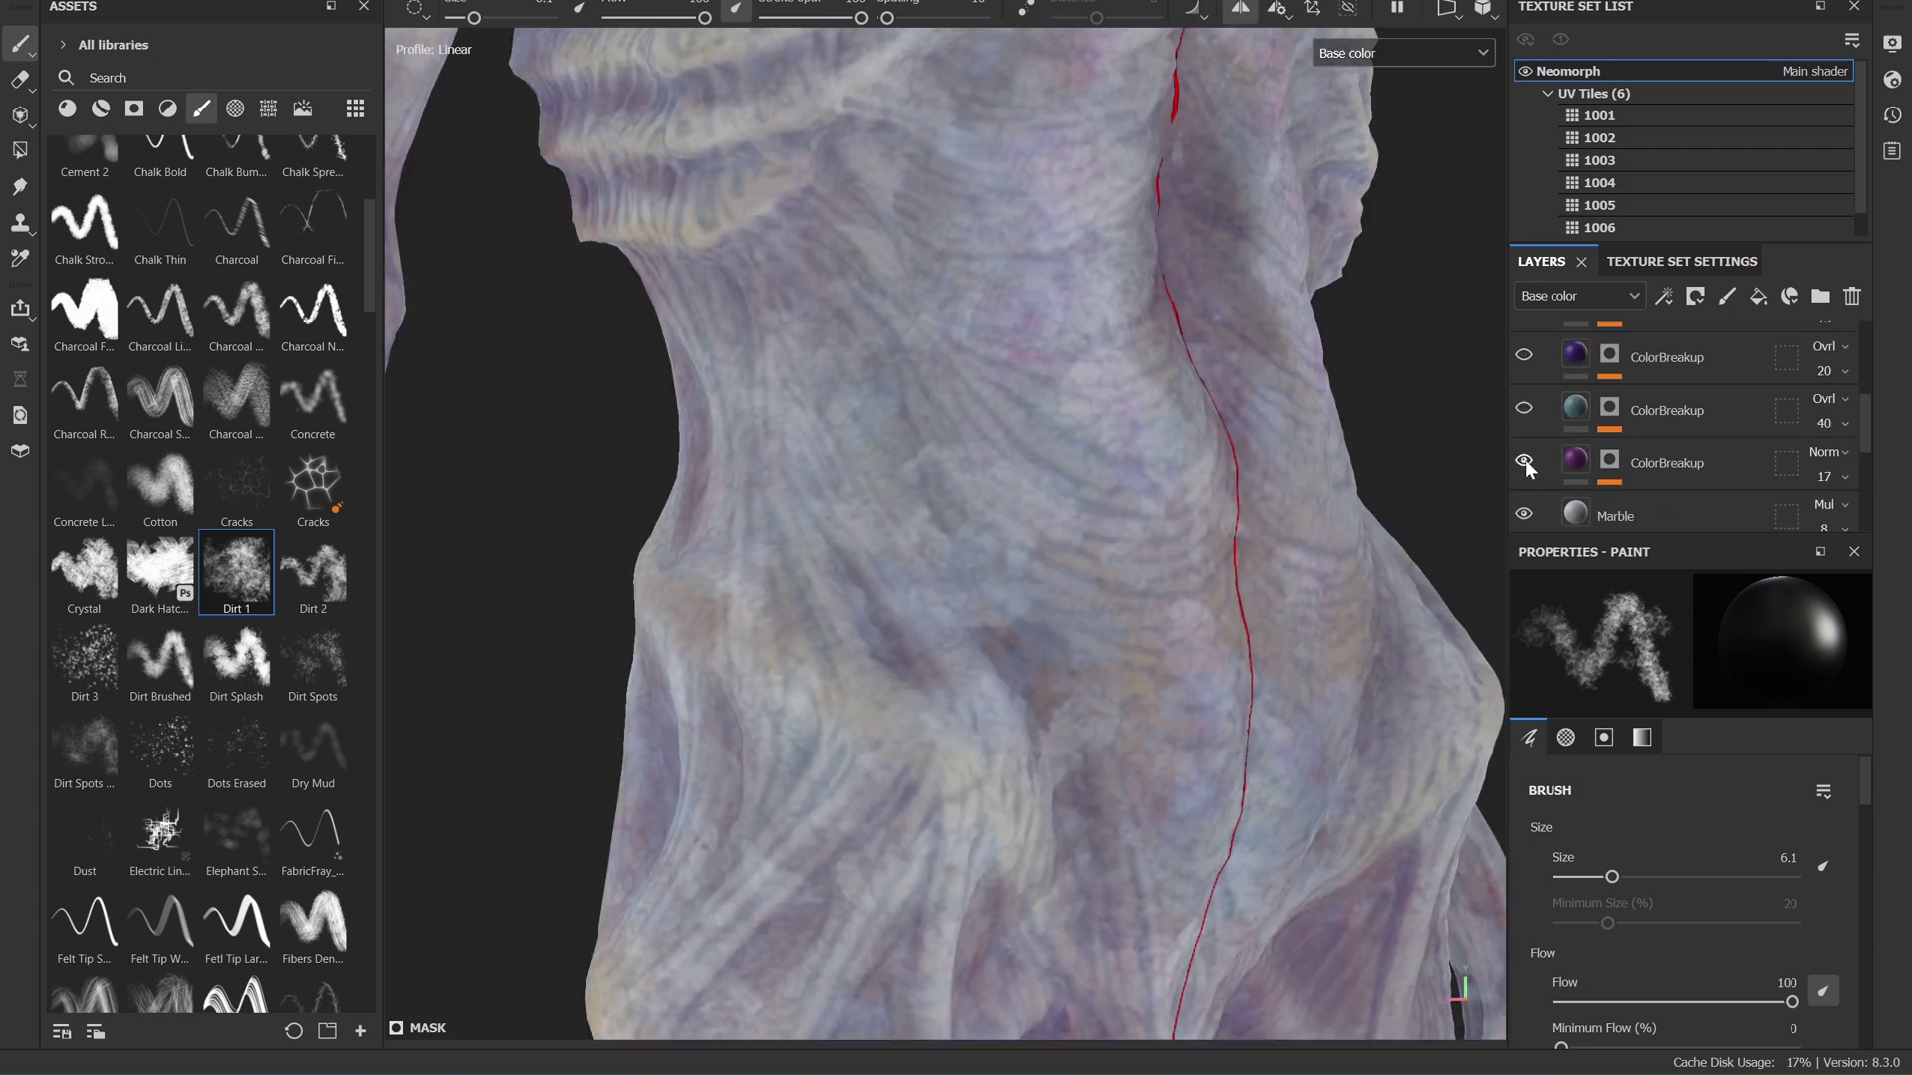
key("m")
left_click_drag(996, 598, 838, 640, "alt")
left_click(1666, 462)
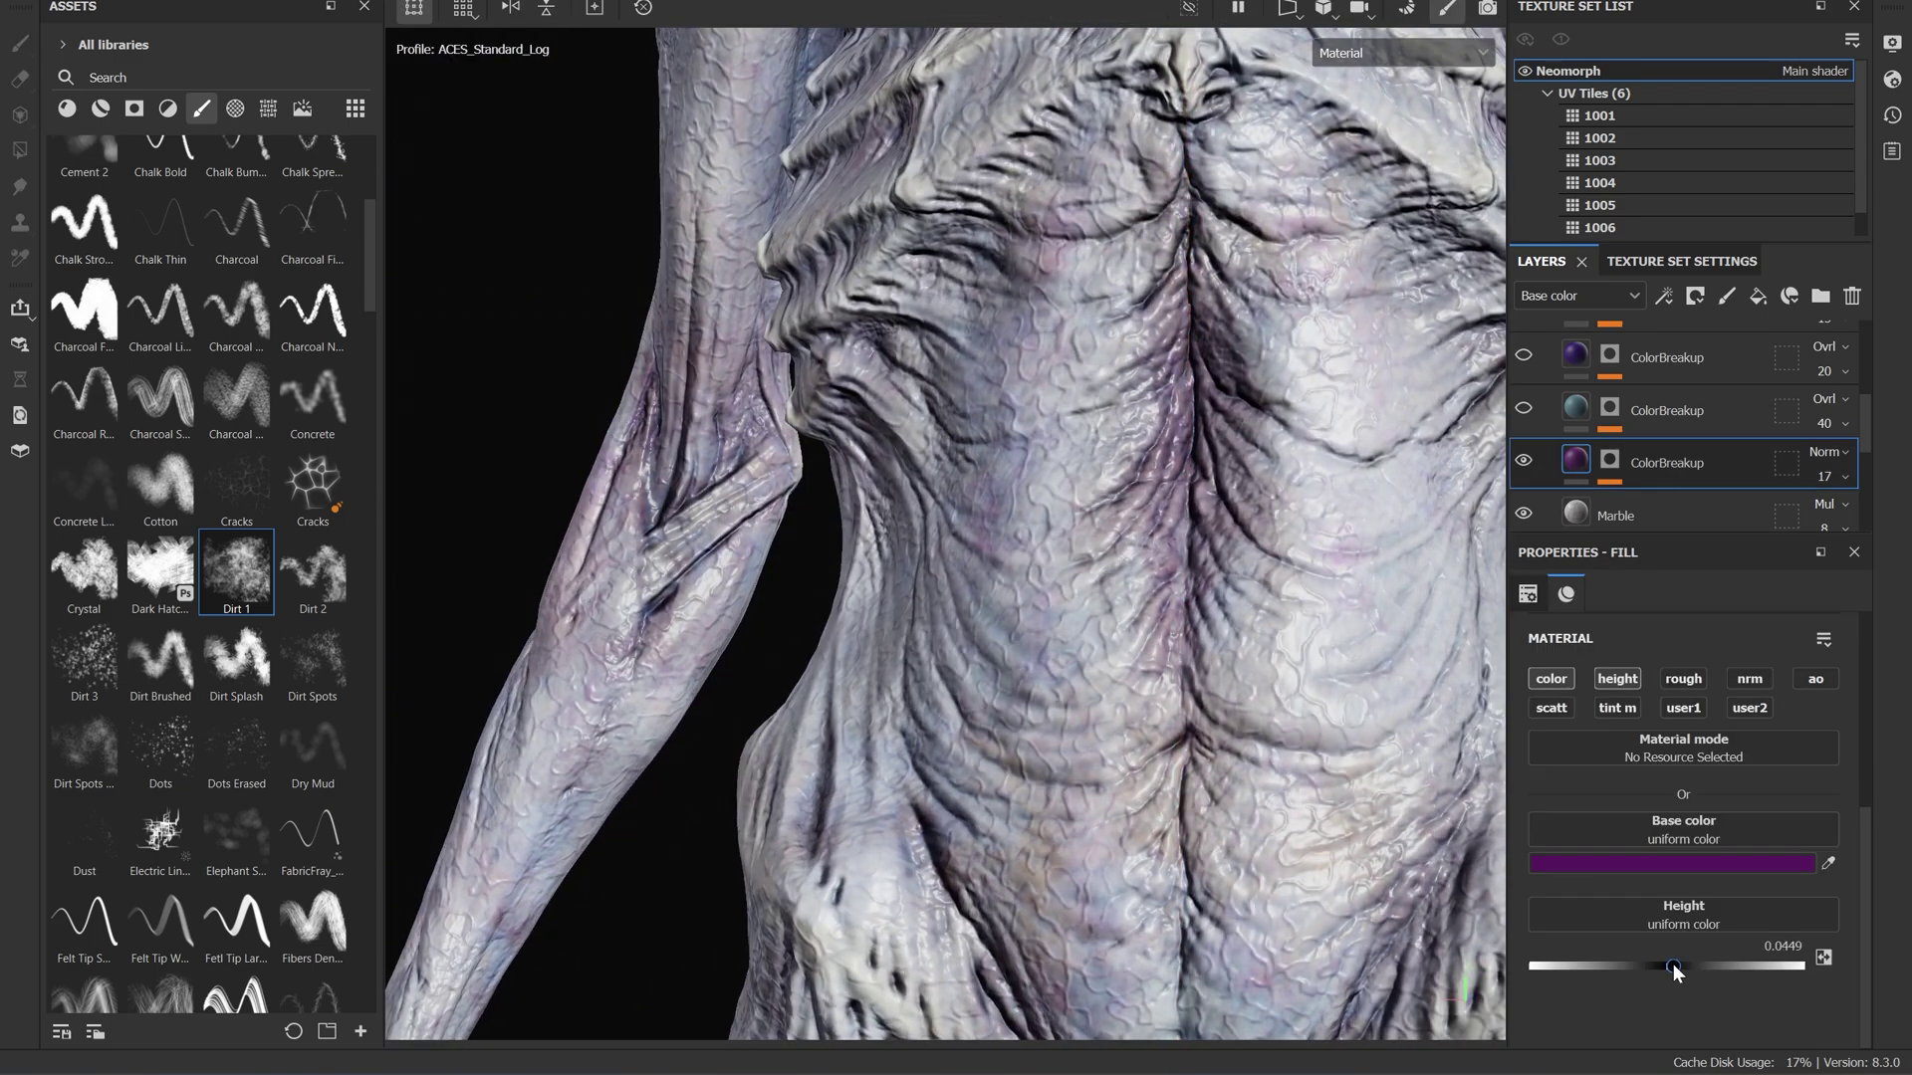
left_click_drag(1672, 963, 1676, 963)
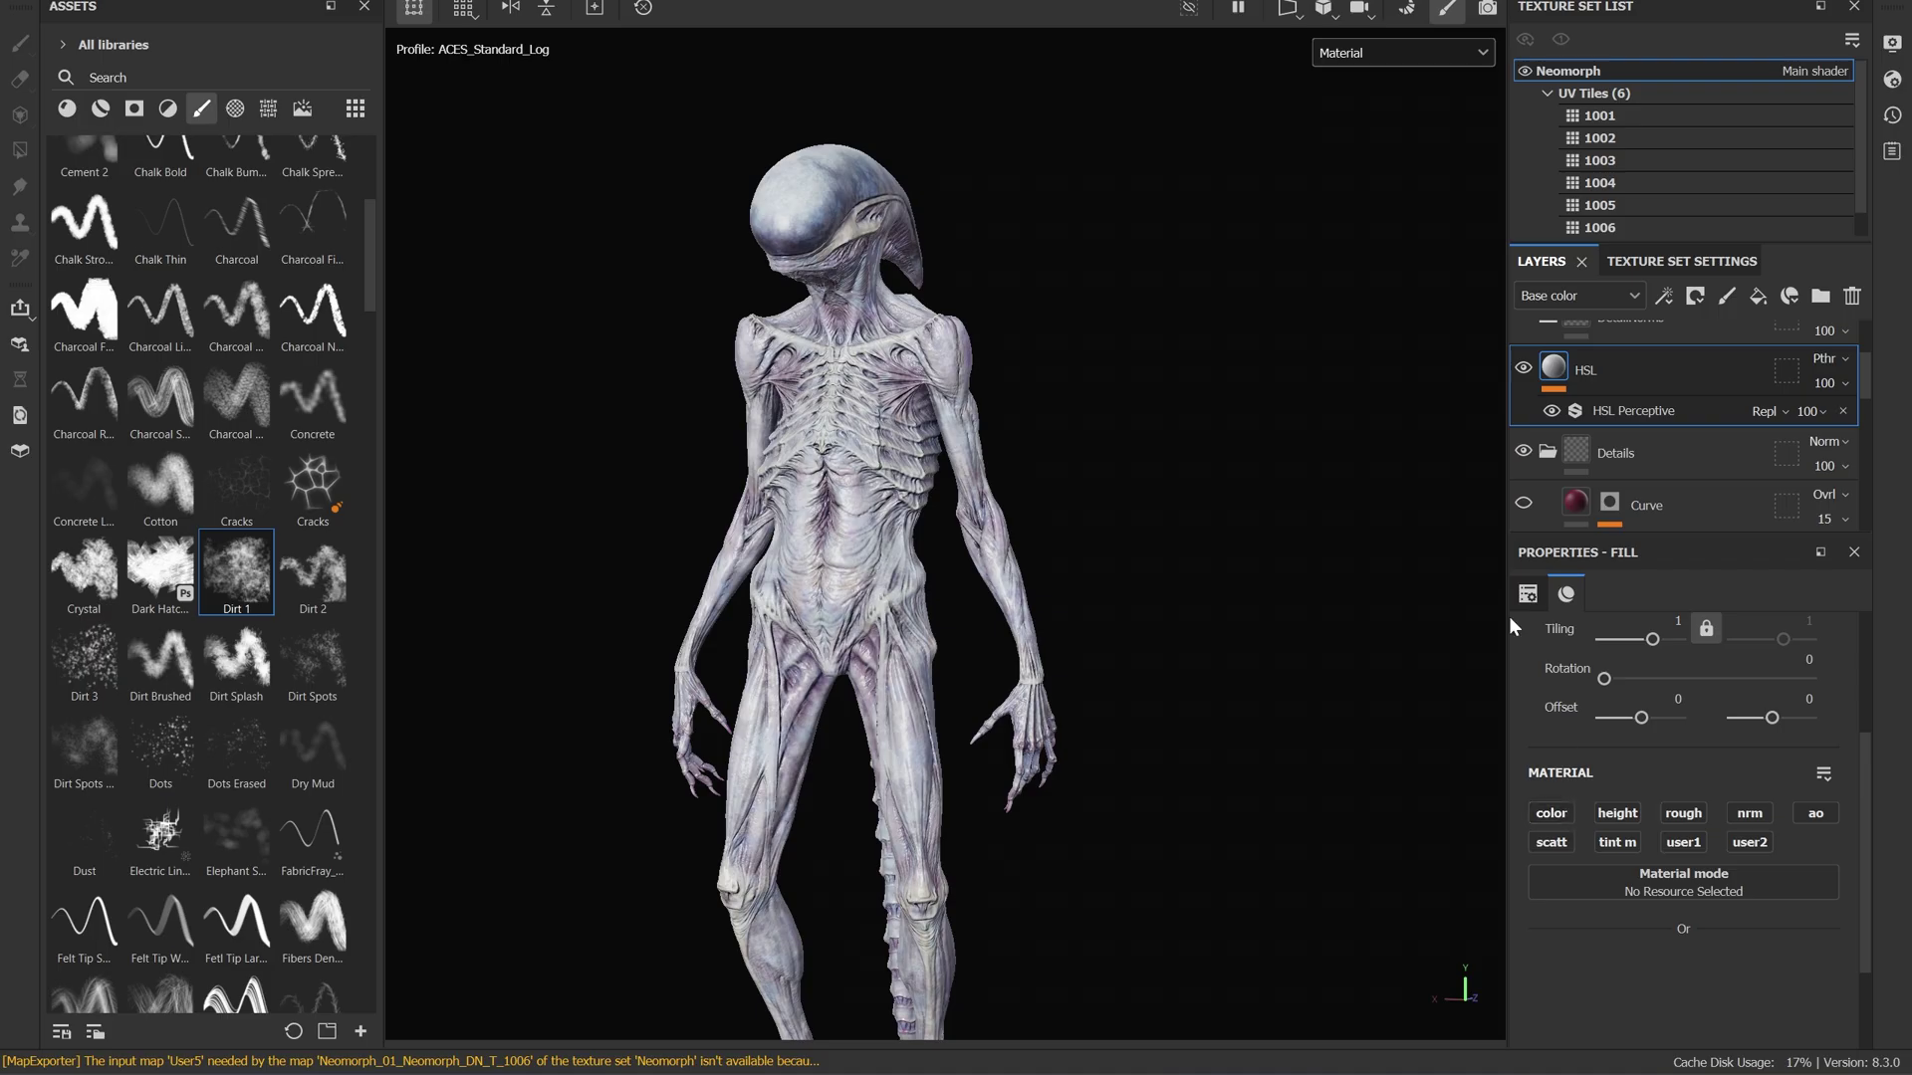
Set the HSL Perceptive filter's Saturation to 0.628.
left_click(1680, 419)
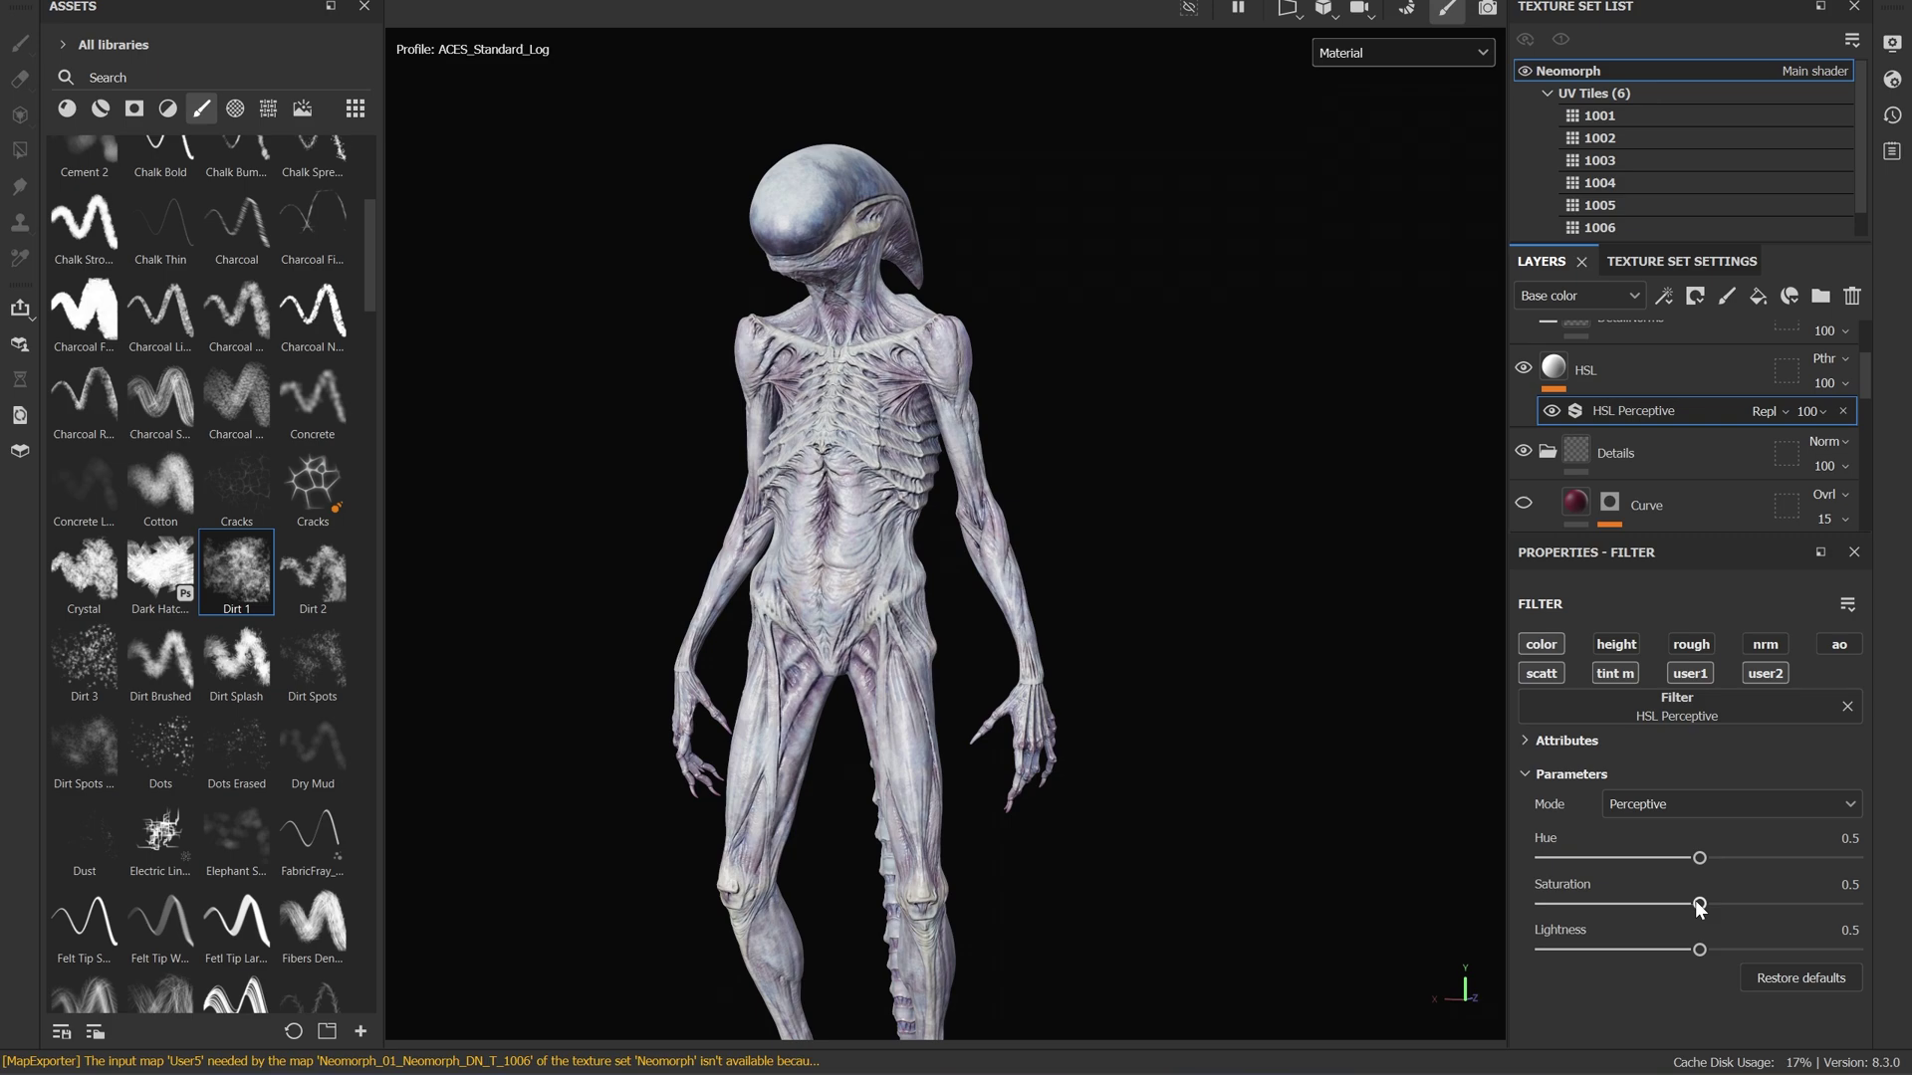
left_click_drag(1764, 903, 1748, 903)
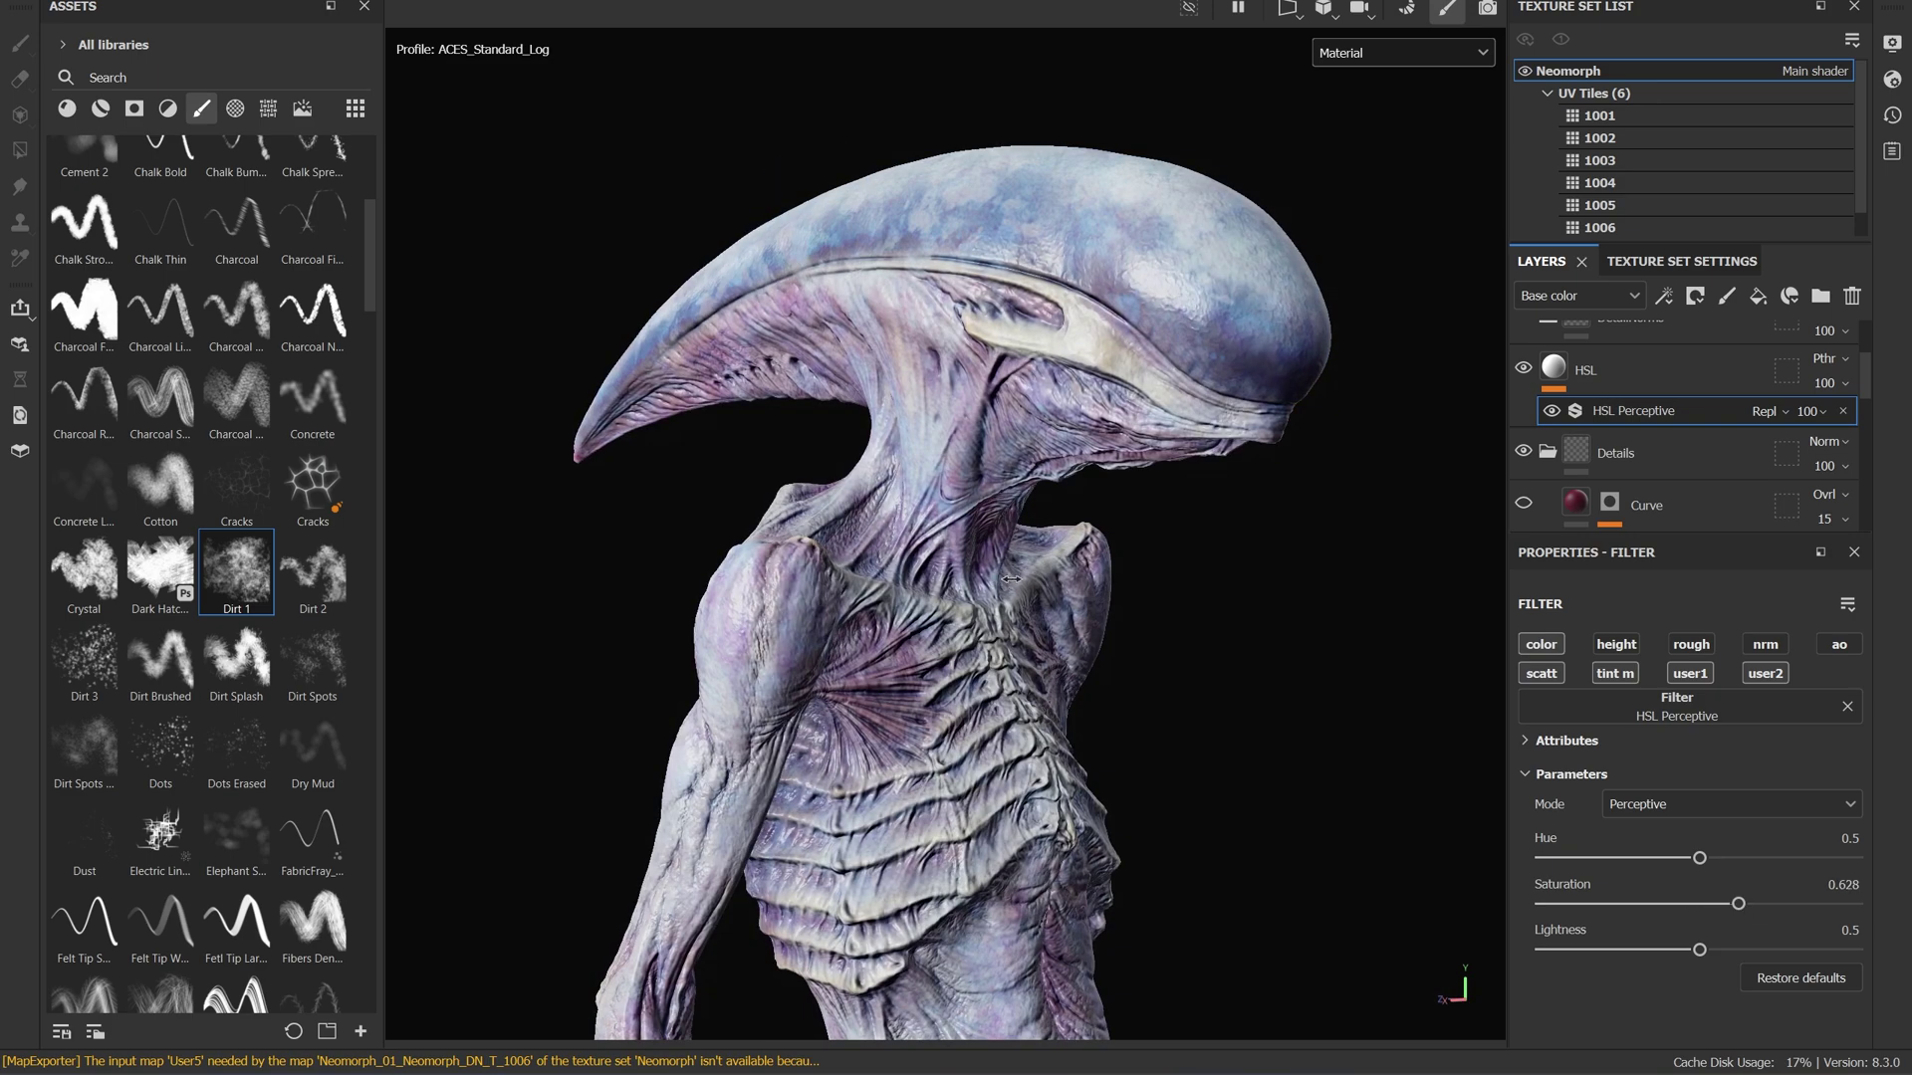
scroll(1019, 575, "down", 3)
scroll(1020, 576, "up", 2)
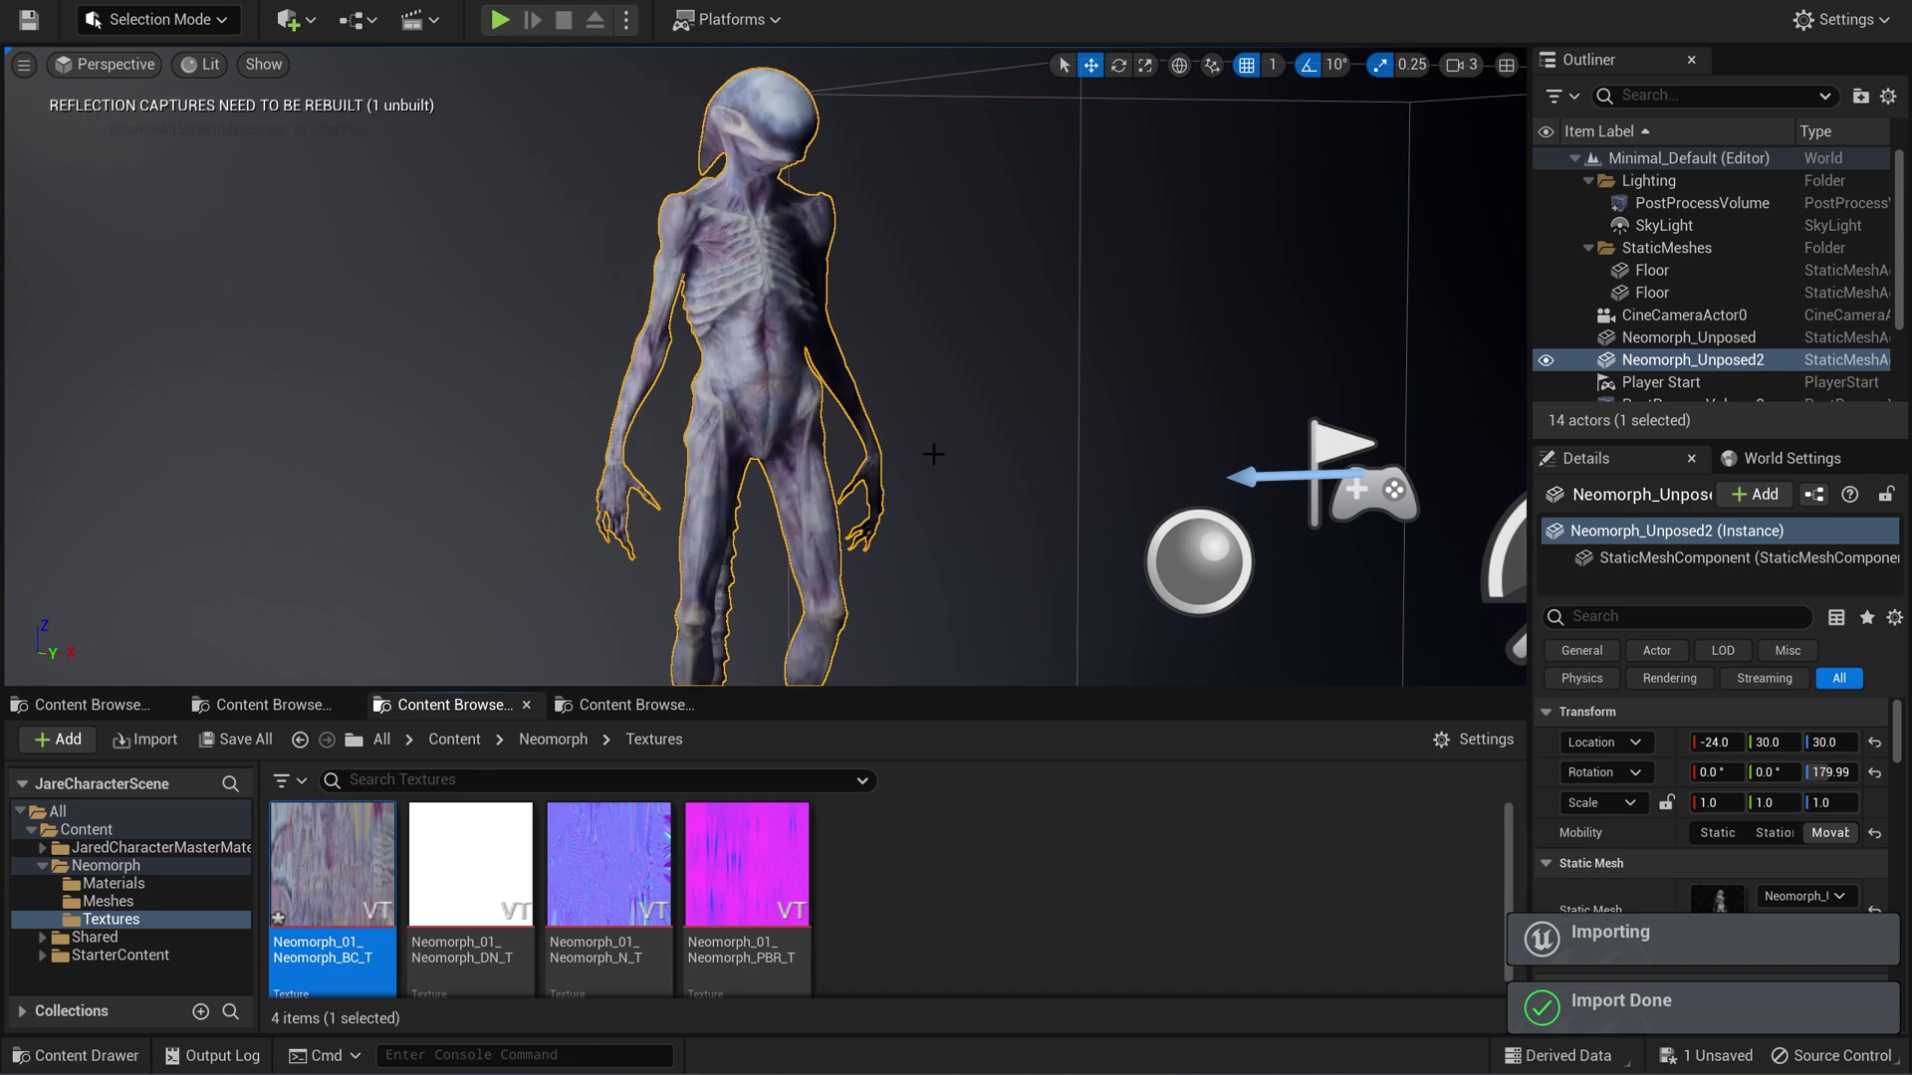
Orbit up to a high side view of Neomorph_Unposed2's head and shrink the SSProfile editor window.
scroll(738, 339, "up", 10)
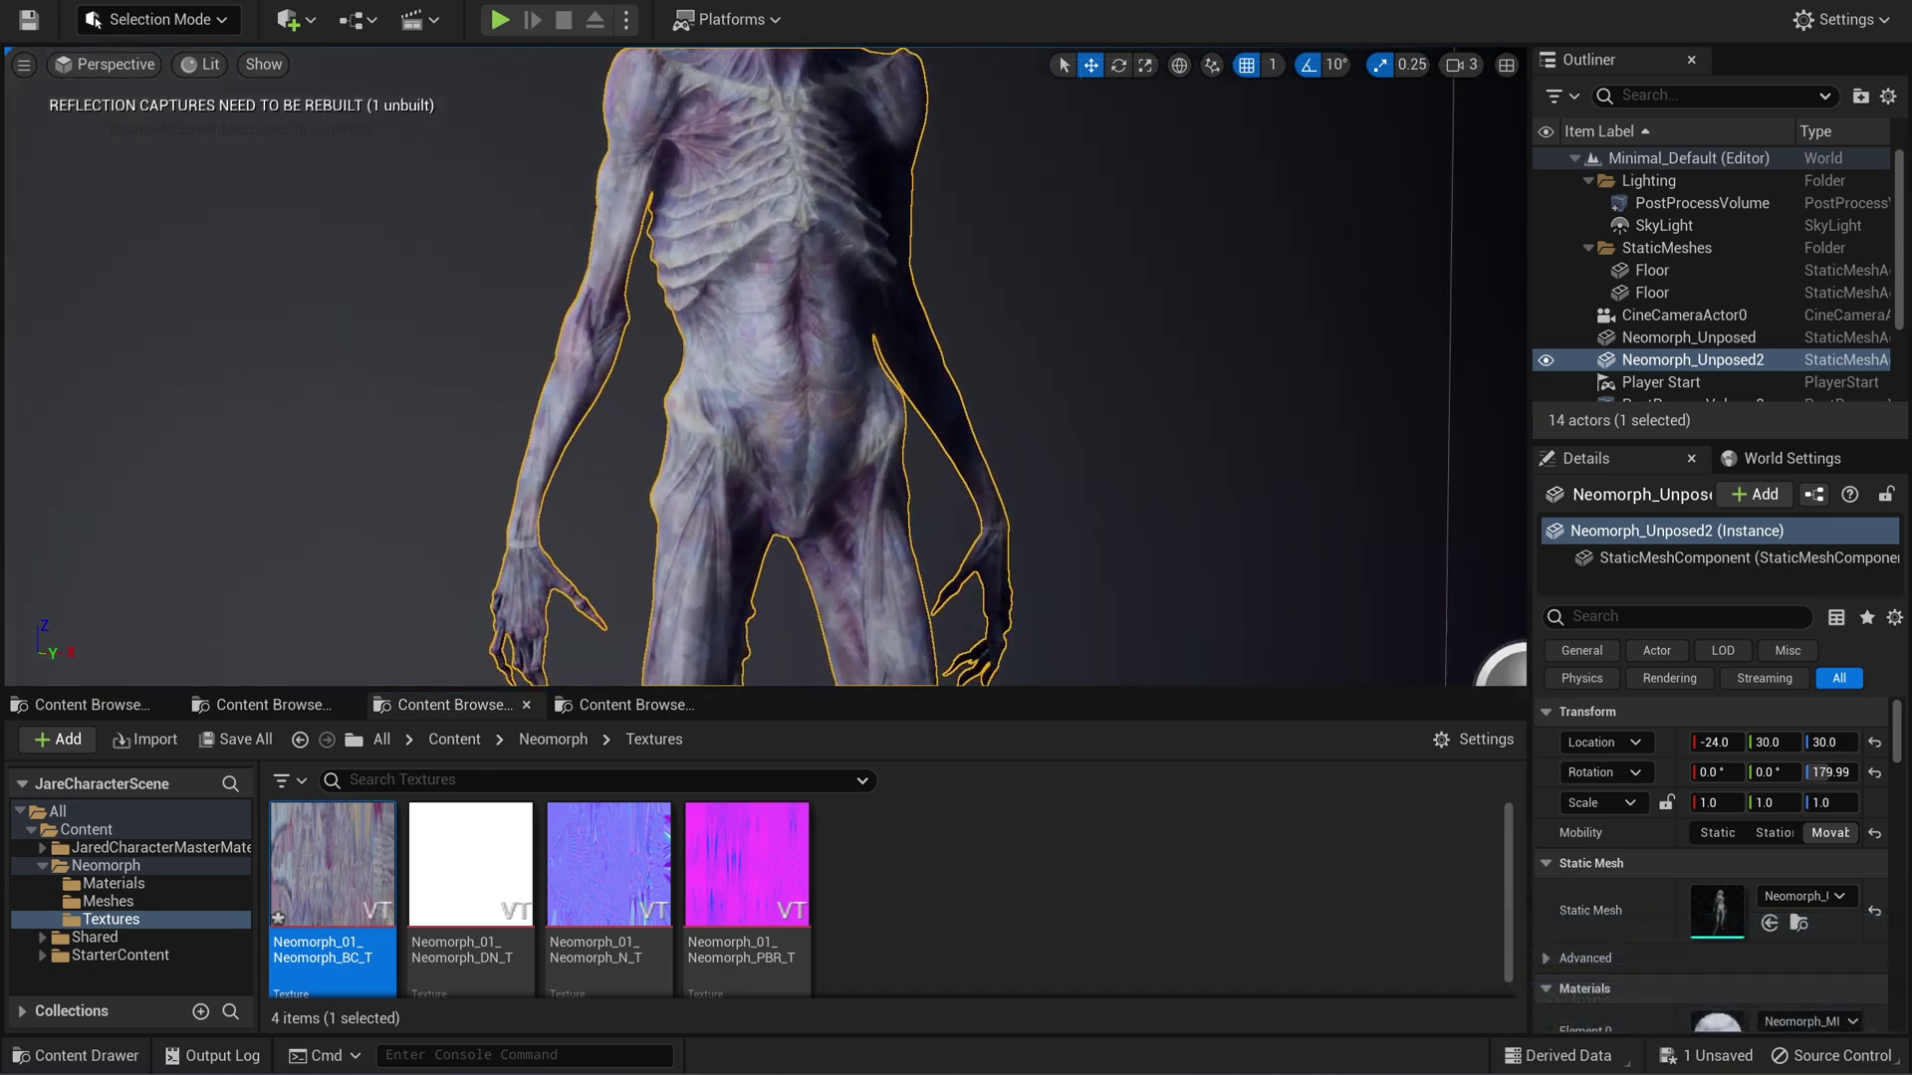
scroll(738, 468, "down", 5)
middle_click_drag(739, 468, 747, 329)
left_click_drag(747, 329, 1004, 239, "alt")
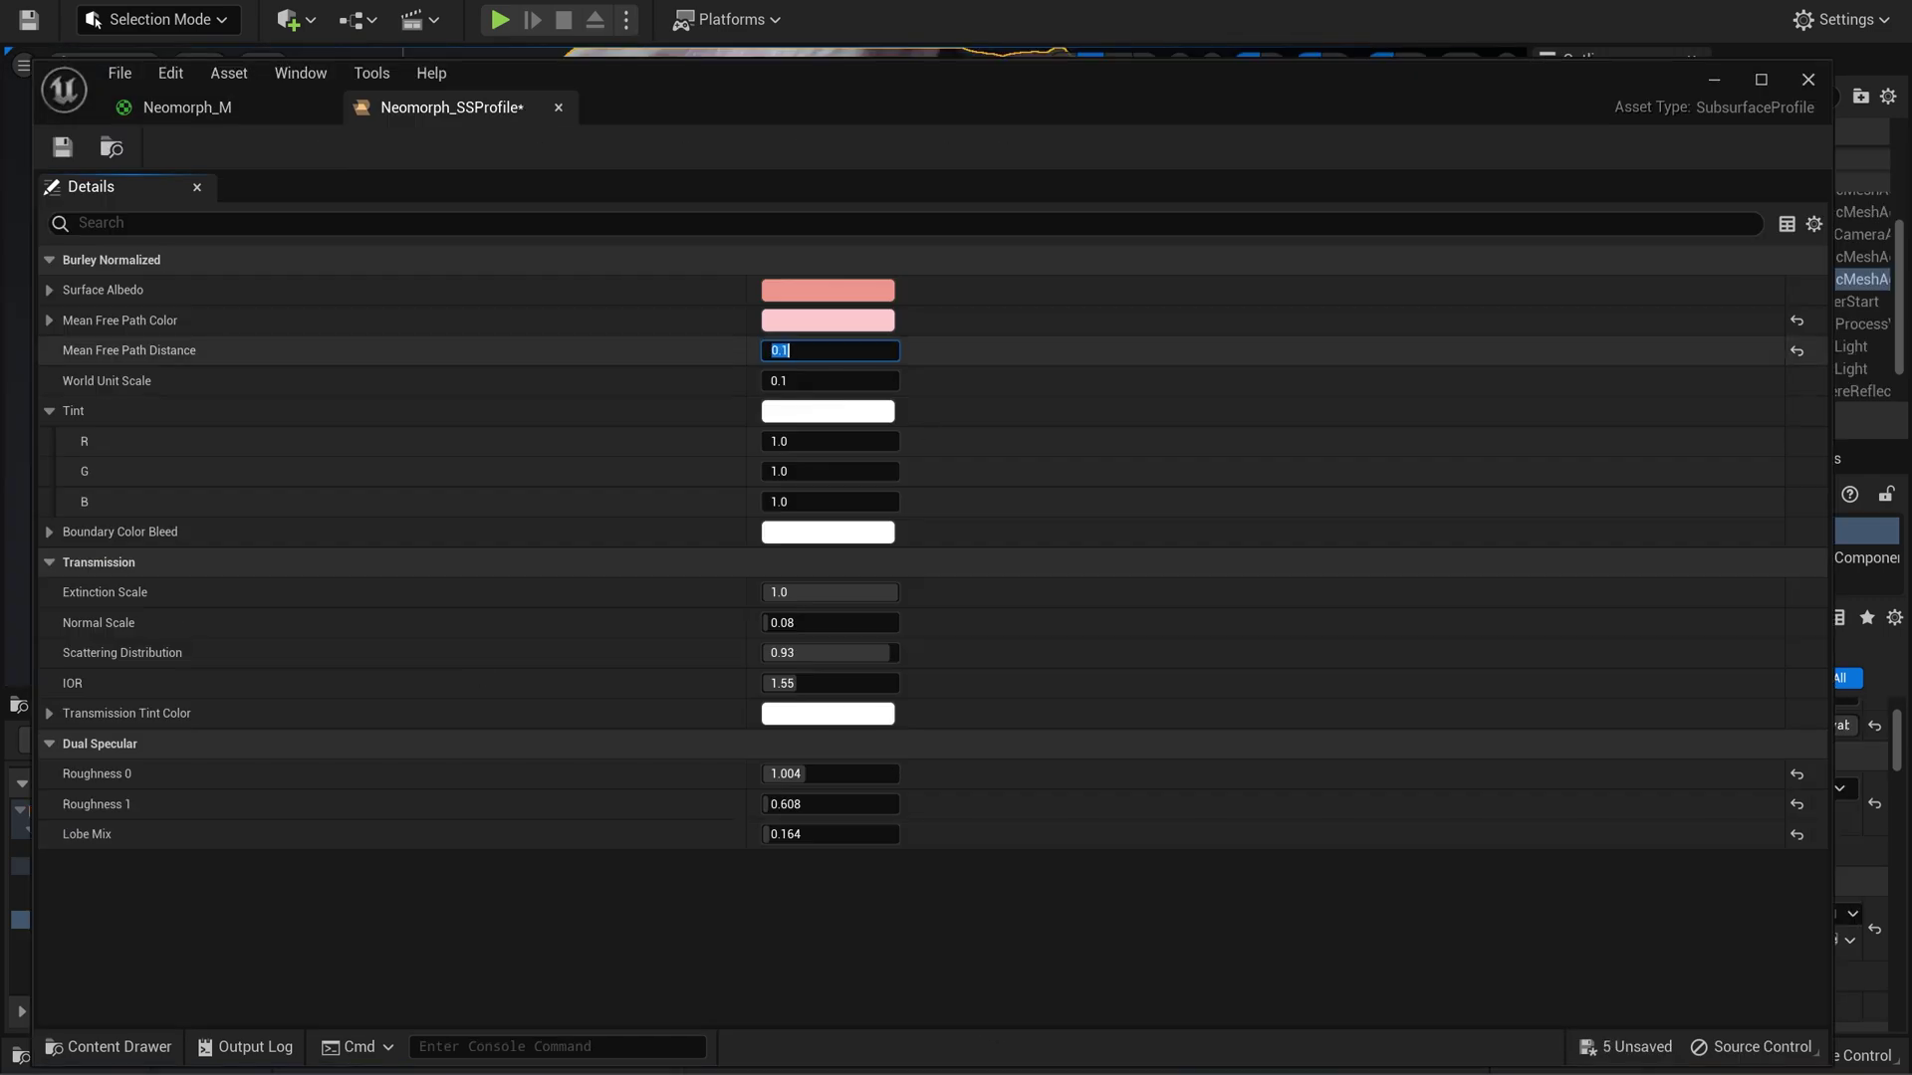
left_click_drag(858, 123, 866, 479)
Desaturate the Mean Free Path Color and shift the Surface Albedo toward white.
left_click(826, 669)
left_click_drag(1140, 689, 1145, 772)
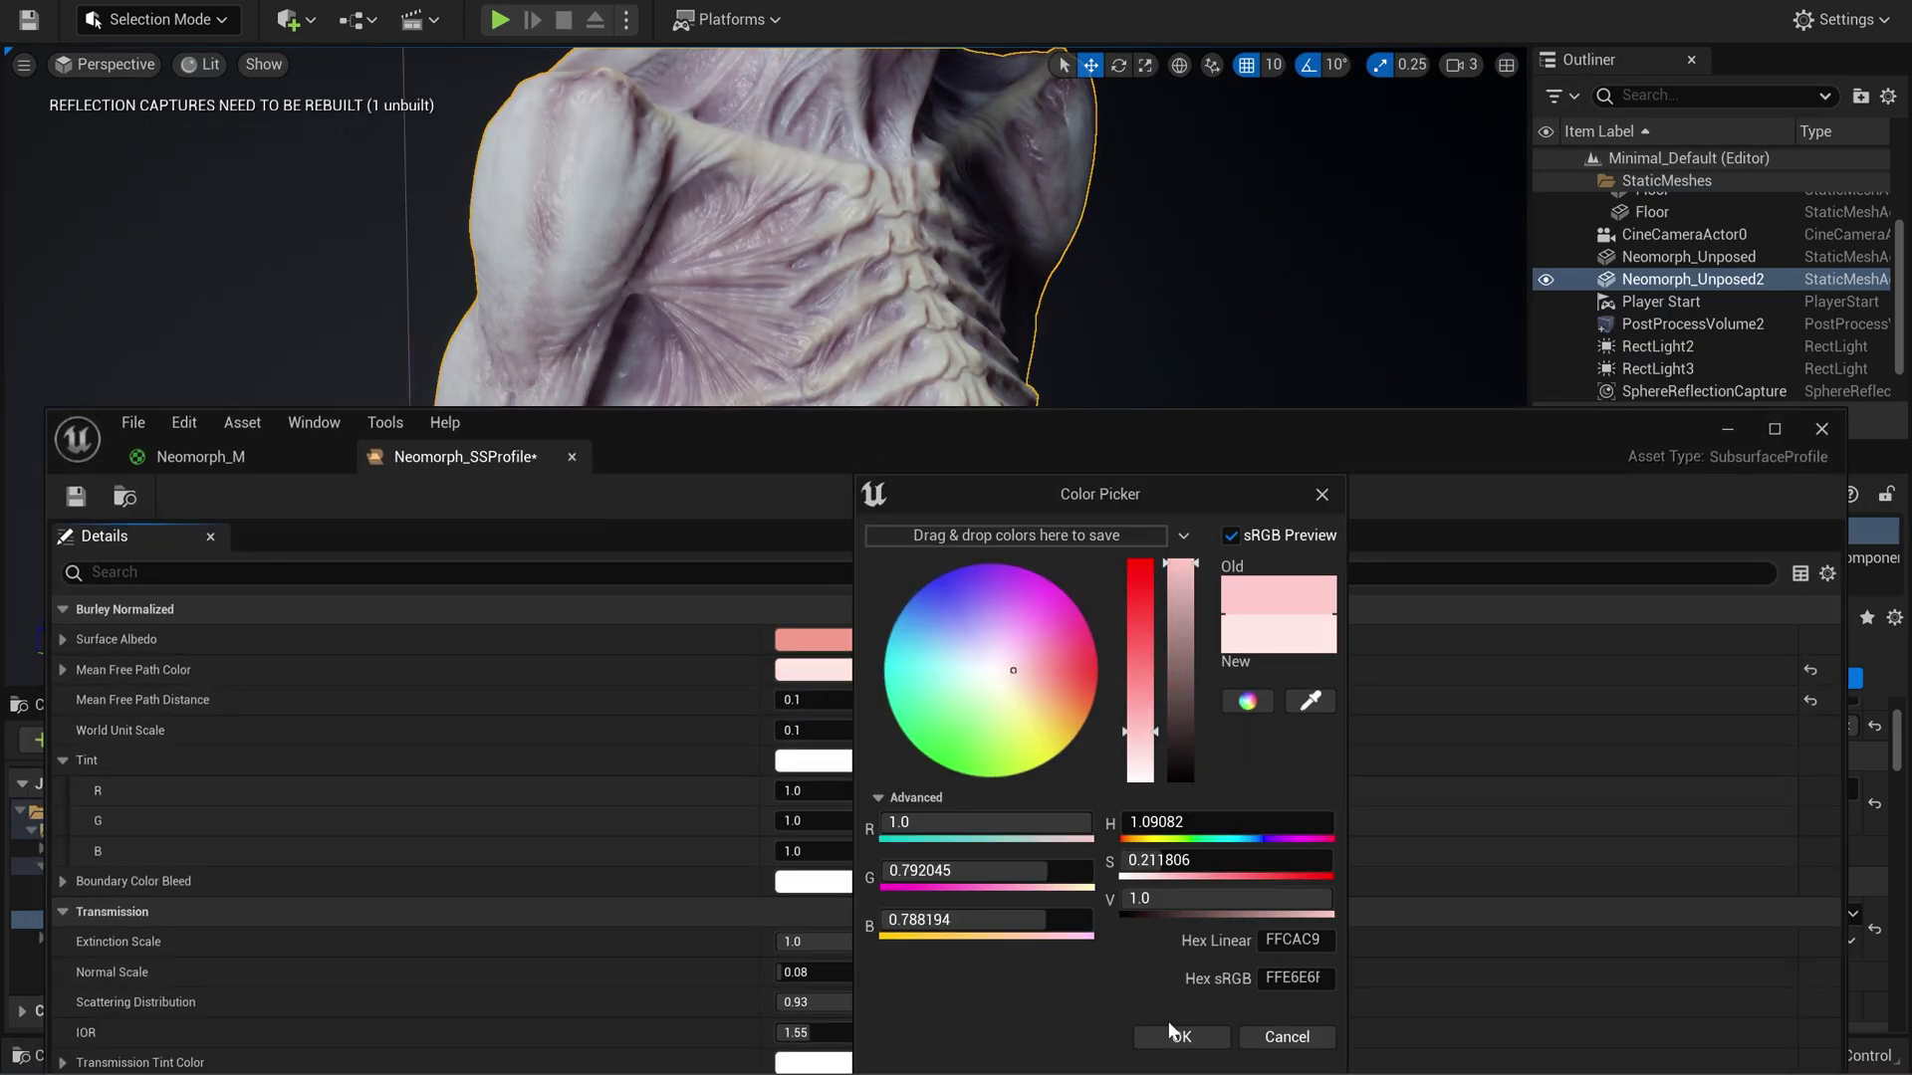
left_click(1181, 1037)
left_click(847, 639)
left_click_drag(1161, 687, 1160, 634)
left_click(1078, 617)
Try a pale lavender Mean Free Path Color, discard it, and set Mean Free Path Distance to 1.
left_click(1049, 669)
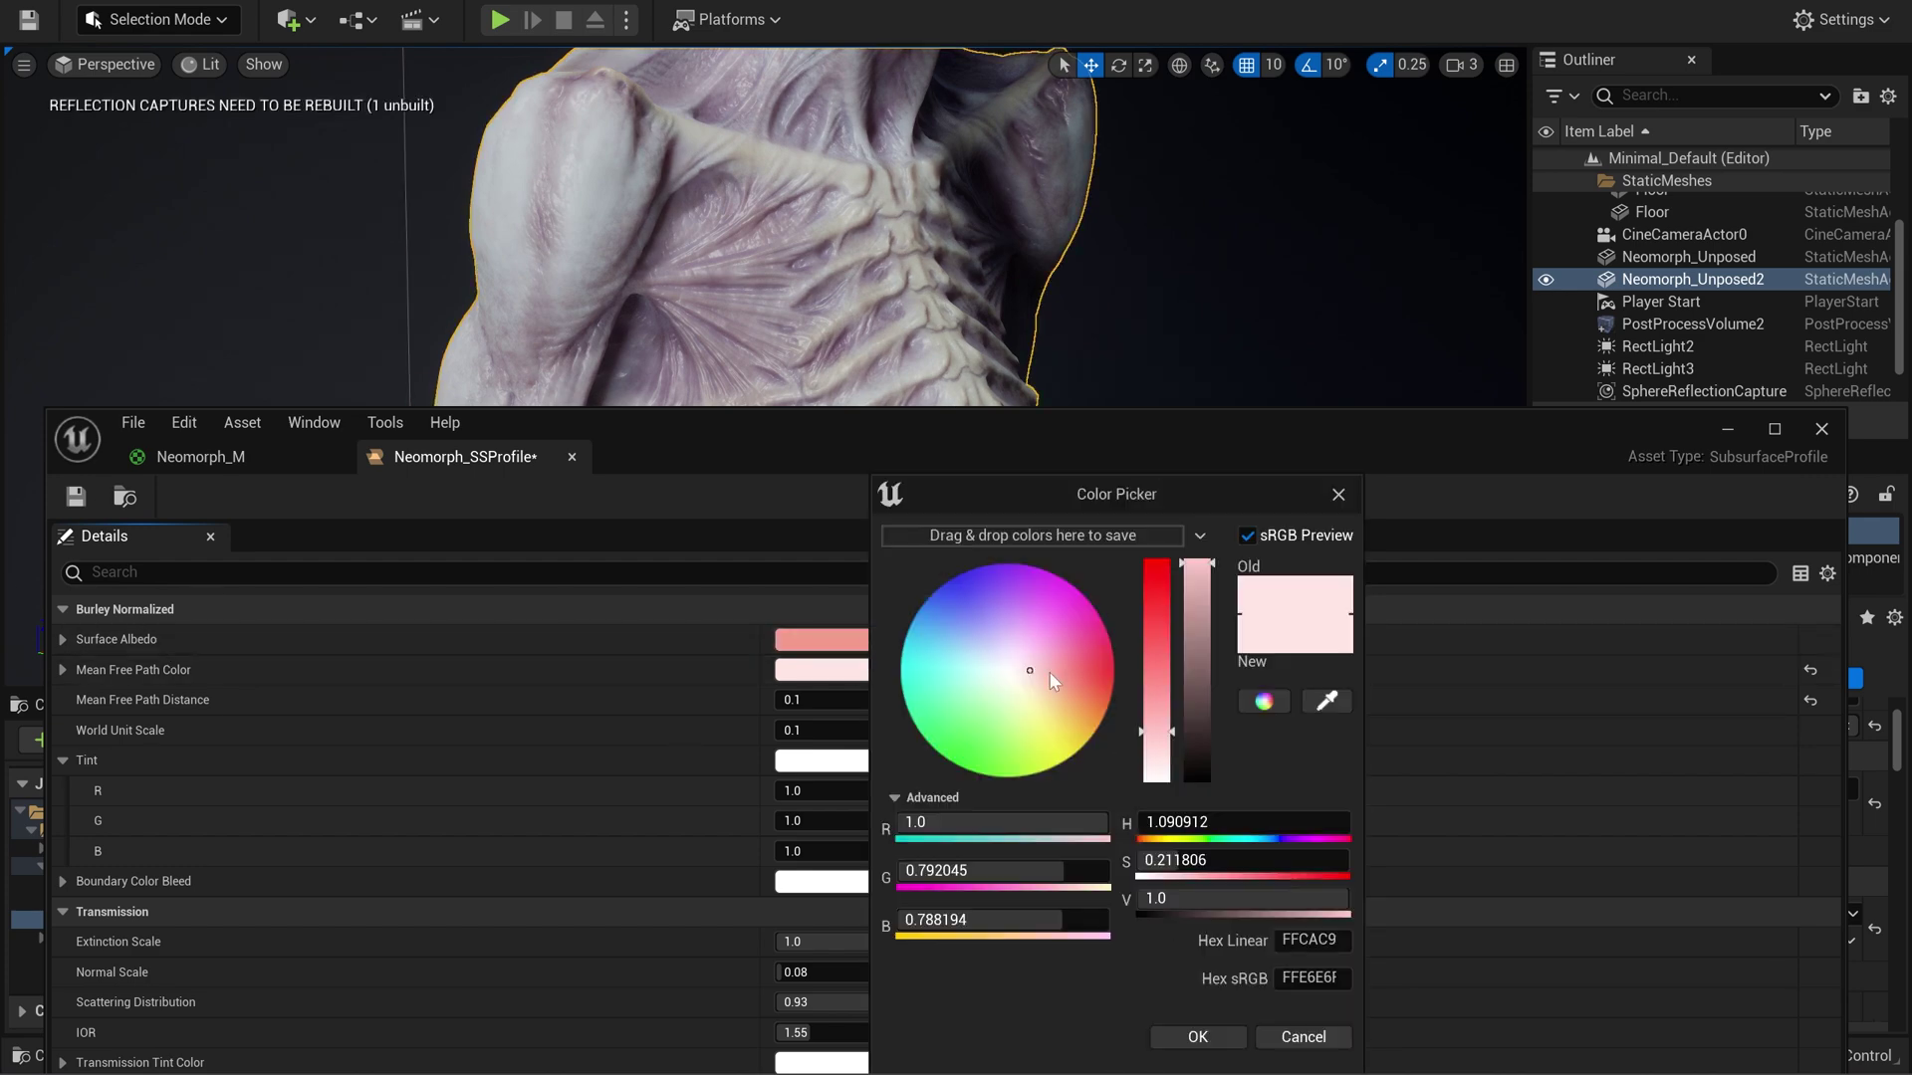
left_click_drag(1155, 737, 1152, 695)
mouse_move(1031, 653)
left_mouse_down()
mouse_move(1035, 671)
mouse_move(1008, 656)
left_mouse_up()
key("Escape")
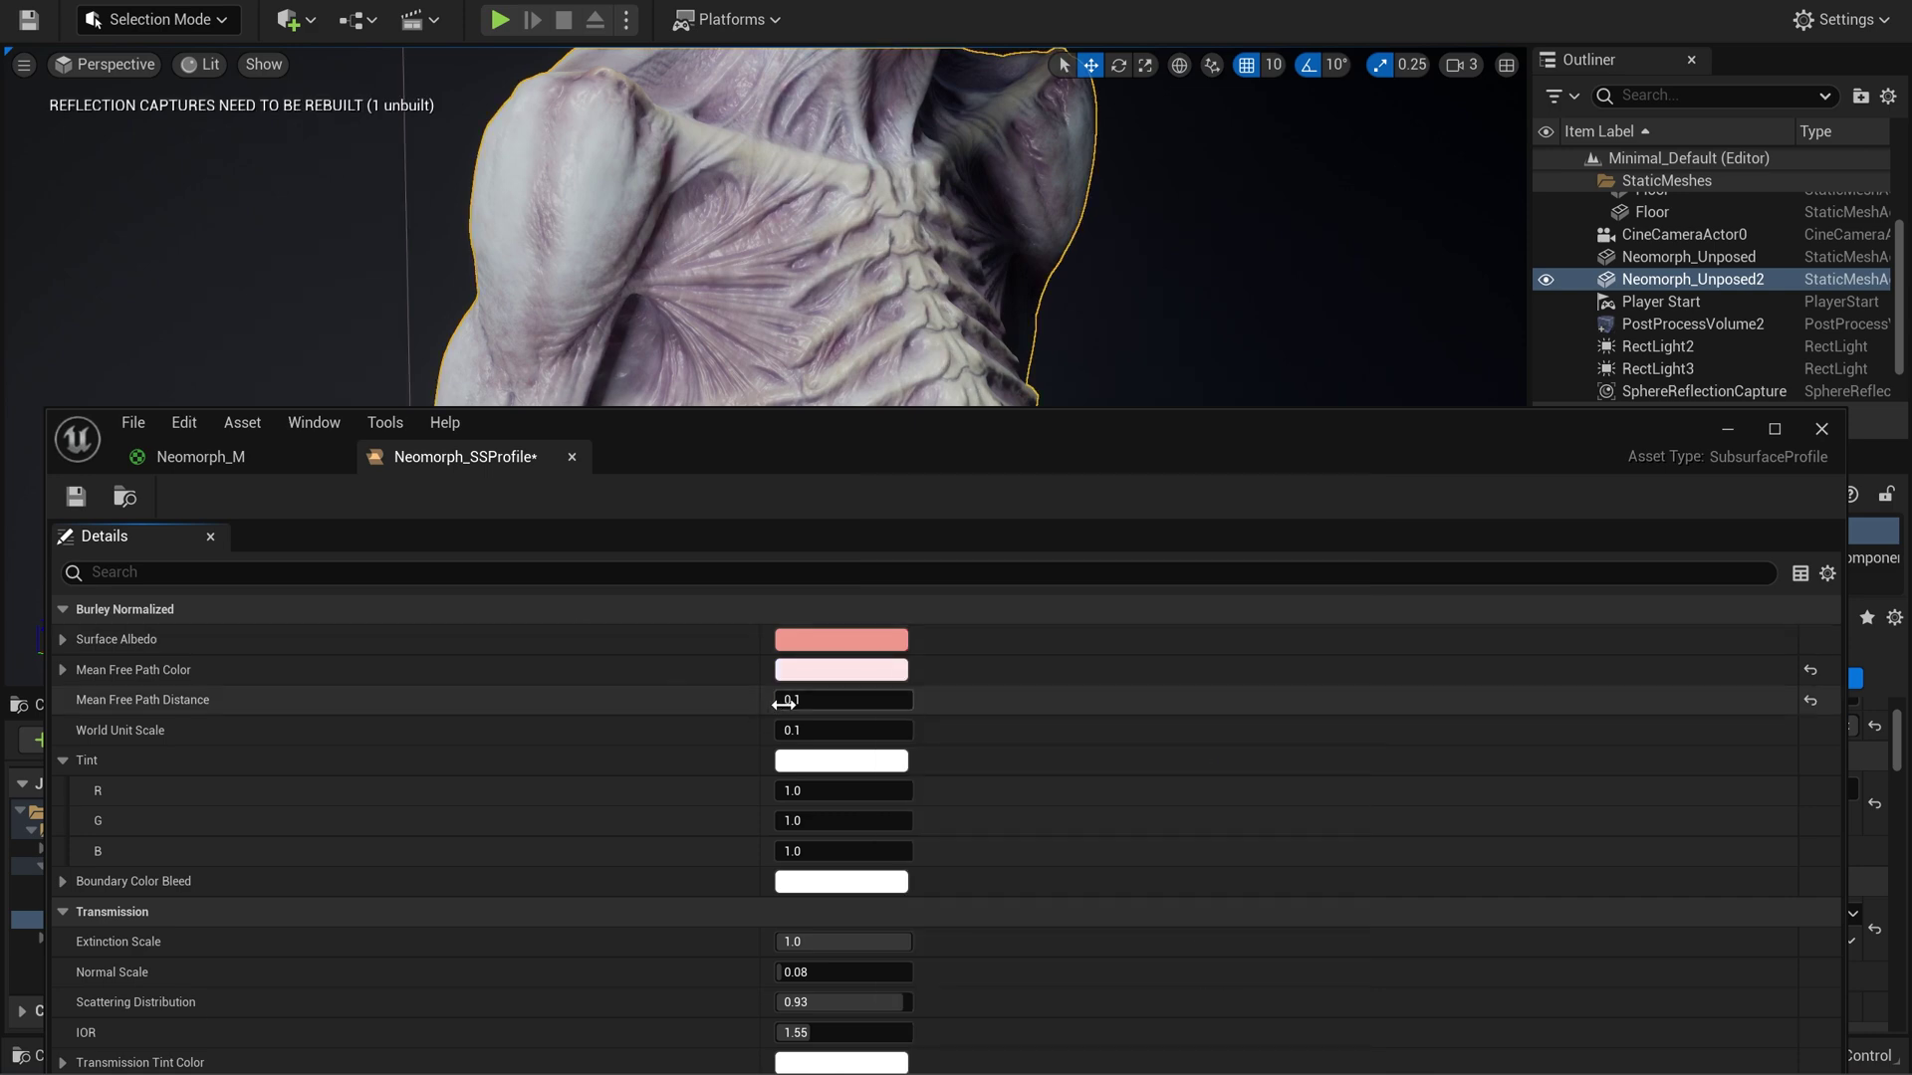
left_click(789, 699)
type("1")
Try a cyan-blue Surface Albedo, keep the salmon one, and confirm a more saturated Mean Free Path Color.
left_click(820, 639)
left_click_drag(1155, 643, 1150, 680)
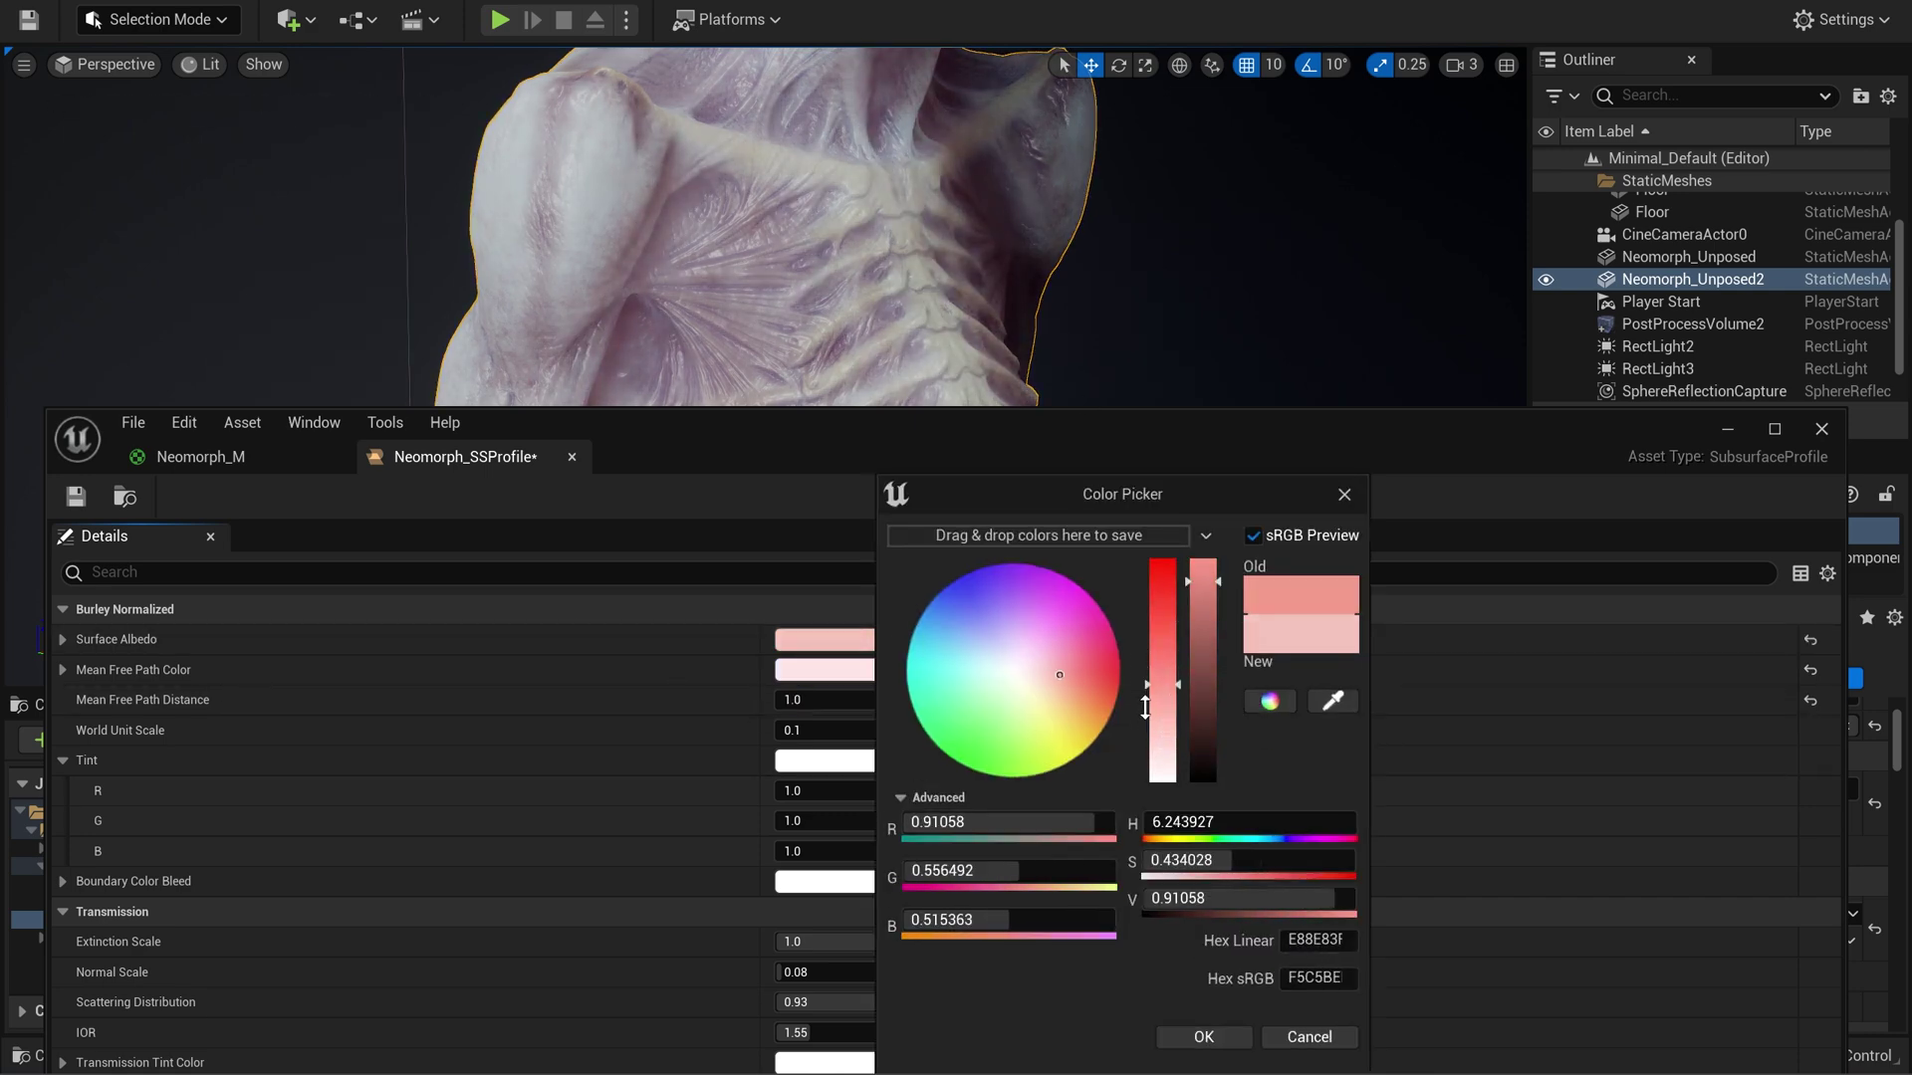
left_click_drag(1221, 825, 1285, 824)
mouse_move(1161, 701)
left_mouse_down()
mouse_move(1160, 728)
mouse_move(1161, 687)
left_mouse_up()
left_click(1310, 1037)
left_click(824, 669)
left_click(1008, 458)
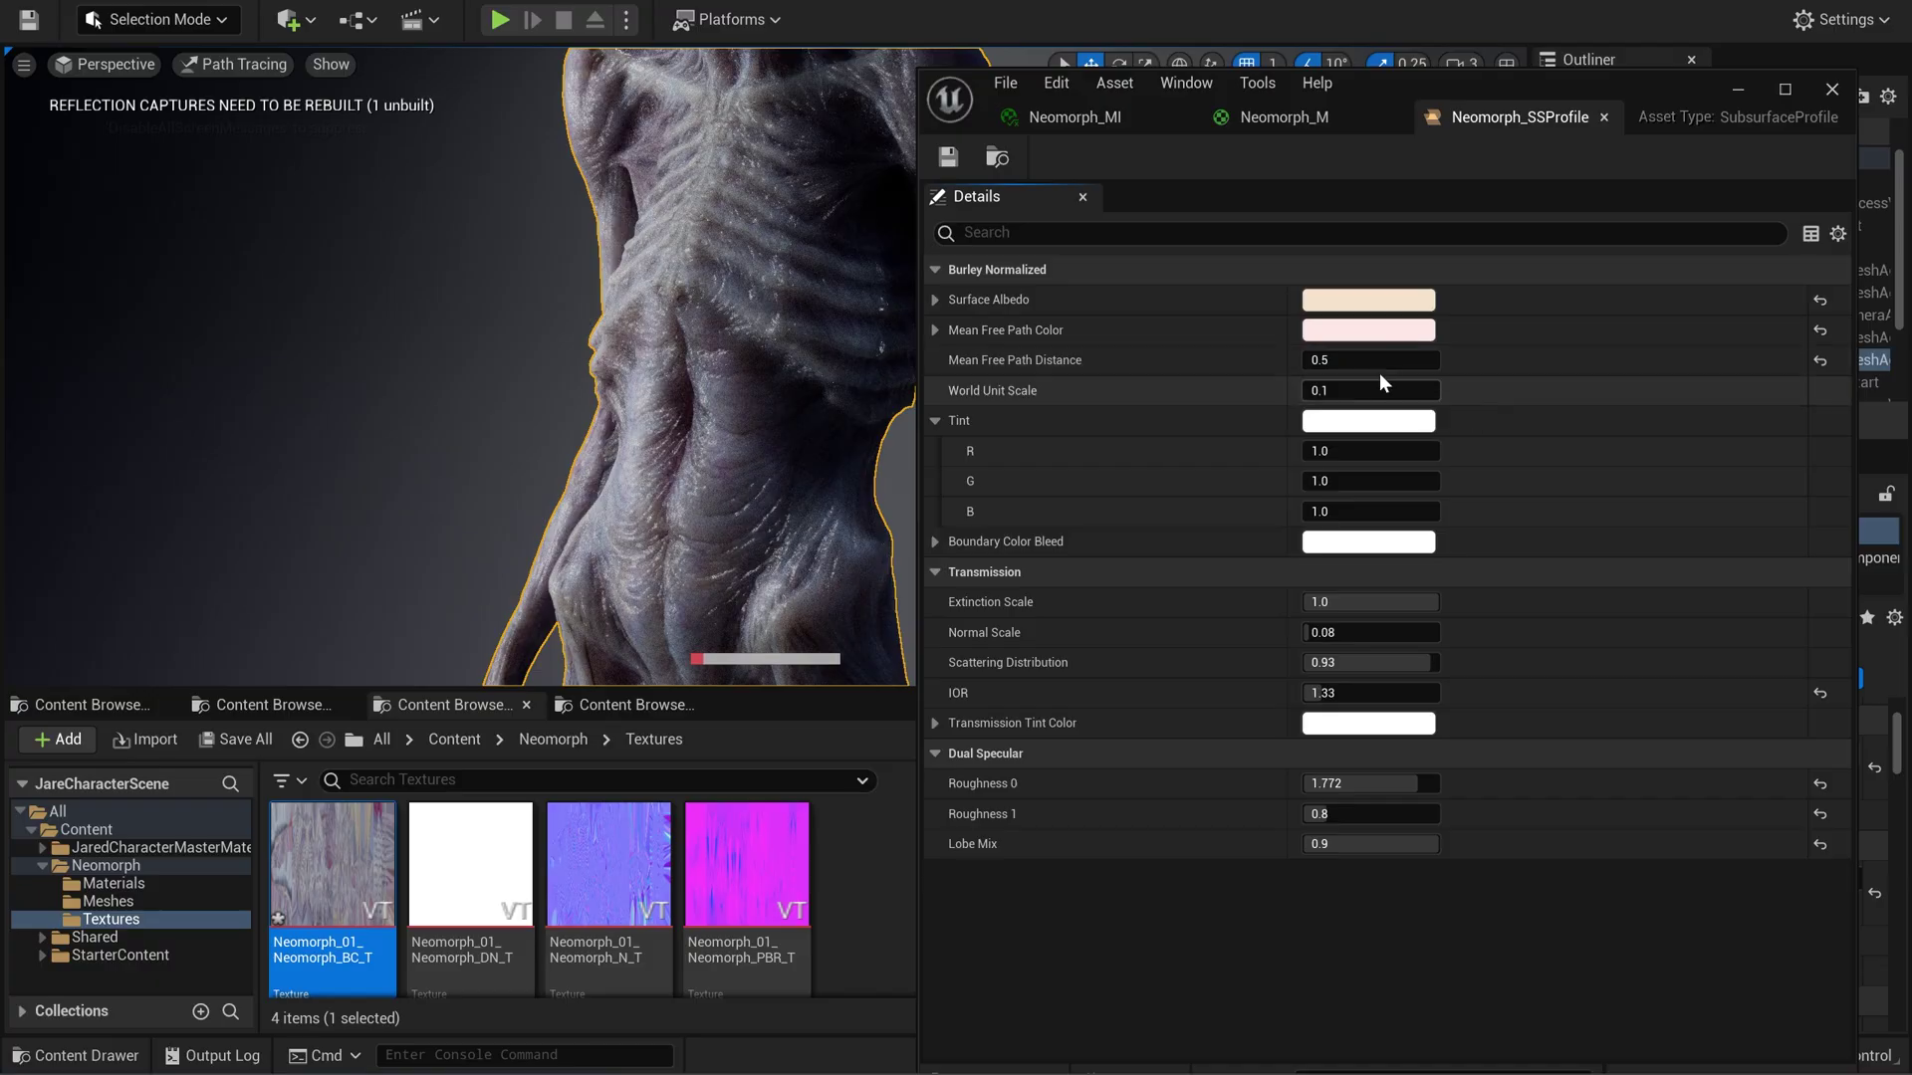
Preview Mean Free Path Distance at 10 and 2, and try then discard a new Surface Albedo.
left_click(1370, 357)
type("10")
key("Return")
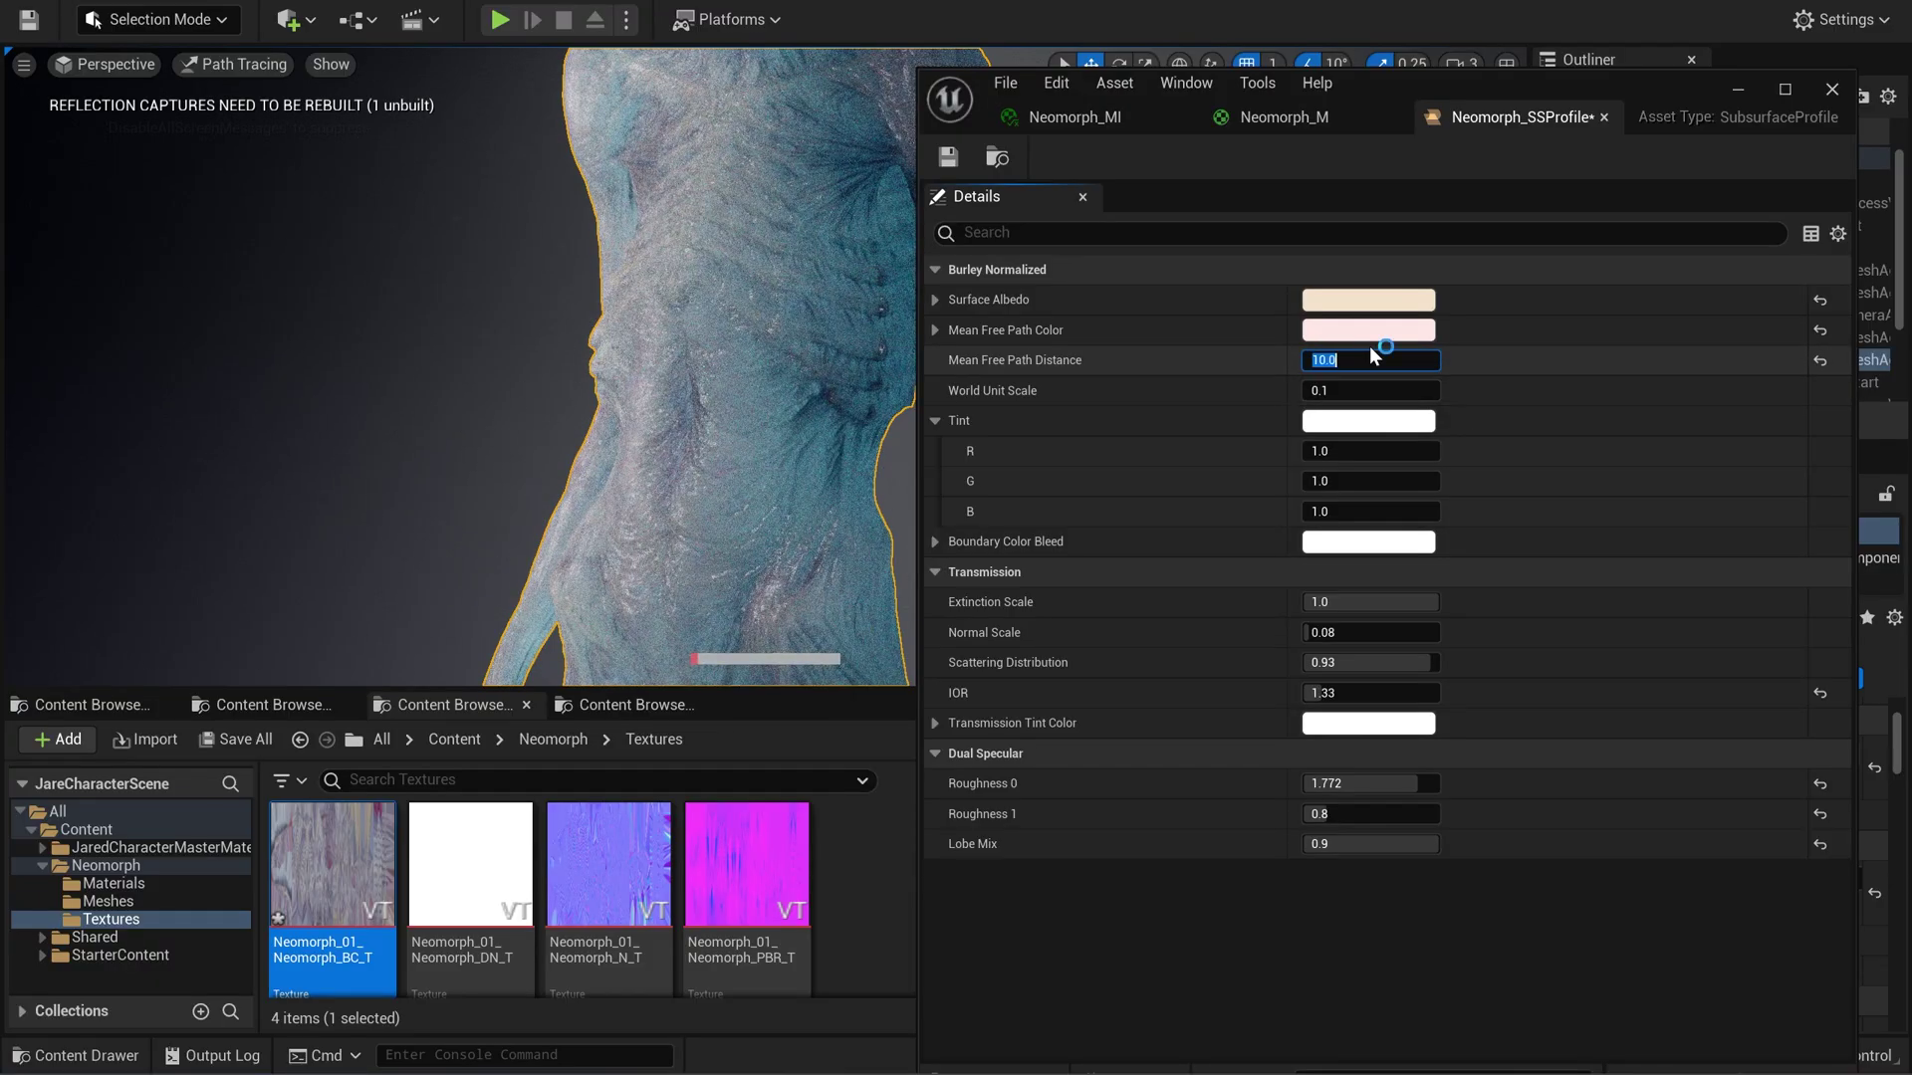
type("2")
key("Return")
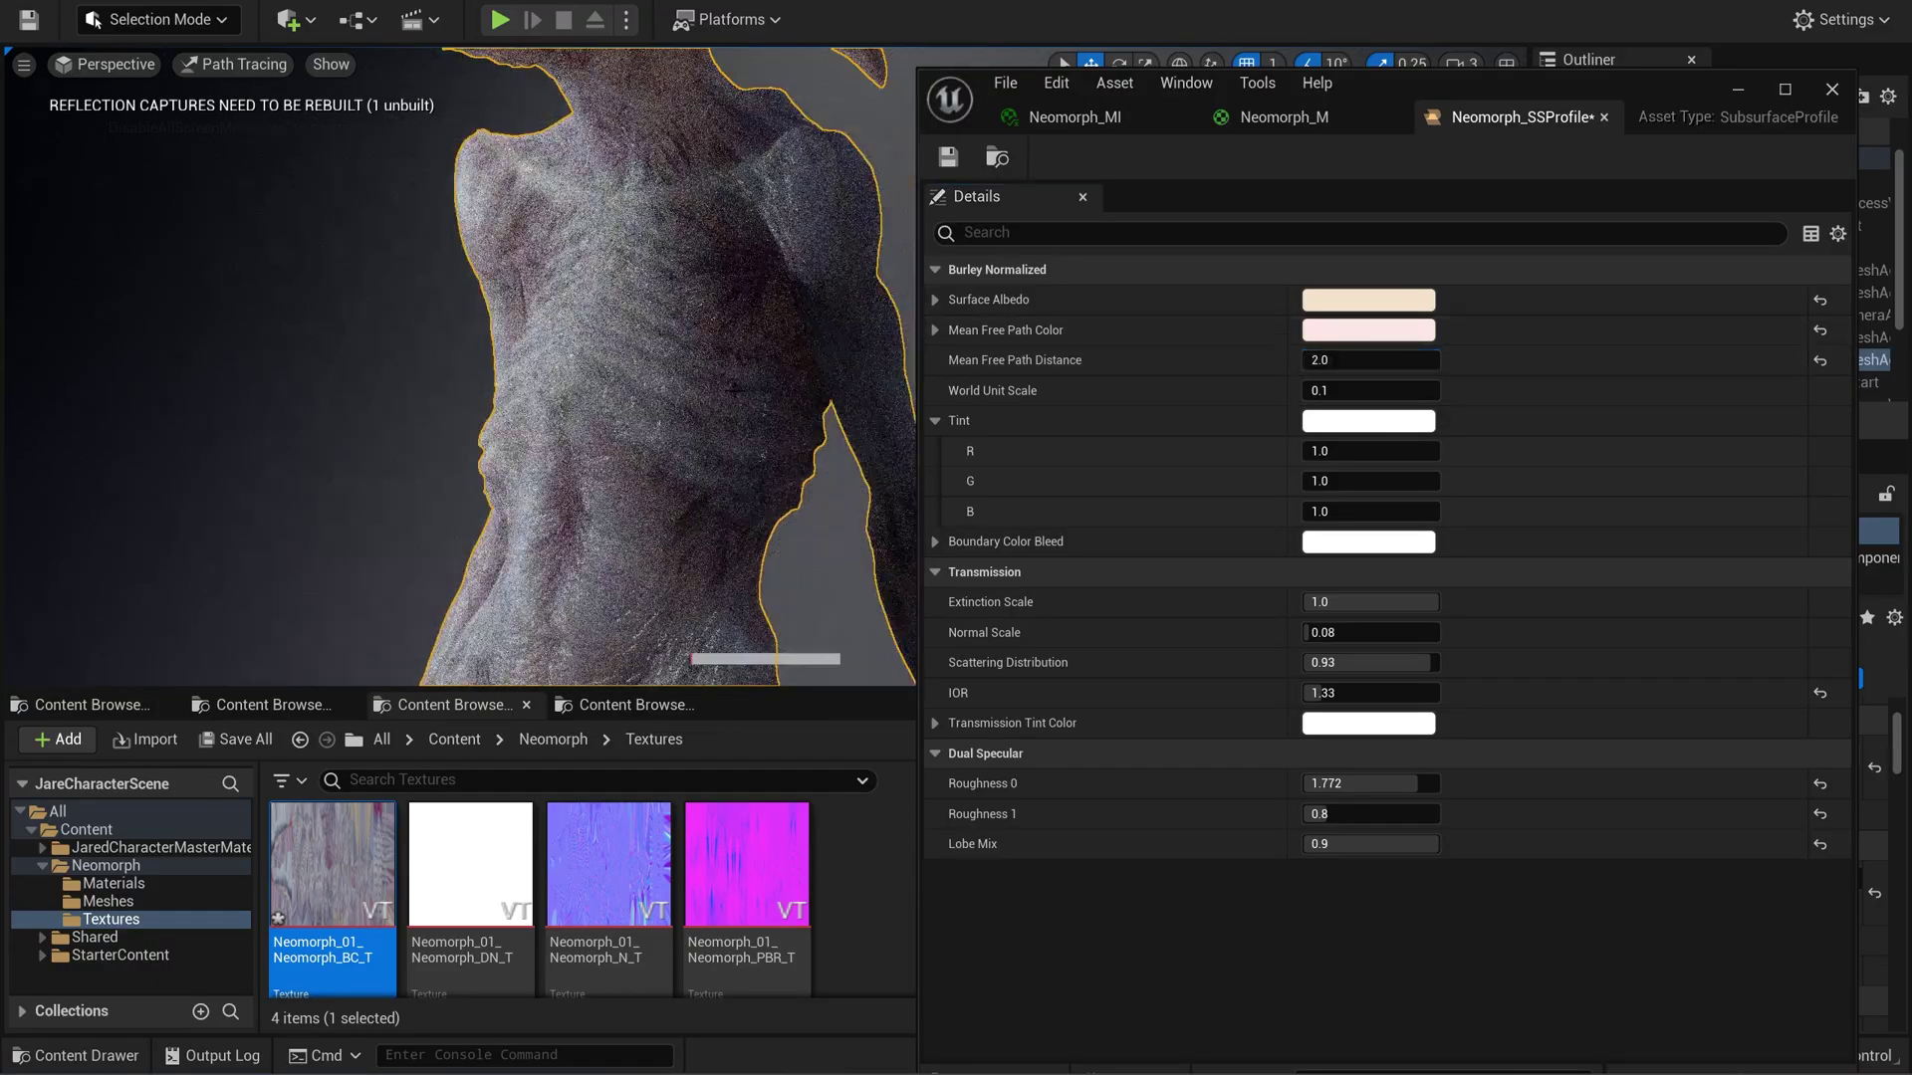
left_click(1368, 298)
mouse_move(1541, 502)
left_mouse_down()
mouse_move(1557, 498)
mouse_move(1545, 530)
left_mouse_up()
left_click(1814, 865)
Preview Mean Free Path Distance at 4, 1 and 0.5, then pick a pale cyan layer base colour.
left_click(1370, 360)
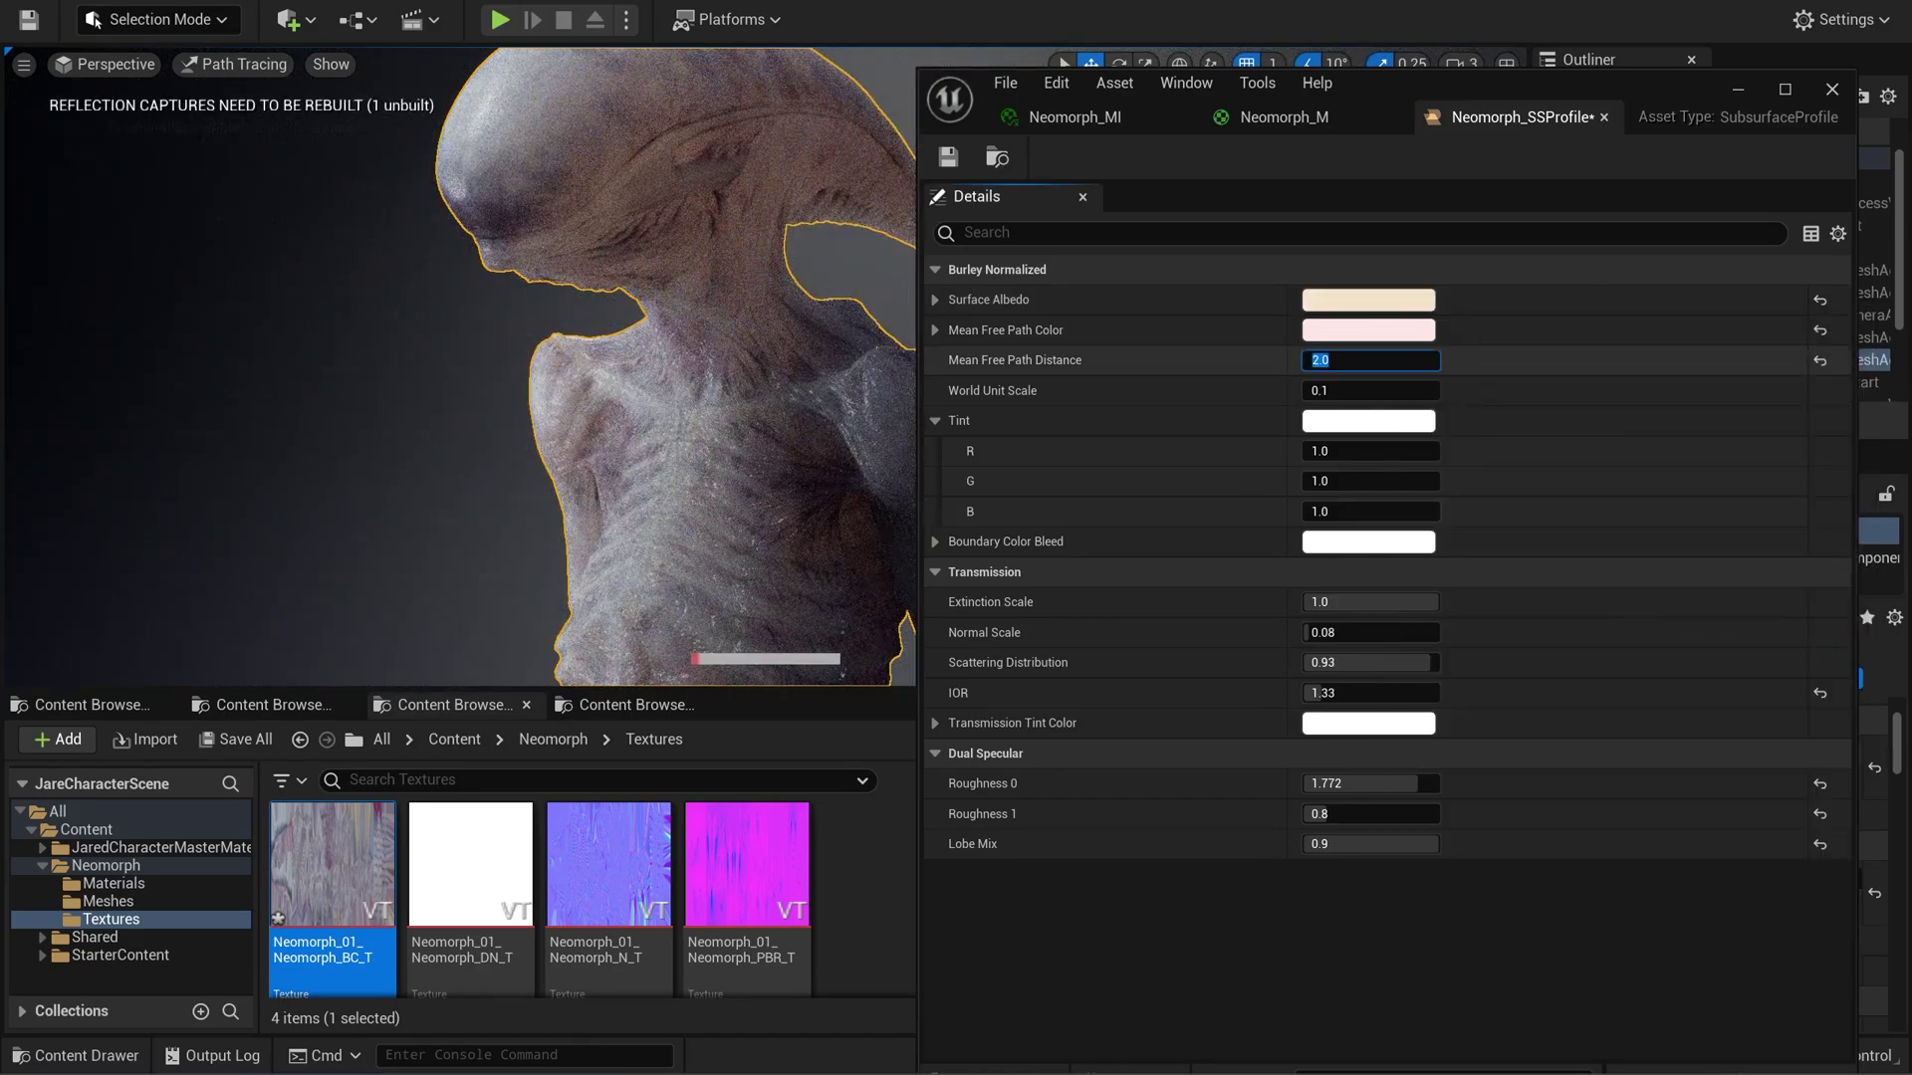
type("4")
key("Return")
type("1")
key("Return")
type(".5")
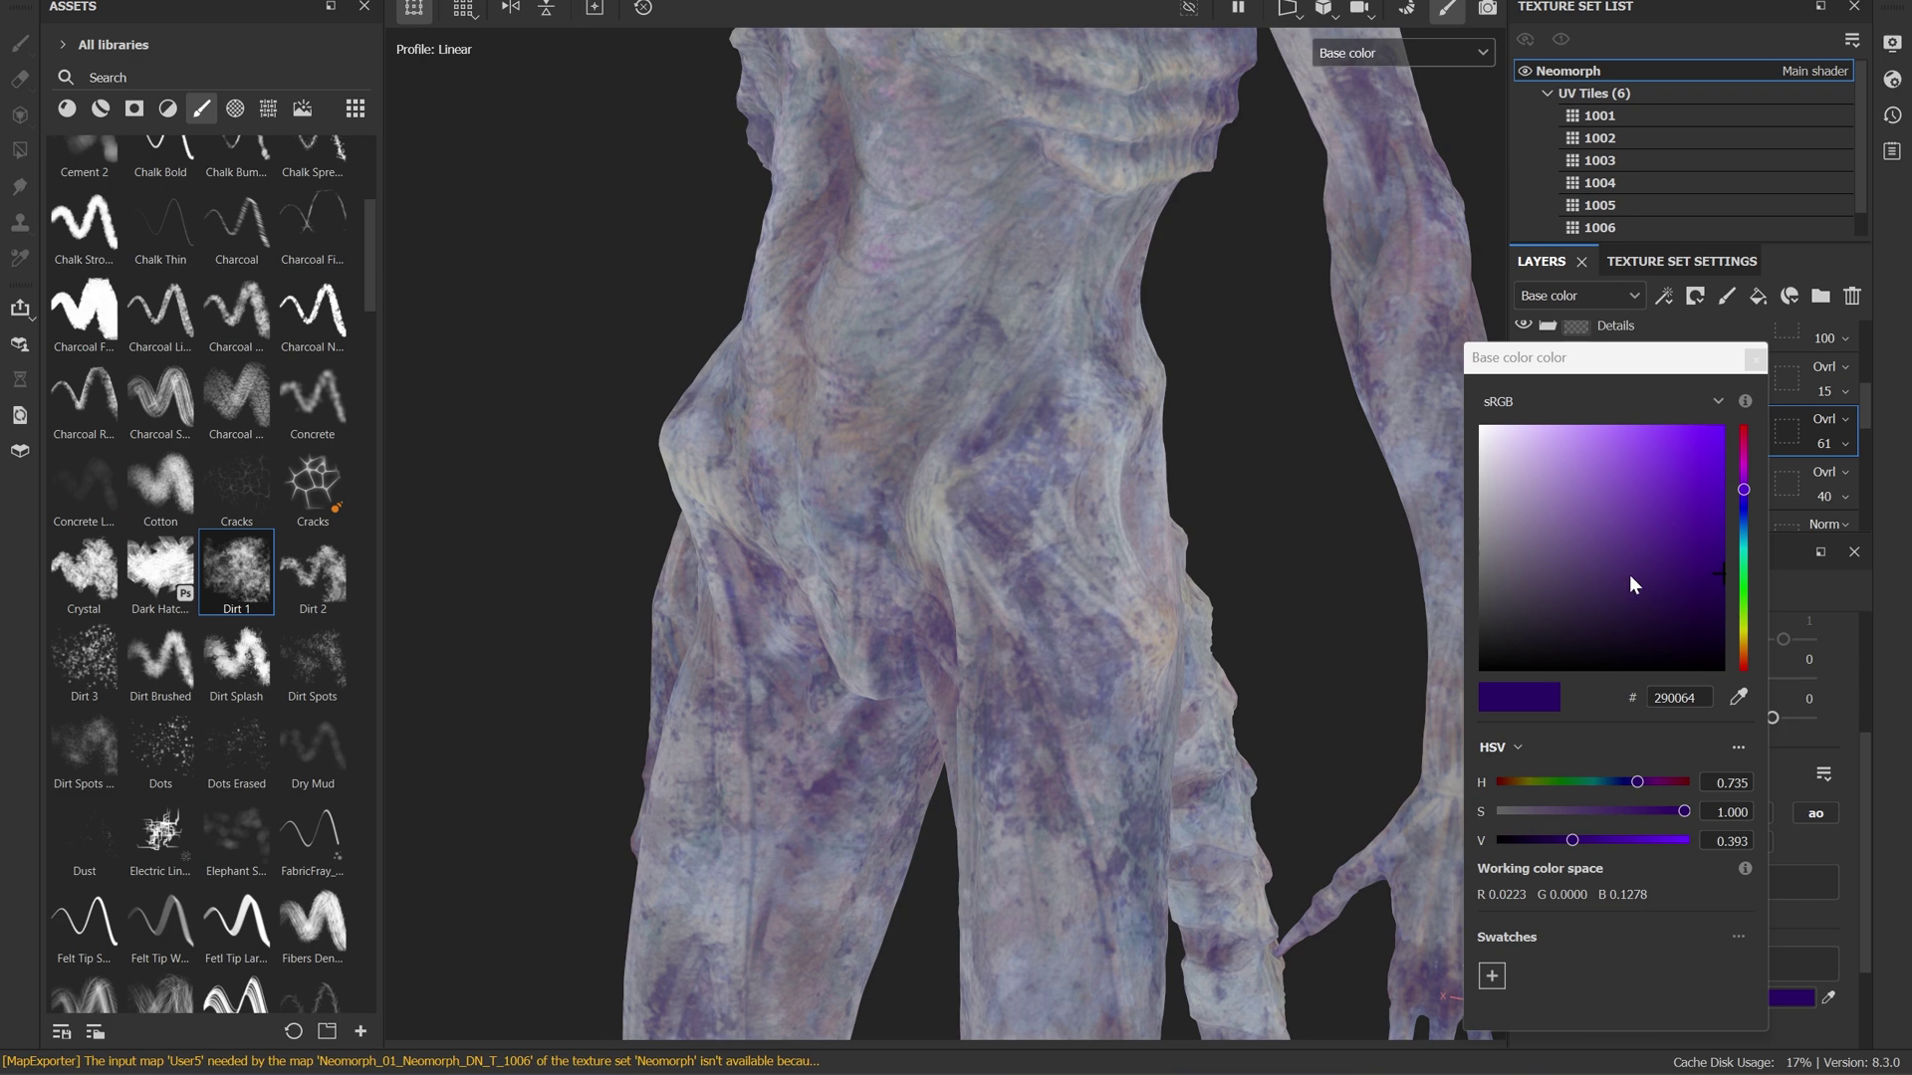
mouse_move(1629, 576)
left_mouse_down()
mouse_move(1577, 589)
mouse_move(1532, 516)
mouse_move(1545, 581)
mouse_move(1515, 618)
left_mouse_up()
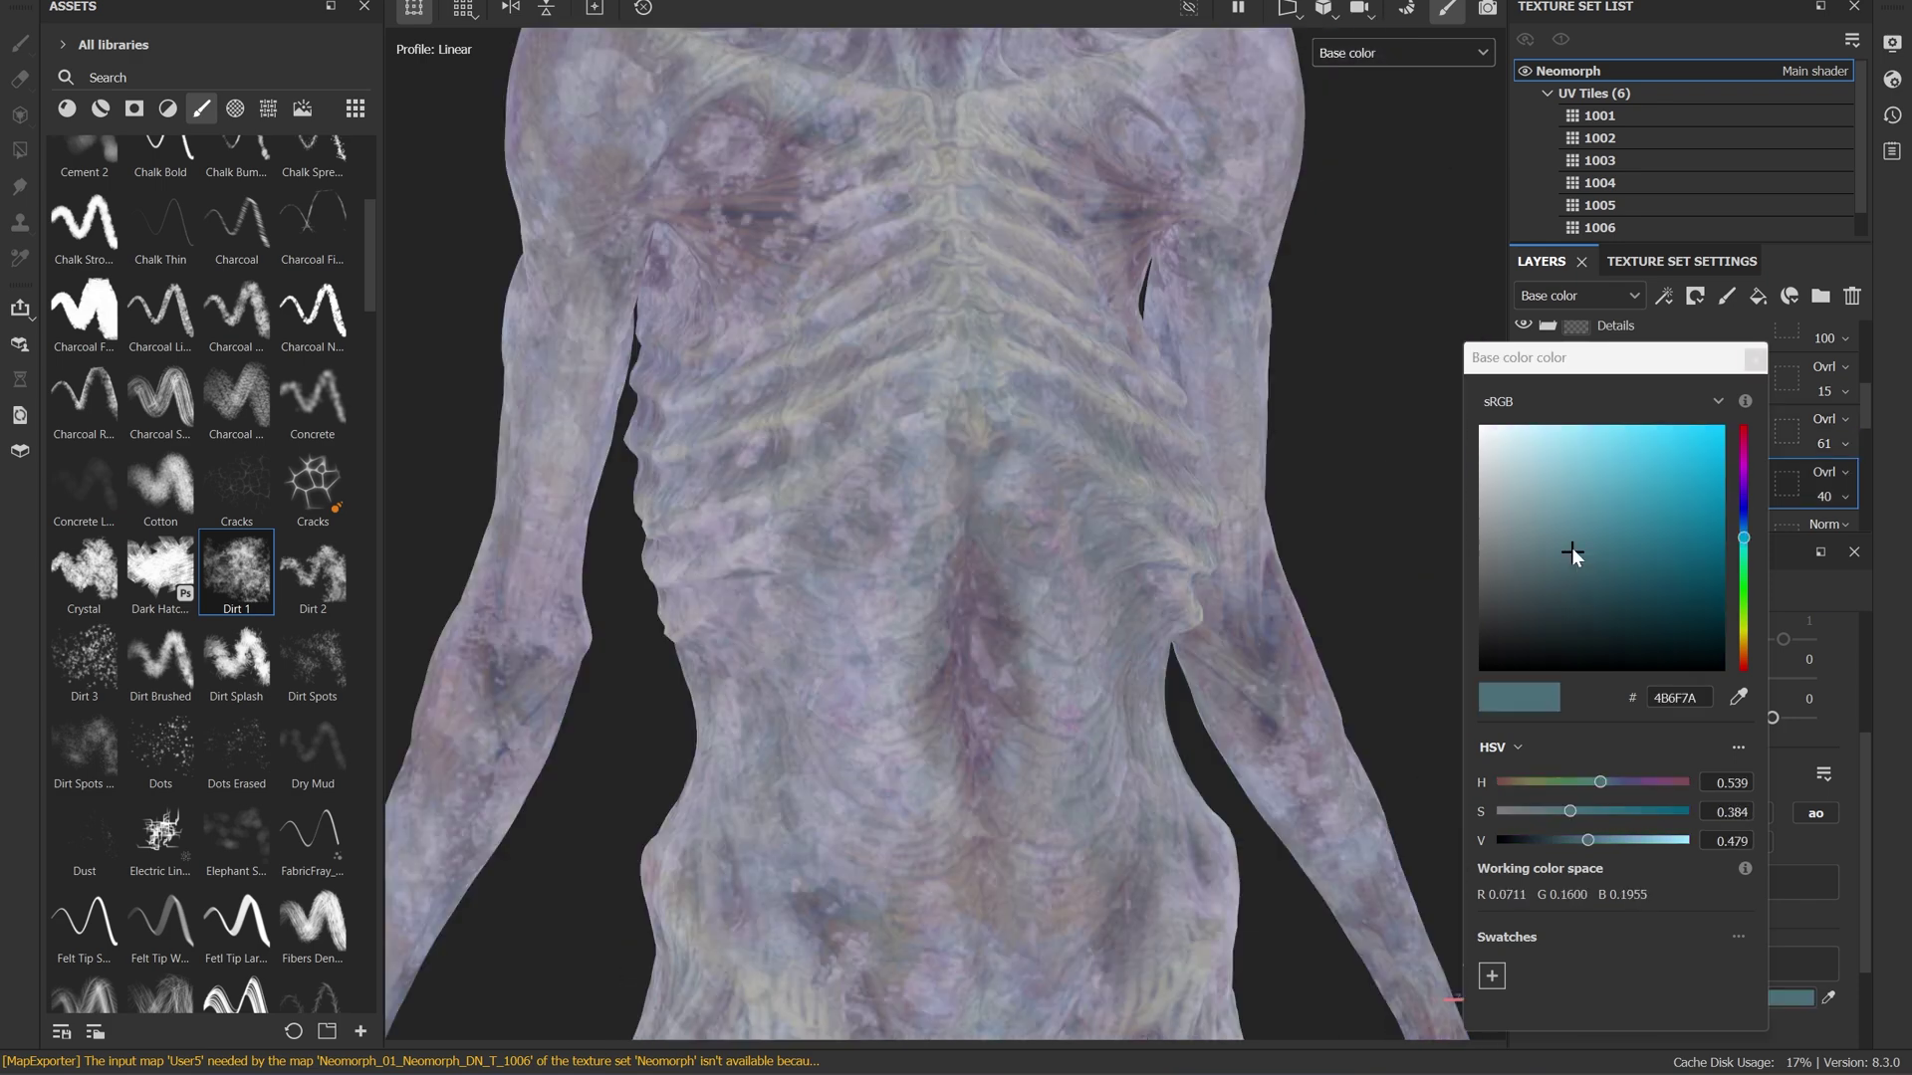
mouse_move(1571, 547)
left_mouse_down()
mouse_move(1555, 447)
mouse_move(1557, 487)
mouse_move(1577, 482)
left_mouse_up()
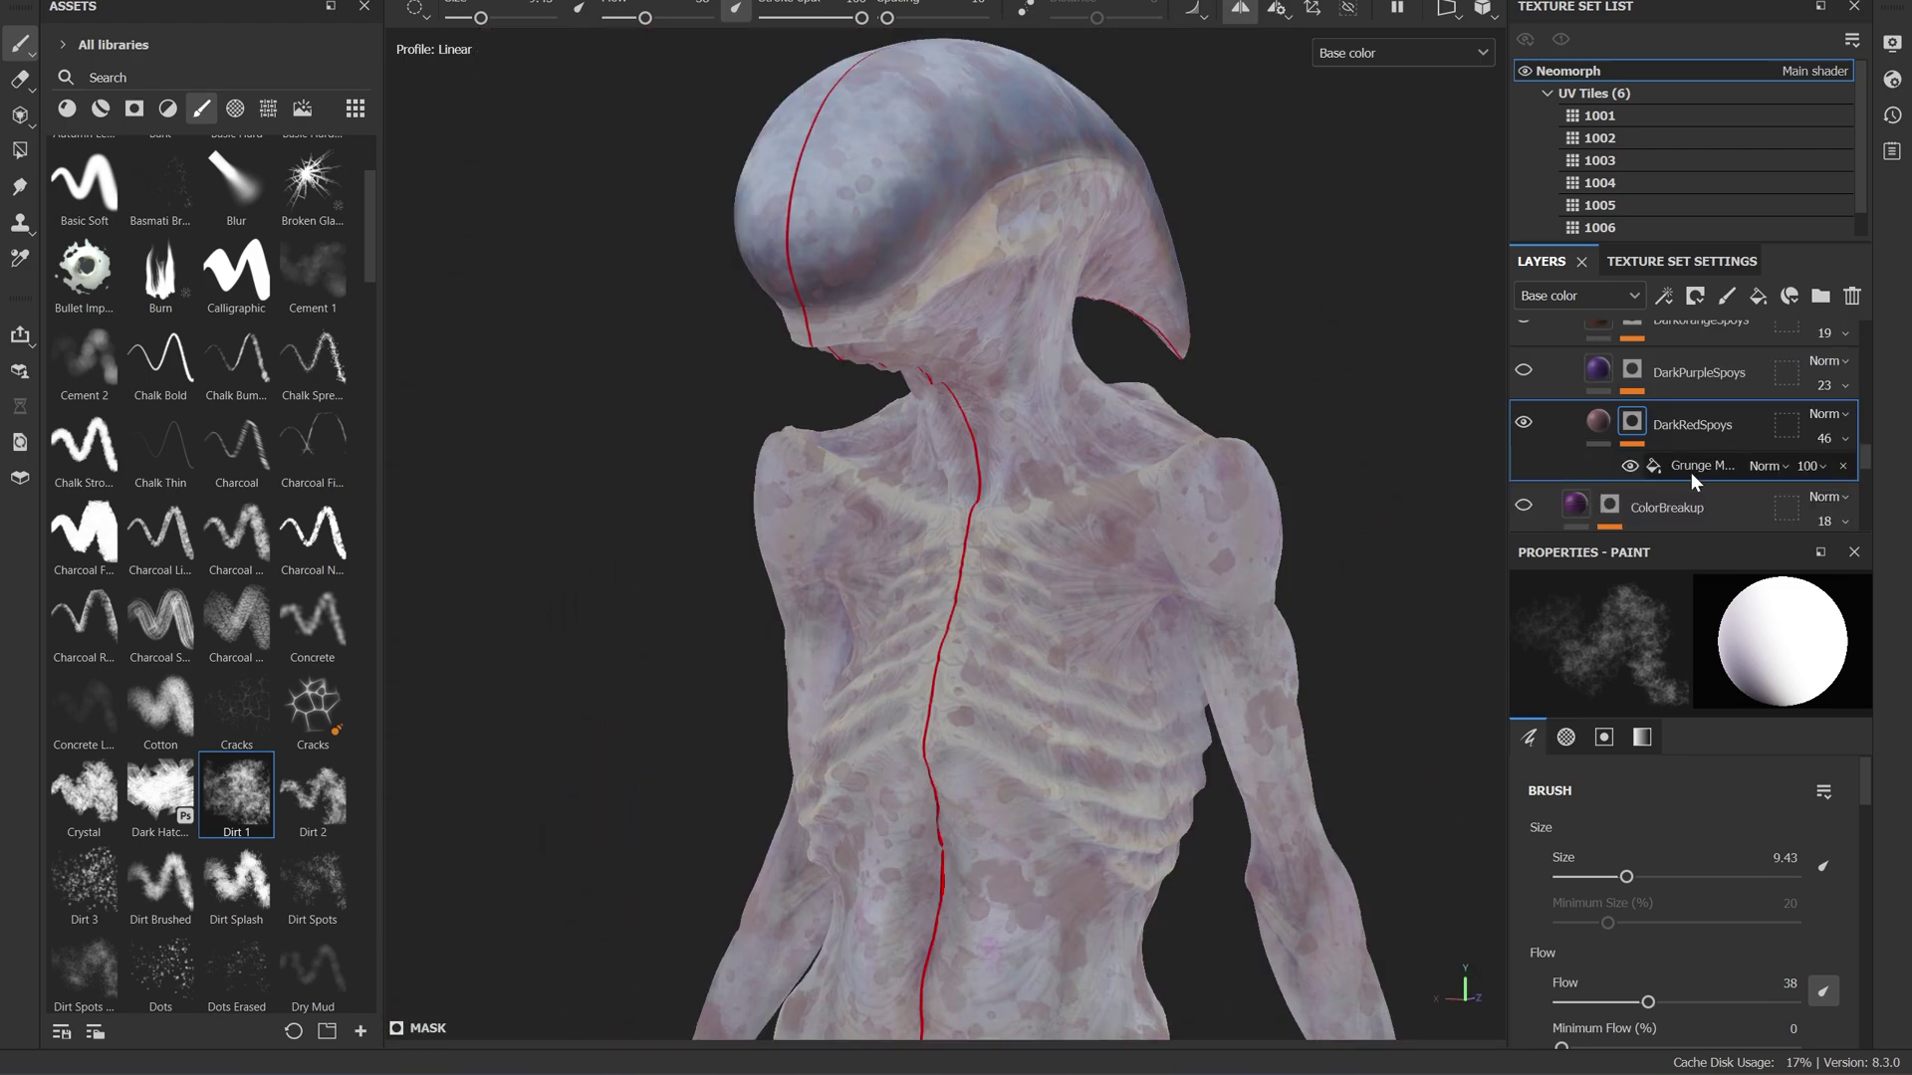
Select the ColorBreakup grunge effect, enlarge the brush to 2.12, and fit the projection over the head.
left_click(1689, 468)
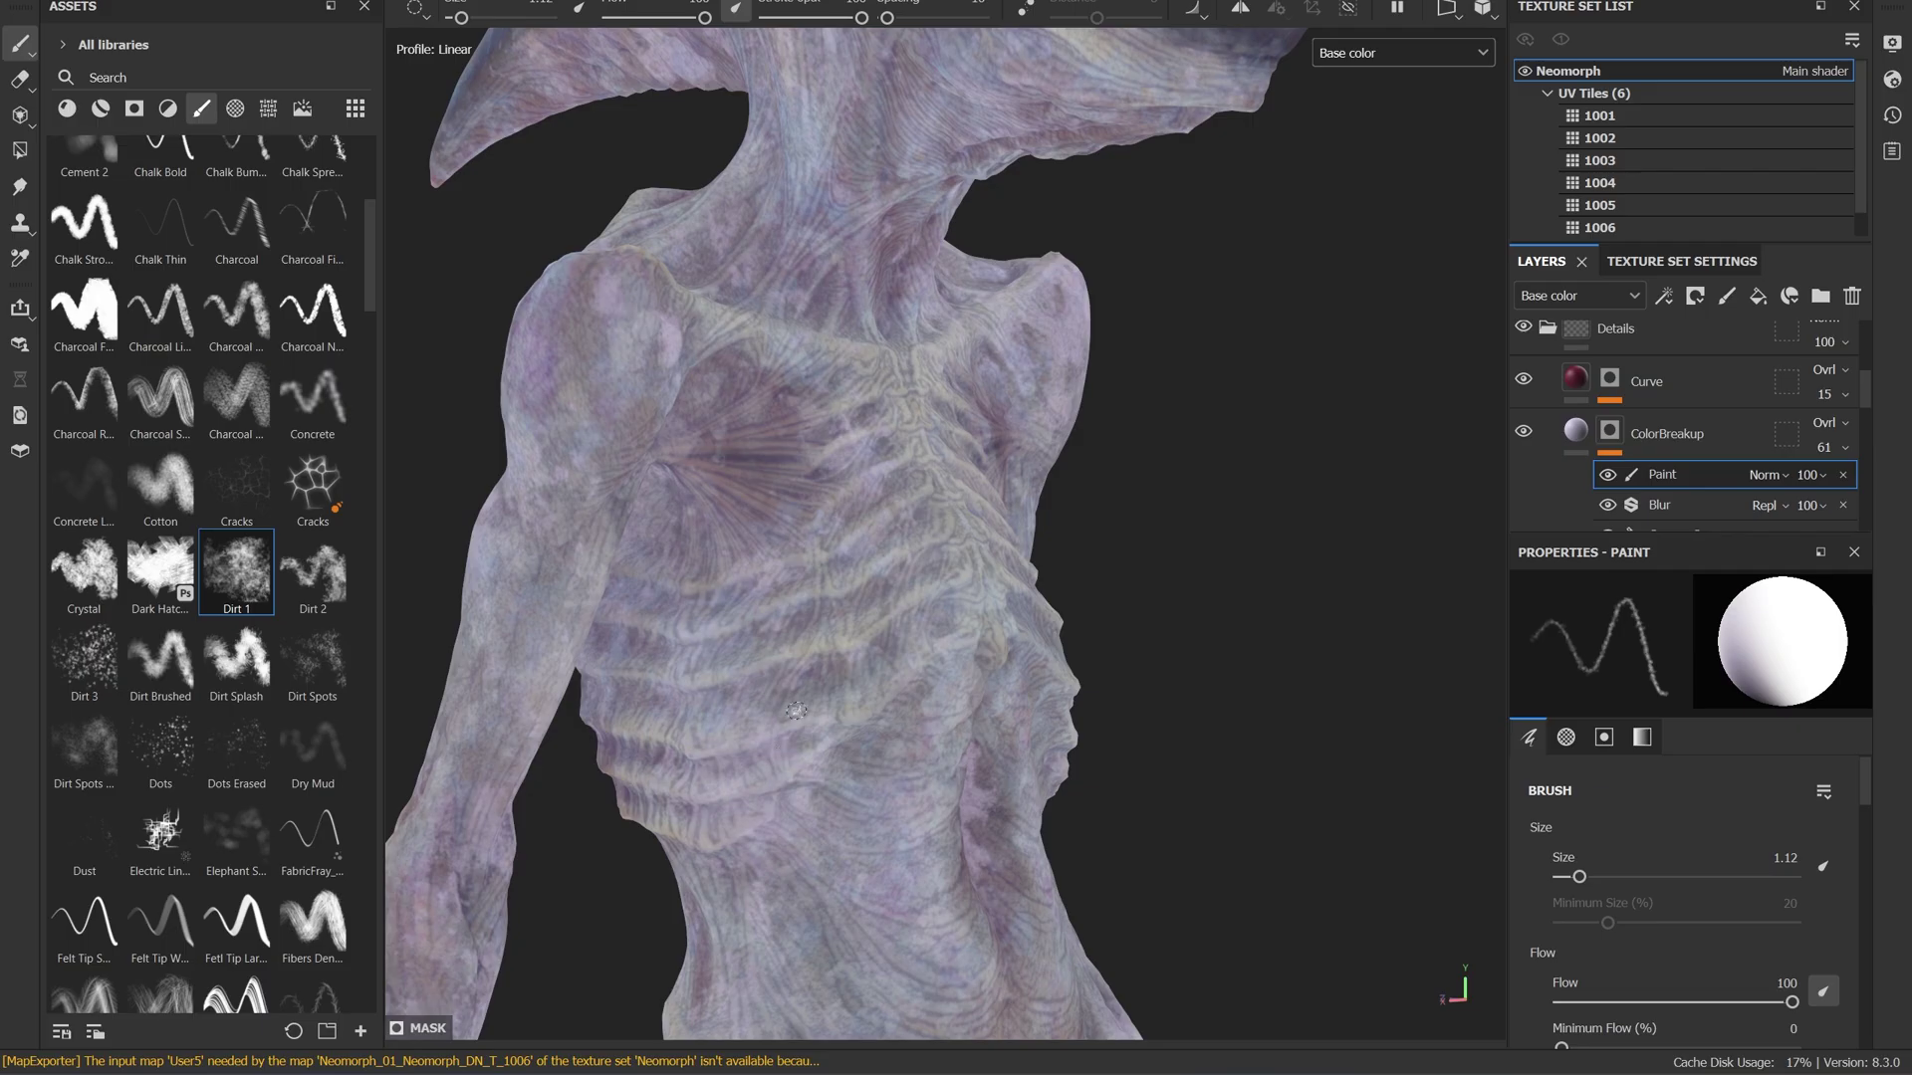
key("bracketright")
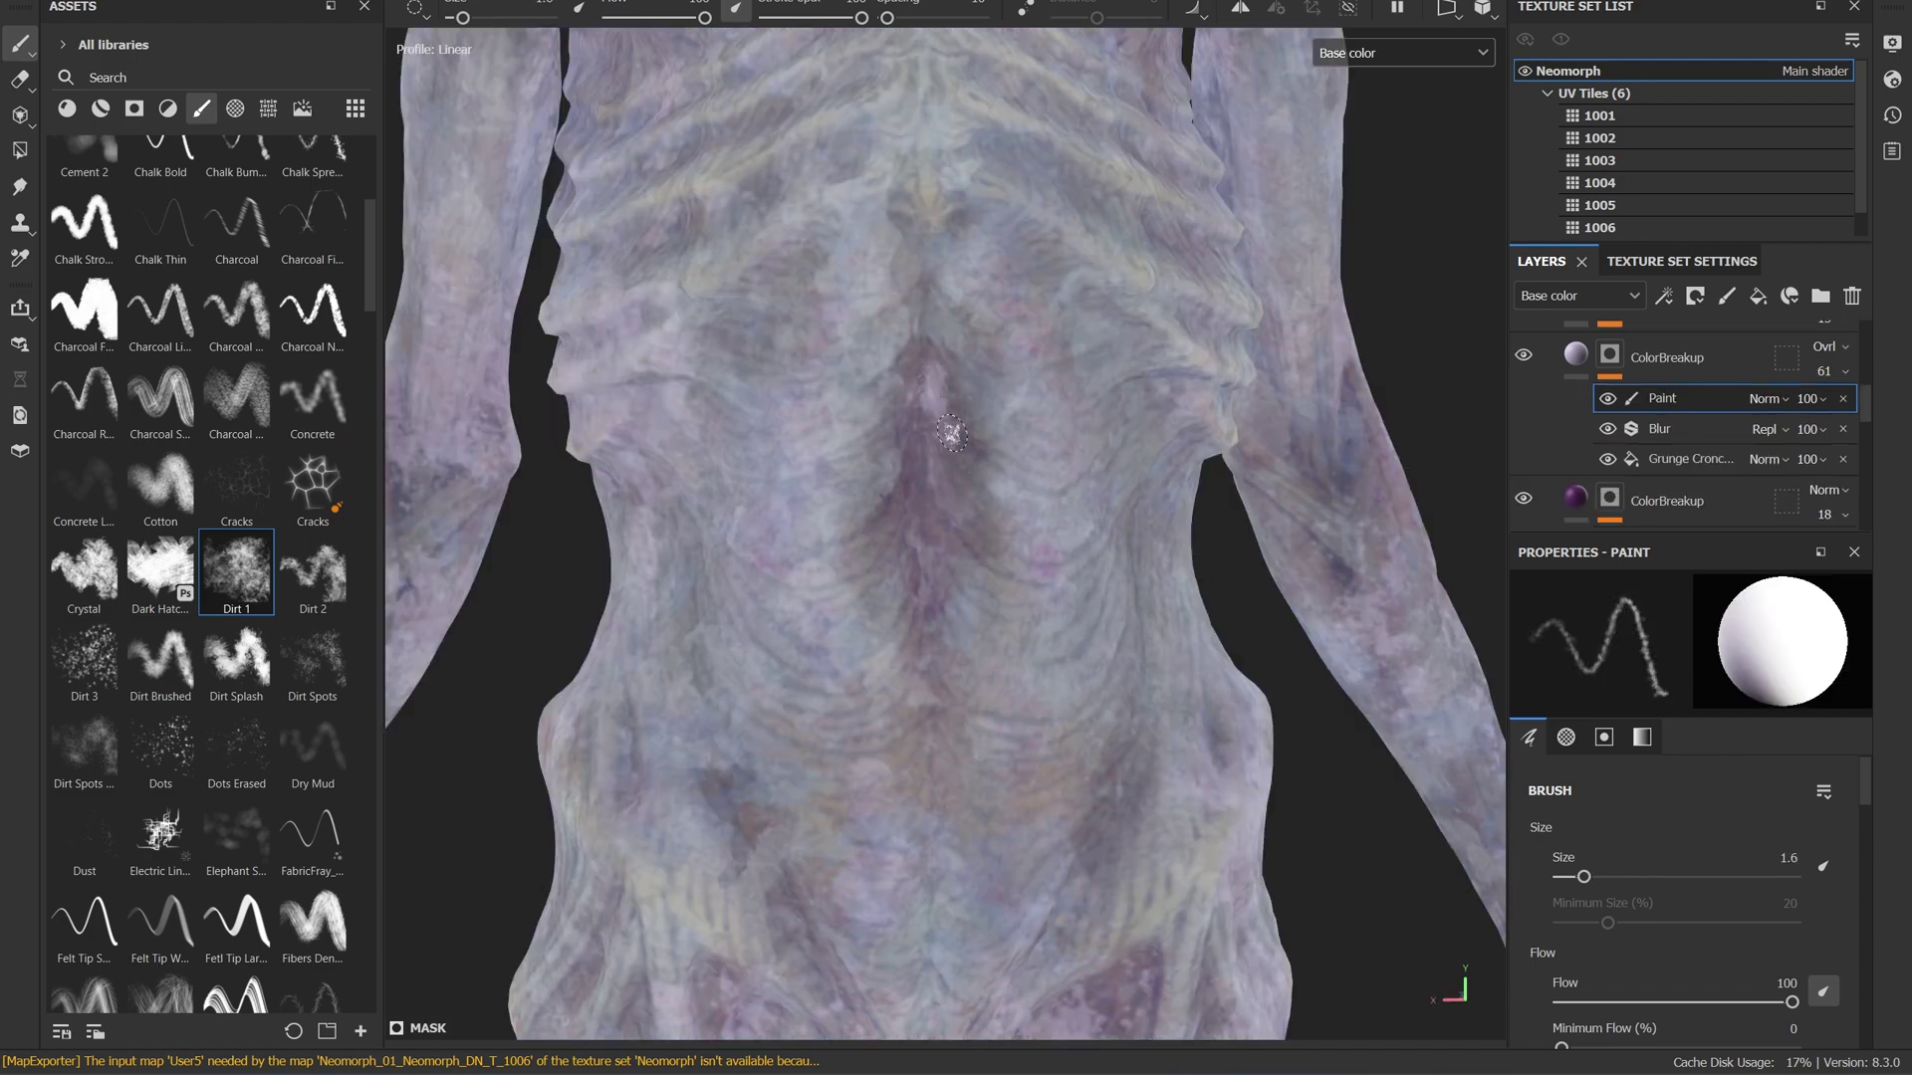
scroll(918, 373, "up", 2)
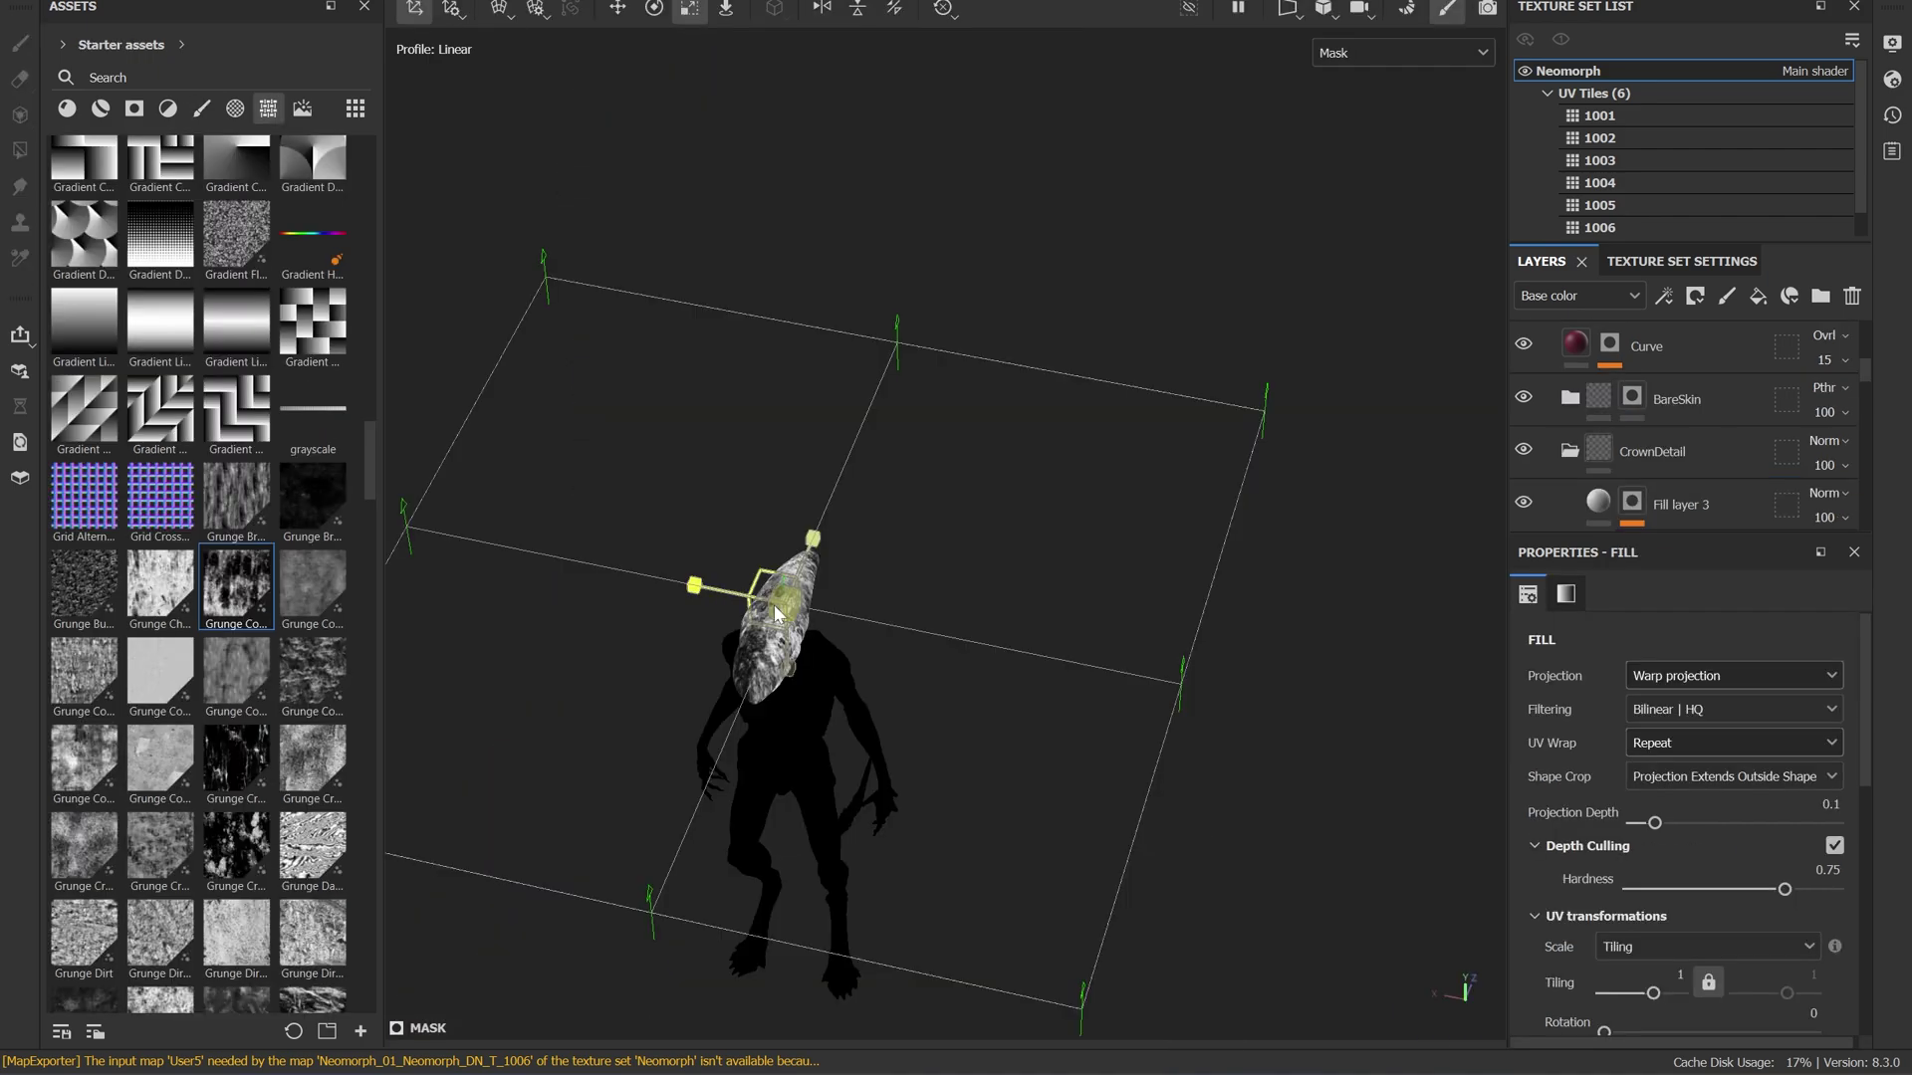
left_click_drag(774, 605, 1443, 687)
Enlarge the projection over the head crest, darken its colour, and raise Cells 2 tiling to 19.39.
key("w")
left_click_drag(1655, 823, 1730, 824)
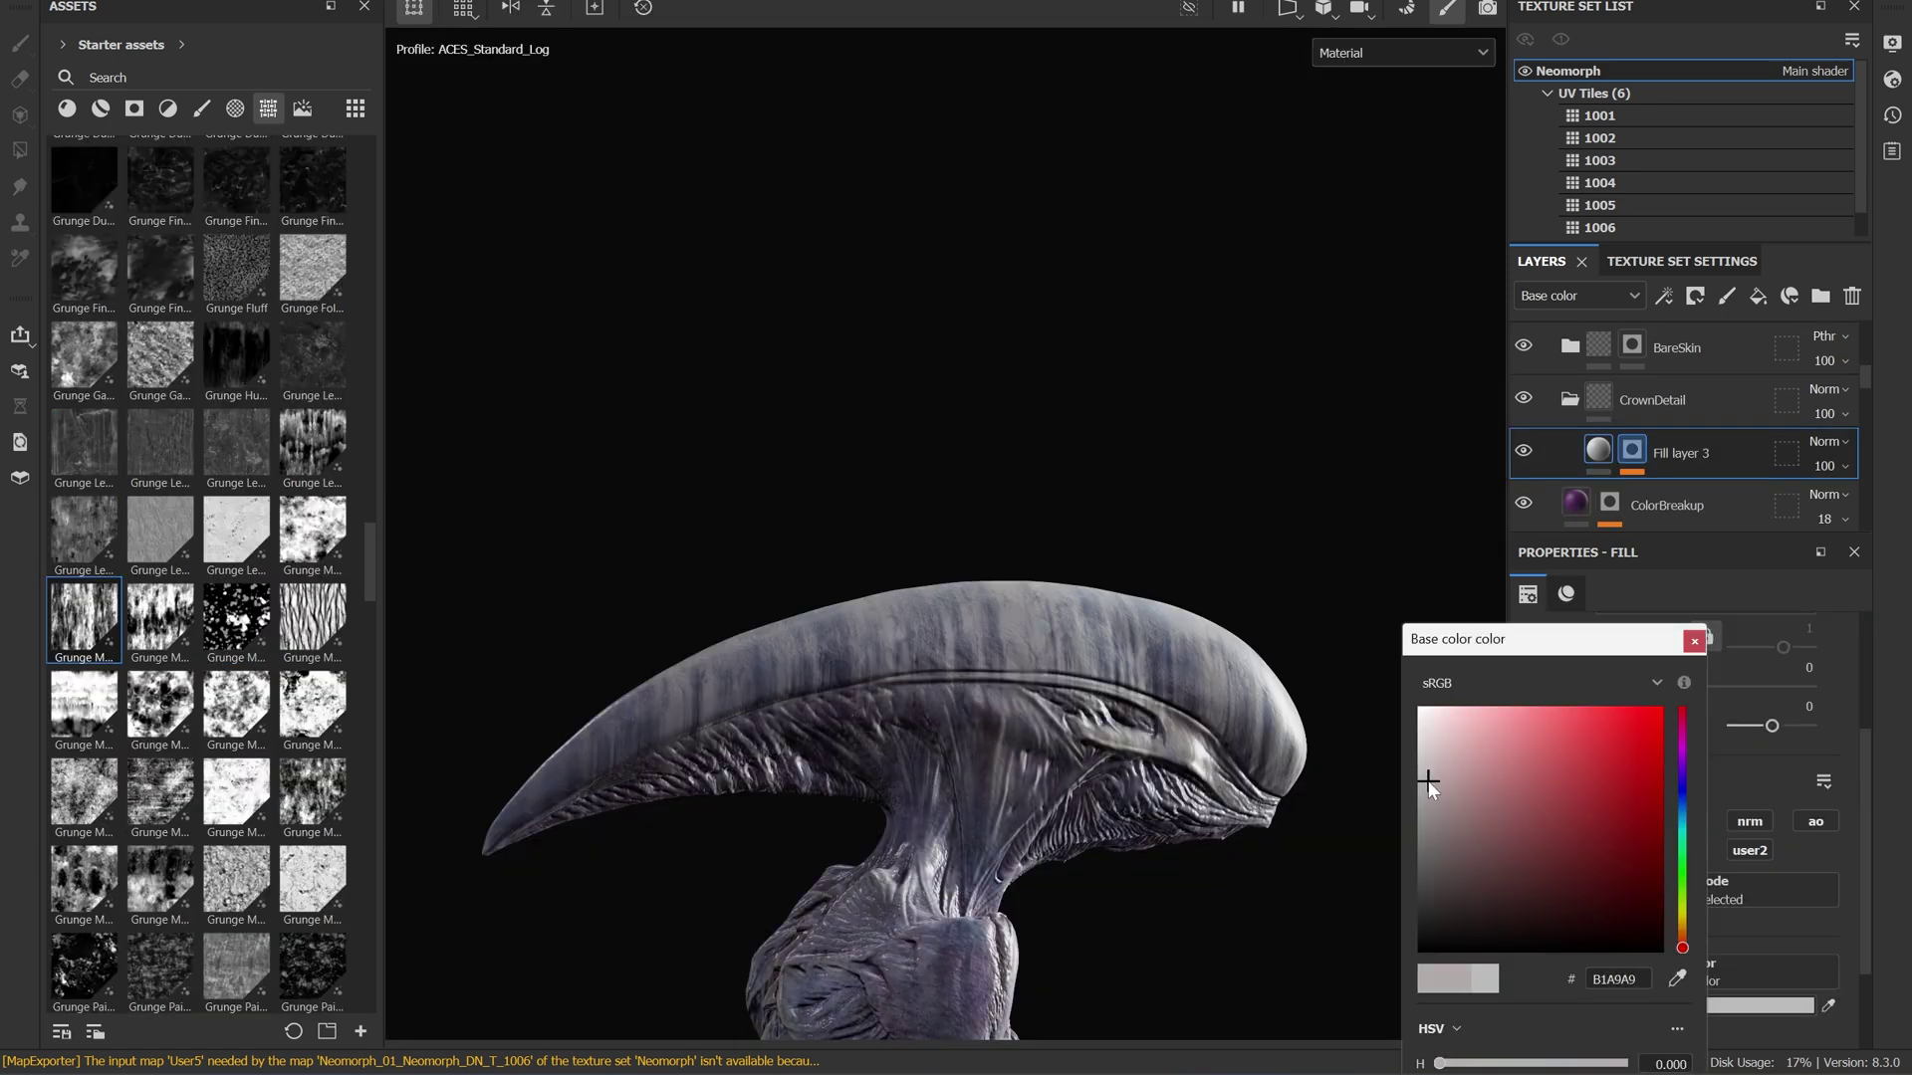
left_click_drag(1428, 781, 1431, 936)
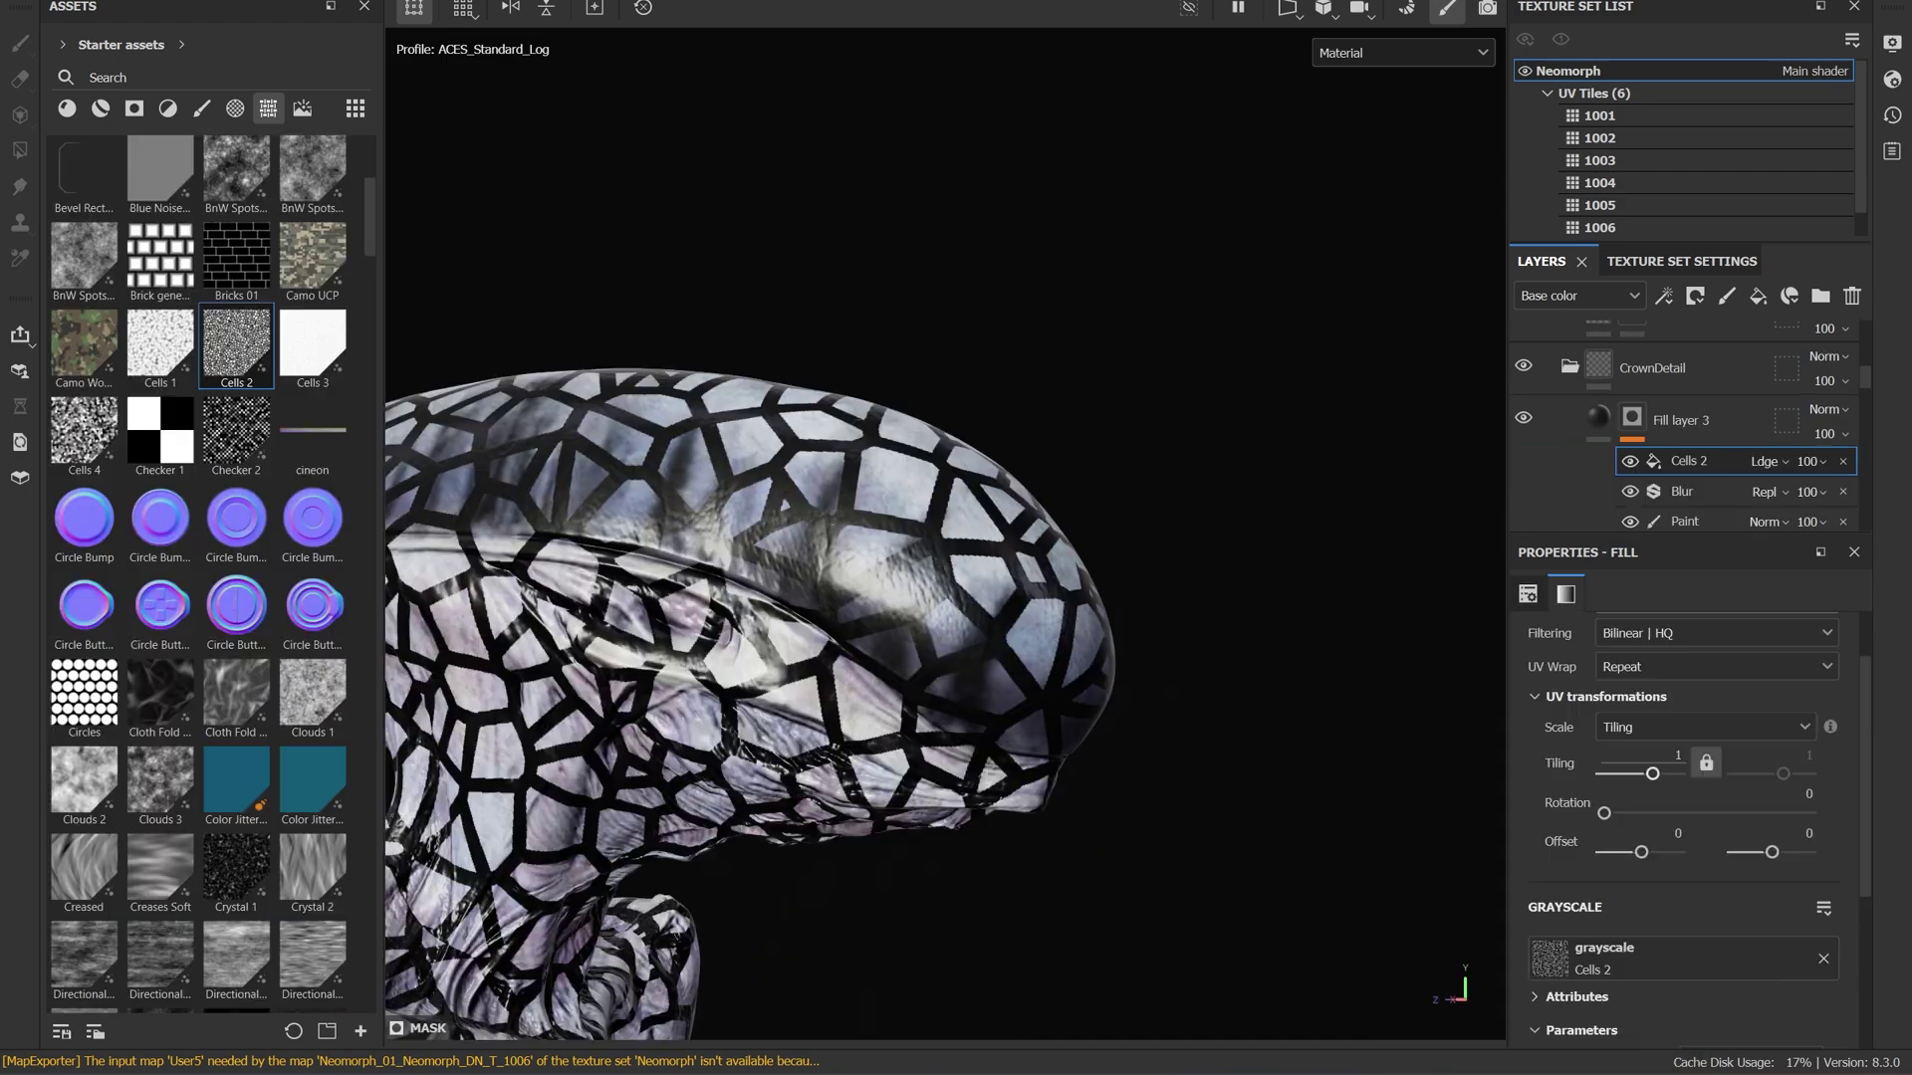
left_click_drag(1643, 774, 1671, 781)
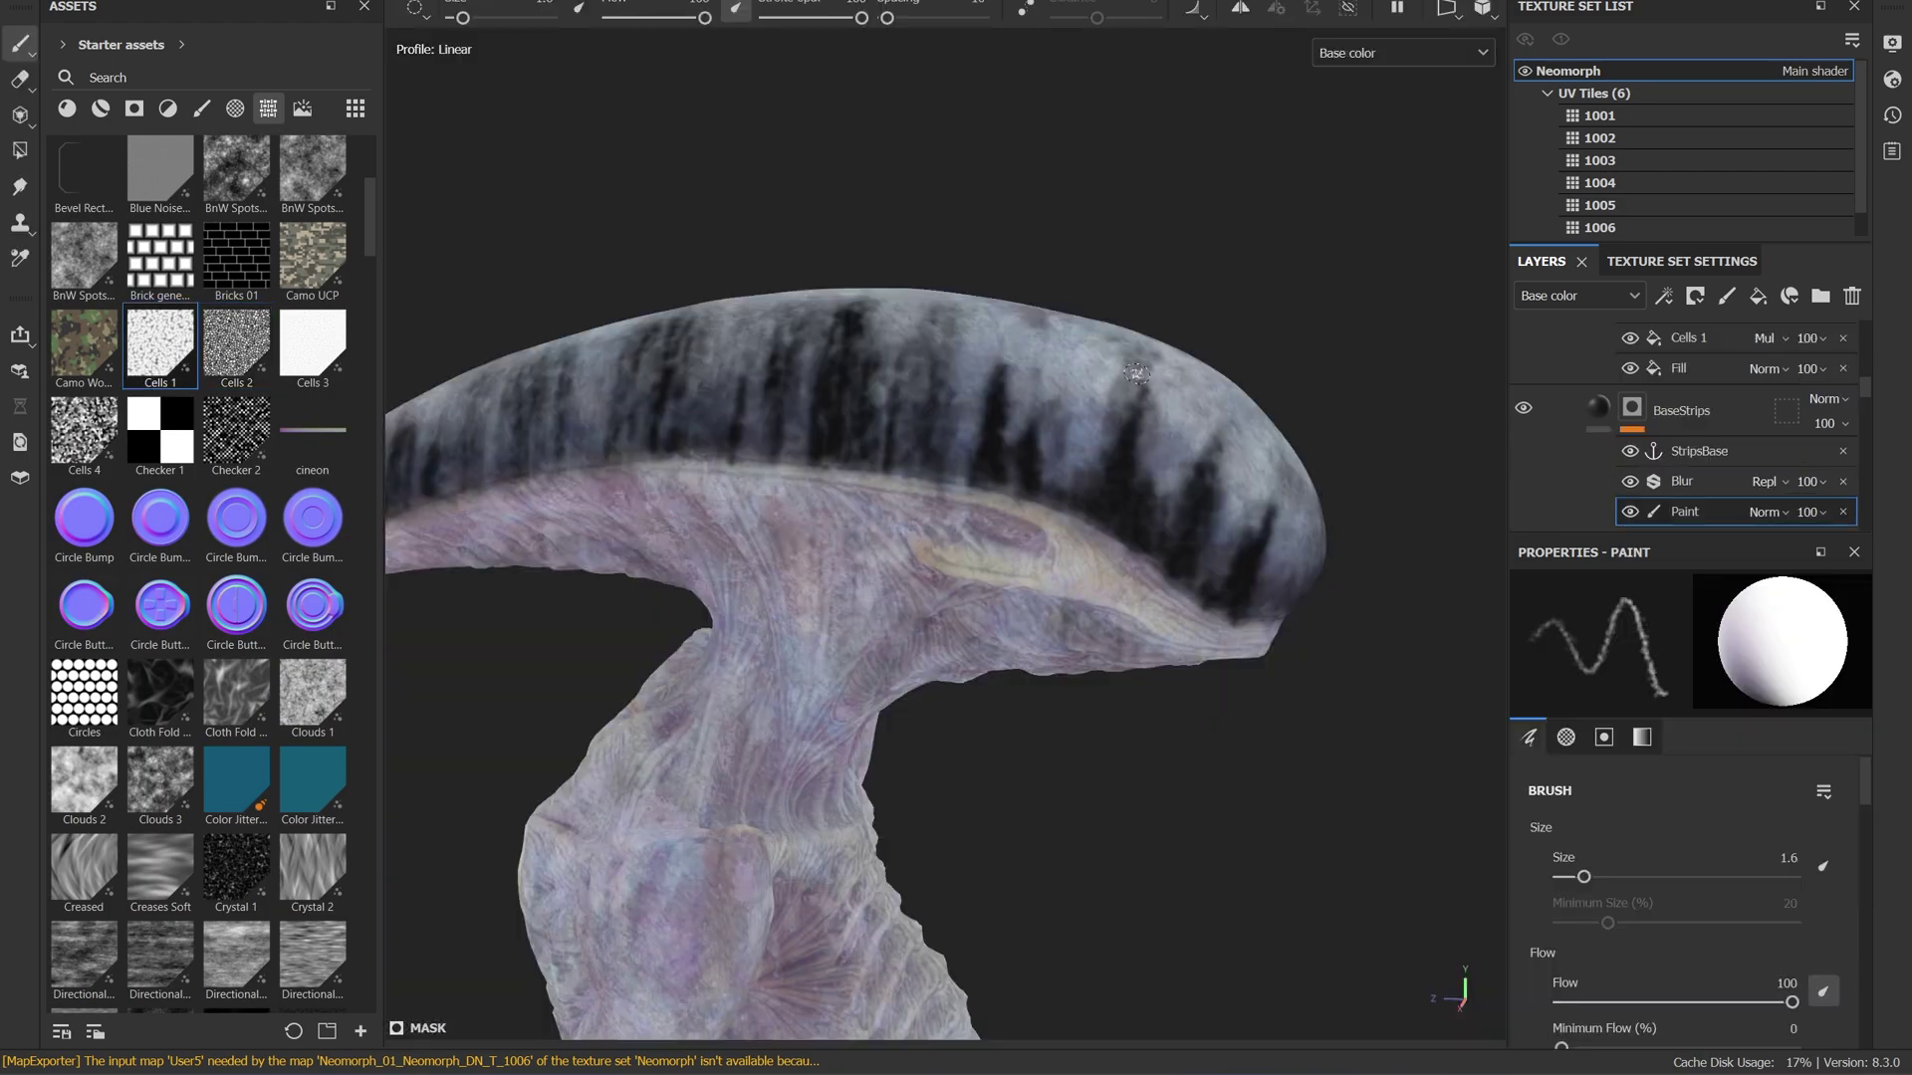
Dab dark paint onto the head crest and cover a white stripe in the mask.
left_click(928, 338)
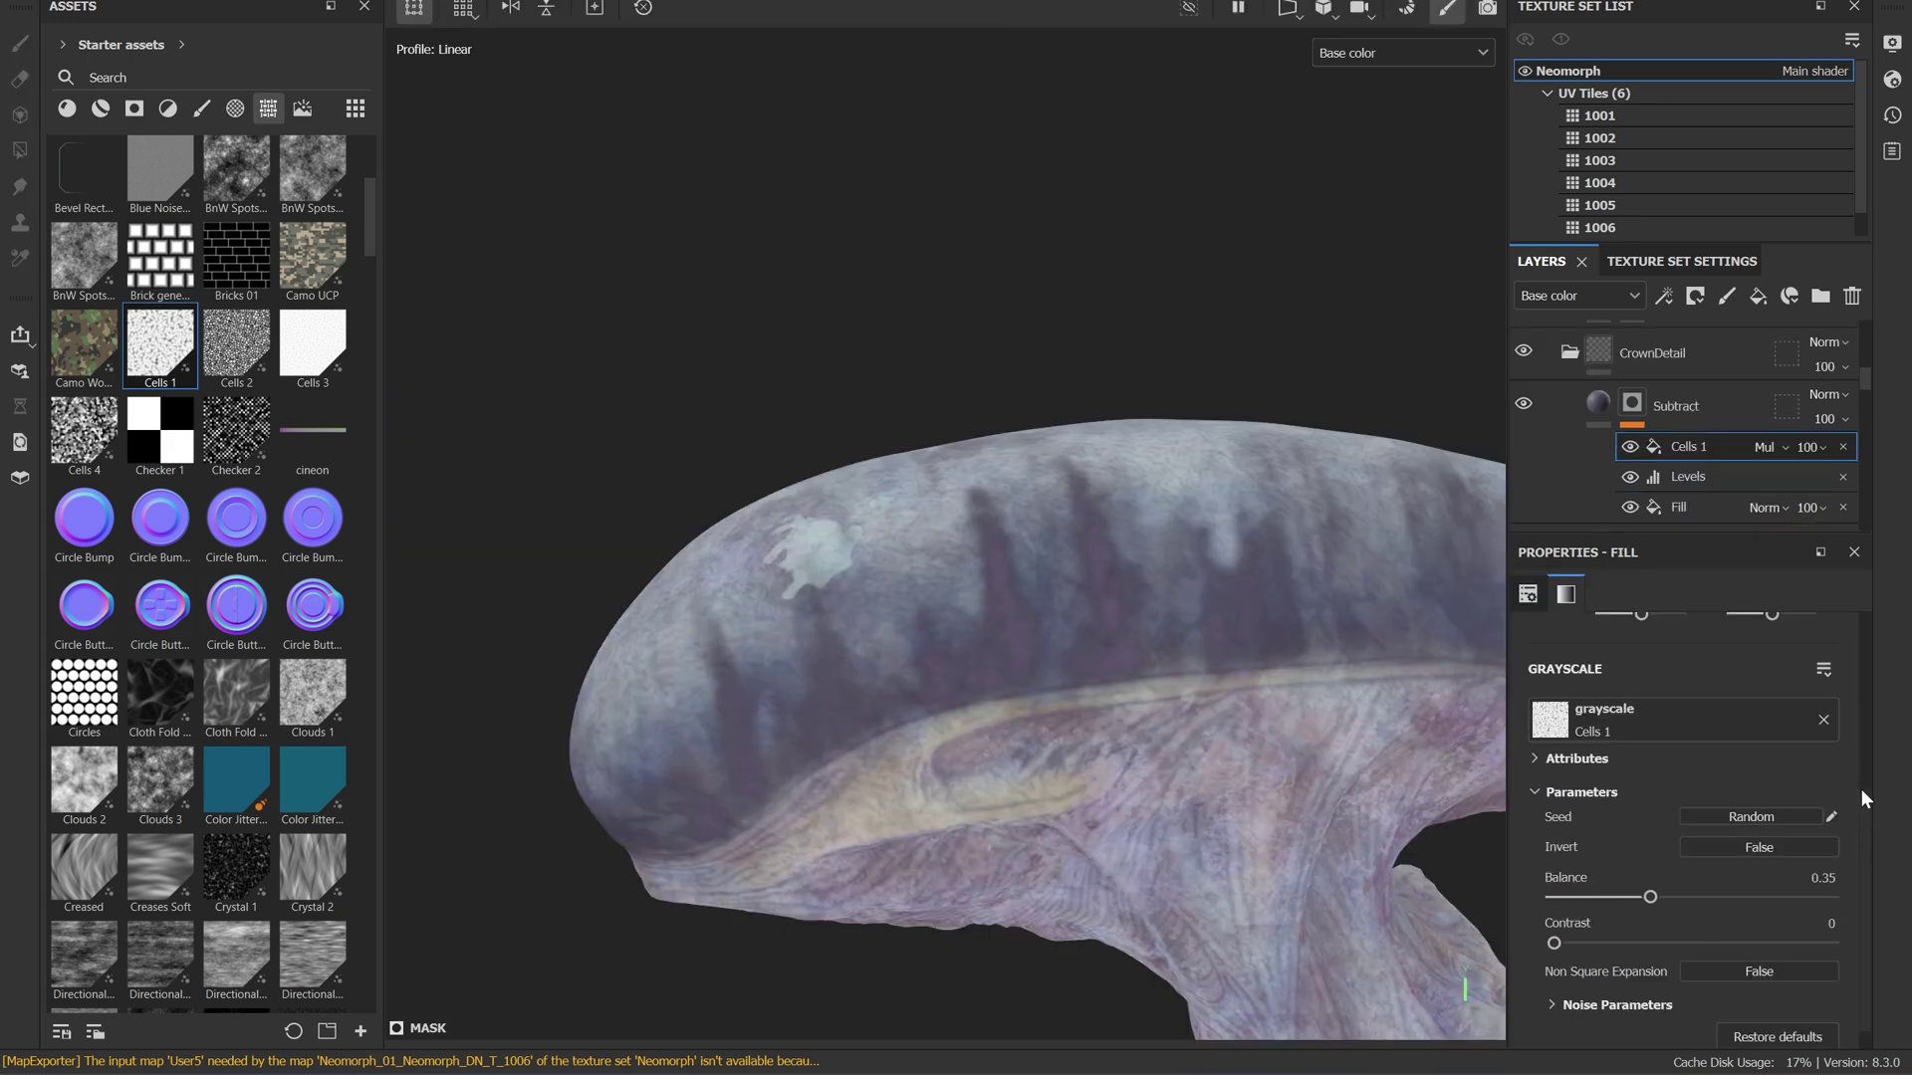
scroll(1663, 708, "up", 2)
scroll(1664, 708, "down", 2)
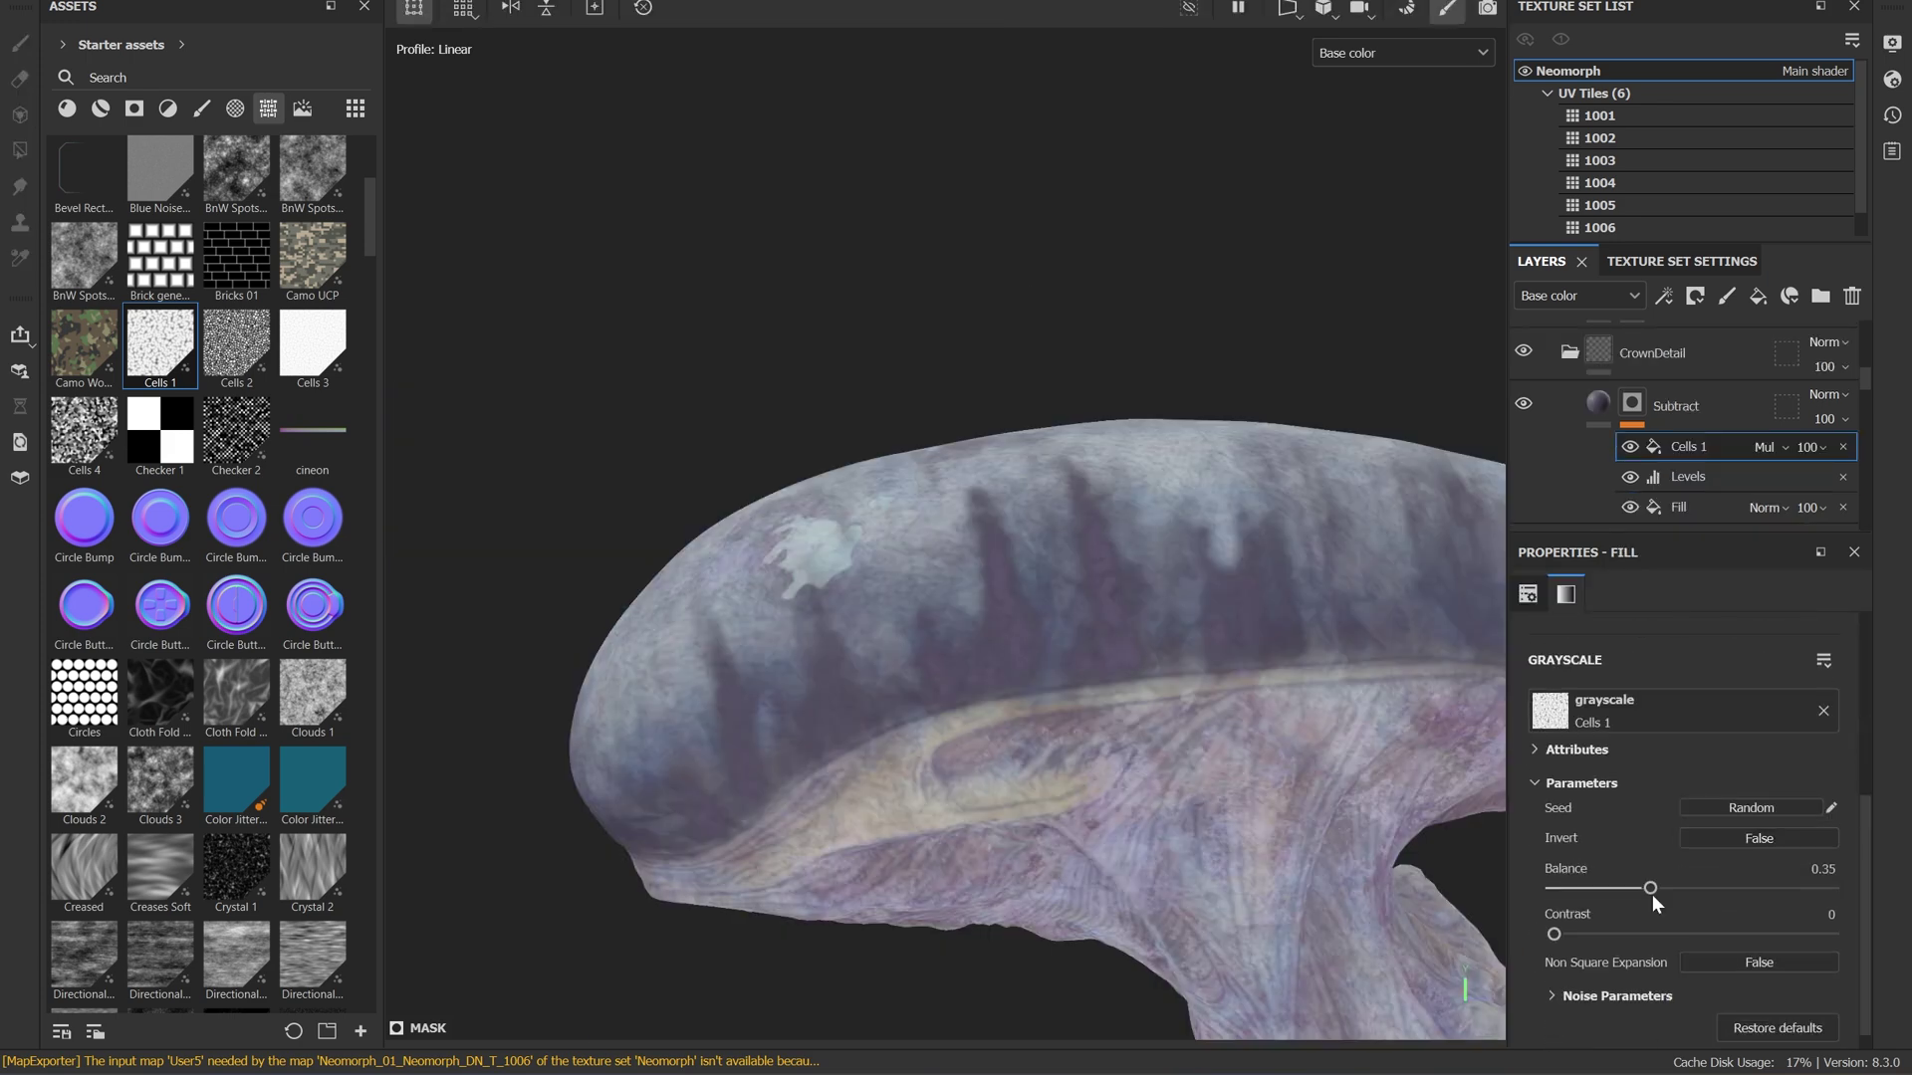
left_click_drag(1591, 888, 1603, 888)
scroll(1863, 750, "up", 3)
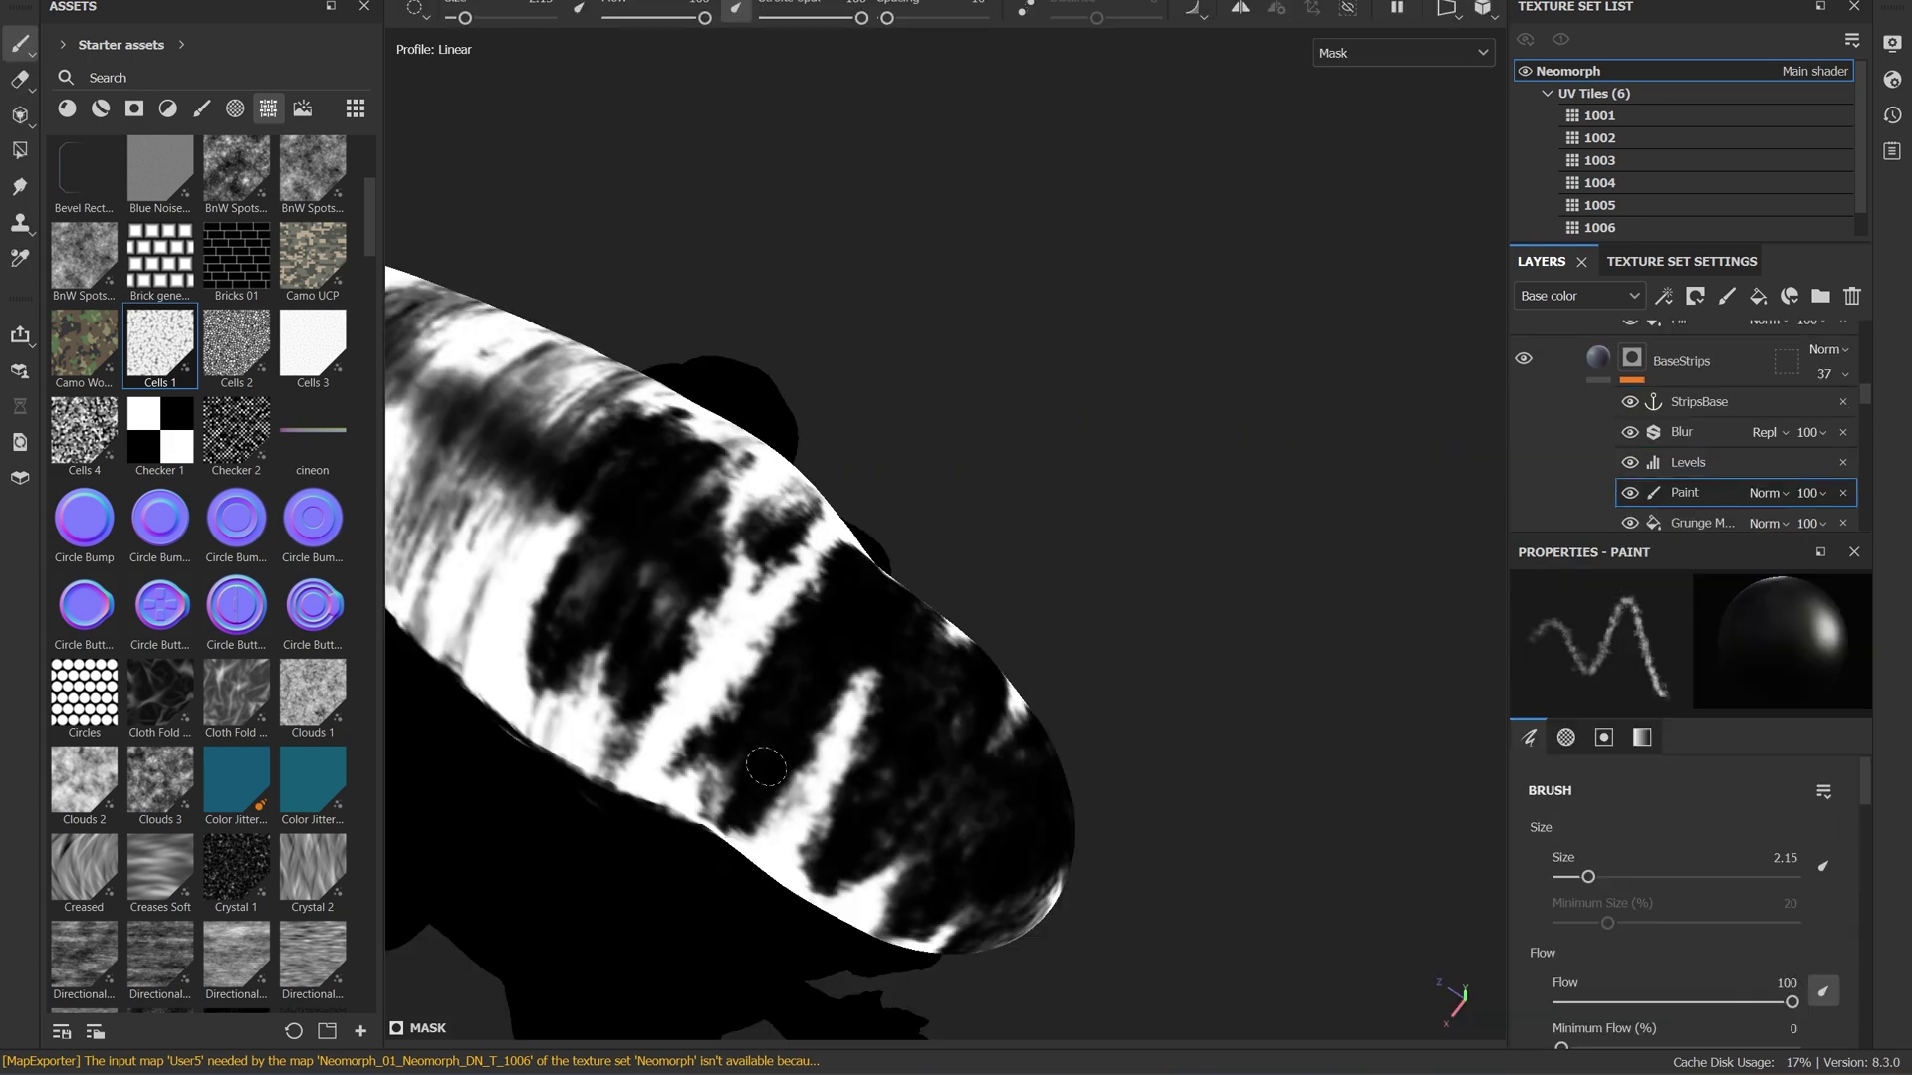
mouse_move(876, 697)
left_mouse_down()
mouse_move(846, 797)
mouse_move(827, 757)
left_mouse_up()
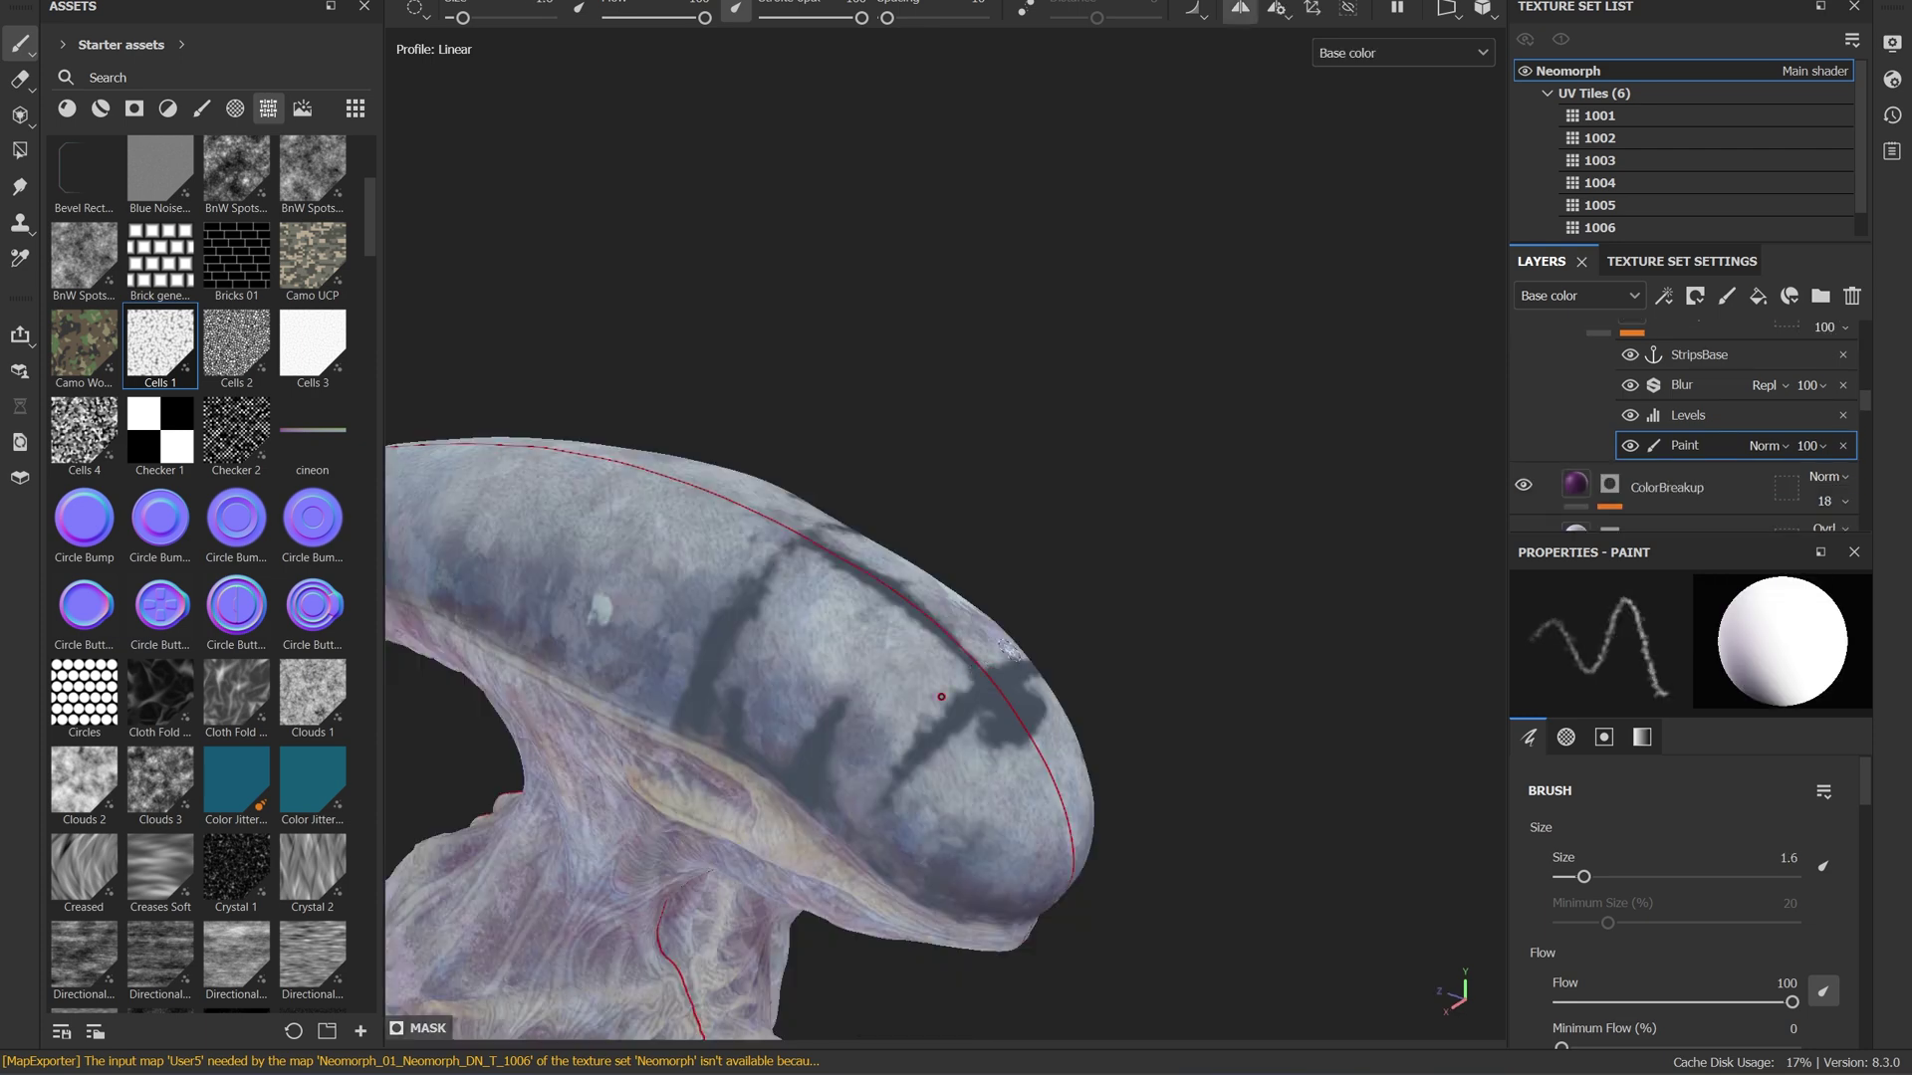
With a larger brush, paint dark strokes and dabs along the crest seam.
right_click_drag(871, 522, 901, 522, "ctrl")
mouse_move(976, 697)
left_mouse_down()
mouse_move(926, 578)
mouse_move(955, 617)
left_mouse_up()
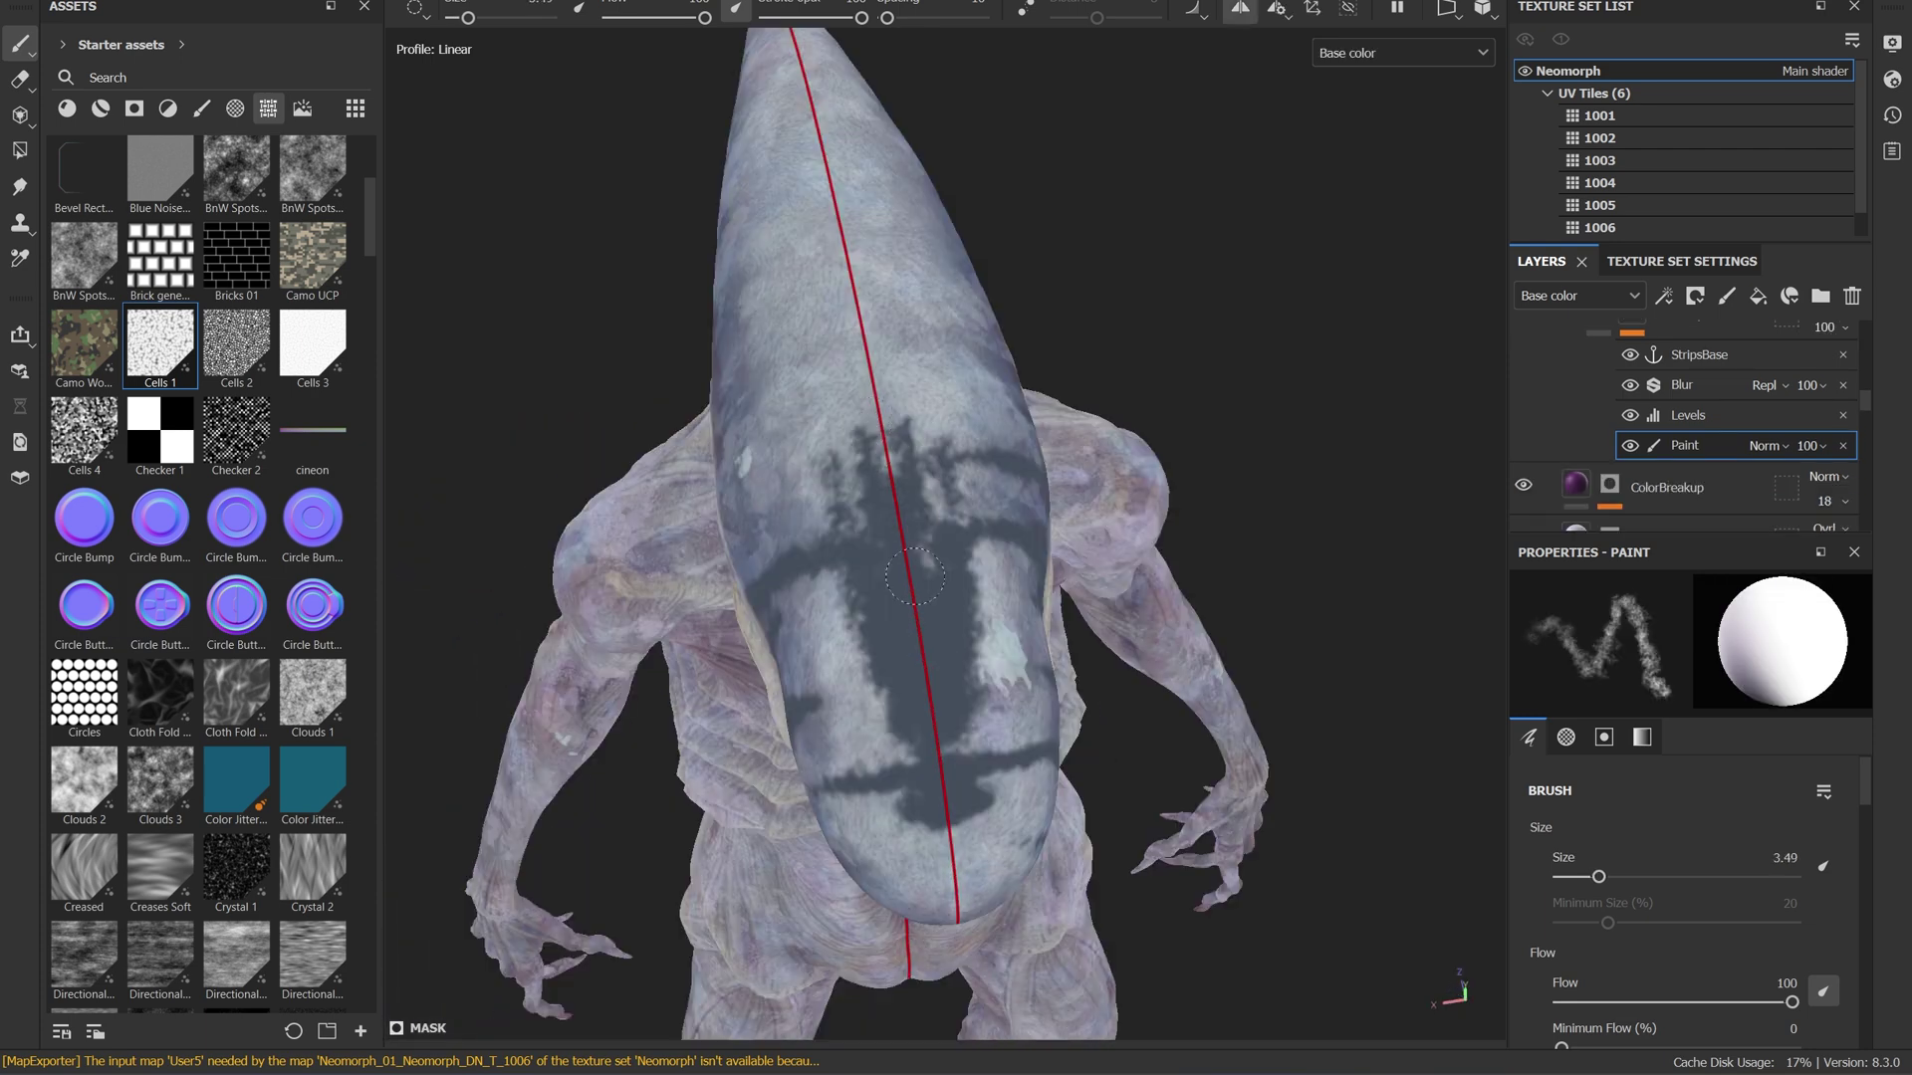
left_click_drag(914, 576, 871, 399)
left_click_drag(1006, 399, 956, 640)
left_click_drag(956, 640, 966, 617)
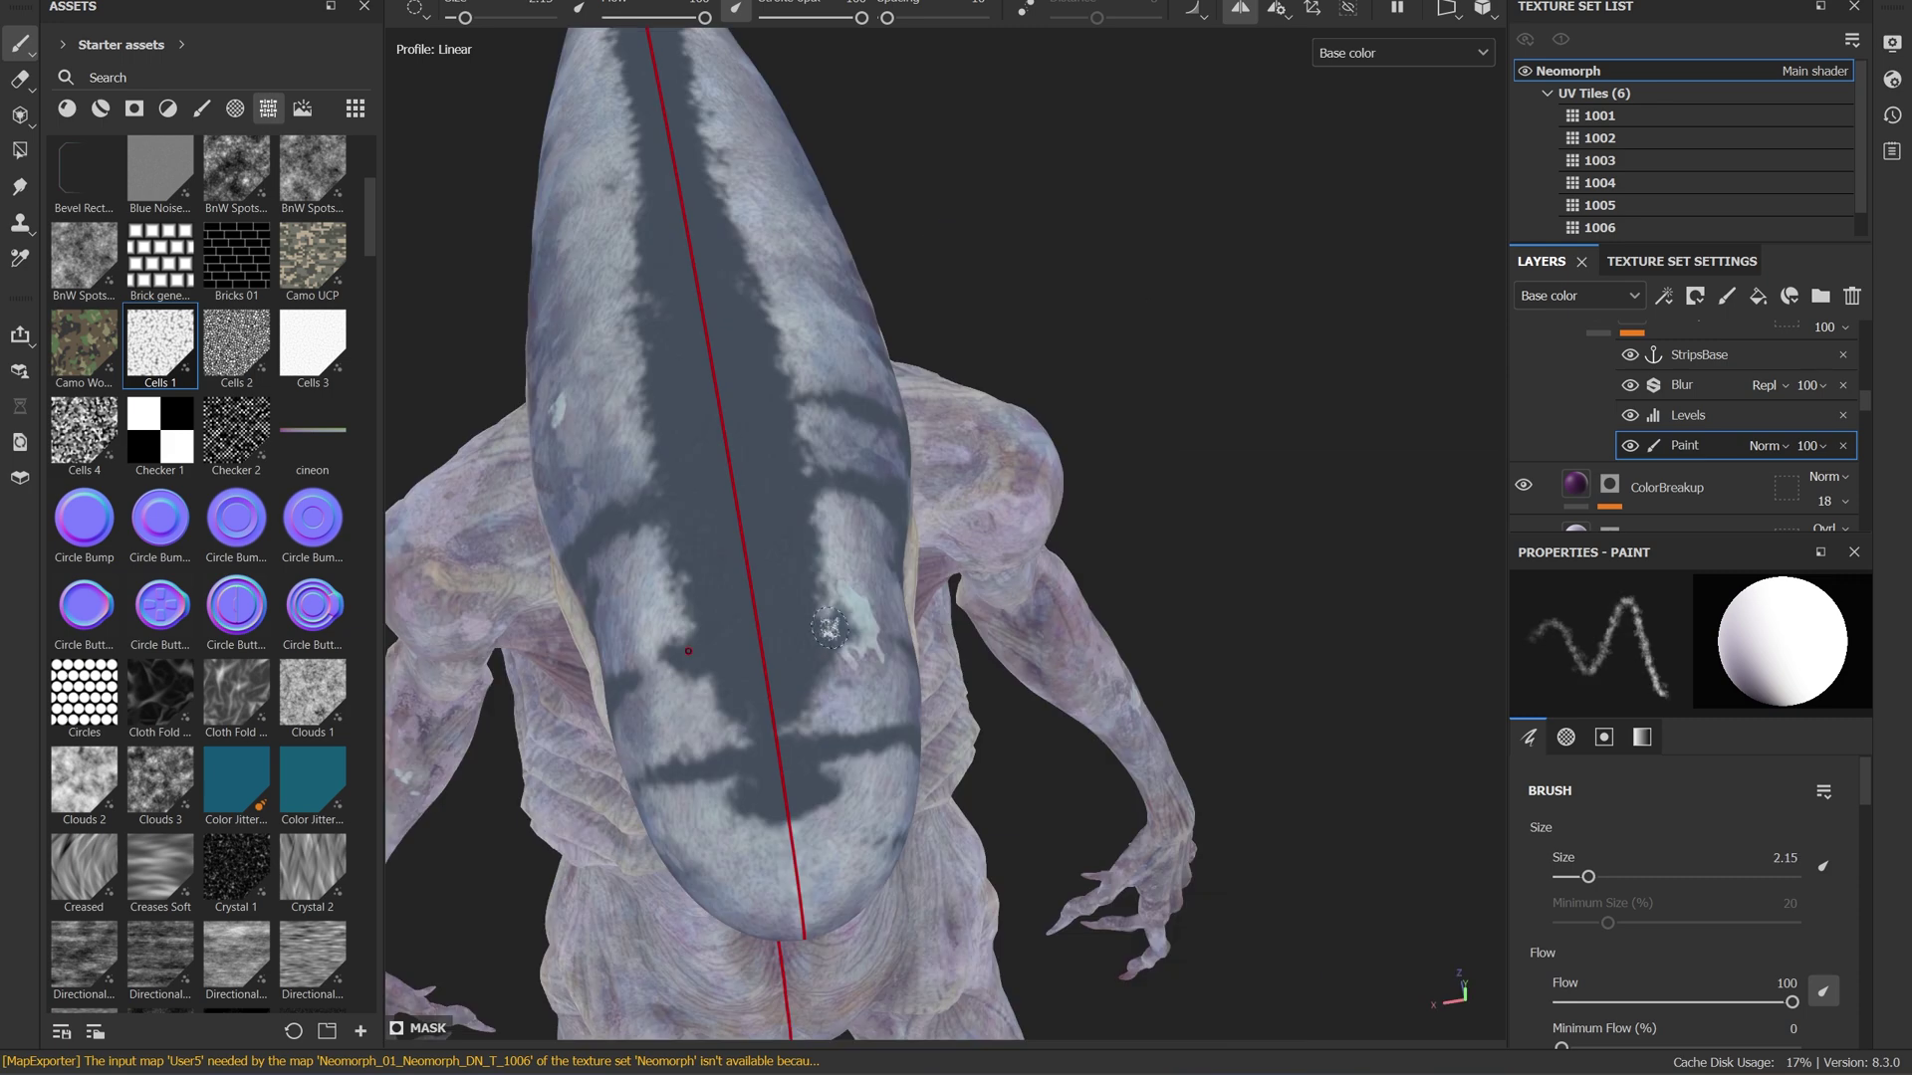
mouse_move(828, 628)
left_mouse_down()
mouse_move(826, 608)
mouse_move(871, 598)
mouse_move(876, 617)
left_mouse_up()
left_click_drag(876, 617, 708, 709, "alt")
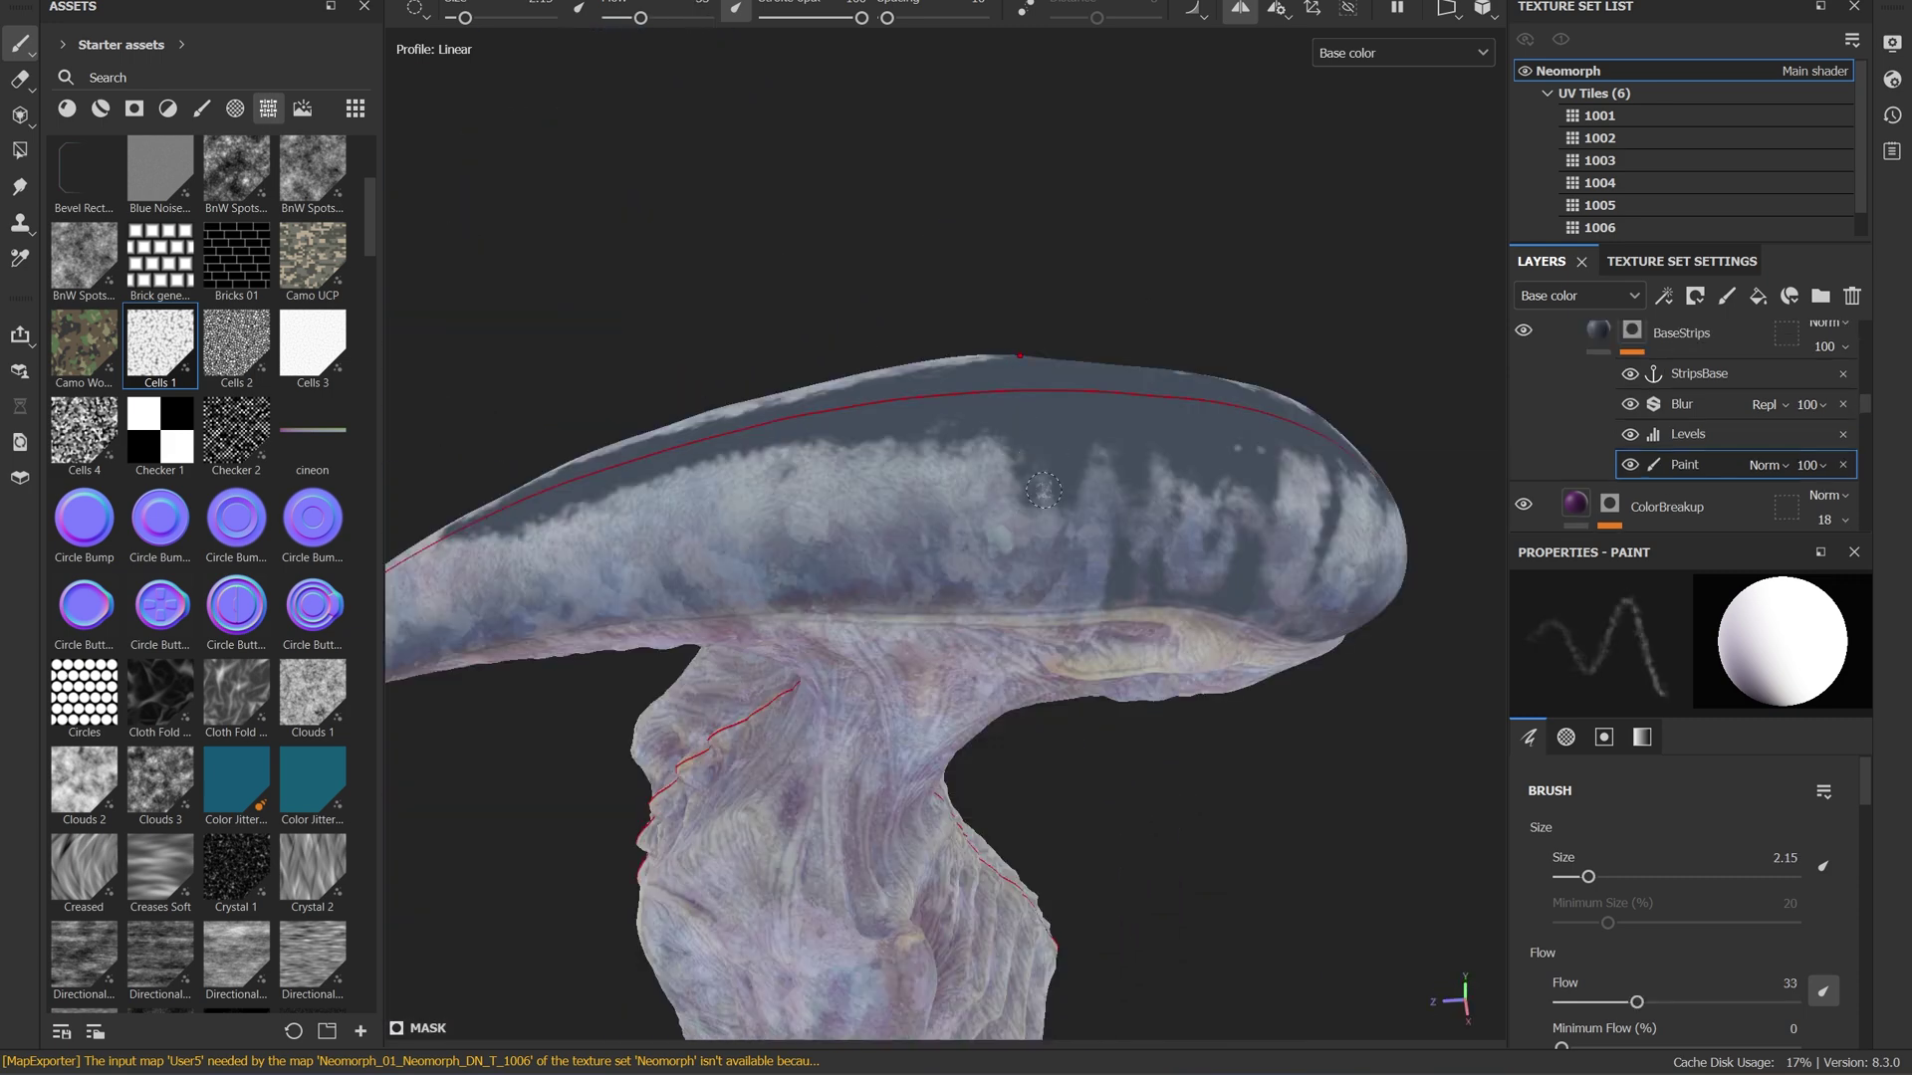
Make the Grunge Dust Streak pattern much finer at tiling 9.7 and review the strips.
left_click_drag(1032, 522, 1008, 604, "alt")
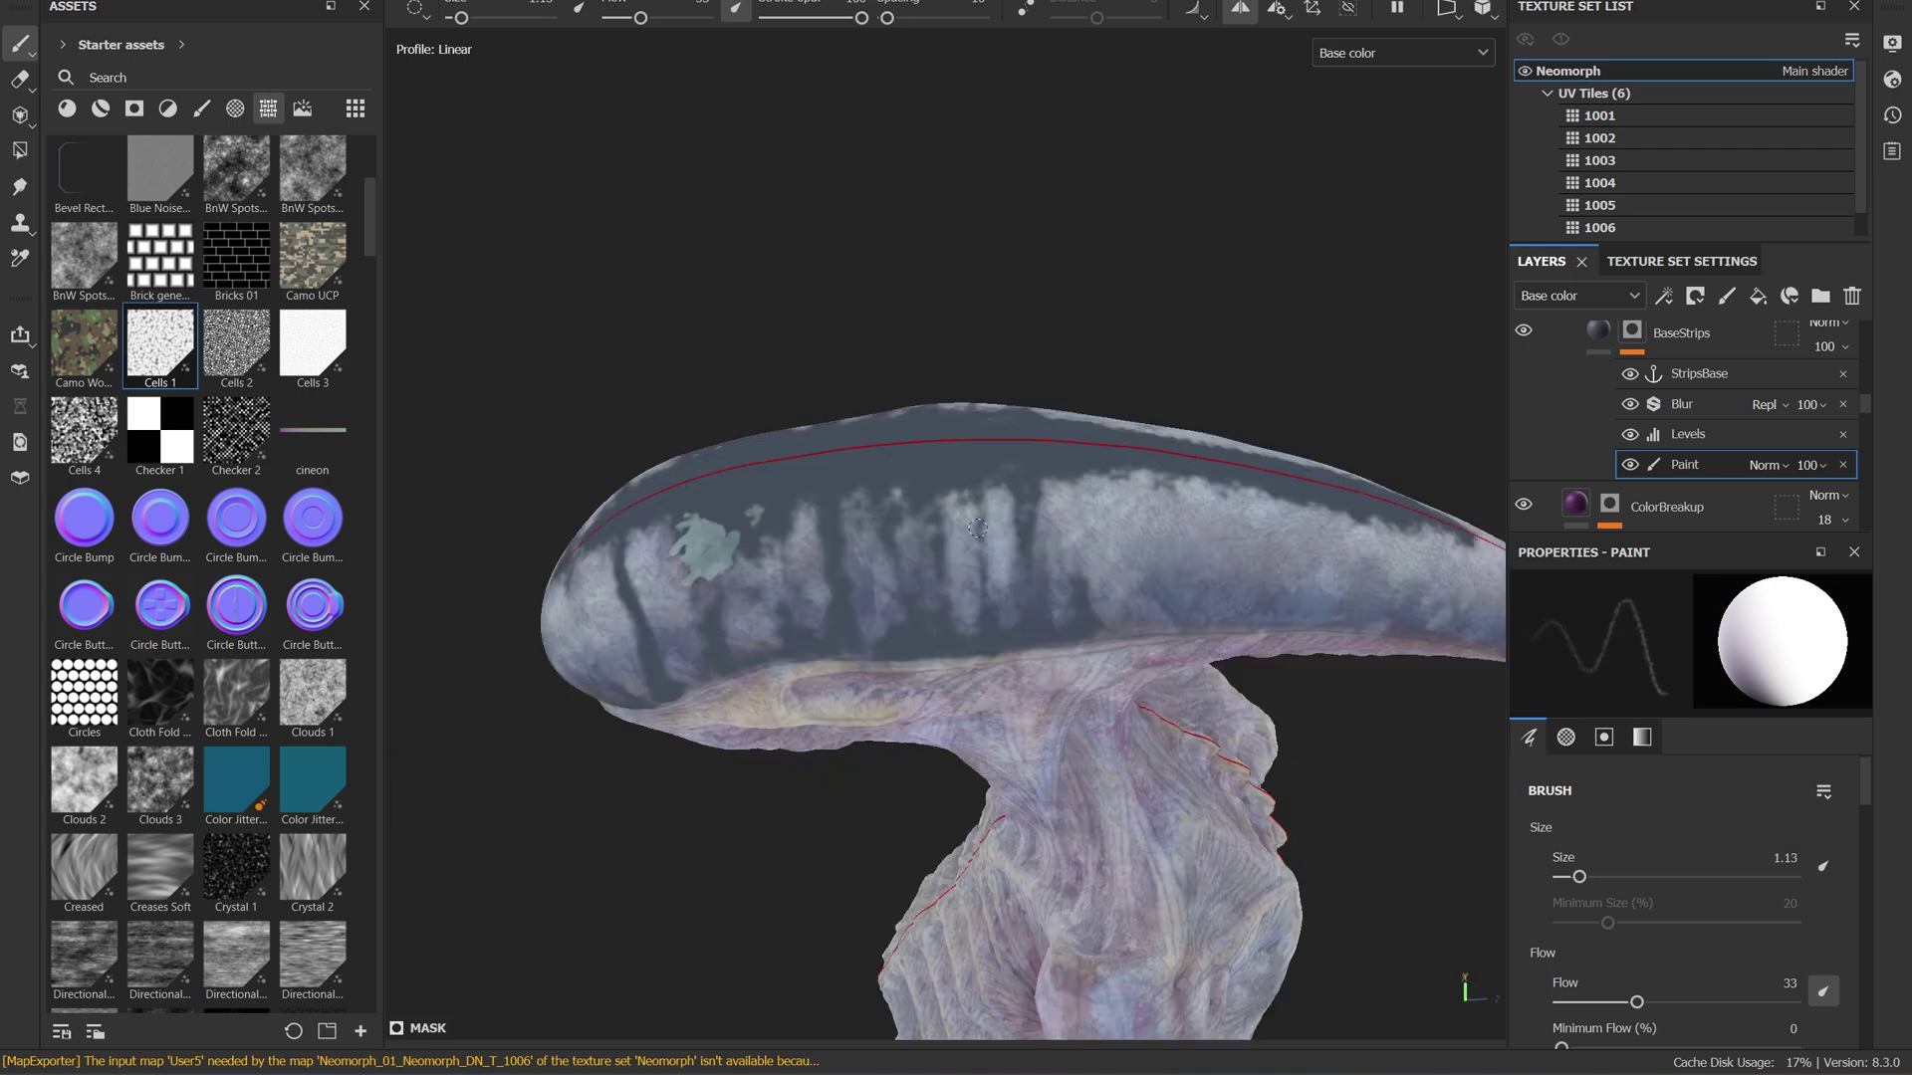
left_click_drag(942, 472, 1144, 435, "alt")
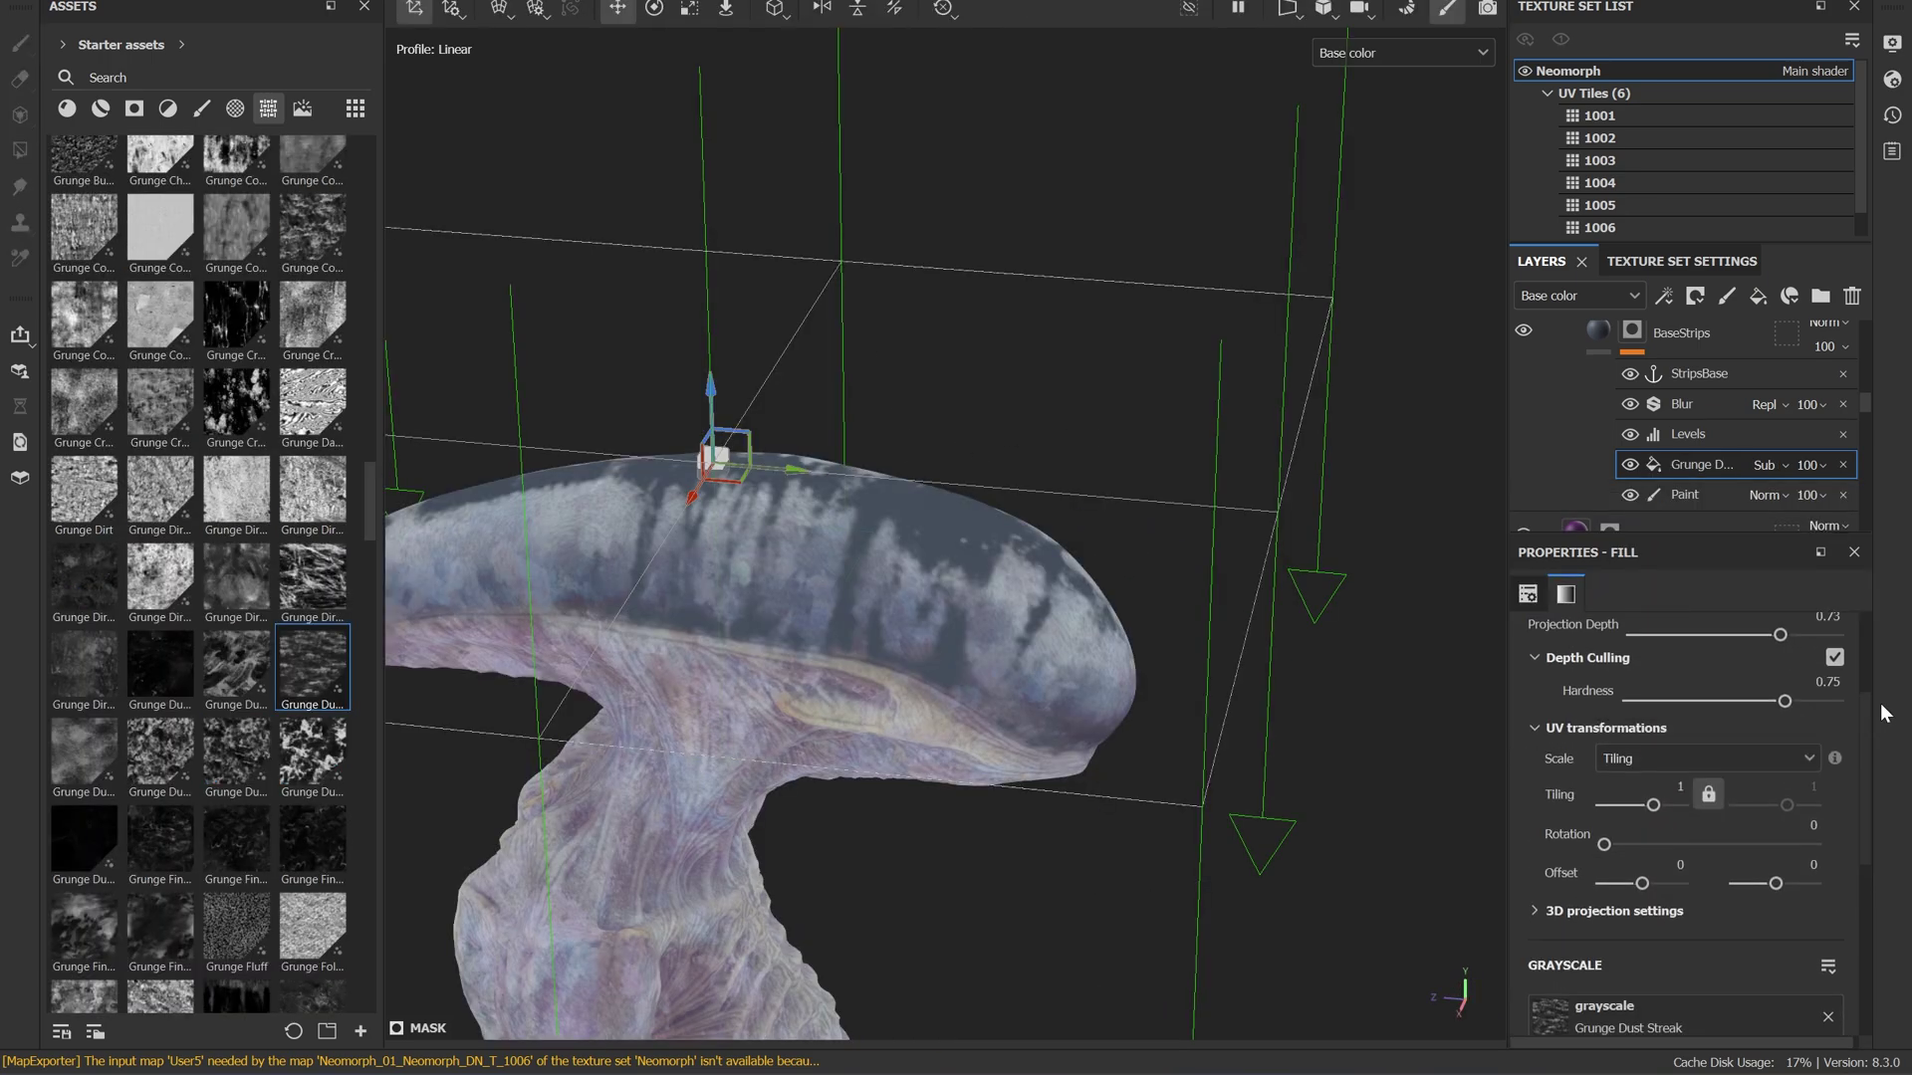
left_click_drag(1657, 797, 1667, 803)
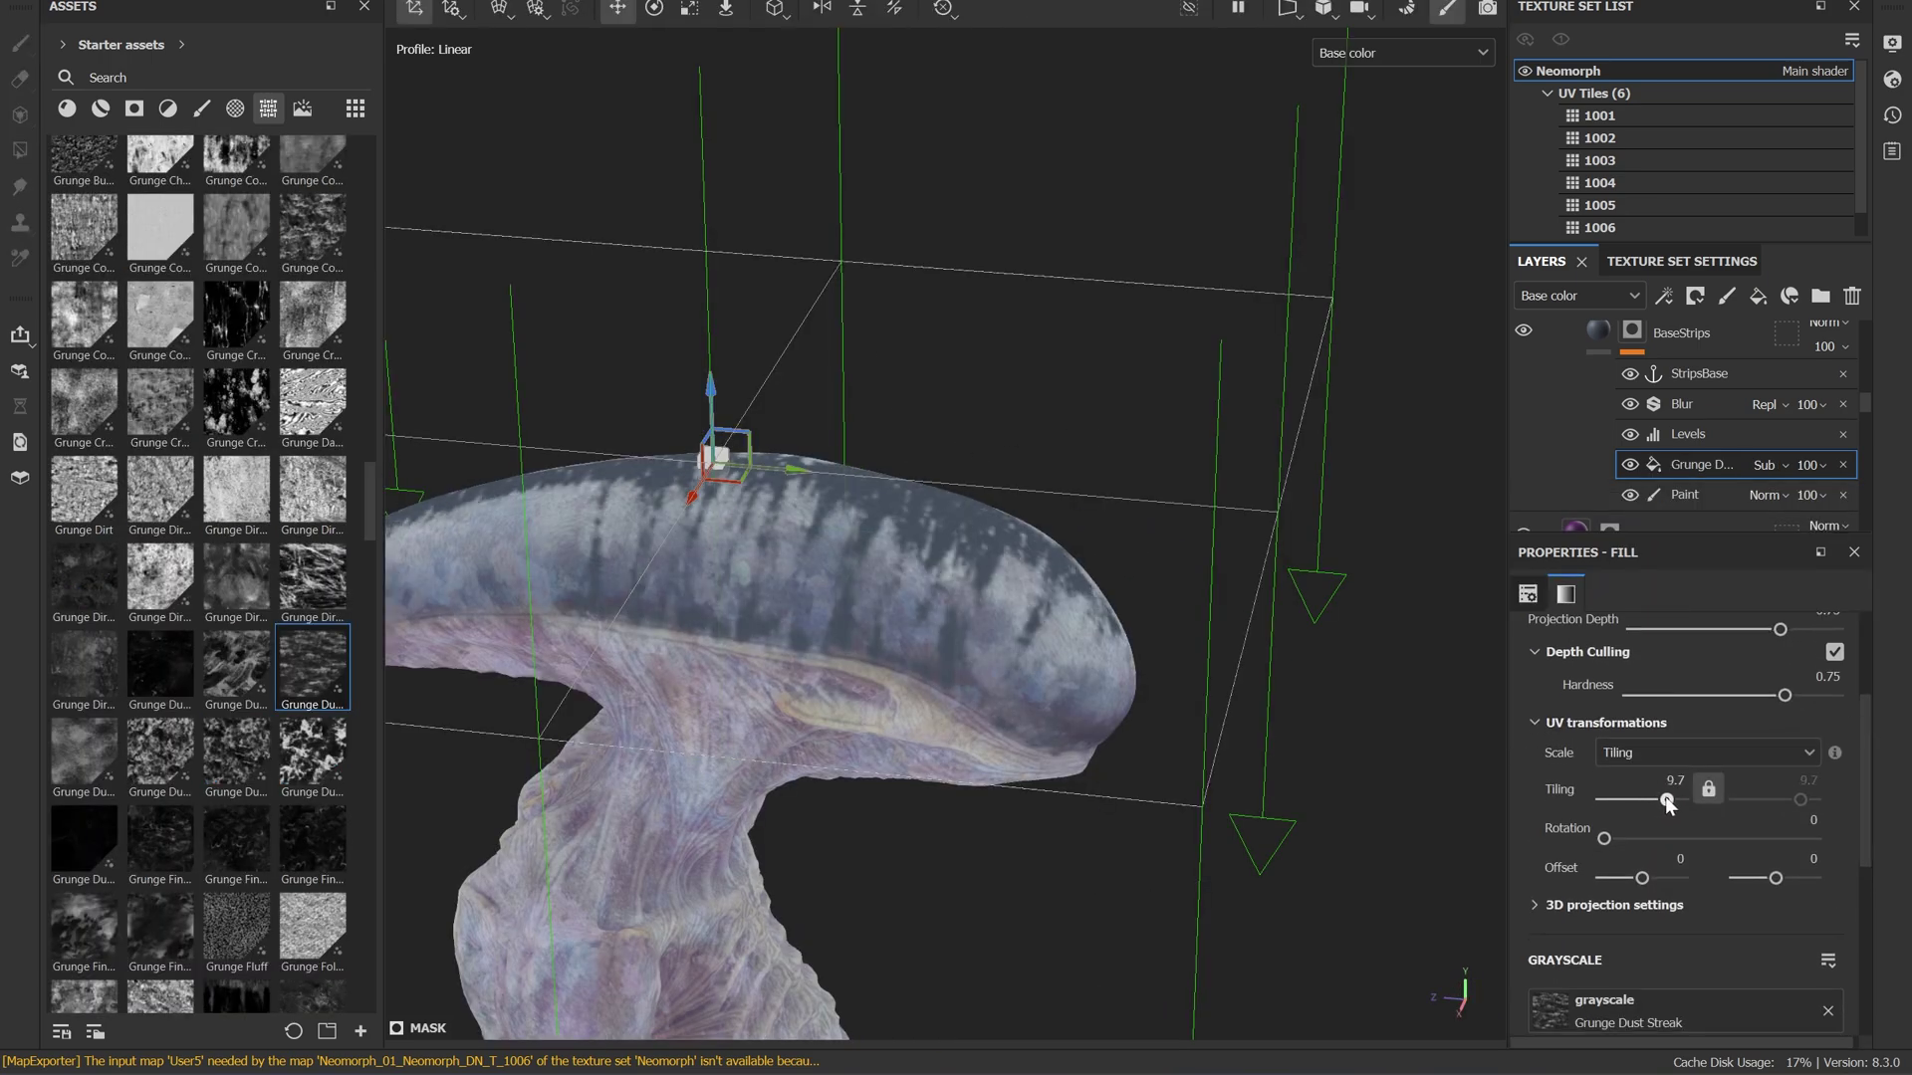
mouse_move(617, 747)
left_mouse_down("alt")
mouse_move(1310, 836)
mouse_move(961, 597)
mouse_move(779, 570)
left_mouse_up("alt")
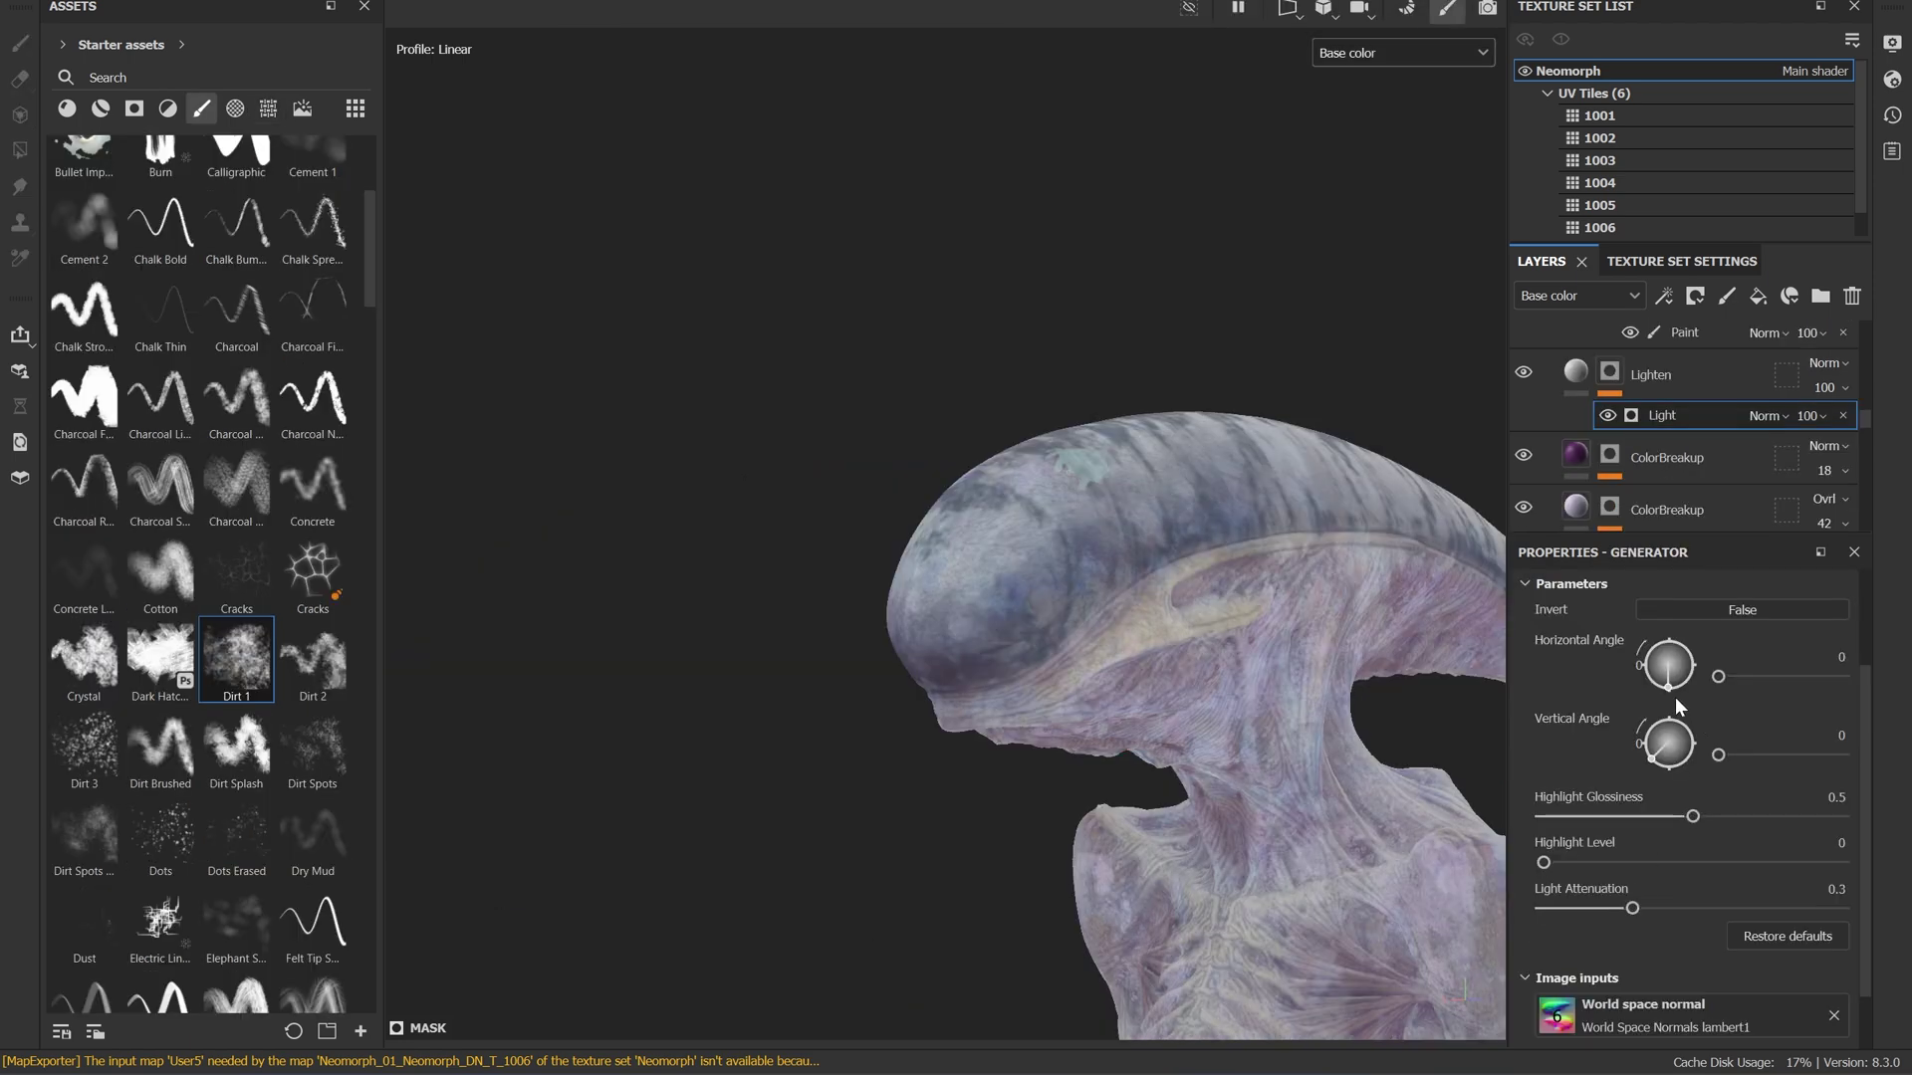
Change the Lighten light's Vertical Angle and tint it a slightly darkened pale blue.
left_click_drag(1656, 755, 1697, 753)
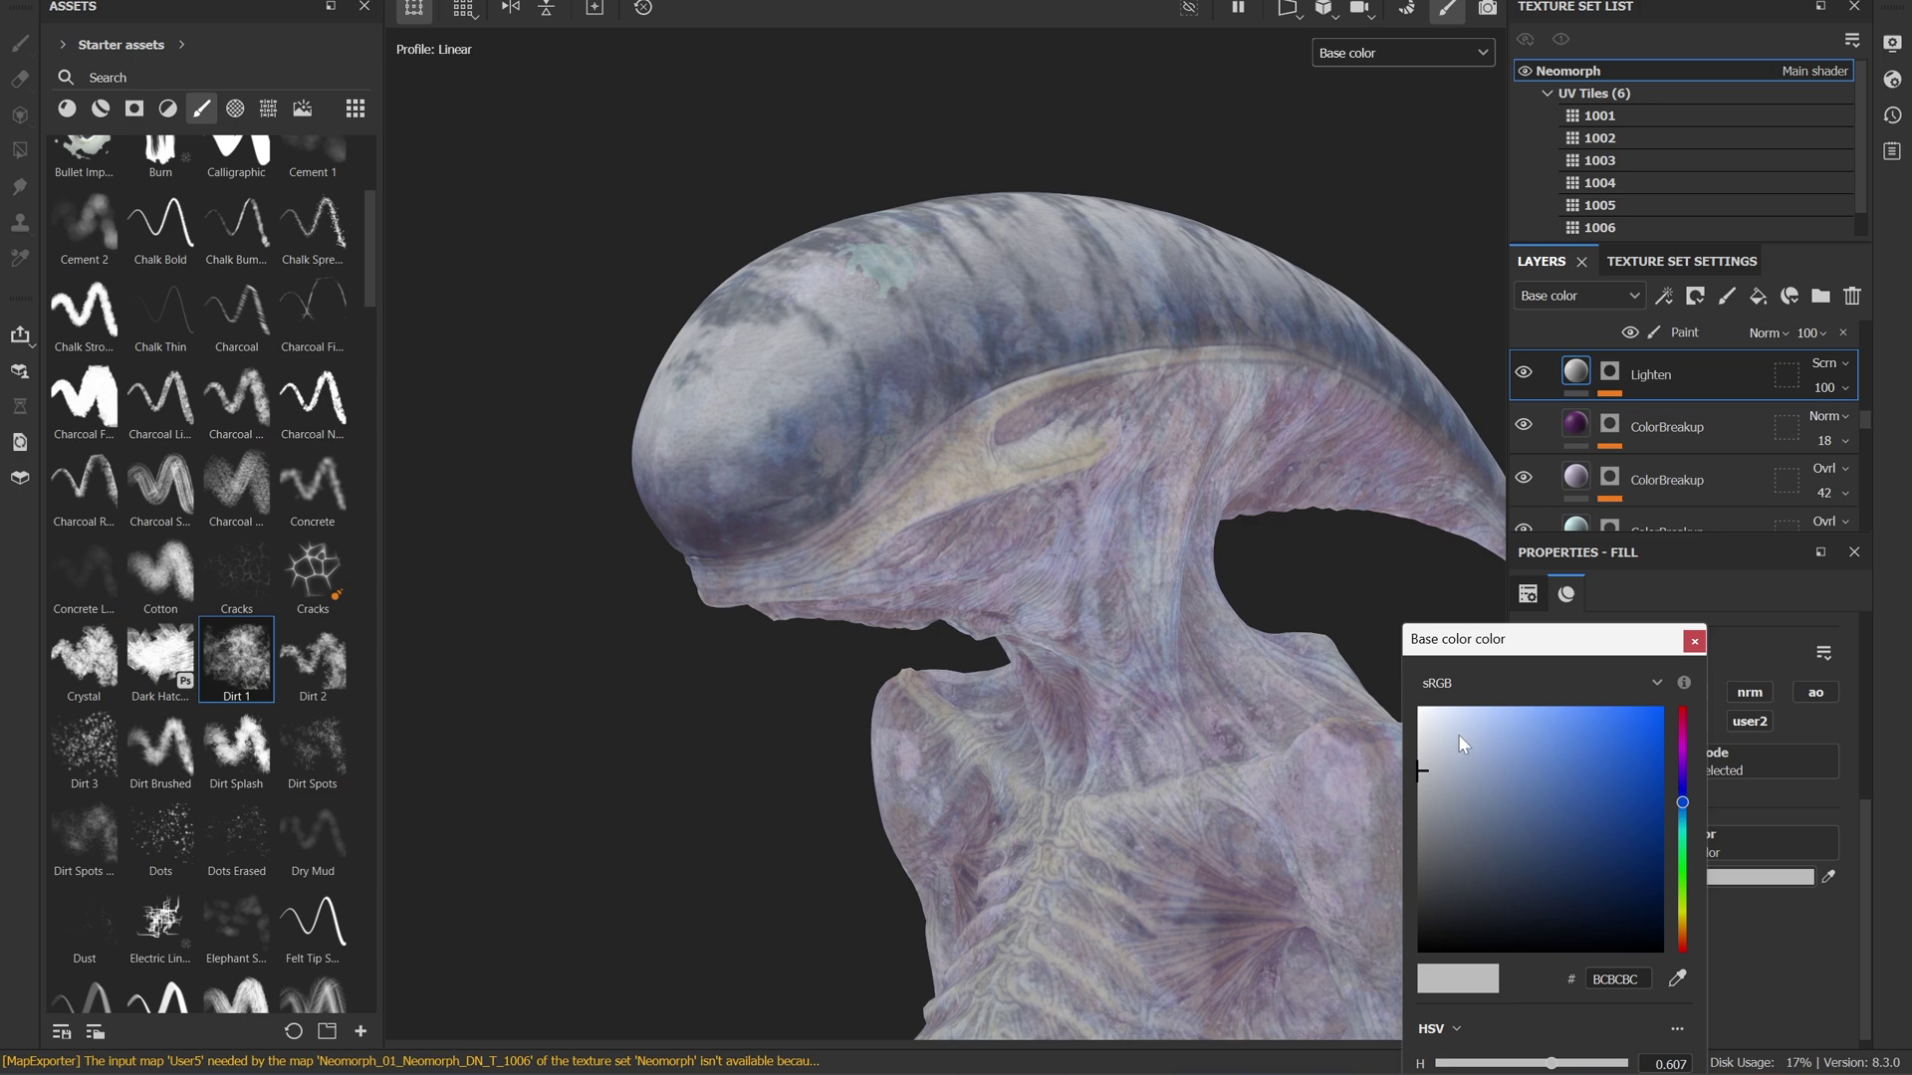
left_click(1468, 728)
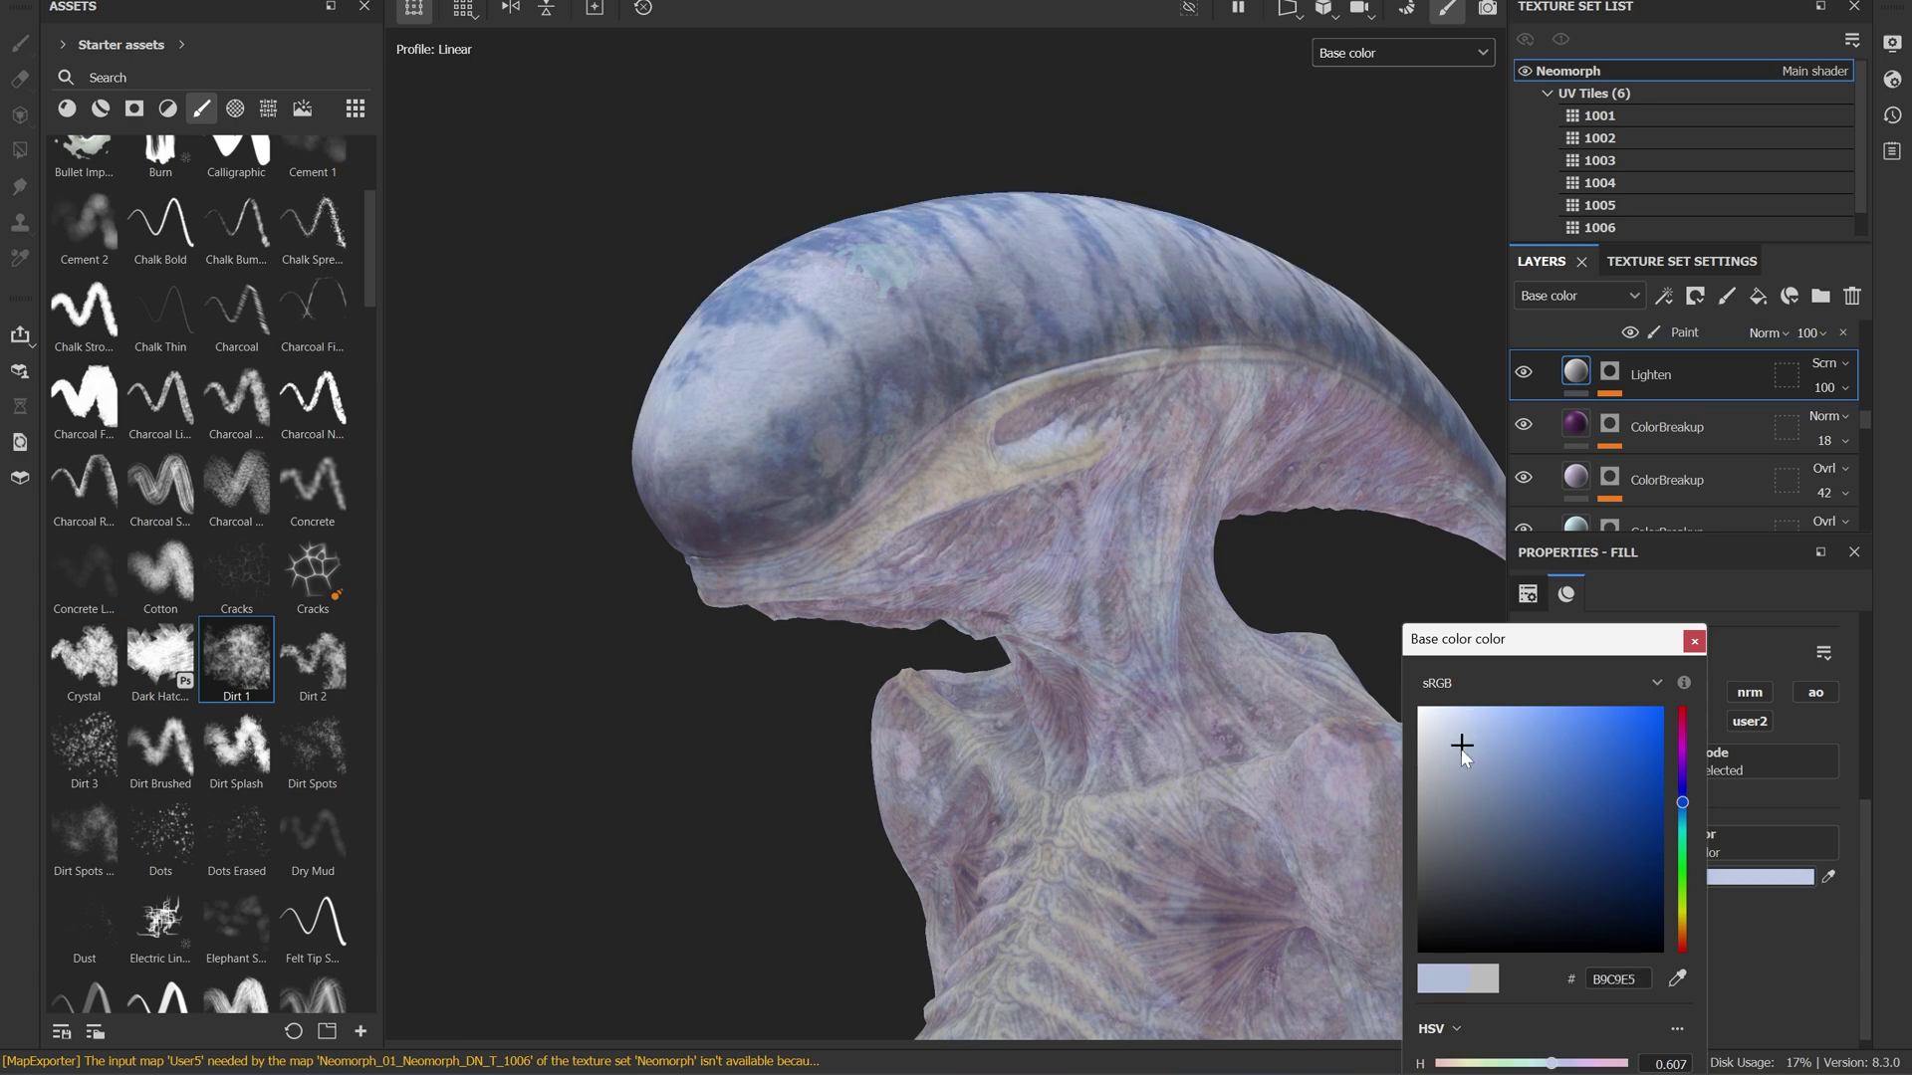
left_click_drag(1462, 751, 1465, 759)
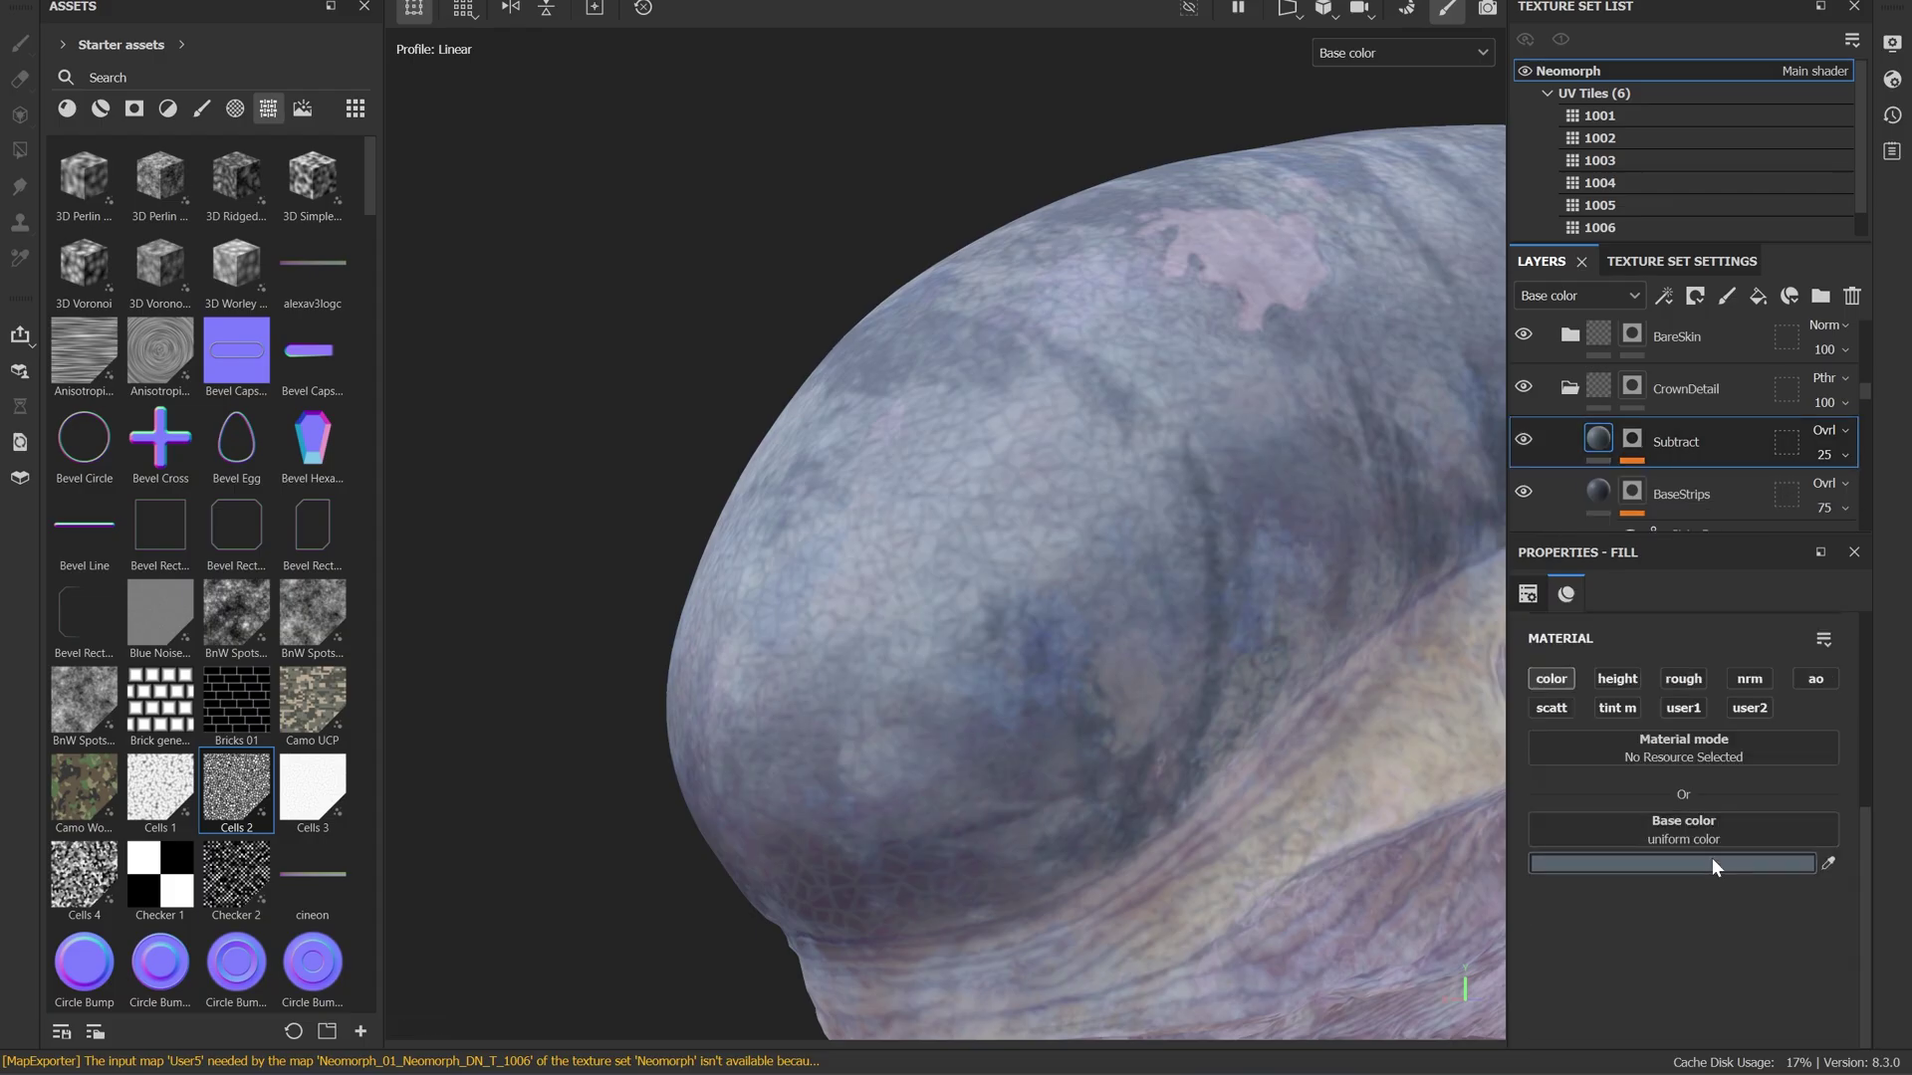
Set the Subtract layer's base colour to dark blue 16426A and check it on the head.
left_click(1711, 862)
left_click_drag(1507, 863, 1610, 848)
left_click_drag(1550, 707, 1455, 589, "alt")
mouse_move(1454, 589)
right_mouse_down("alt")
mouse_move(1114, 483)
mouse_move(1080, 632)
right_mouse_up("alt")
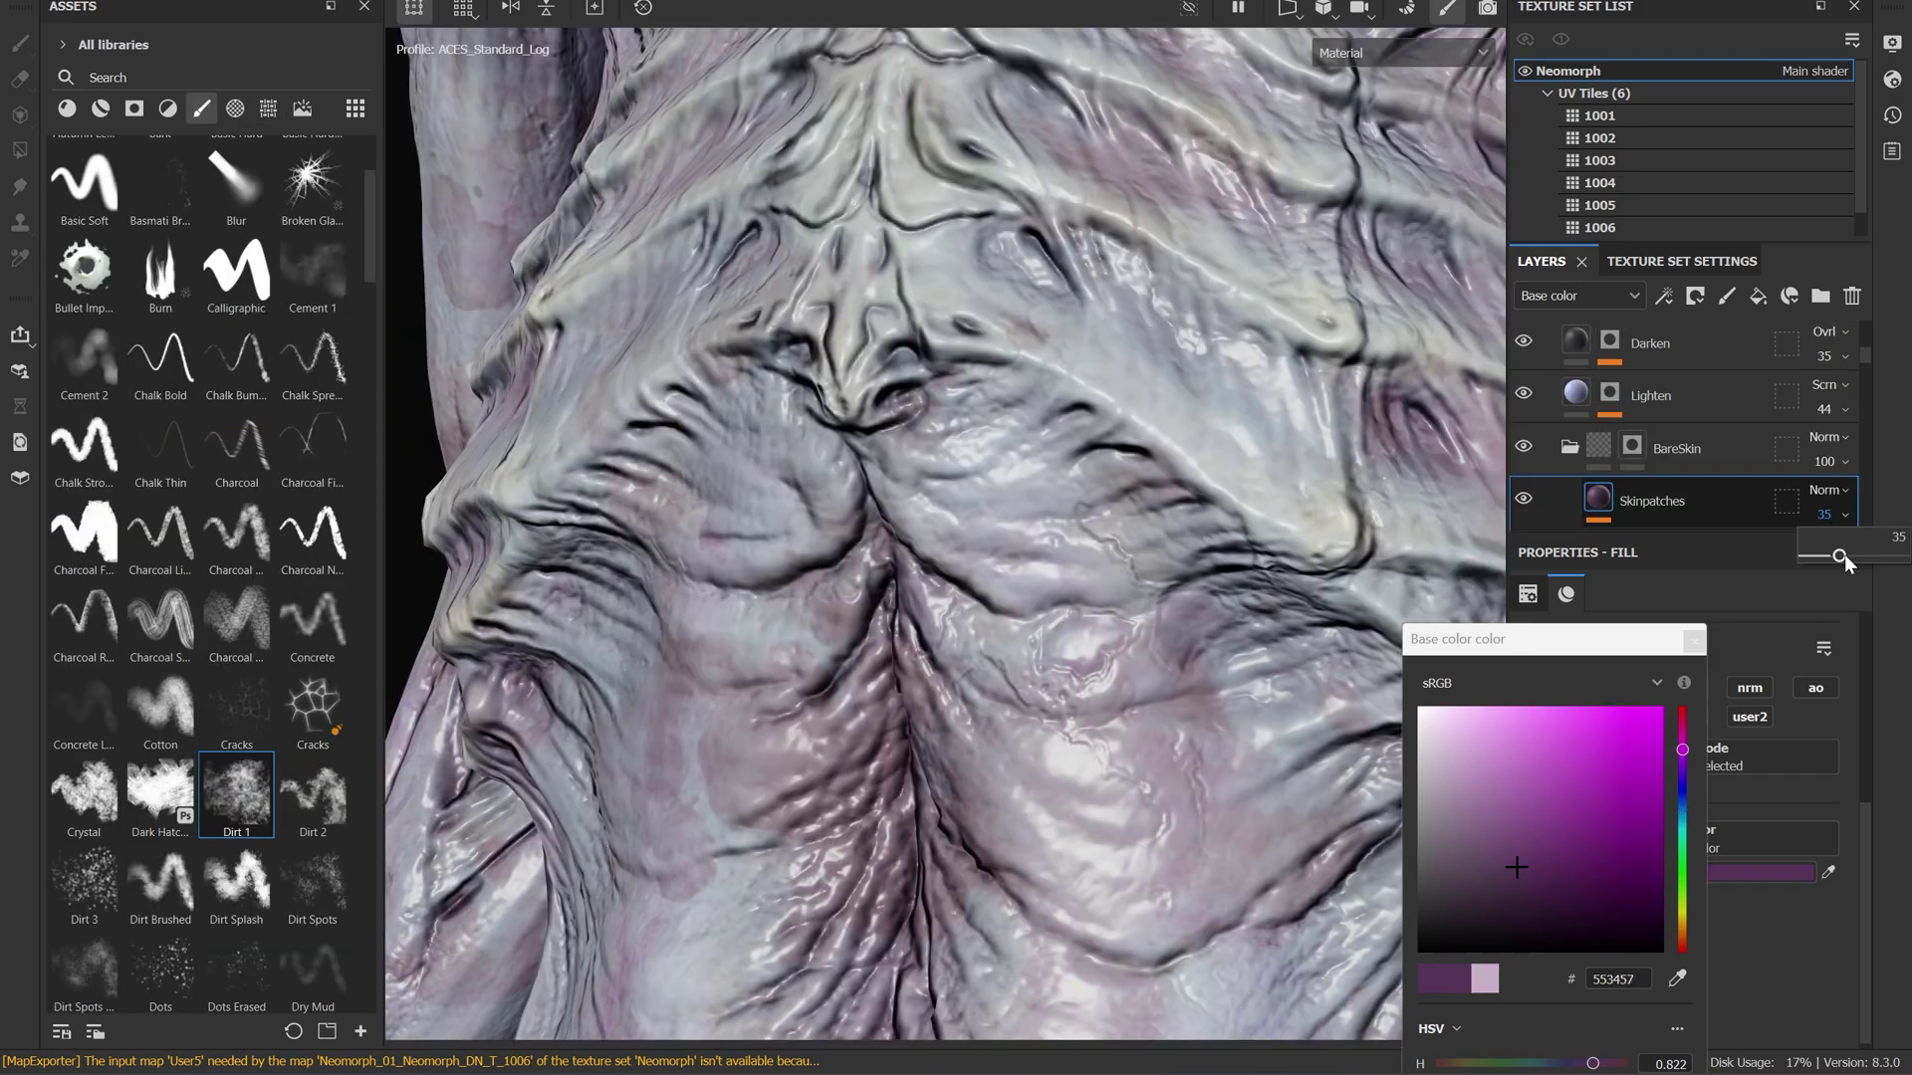
Set the Skinpatches layer to 100 opacity with a pale pink-purple base colour.
left_click_drag(1844, 563, 1904, 560)
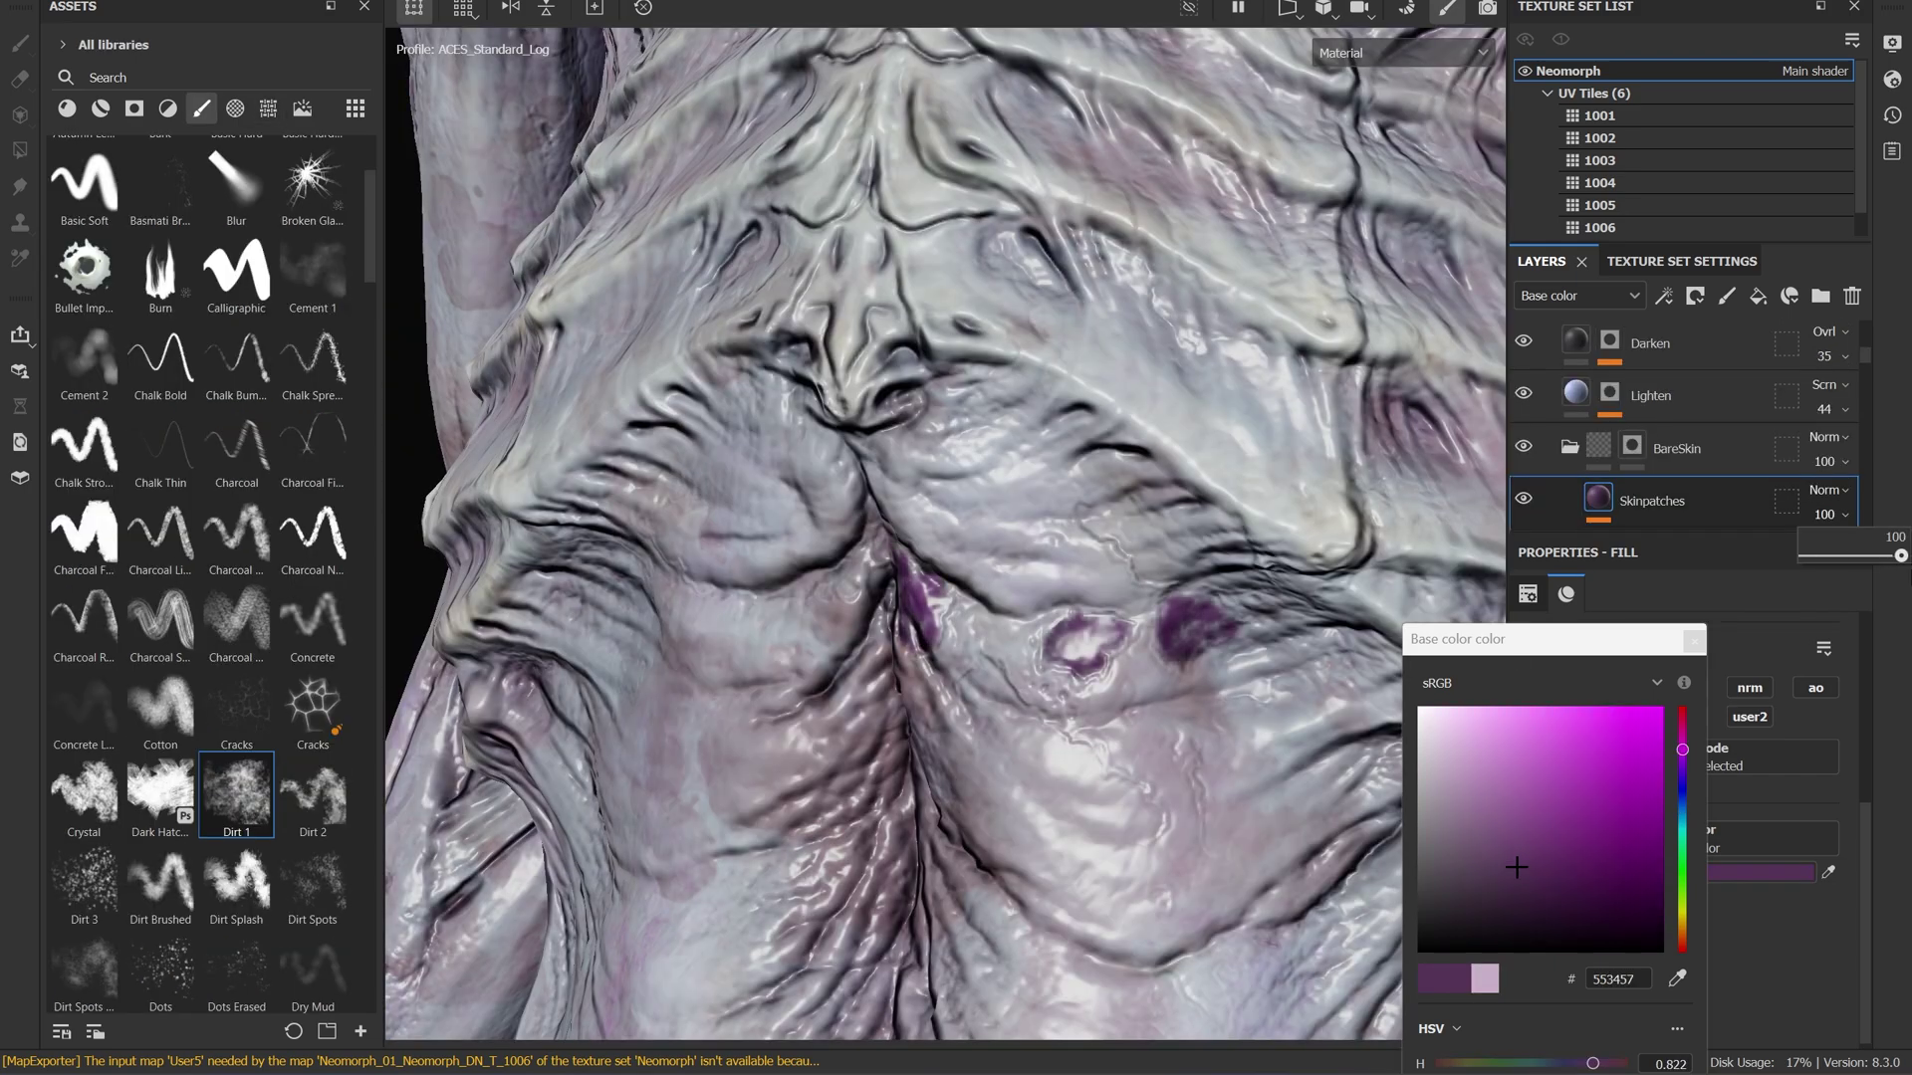
key("f")
left_click_drag(916, 732, 1135, 691, "alt")
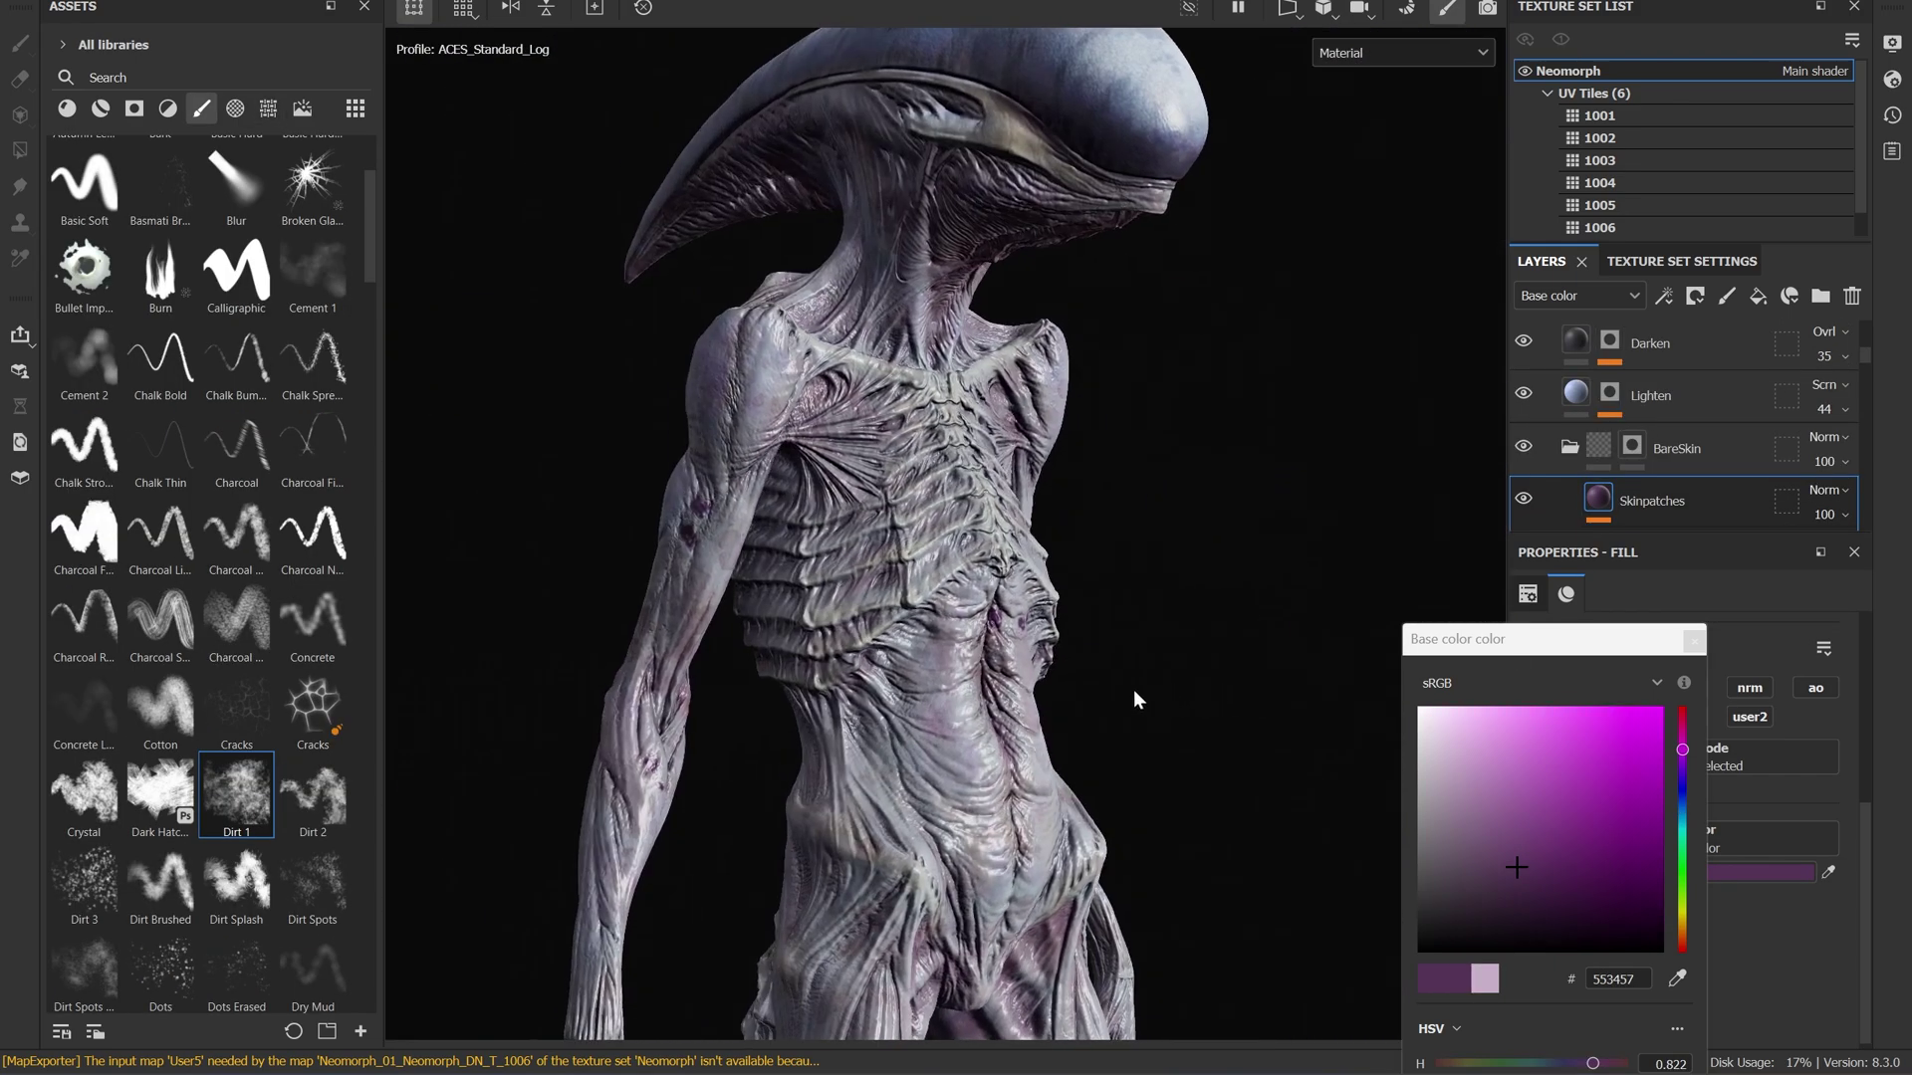
scroll(1135, 691, "up", 5)
left_click(1475, 787)
left_click_drag(1473, 785, 1468, 756)
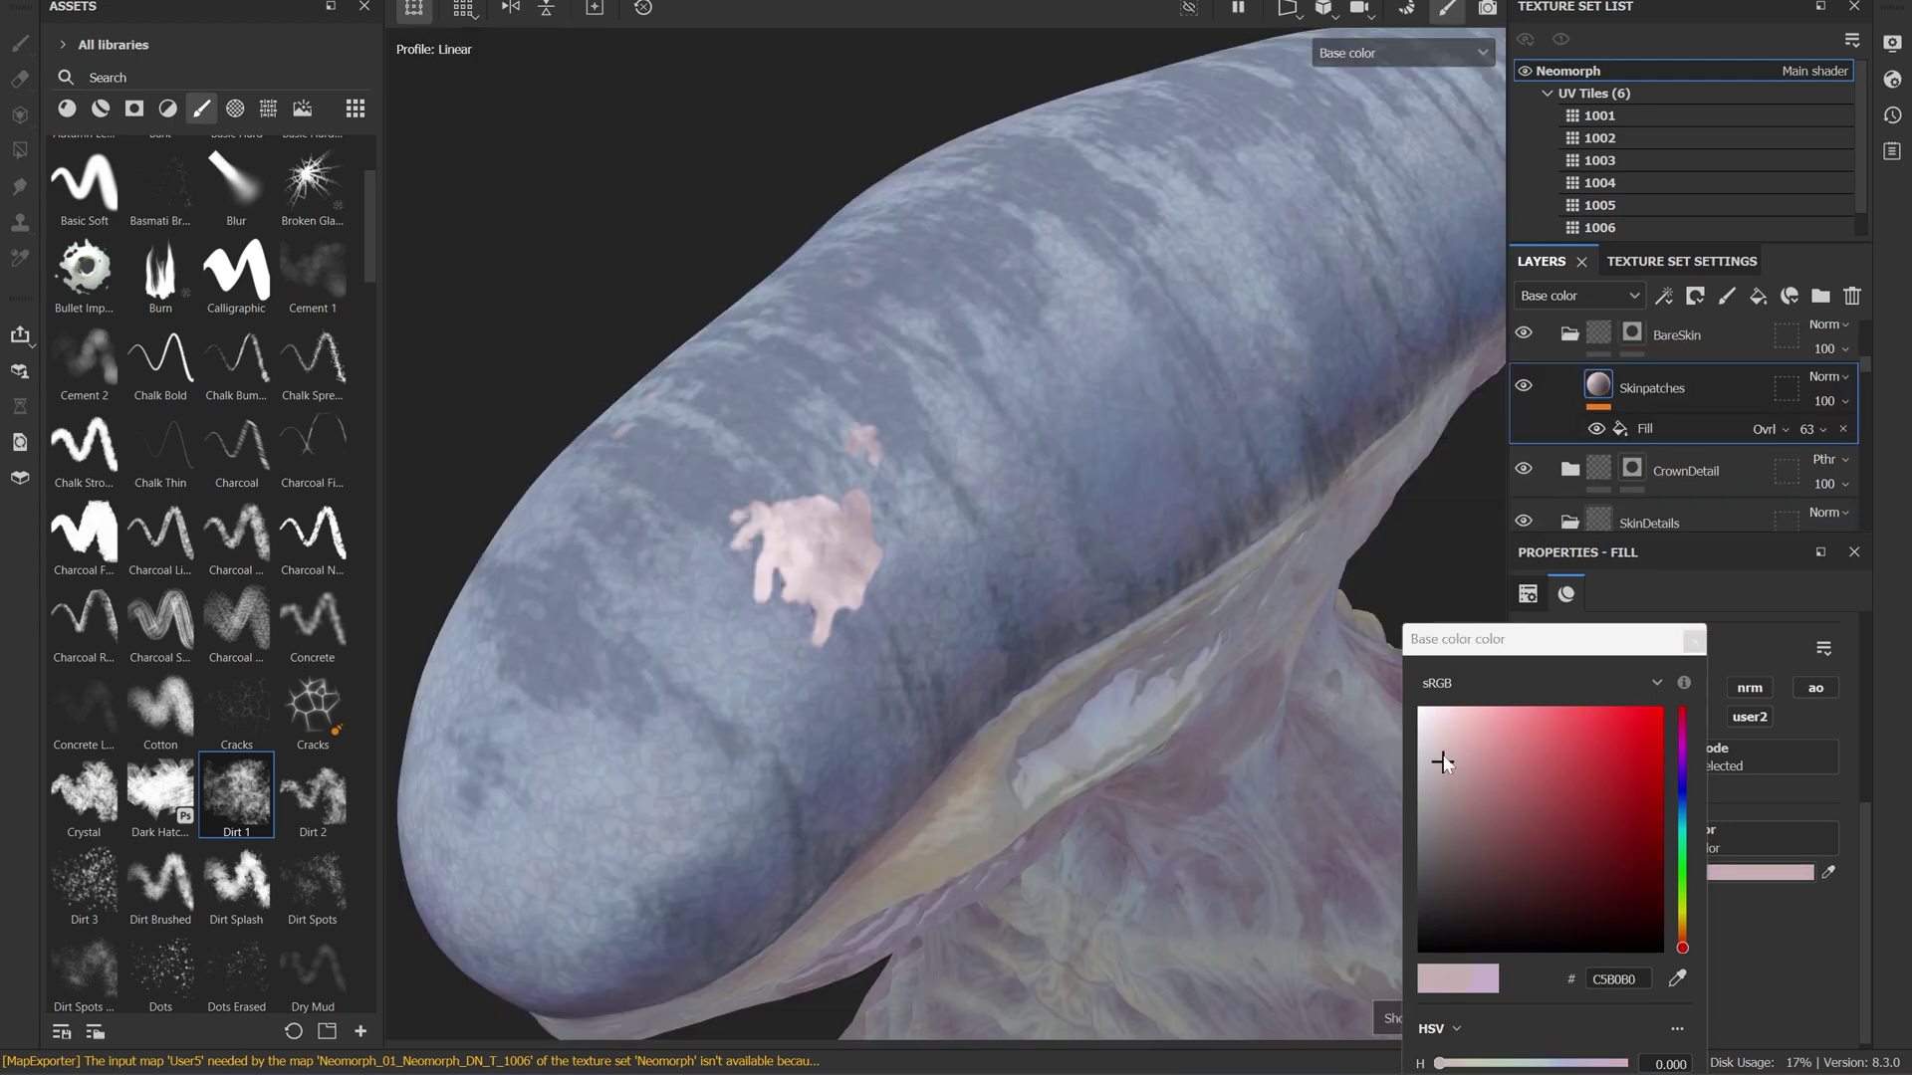
Recolour the torso spots pink (CE9A9A) and adjust the Warp strength on them.
mouse_move(1443, 763)
left_mouse_down()
mouse_move(1493, 788)
mouse_move(1478, 753)
left_mouse_up()
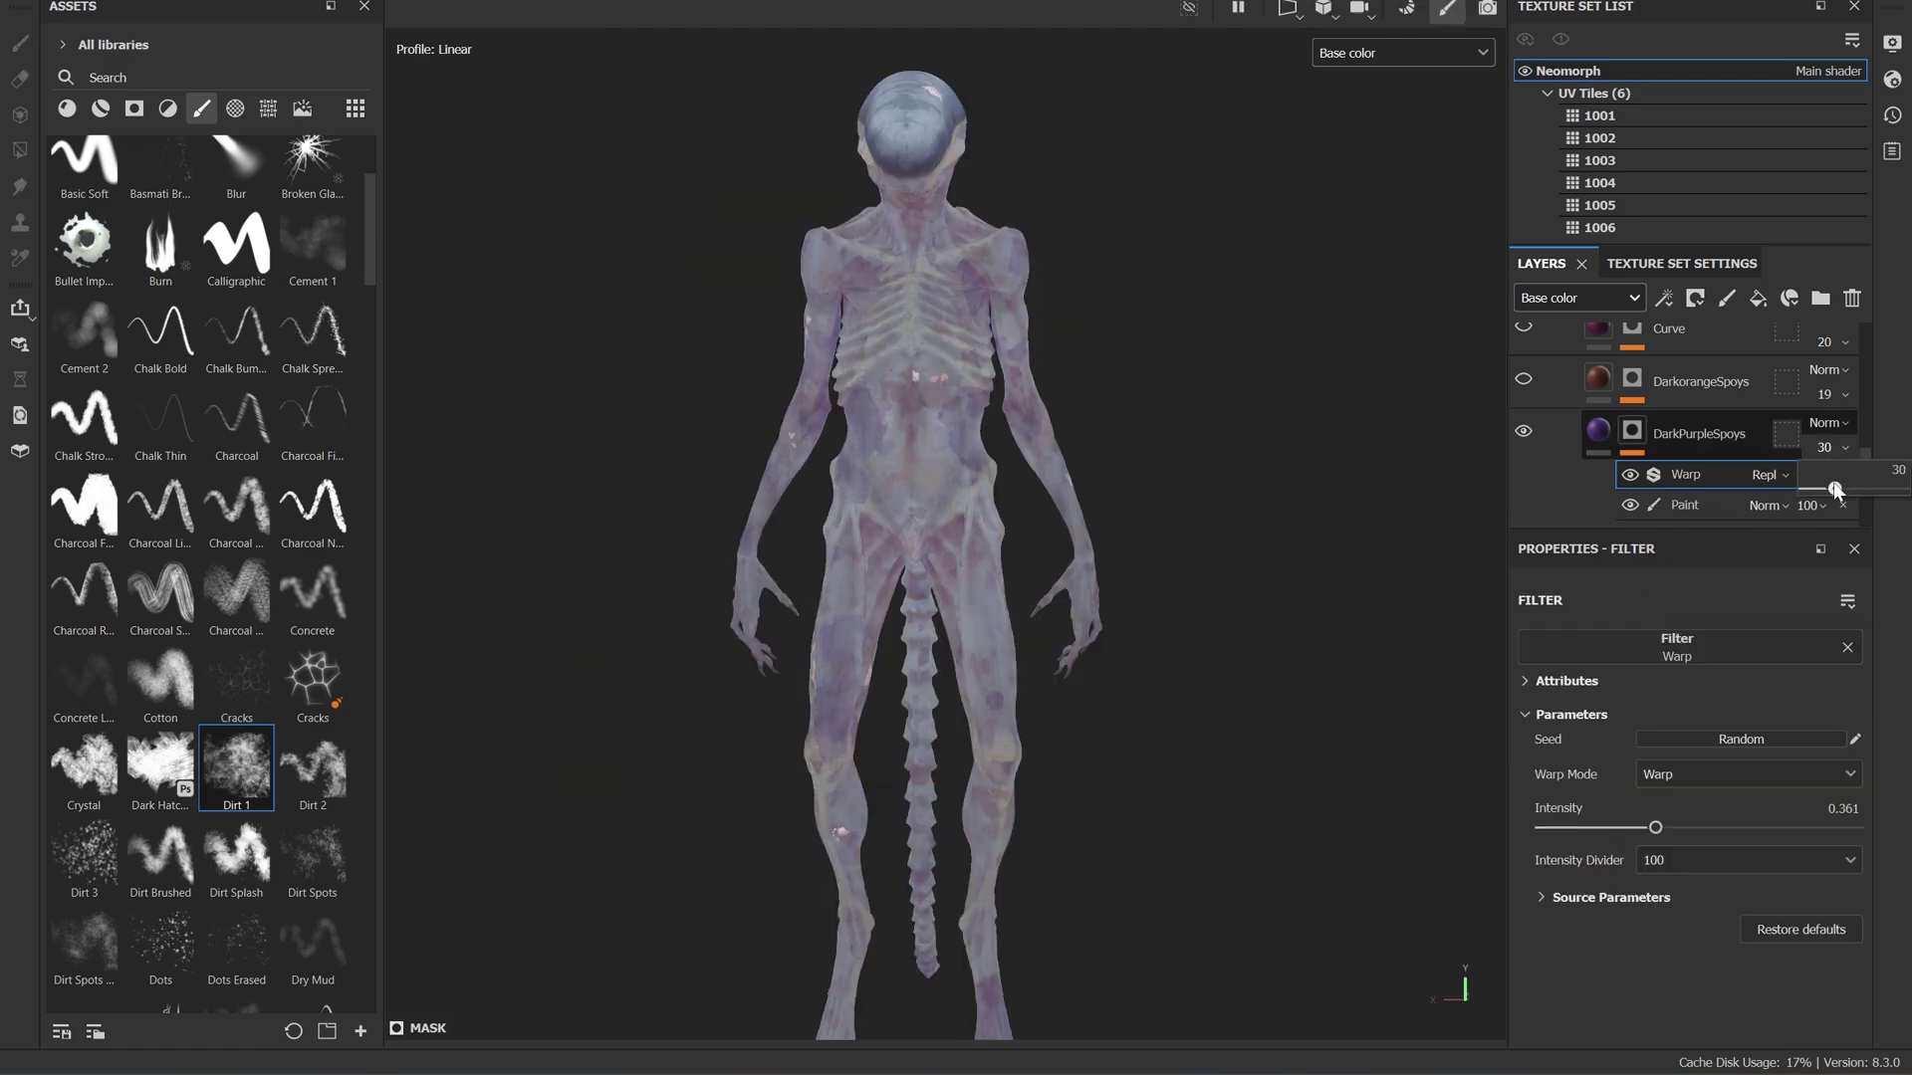
left_click_drag(1837, 490, 1814, 490)
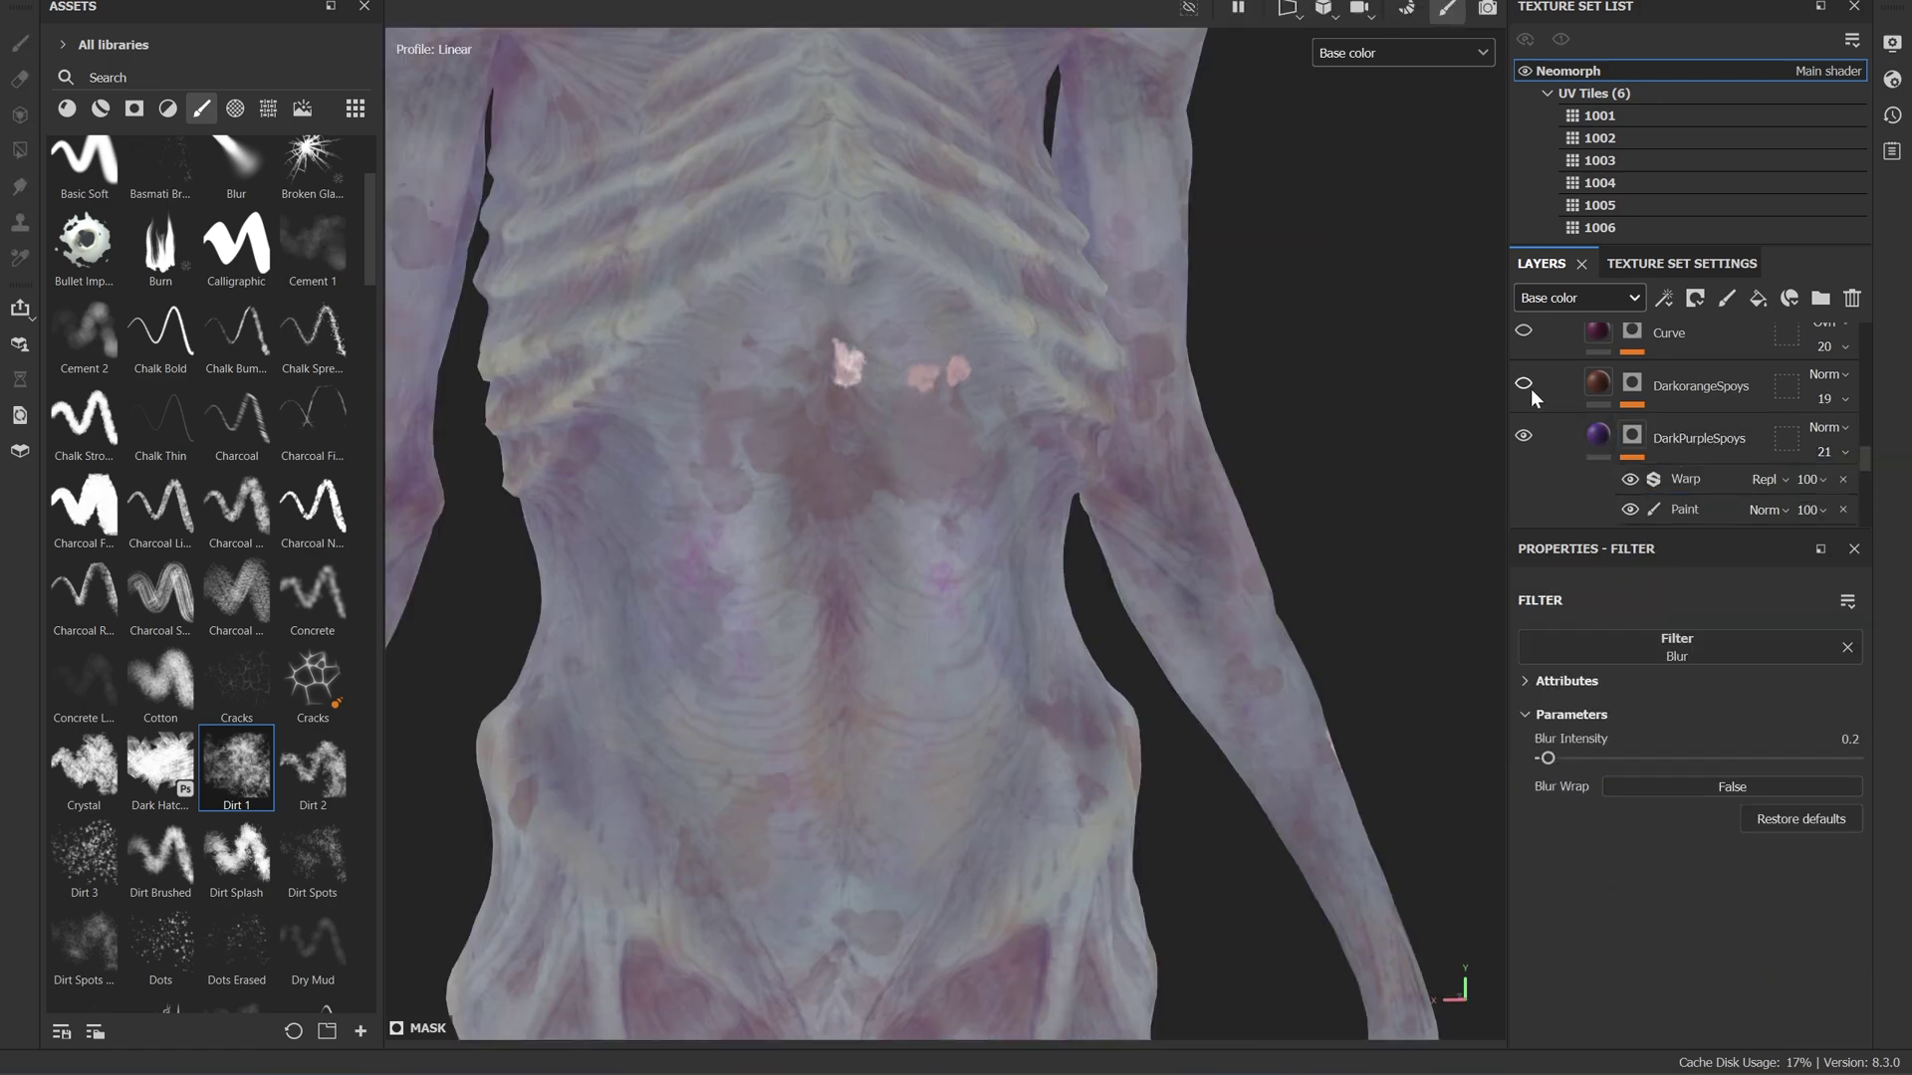
scroll(1198, 503, "down", 3)
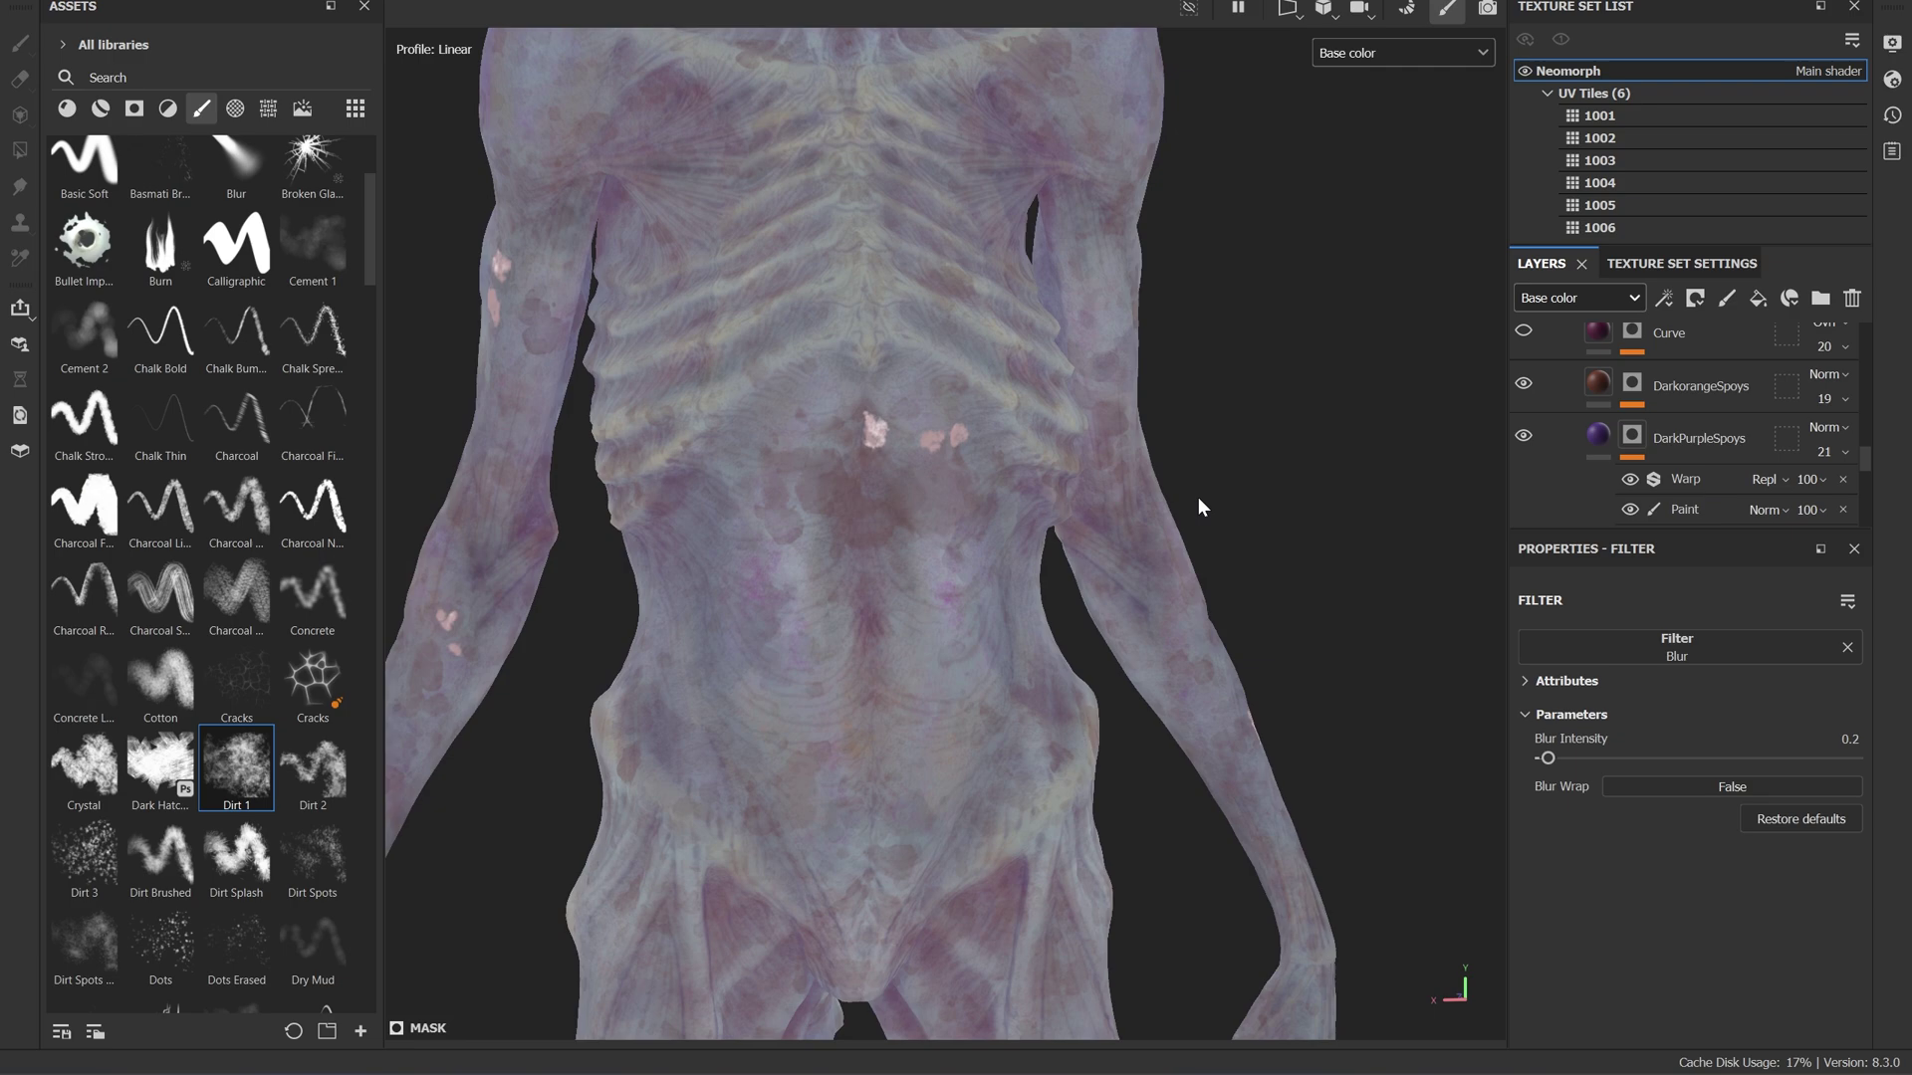
left_click_drag(1198, 504, 1201, 378, "alt")
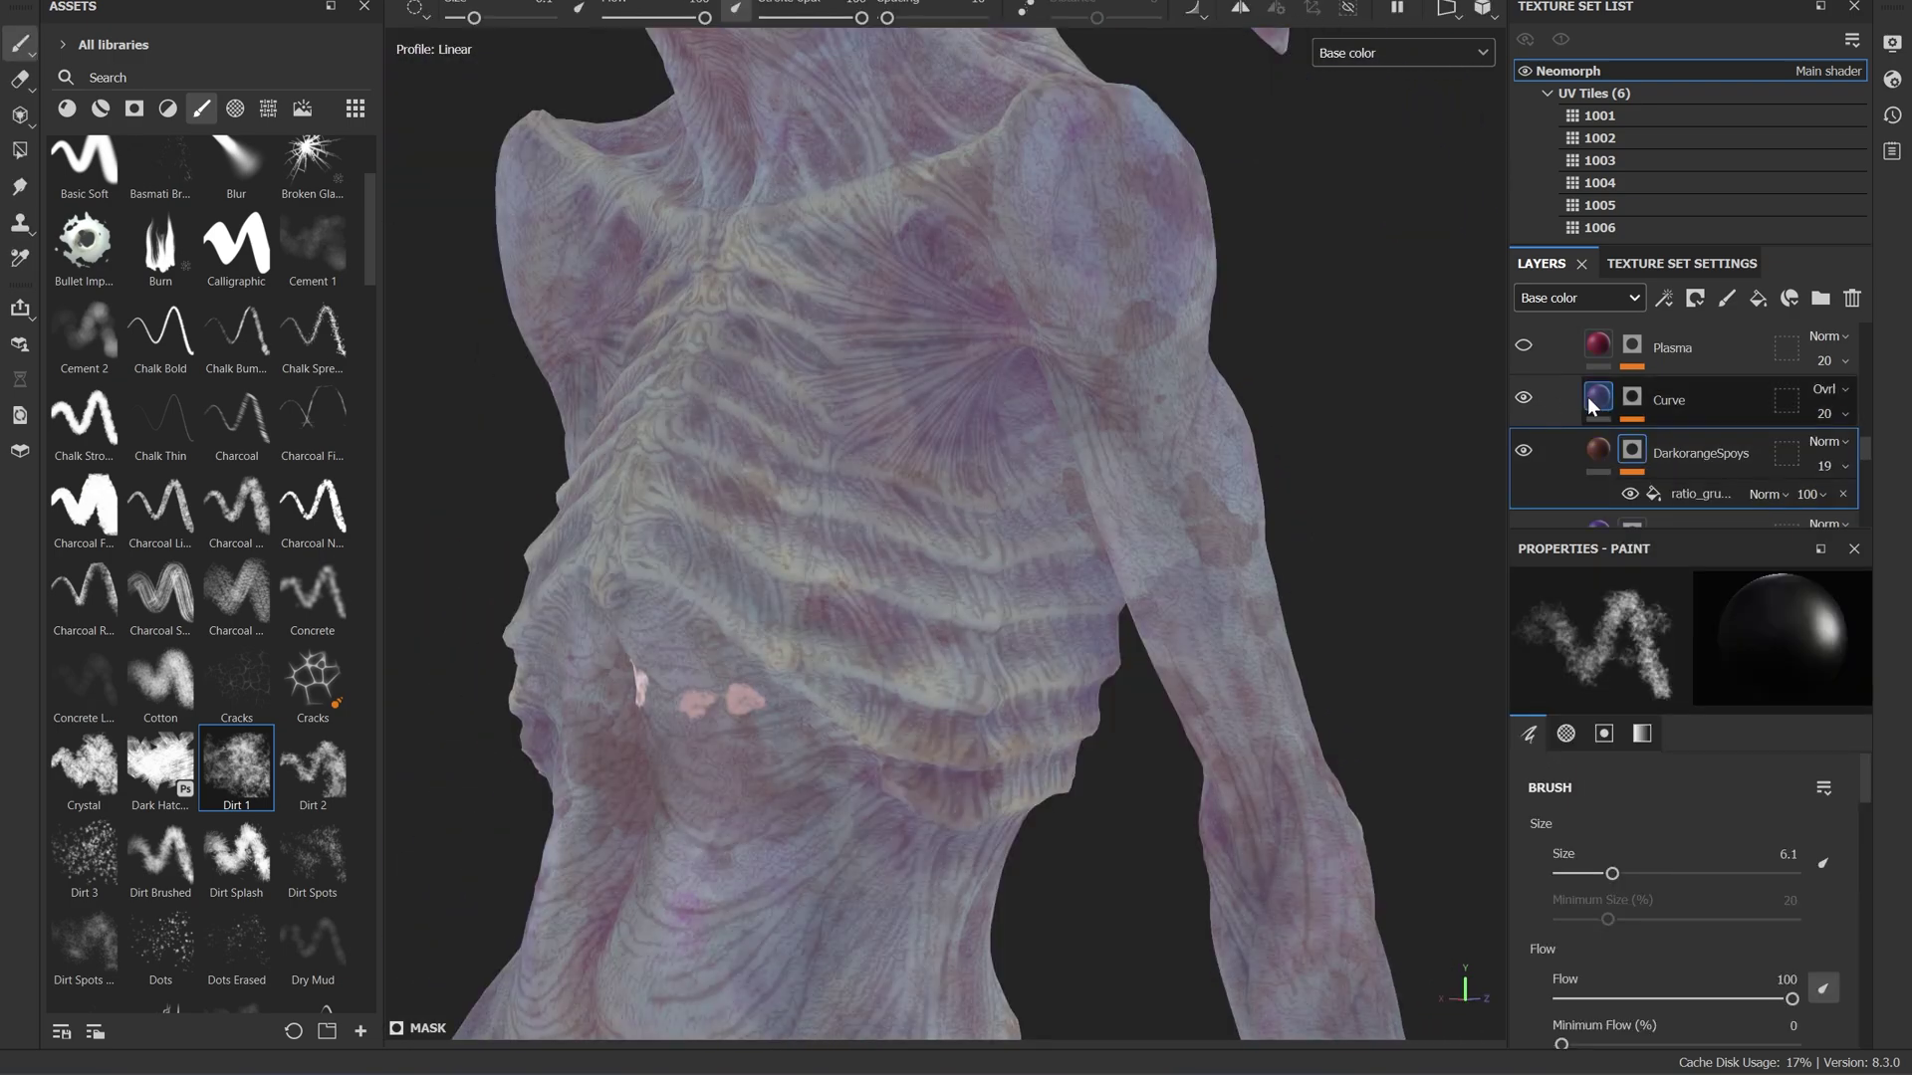
scroll(1590, 401, "up", 1)
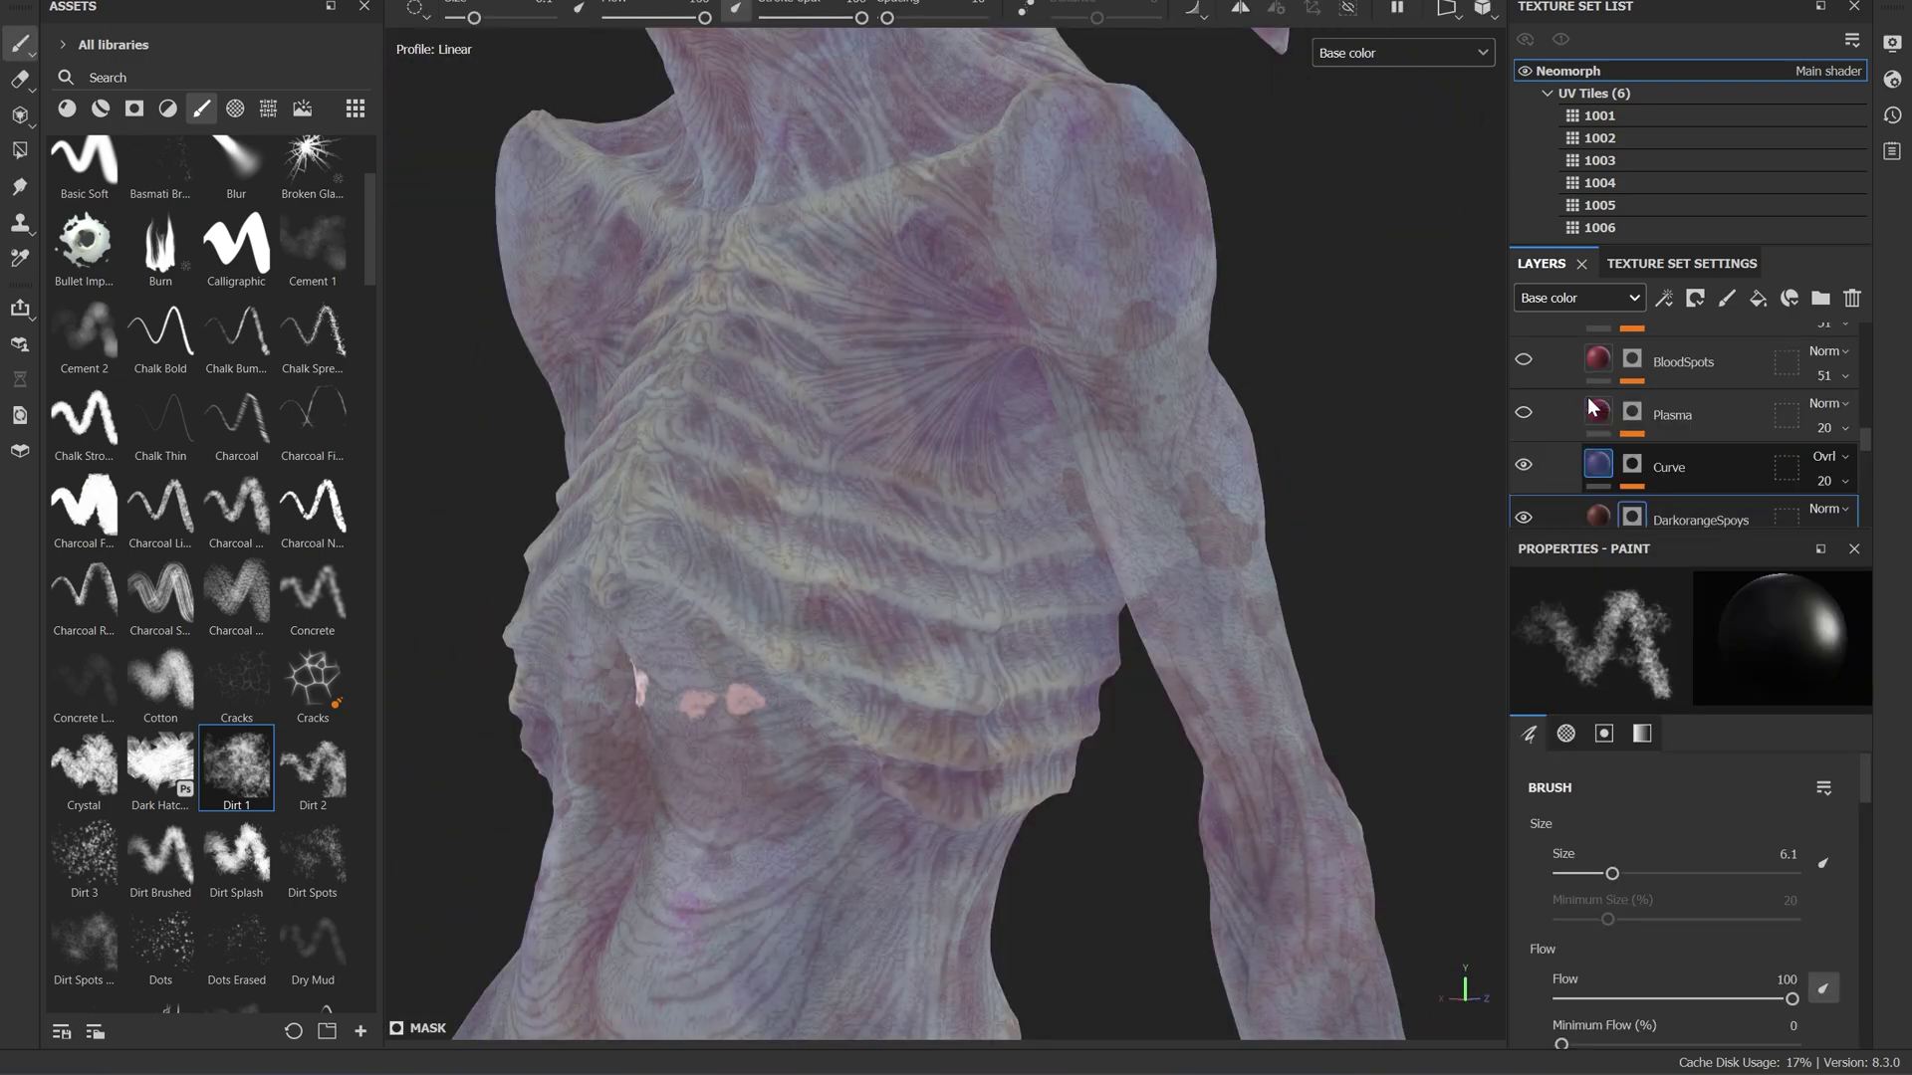
scroll(1214, 310, "up", 5)
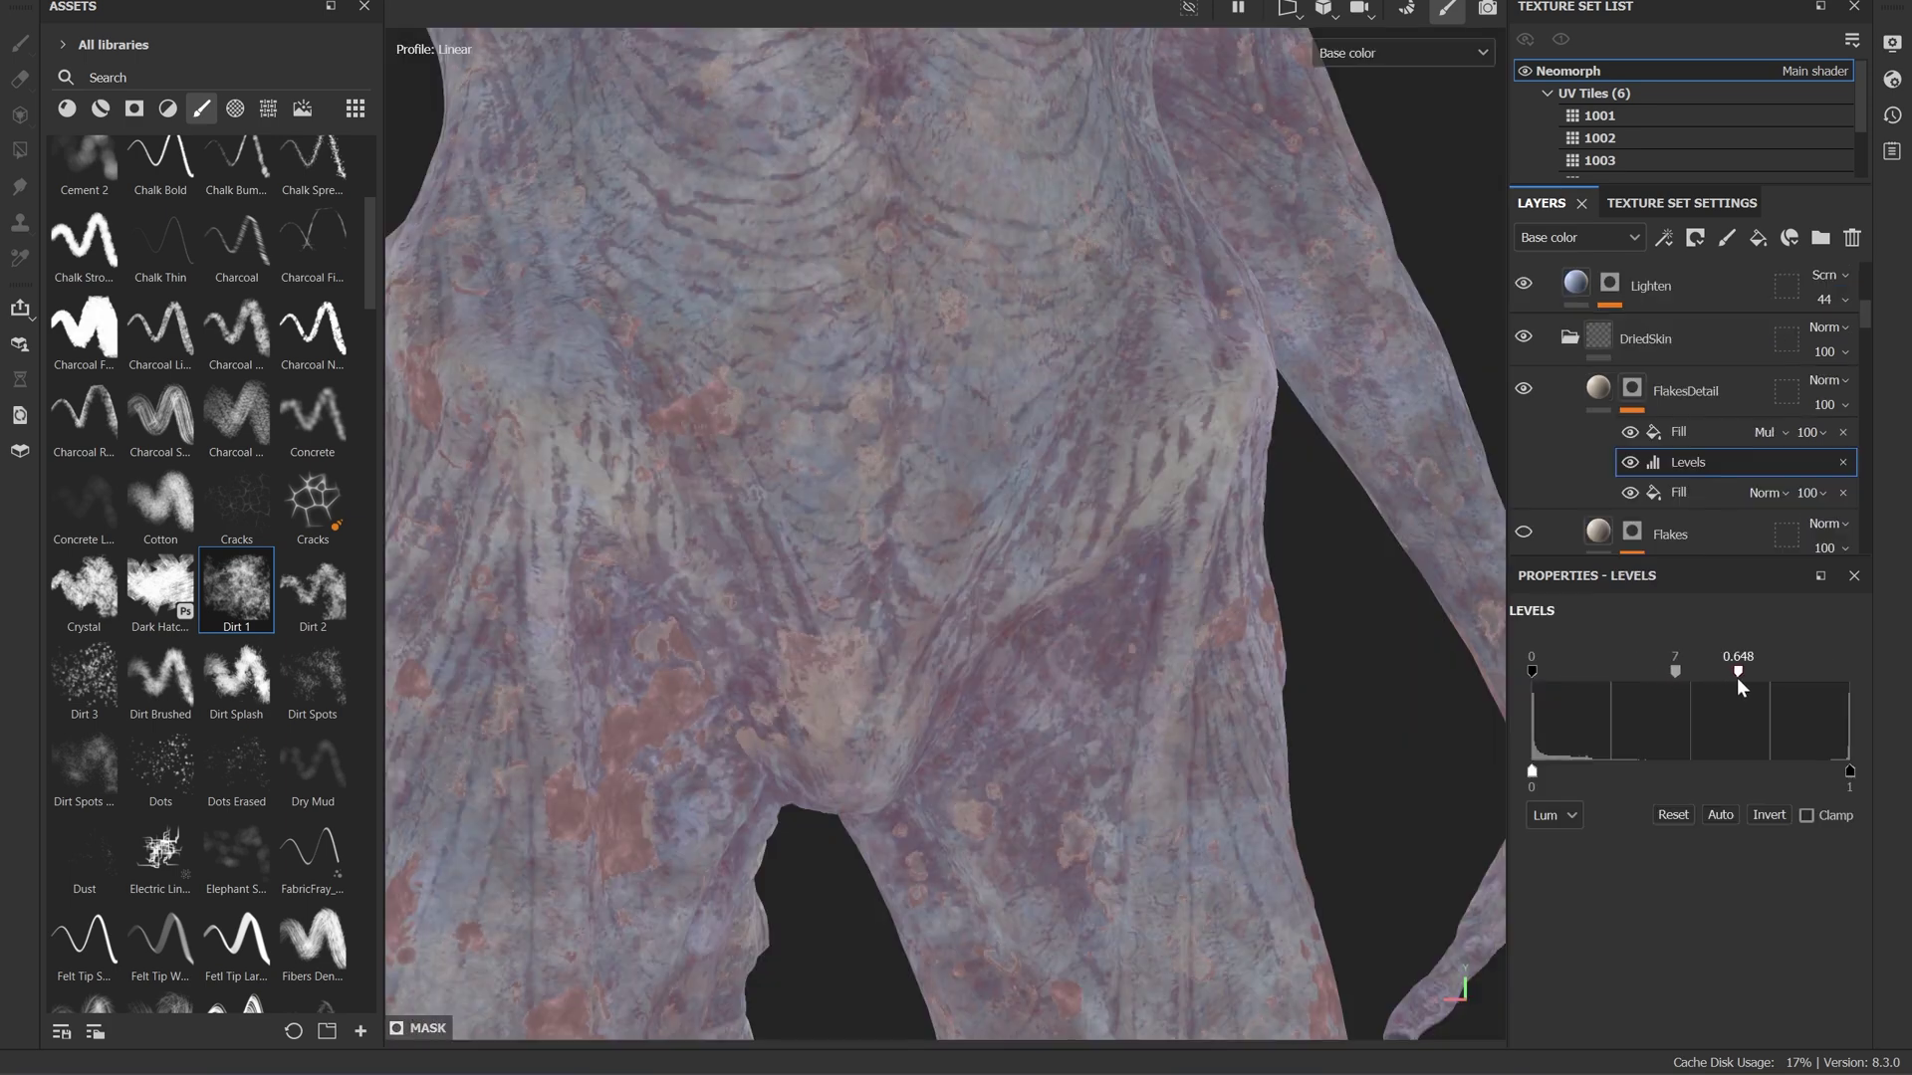
Retune the FlakesDetail Levels (0.493, 1.417, 0.451) to crisp the flakes and nudge the fill's base colour.
left_click_drag(1739, 685, 1689, 680)
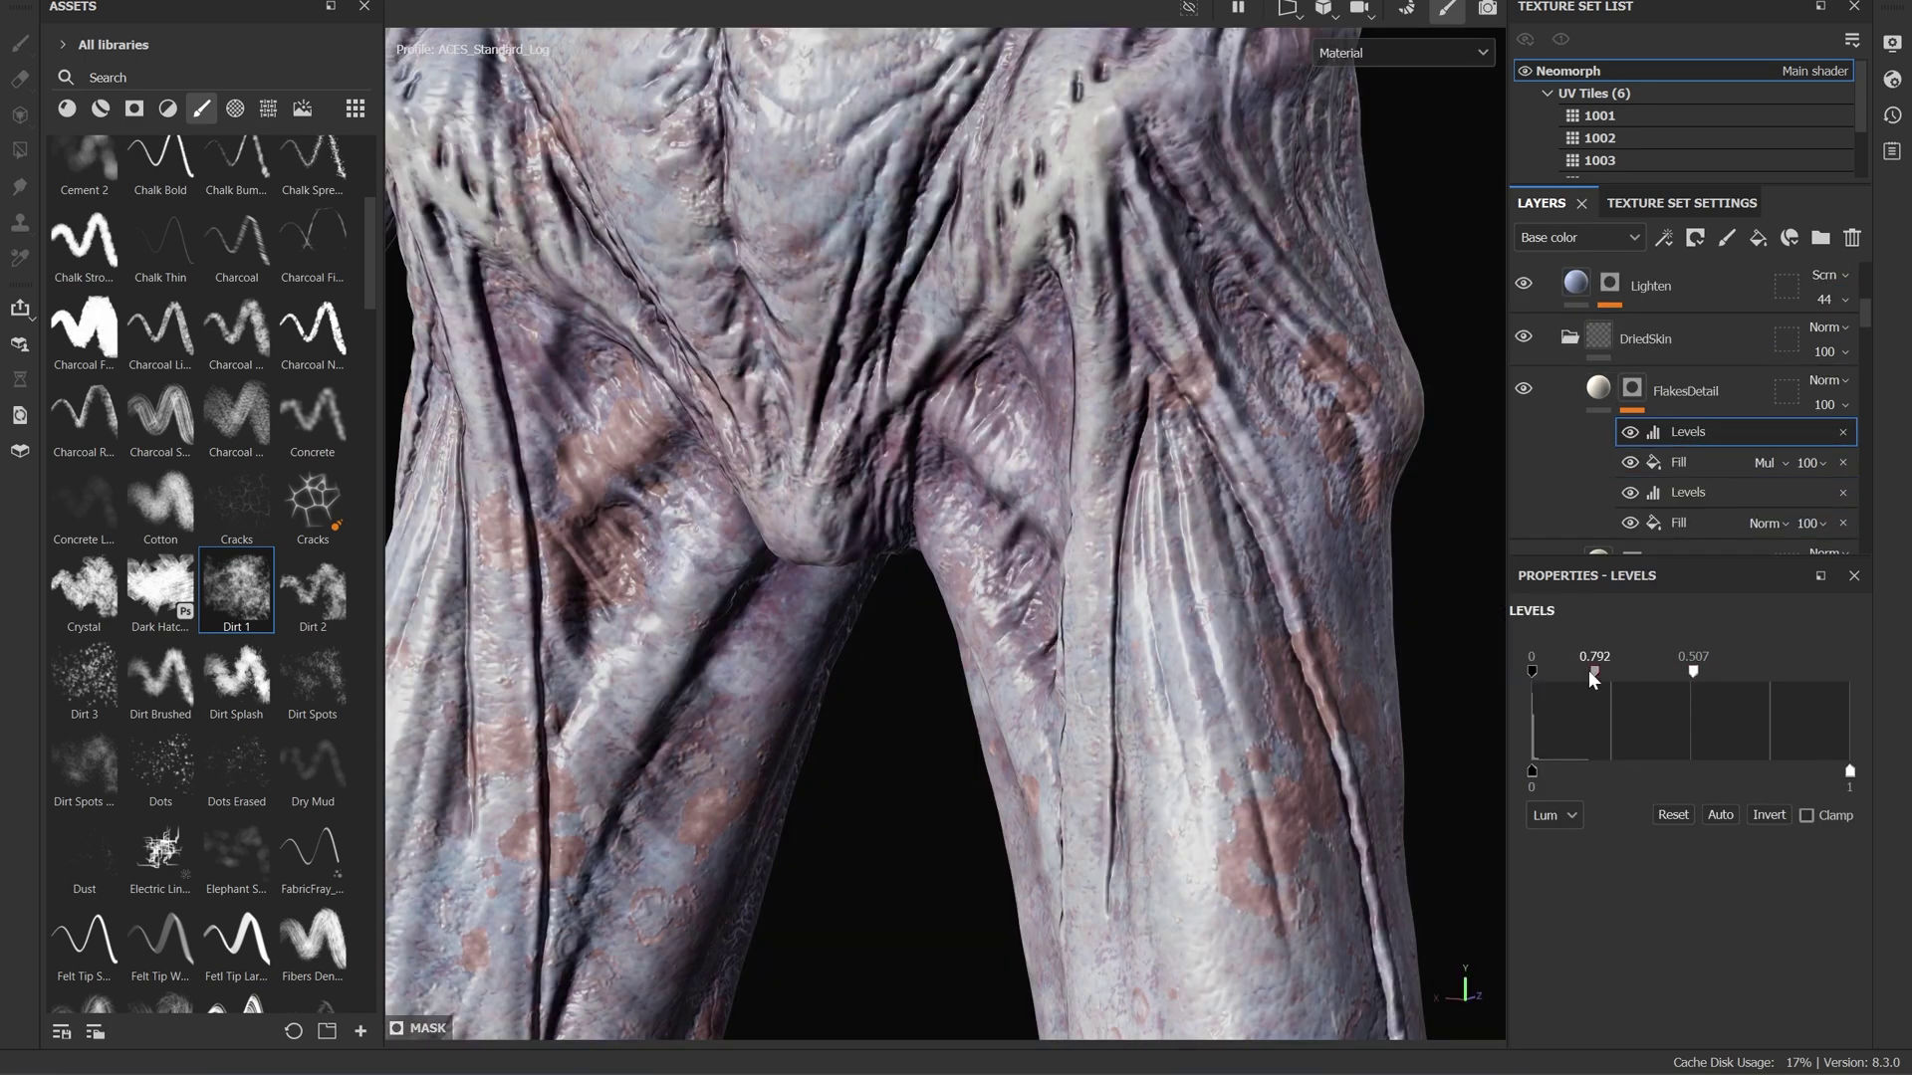
left_click_drag(1587, 671, 1615, 679)
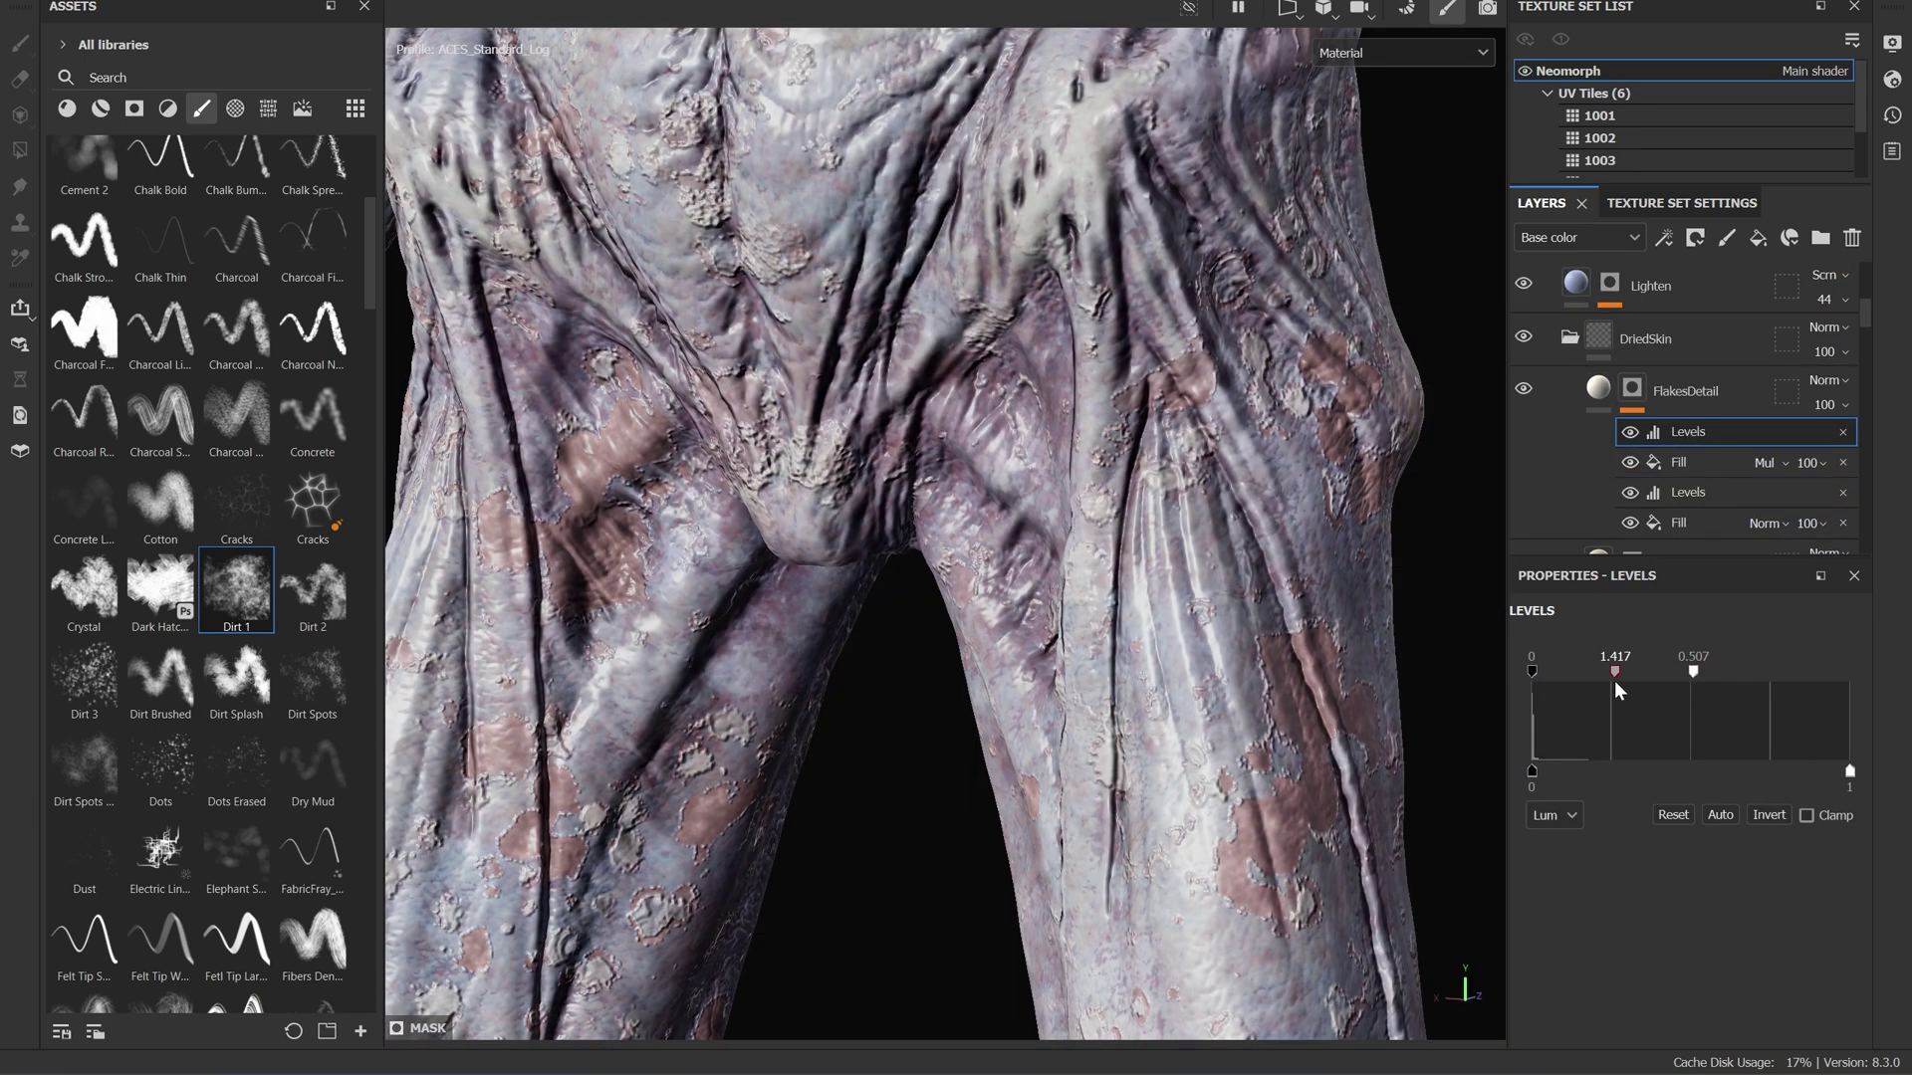
left_click_drag(896, 638, 869, 660, "alt")
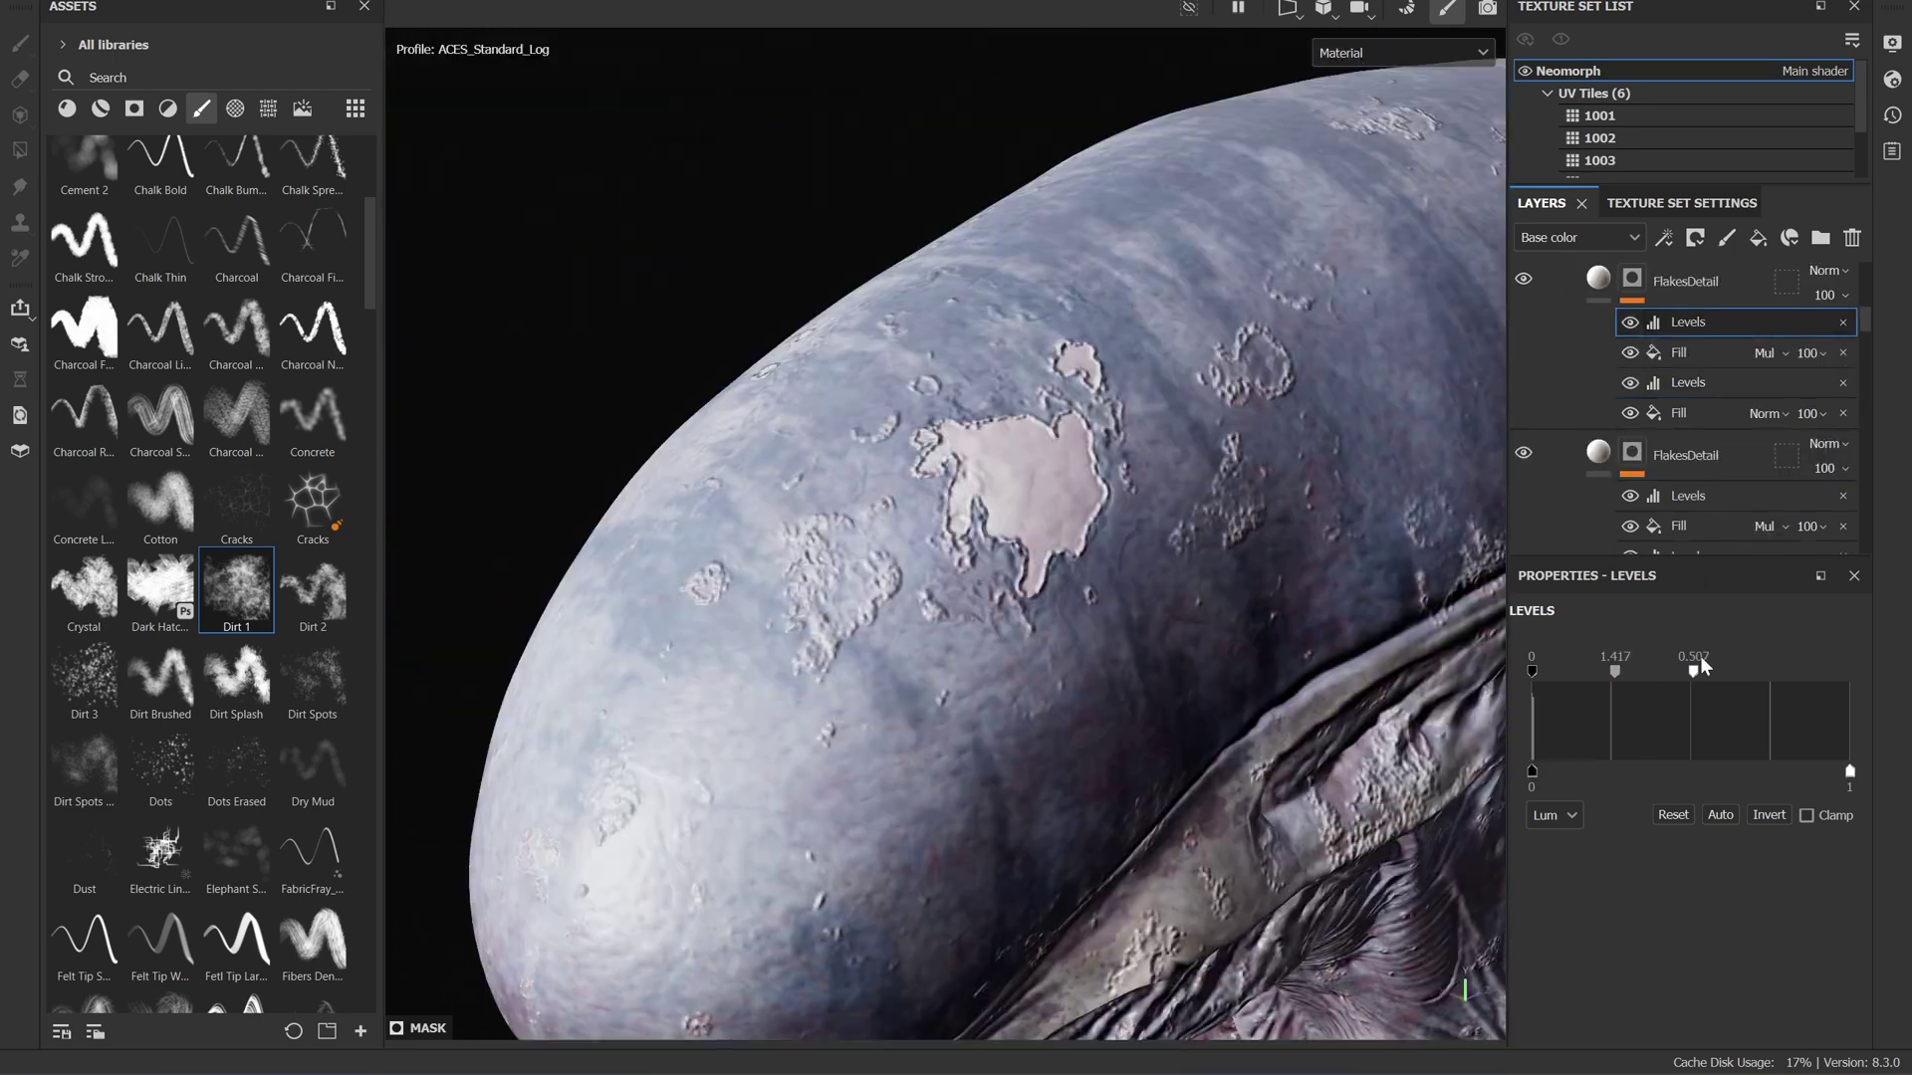
left_click_drag(1693, 672, 1788, 673)
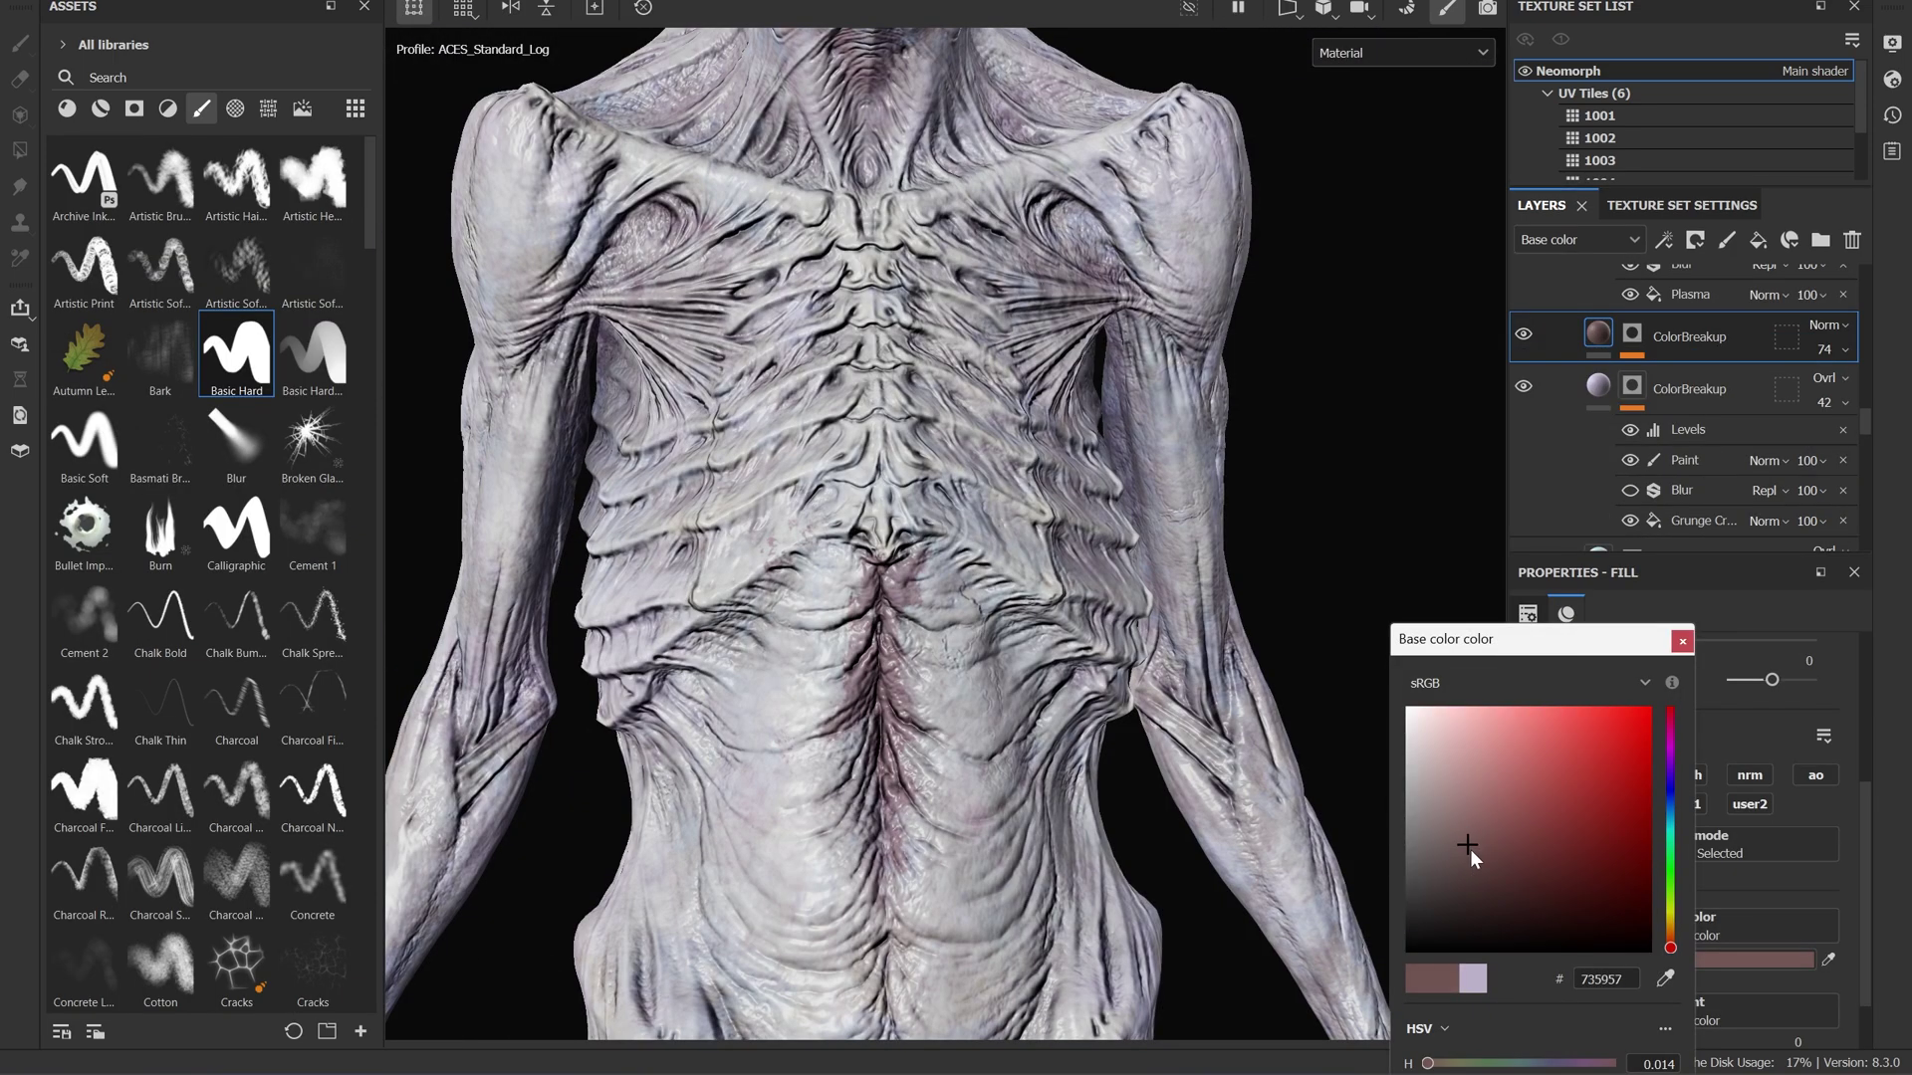
left_click_drag(1469, 850, 1522, 847)
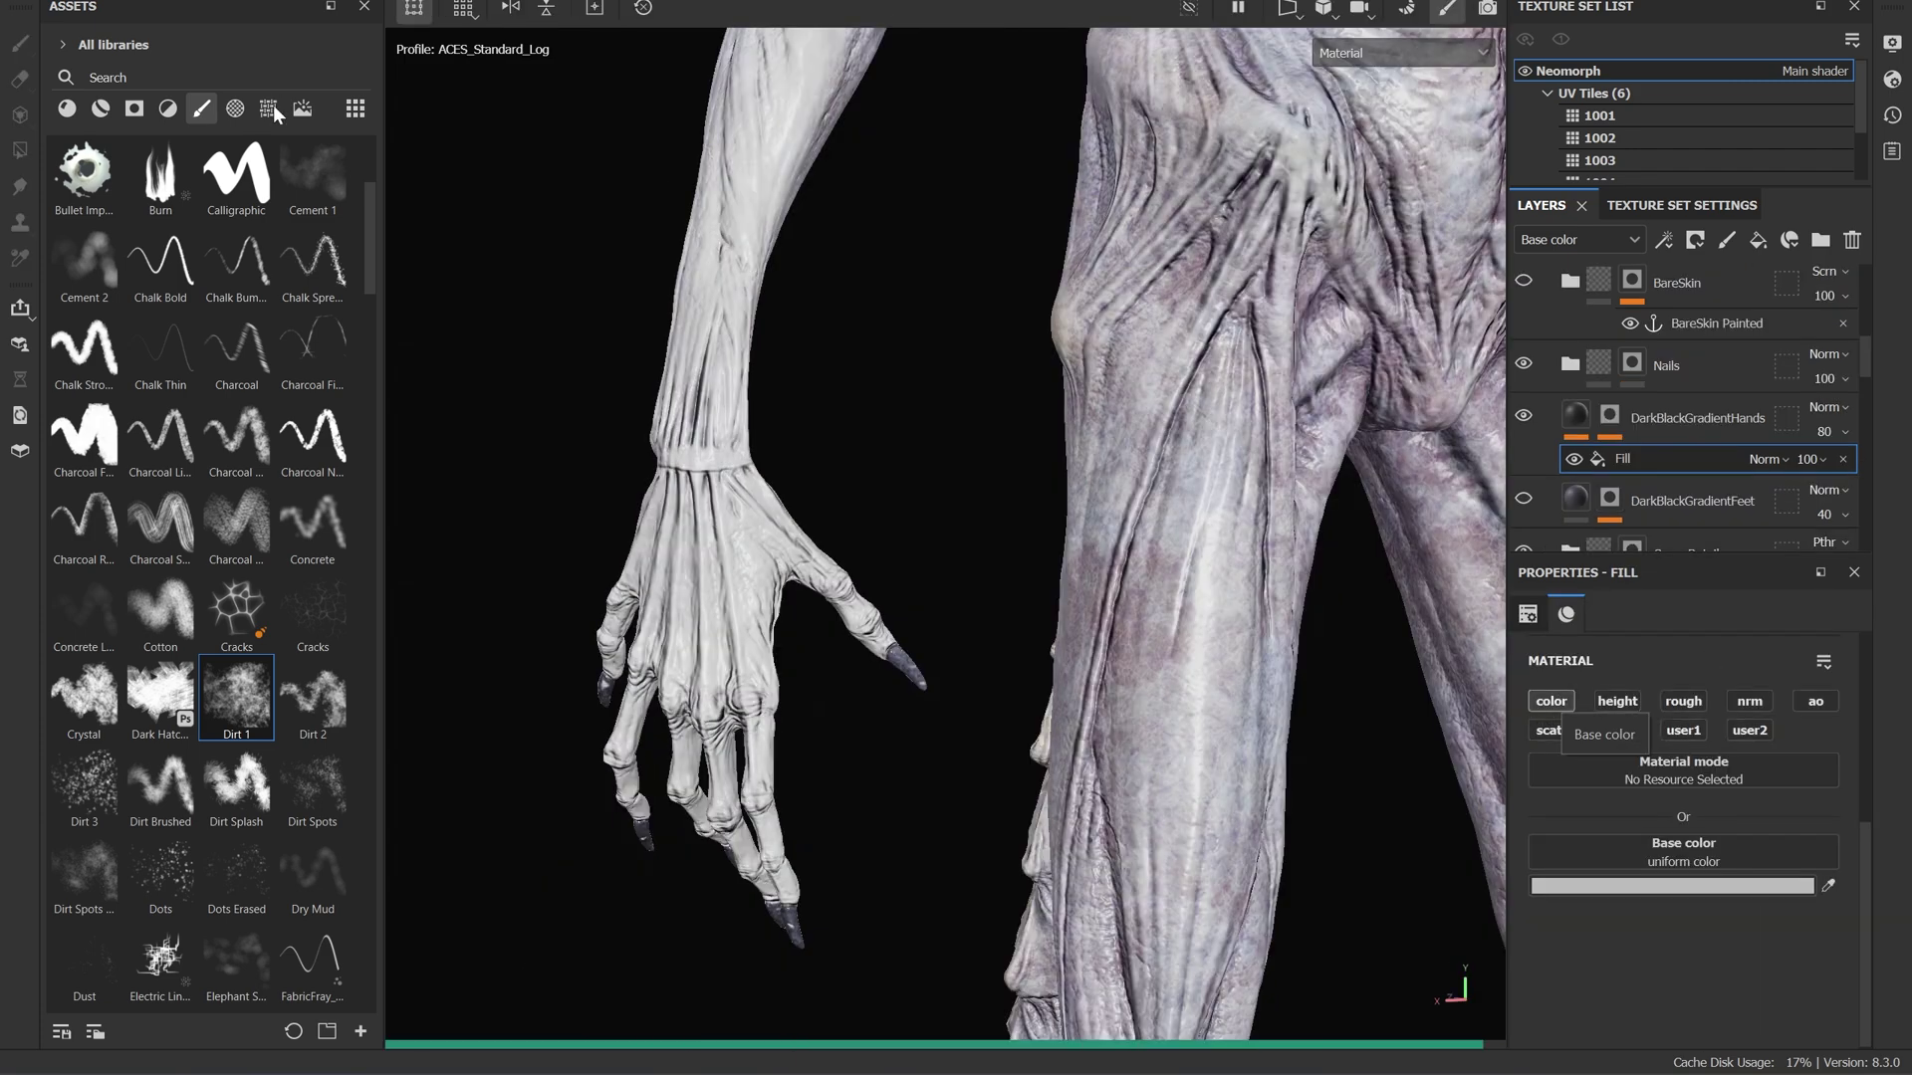
Set the hands Fill to Overlay with Clouds 2 at tiling 6.91 to darken the hands.
left_click(270, 106)
scroll(1679, 847, "up", 5)
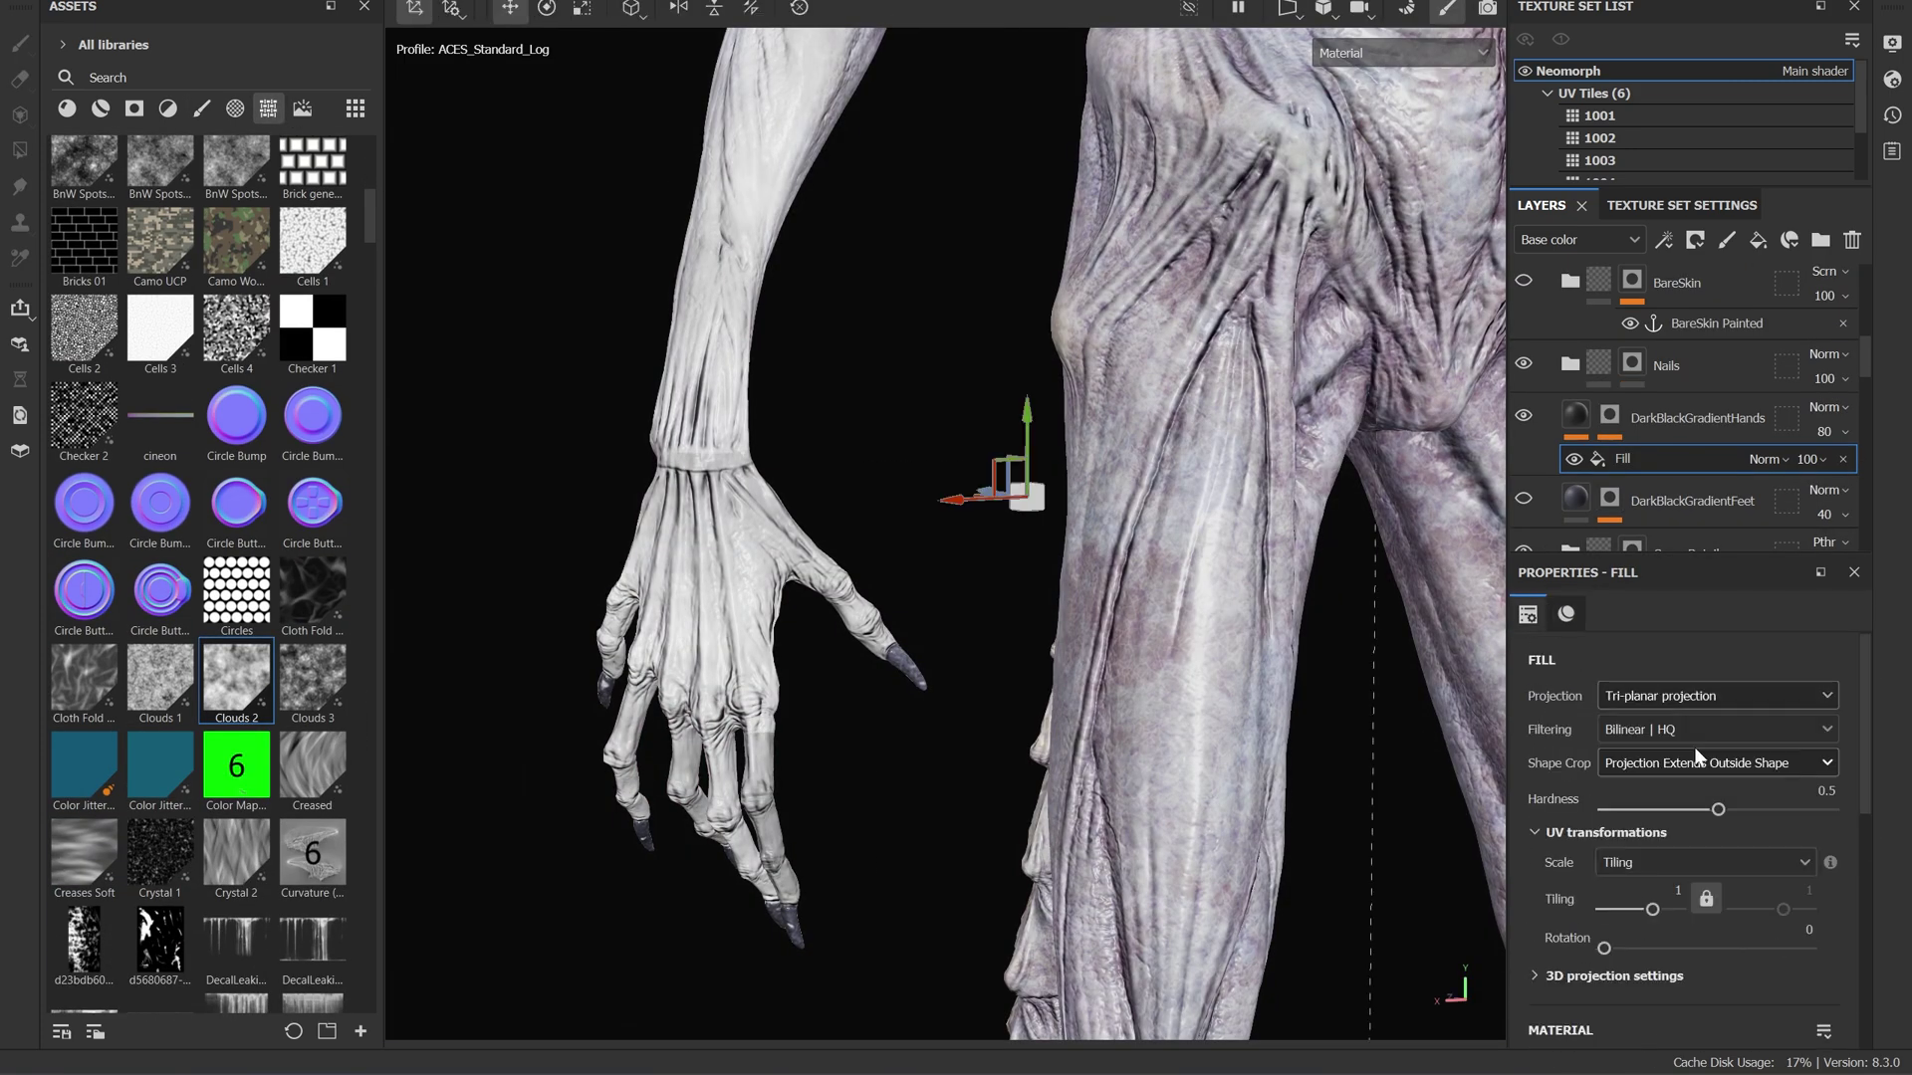
left_click(1810, 461)
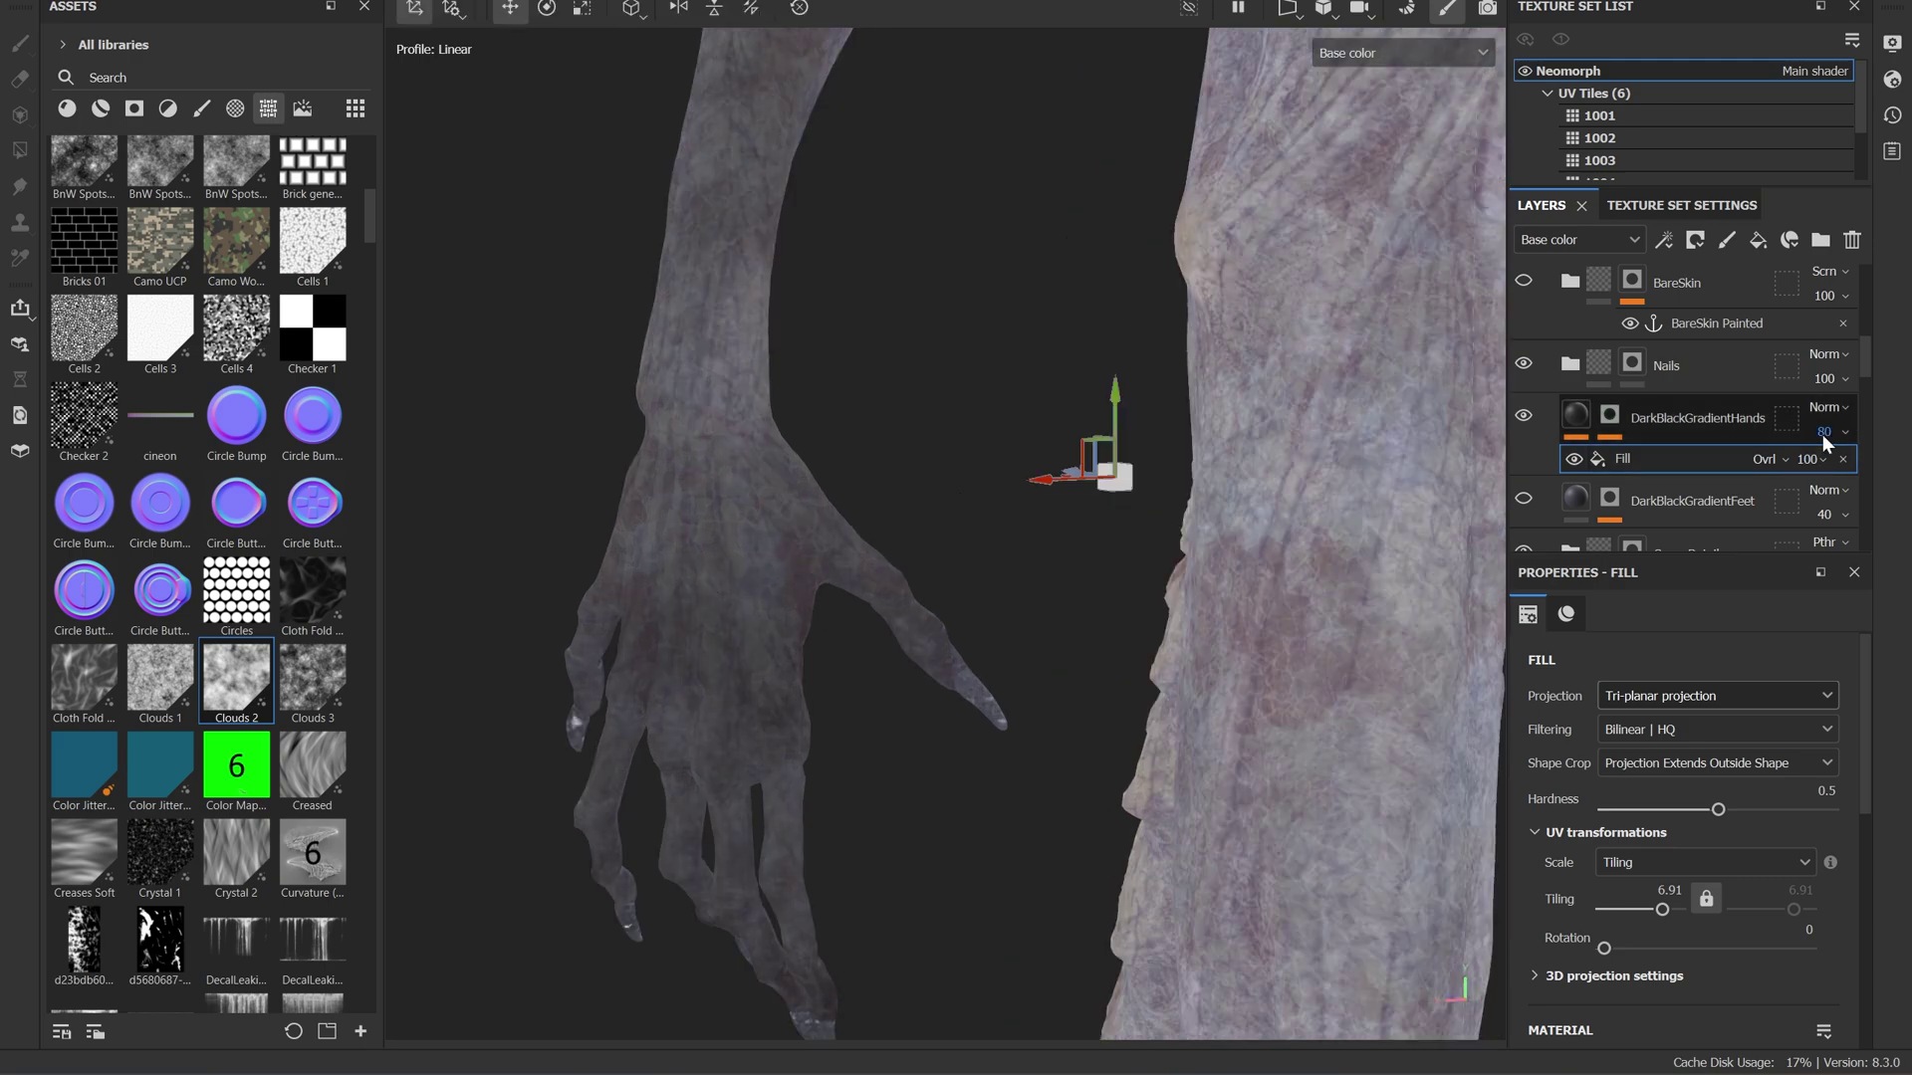
left_click_drag(1752, 936, 1780, 944)
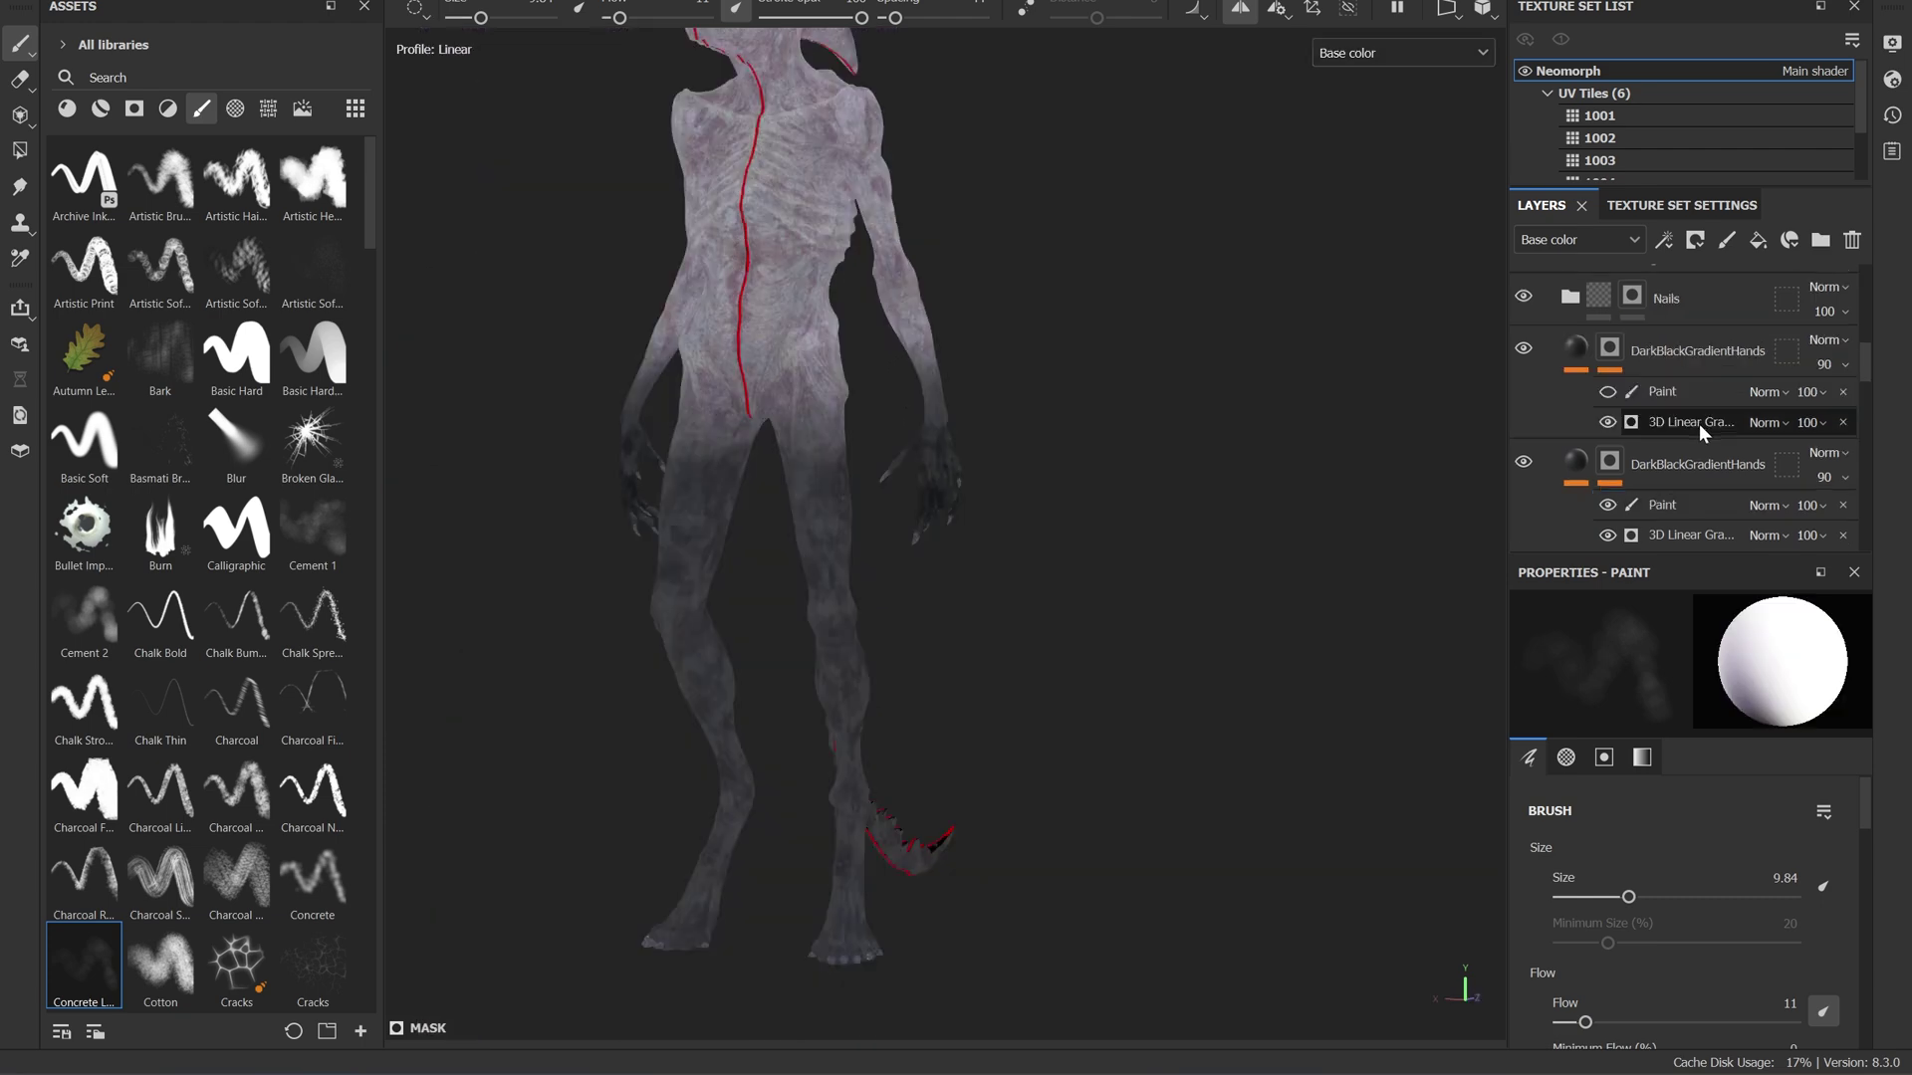
Set the duplicated gradient layer's 3D Linear Gradient Balance to 0.73, framing the lower legs.
left_click(1693, 422)
mouse_move(1680, 811)
left_mouse_down()
mouse_move(1643, 812)
mouse_move(1762, 811)
mouse_move(1680, 859)
mouse_move(1804, 830)
left_mouse_up()
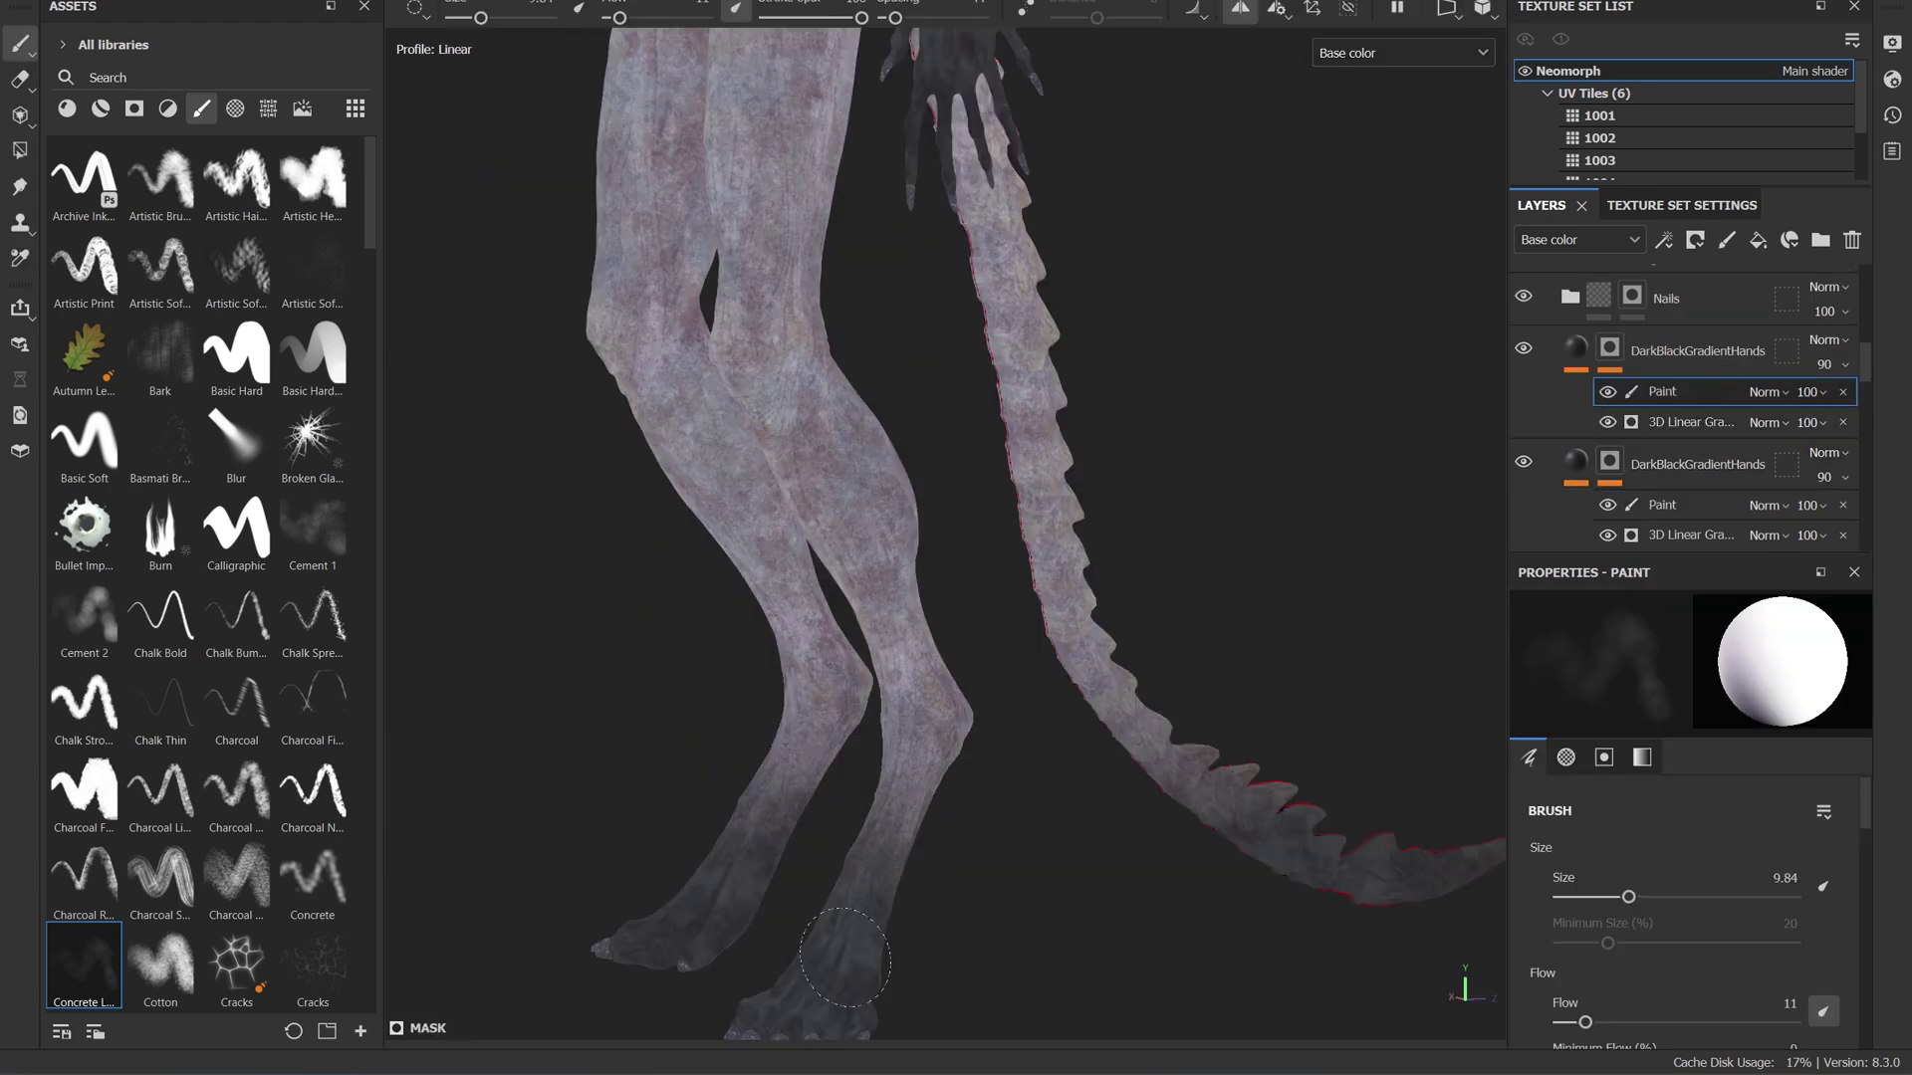
mouse_move(830, 612)
left_mouse_down("alt")
mouse_move(1412, 631)
mouse_move(894, 641)
left_mouse_up("alt")
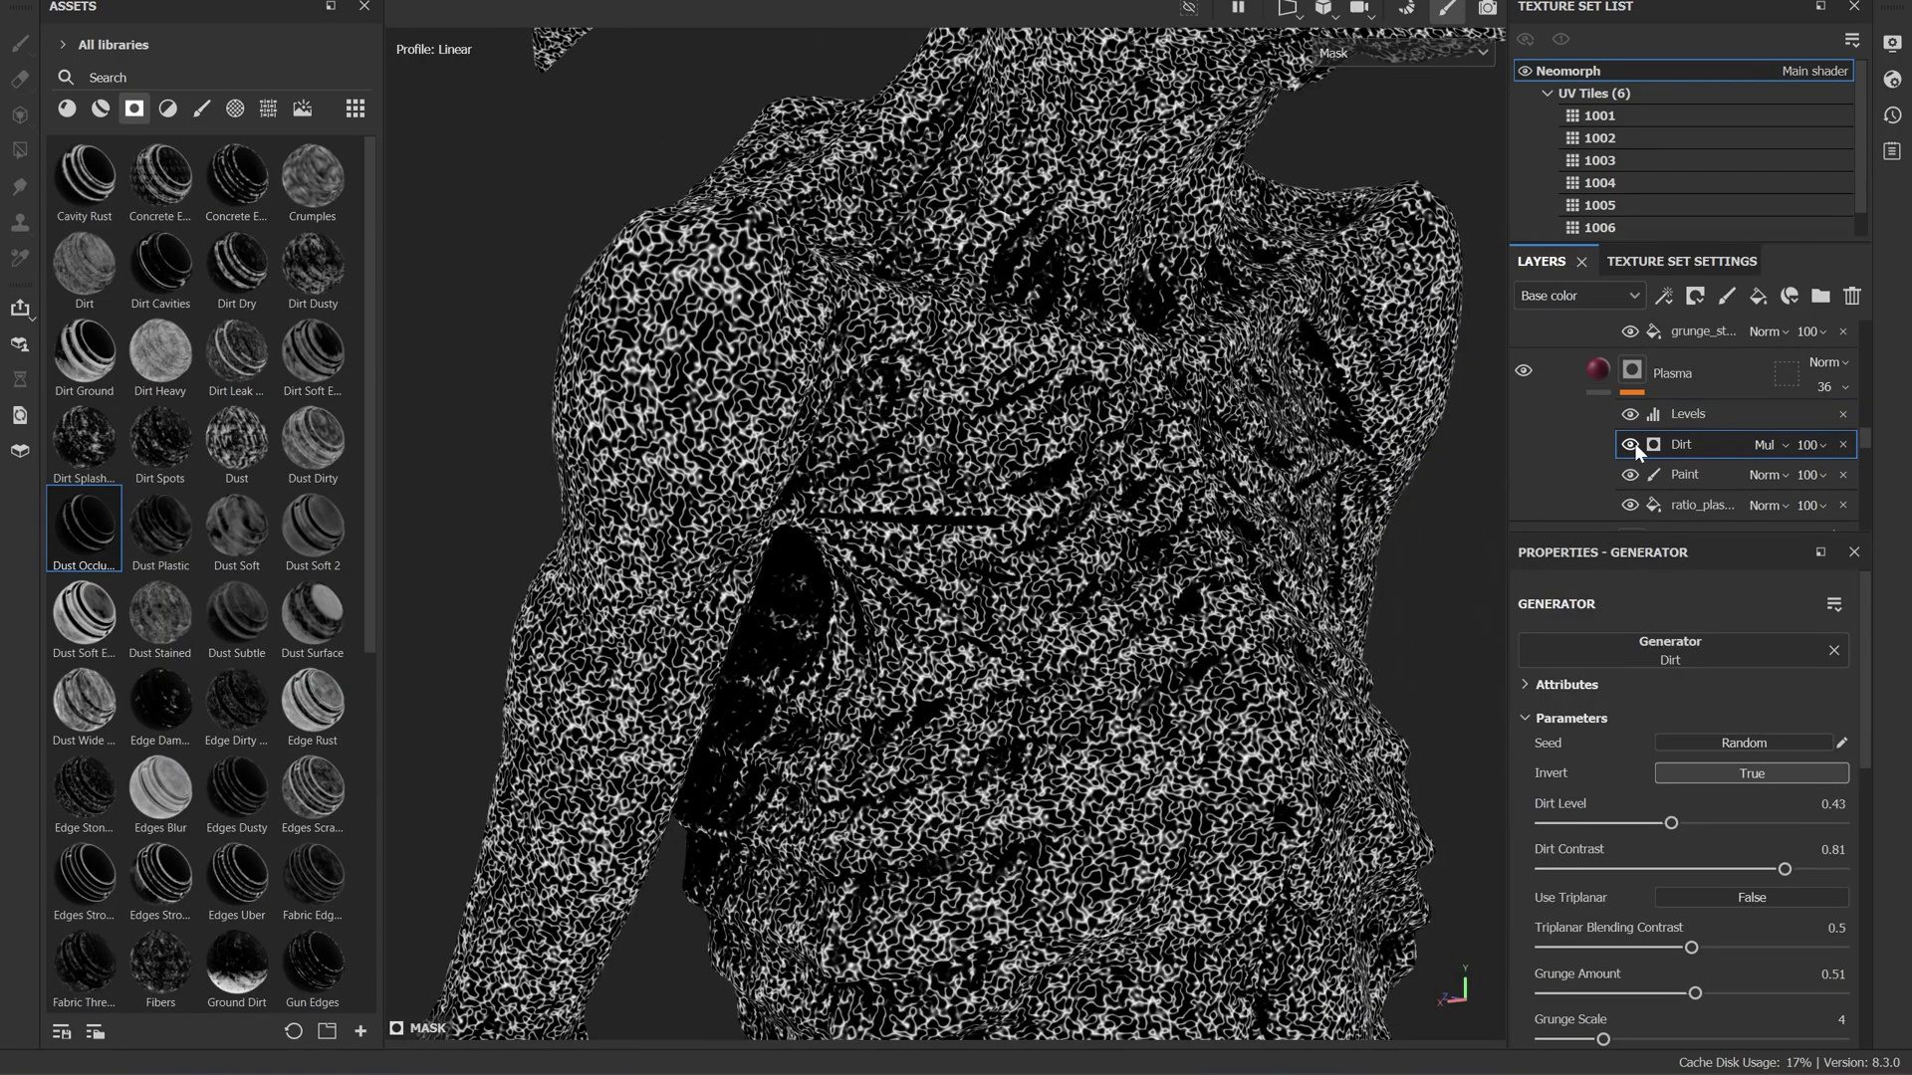
Add a mask editor above the Dirt mask, shrink the brush, and reorder the ColorBreakup layer.
mouse_move(236, 522)
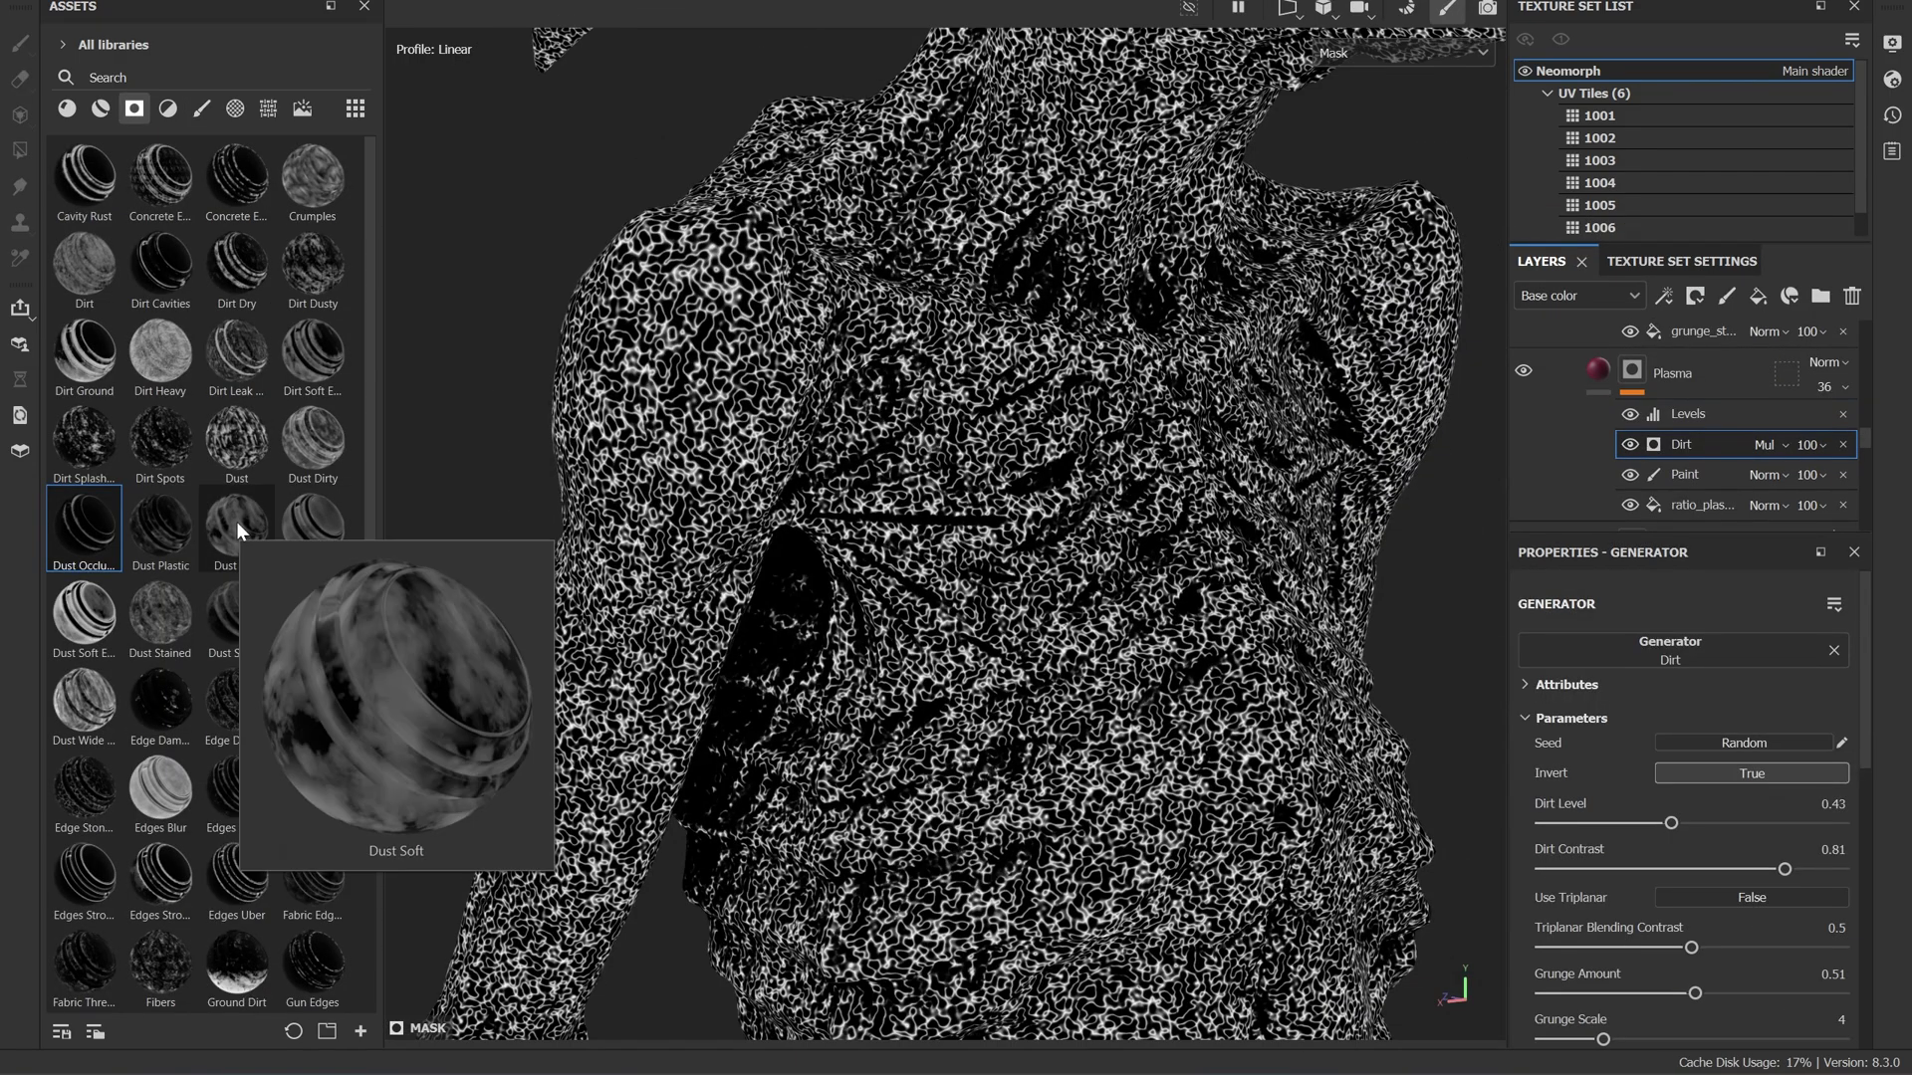
left_click_drag(312, 525, 1693, 444)
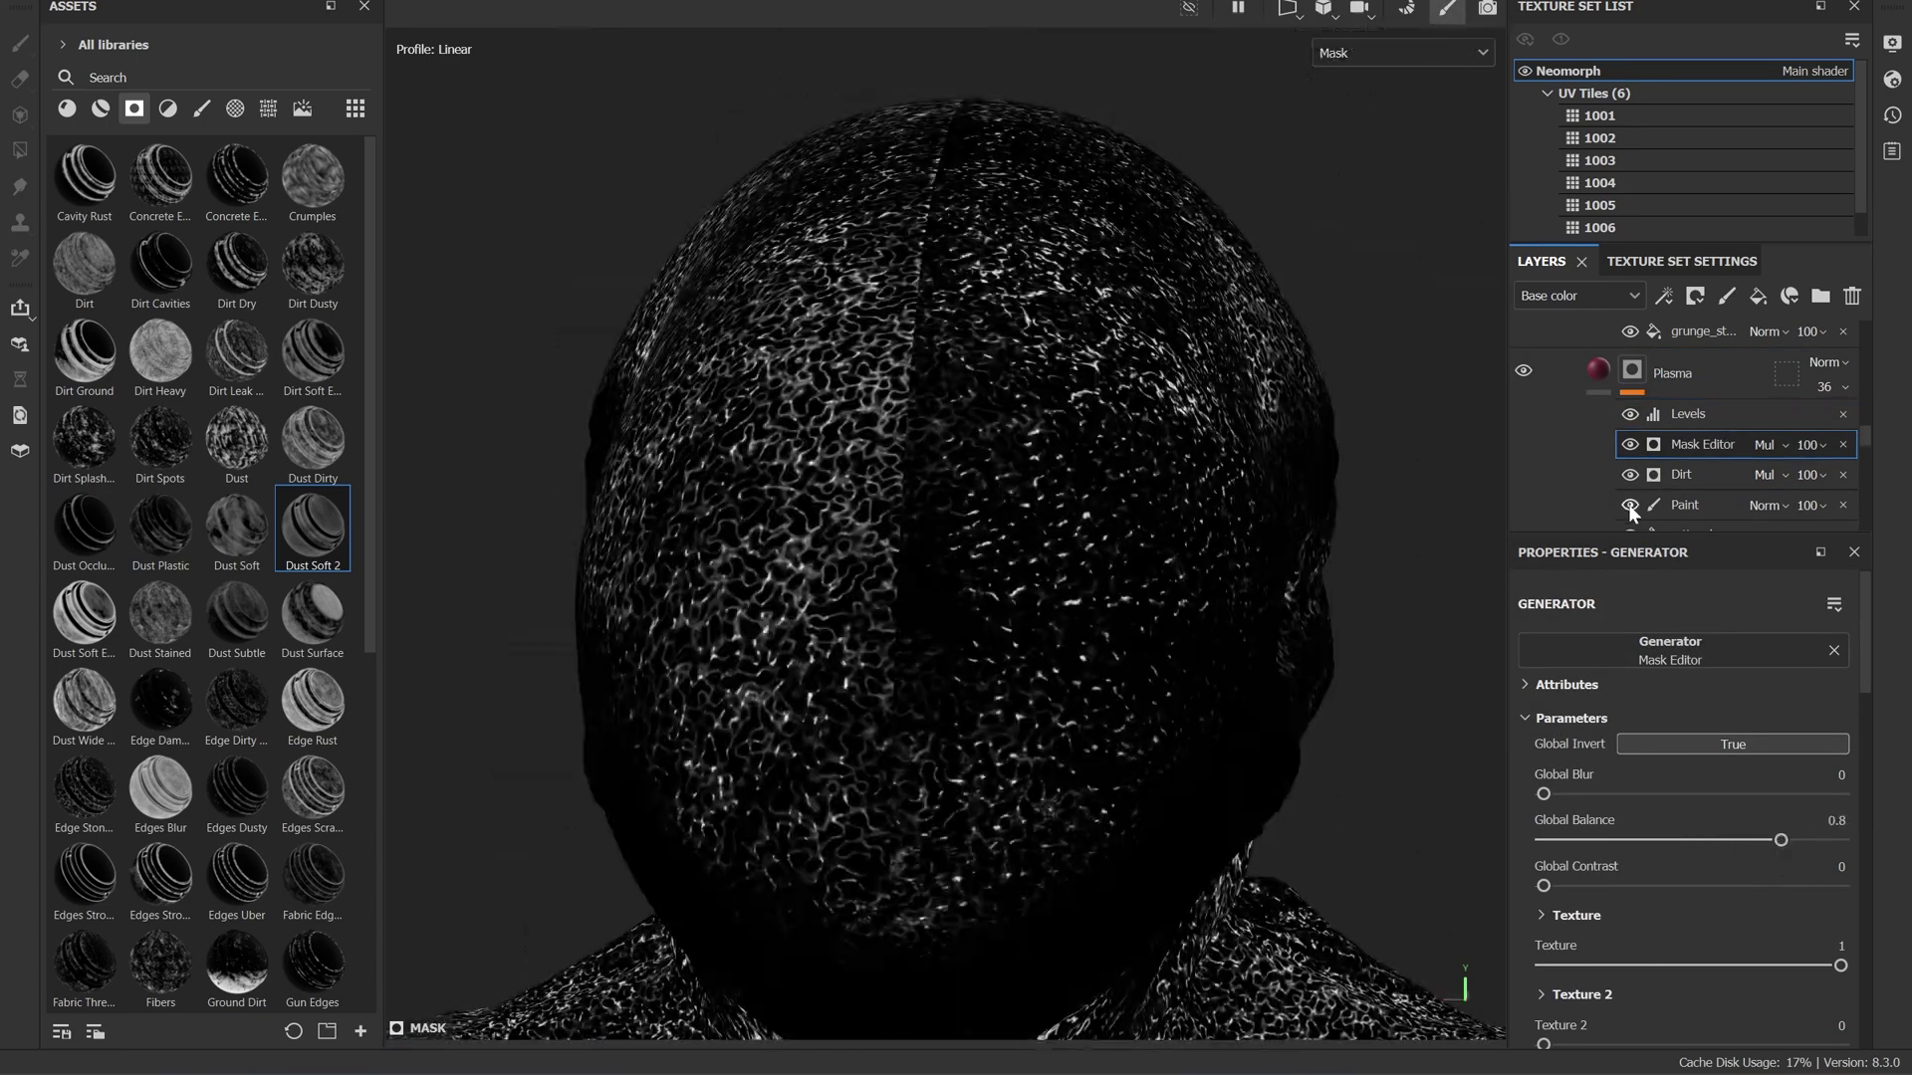
scroll(1593, 690, "down", 2)
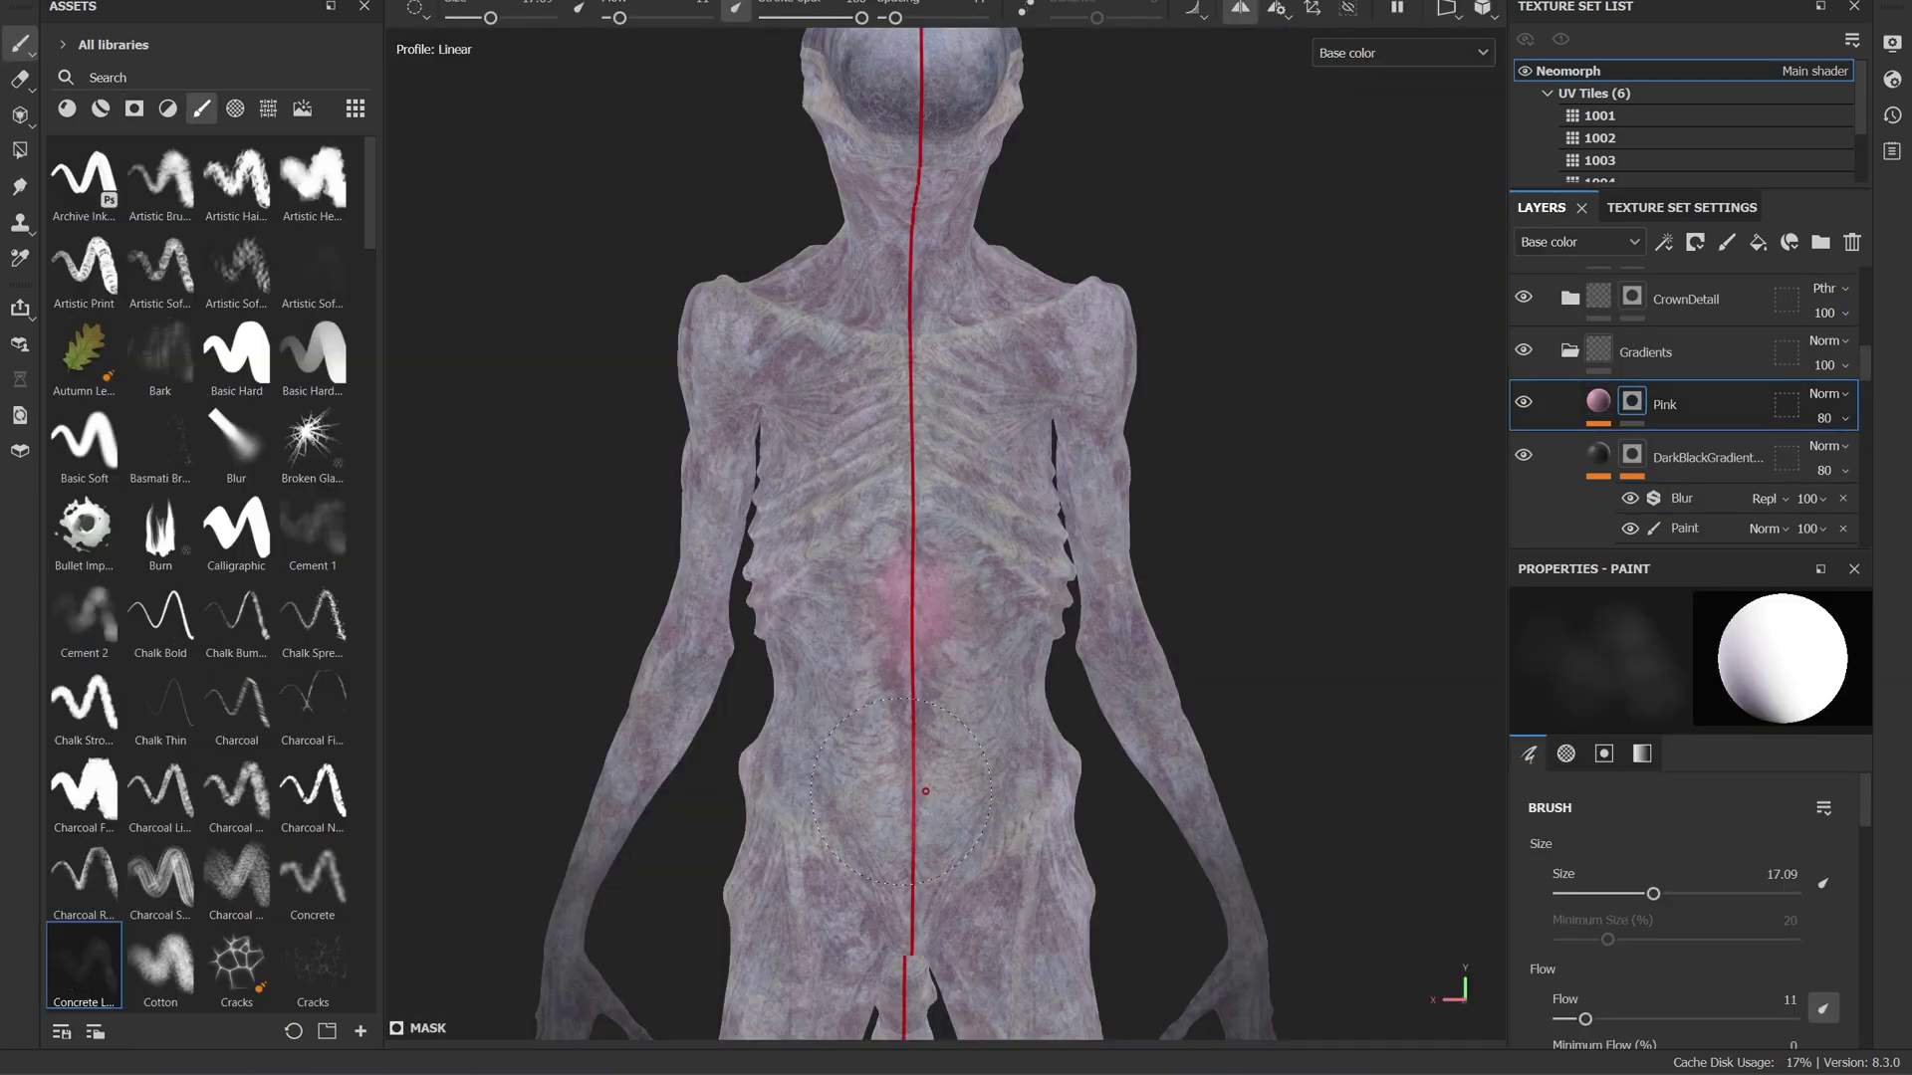
key("bracketleft")
key("bracketleft")
key("bracketleft")
left_click(1569, 352)
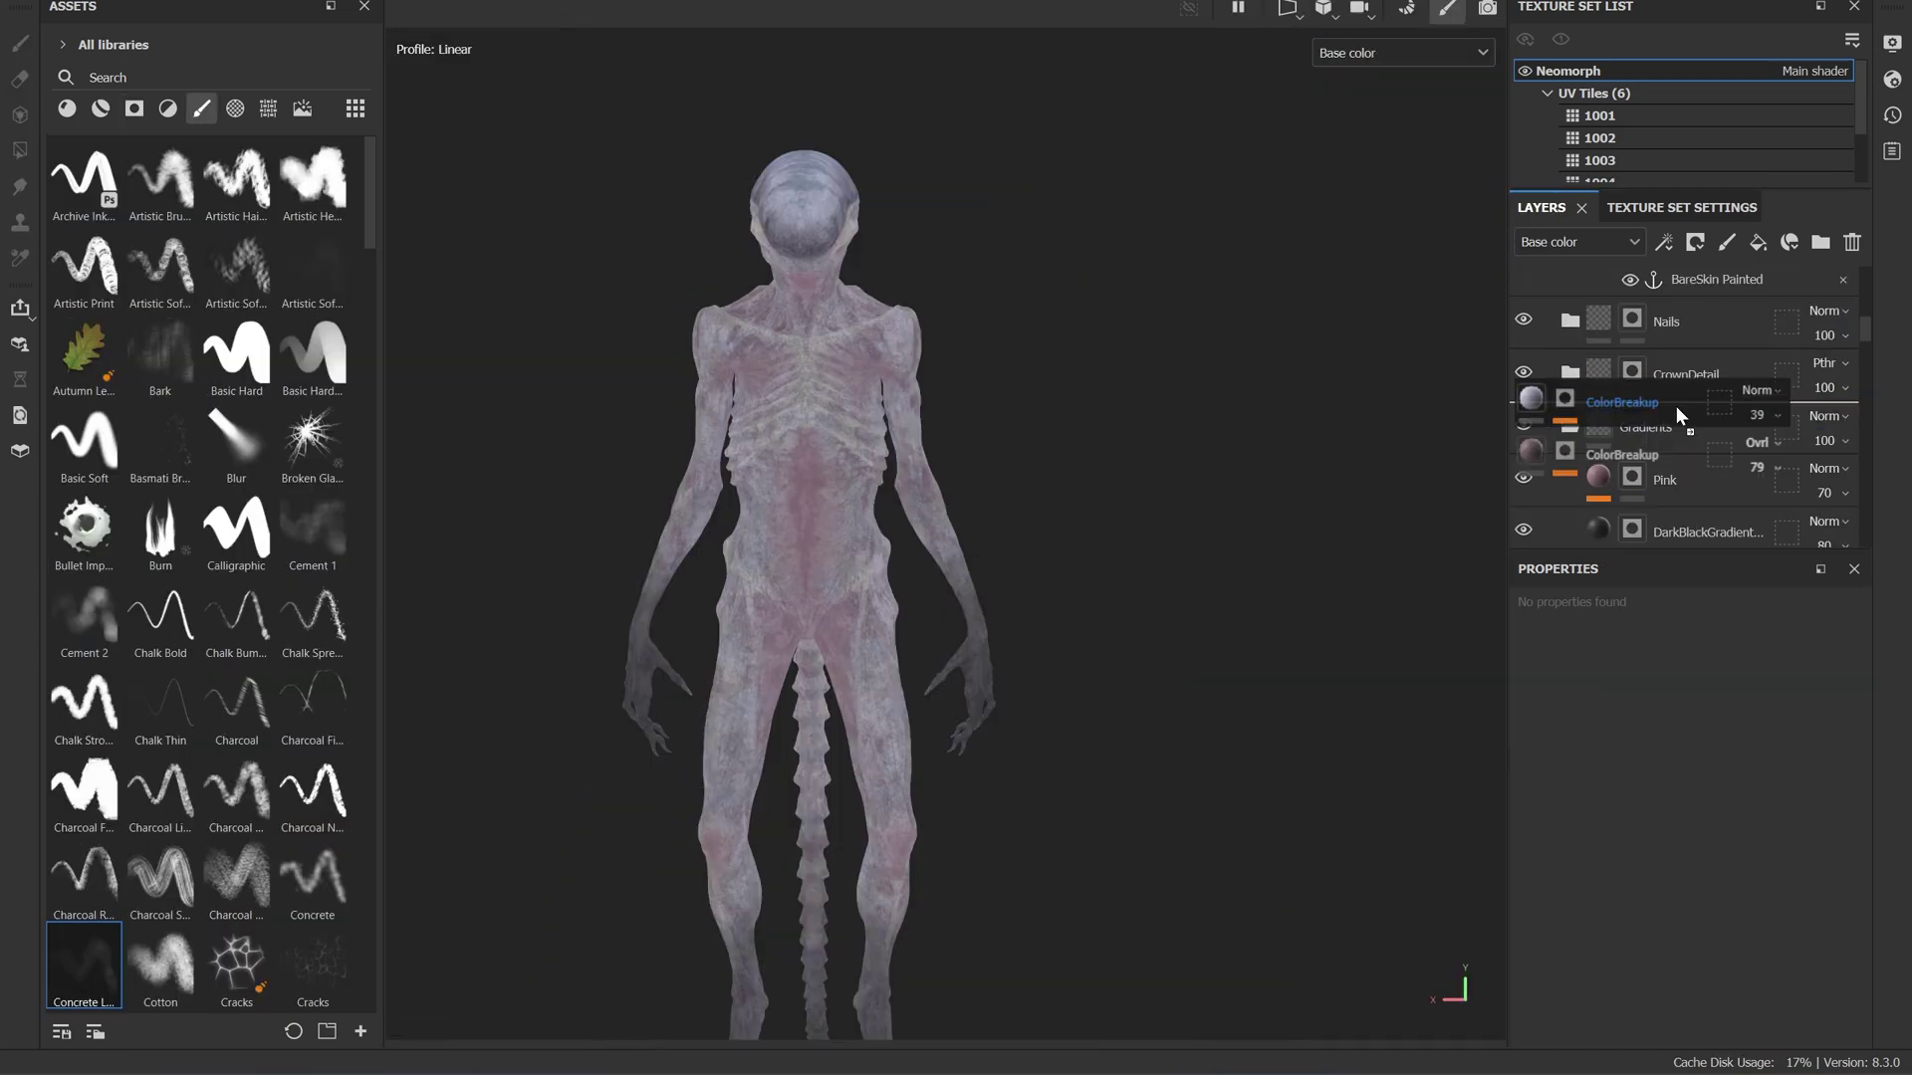
left_click_drag(1685, 406, 1682, 443)
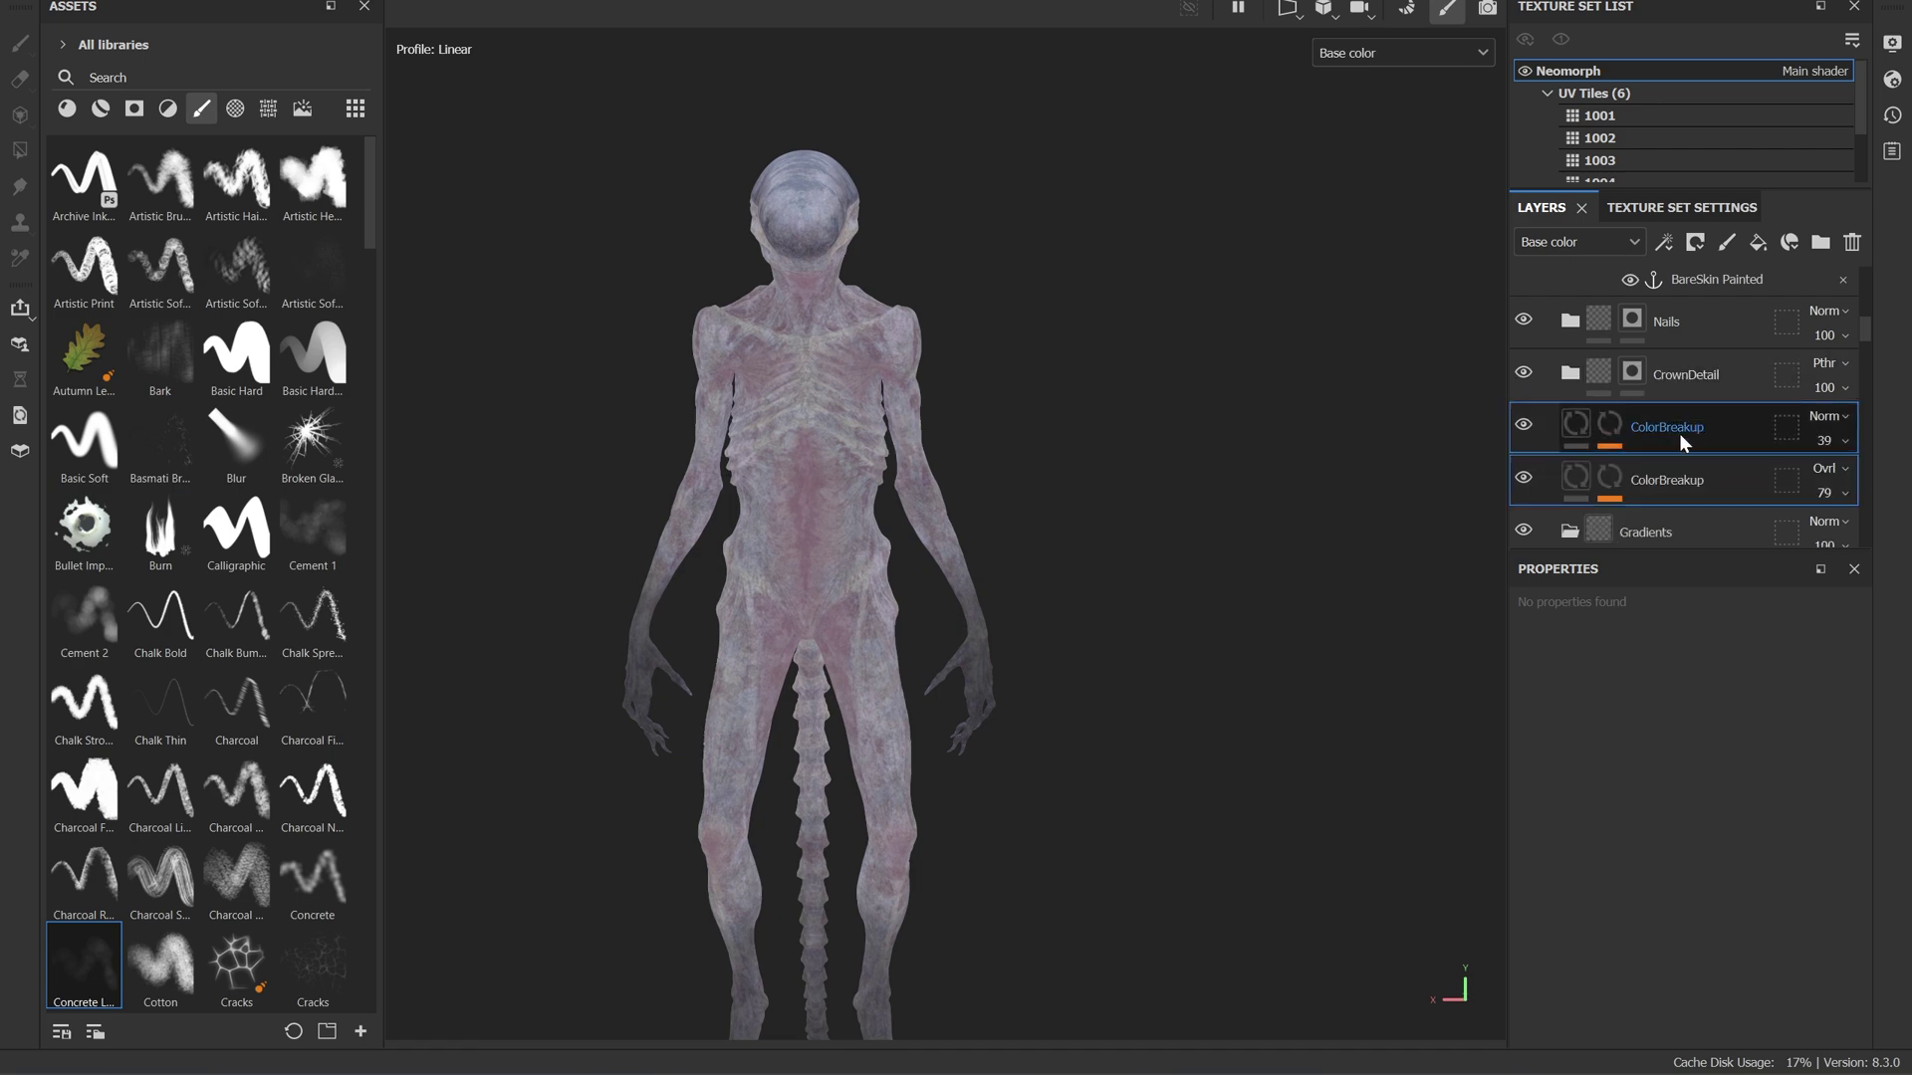
scroll(623, 375, "up", 6)
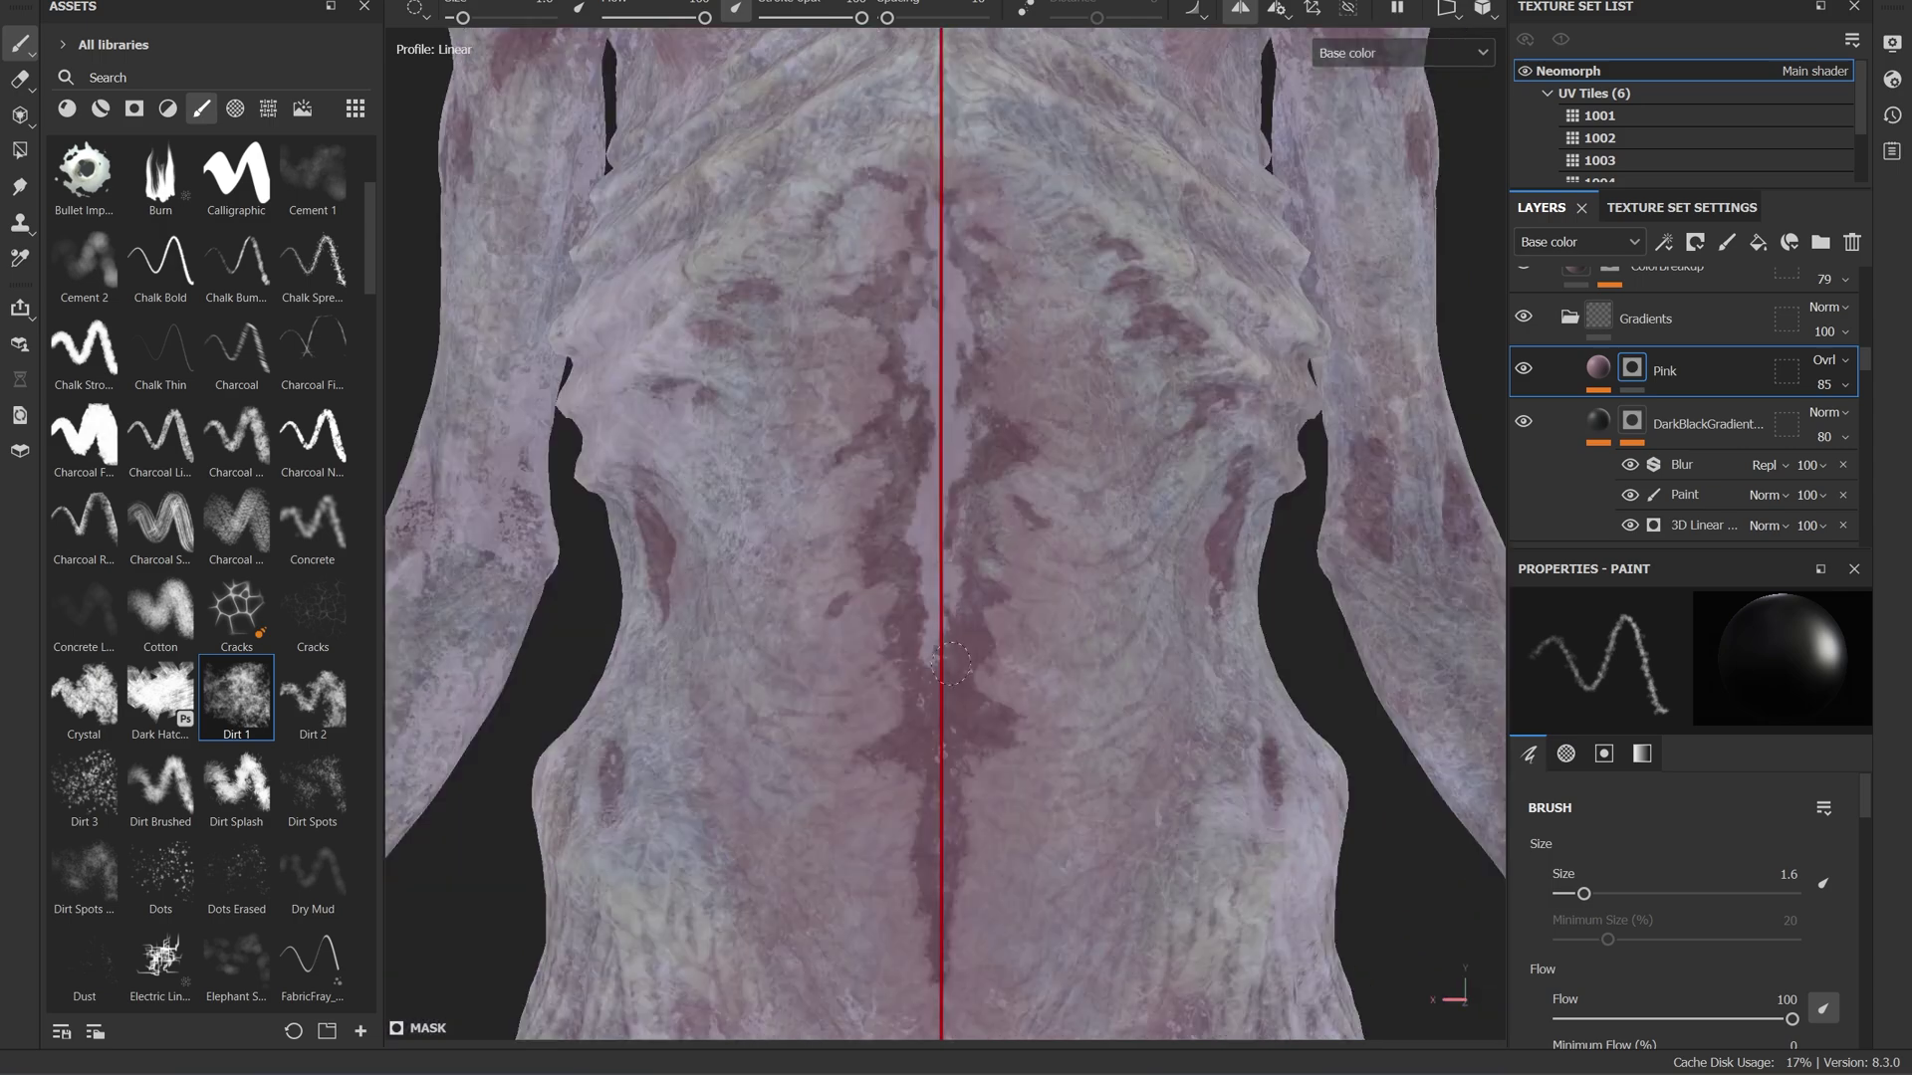
Paint mirrored bright patches up the torso, darken the left shin, and re-tile the fill.
left_click_drag(951, 662, 938, 601)
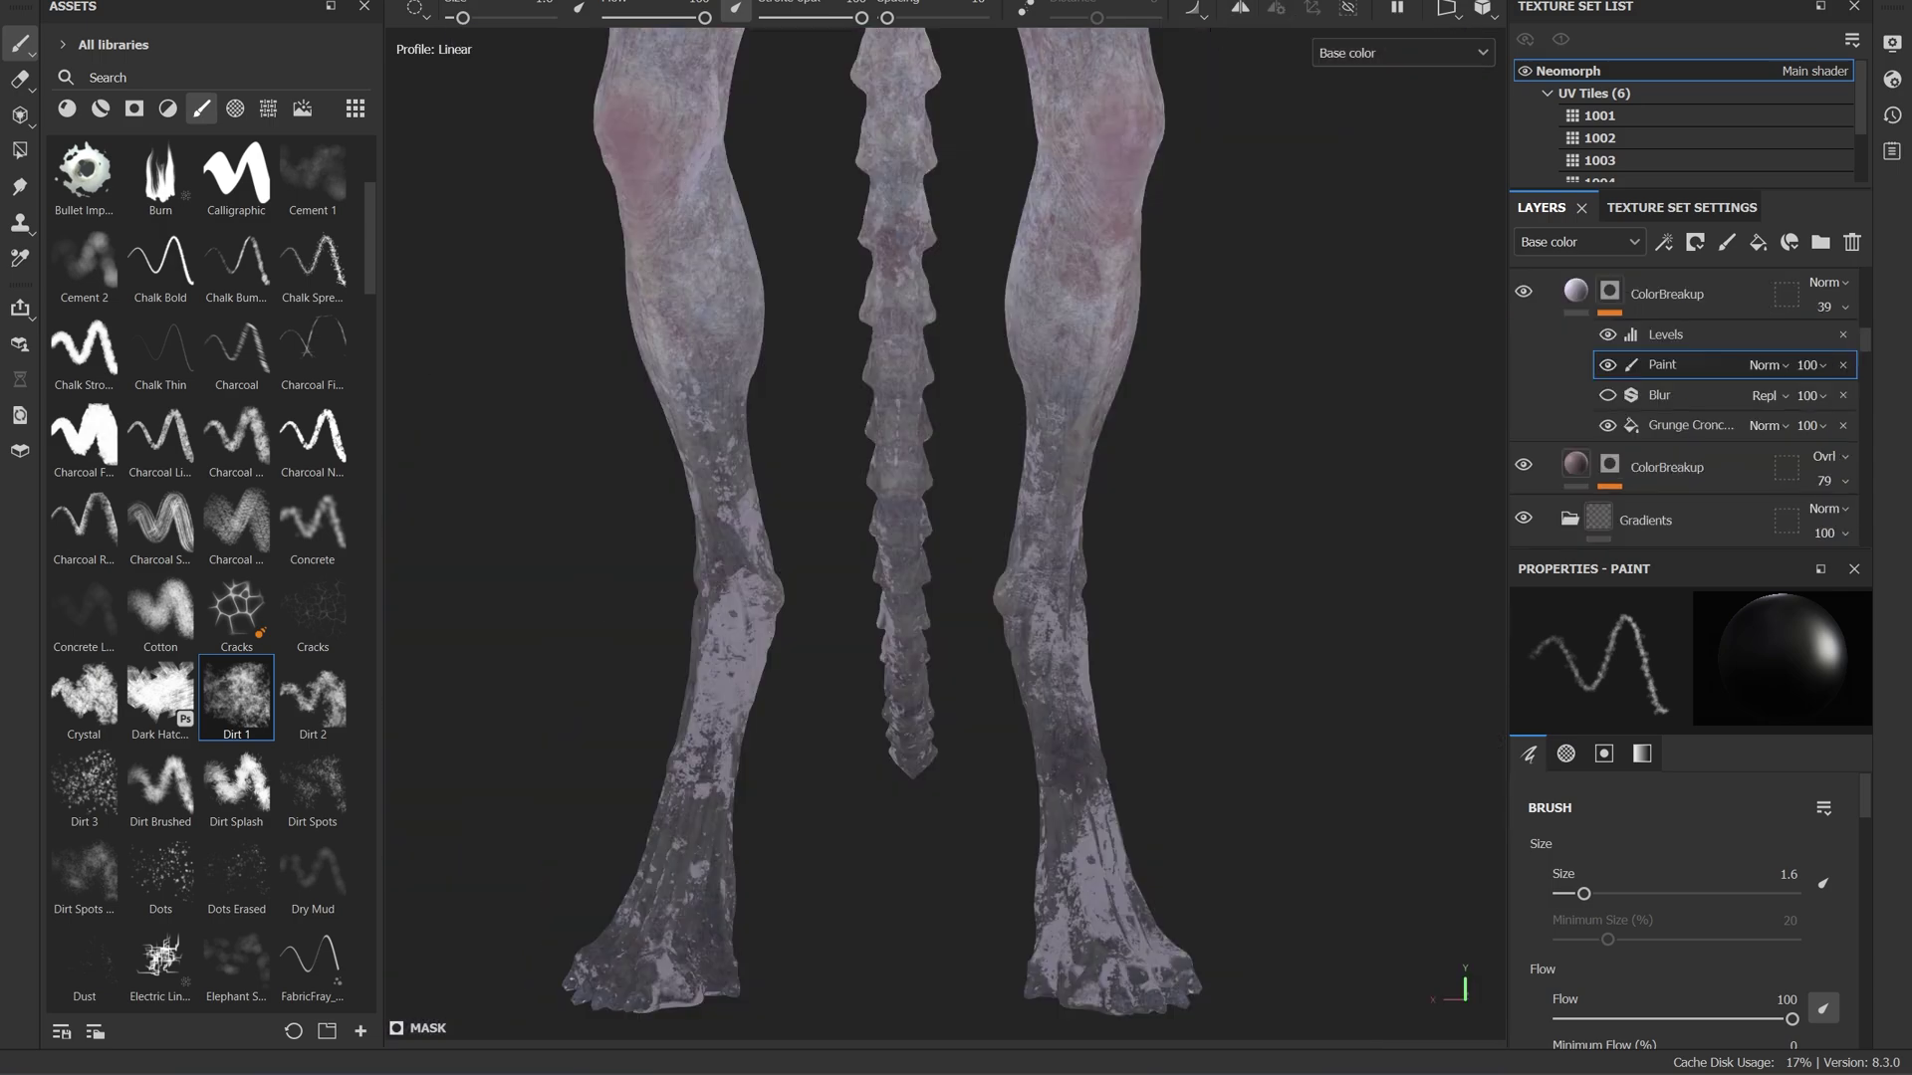
left_click_drag(720, 610, 696, 730)
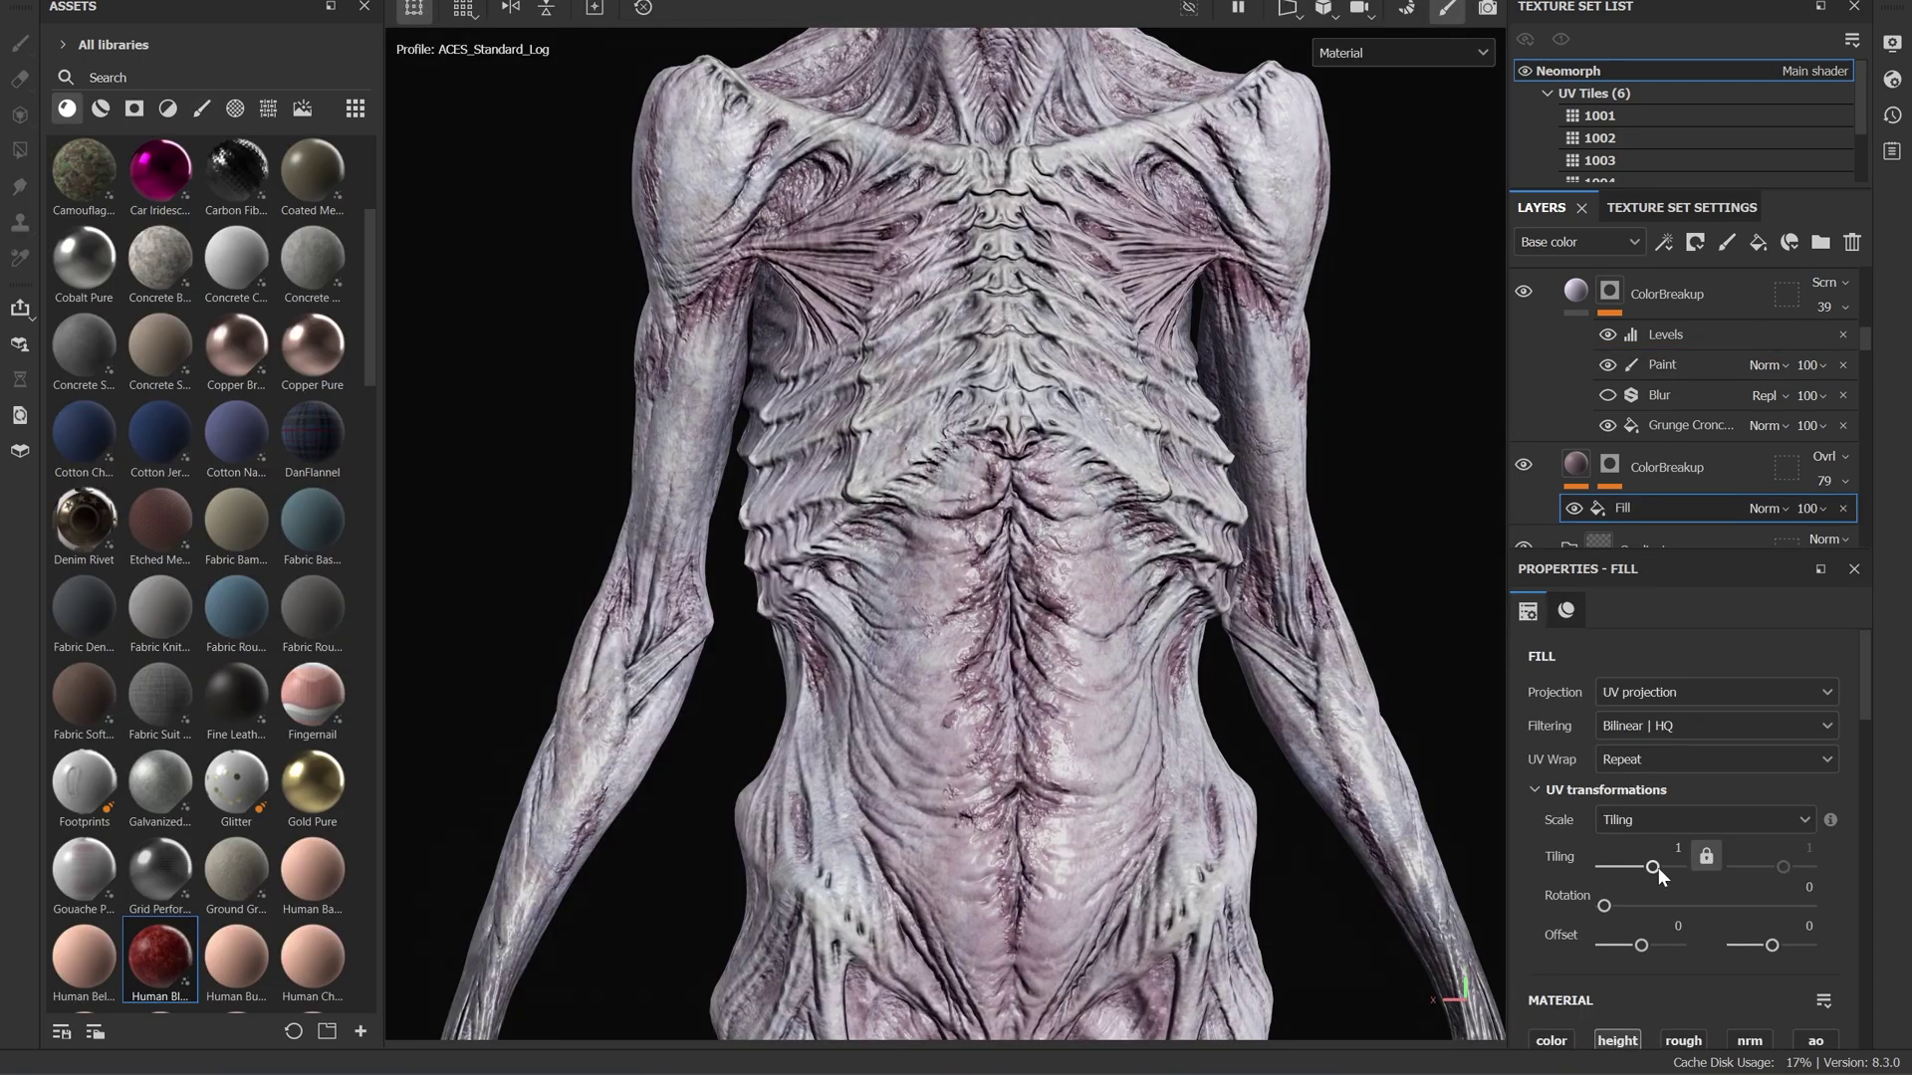
left_click_drag(1657, 868, 1666, 864)
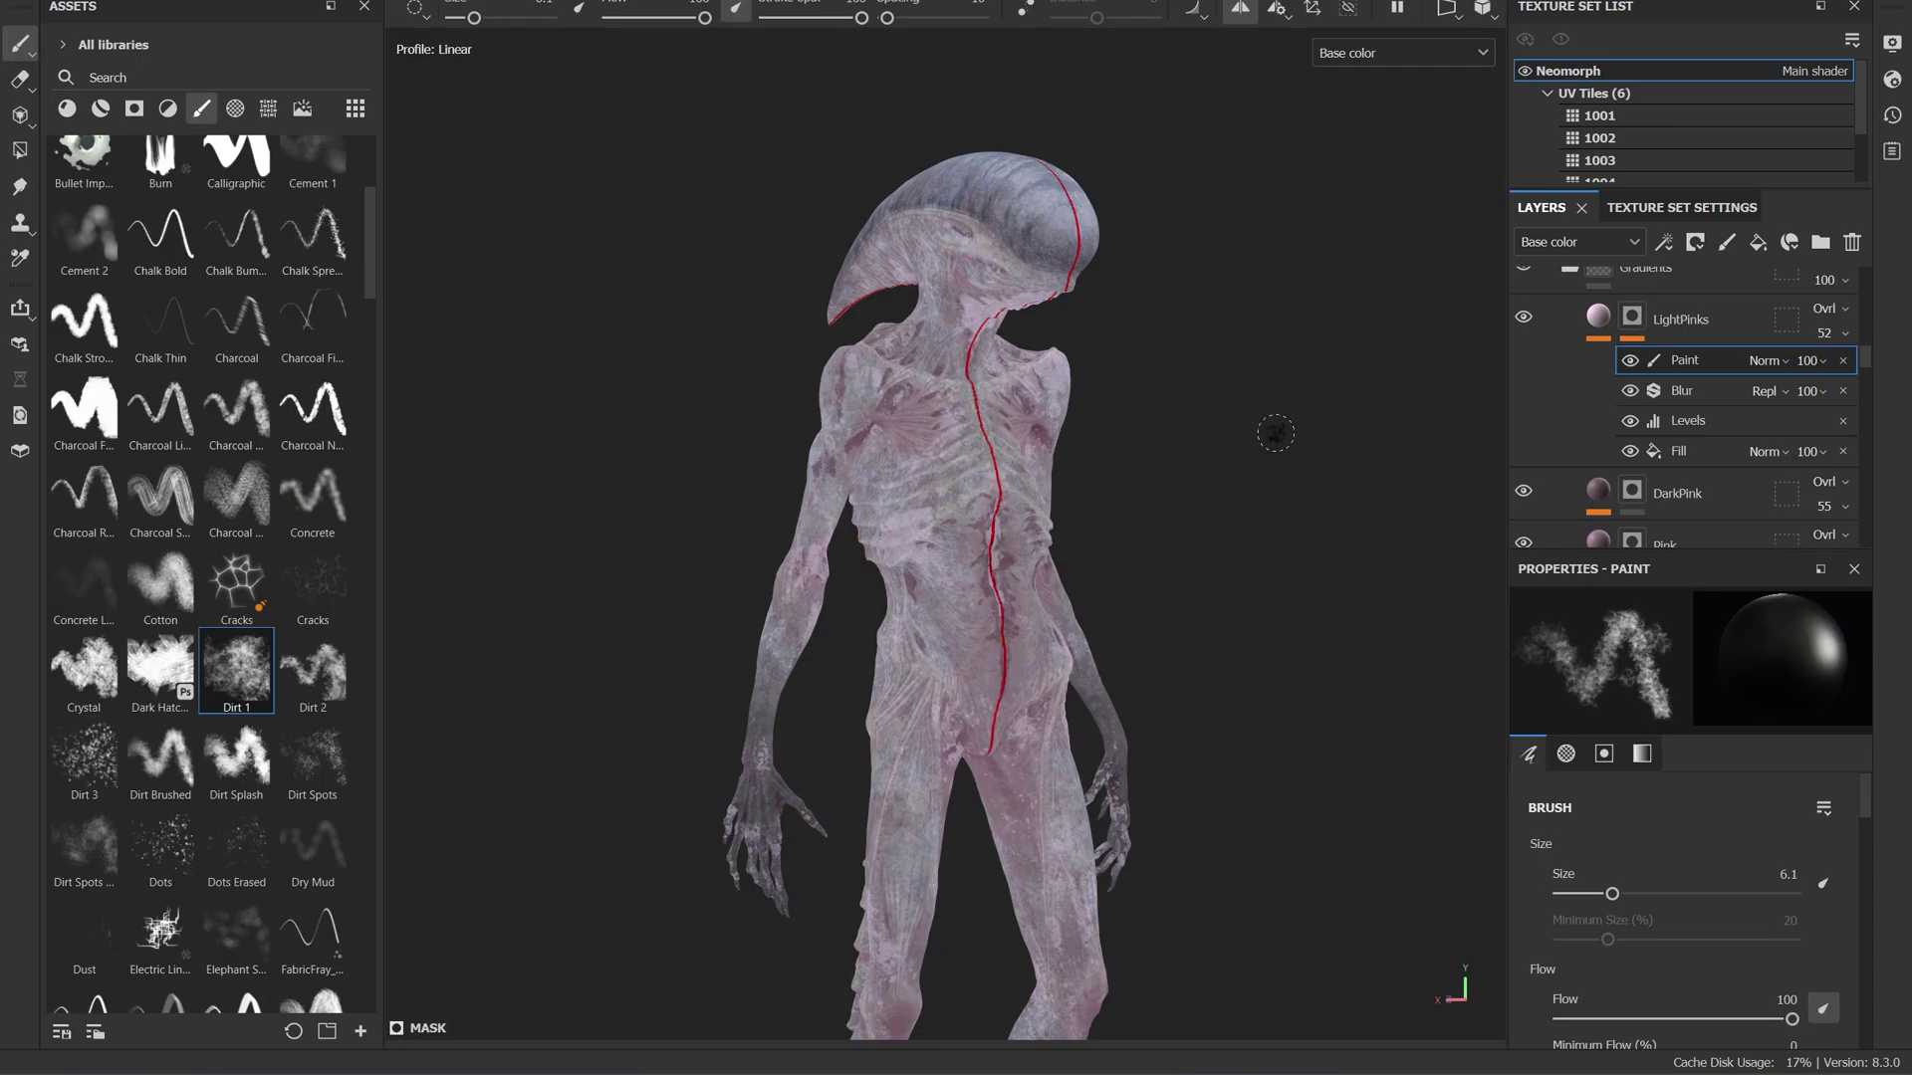
Orbit and zoom around the alien to inspect the light-pink paint on tail, hand and legs.
mouse_move(1275, 395)
left_mouse_down("alt")
mouse_move(734, 376)
mouse_move(1095, 364)
mouse_move(1208, 414)
mouse_move(1287, 408)
left_mouse_up("alt")
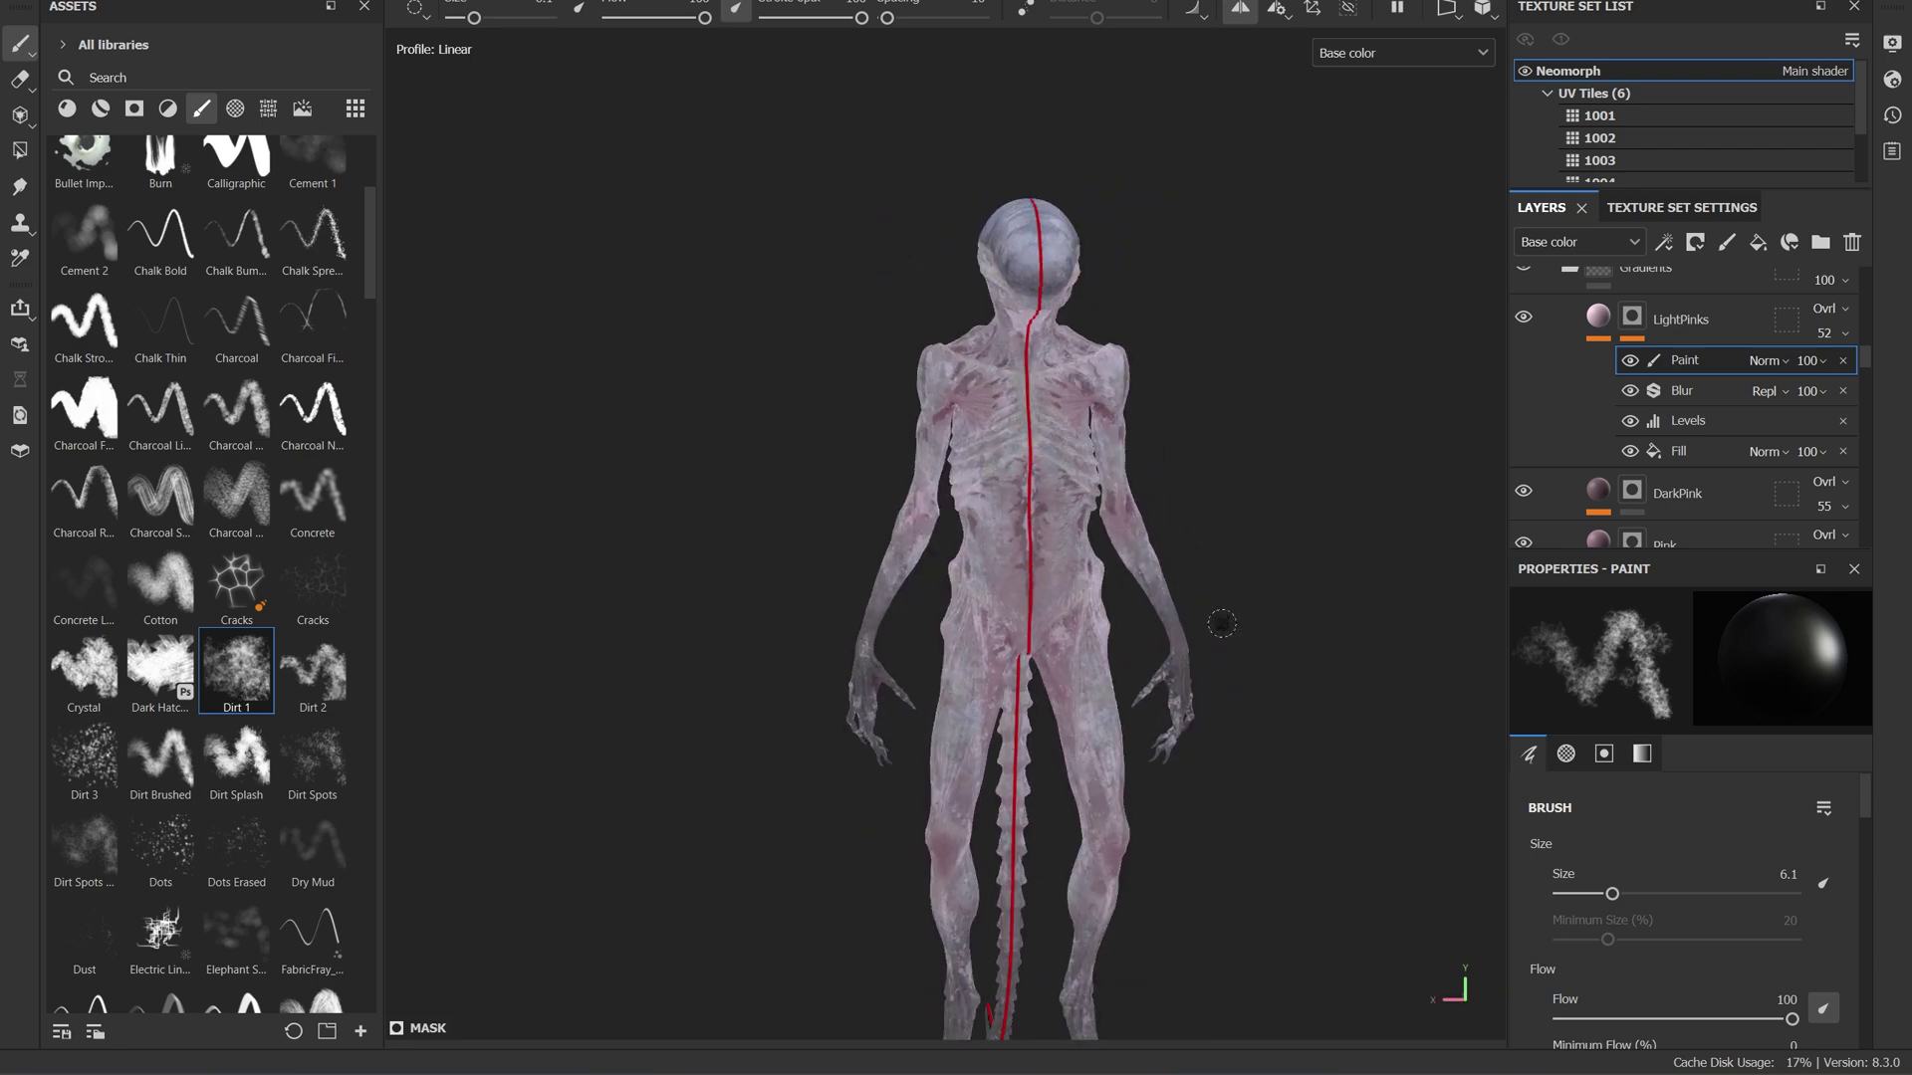
scroll(1112, 464, "up", 3)
left_click_drag(1112, 464, 1301, 501, "alt")
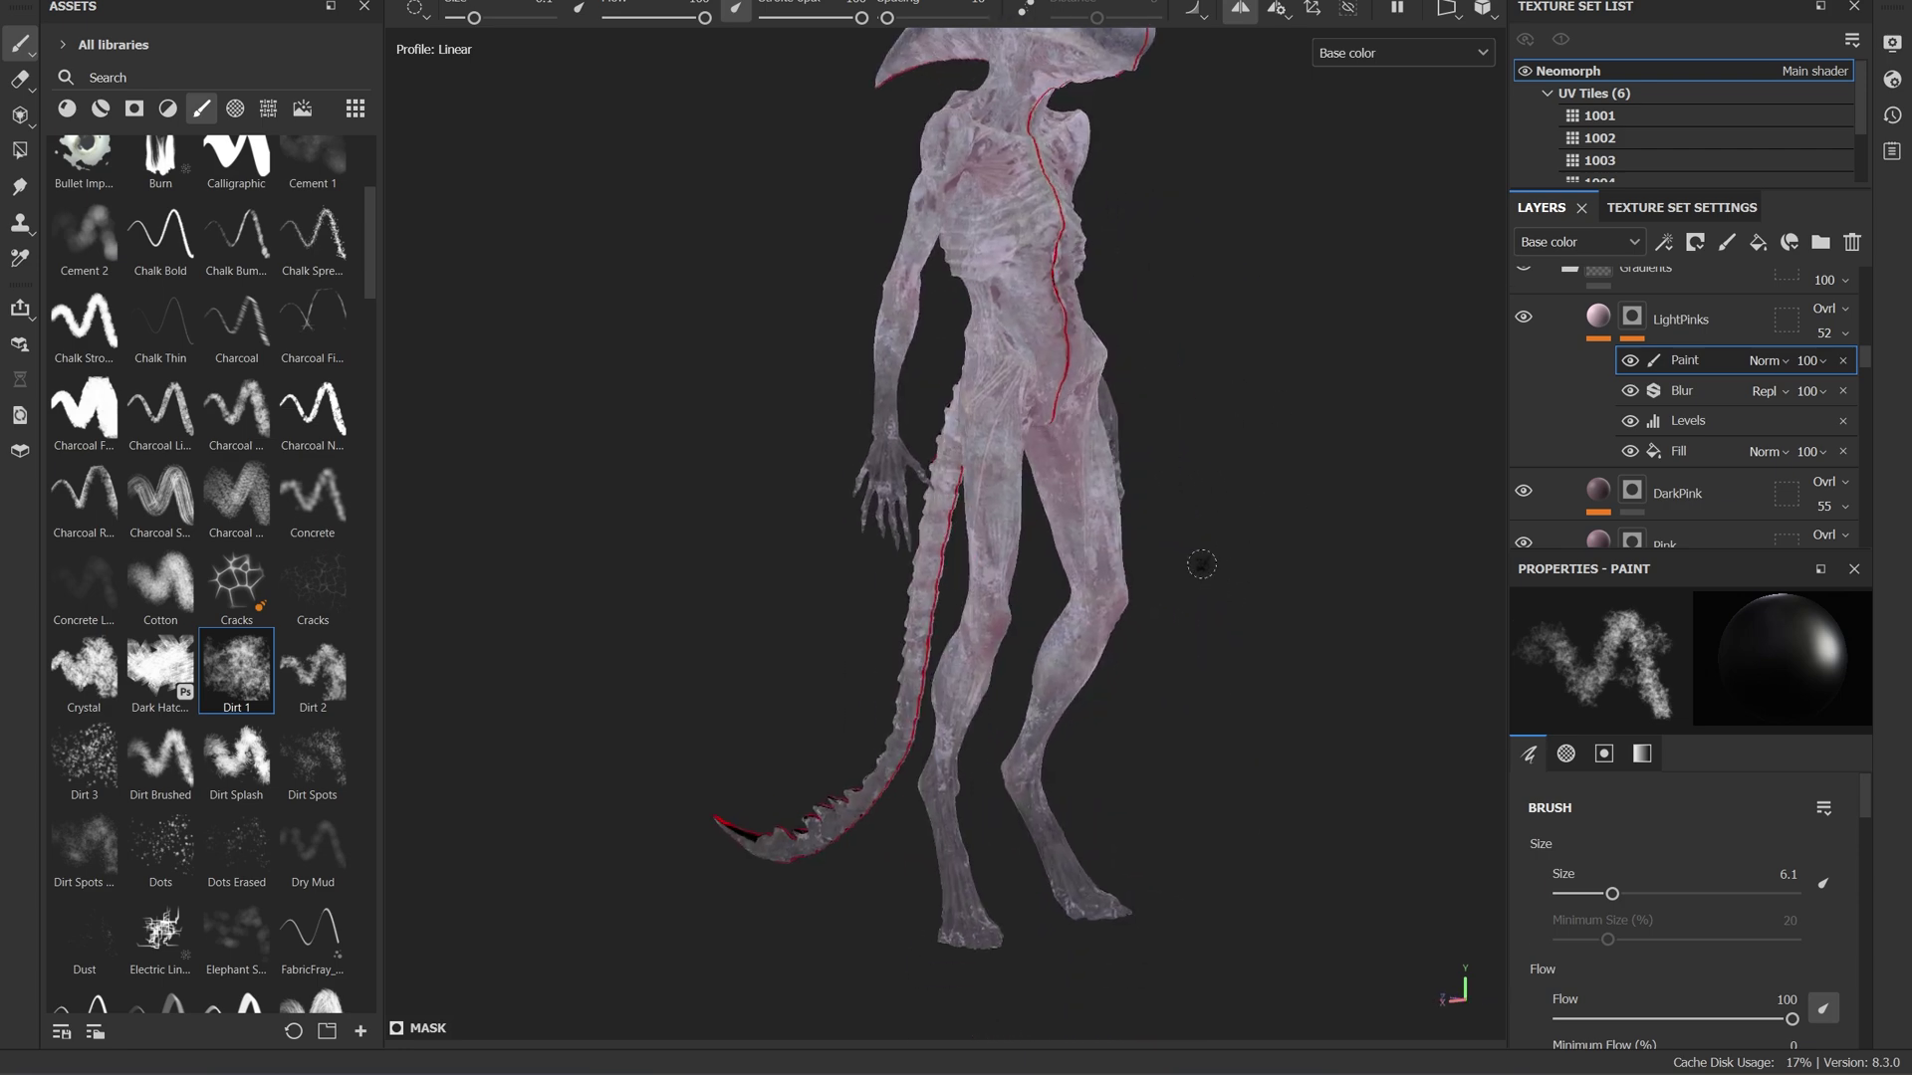
middle_click_drag(1202, 565, 1102, 787)
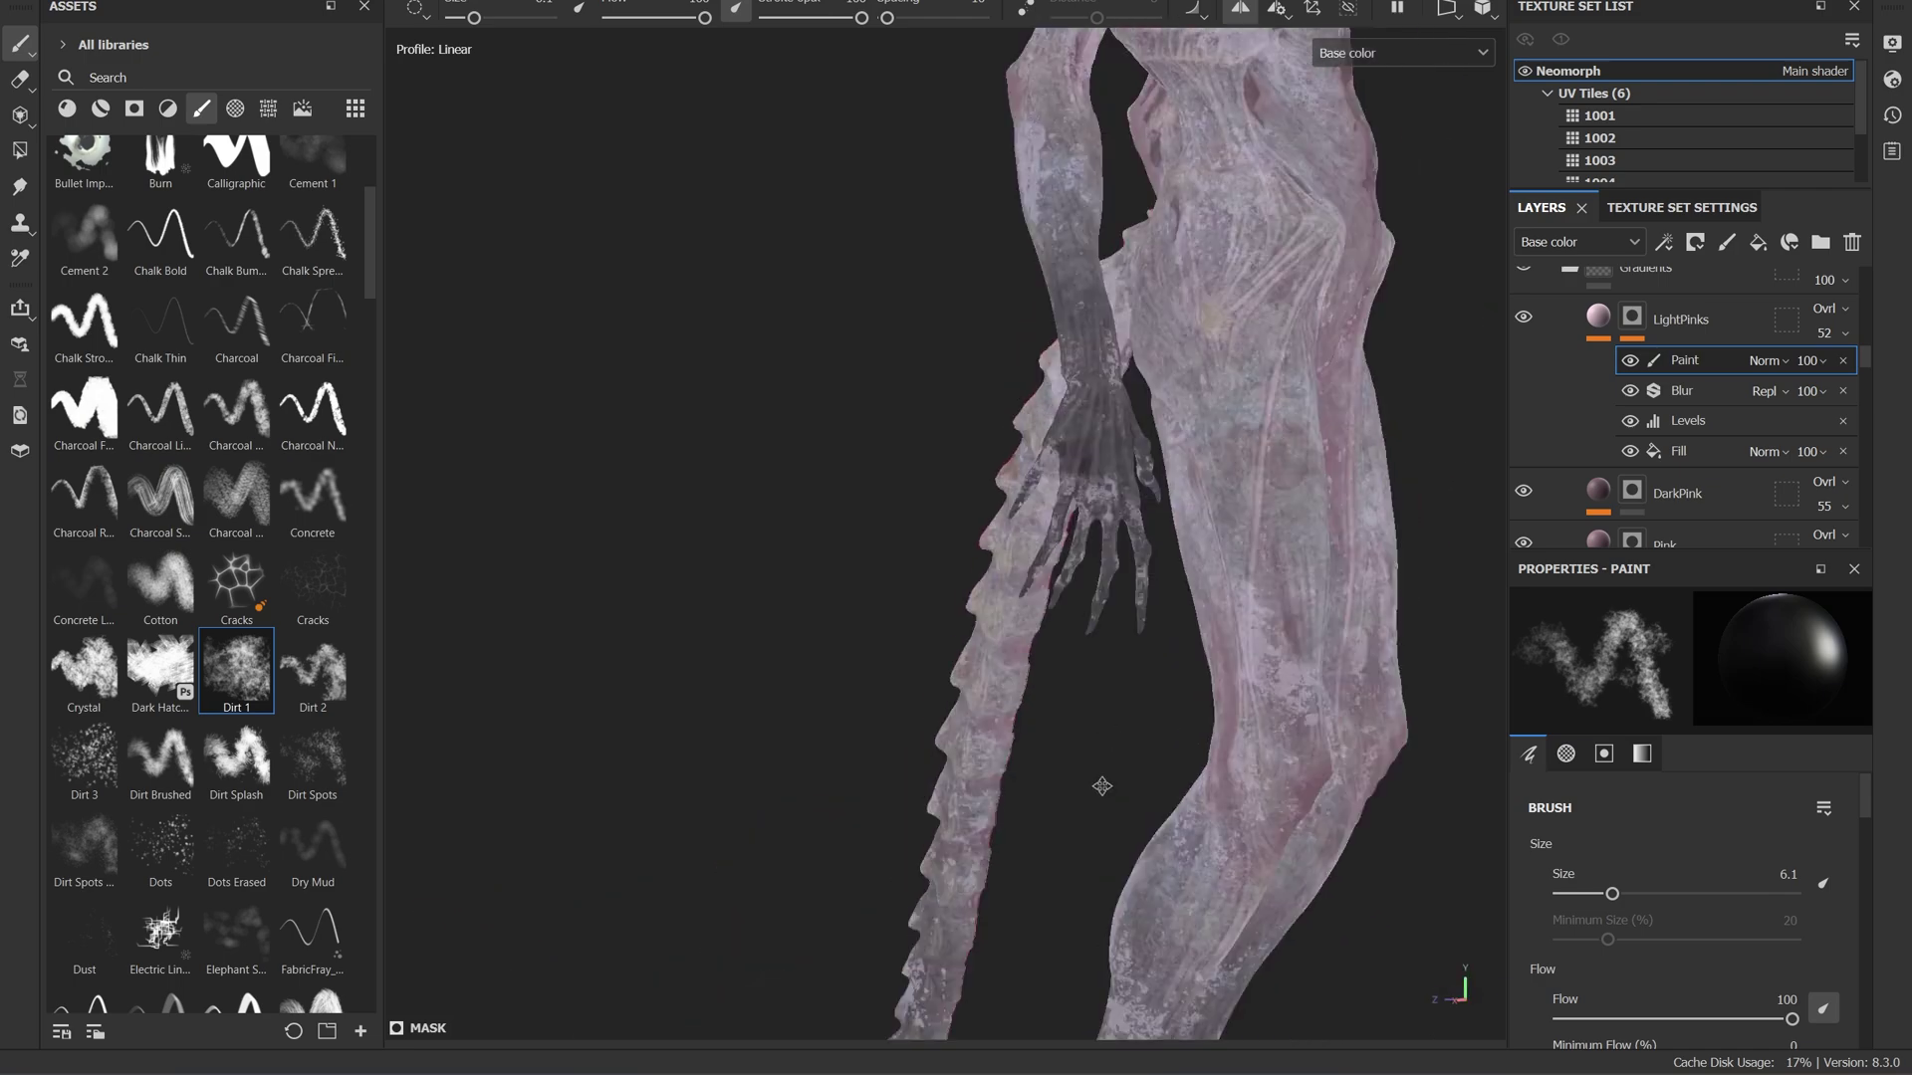
left_click_drag(1102, 787, 769, 468, "alt")
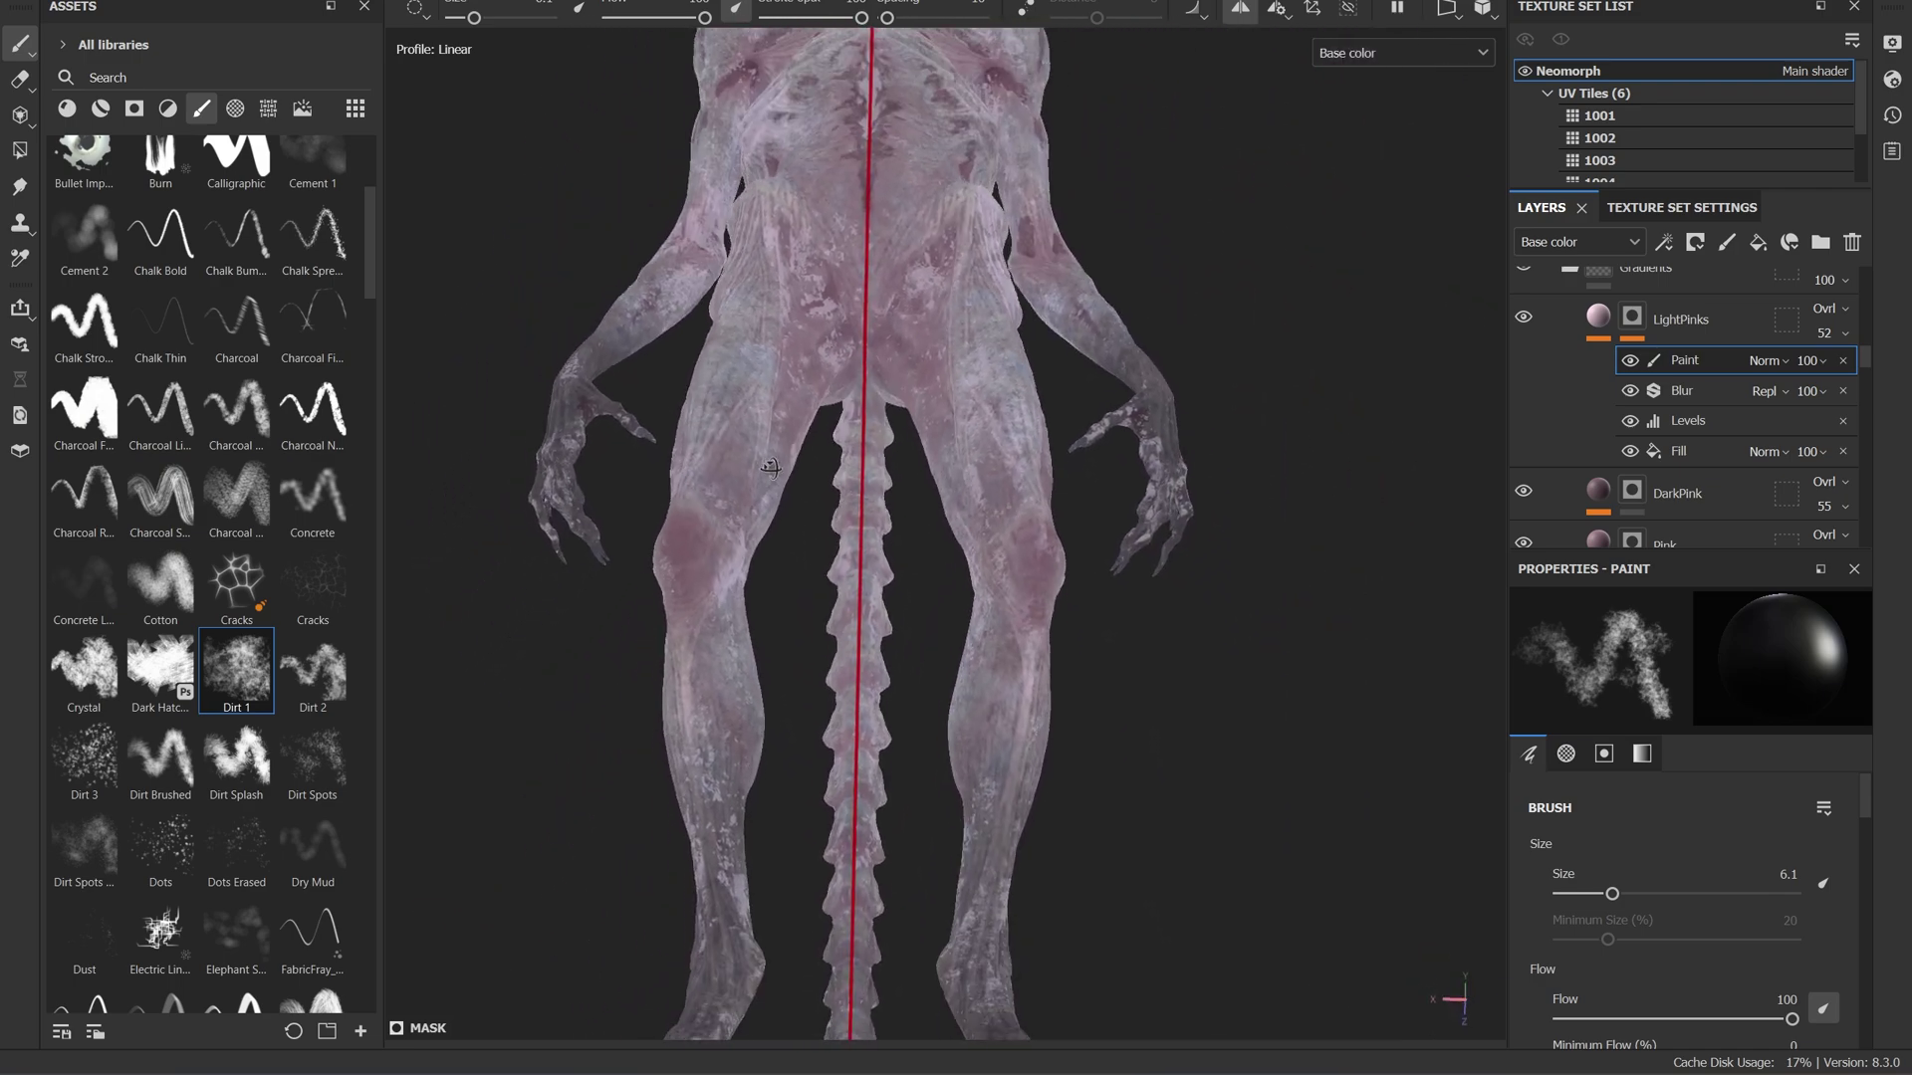
scroll(696, 610, "down", 5)
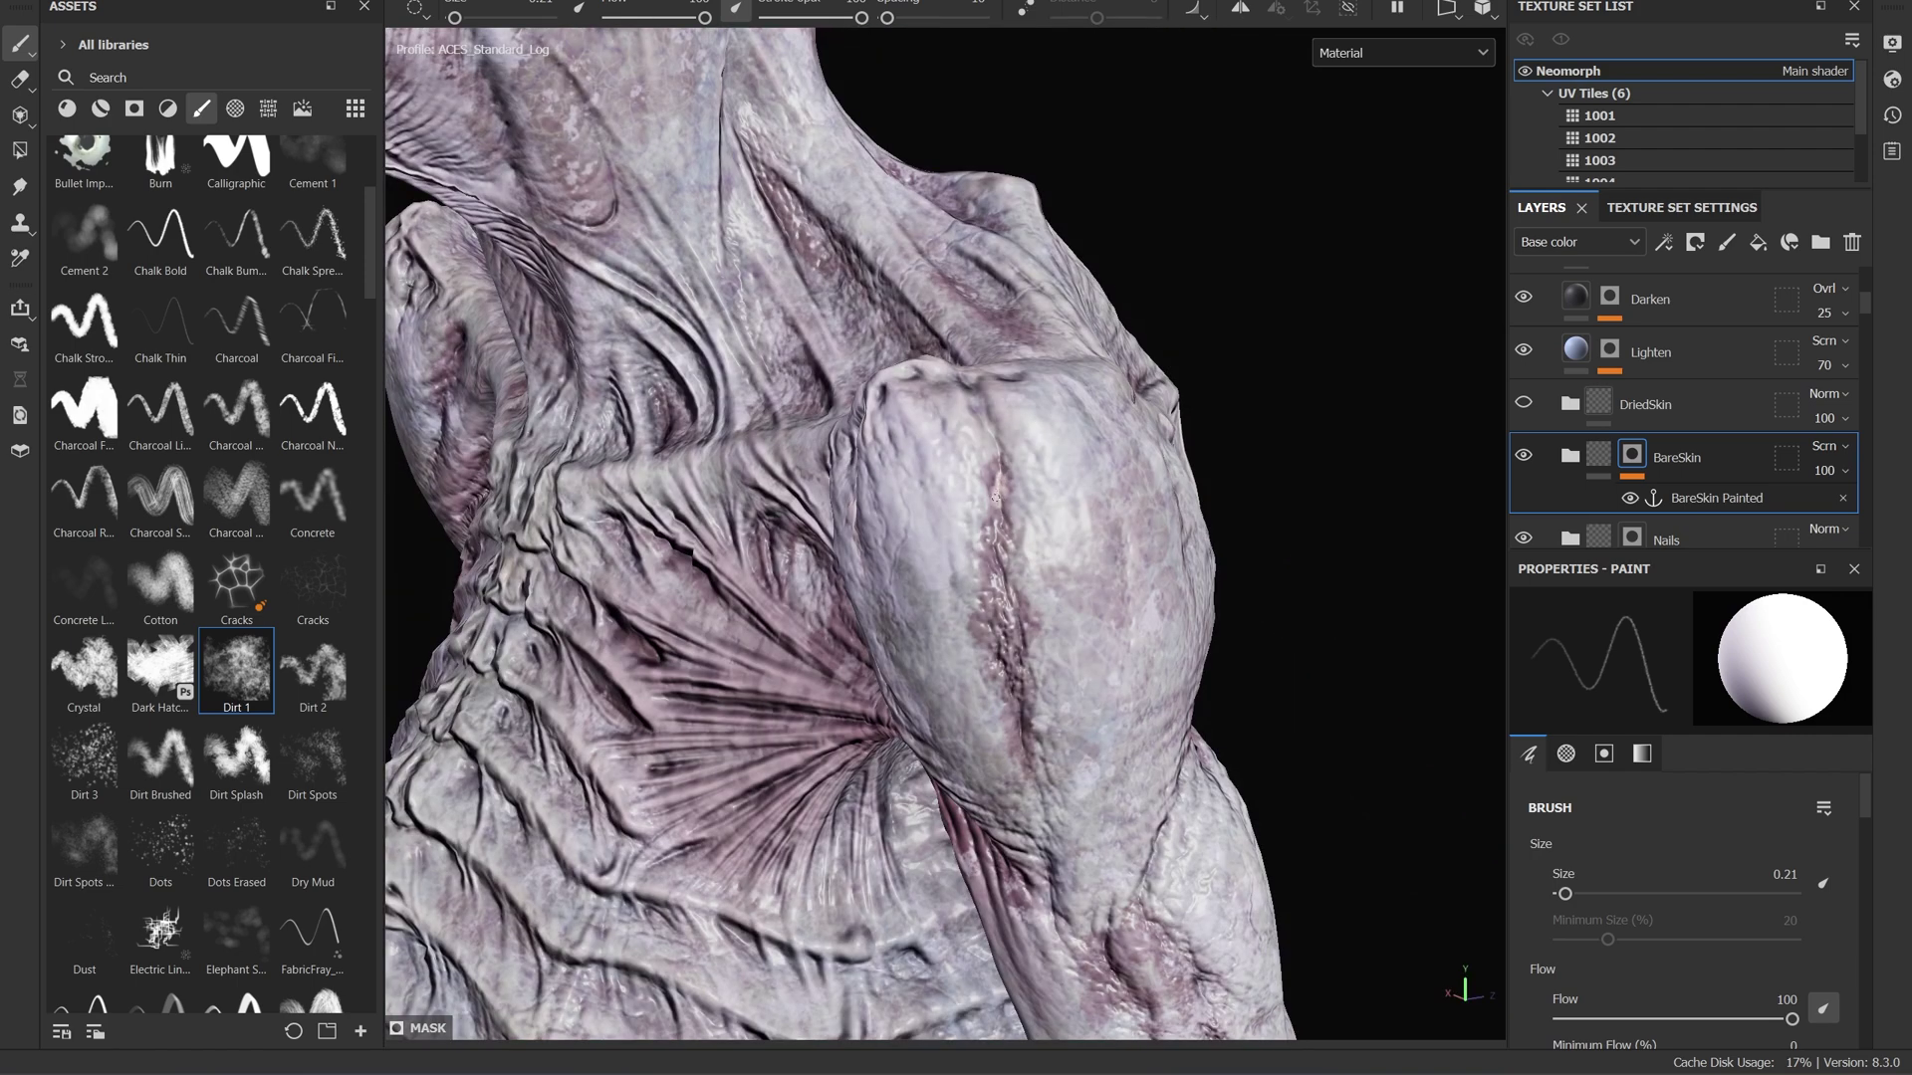
Show the DriedSkin folder and orbit from the horn to a frontal chest view.
left_click(1522, 404)
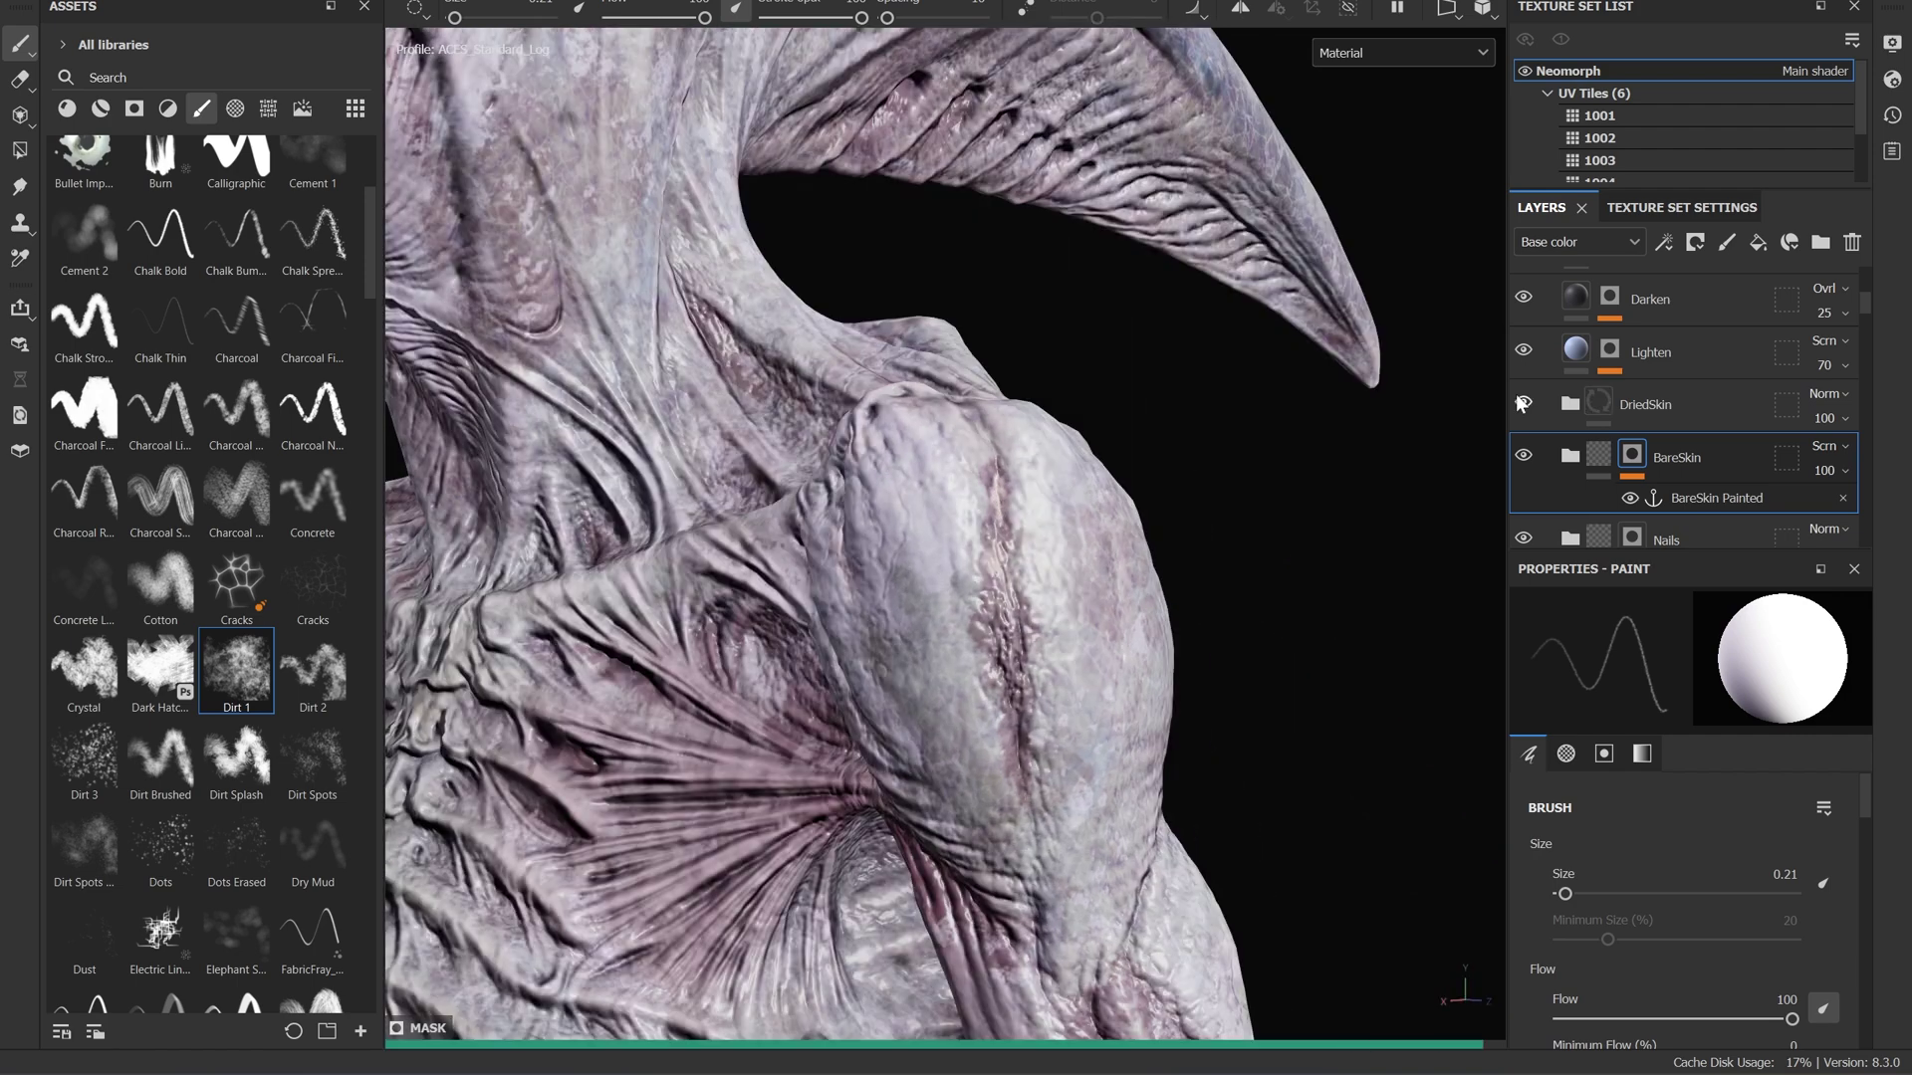
left_click_drag(1294, 428, 1235, 436, "alt")
left_click_drag(1229, 626, 1266, 613, "alt")
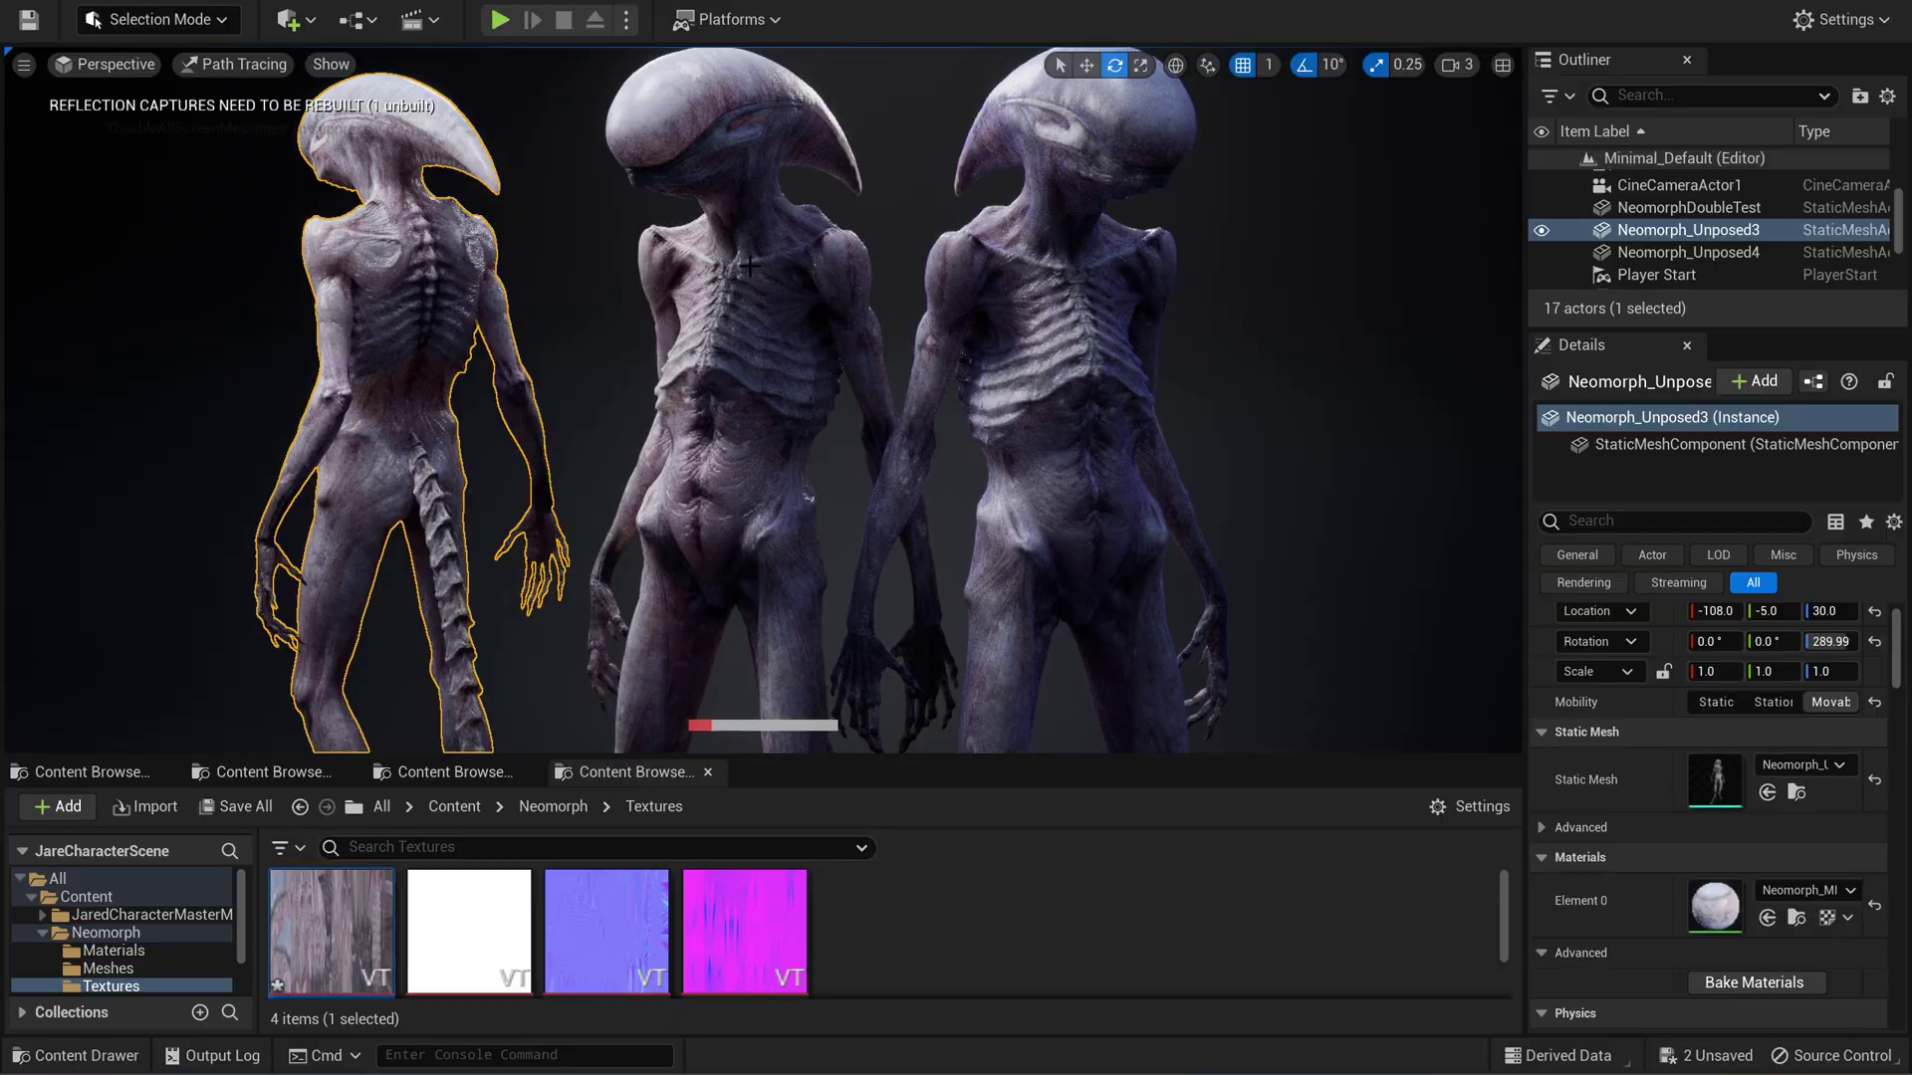
scroll(1140, 687, "up", 5)
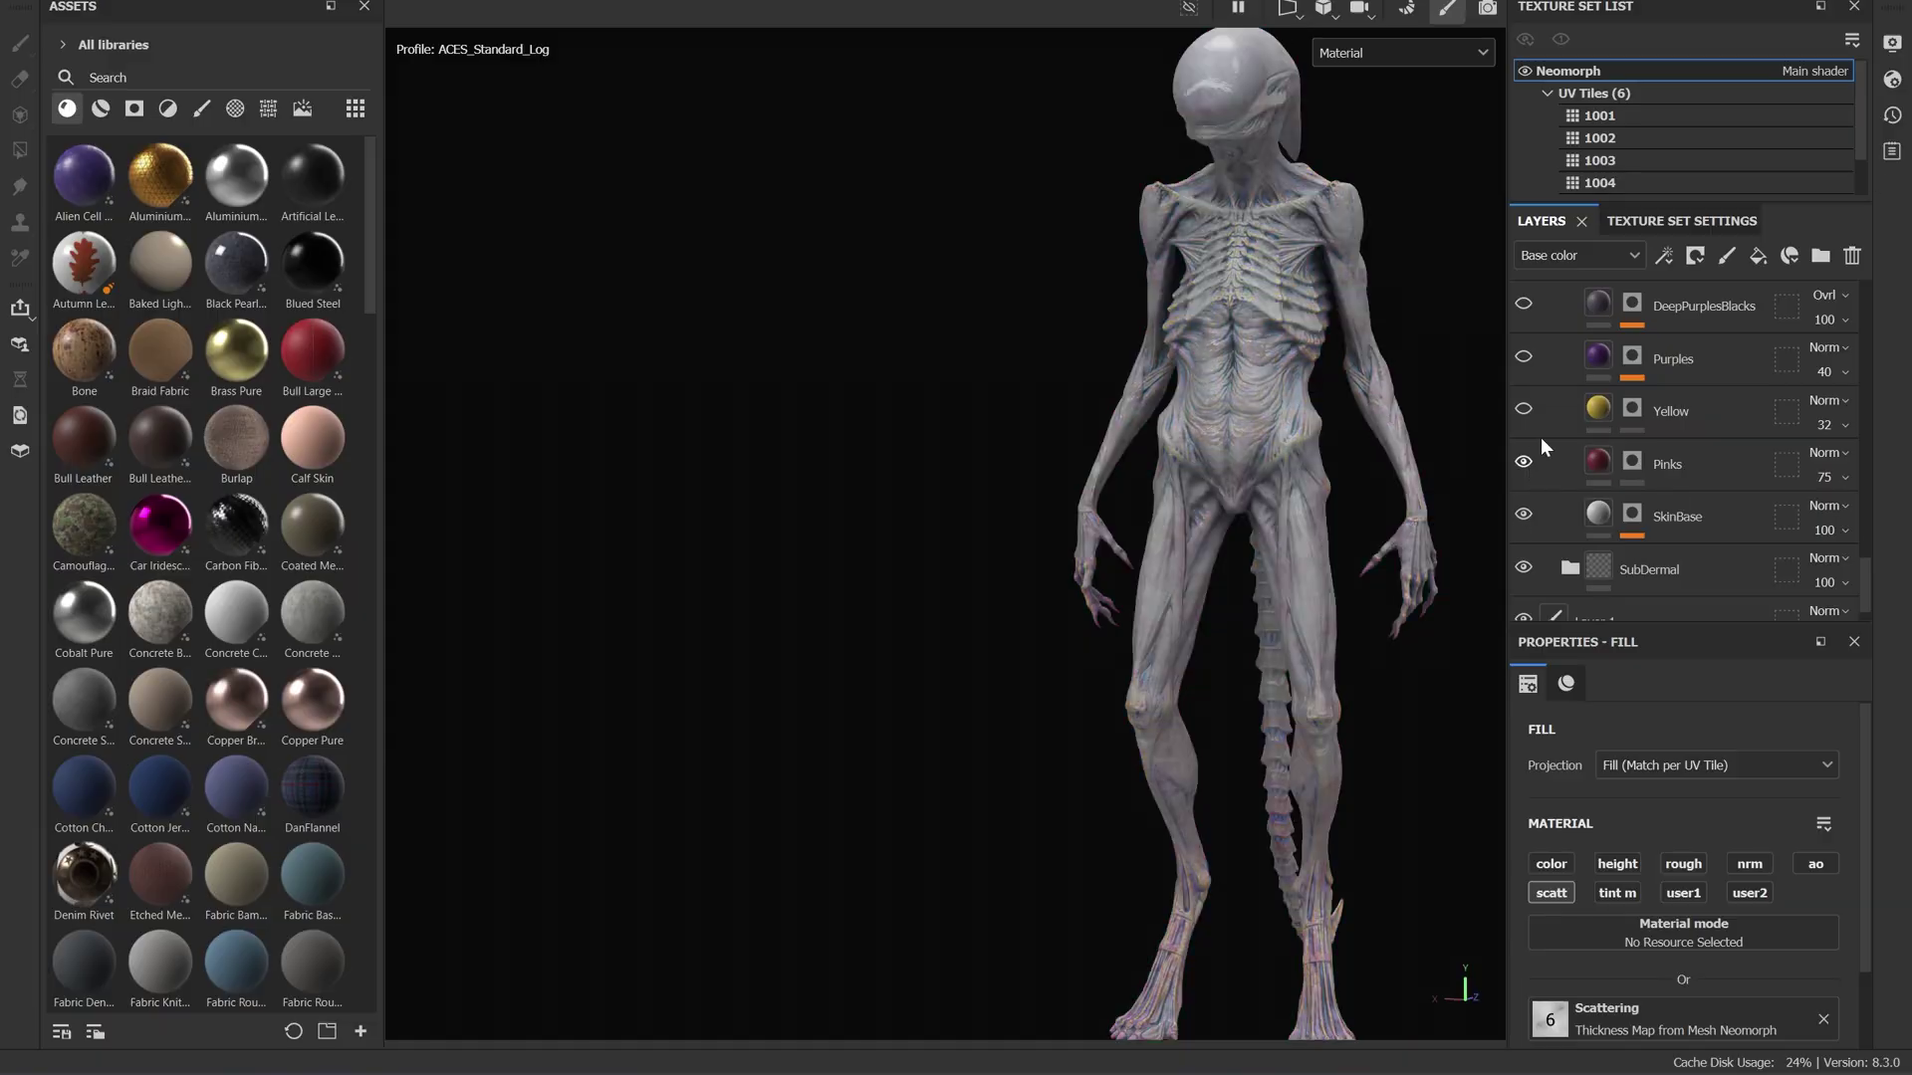
Toggle the Purples layer's visibility and hide the Curve layer's purple tint while scrolling the stack.
left_click(1523, 423)
scroll(1550, 402, "up", 6)
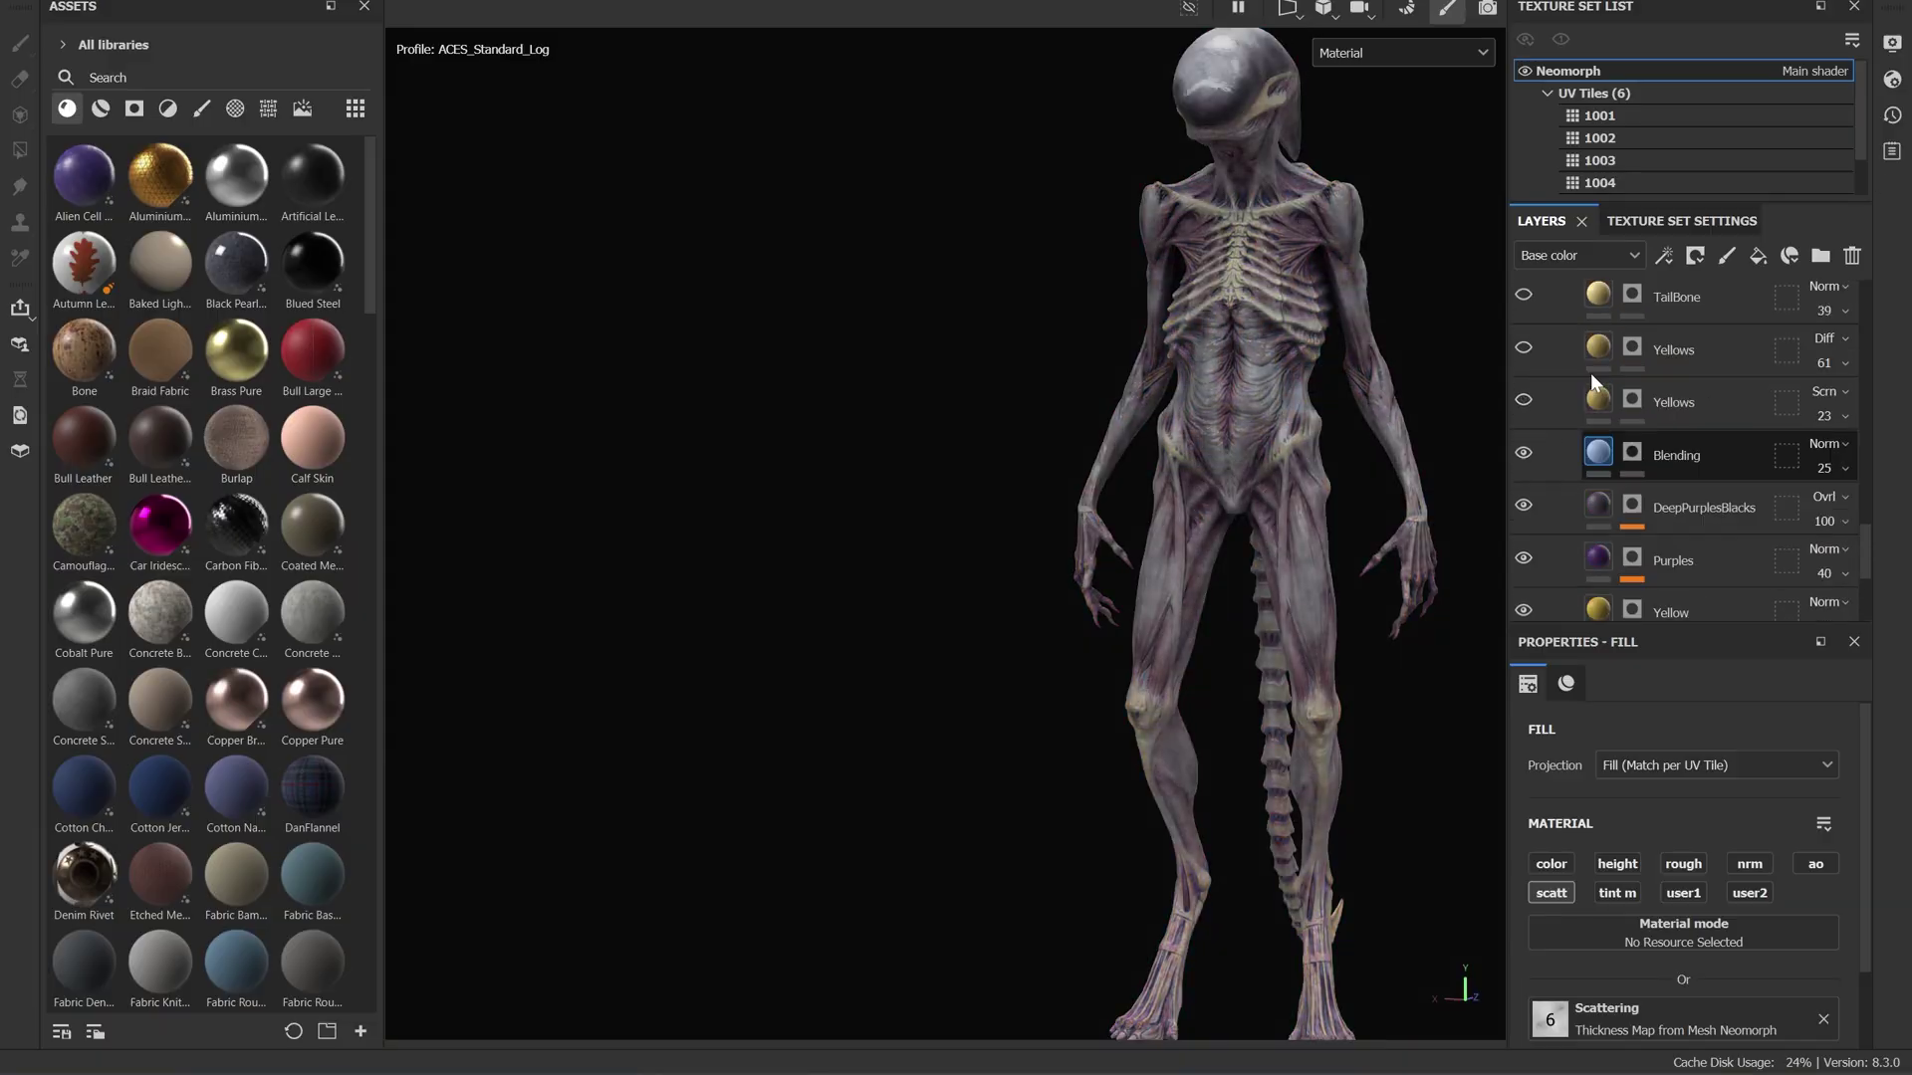
scroll(1538, 398, "up", 3)
left_click(1524, 364)
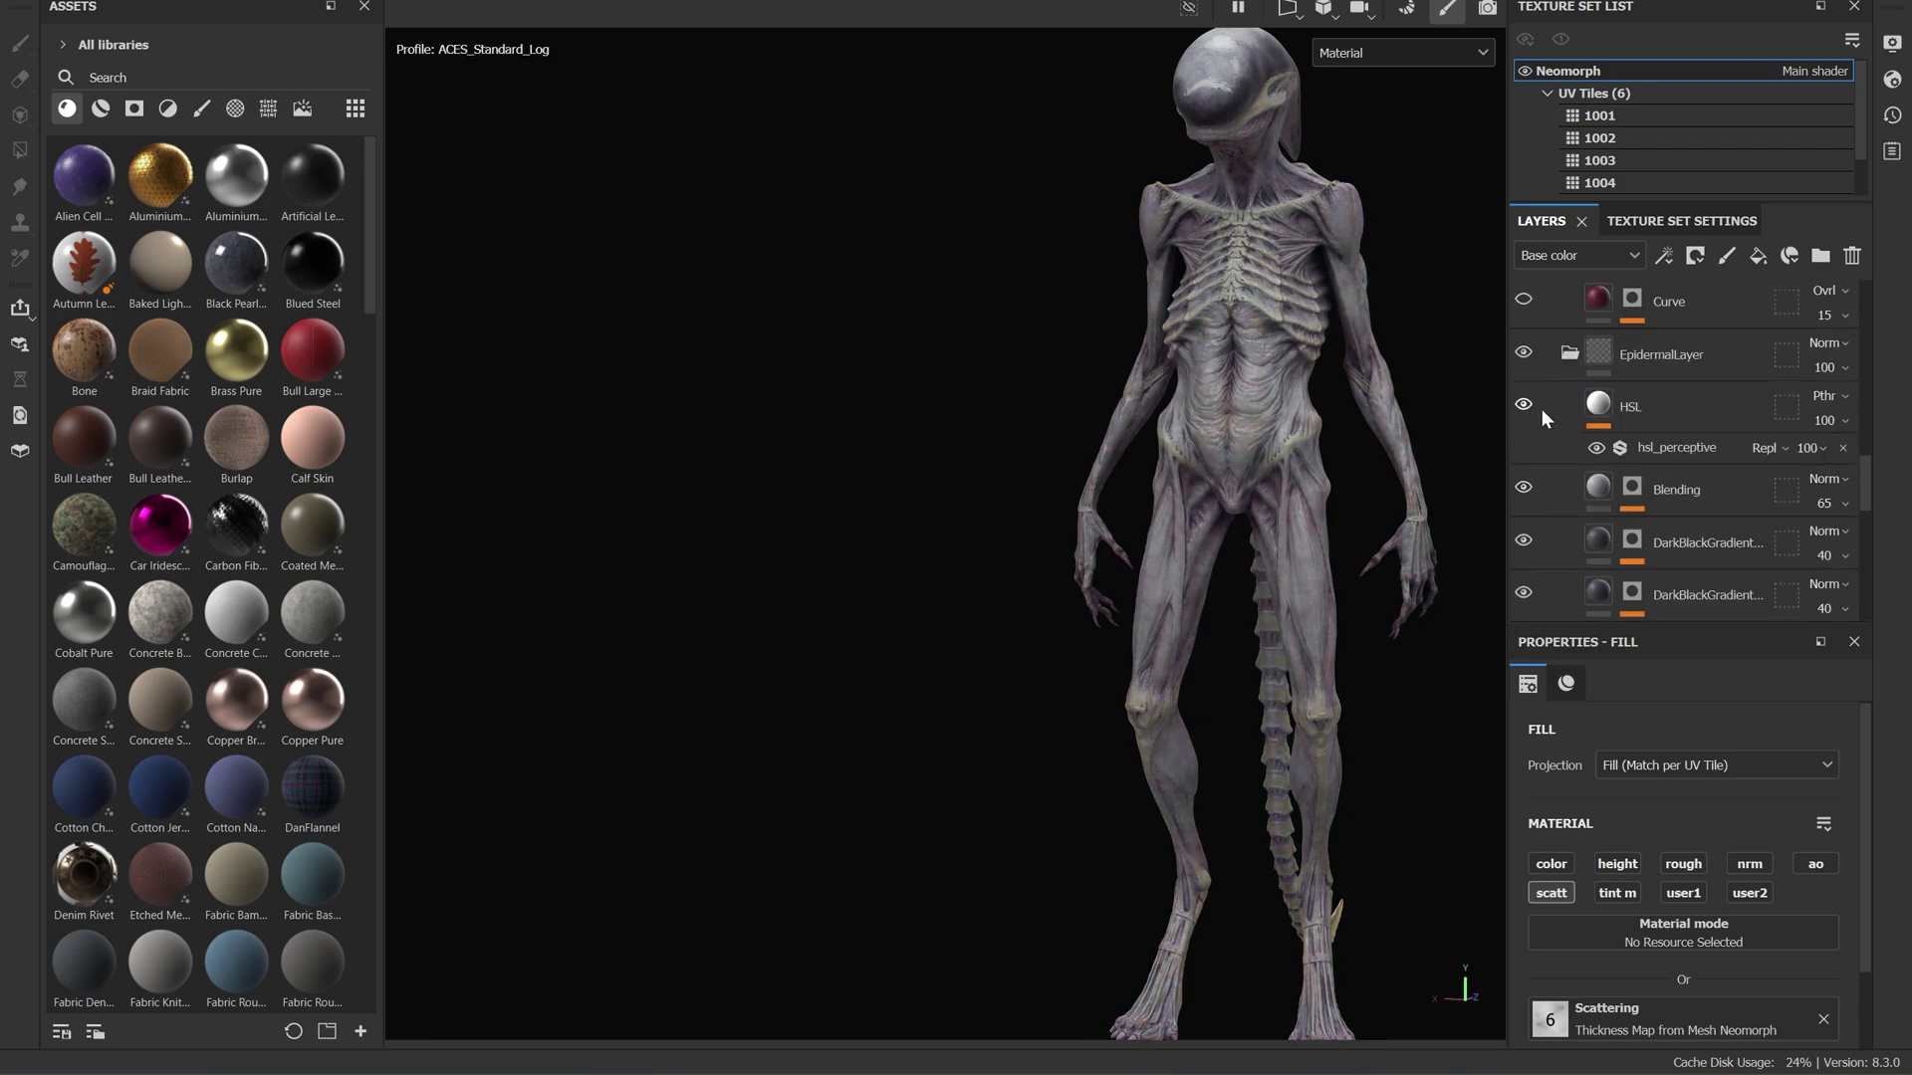
scroll(1533, 418, "up", 3)
scroll(1523, 450, "up", 2)
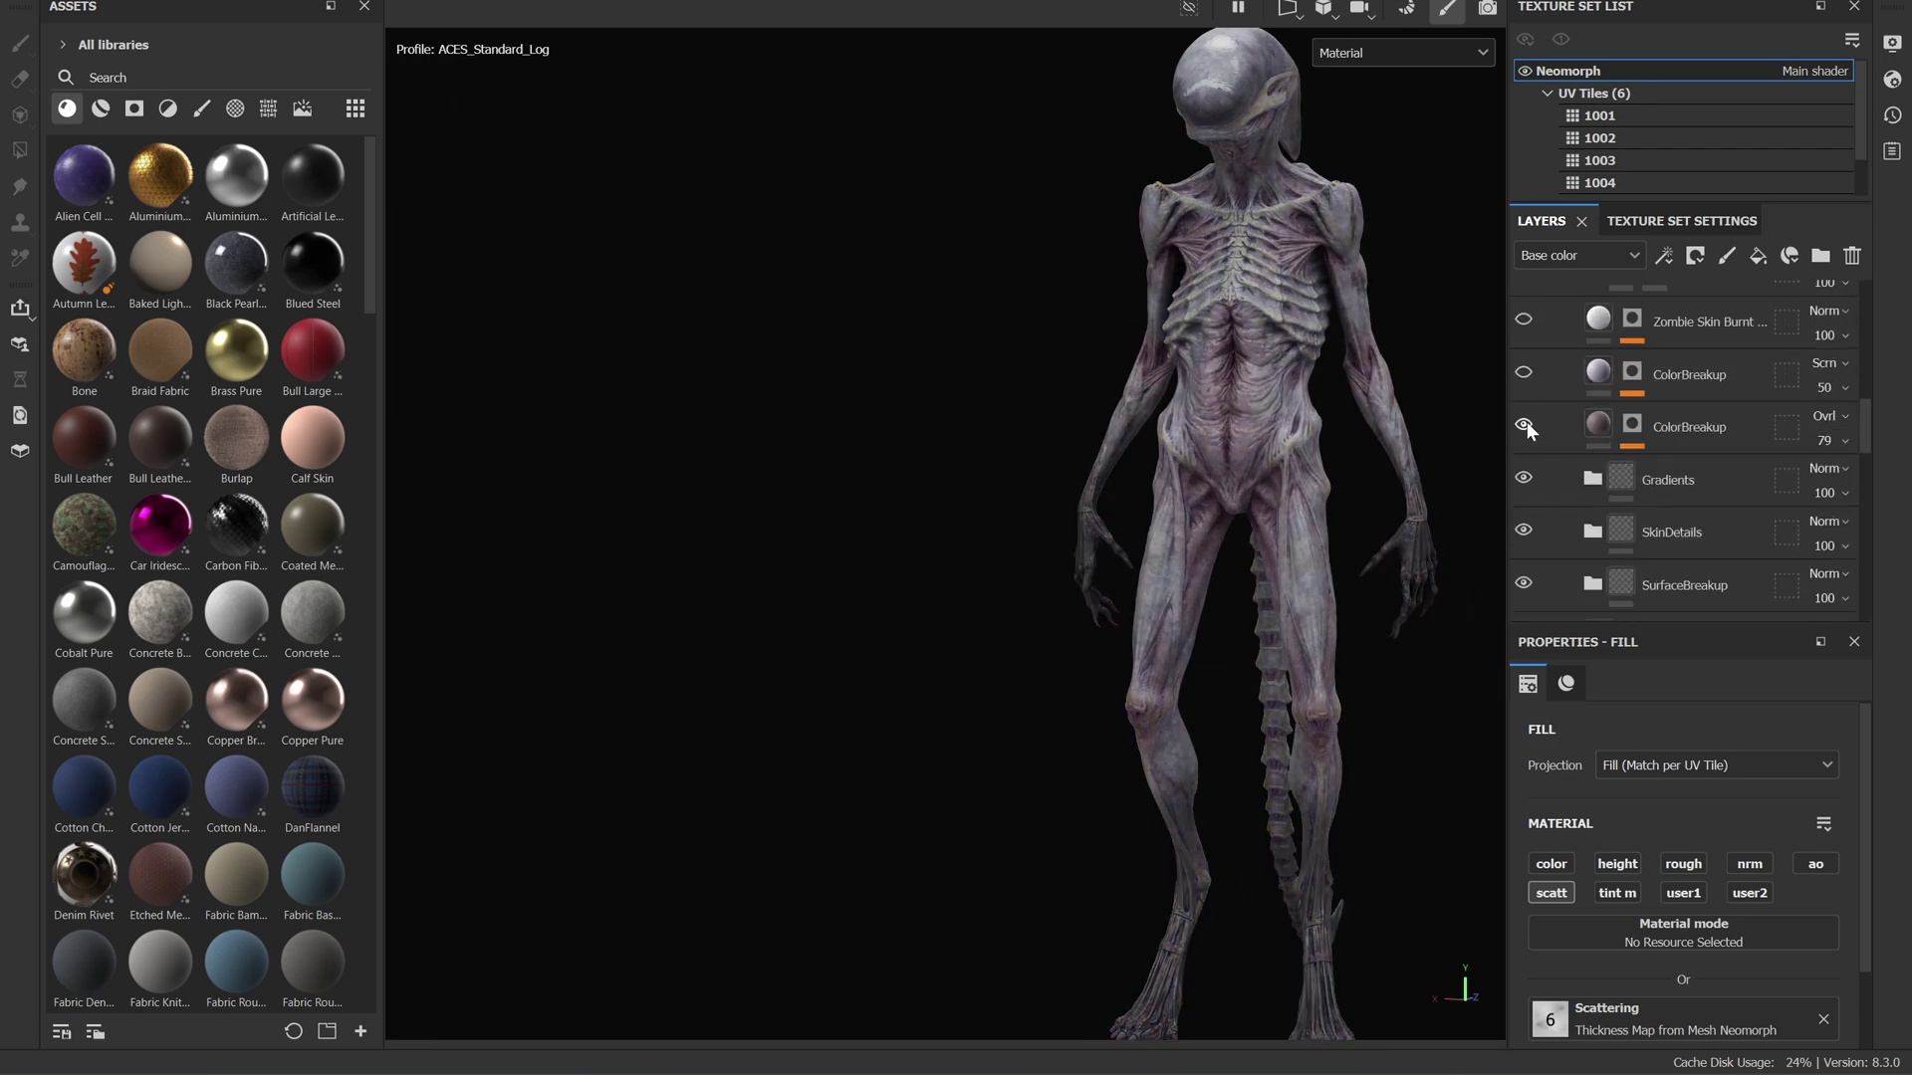
scroll(1527, 438, "up", 3)
scroll(1529, 438, "up", 2)
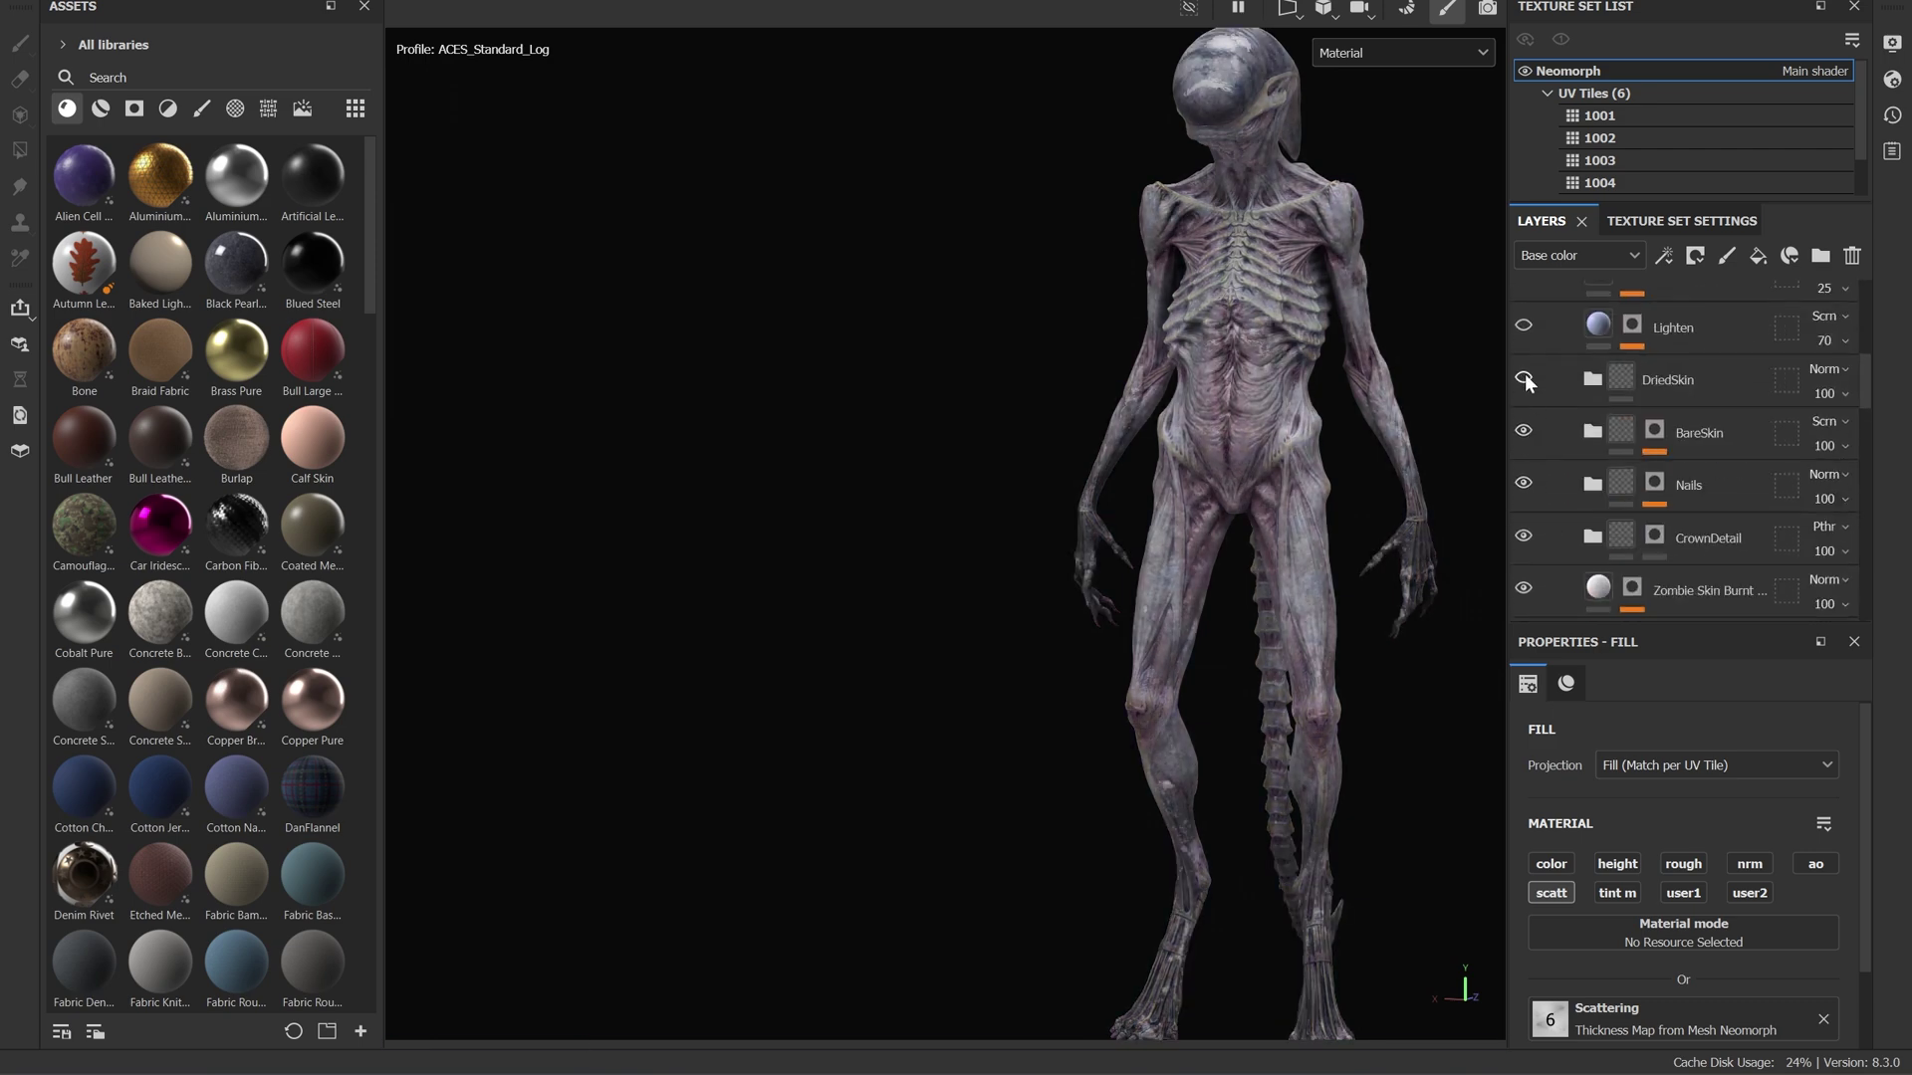
scroll(1553, 418, "up", 5)
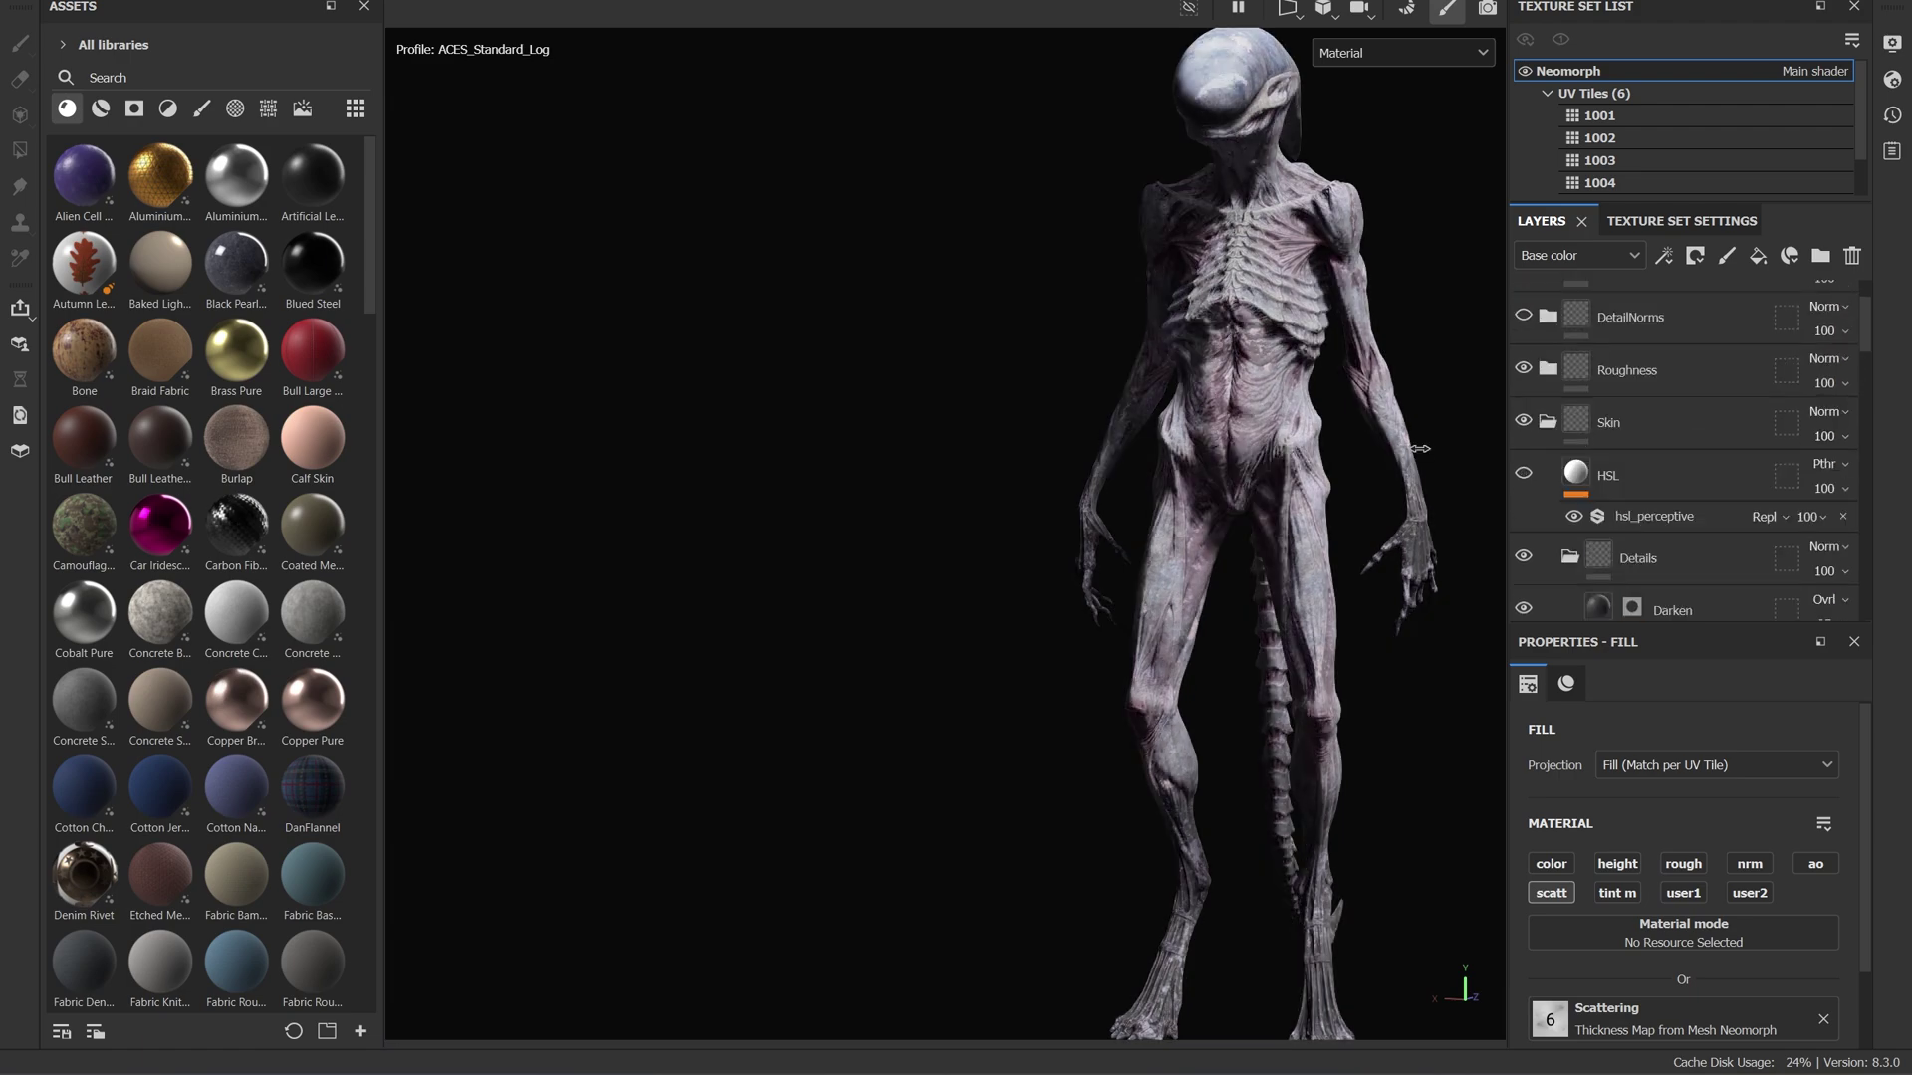
Compare the base colour and full material views, then open the surface albedo colour picker.
key("c")
scroll(1372, 386, "up", 3)
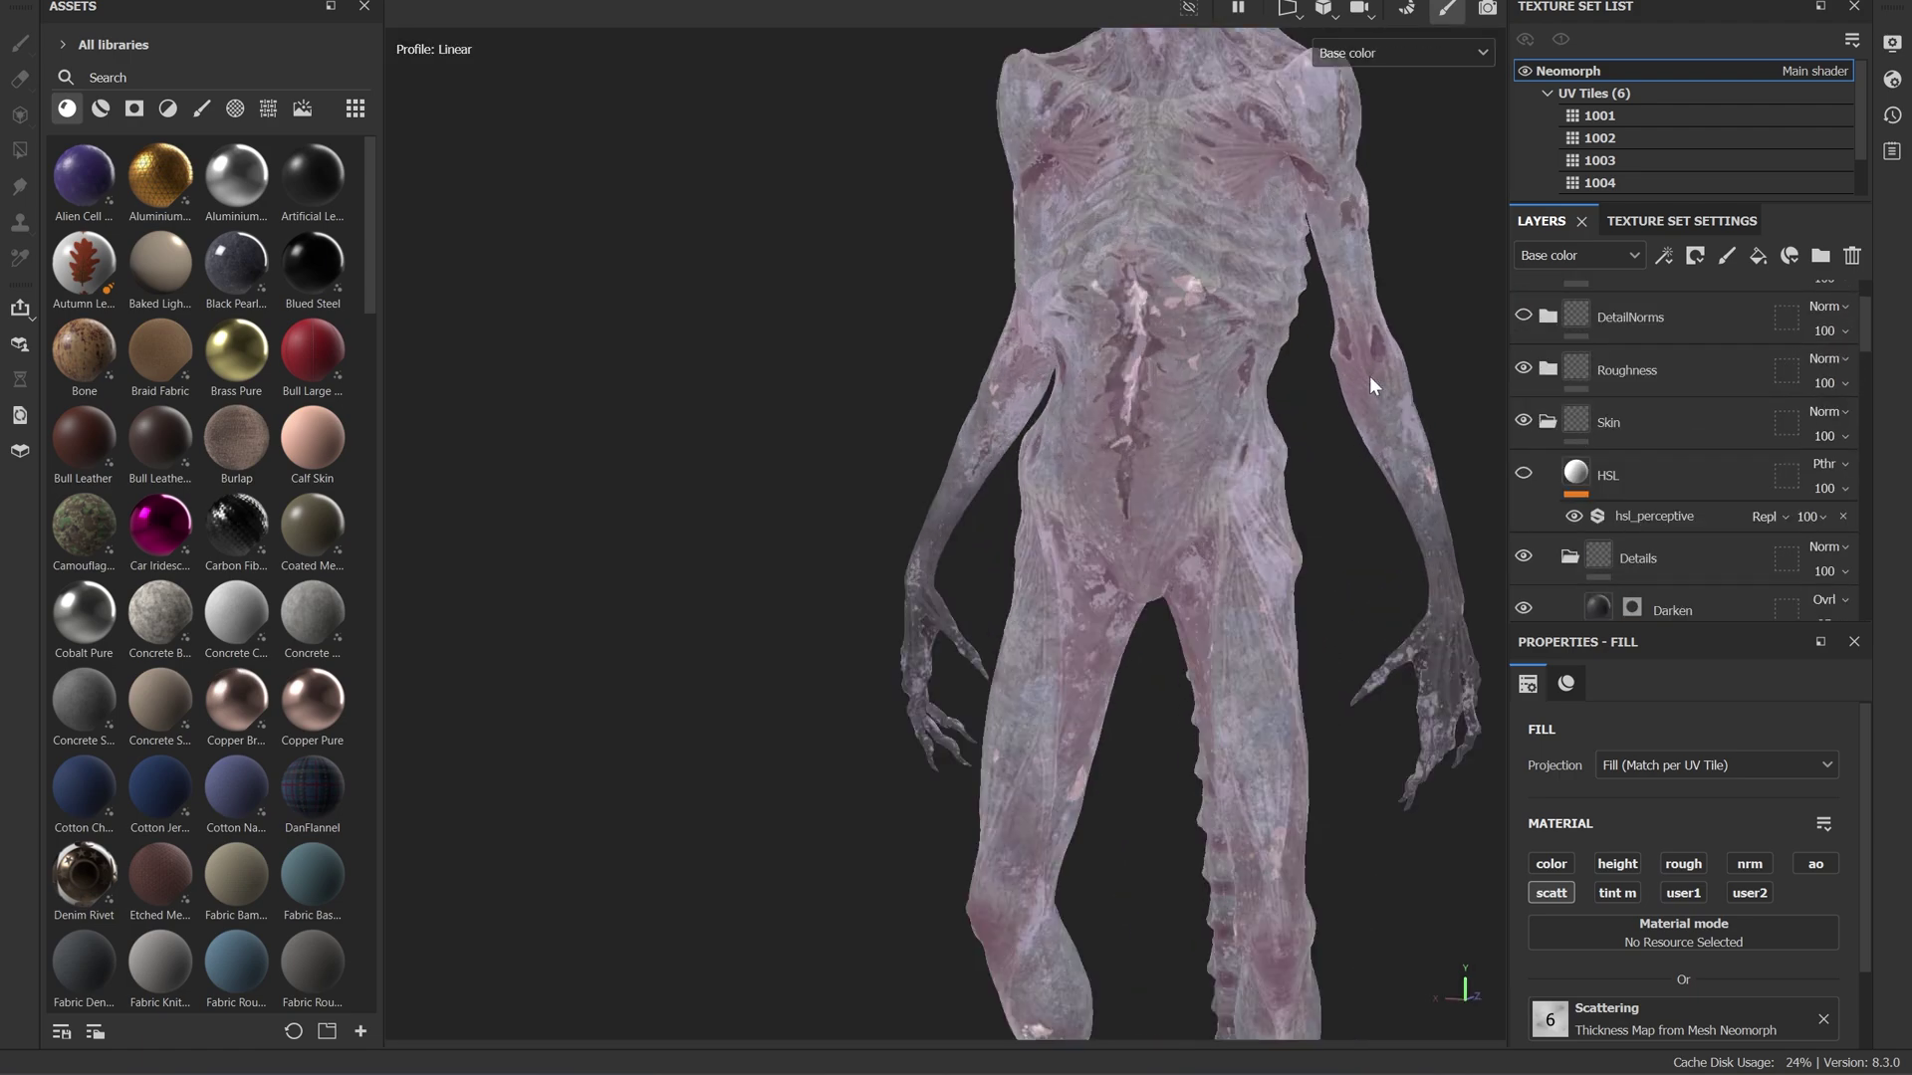
key("m")
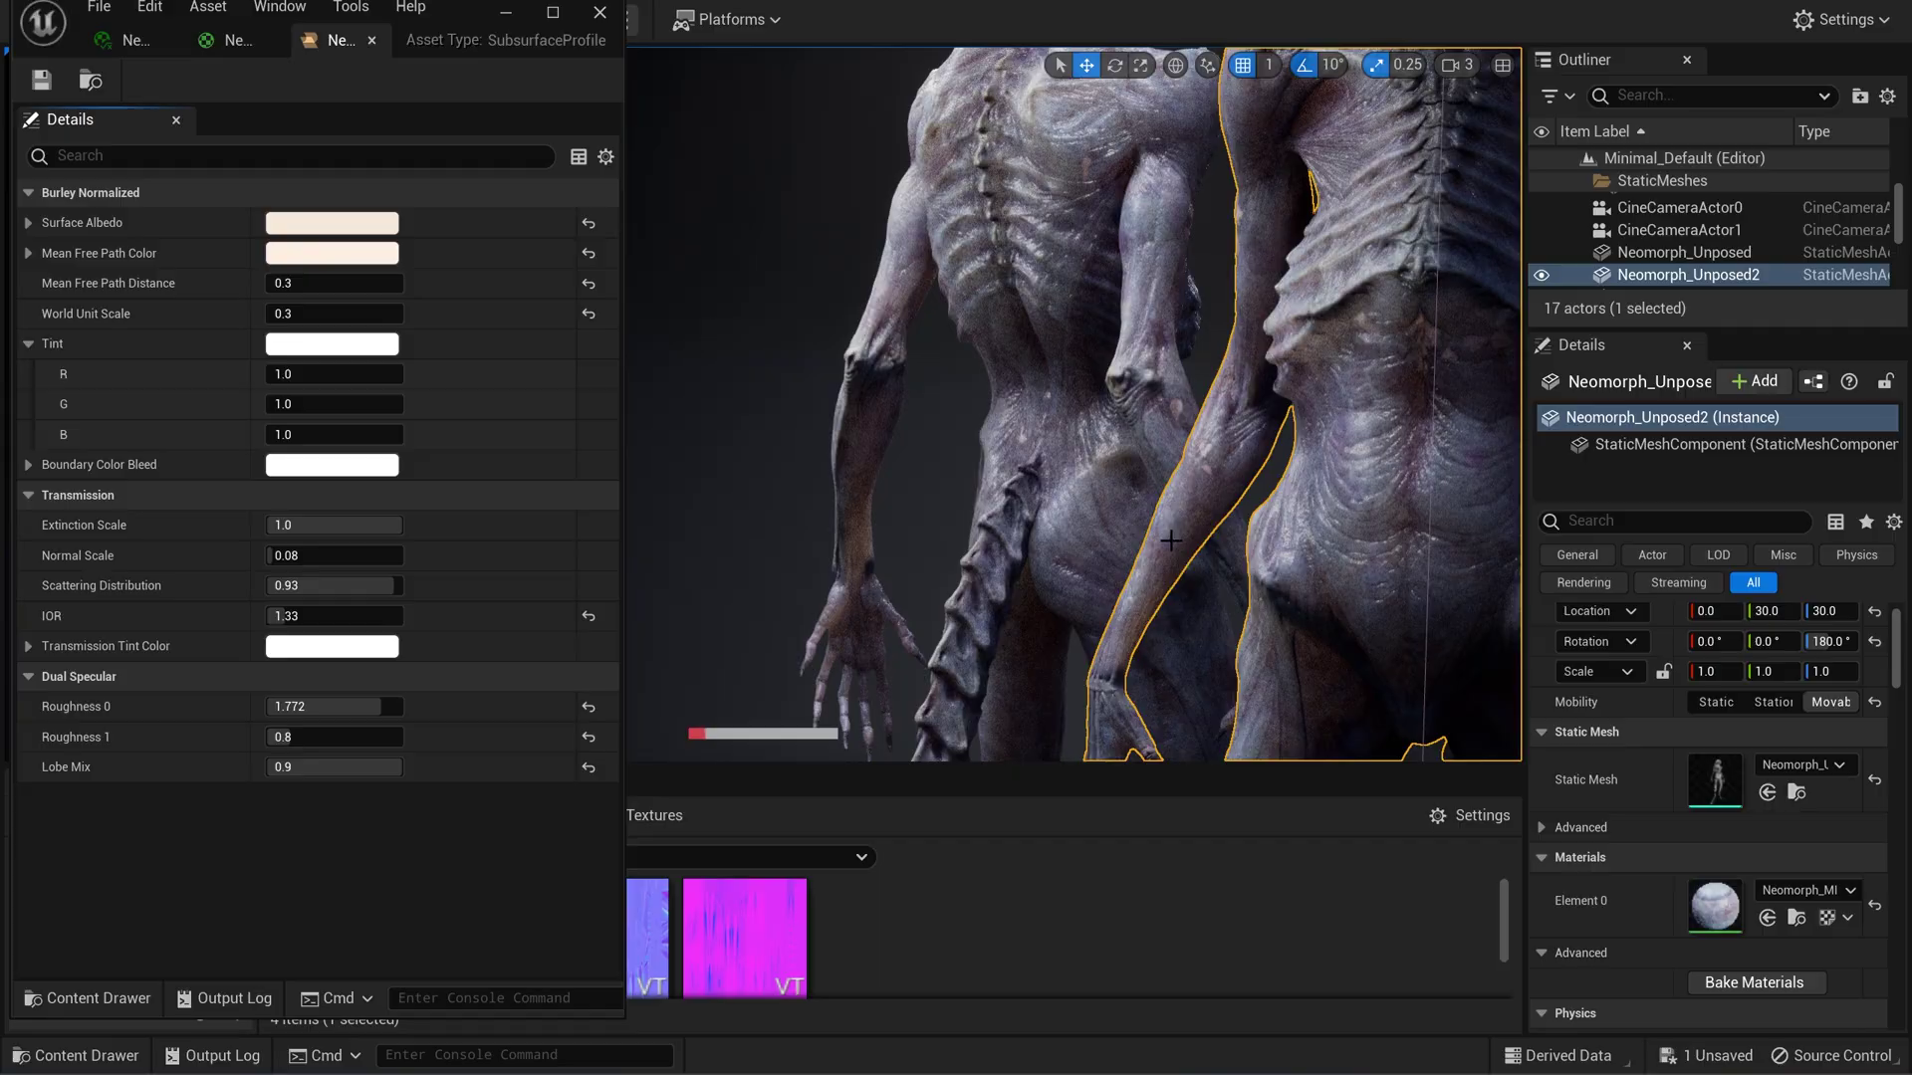
left_click(308, 253)
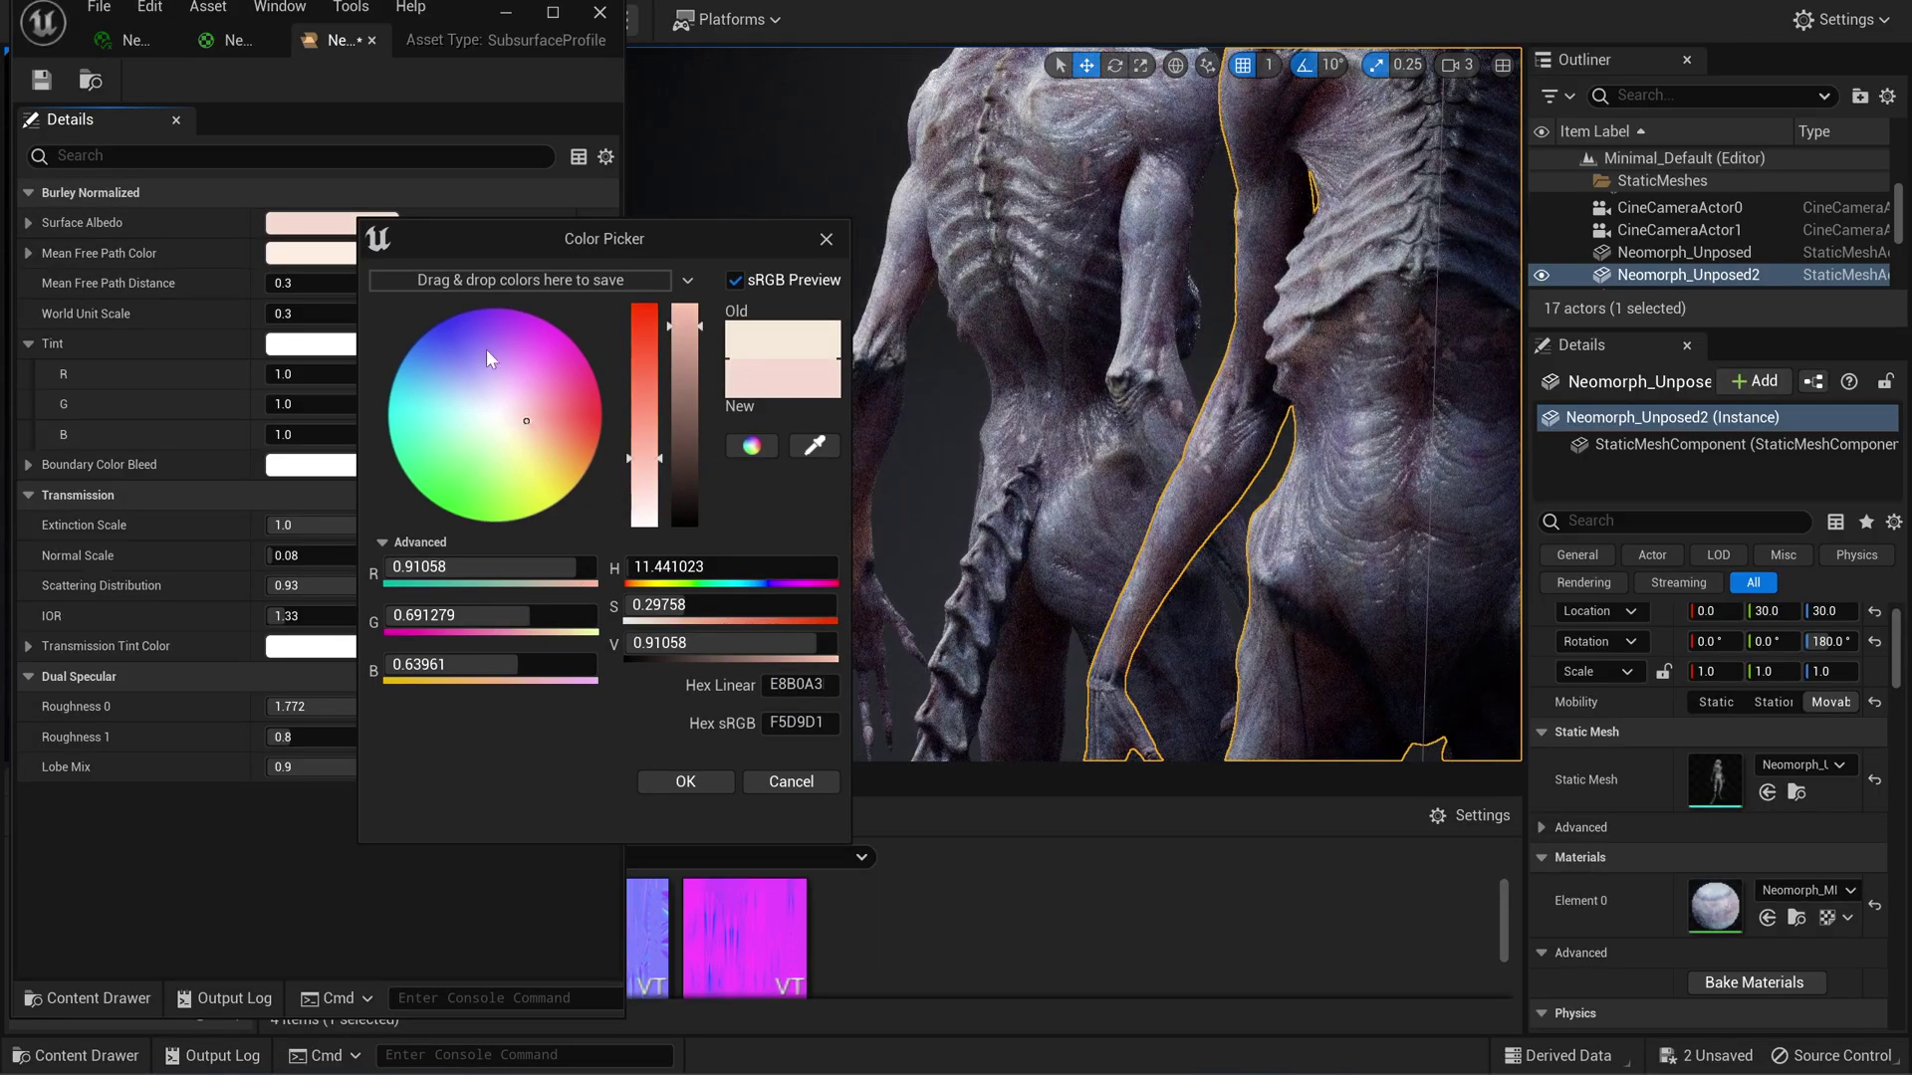
Test lavender, green, yellow-green and pink albedo tints, then drop Saturation to 0 for neutral near-white.
left_click_drag(487, 350, 509, 422)
left_click(475, 438)
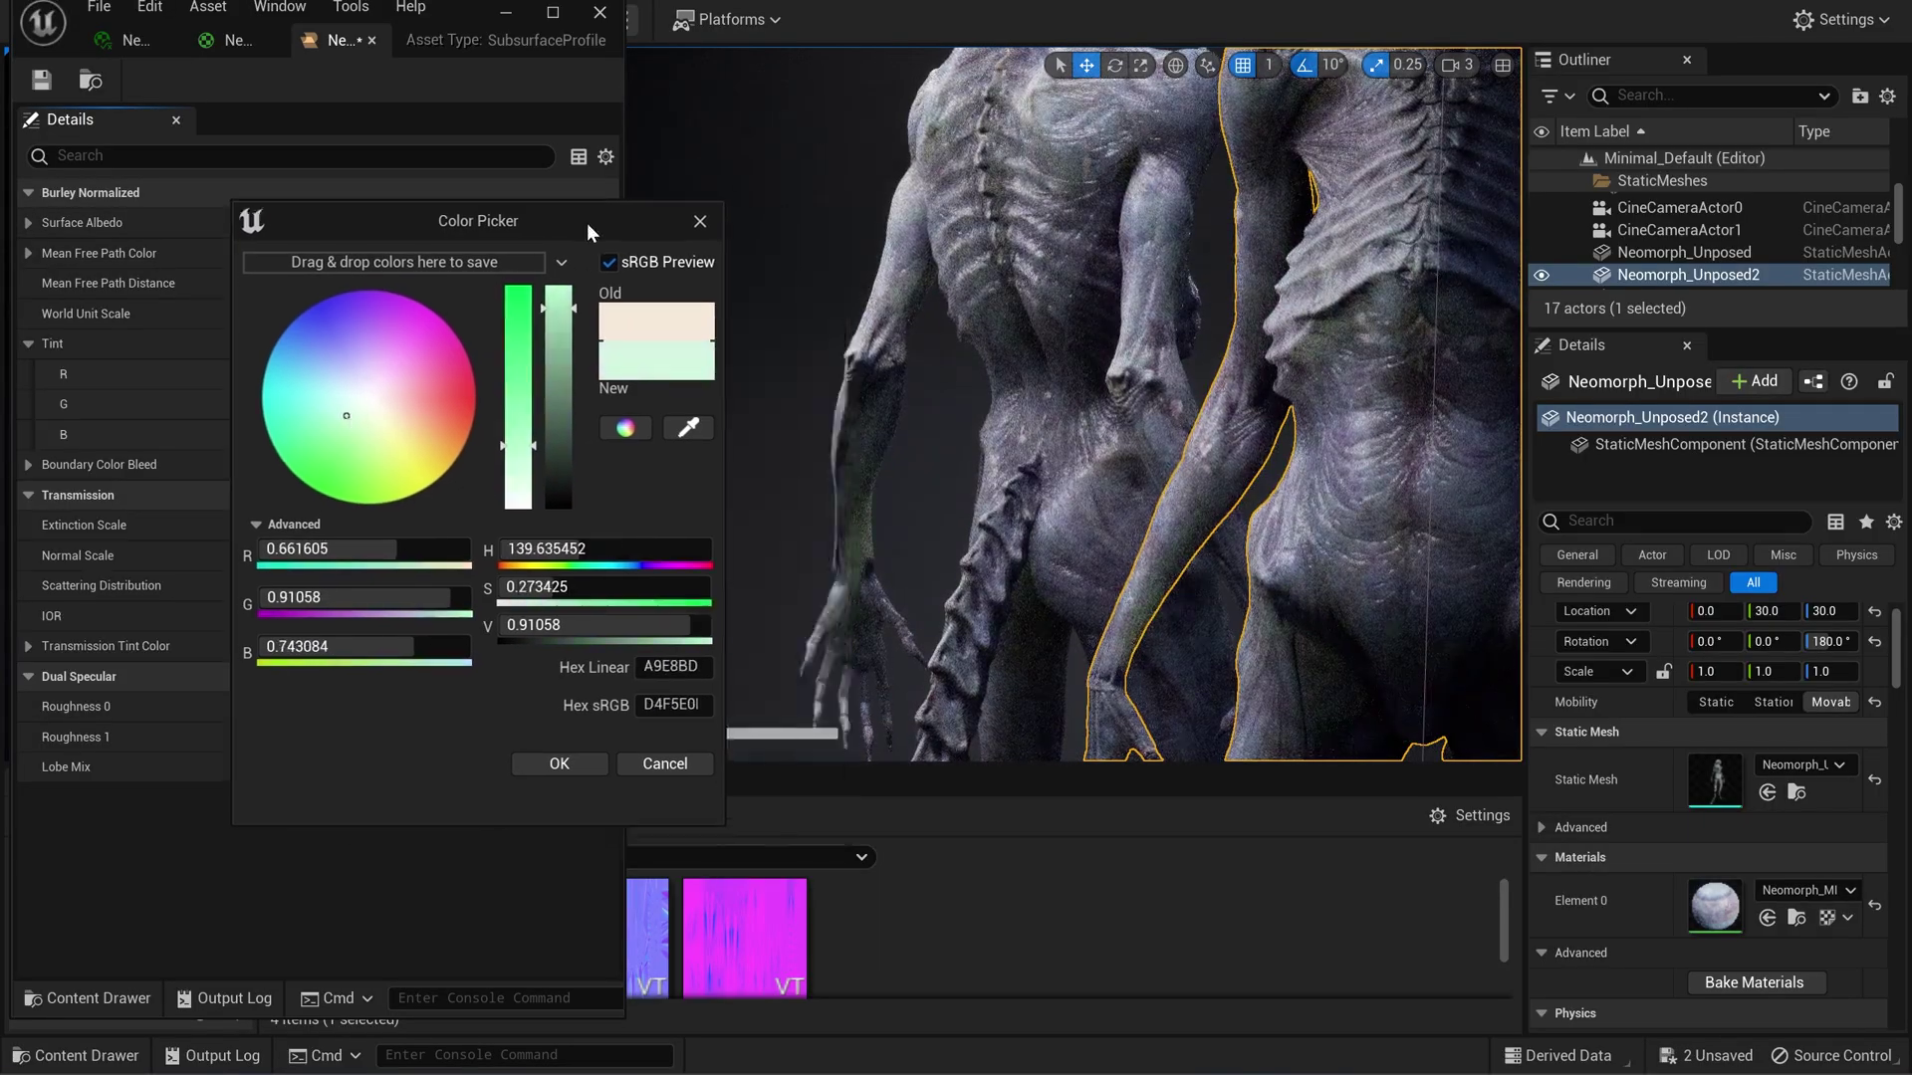
left_click_drag(715, 240, 606, 211)
left_click(385, 418)
left_click_drag(515, 399, 406, 434)
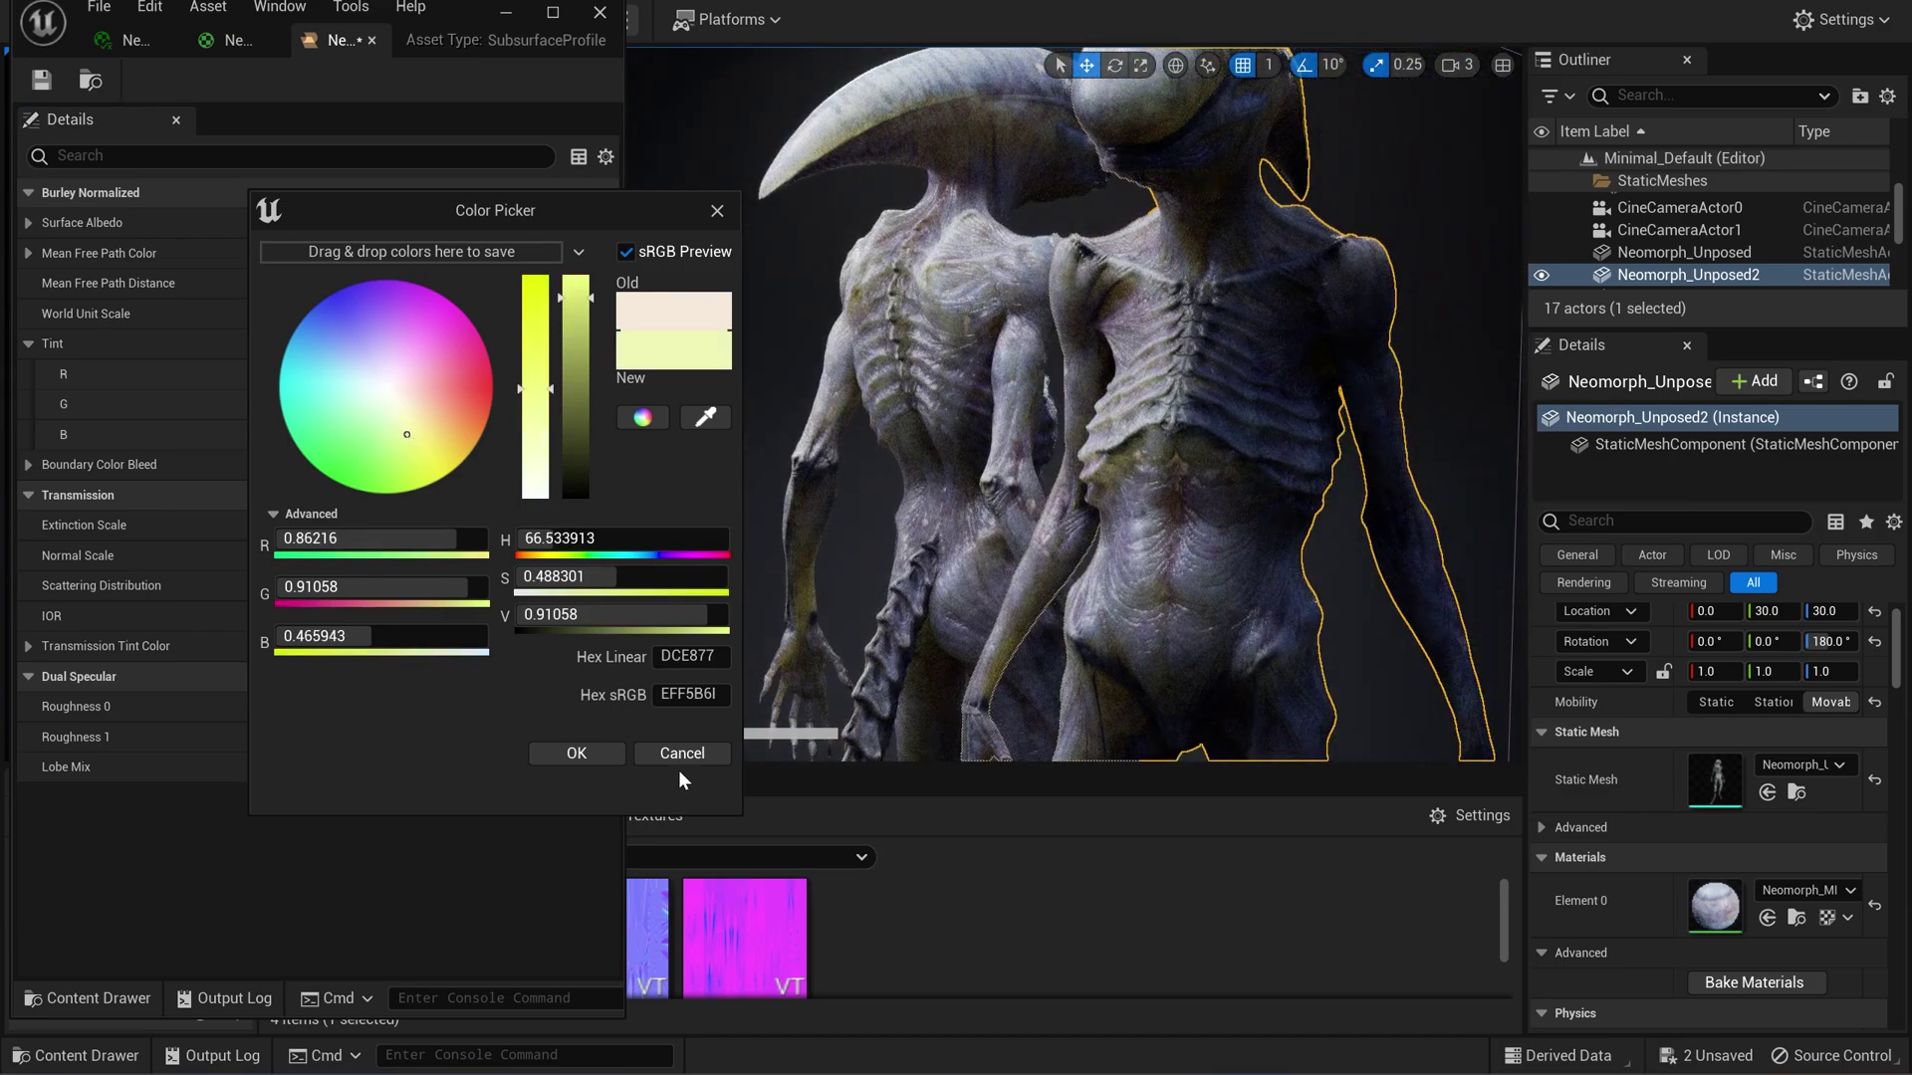
left_click(418, 388)
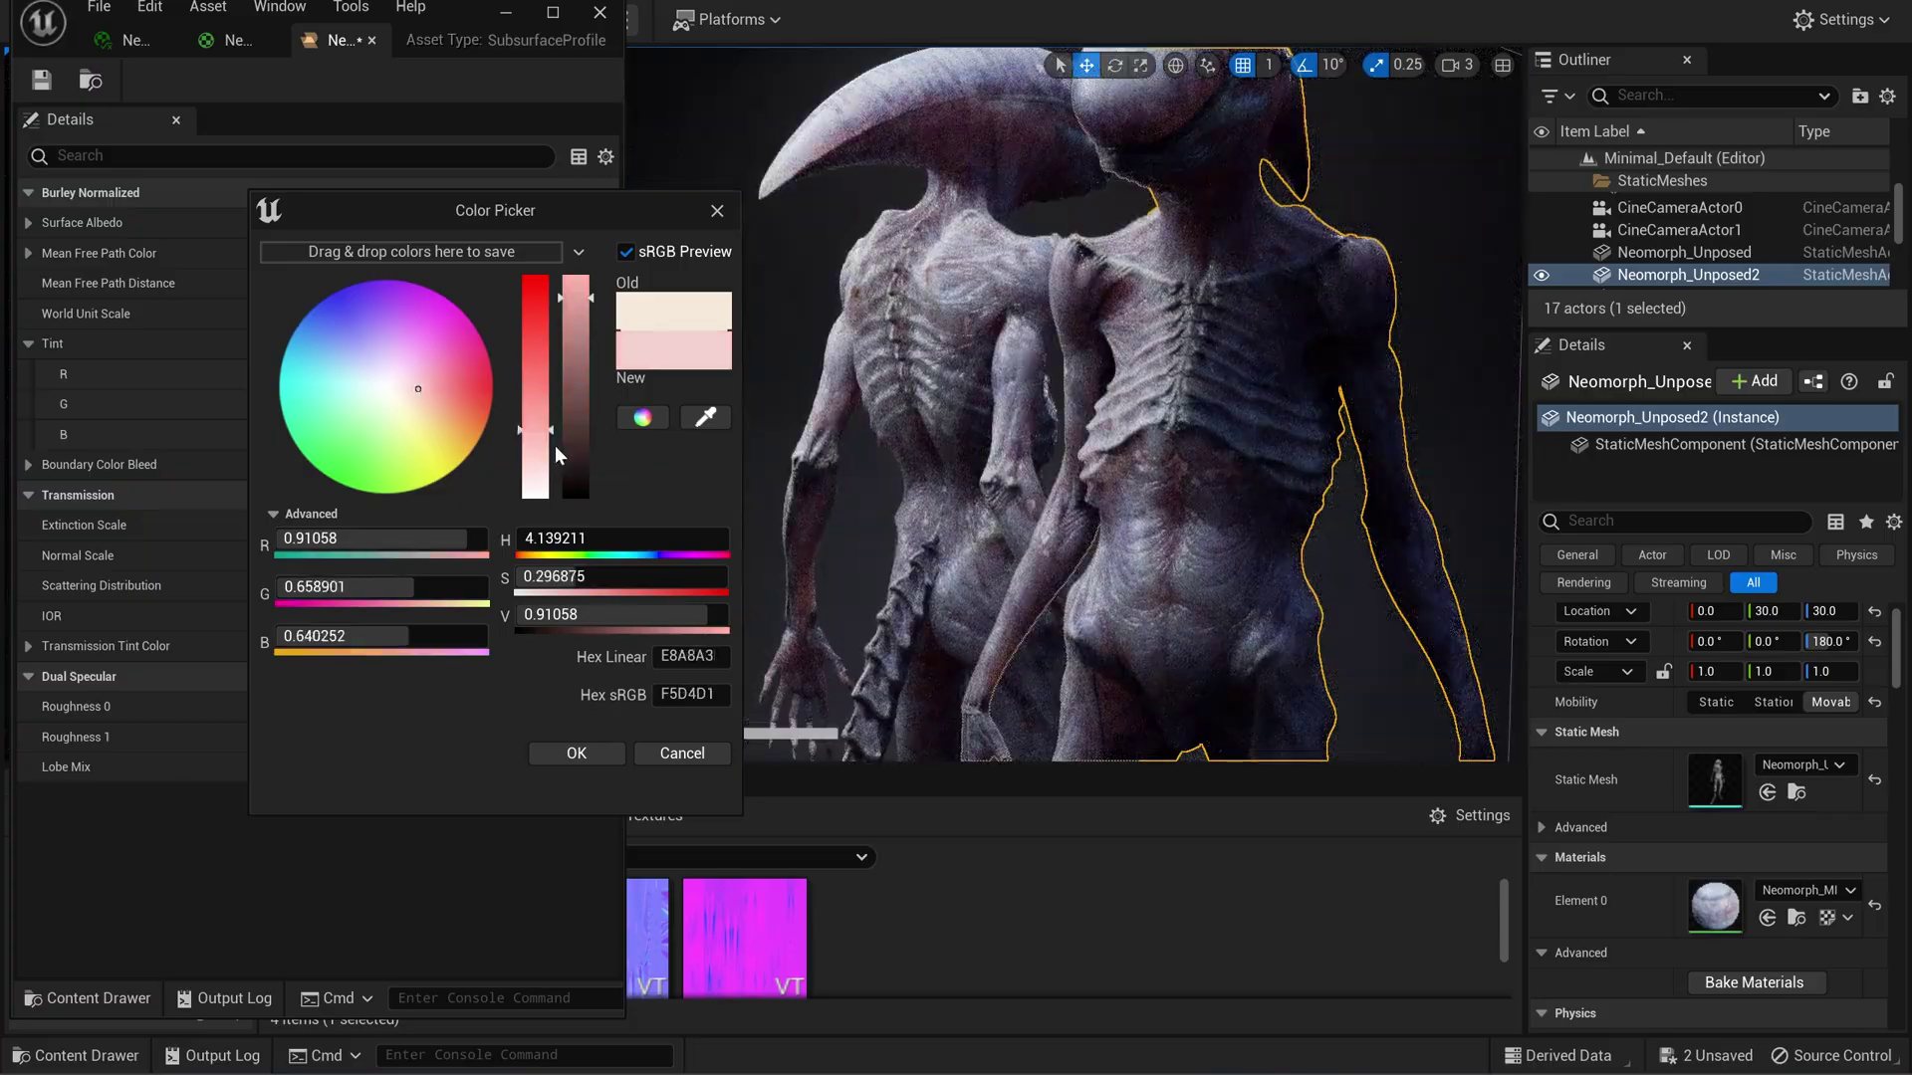
left_click_drag(554, 453, 553, 498)
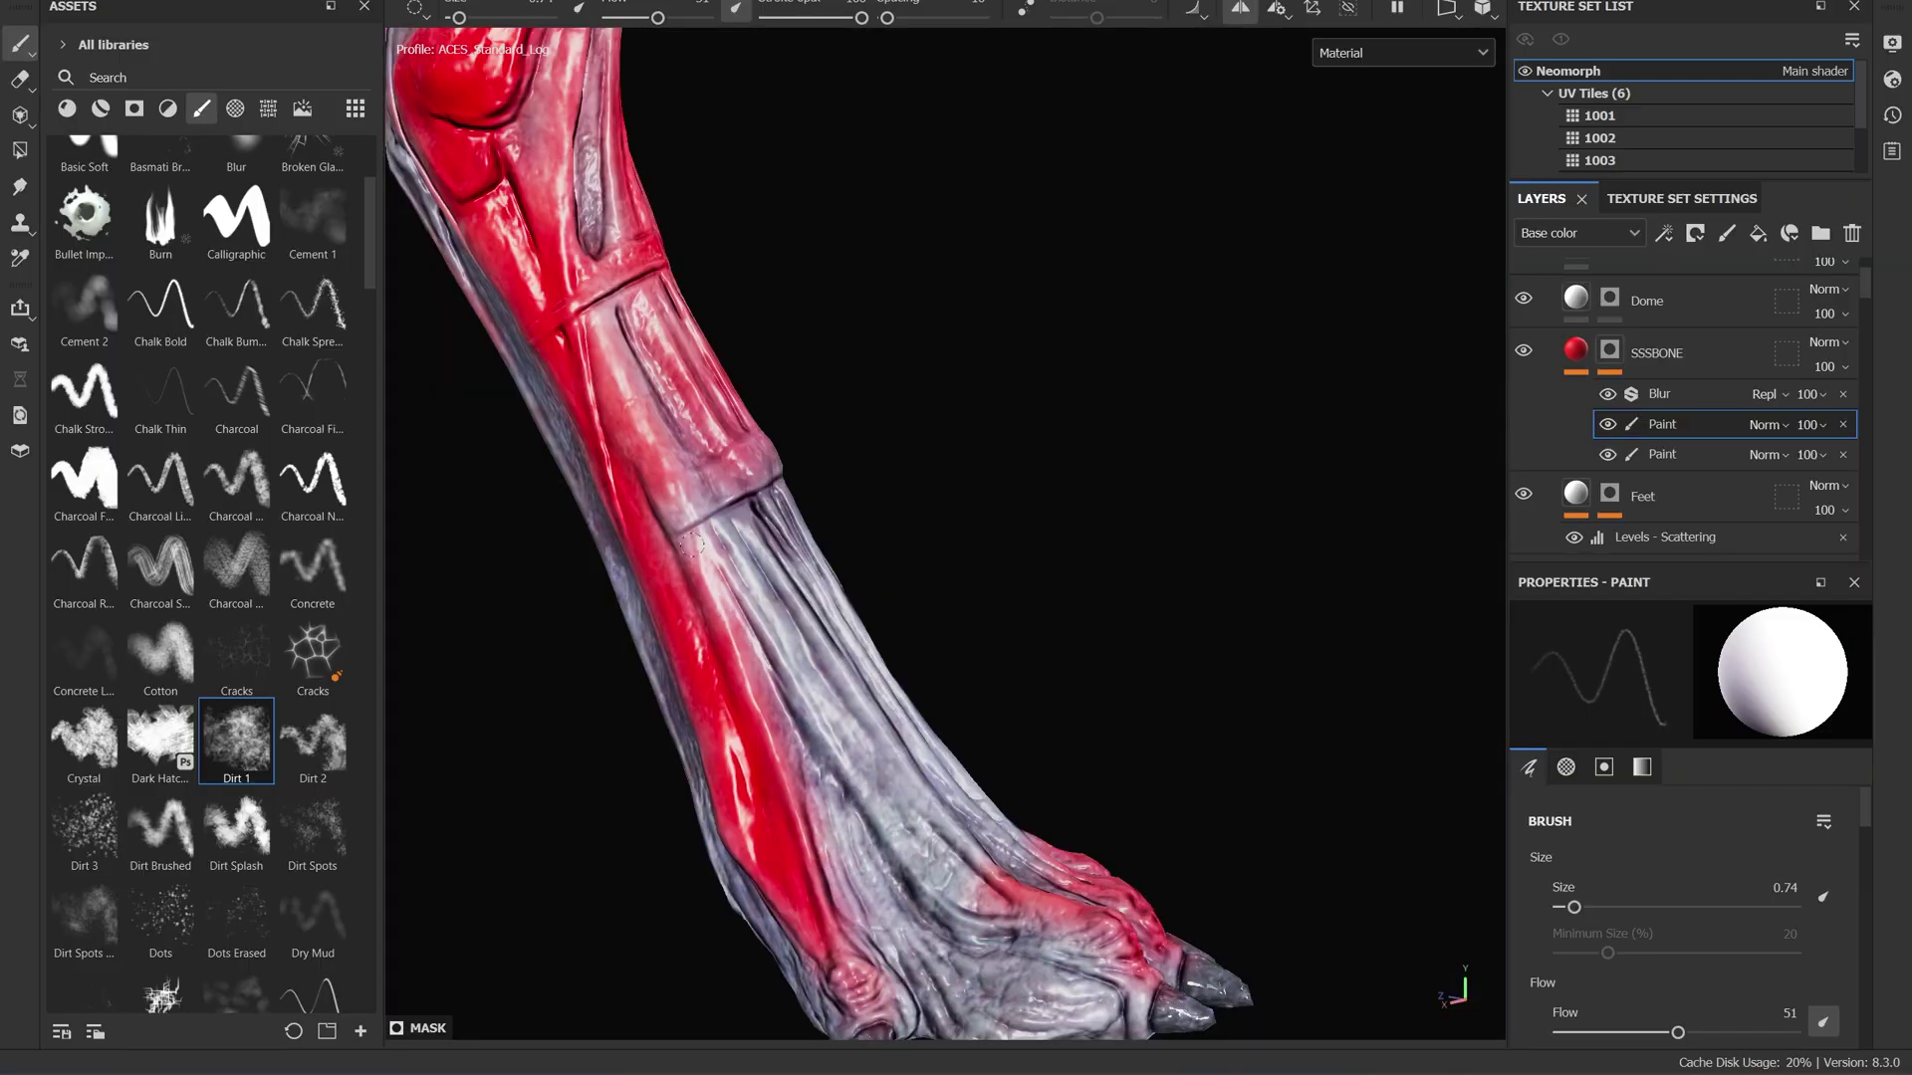
Apply a Blur filter on the neck layer with intensity 3.
left_click_drag(754, 696, 719, 542, "alt")
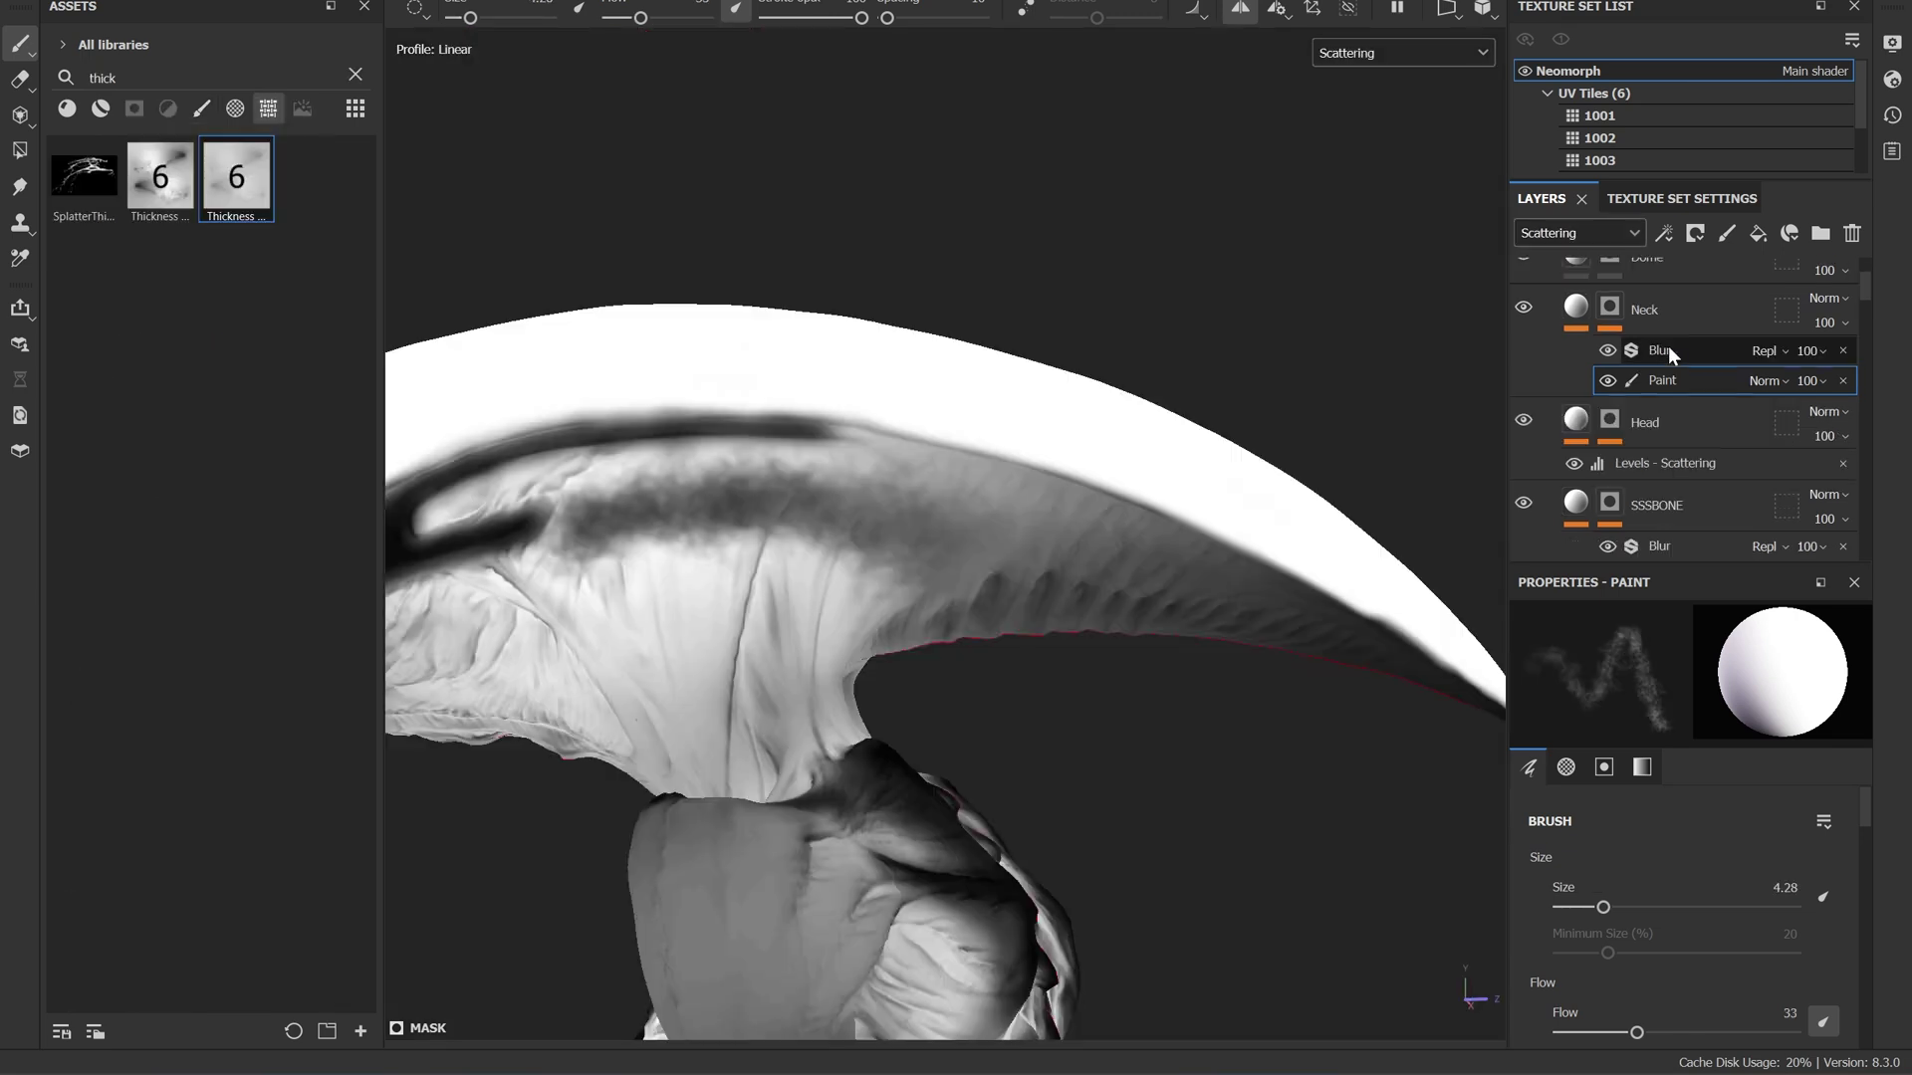
left_click(1659, 350)
mouse_move(1625, 791)
left_mouse_down()
mouse_move(1549, 792)
mouse_move(1603, 794)
left_mouse_up()
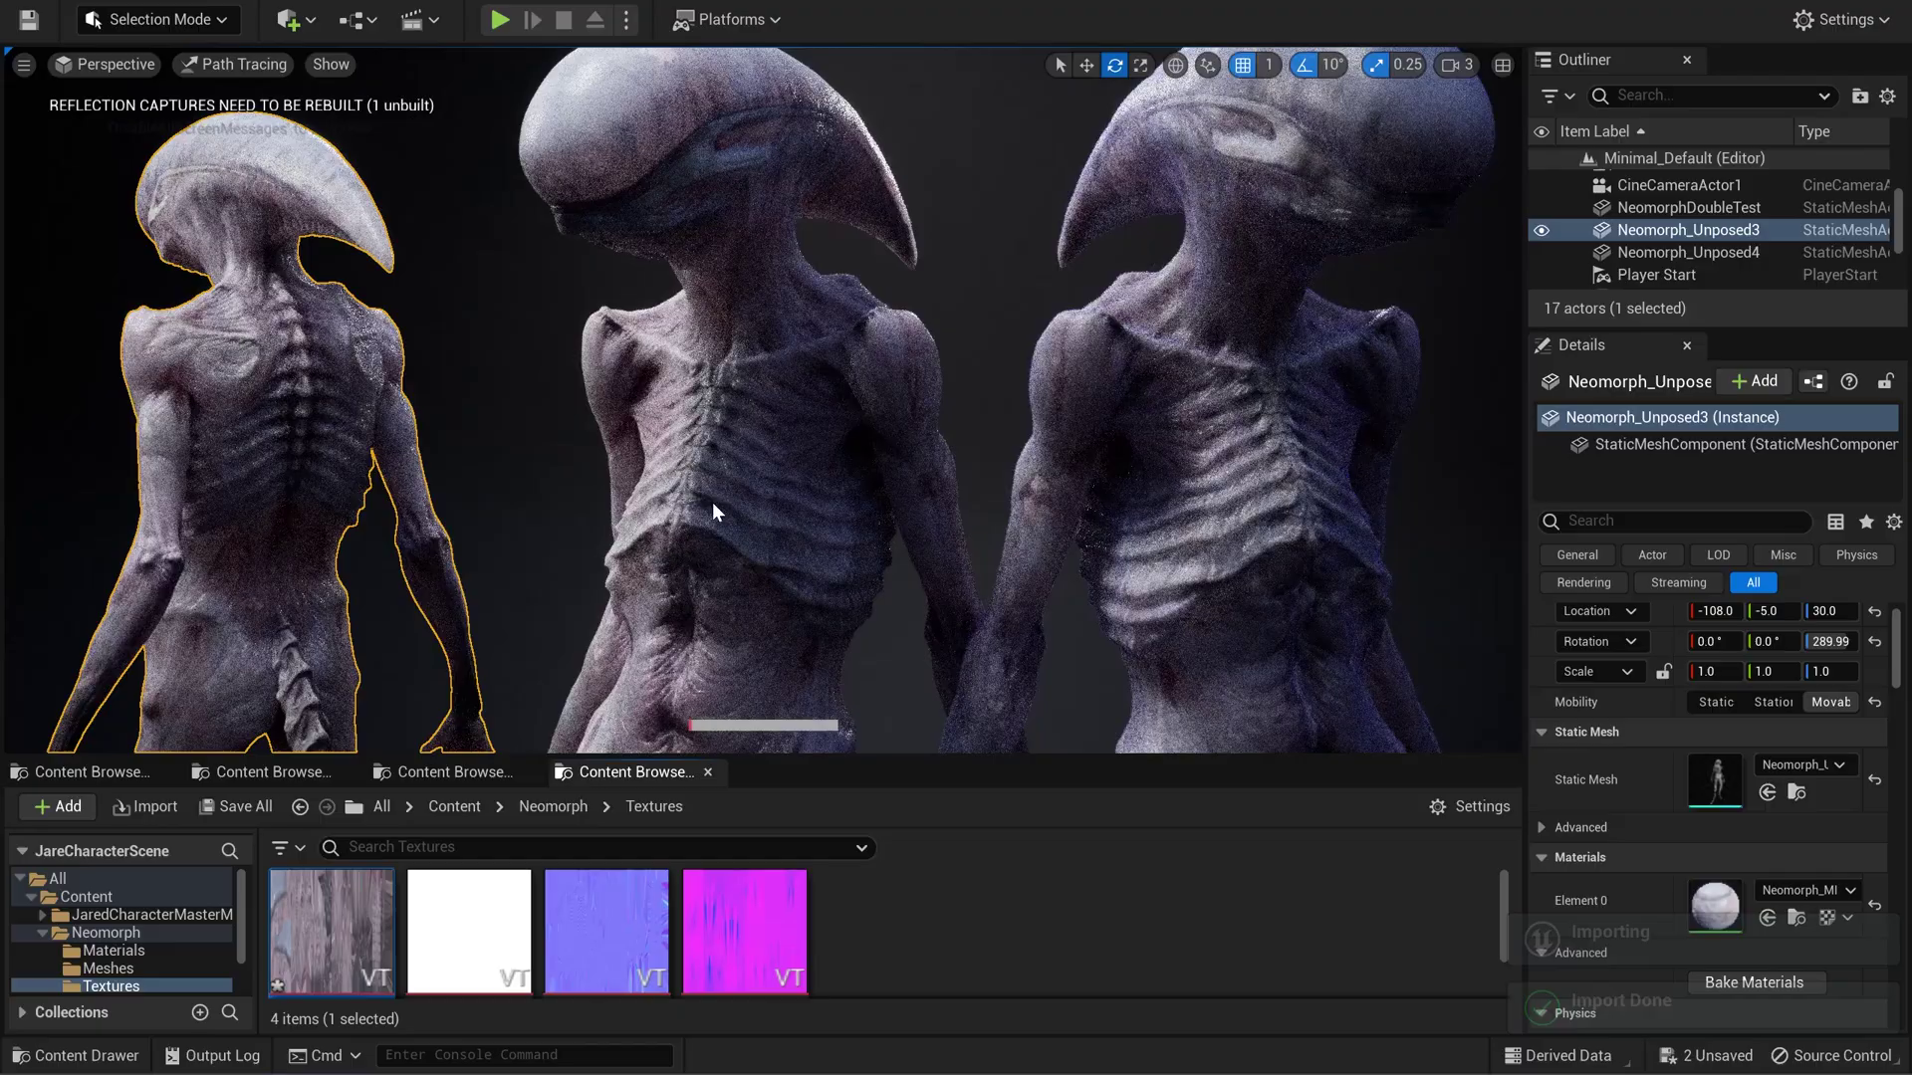
scroll(713, 501, "up", 10)
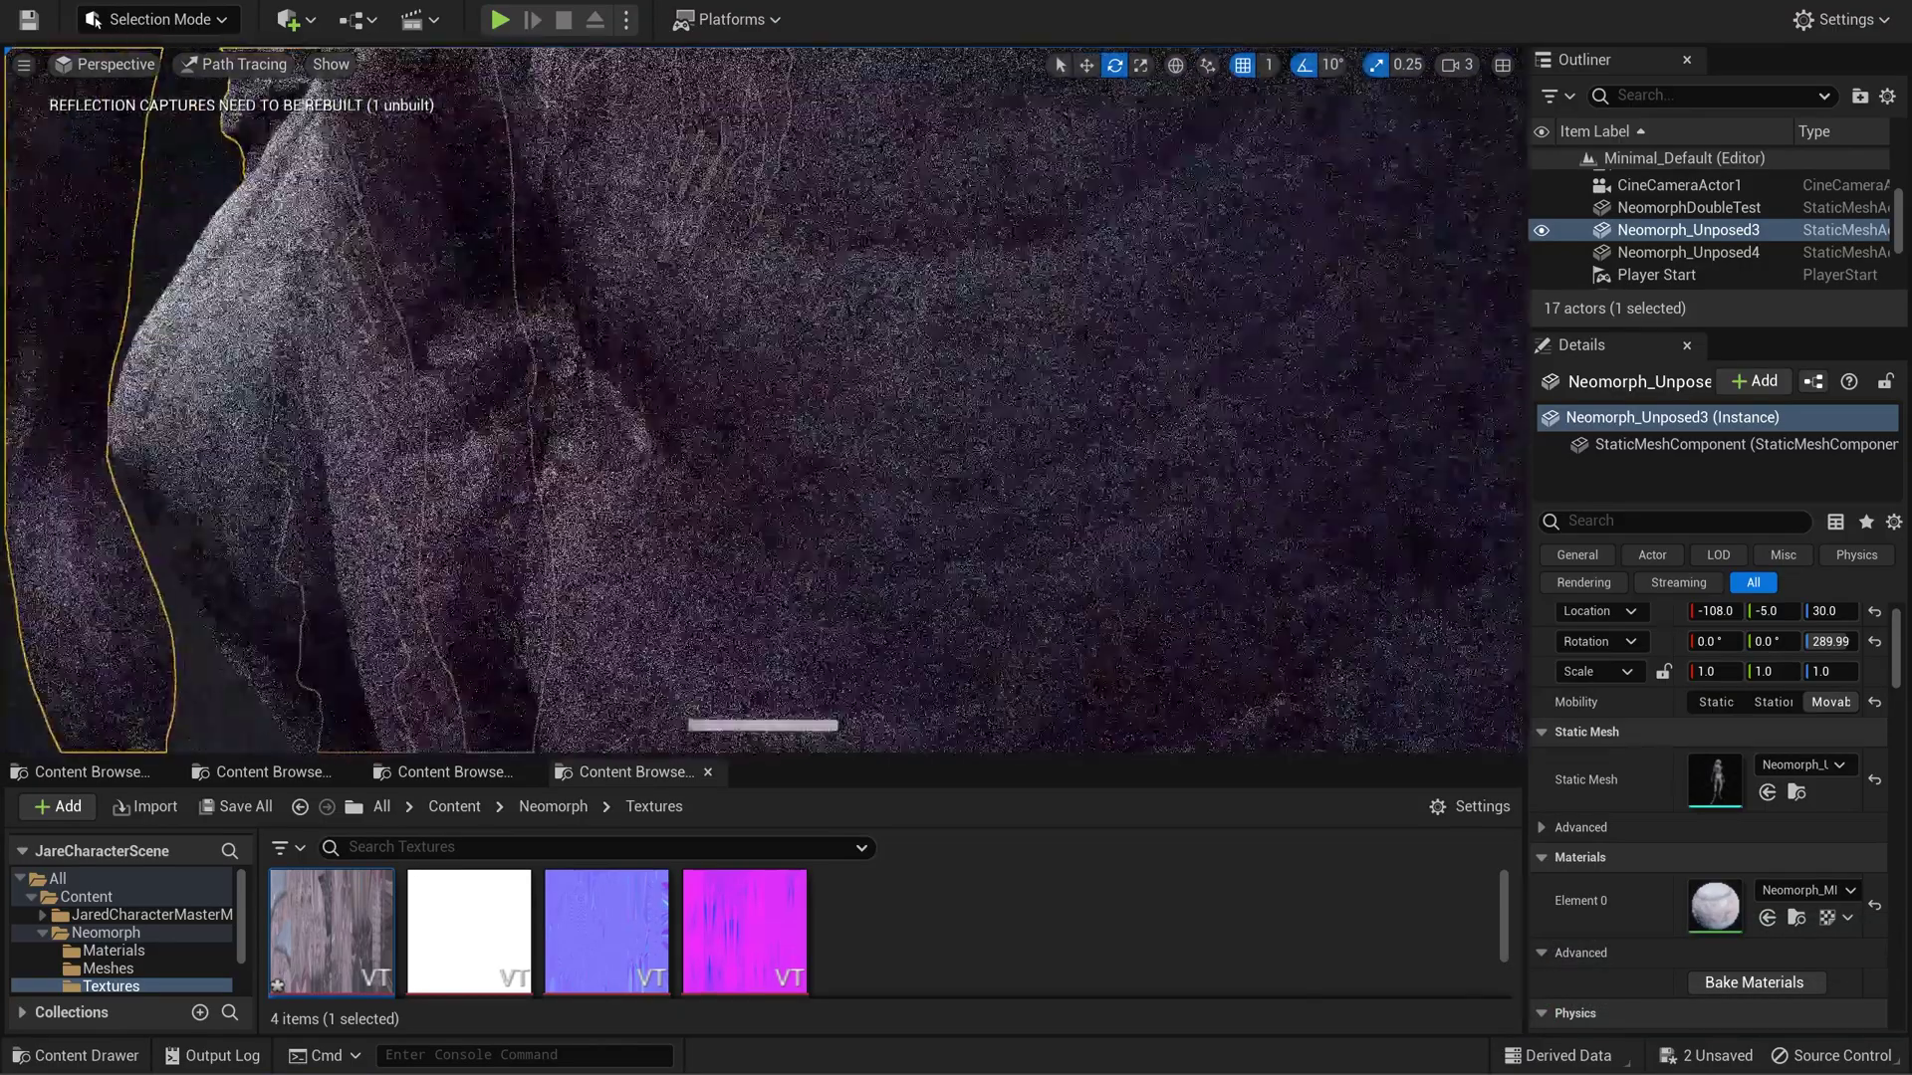
scroll(615, 313, "down", 5)
scroll(703, 330, "down", 5)
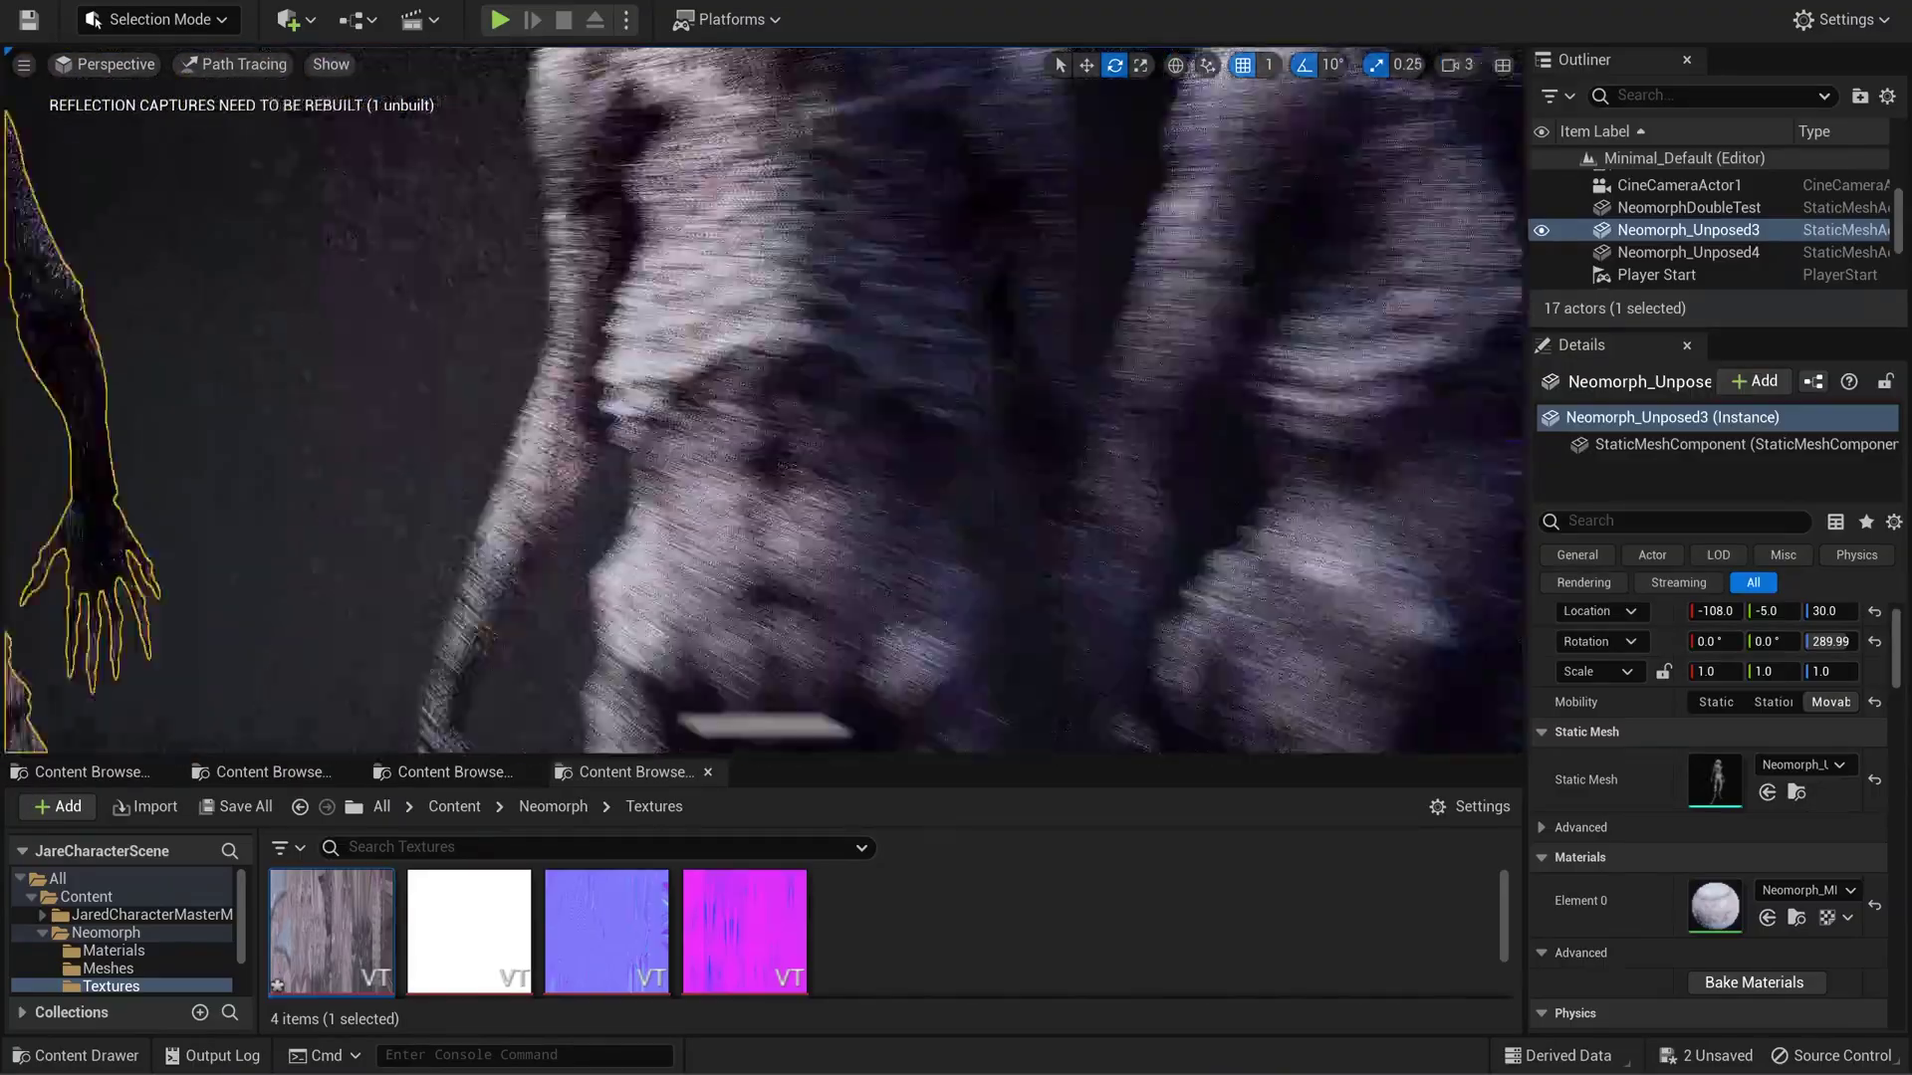
left_click(729, 360)
scroll(729, 360, "up", 5)
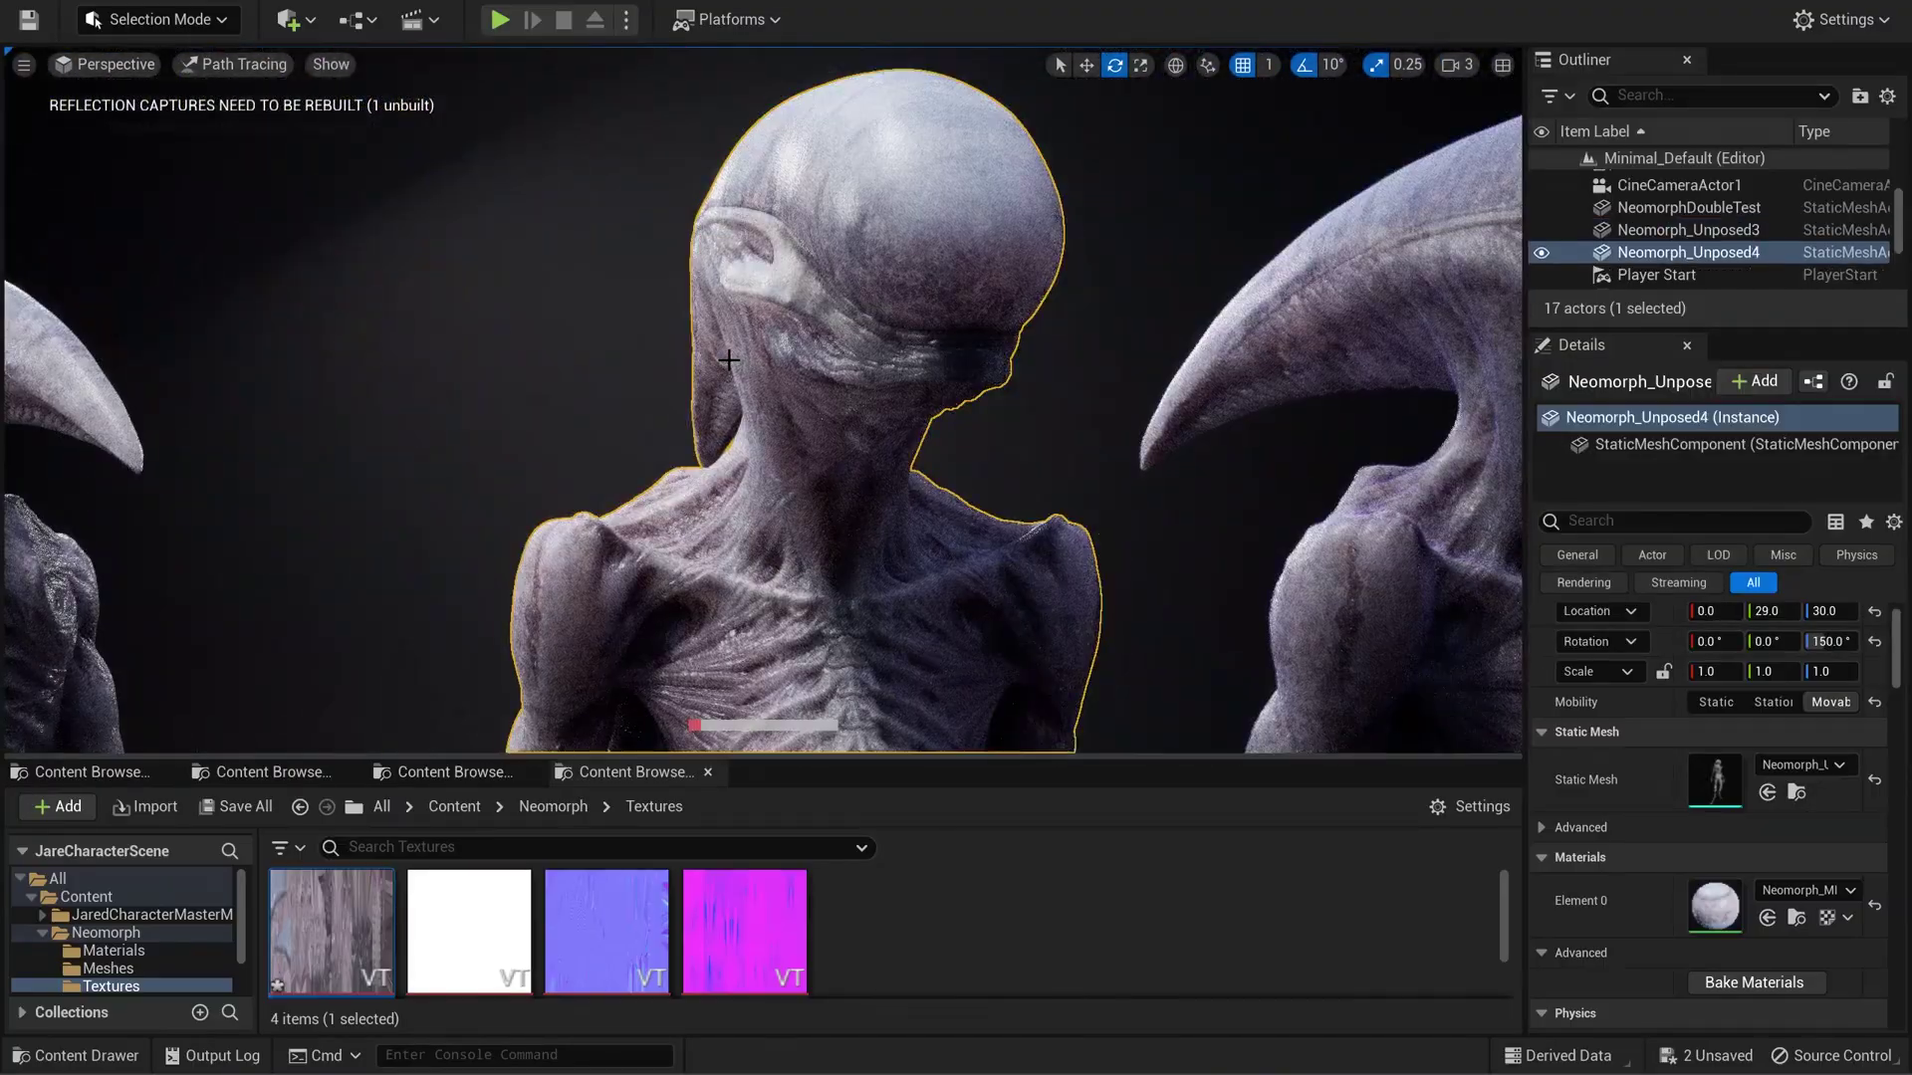